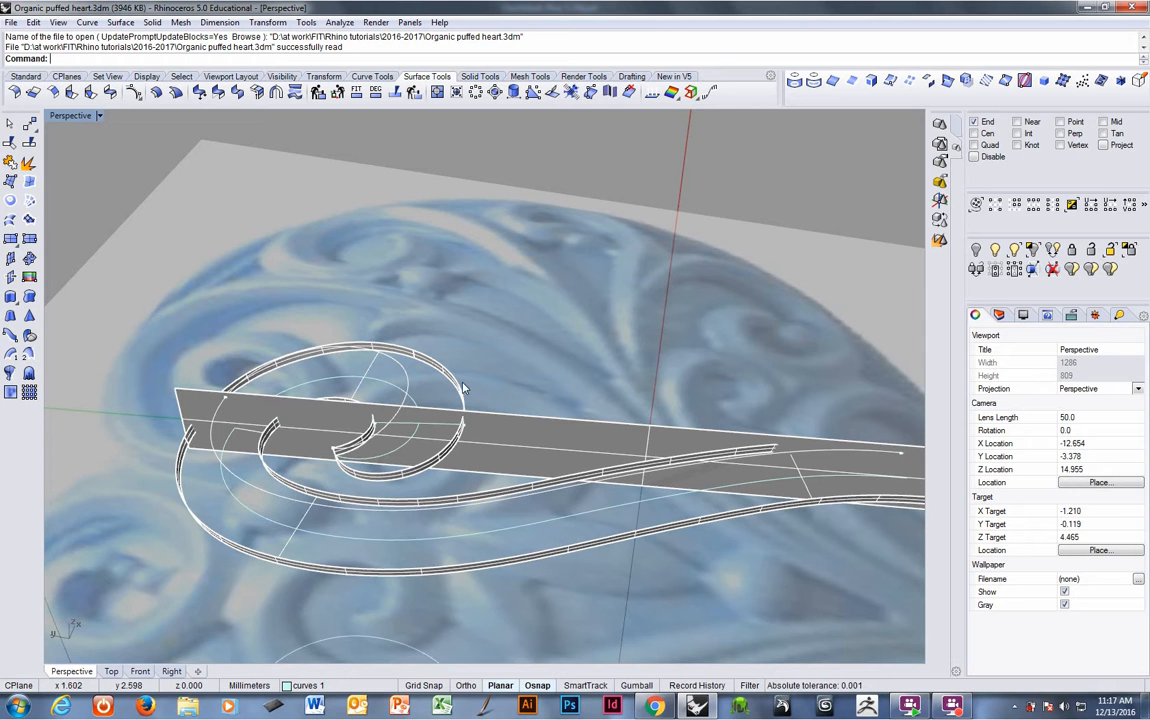
{"action": "right_click_drag", "start_coordinate": [521, 431], "coordinate": [783, 441]}
{"action": "left_click", "coordinate": [999, 316]}
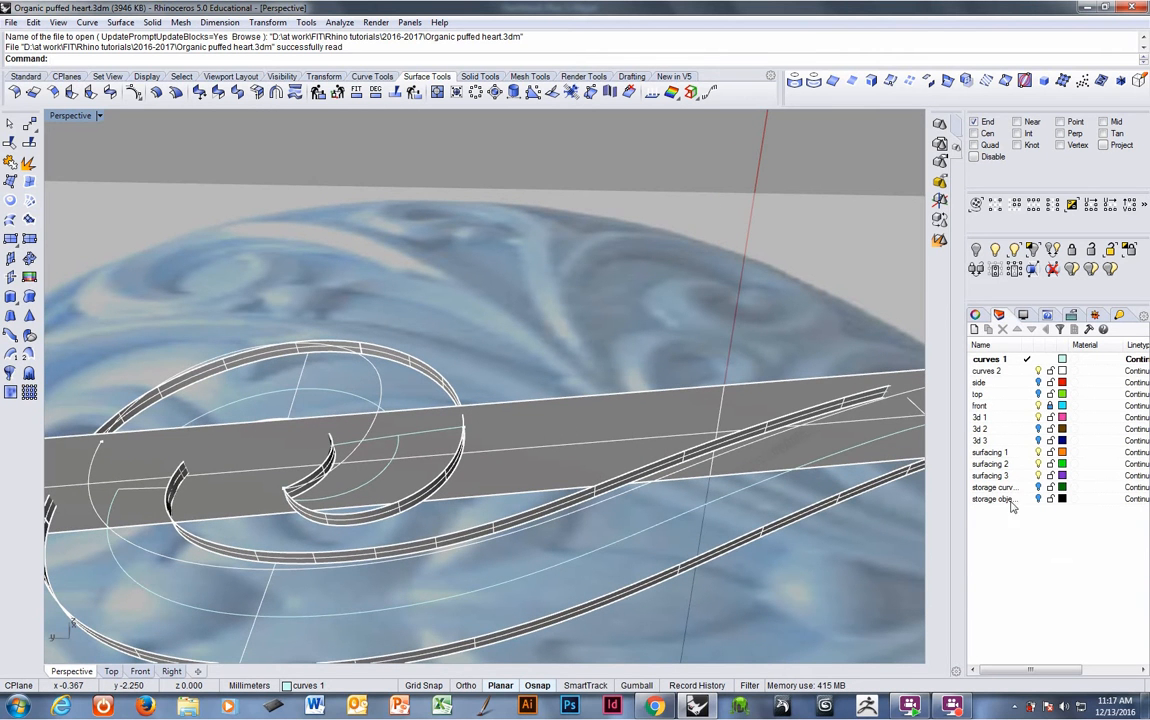
{"action": "right_click_drag", "start_coordinate": [425, 446], "coordinate": [404, 463]}
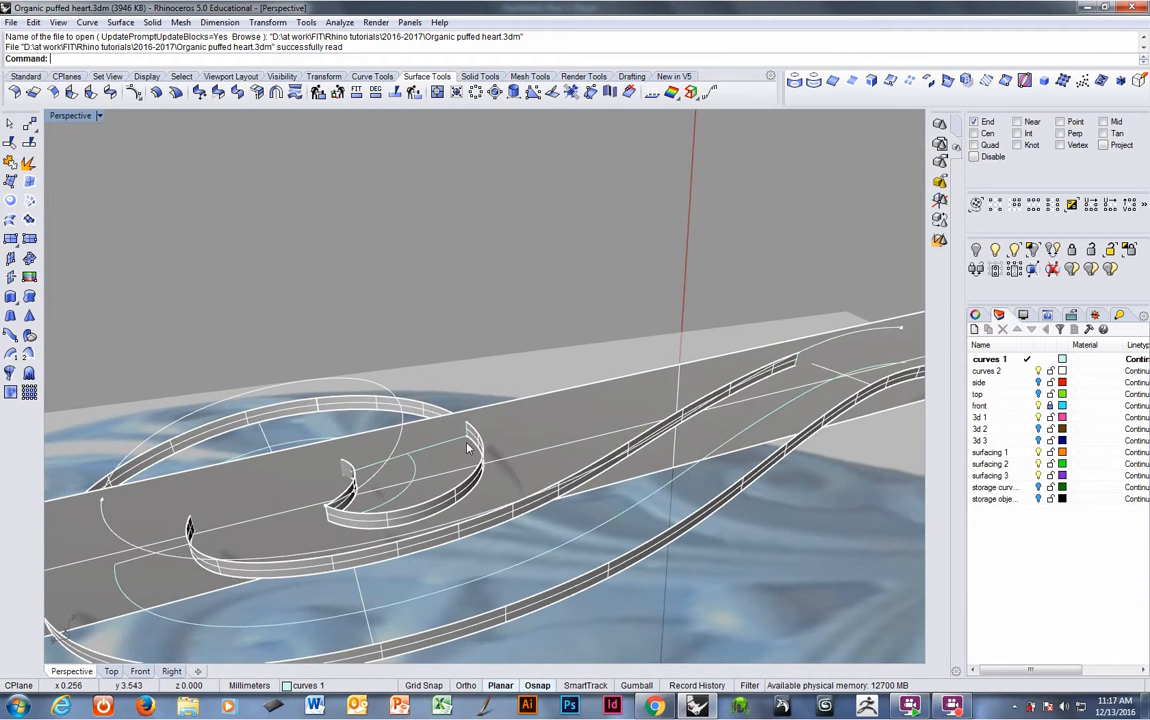
{"action": "left_click", "coordinate": [530, 432]}
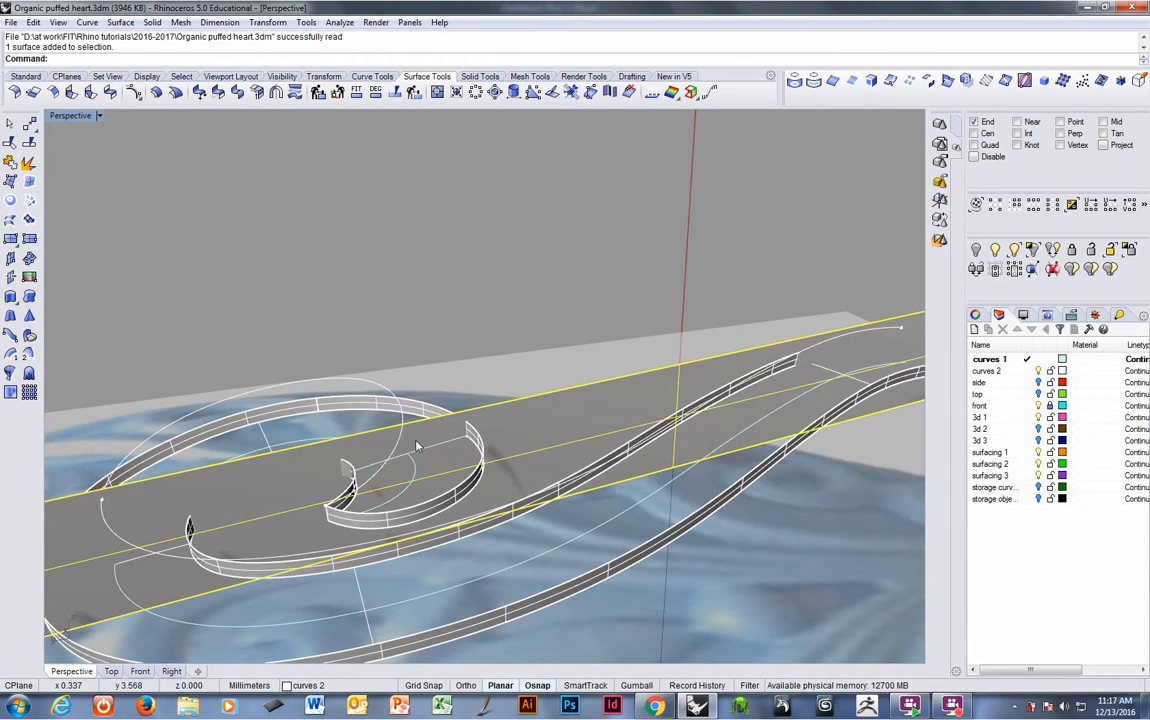
{"action": "left_click", "coordinate": [388, 389], "text": "shift"}
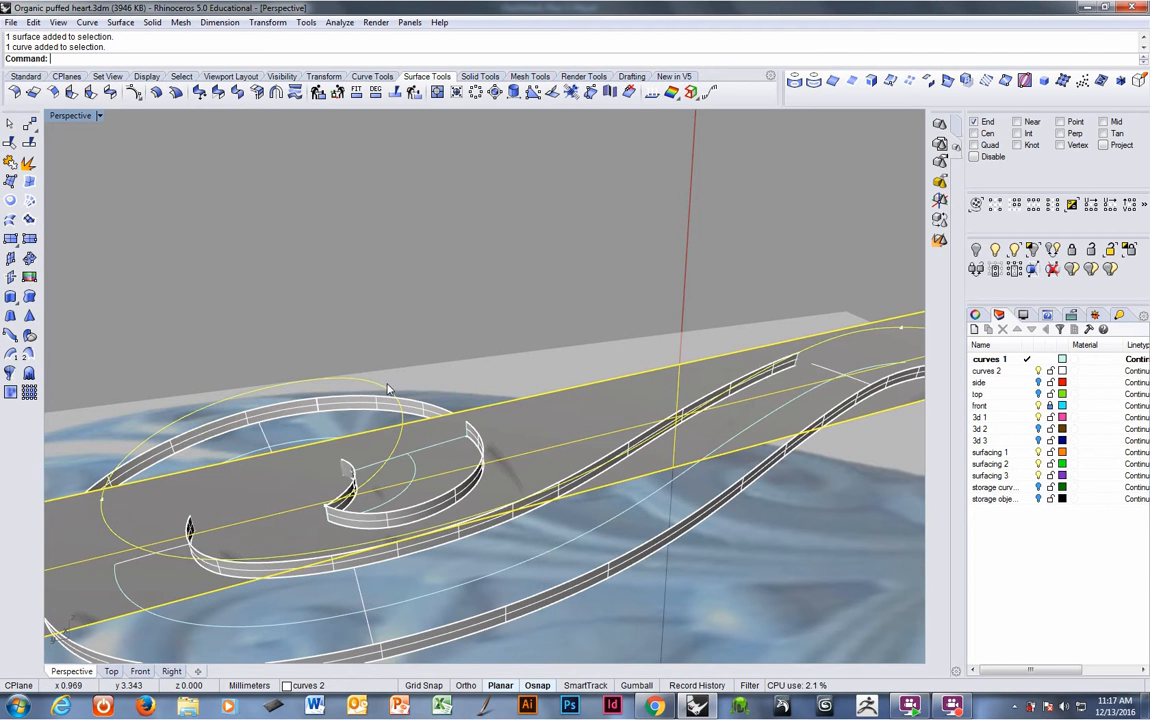
{"action": "right_click_drag", "start_coordinate": [466, 392], "coordinate": [497, 440]}
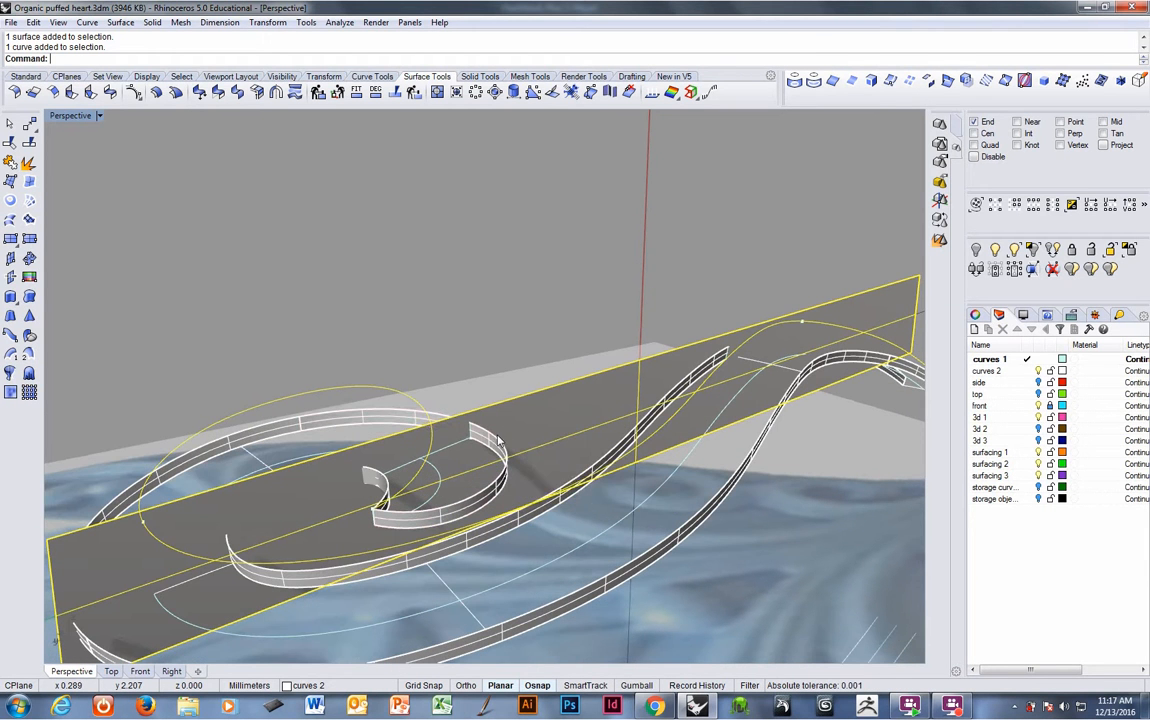
{"action": "left_click", "coordinate": [495, 442], "text": "shift"}
{"action": "right_click", "coordinate": [492, 438]}
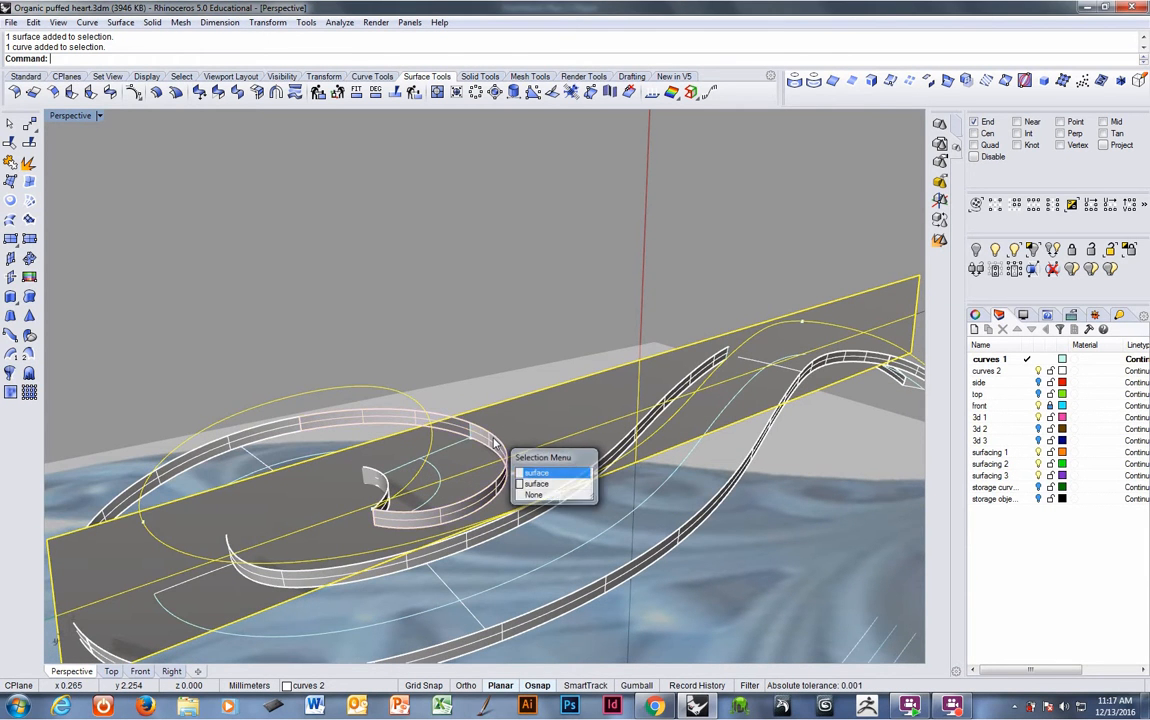
{"action": "right_click_drag", "start_coordinate": [497, 431], "coordinate": [494, 441]}
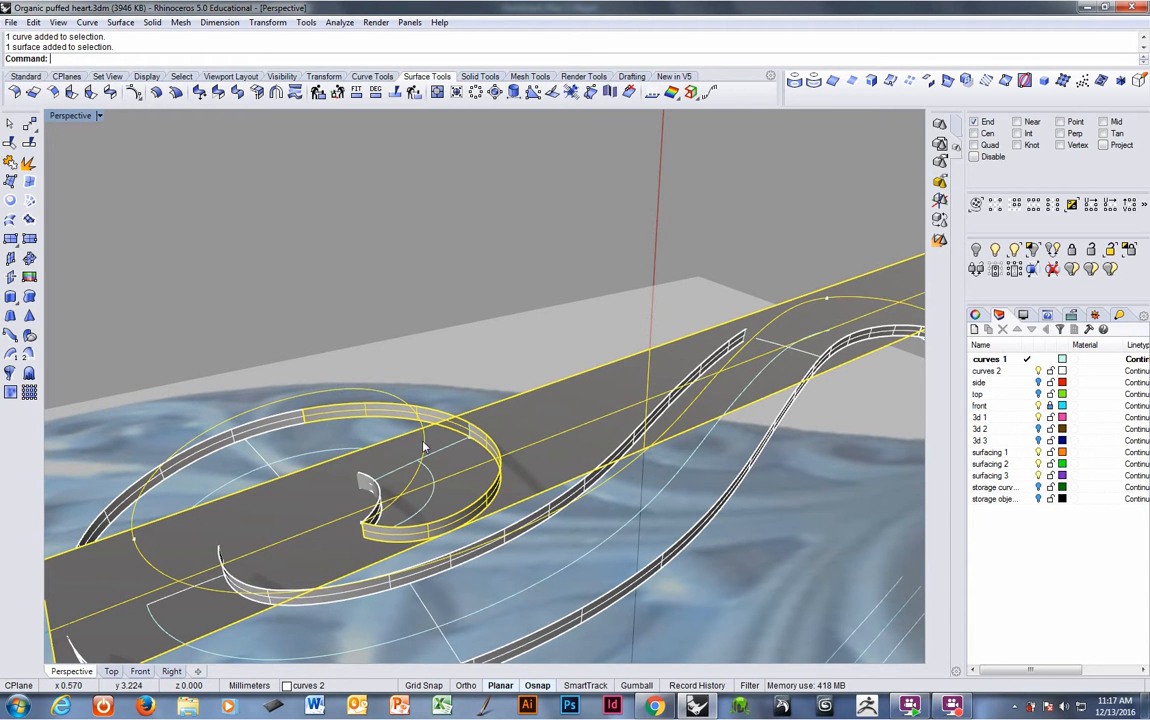
{"action": "right_click_drag", "start_coordinate": [423, 447], "coordinate": [372, 449]}
{"action": "key", "text": "Escape"}
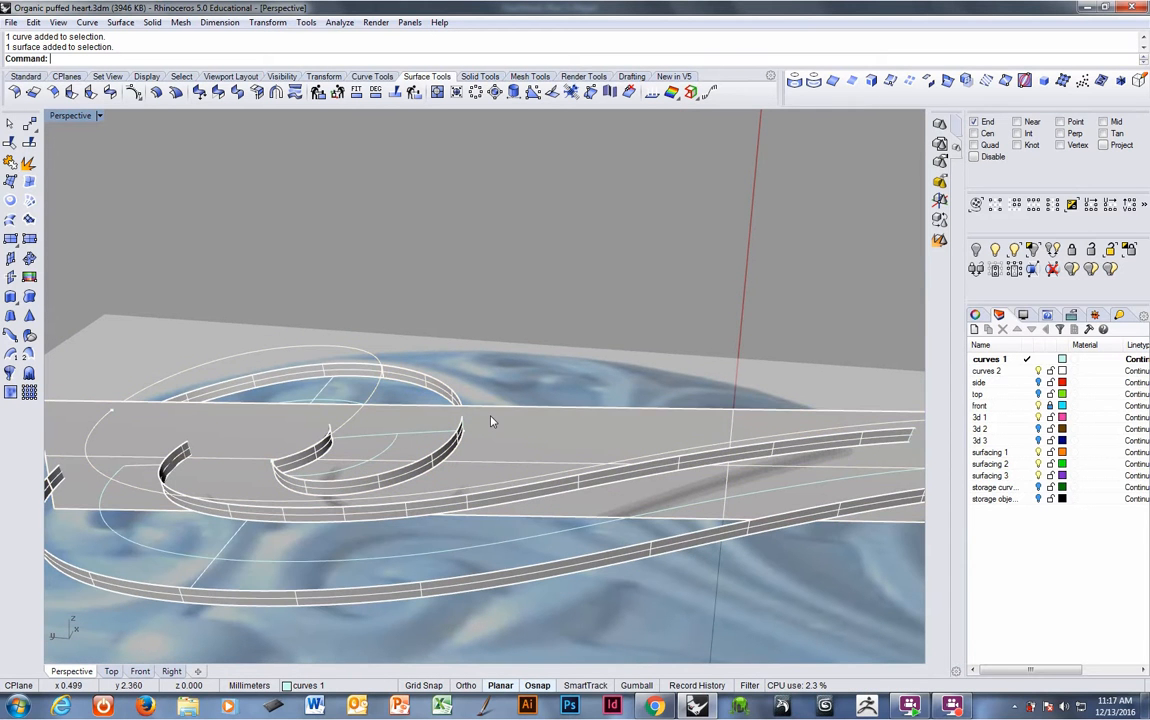
- Move the cutting plane straight up by about 0.2 mm
{"action": "left_click", "coordinate": [490, 421]}
{"action": "right_click_drag", "start_coordinate": [493, 418], "coordinate": [505, 377]}
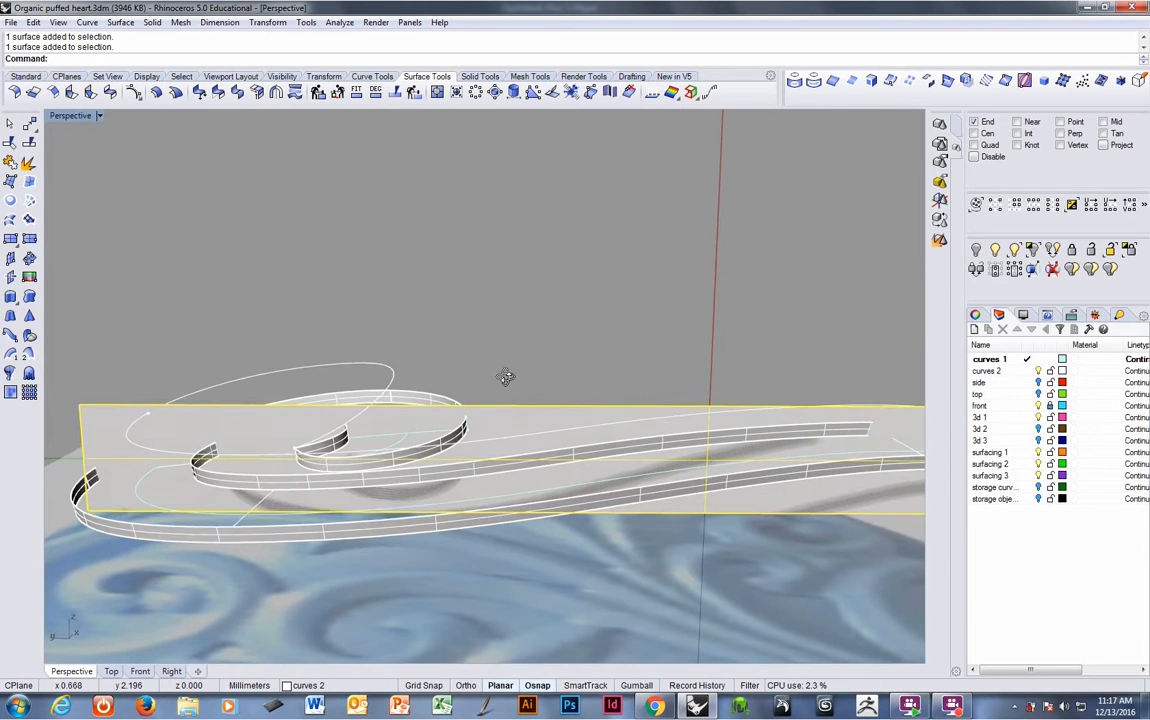
{"action": "type", "text": "m"}
{"action": "key", "text": "Return"}
{"action": "left_click", "coordinate": [511, 371]}
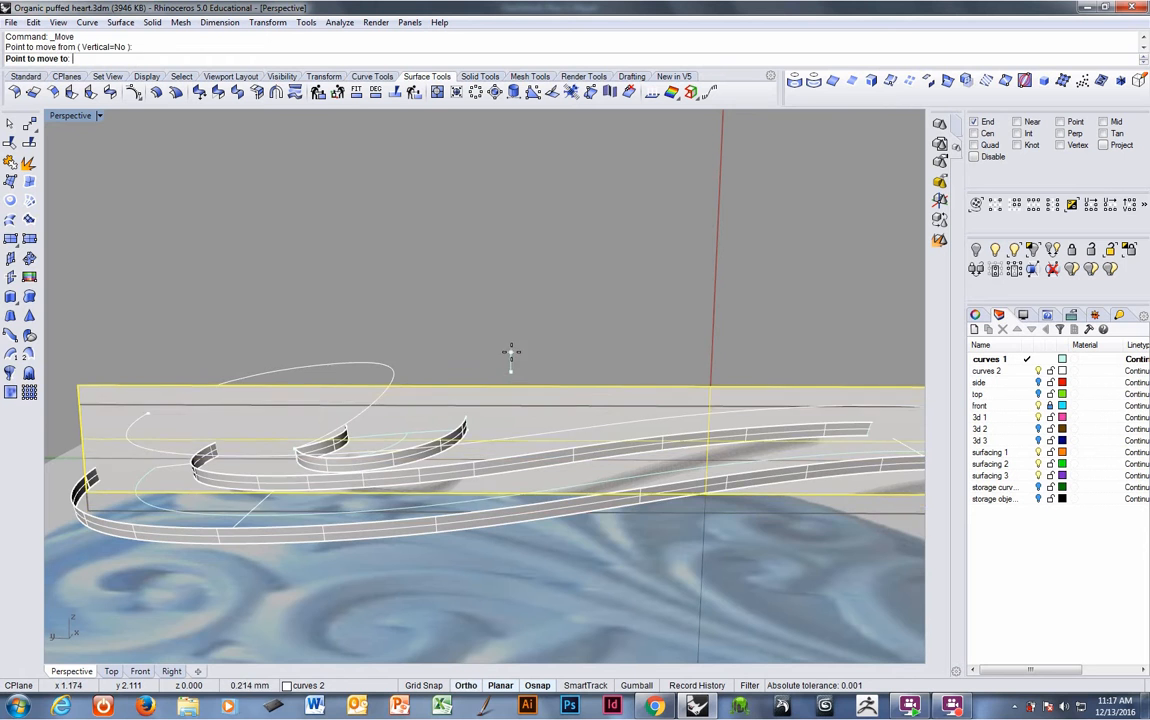
{"action": "left_click", "coordinate": [511, 352]}
{"action": "right_click_drag", "start_coordinate": [513, 358], "coordinate": [512, 434]}
{"action": "right_click", "coordinate": [514, 354]}
{"action": "left_click", "coordinate": [514, 354]}
{"action": "left_click", "coordinate": [516, 343], "text": "shift"}
- Intersect the cutting plane with the inner spiral band and its spiral curve
{"action": "left_click", "coordinate": [489, 437]}
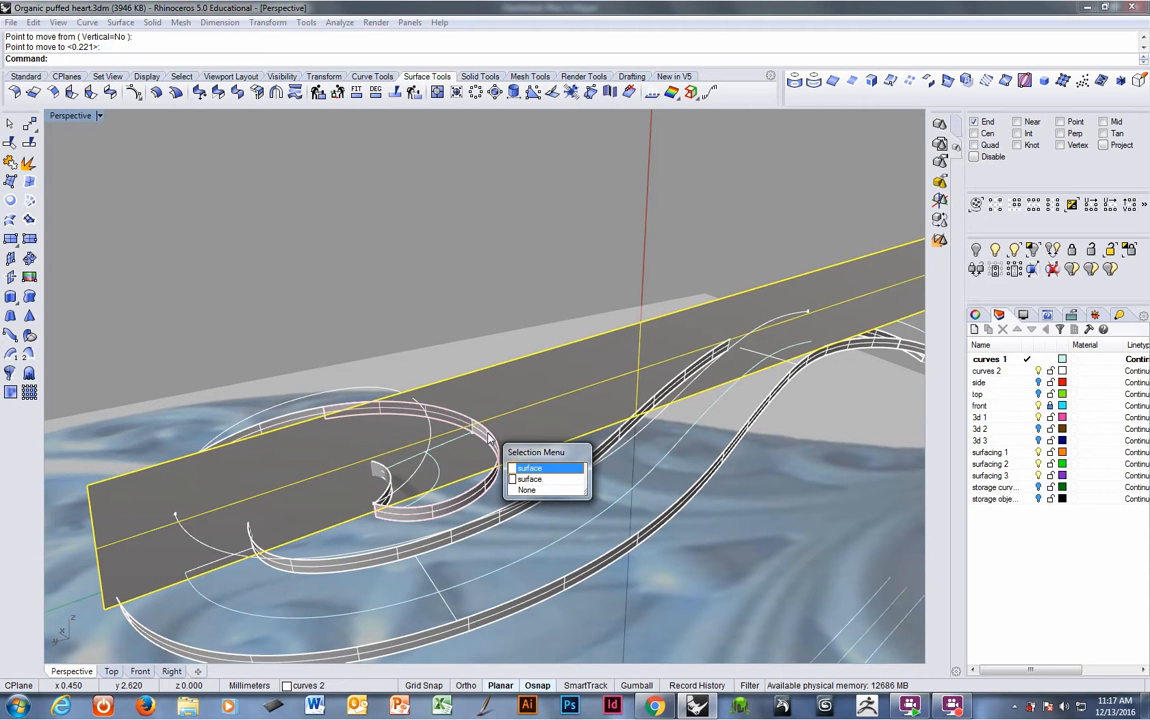
{"action": "left_click", "coordinate": [530, 468]}
{"action": "scroll", "coordinate": [411, 449], "scroll_direction": "up", "scroll_amount": 3}
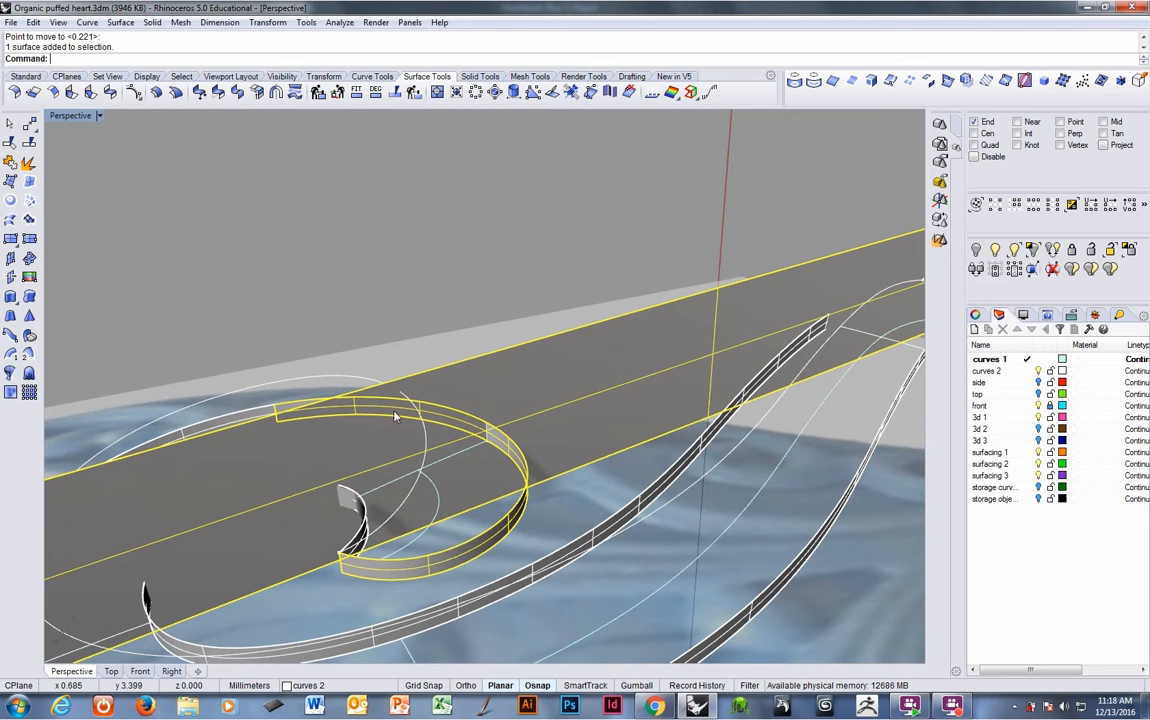
{"action": "left_click", "coordinate": [405, 401], "text": "shift"}
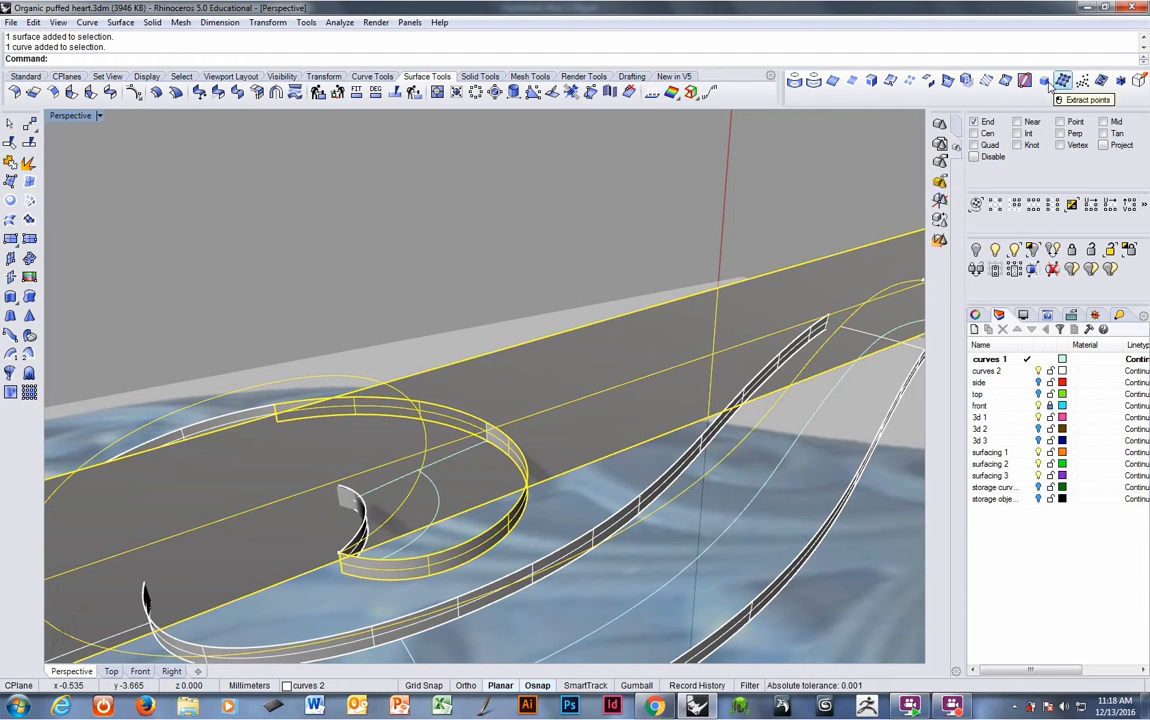
{"action": "left_click", "coordinate": [947, 82]}
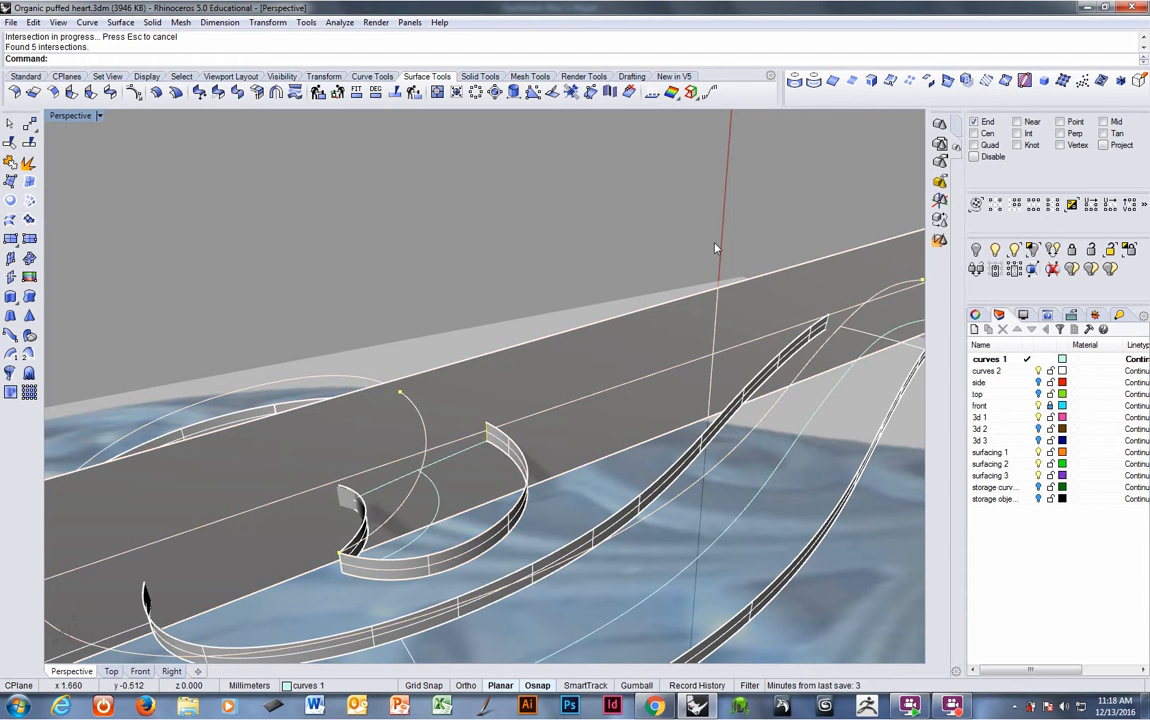
- Delete the unwanted intersection points near the inner end of the spiral band
{"action": "right_click_drag", "start_coordinate": [715, 248], "coordinate": [489, 461]}
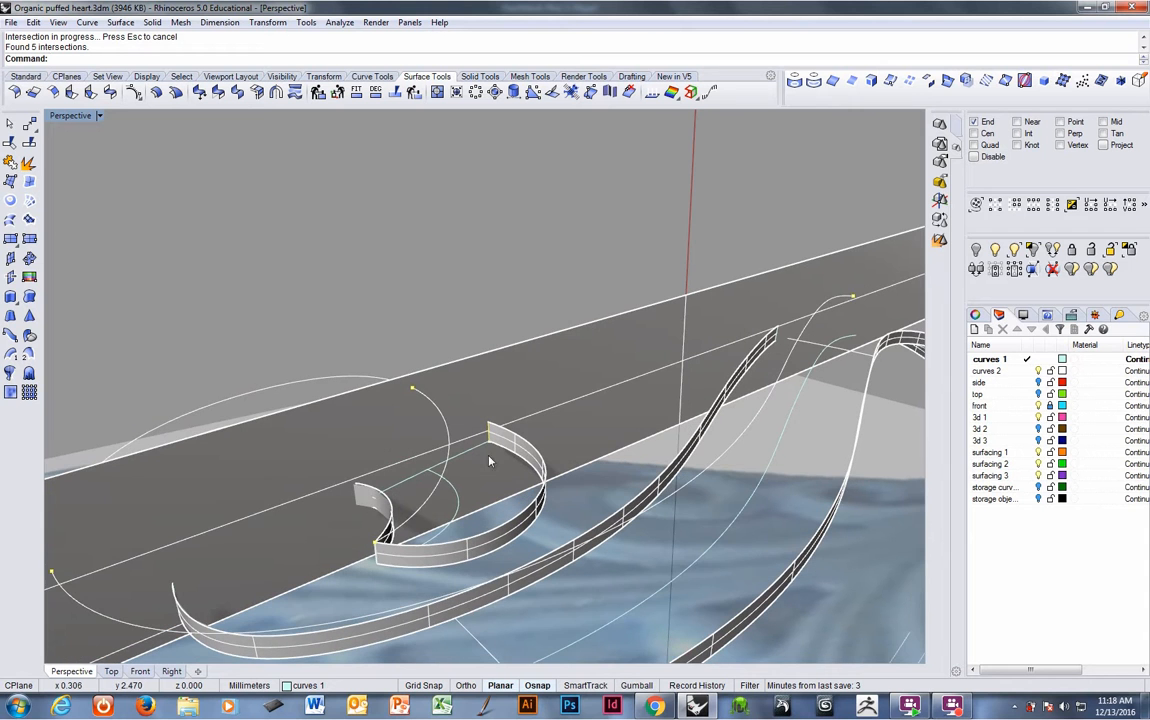
{"action": "left_click", "coordinate": [375, 545]}
{"action": "right_click", "coordinate": [376, 548]}
{"action": "key", "text": "Delete"}
{"action": "right_click_drag", "start_coordinate": [375, 552], "coordinate": [393, 560]}
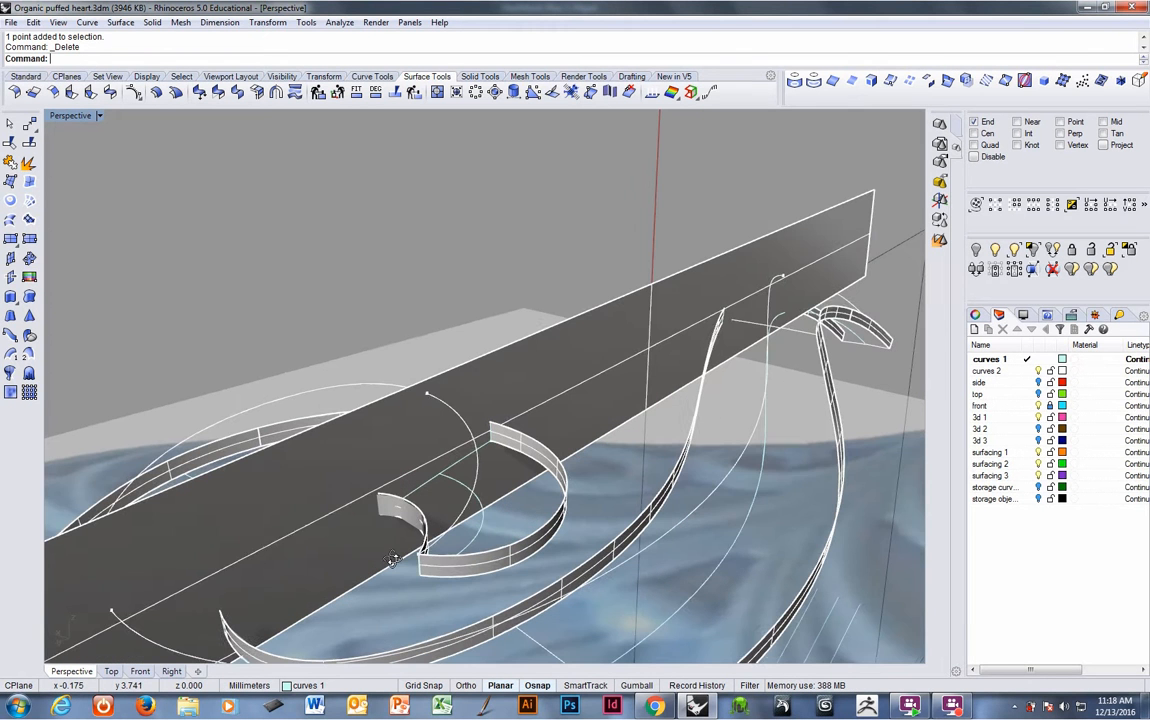
{"action": "left_click", "coordinate": [420, 565]}
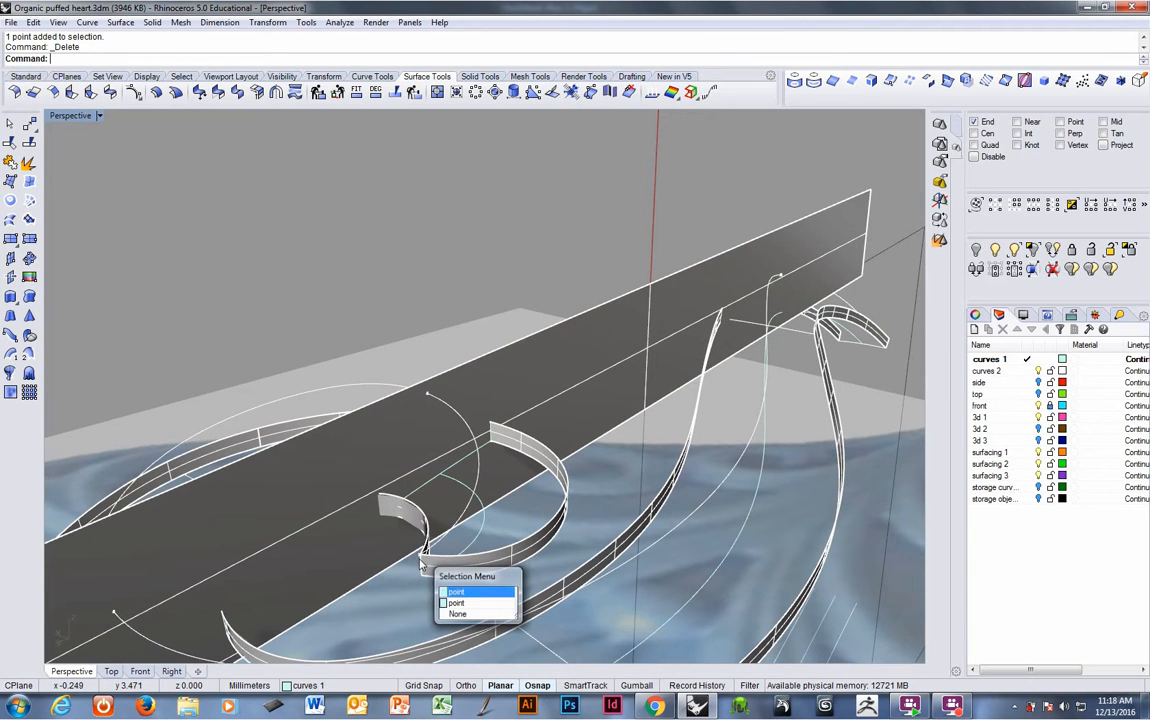
{"action": "right_click", "coordinate": [420, 565]}
{"action": "key", "text": "Delete"}
{"action": "right_click_drag", "start_coordinate": [416, 580], "coordinate": [419, 581]}
{"action": "left_click", "coordinate": [427, 561]}
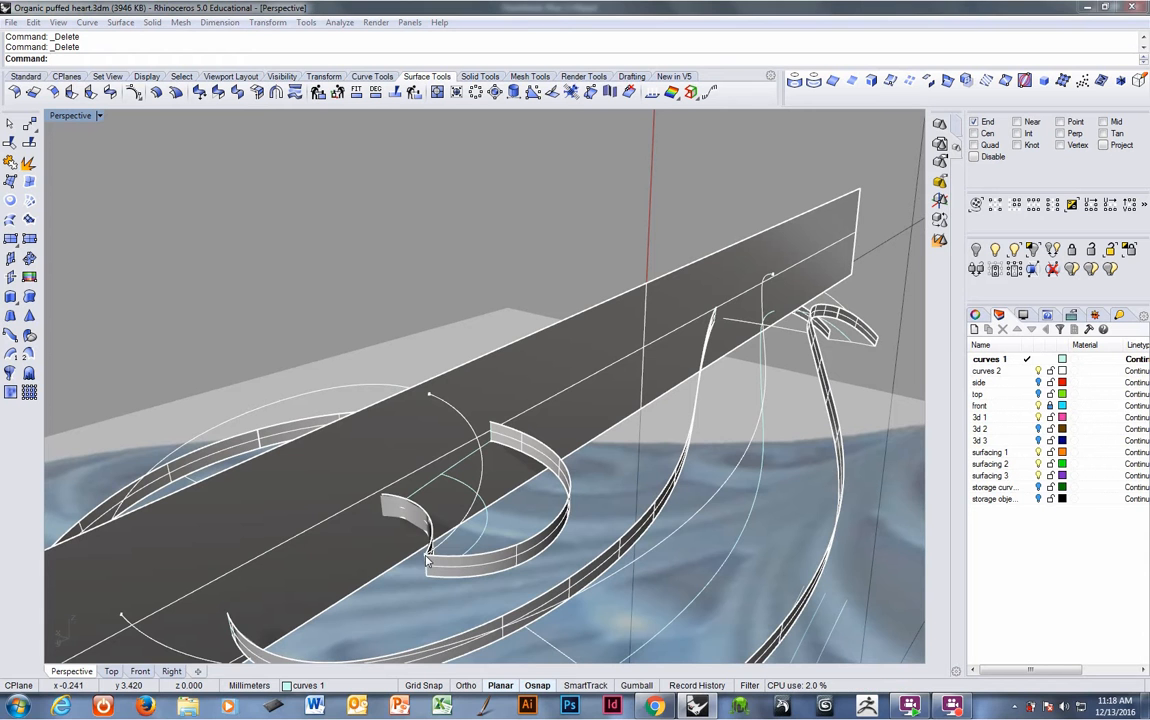
{"action": "right_click", "coordinate": [427, 561]}
- Intersect the cutting plane with the outer spiral band as well
{"action": "right_click_drag", "start_coordinate": [418, 550], "coordinate": [383, 457]}
{"action": "left_click", "coordinate": [382, 455]}
{"action": "left_click", "coordinate": [399, 511]}
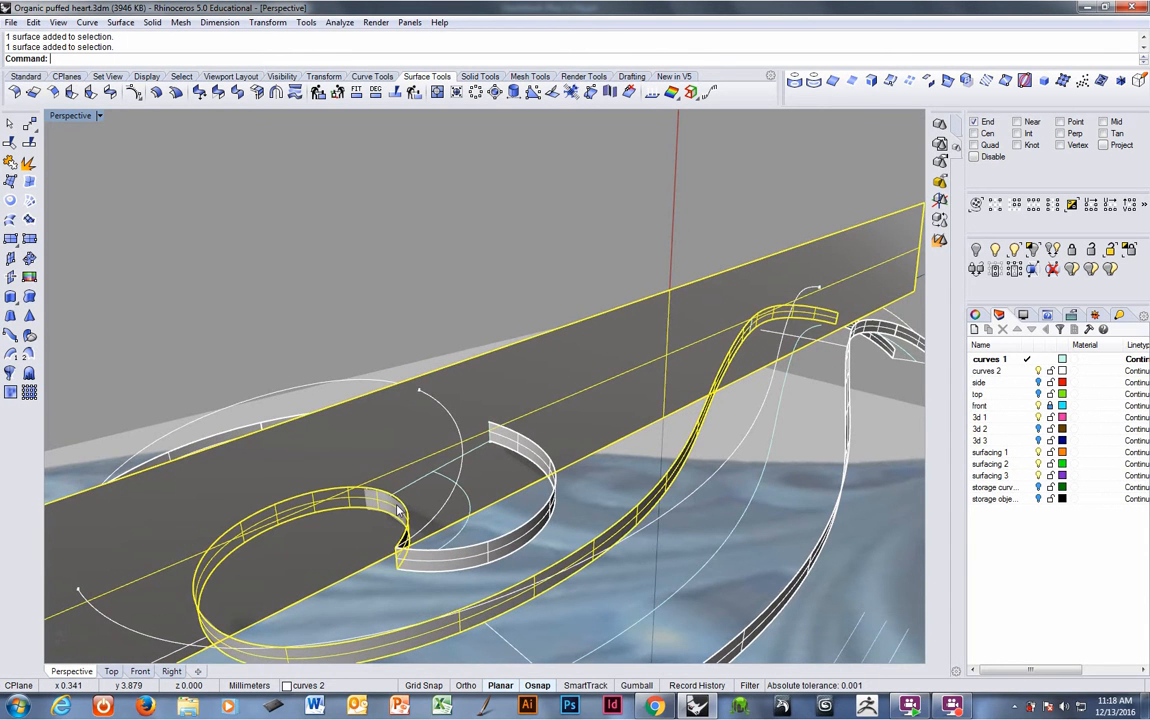
{"action": "mouse_move", "coordinate": [402, 505]}
{"action": "right_mouse_down"}
{"action": "mouse_move", "coordinate": [371, 506]}
{"action": "mouse_move", "coordinate": [365, 520]}
{"action": "mouse_move", "coordinate": [405, 512]}
{"action": "right_mouse_up"}
{"action": "right_click", "coordinate": [371, 506]}
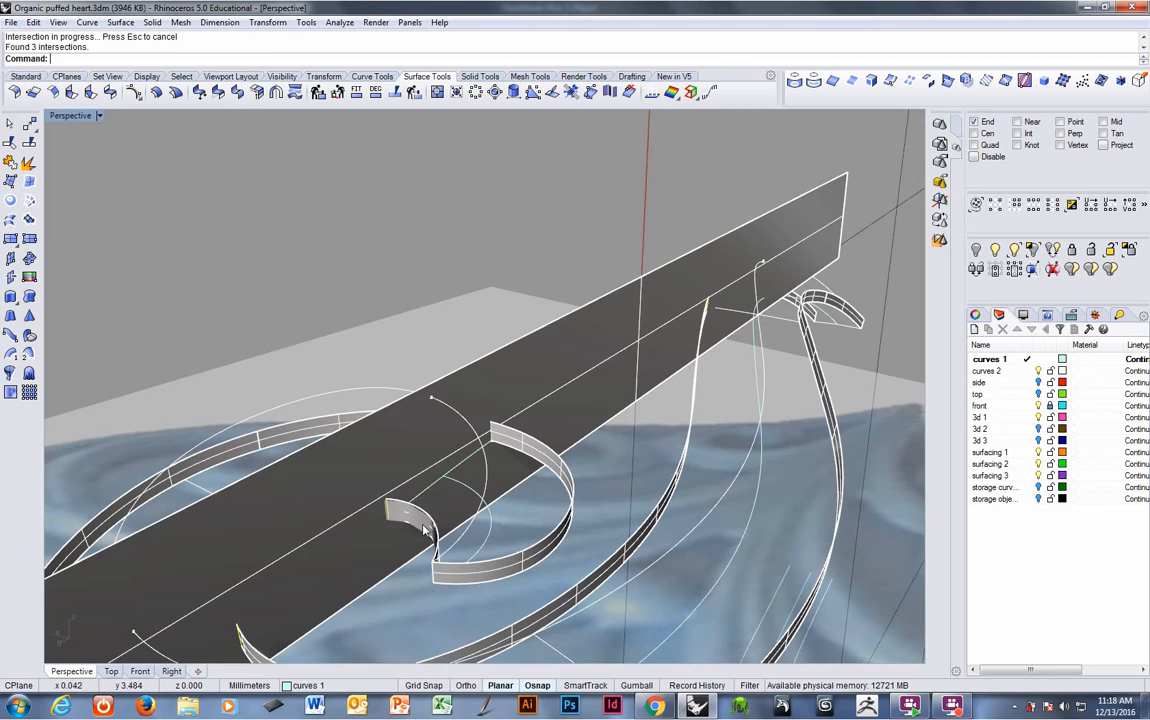
{"action": "right_click_drag", "start_coordinate": [527, 578], "coordinate": [500, 436]}
{"action": "left_click", "coordinate": [490, 456]}
{"action": "left_click", "coordinate": [558, 431]}
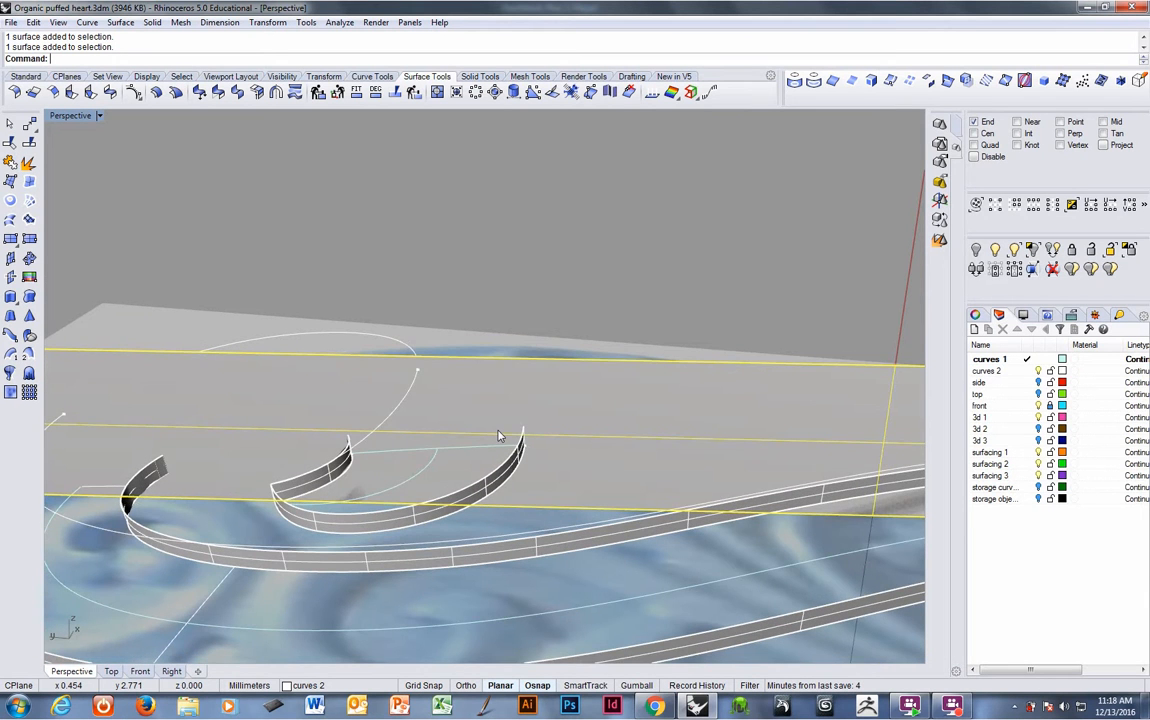
{"action": "key", "text": "ctrl+h"}
{"action": "right_click_drag", "start_coordinate": [359, 409], "coordinate": [455, 417]}
{"action": "key", "text": "ctrl+z"}
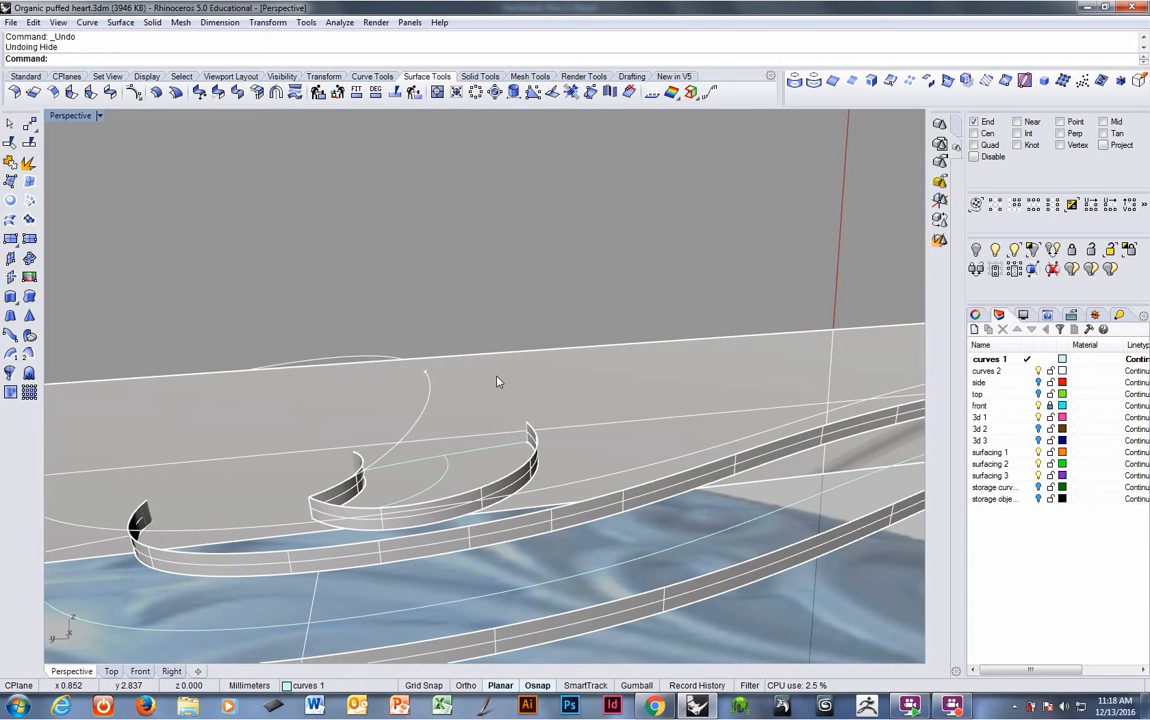
- Extract an isocurve from the cutting plane in the toggled direction through the spiral curve's end point
{"action": "left_click", "coordinate": [487, 383]}
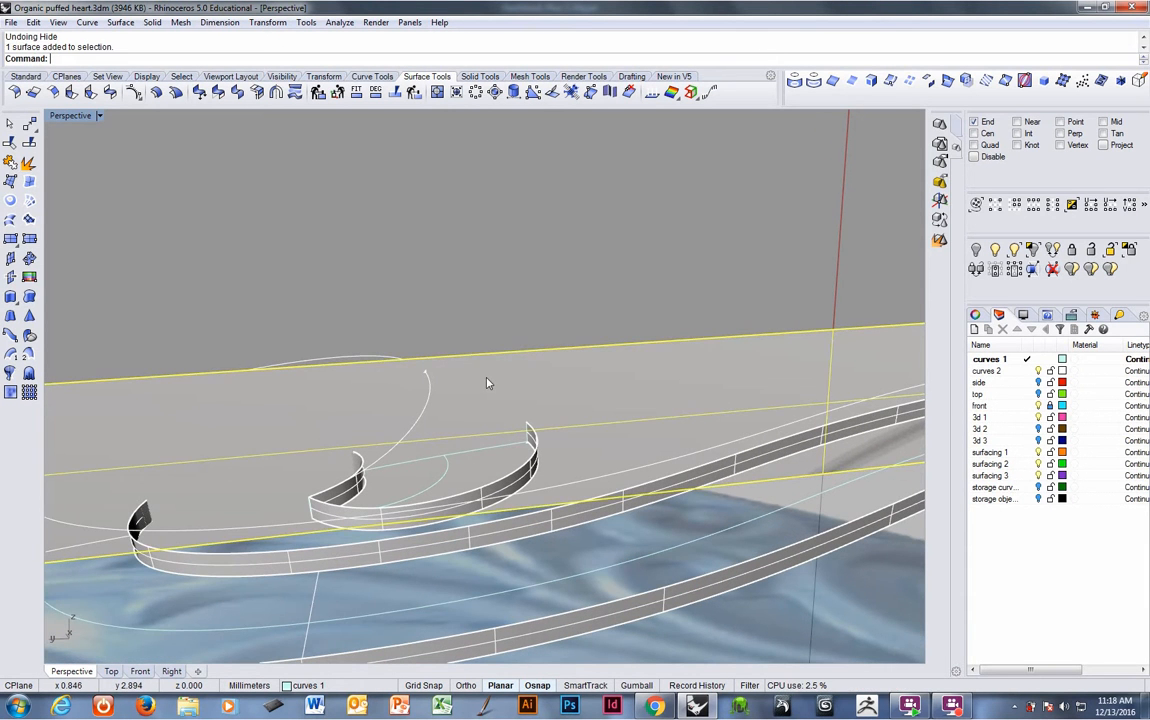
{"action": "left_click", "coordinate": [889, 82]}
{"action": "type", "text": "t"}
{"action": "key", "text": "Return"}
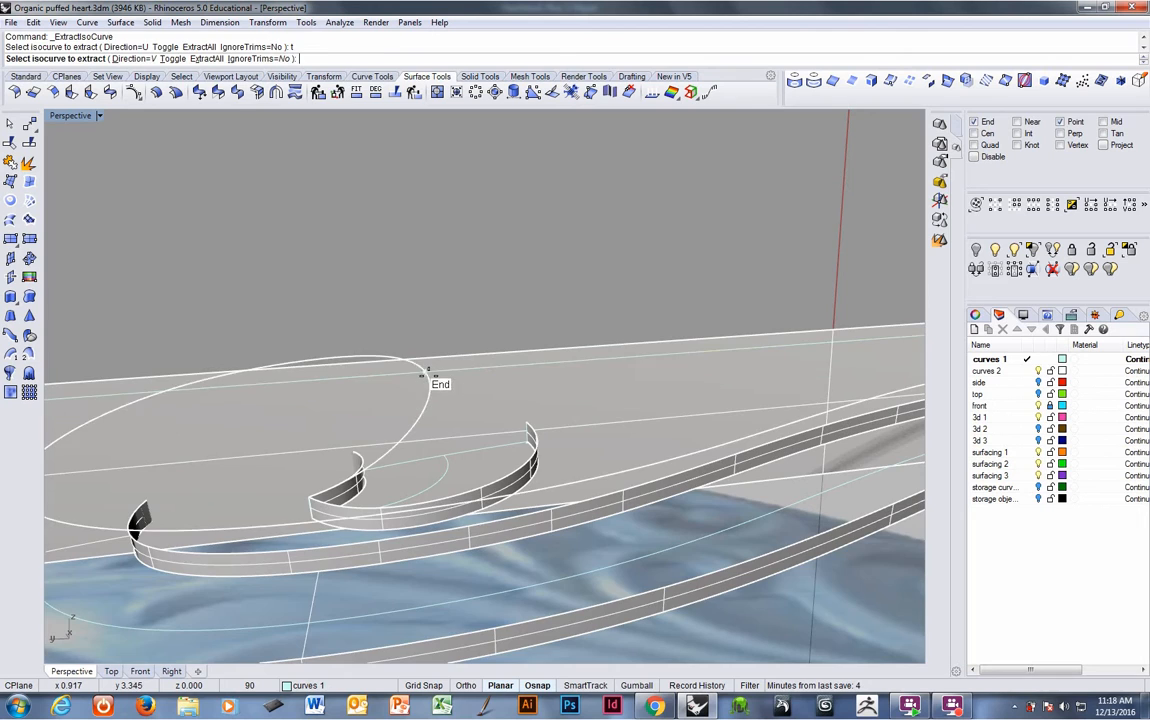
{"action": "left_click", "coordinate": [437, 381]}
{"action": "key", "text": "Return"}
- Hide the cutting plane and select the spiral curve
{"action": "right_click_drag", "start_coordinate": [479, 392], "coordinate": [503, 403]}
{"action": "key", "text": "ctrl+h"}
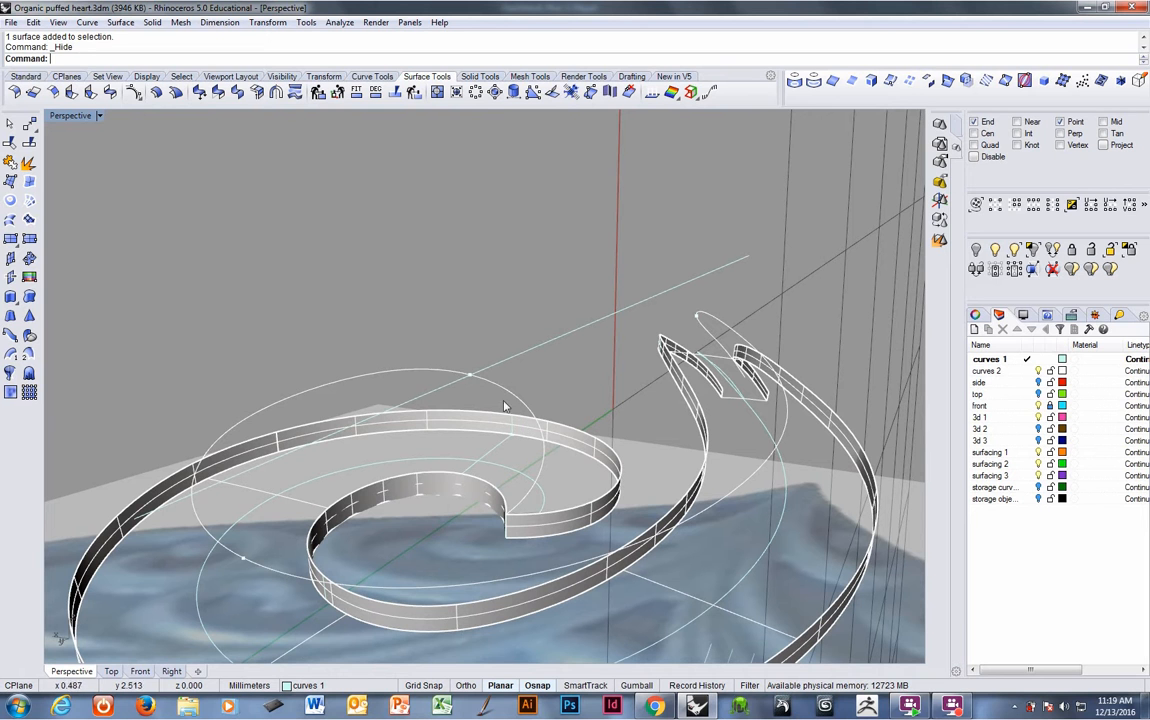
{"action": "left_click", "coordinate": [455, 368]}
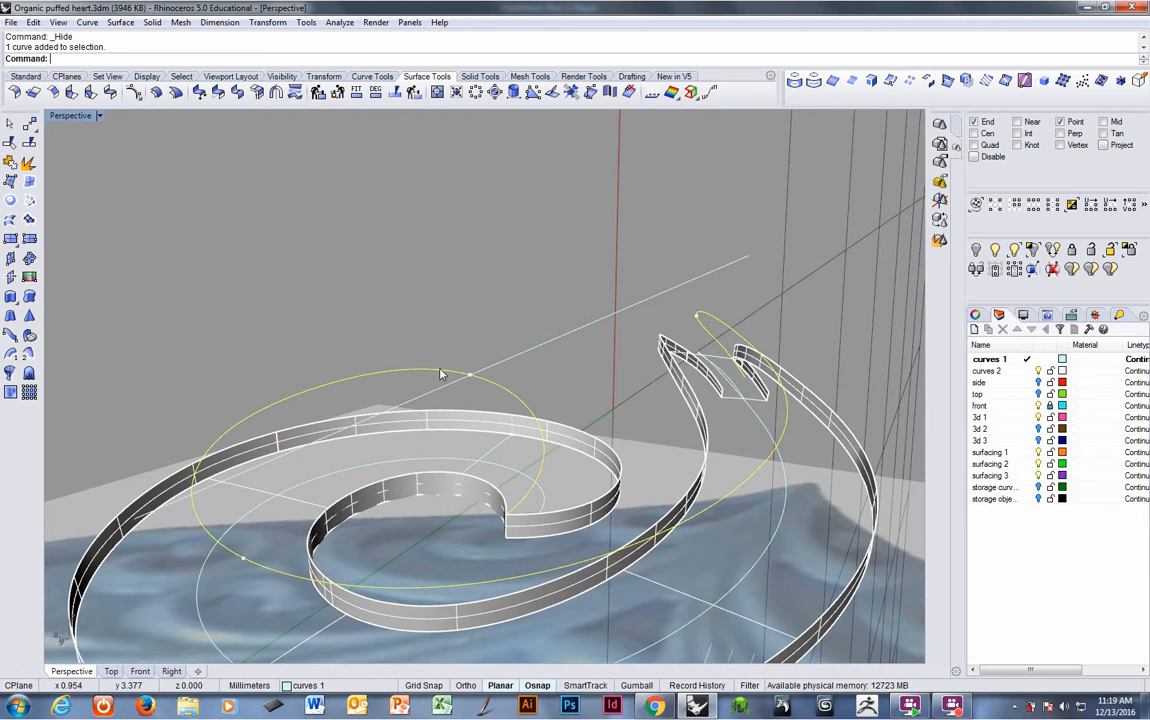
- Toggle the front layer's visibility while orbiting around the spiral to inspect it against the reference
{"action": "left_click", "coordinate": [1039, 406]}
{"action": "right_click_drag", "start_coordinate": [757, 391], "coordinate": [430, 555]}
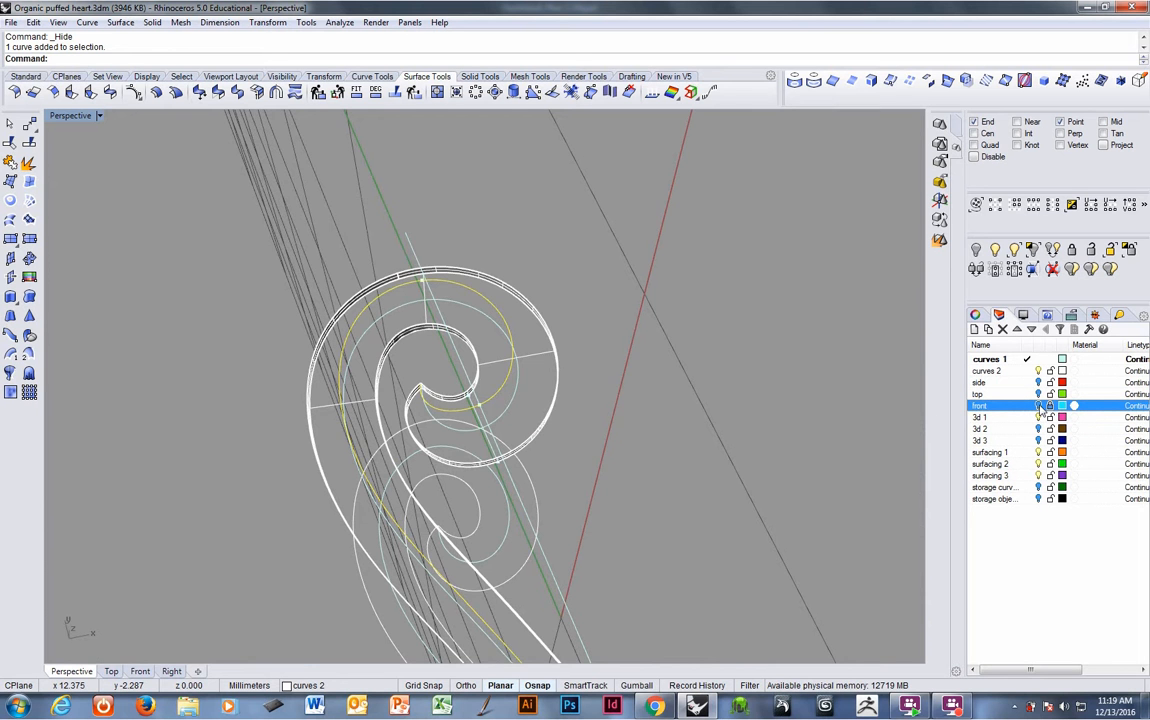
{"action": "left_click", "coordinate": [1039, 406]}
{"action": "right_click_drag", "start_coordinate": [680, 423], "coordinate": [671, 434]}
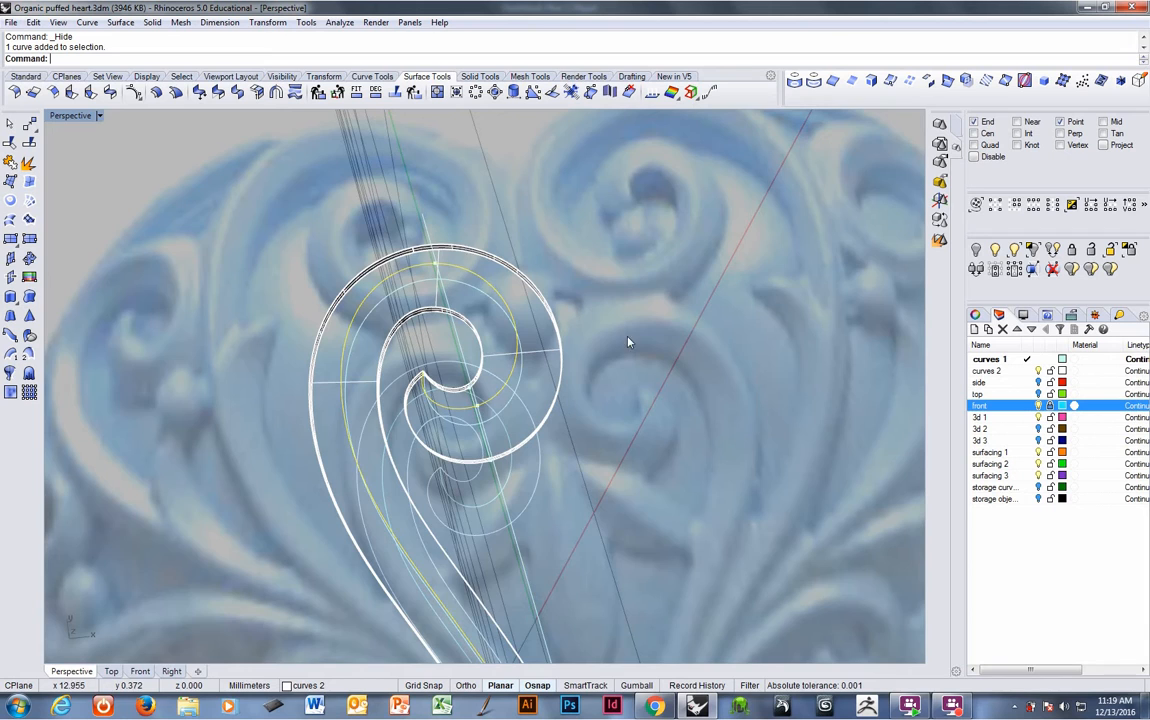
{"action": "right_click_drag", "start_coordinate": [628, 342], "coordinate": [433, 315]}
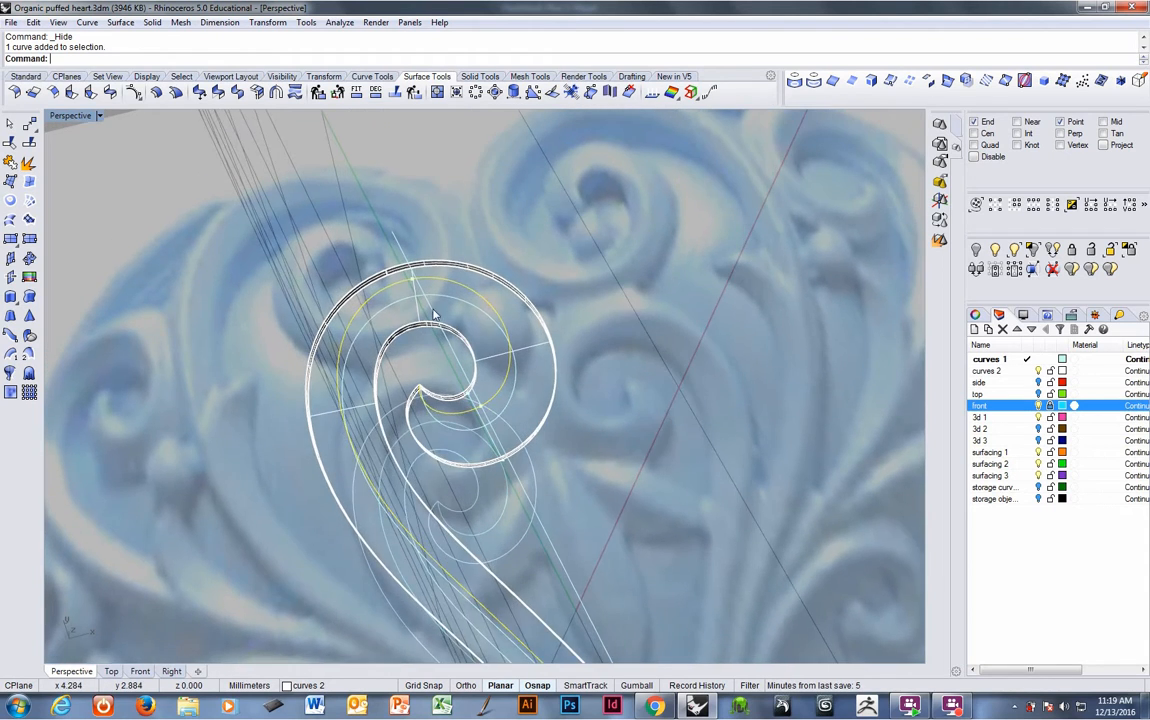
{"action": "right_click_drag", "start_coordinate": [426, 360], "coordinate": [629, 386]}
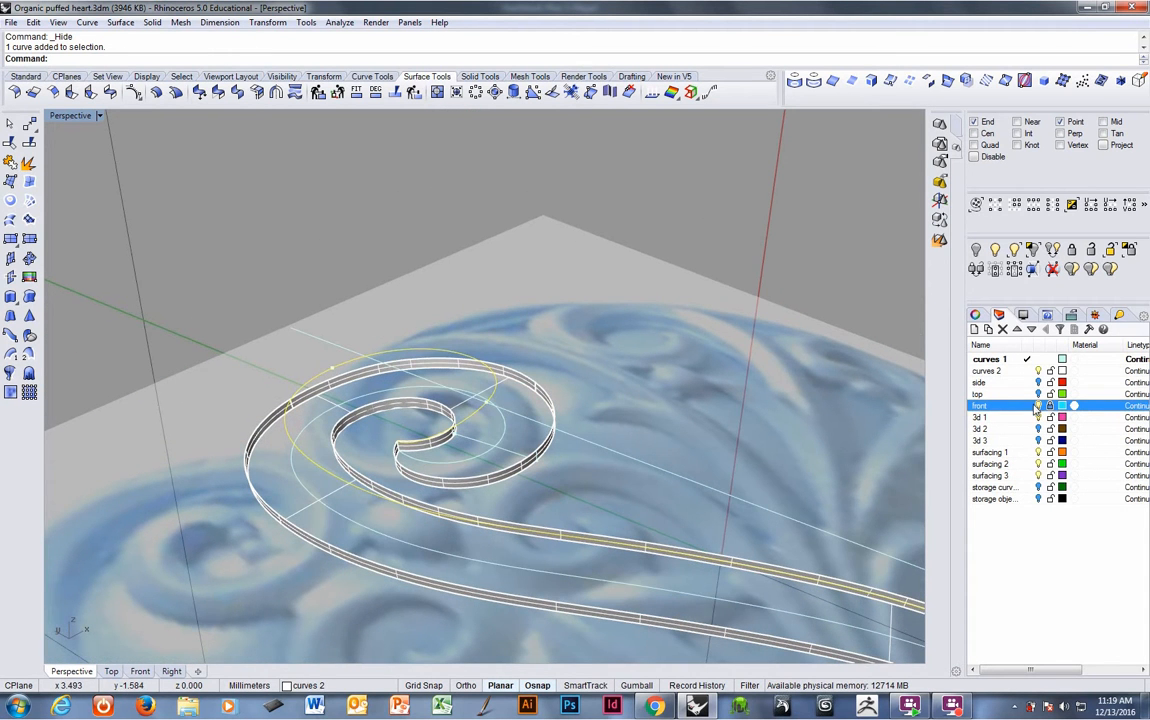
{"action": "left_click", "coordinate": [1037, 406]}
{"action": "right_click_drag", "start_coordinate": [801, 371], "coordinate": [598, 400]}
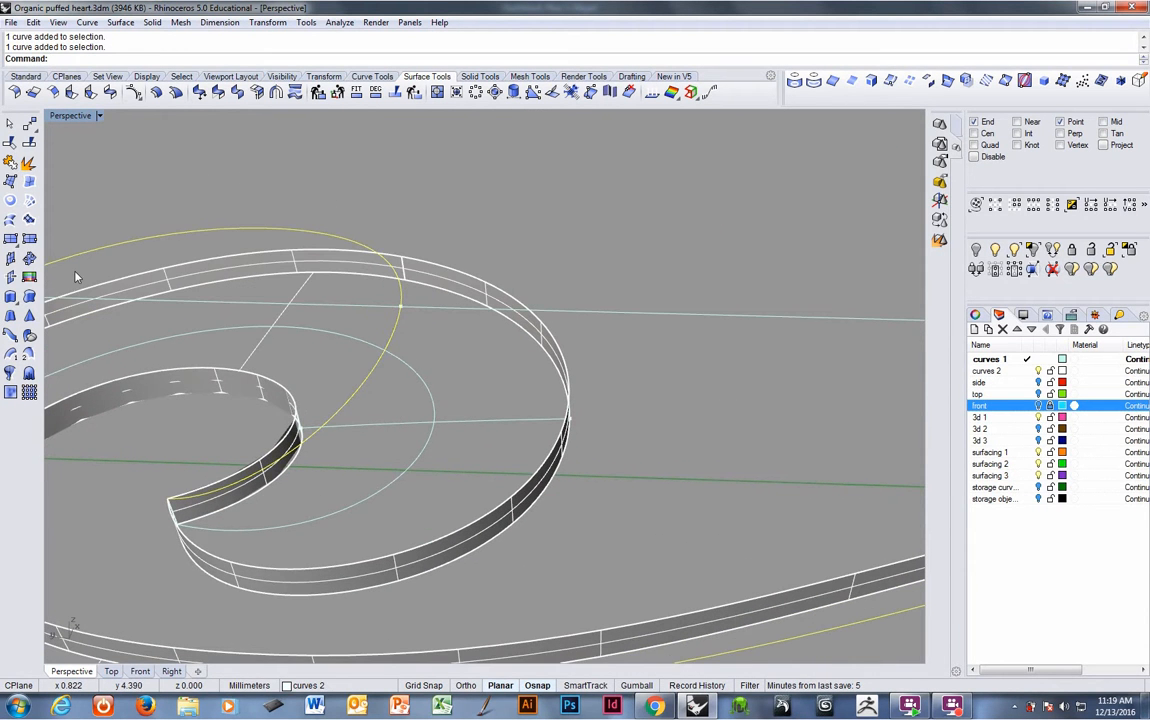
- Trim the extracted isocurve where it crosses the selected spiral curve
{"action": "left_click", "coordinate": [28, 162]}
{"action": "left_click", "coordinate": [415, 307]}
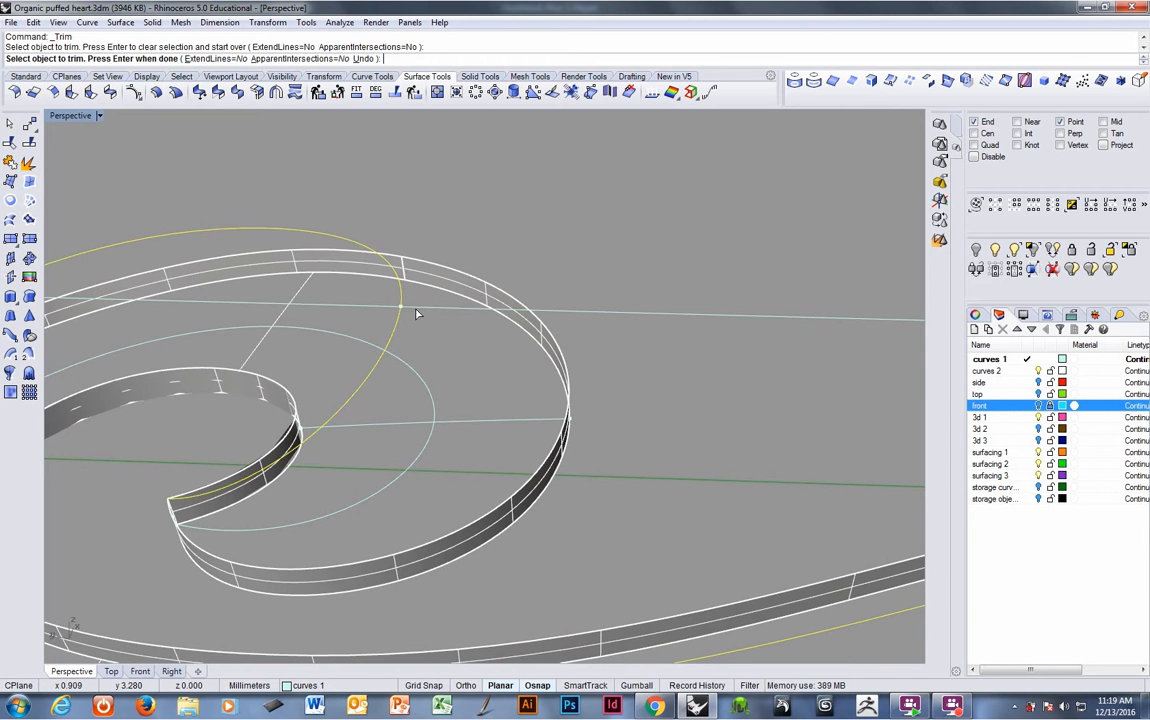
{"action": "left_click", "coordinate": [412, 310]}
{"action": "right_click_drag", "start_coordinate": [412, 310], "coordinate": [470, 285]}
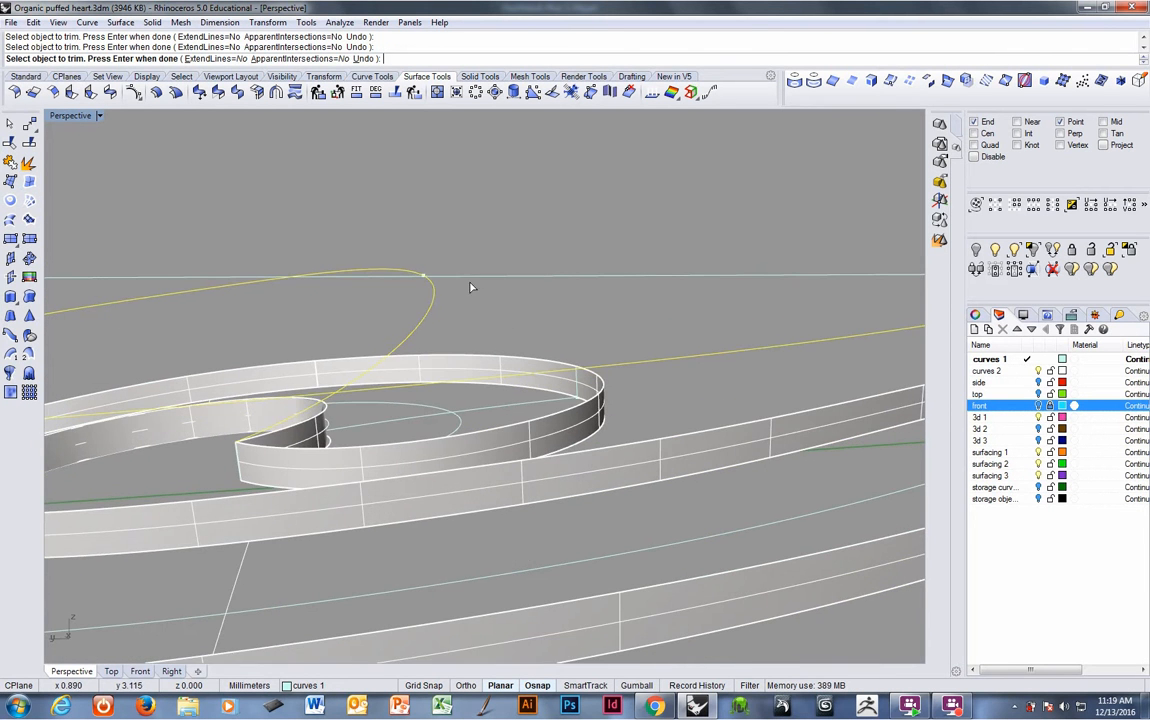
{"action": "key", "text": "Return"}
- Delete the leftover isocurve segment at the spiral's end
{"action": "scroll", "coordinate": [452, 231], "scroll_direction": "up", "scroll_amount": 5}
{"action": "right_click_drag", "start_coordinate": [487, 190], "coordinate": [495, 257]}
{"action": "left_click", "coordinate": [495, 257]}
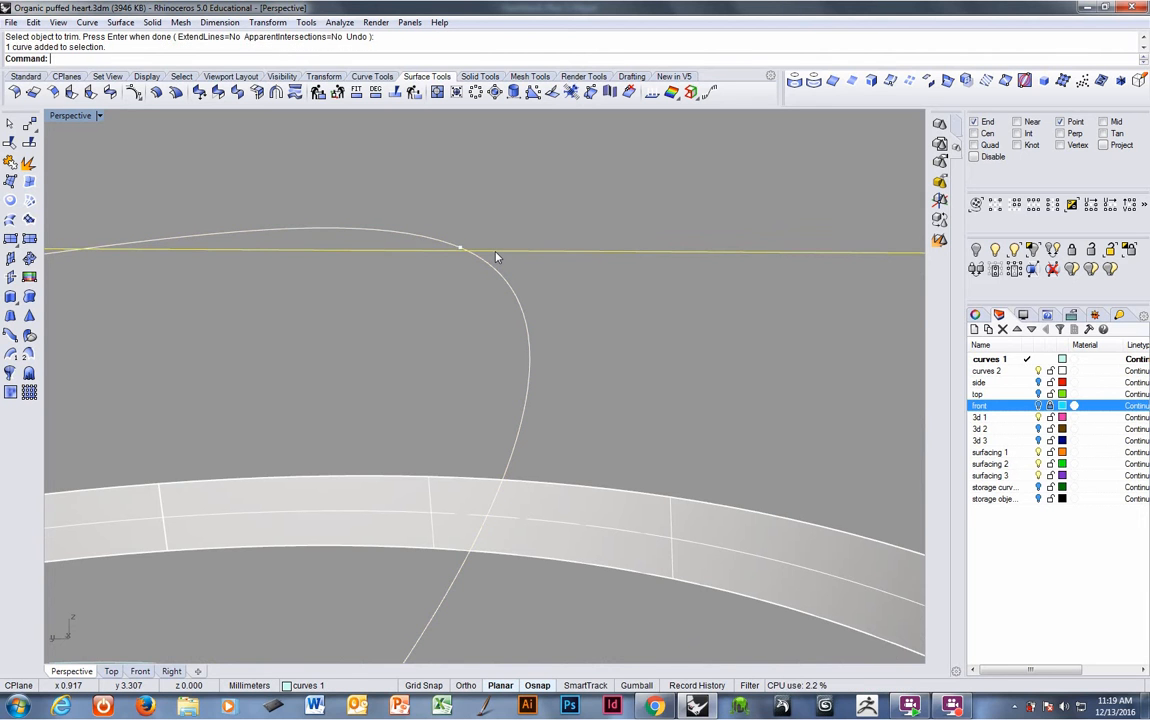
{"action": "key", "text": "Delete"}
- Select the spiral curve and show the hidden cutting plane again
{"action": "left_click", "coordinate": [466, 252]}
{"action": "right_click_drag", "start_coordinate": [460, 270], "coordinate": [471, 281]}
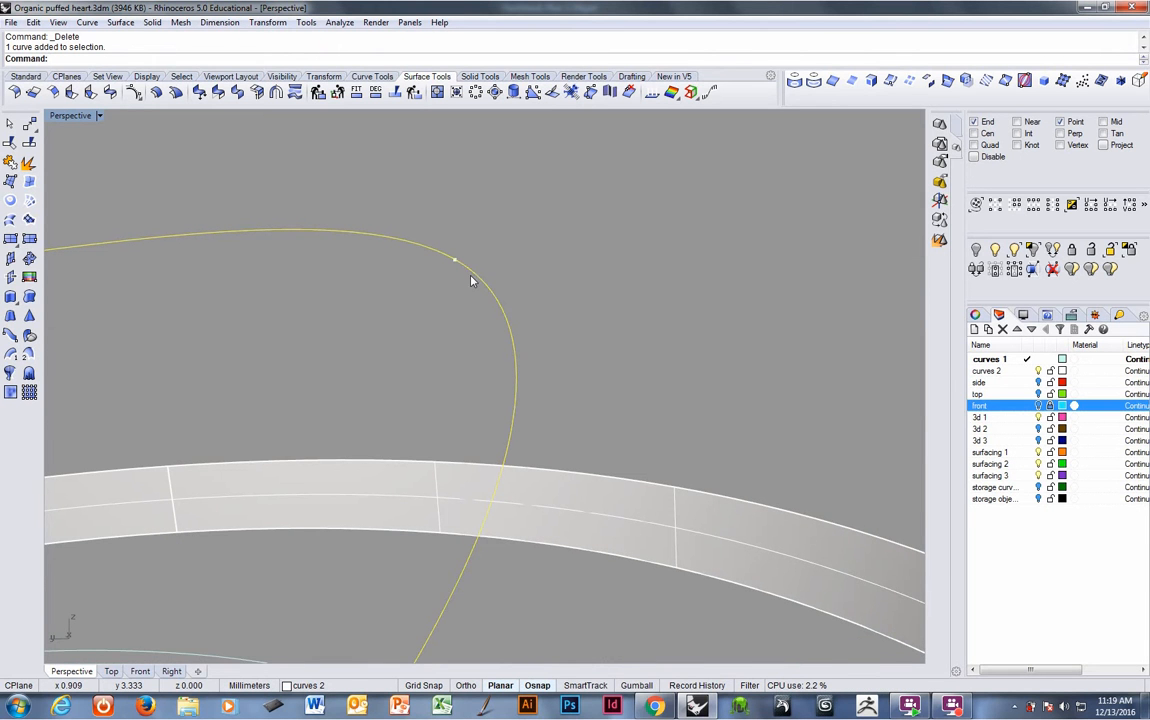
{"action": "key", "text": "ctrl+shift+h"}
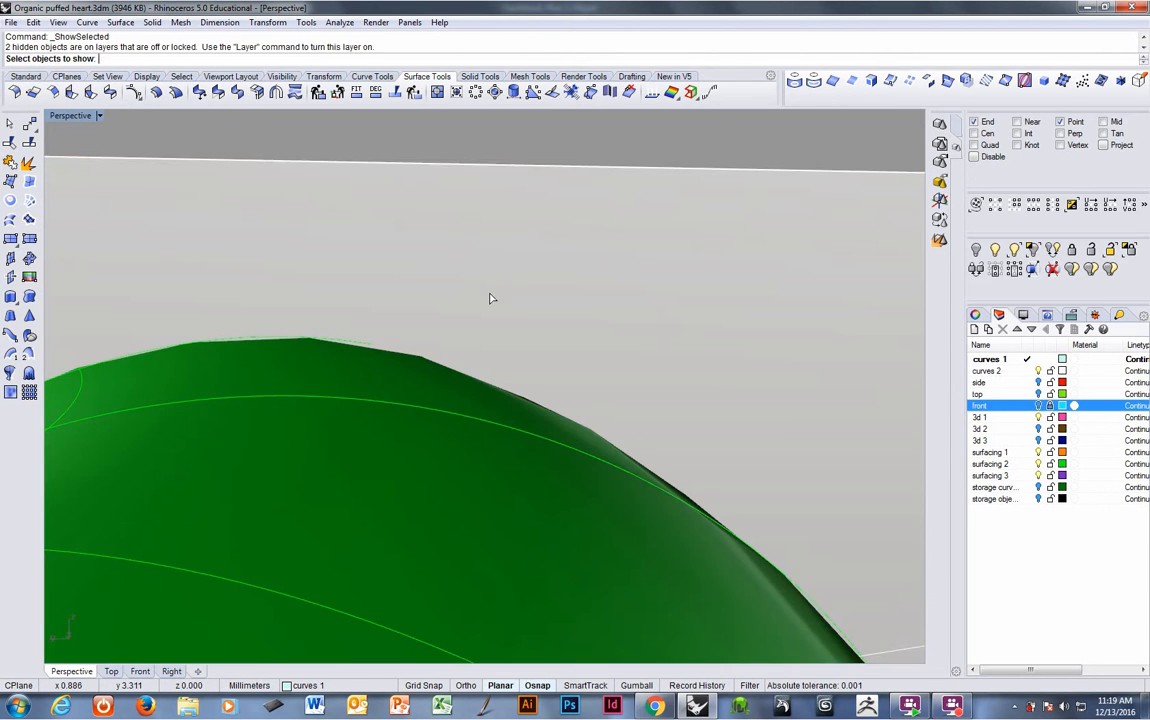
{"action": "left_click", "coordinate": [490, 298]}
{"action": "key", "text": "Return"}
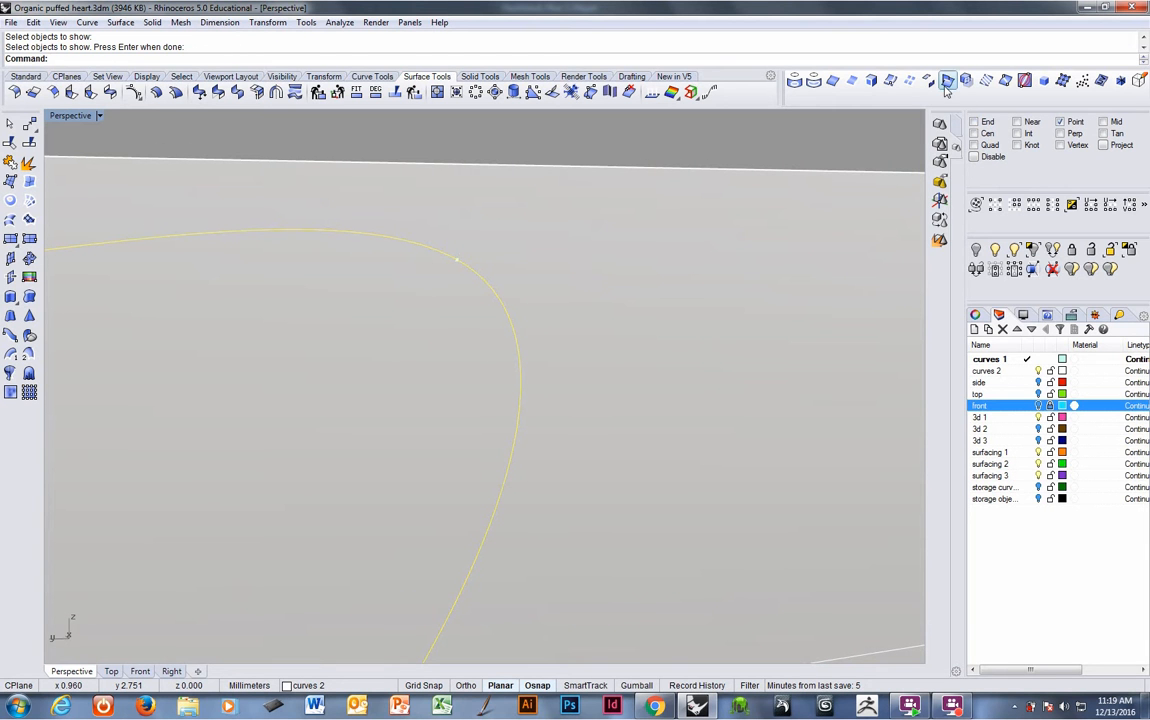
- Extract an isocurve from the cutting plane through the spiral curve's endpoint, then hide the plane
{"action": "left_click", "coordinate": [797, 79]}
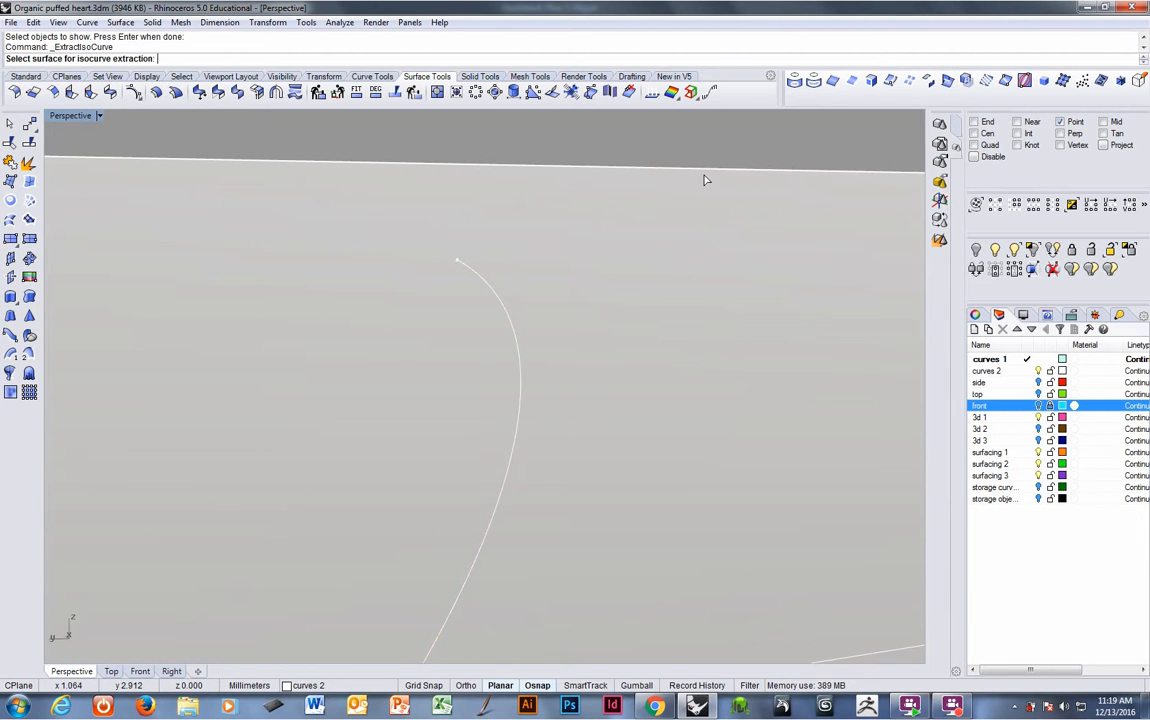
{"action": "left_click", "coordinate": [501, 252]}
{"action": "left_click", "coordinate": [457, 252]}
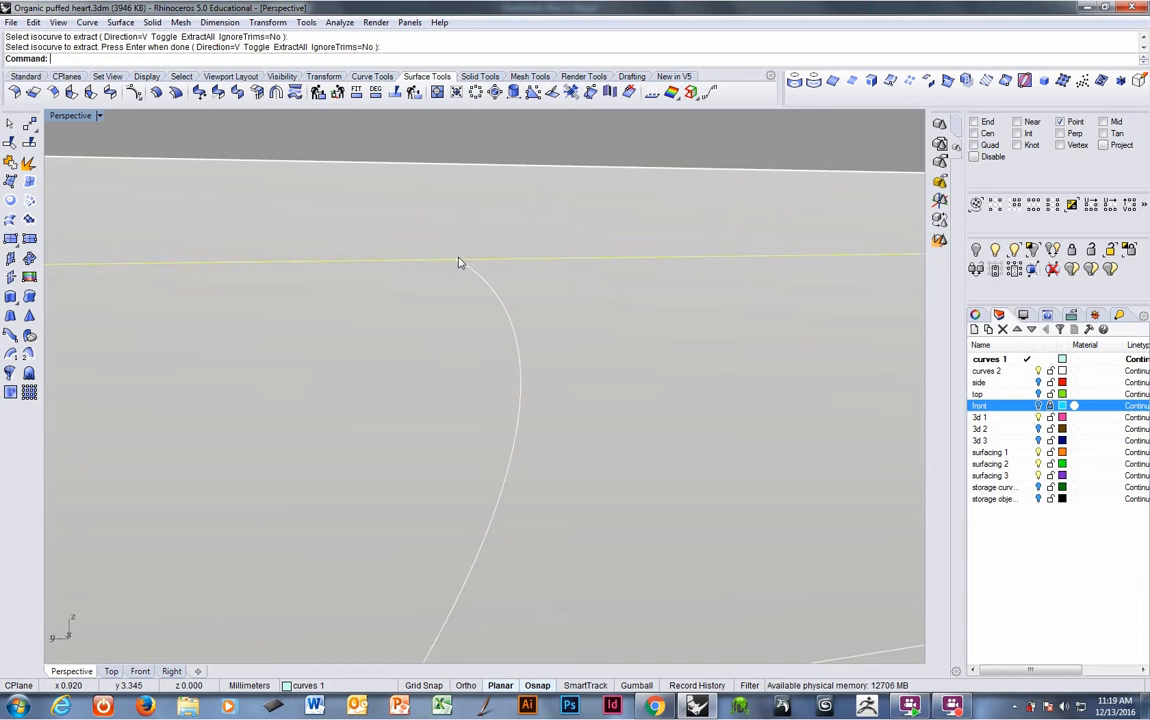
{"action": "key", "text": "Return"}
{"action": "left_click", "coordinate": [490, 244]}
{"action": "key", "text": "ctrl+h"}
{"action": "right_click_drag", "start_coordinate": [489, 242], "coordinate": [482, 268]}
{"action": "left_click", "coordinate": [477, 298]}
{"action": "right_click_drag", "start_coordinate": [411, 303], "coordinate": [254, 279]}
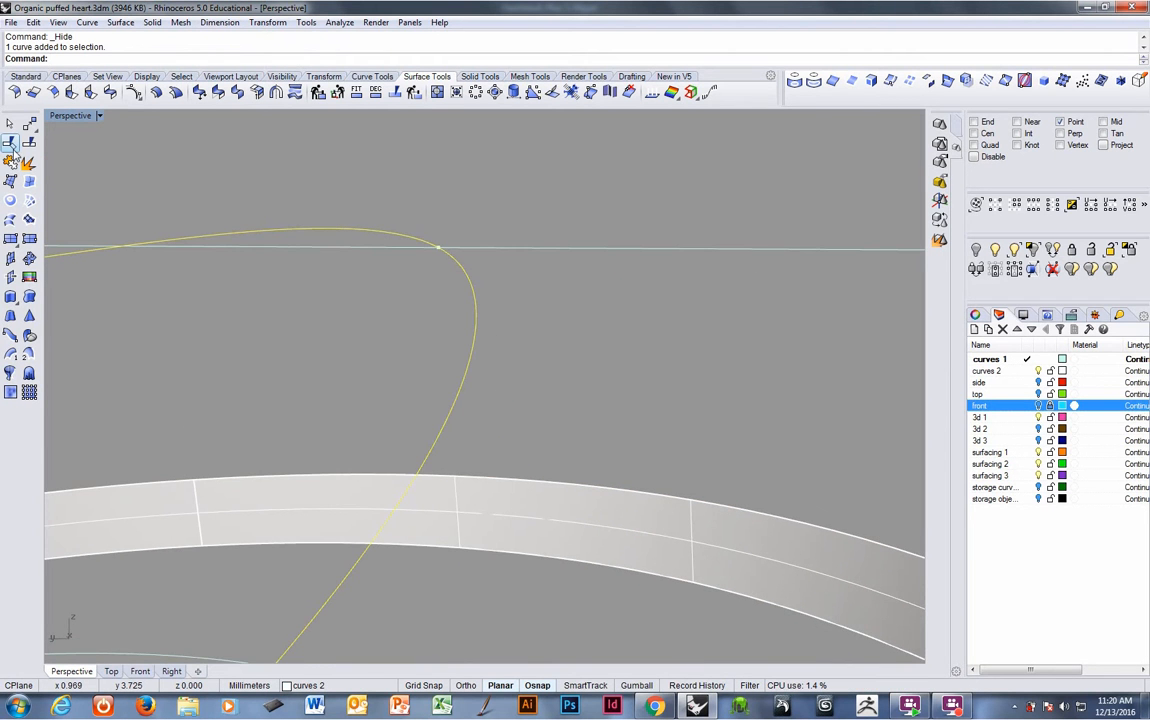
- Trim the isocurves back to the spiral curve, removing the segments beyond it
{"action": "left_click", "coordinate": [11, 143]}
{"action": "left_click", "coordinate": [499, 249]}
{"action": "key", "text": "Return"}
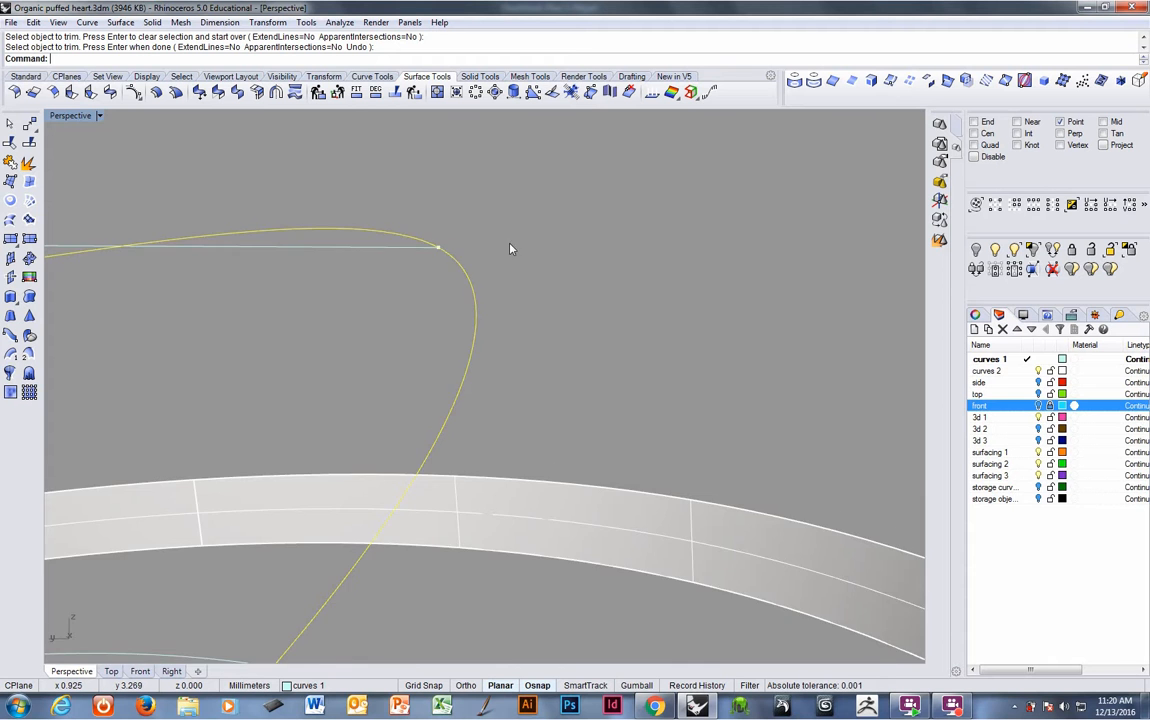
{"action": "right_click_drag", "start_coordinate": [511, 249], "coordinate": [396, 342]}
{"action": "left_click", "coordinate": [498, 503]}
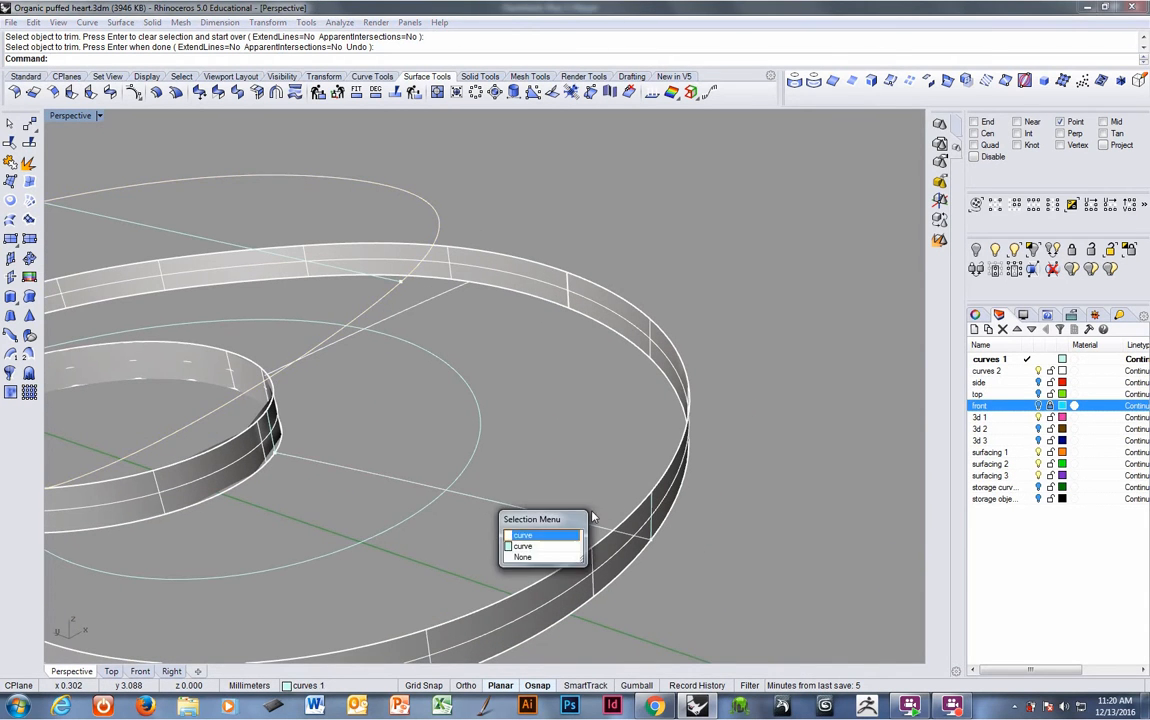
{"action": "left_click", "coordinate": [540, 531]}
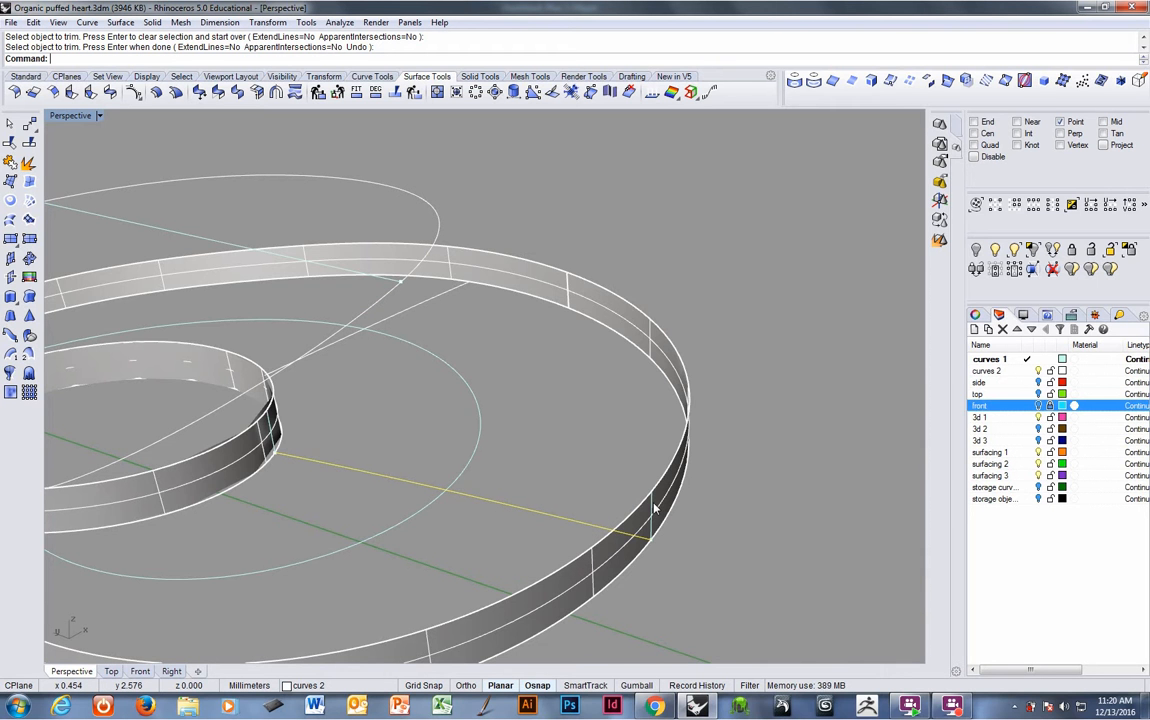
{"action": "right_click_drag", "start_coordinate": [549, 461], "coordinate": [520, 410]}
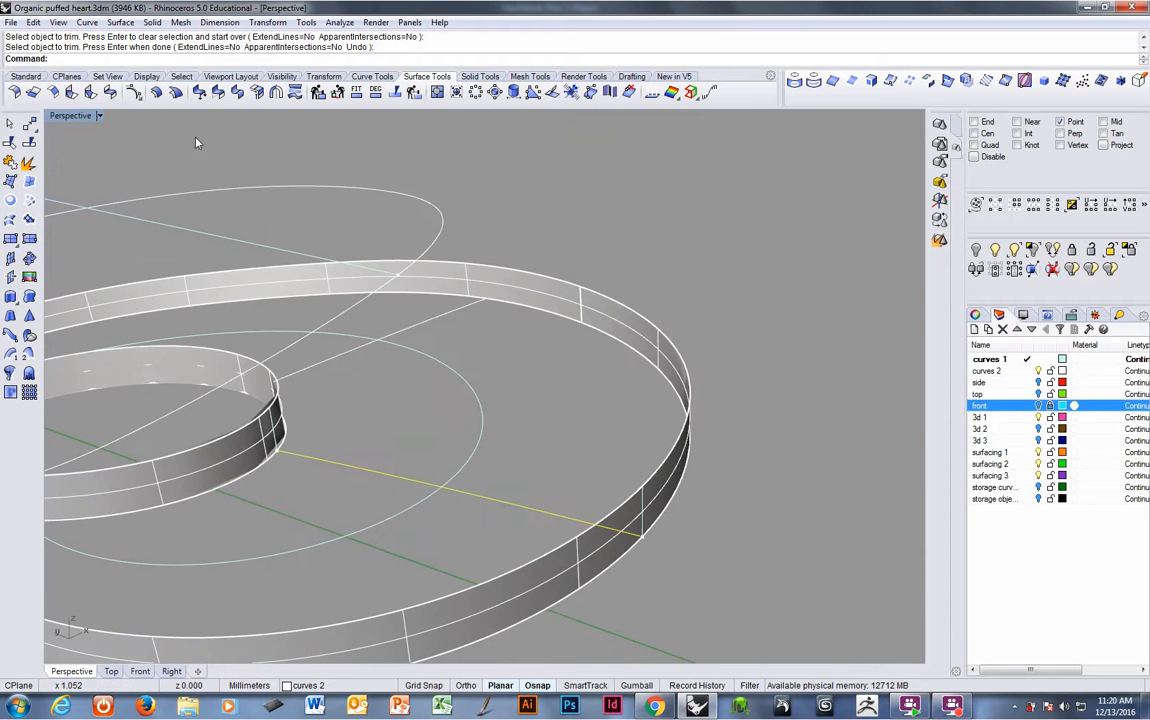
- Create an adjustable curvature-continuous blend curve from the isocurve end to the outer band's top edge, tuning its control points
{"action": "left_click", "coordinate": [88, 22]}
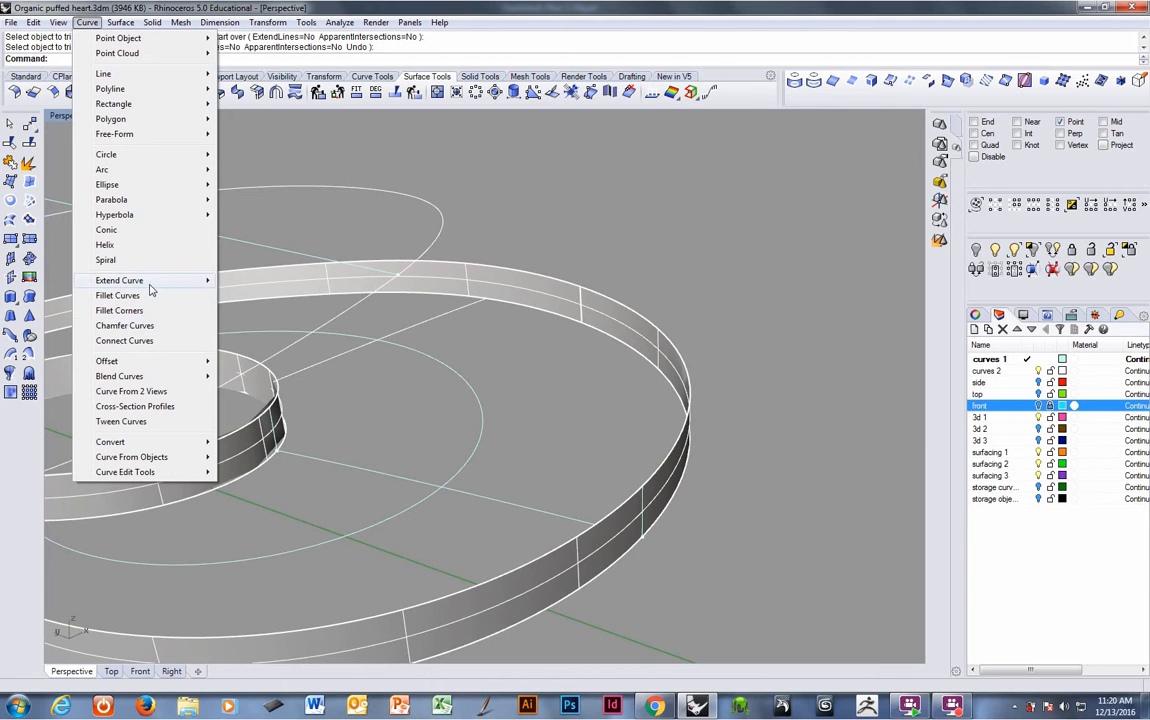
{"action": "mouse_move", "coordinate": [180, 376]}
{"action": "left_click", "coordinate": [265, 391]}
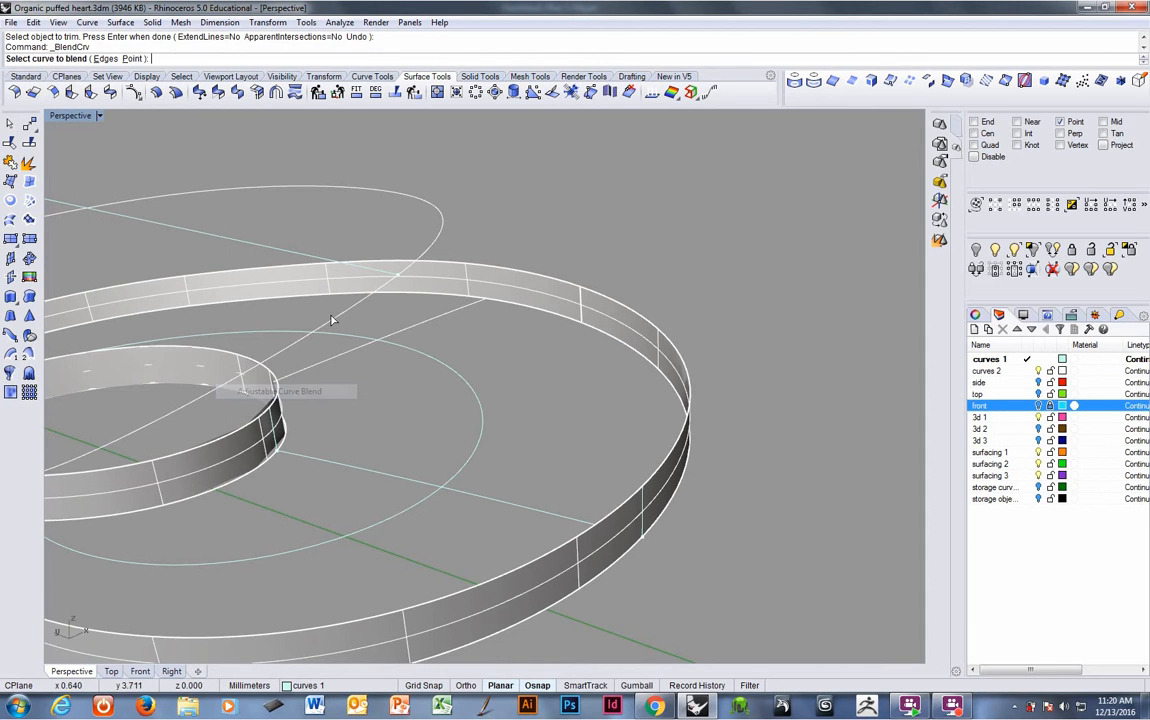
{"action": "left_click", "coordinate": [645, 503]}
{"action": "right_click", "coordinate": [646, 502]}
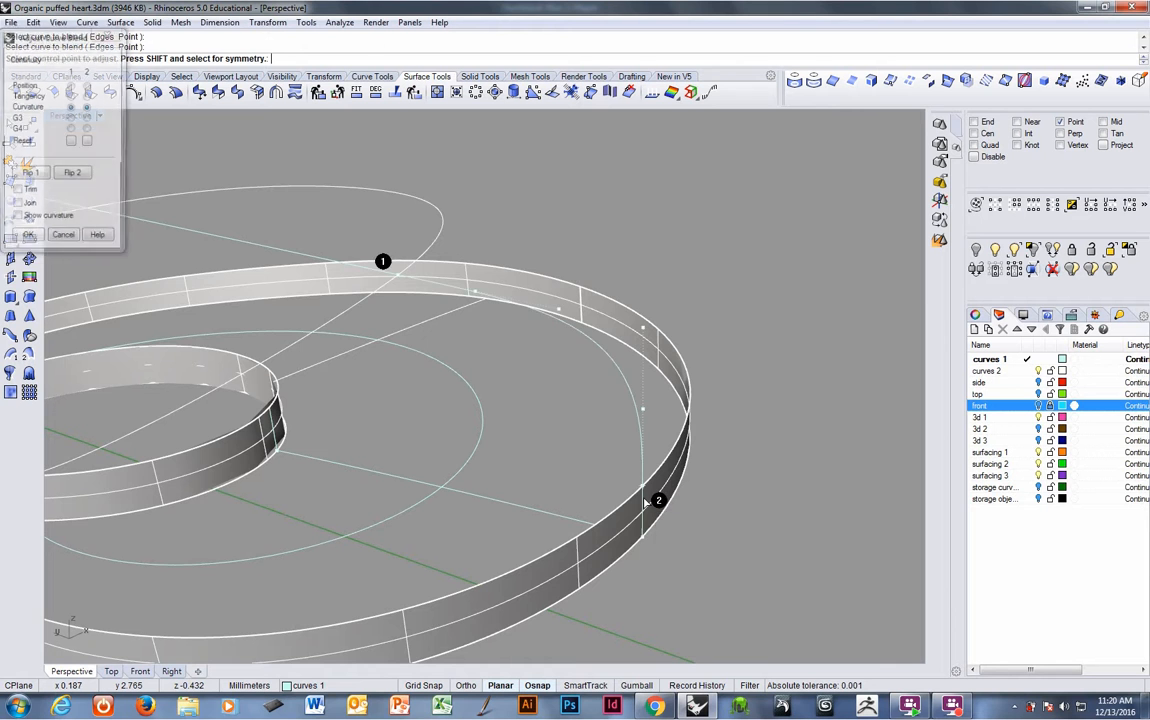
{"action": "right_click_drag", "start_coordinate": [655, 500], "coordinate": [718, 337]}
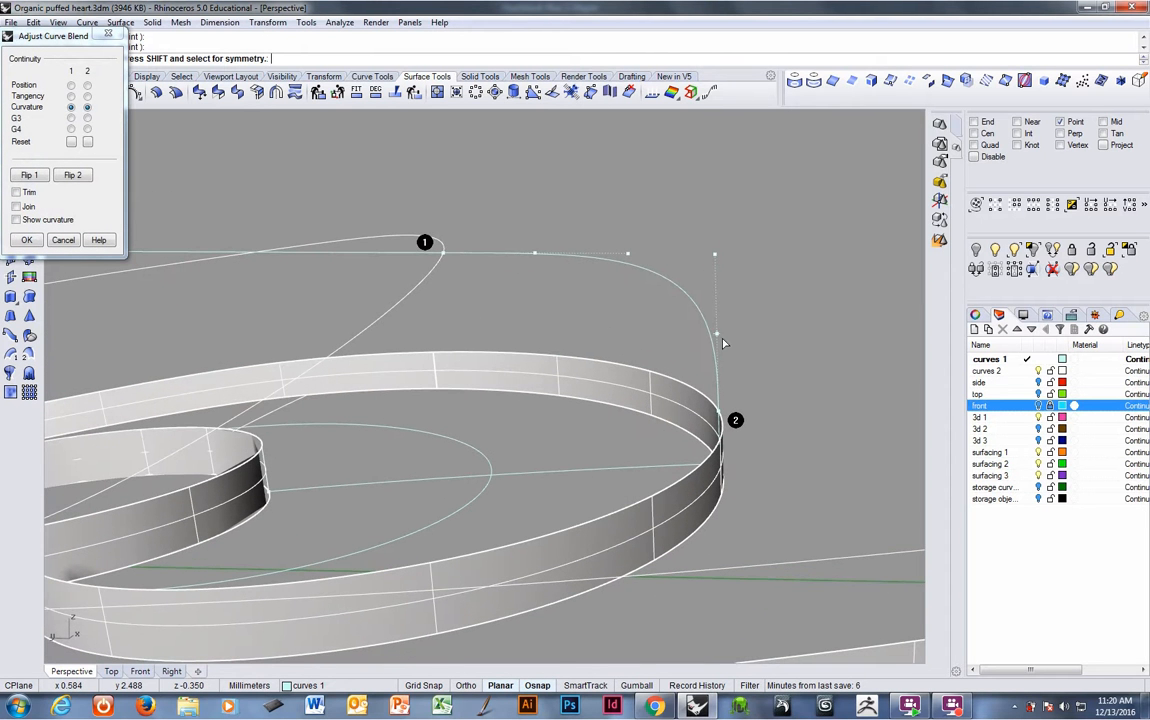
{"action": "left_click_drag", "start_coordinate": [718, 337], "coordinate": [721, 355]}
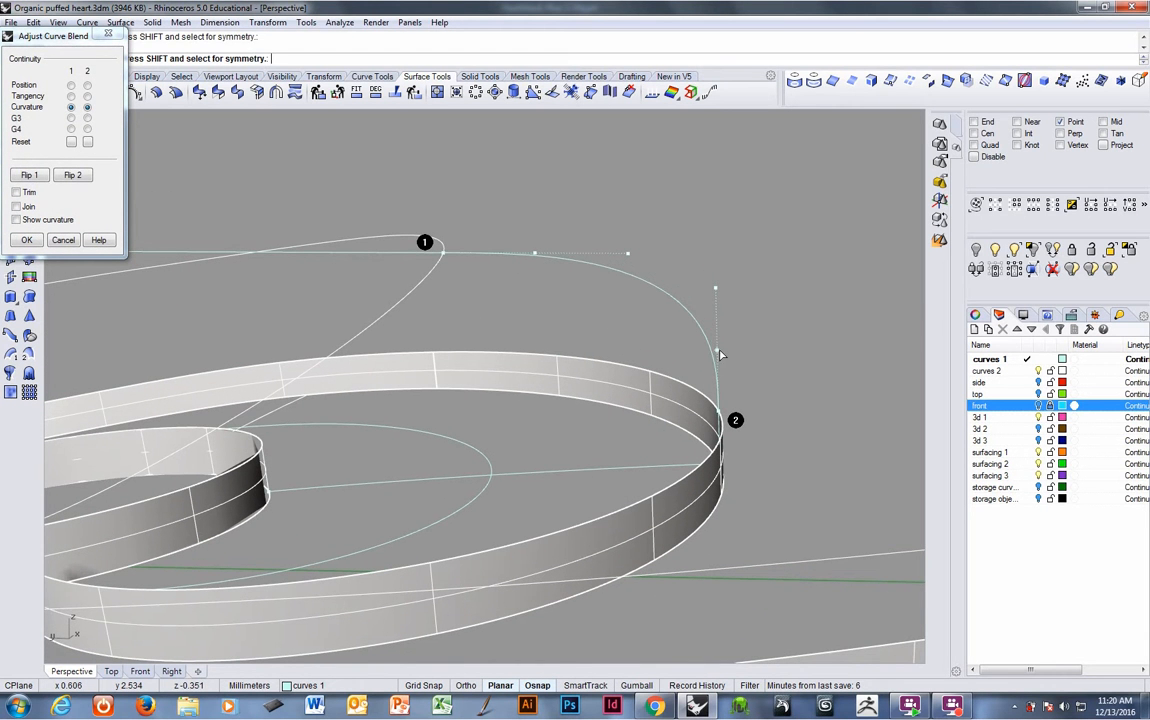
{"action": "left_click_drag", "start_coordinate": [530, 252], "coordinate": [515, 253]}
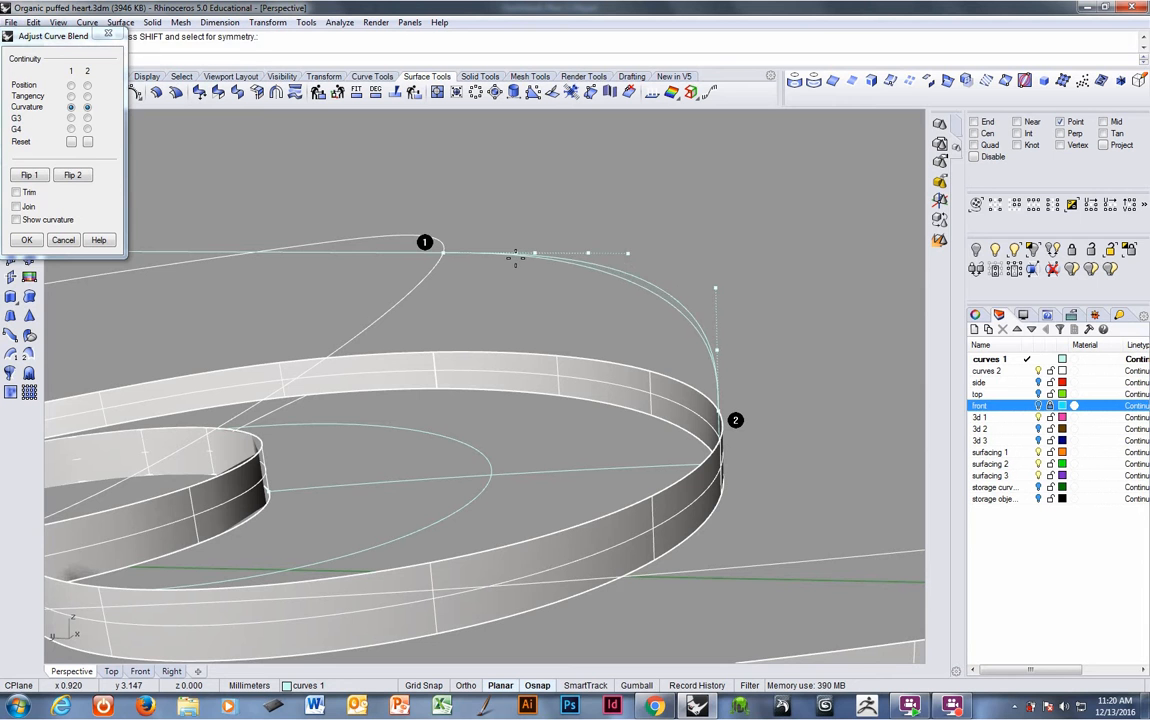
{"action": "right_click", "coordinate": [529, 333]}
{"action": "right_click_drag", "start_coordinate": [529, 333], "coordinate": [574, 350]}
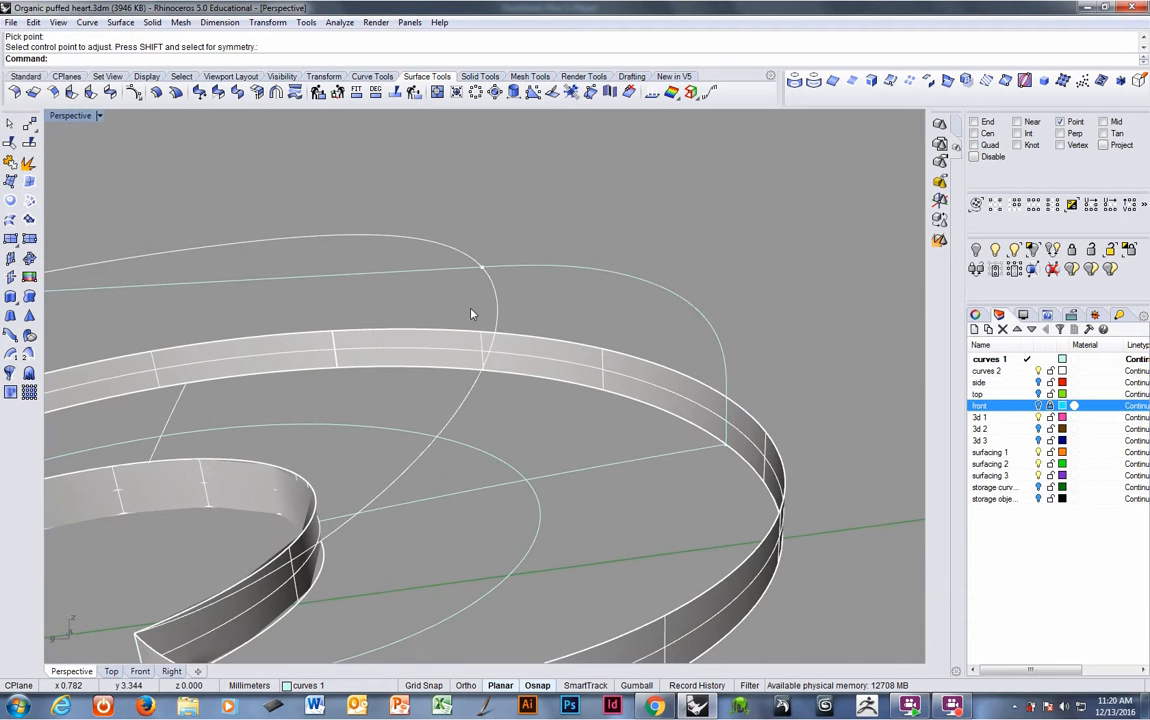
- Delete the leftover straight isocurve segment
{"action": "left_click", "coordinate": [447, 271]}
{"action": "mouse_move", "coordinate": [458, 320]}
{"action": "right_mouse_down"}
{"action": "mouse_move", "coordinate": [470, 308]}
{"action": "mouse_move", "coordinate": [470, 318]}
{"action": "right_mouse_up"}
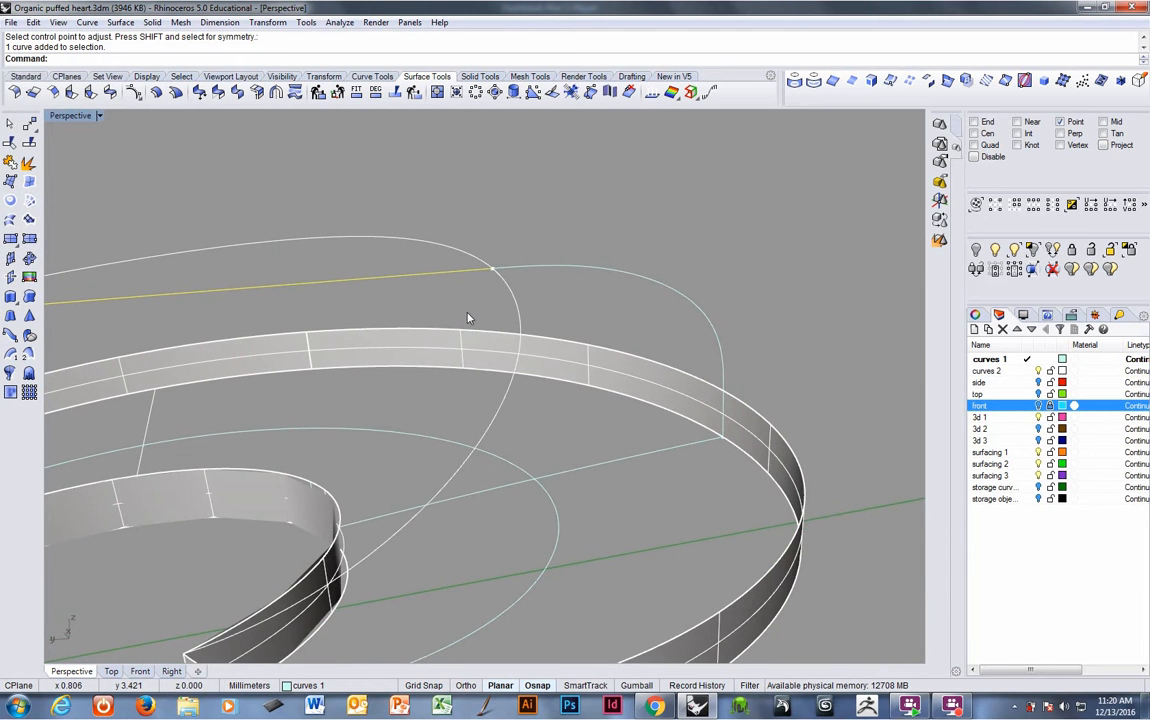
{"action": "key", "text": "Delete"}
{"action": "mouse_move", "coordinate": [405, 405]}
{"action": "right_mouse_down"}
{"action": "mouse_move", "coordinate": [440, 382]}
{"action": "mouse_move", "coordinate": [406, 410]}
{"action": "right_mouse_up"}
{"action": "right_click_drag", "start_coordinate": [308, 551], "coordinate": [284, 453]}
- Set the render mesh quality to Smooth & slower in the options
{"action": "left_click", "coordinate": [306, 22]}
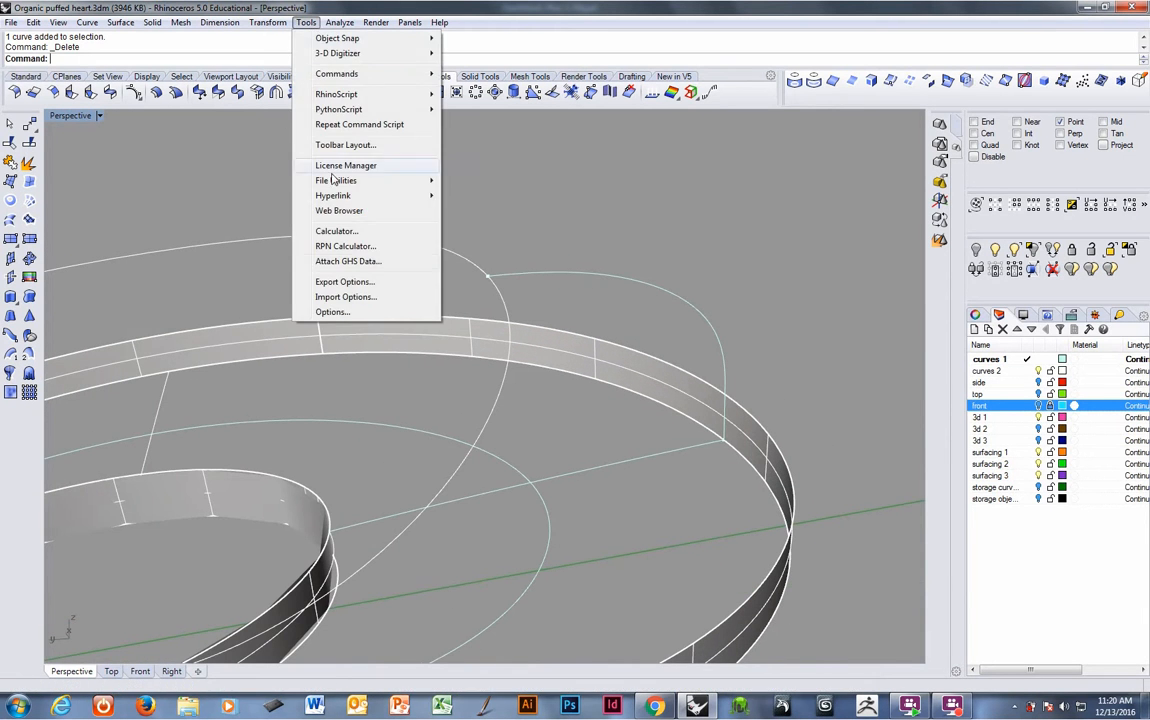
{"action": "left_click", "coordinate": [336, 313]}
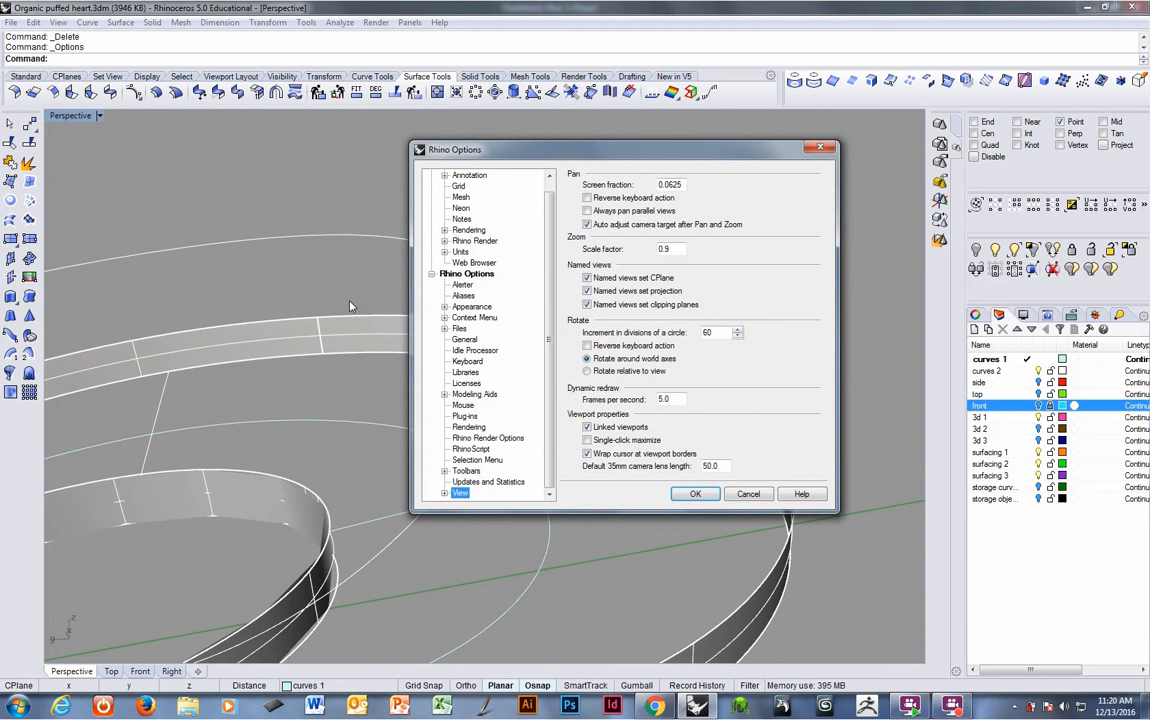
{"action": "left_click", "coordinate": [461, 198]}
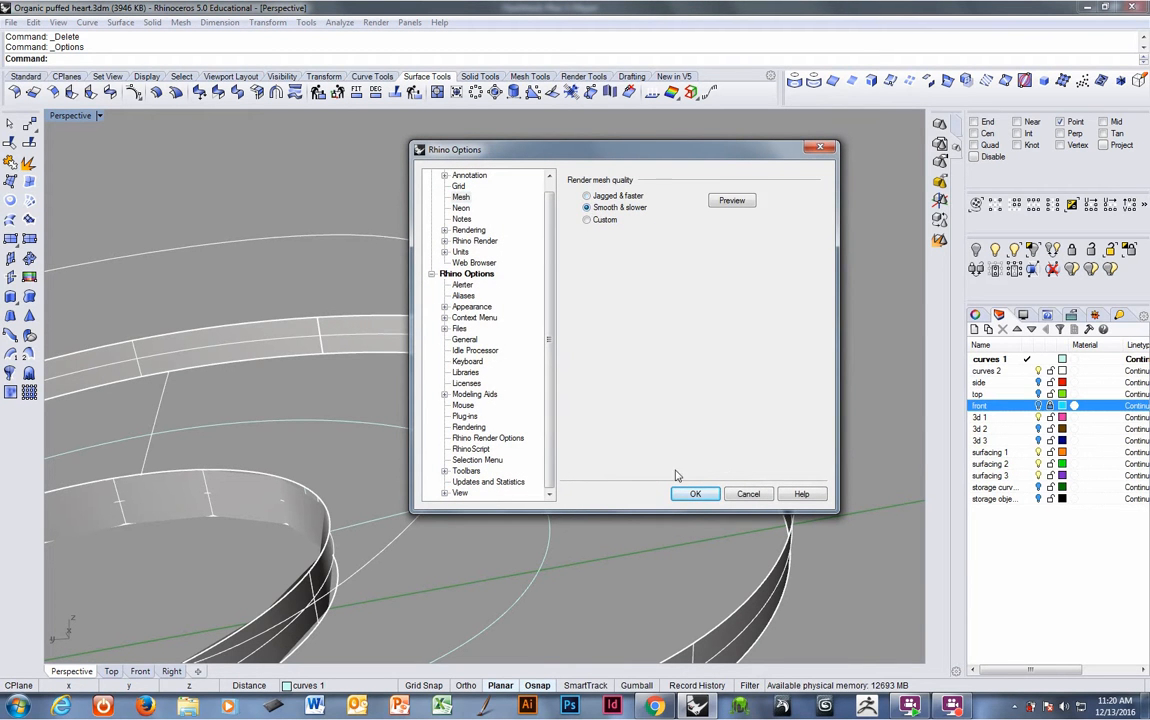
{"action": "left_click", "coordinate": [692, 495]}
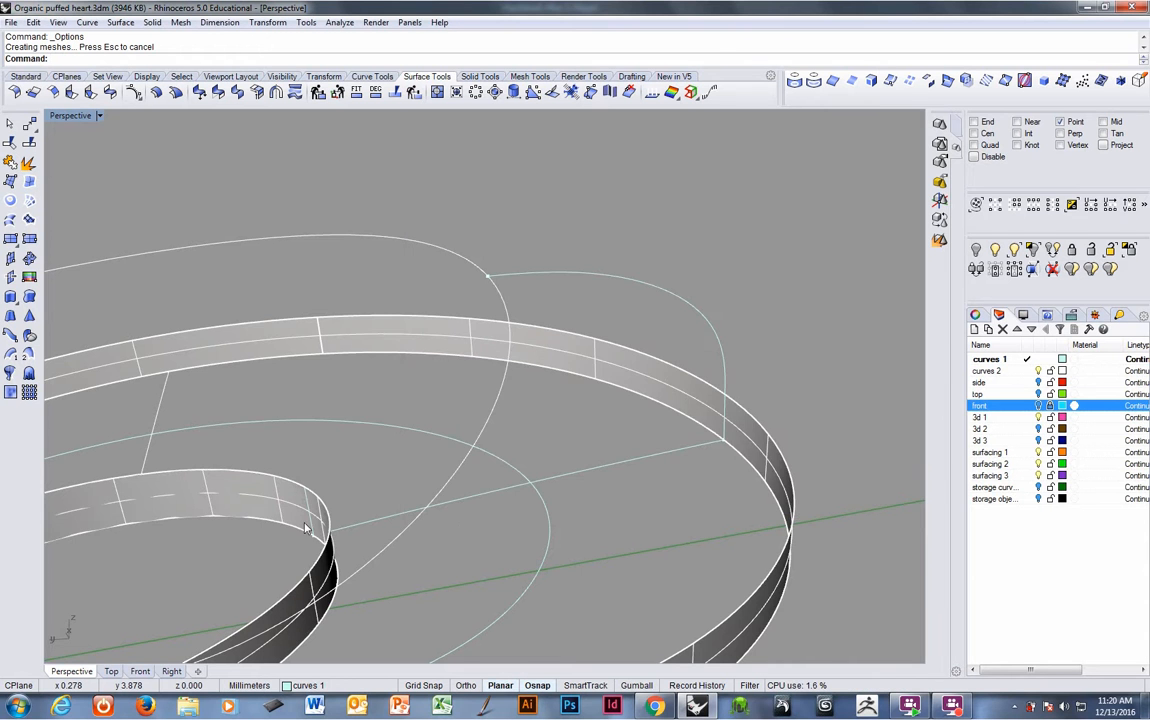
- Draw an arc from the inner band's top edge to the spiral curve's endpoint, setting its start direction
{"action": "right_click_drag", "start_coordinate": [427, 538], "coordinate": [288, 467]}
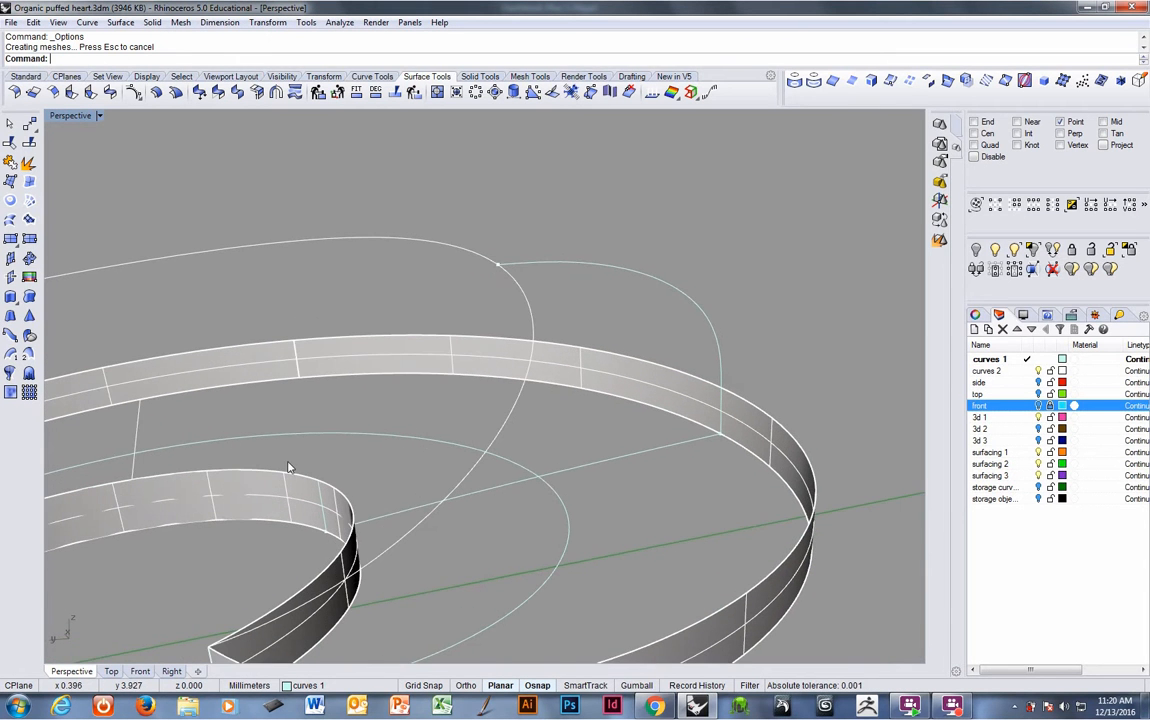
{"action": "mouse_move", "coordinate": [341, 504]}
{"action": "right_mouse_down"}
{"action": "mouse_move", "coordinate": [367, 535]}
{"action": "mouse_move", "coordinate": [372, 524]}
{"action": "mouse_move", "coordinate": [342, 500]}
{"action": "right_mouse_up"}
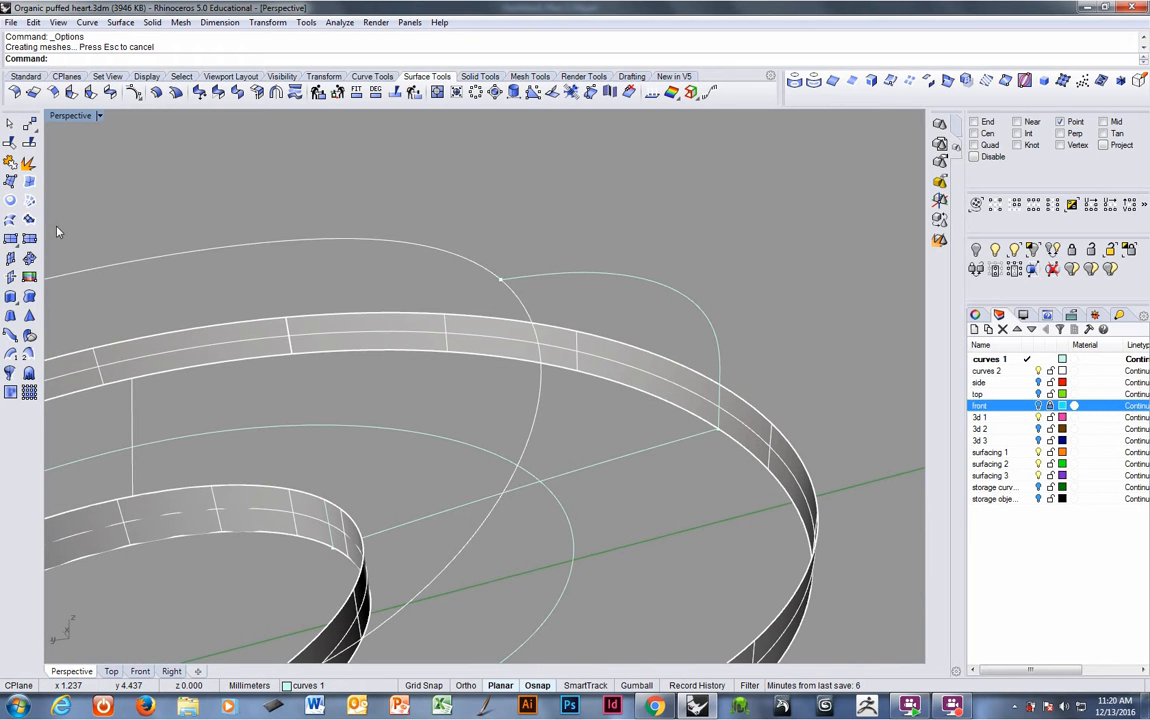
{"action": "left_click", "coordinate": [376, 78]}
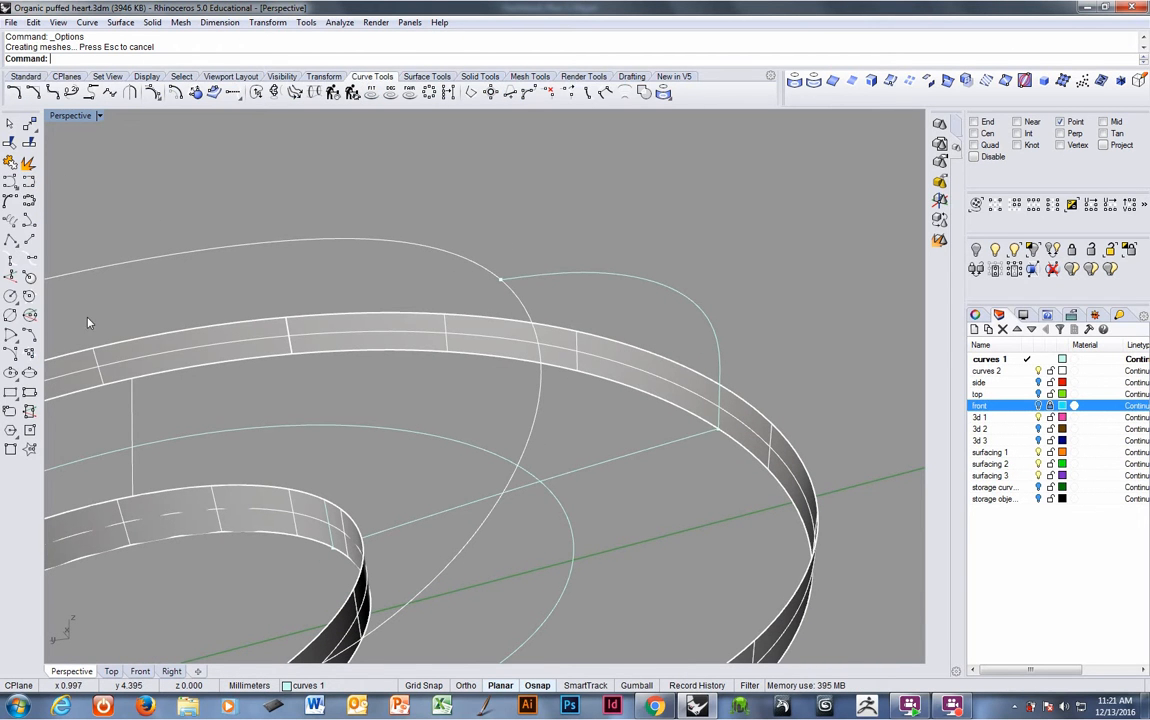
{"action": "left_click", "coordinate": [12, 357]}
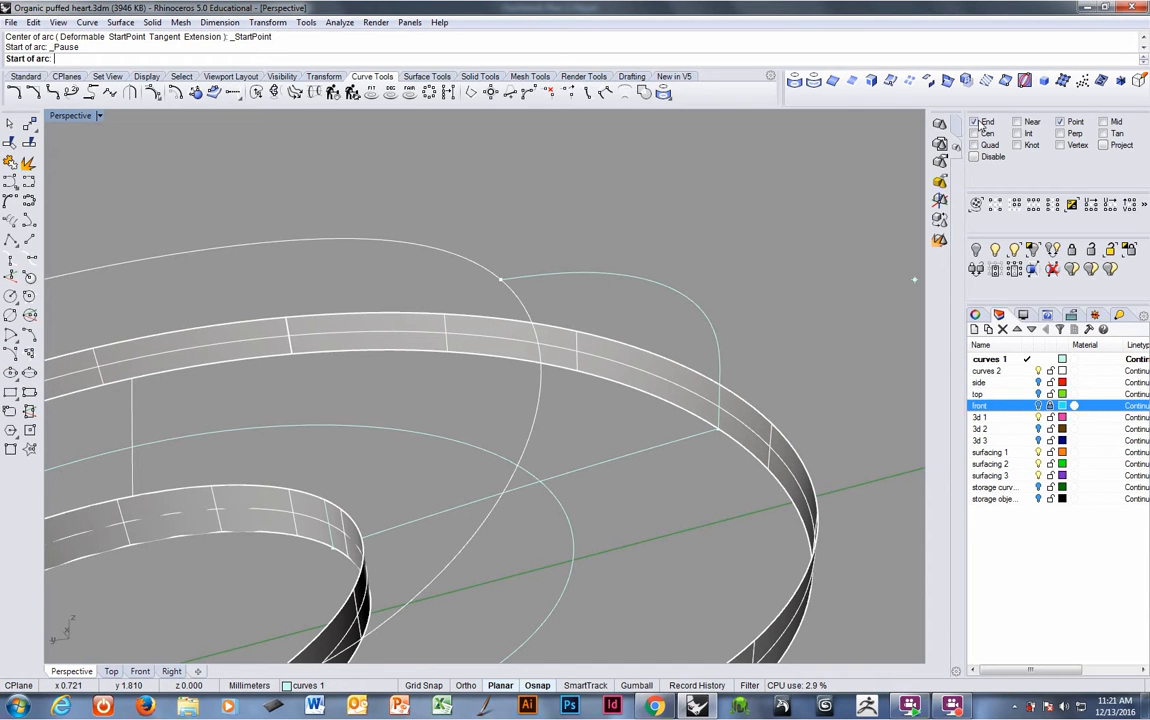
{"action": "left_click", "coordinate": [326, 498]}
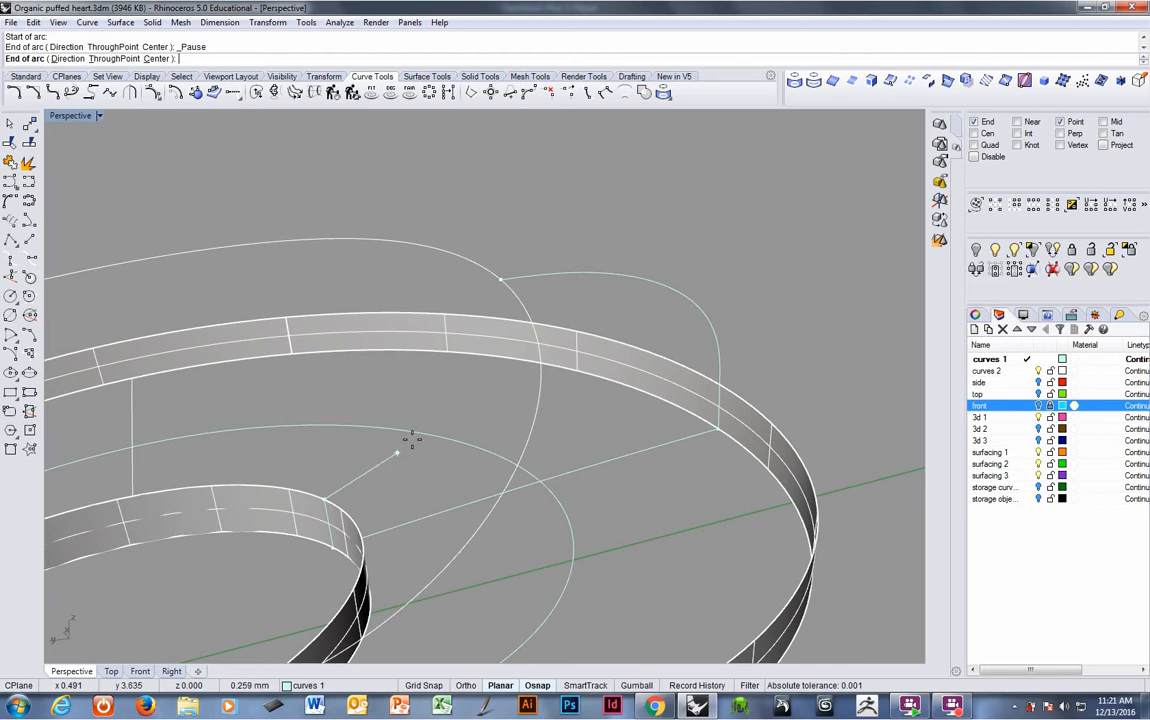
{"action": "left_click", "coordinate": [498, 280]}
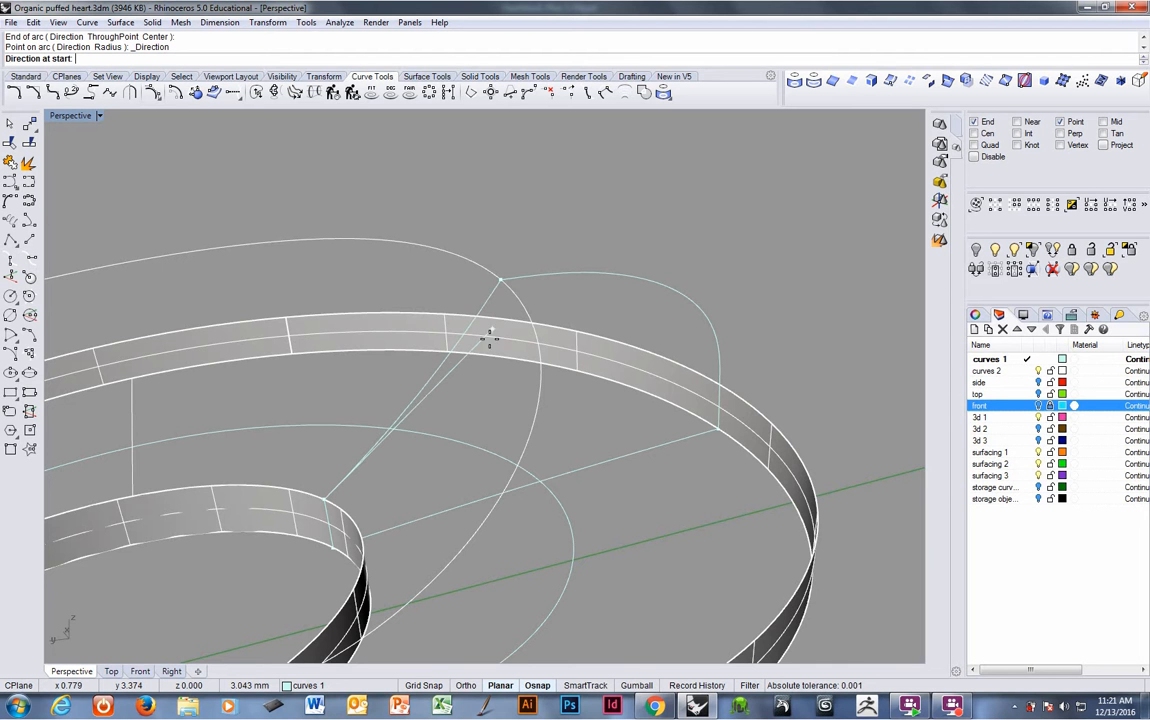
{"action": "right_click_drag", "start_coordinate": [486, 344], "coordinate": [440, 419]}
{"action": "left_click", "coordinate": [456, 359]}
{"action": "left_click", "coordinate": [467, 366]}
- Finish the arc's start direction, select the bands and curves, and set the construction plane to world Top
{"action": "left_click", "coordinate": [449, 398]}
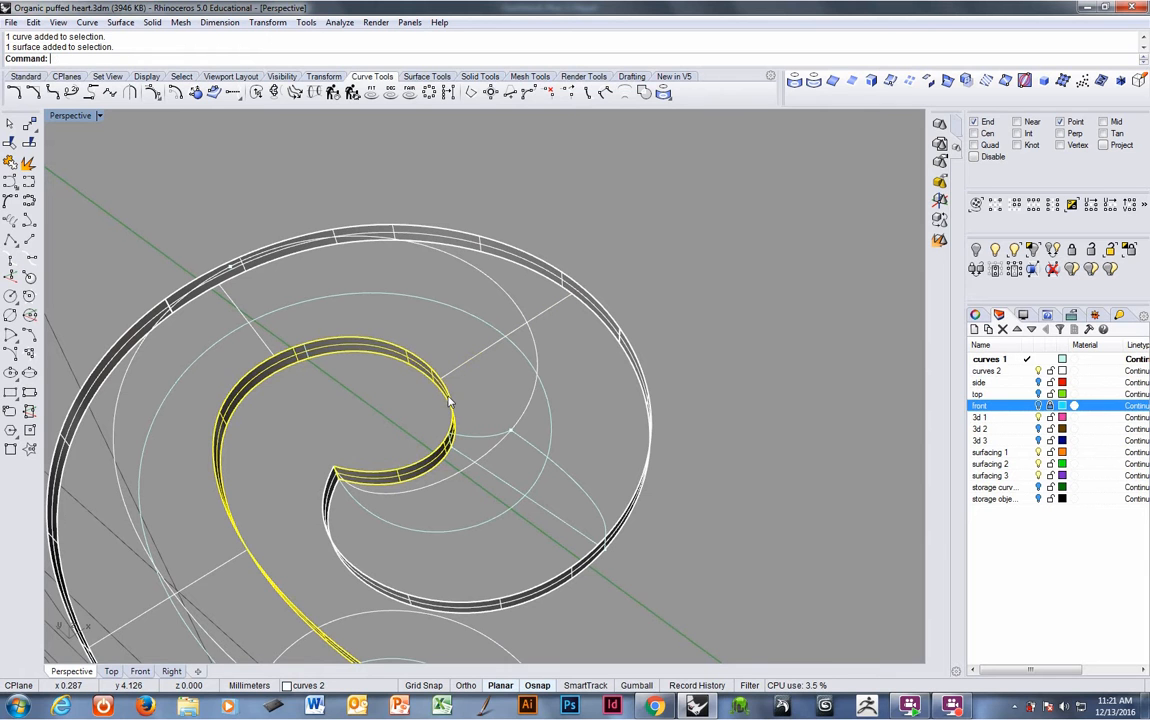
{"action": "left_click", "coordinate": [471, 362], "text": "shift"}
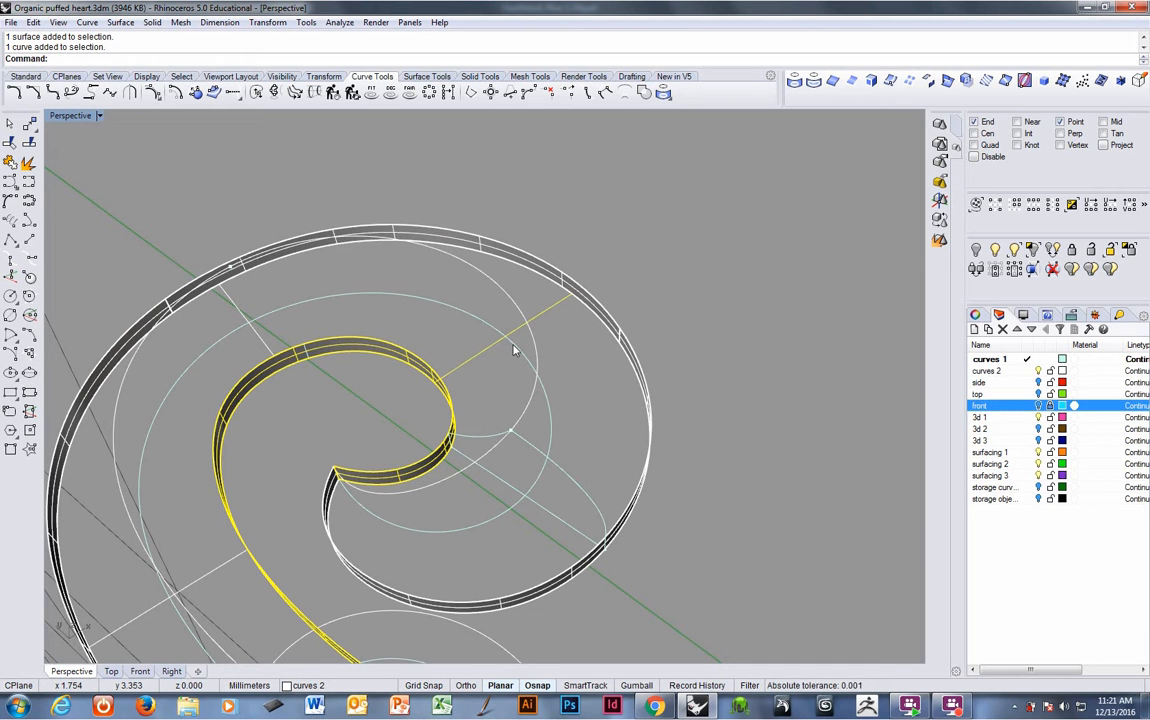
{"action": "left_click", "coordinate": [501, 343]}
{"action": "left_click", "coordinate": [431, 368]}
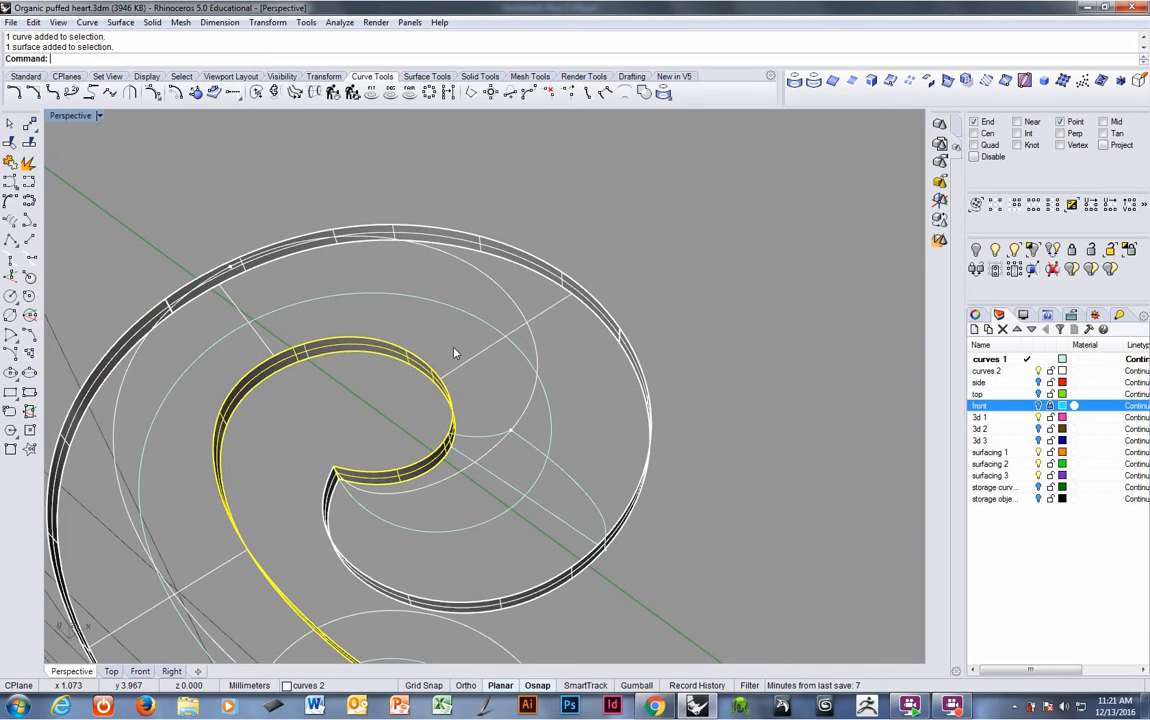
{"action": "left_click", "coordinate": [528, 307], "text": "shift"}
{"action": "left_click", "coordinate": [561, 282], "text": "shift"}
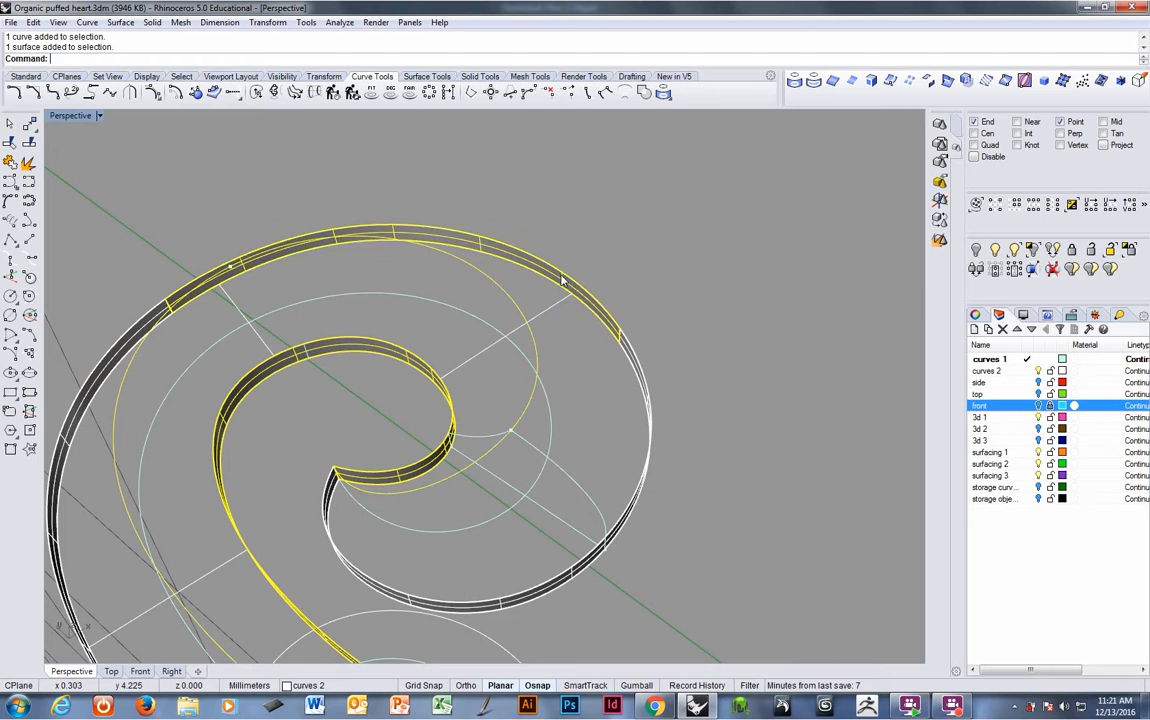
{"action": "mouse_move", "coordinate": [660, 313]}
{"action": "right_mouse_down"}
{"action": "mouse_move", "coordinate": [624, 393]}
{"action": "mouse_move", "coordinate": [644, 323]}
{"action": "right_mouse_up"}
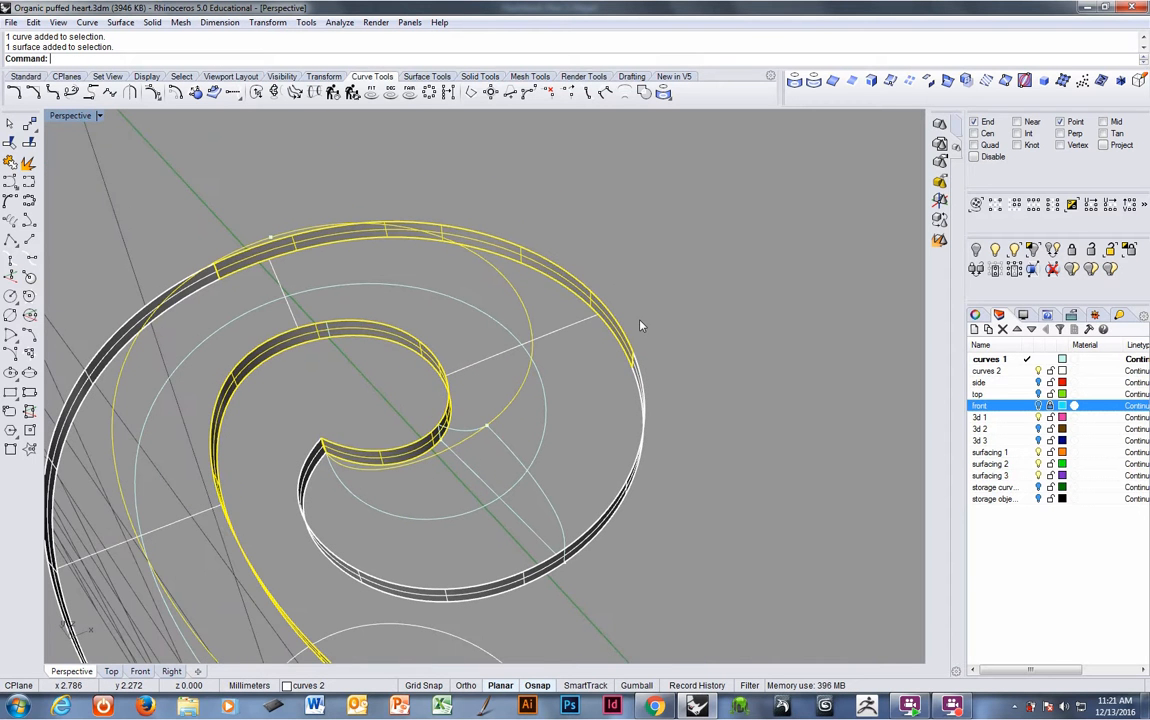
{"action": "key", "text": "F4"}
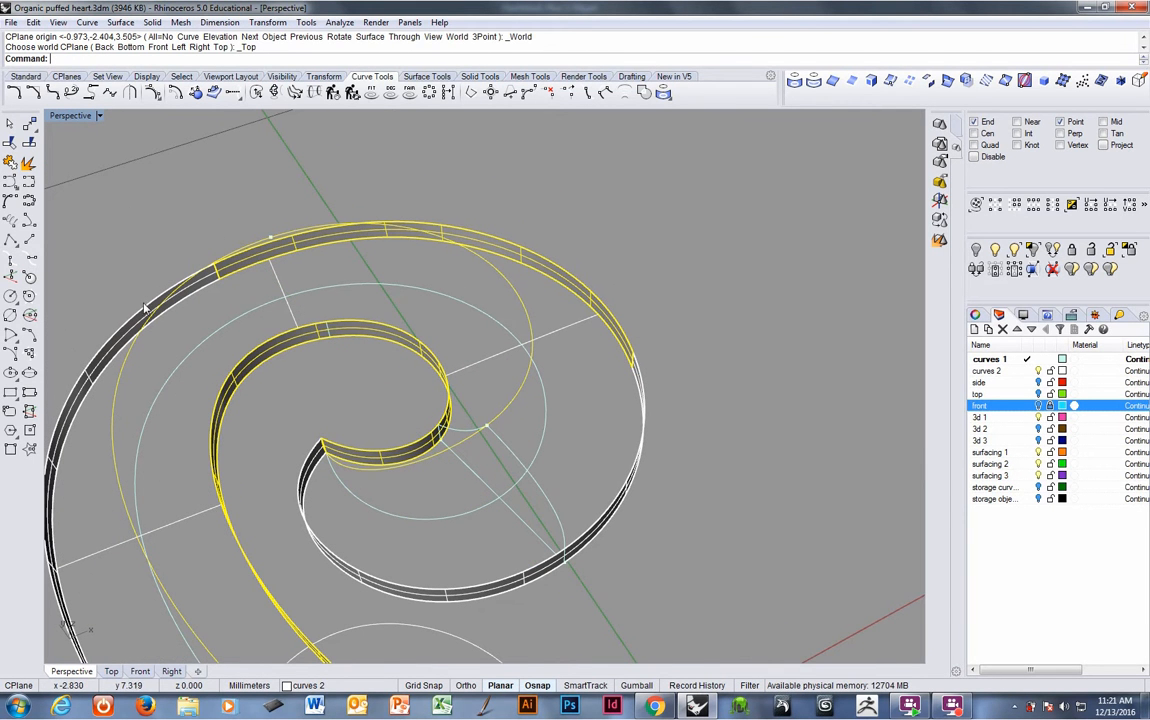
- Create a cutting plane through the selected bands and curves, drawn across the spiral's center
{"action": "left_click", "coordinate": [421, 78]}
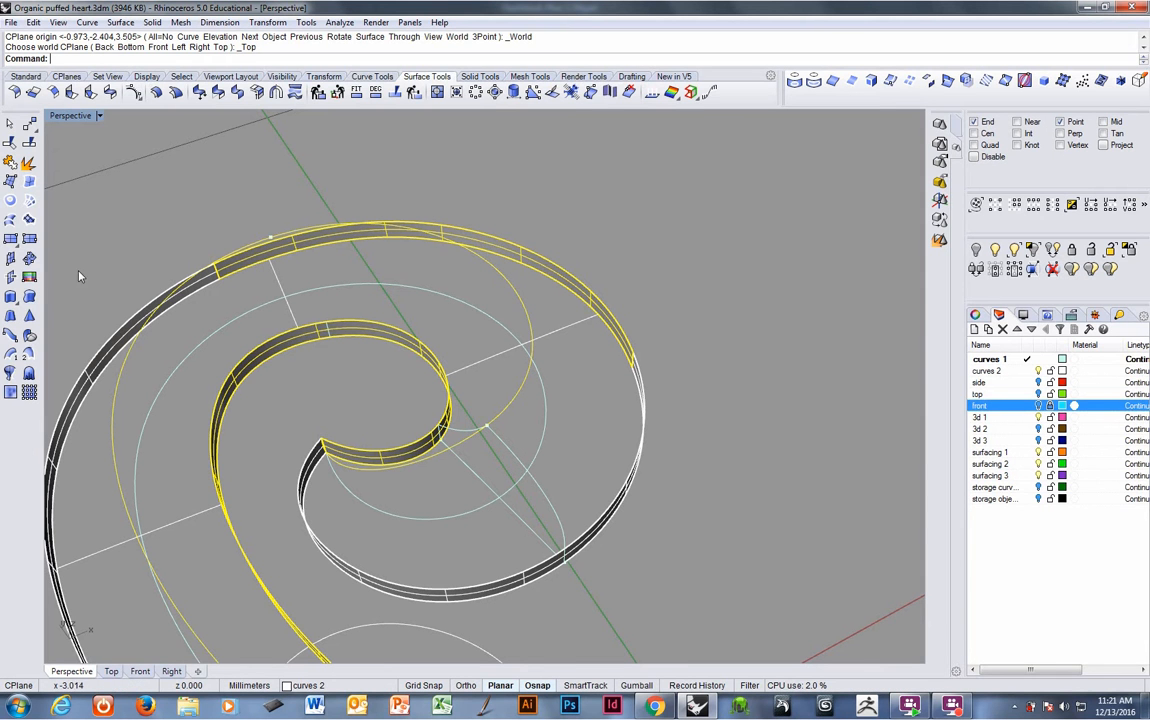
{"action": "left_click", "coordinate": [11, 279]}
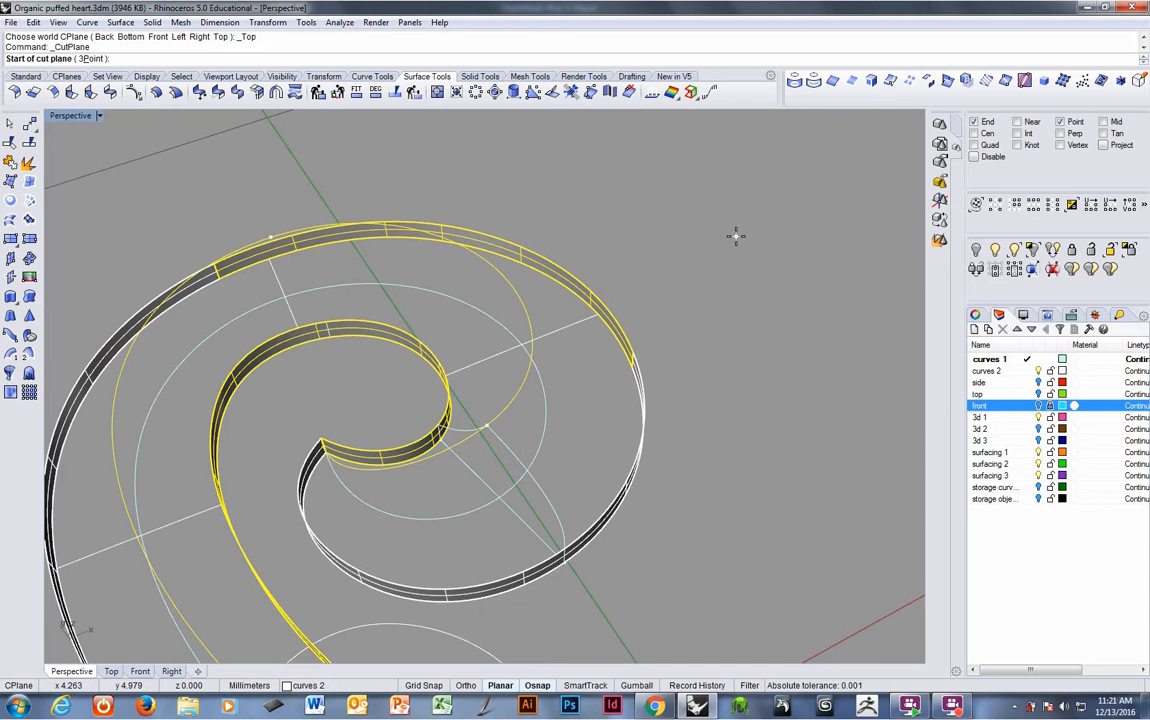
{"action": "left_click", "coordinate": [598, 318]}
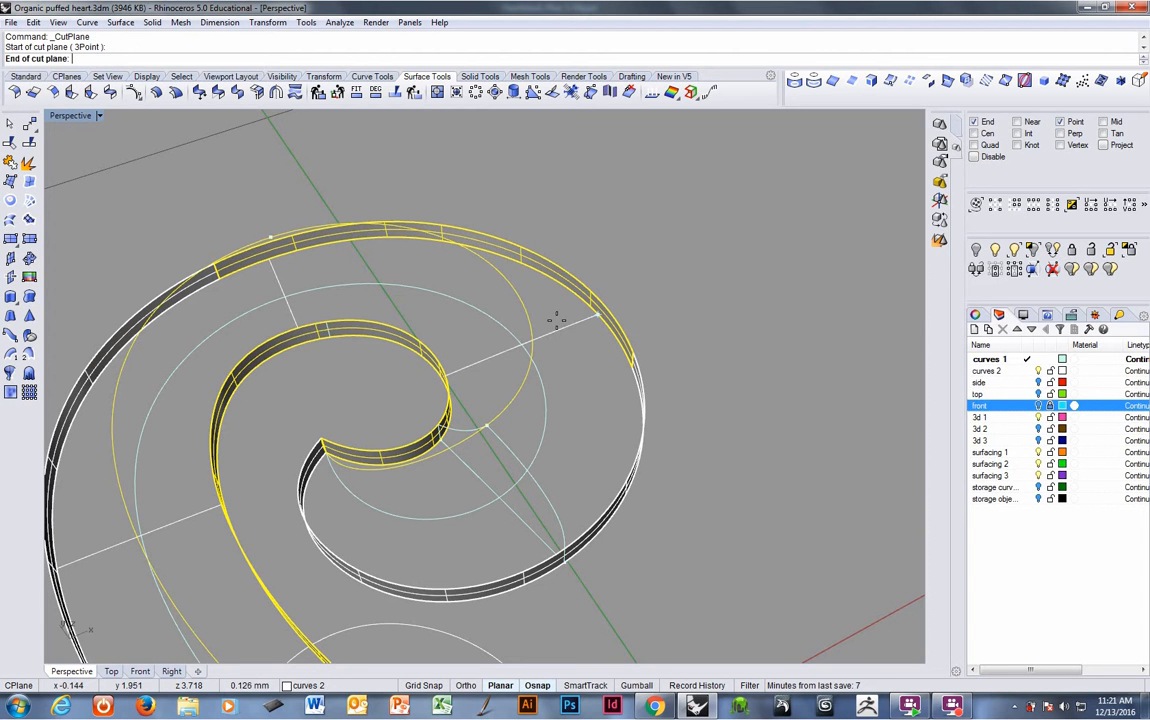
{"action": "left_click", "coordinate": [448, 368]}
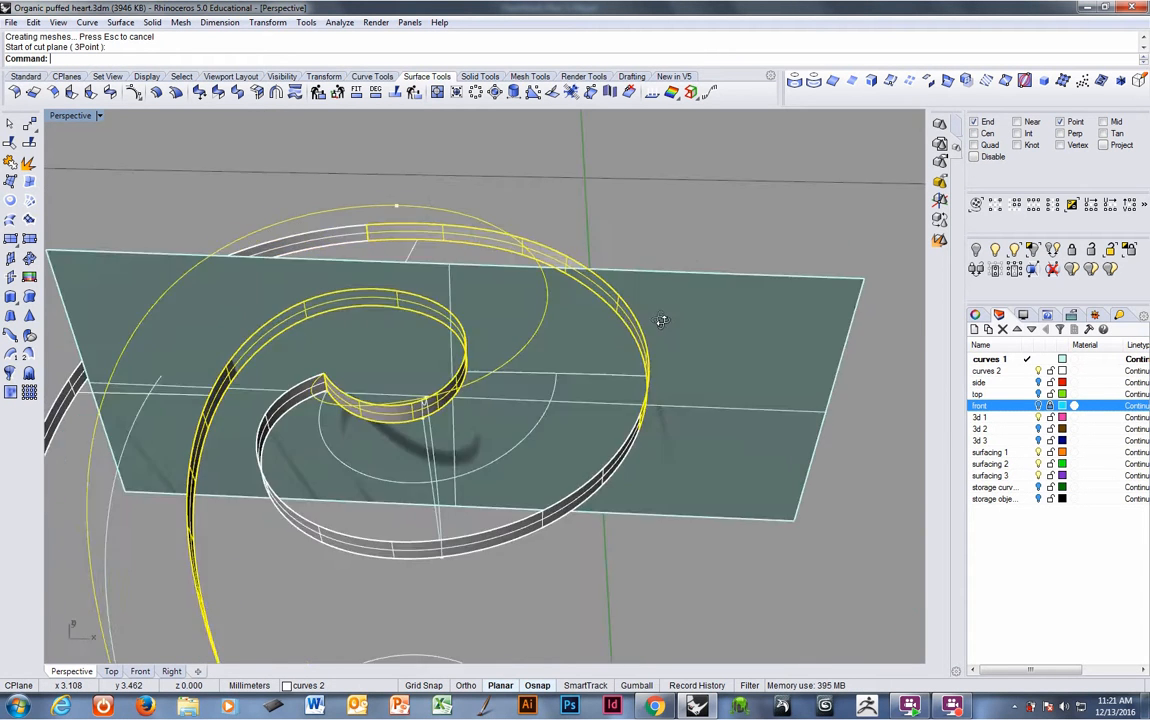
{"action": "right_click_drag", "start_coordinate": [661, 320], "coordinate": [693, 319]}
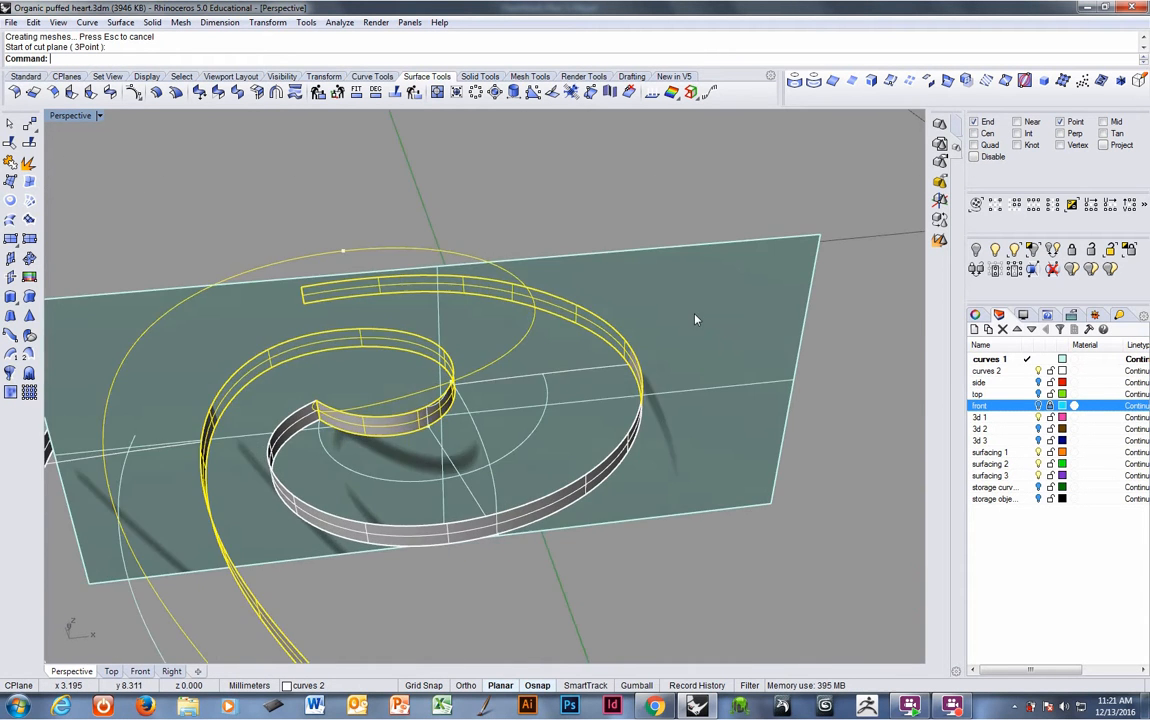
- Set the construction plane to the new cutting plane
{"action": "left_click", "coordinate": [696, 314]}
{"action": "left_click", "coordinate": [67, 76]}
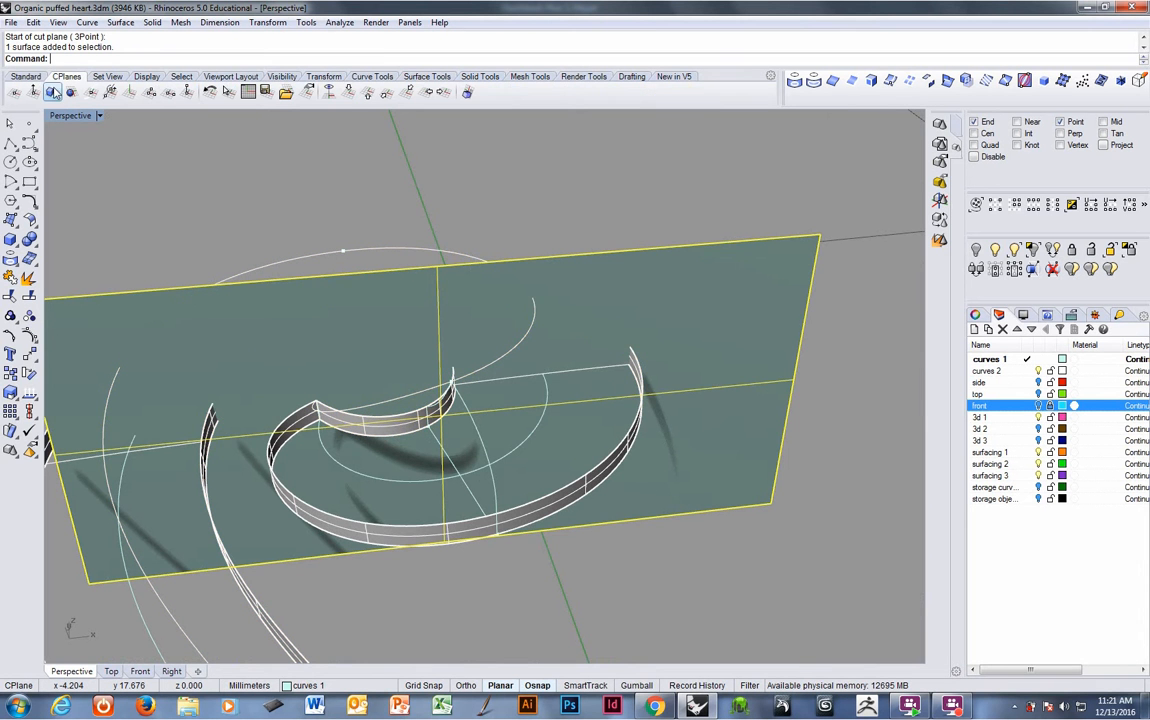
{"action": "left_click", "coordinate": [52, 93]}
{"action": "right_click_drag", "start_coordinate": [686, 383], "coordinate": [663, 400]}
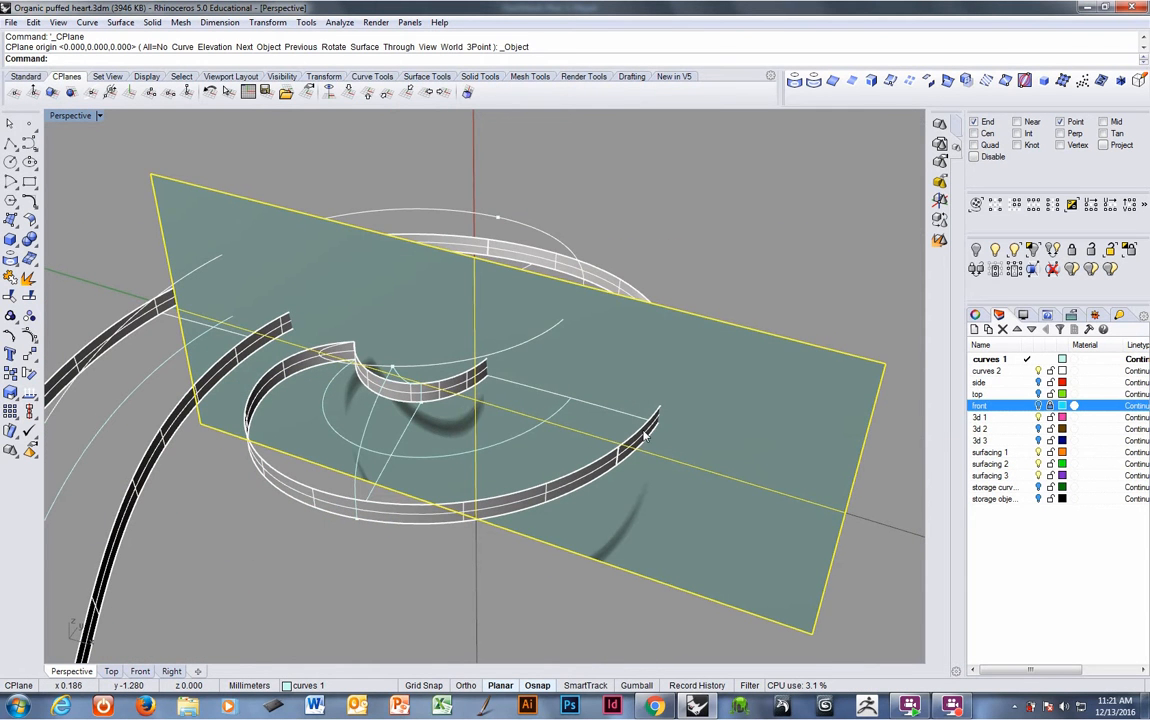
{"action": "left_click", "coordinate": [645, 435]}
- Intersect the cutting plane with the spiral bands and the spiral curve
{"action": "mouse_move", "coordinate": [598, 408]}
{"action": "right_mouse_down"}
{"action": "mouse_move", "coordinate": [586, 430]}
{"action": "mouse_move", "coordinate": [580, 418]}
{"action": "right_mouse_up"}
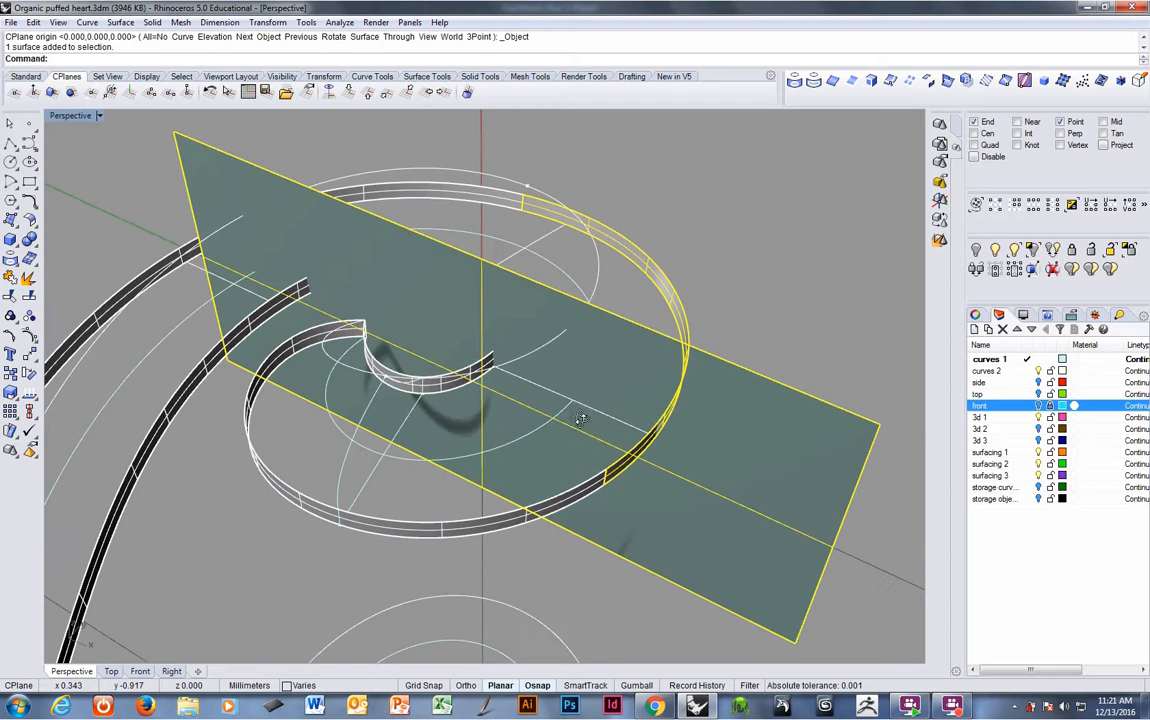
{"action": "left_click", "coordinate": [531, 359]}
{"action": "right_click_drag", "start_coordinate": [531, 360], "coordinate": [574, 388]}
{"action": "left_click", "coordinate": [473, 368]}
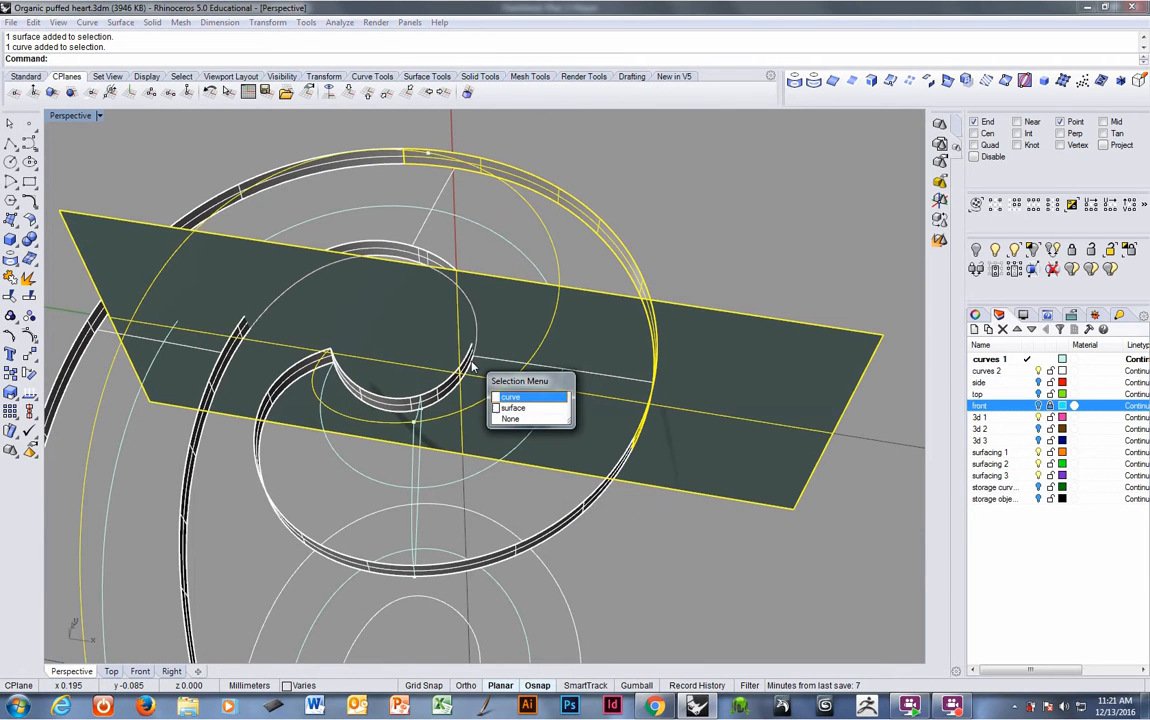
{"action": "left_click", "coordinate": [510, 405]}
{"action": "right_click_drag", "start_coordinate": [510, 405], "coordinate": [611, 318]}
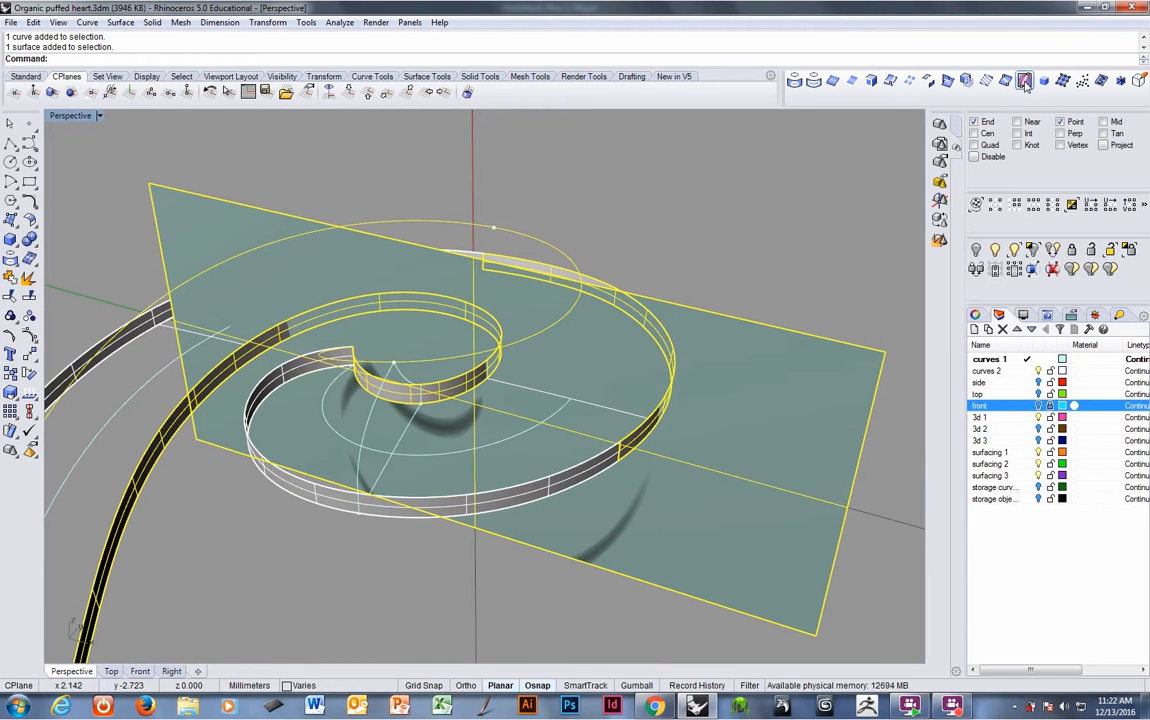
{"action": "left_click", "coordinate": [949, 83]}
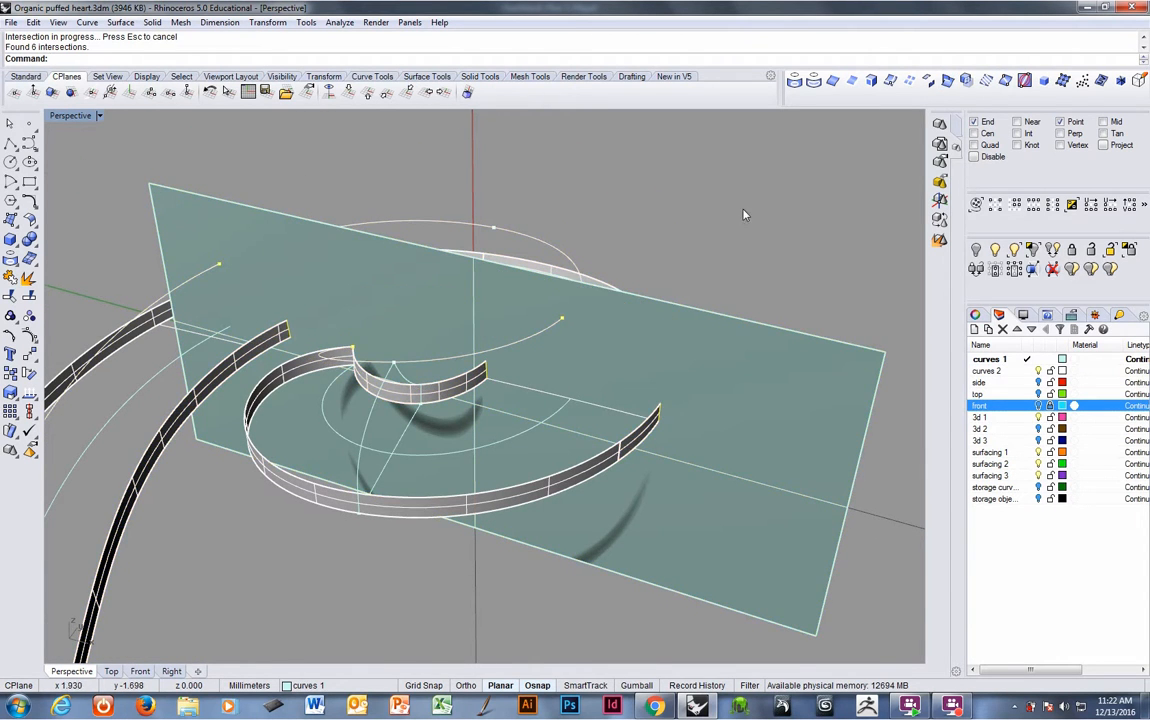
- Extract an isocurve from the cutting plane through the spiral curve's endpoint
{"action": "right_click_drag", "start_coordinate": [743, 214], "coordinate": [697, 291]}
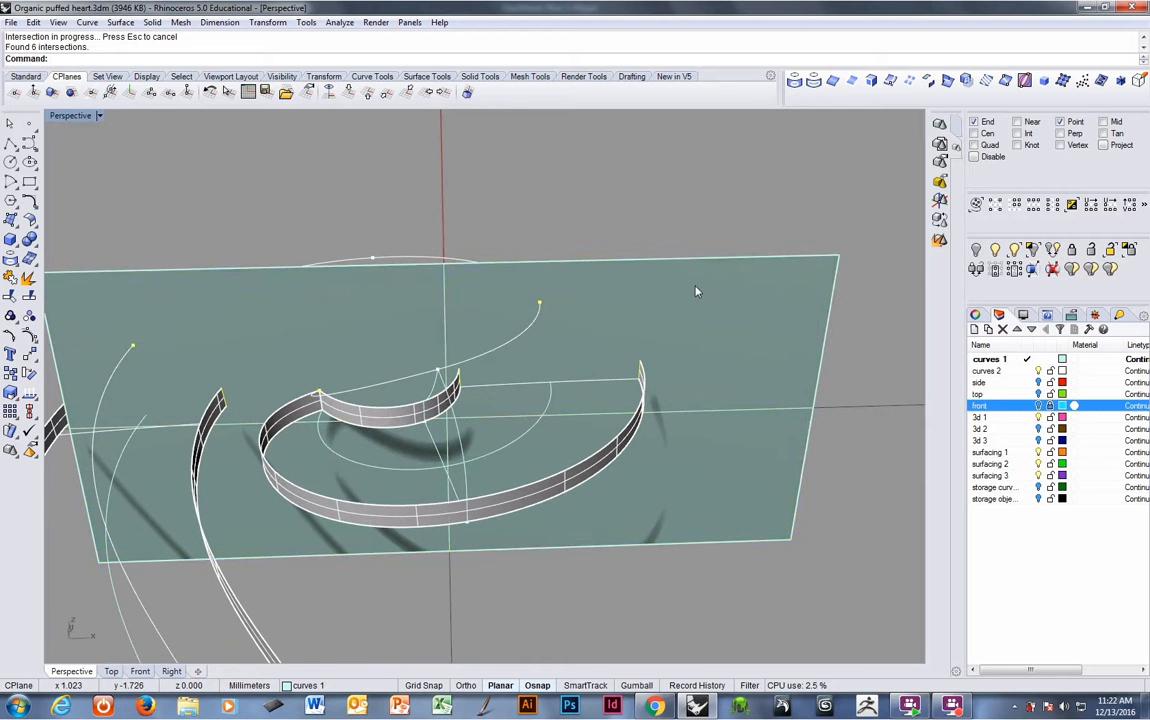
{"action": "left_click", "coordinate": [696, 294]}
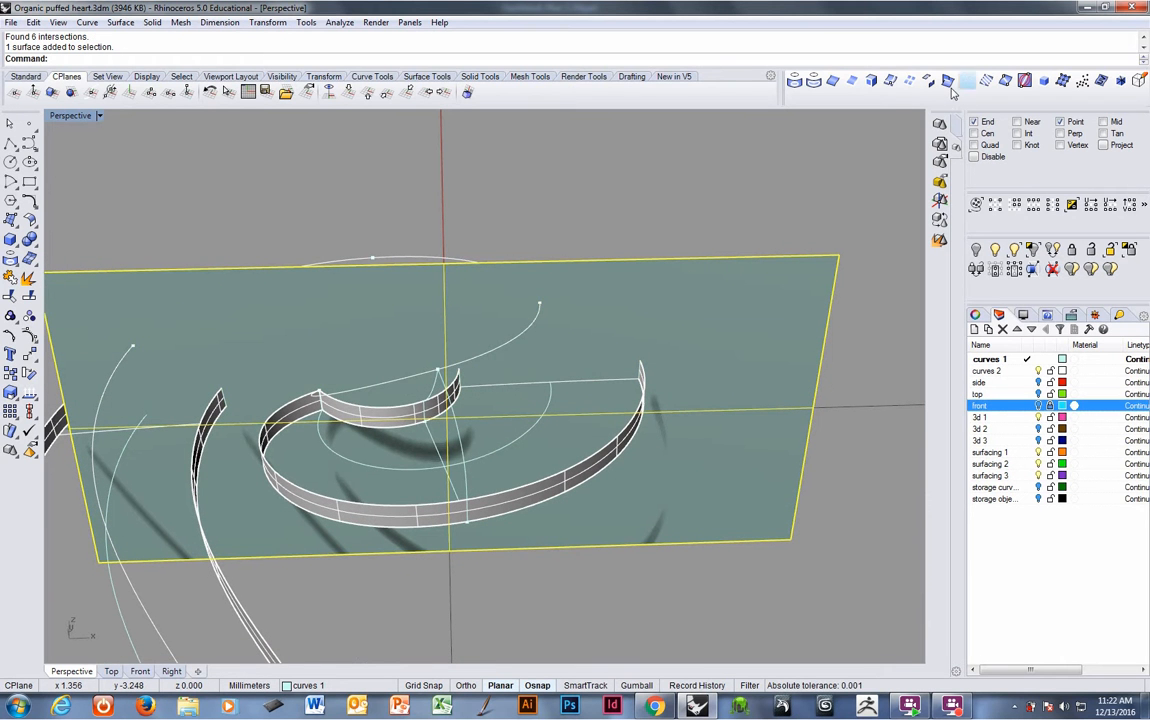
{"action": "left_click", "coordinate": [889, 82]}
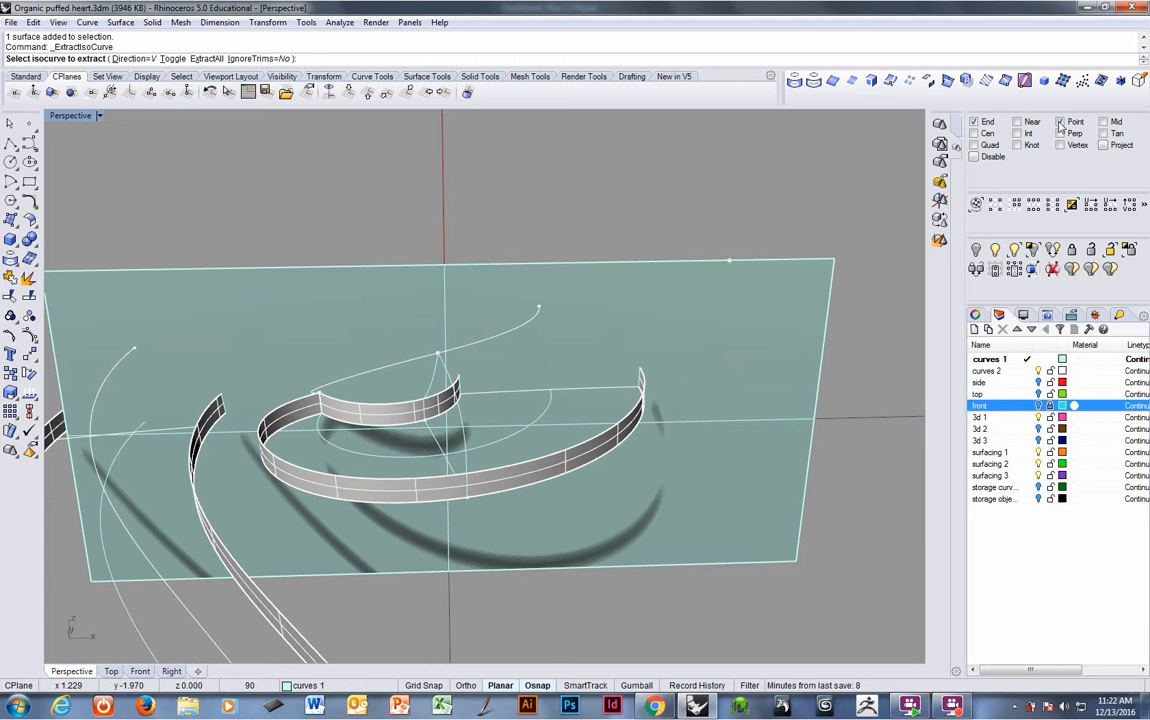
{"action": "left_click", "coordinate": [552, 303]}
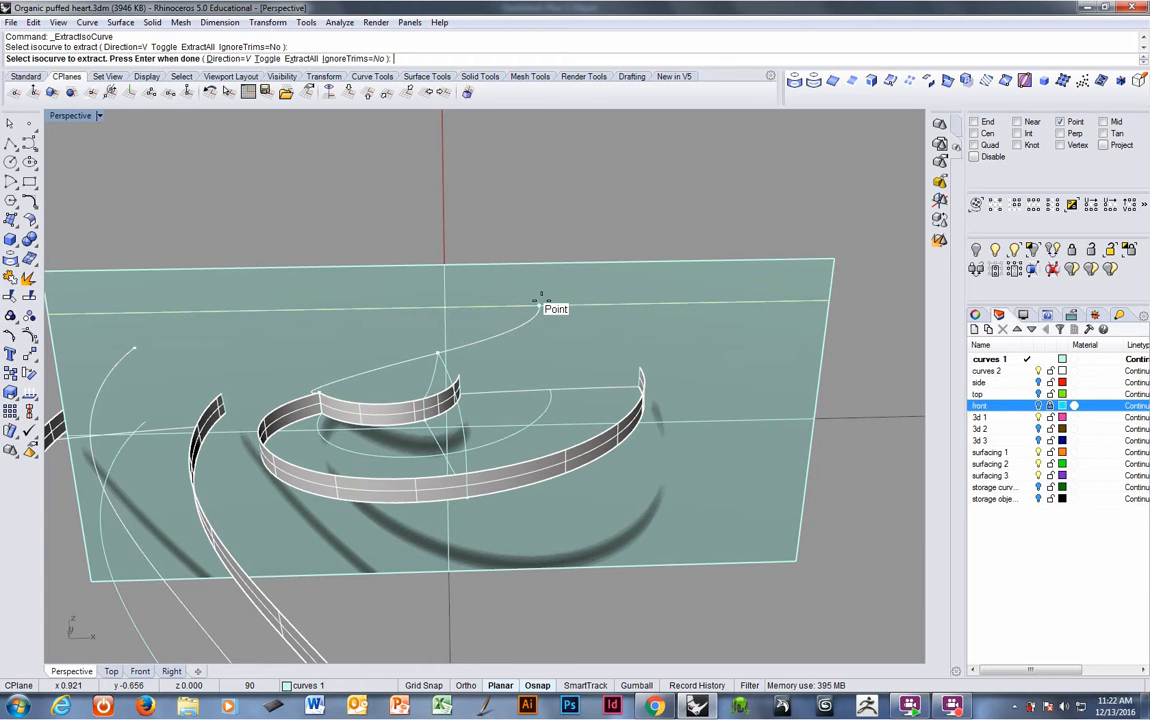
{"action": "key", "text": "Return"}
- Hide the cutting plane
{"action": "right_click_drag", "start_coordinate": [601, 310], "coordinate": [580, 321]}
{"action": "left_click", "coordinate": [585, 344]}
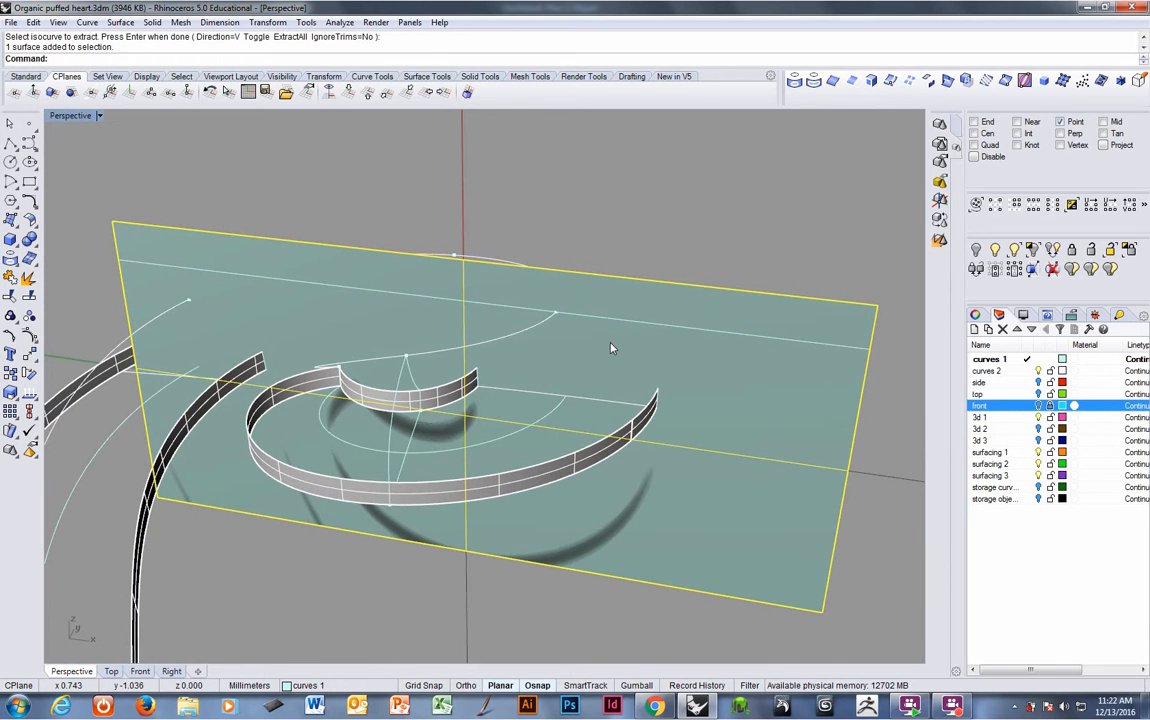
{"action": "key", "text": "ctrl+h"}
- Trim the extracted isocurve beyond the spiral curve's endpoint, using the spiral curve as the cutter
{"action": "right_click_drag", "start_coordinate": [606, 352], "coordinate": [527, 316]}
{"action": "left_click", "coordinate": [527, 316]}
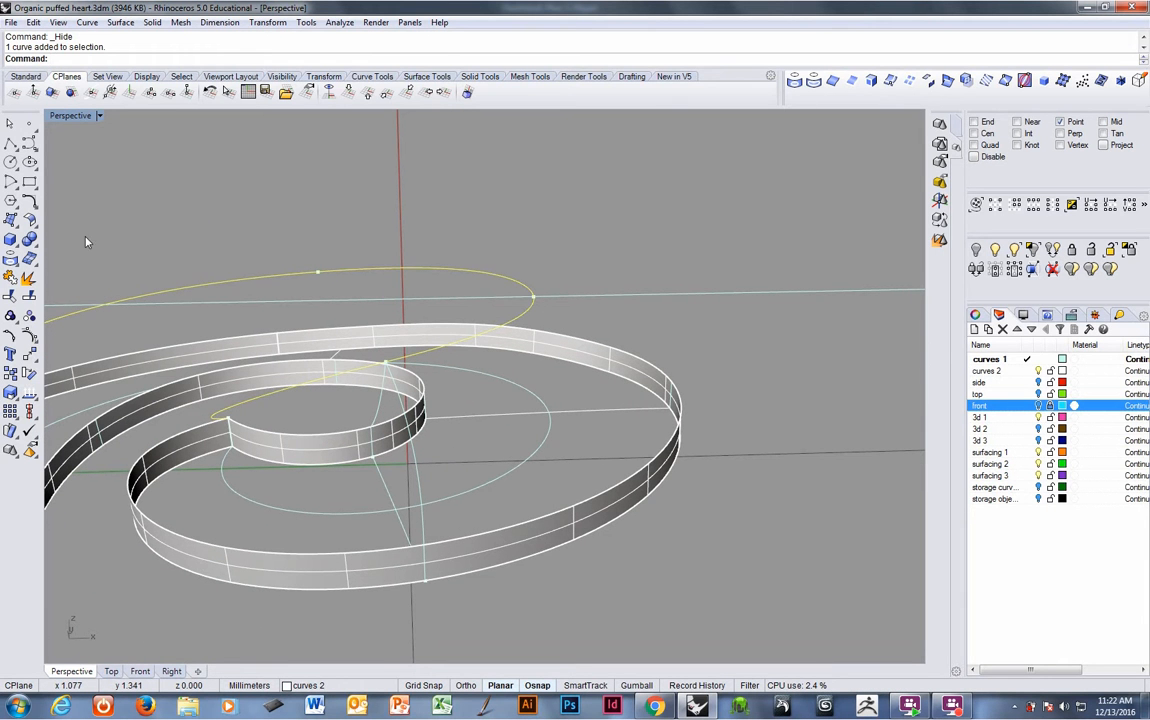
{"action": "left_click", "coordinate": [10, 277]}
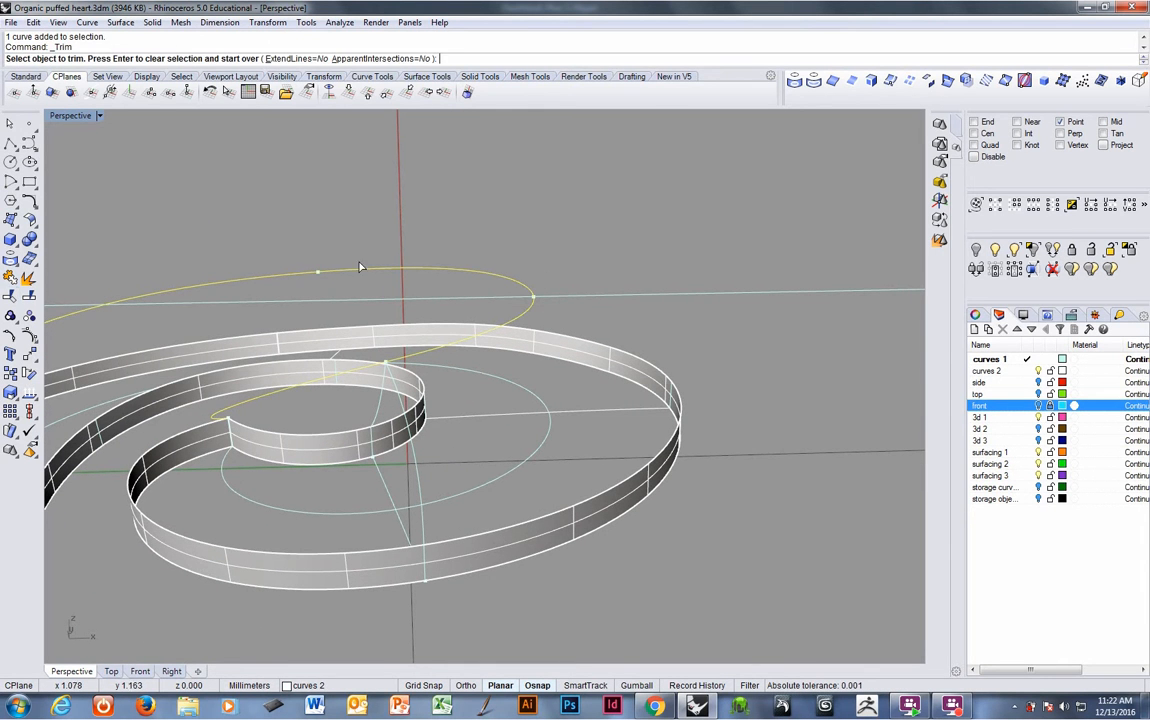
{"action": "left_click", "coordinate": [576, 298]}
{"action": "right_click", "coordinate": [577, 300]}
{"action": "right_click_drag", "start_coordinate": [577, 300], "coordinate": [570, 303]}
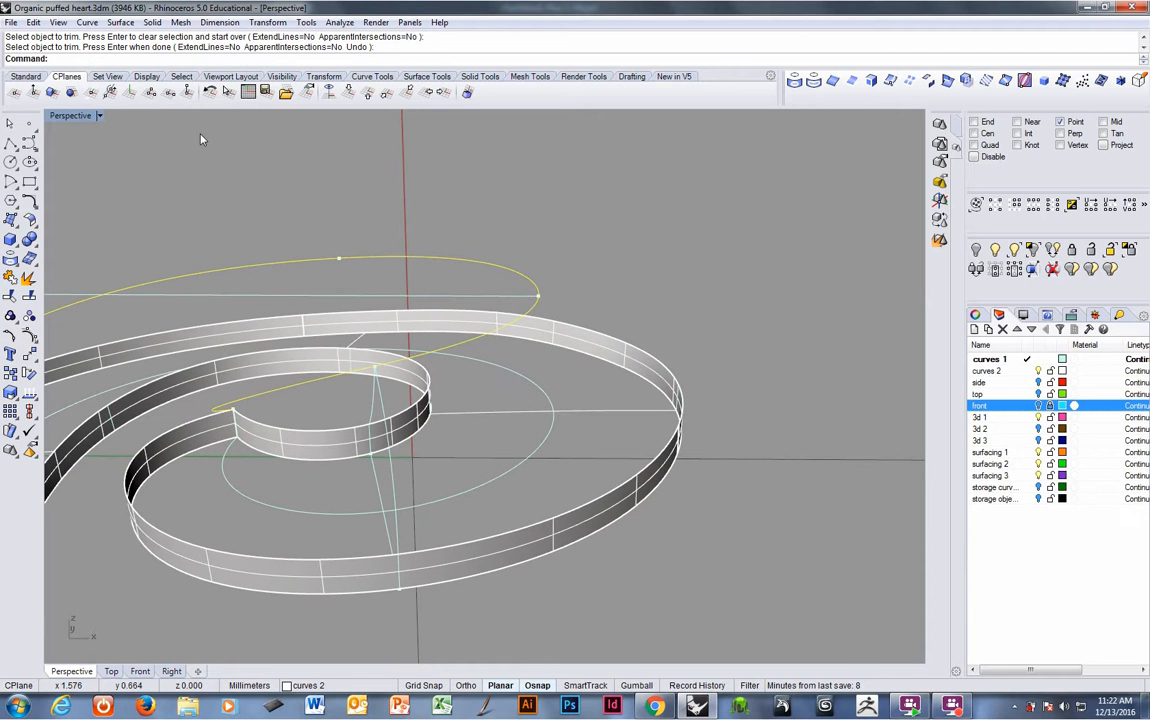
{"action": "right_click", "coordinate": [212, 60]}
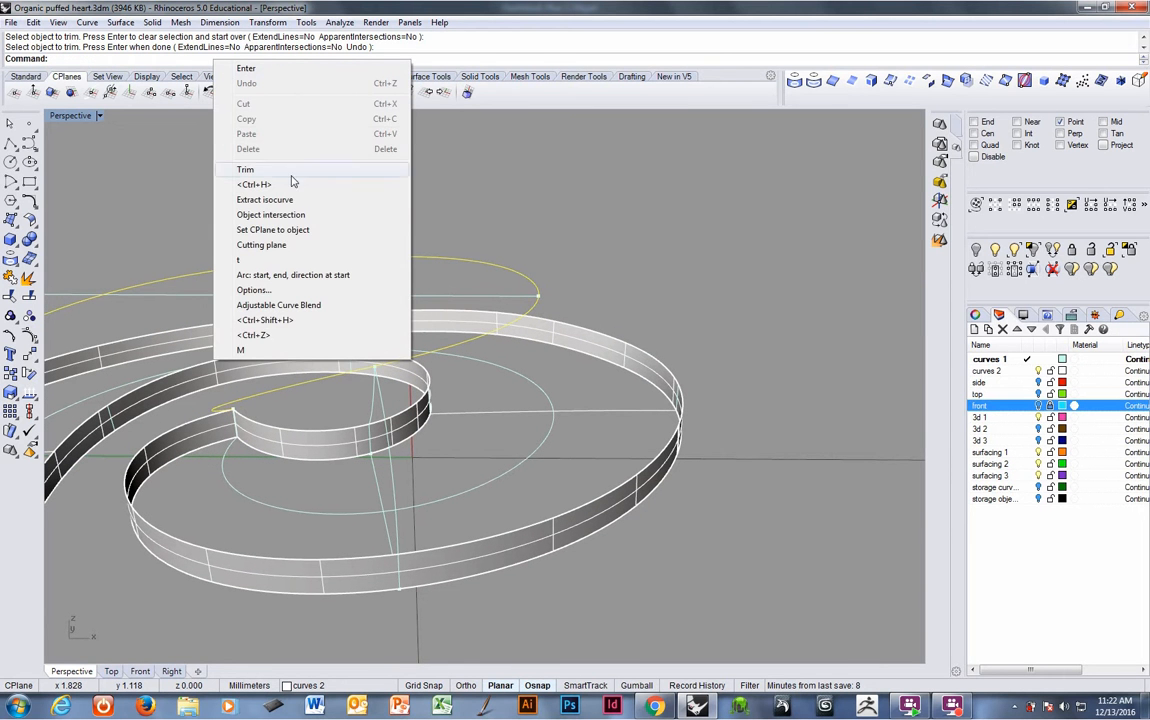
{"action": "left_click", "coordinate": [279, 306]}
{"action": "right_click_drag", "start_coordinate": [761, 433], "coordinate": [715, 422]}
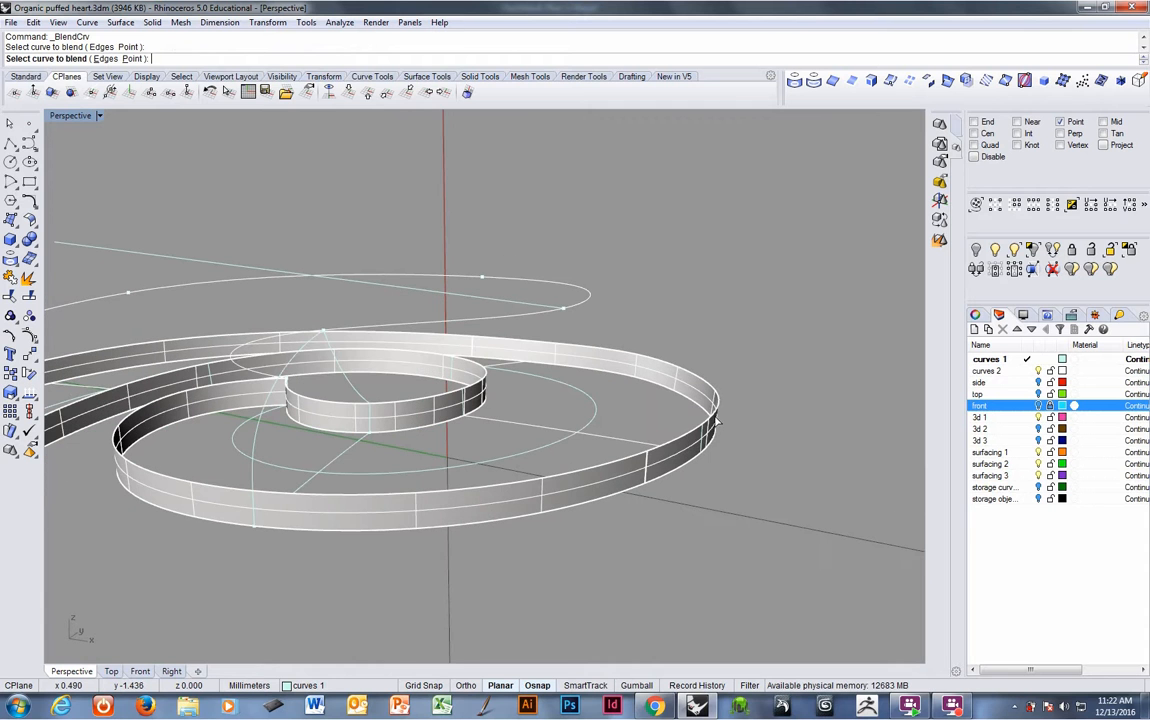
{"action": "left_click", "coordinate": [704, 433]}
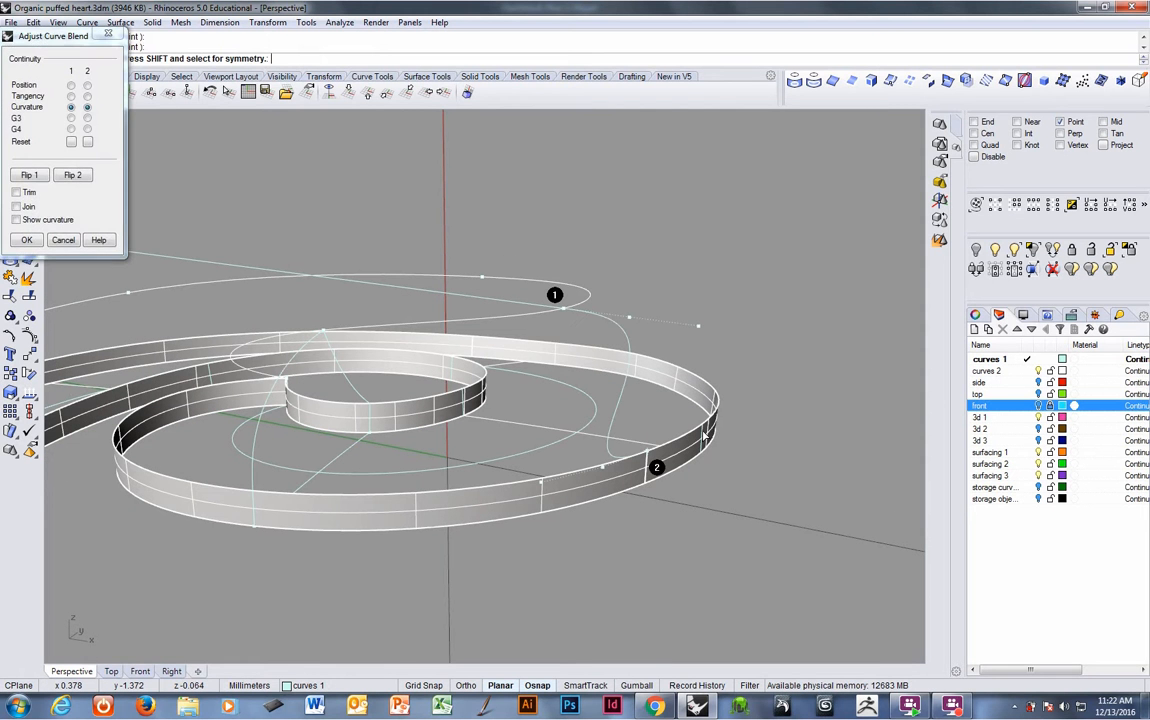
{"action": "left_click", "coordinate": [63, 240]}
- Create a curvature-continuous adjustable blend from the isocurve end to the outer band's top edge, tuning its control points
{"action": "right_click", "coordinate": [544, 309]}
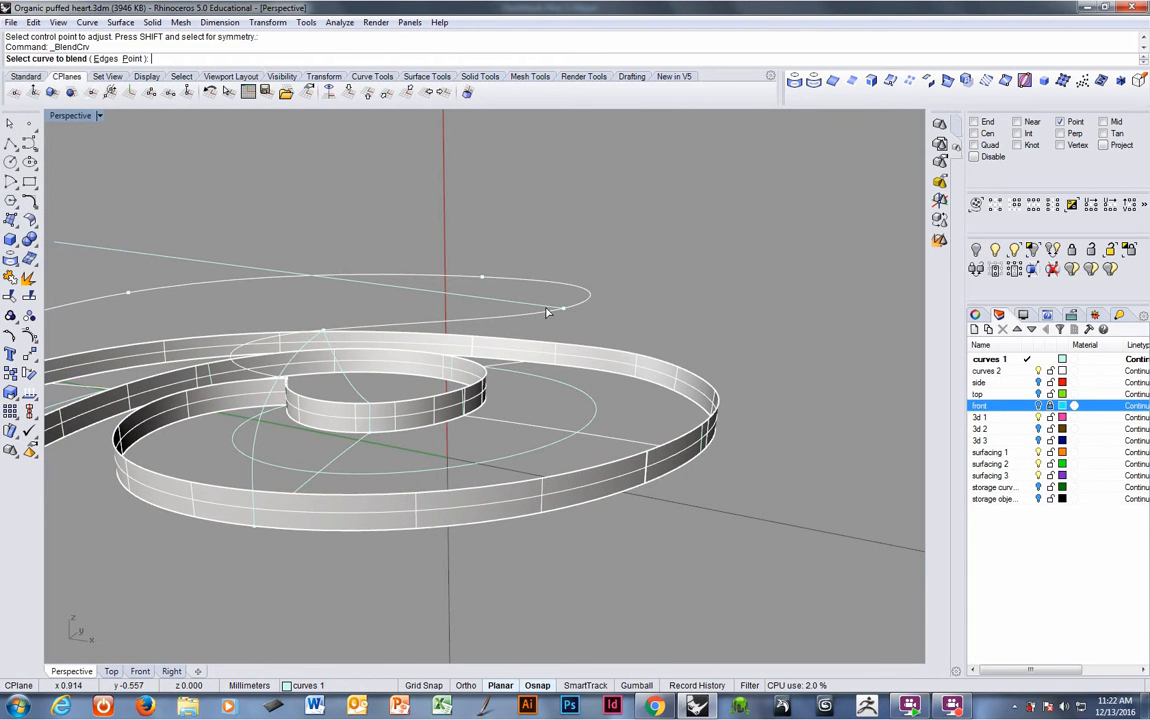
{"action": "left_click", "coordinate": [547, 307]}
{"action": "right_click_drag", "start_coordinate": [548, 311], "coordinate": [688, 451]}
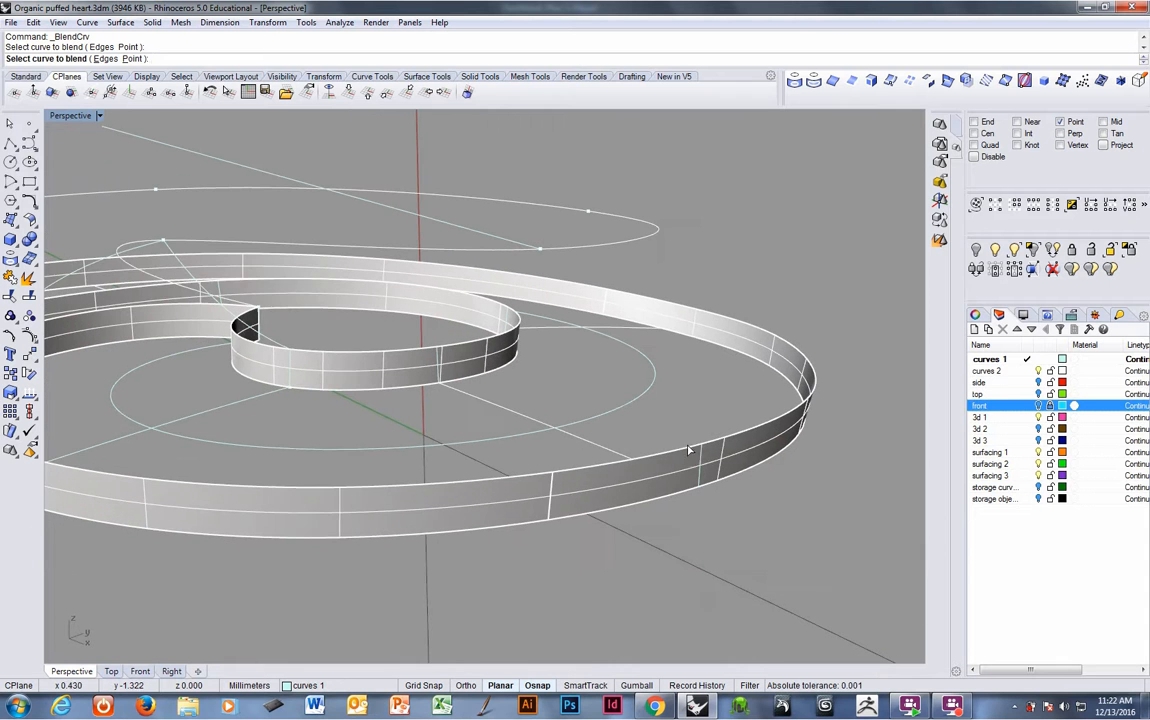
{"action": "left_click", "coordinate": [700, 459]}
{"action": "right_click_drag", "start_coordinate": [620, 415], "coordinate": [716, 338]}
{"action": "left_click_drag", "start_coordinate": [697, 326], "coordinate": [696, 335]}
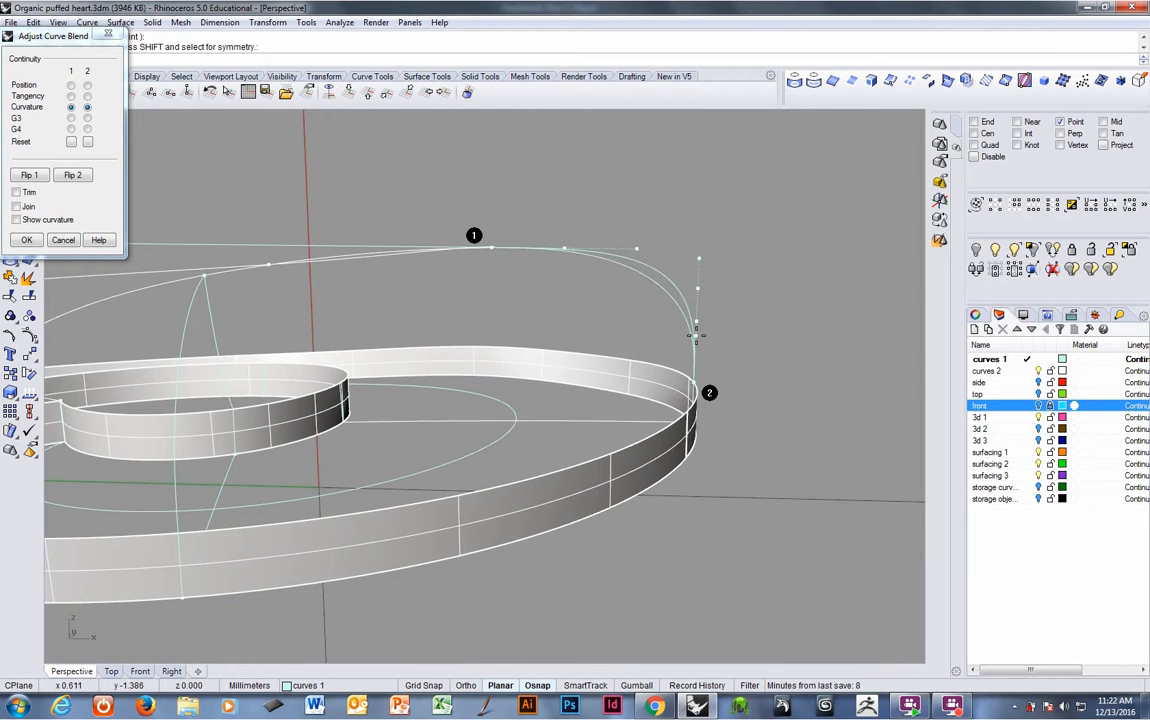
{"action": "left_click_drag", "start_coordinate": [564, 248], "coordinate": [549, 252]}
{"action": "right_click", "coordinate": [508, 279]}
- Delete the remaining straight isocurve
{"action": "right_click_drag", "start_coordinate": [508, 279], "coordinate": [547, 298]}
{"action": "left_click", "coordinate": [423, 247]}
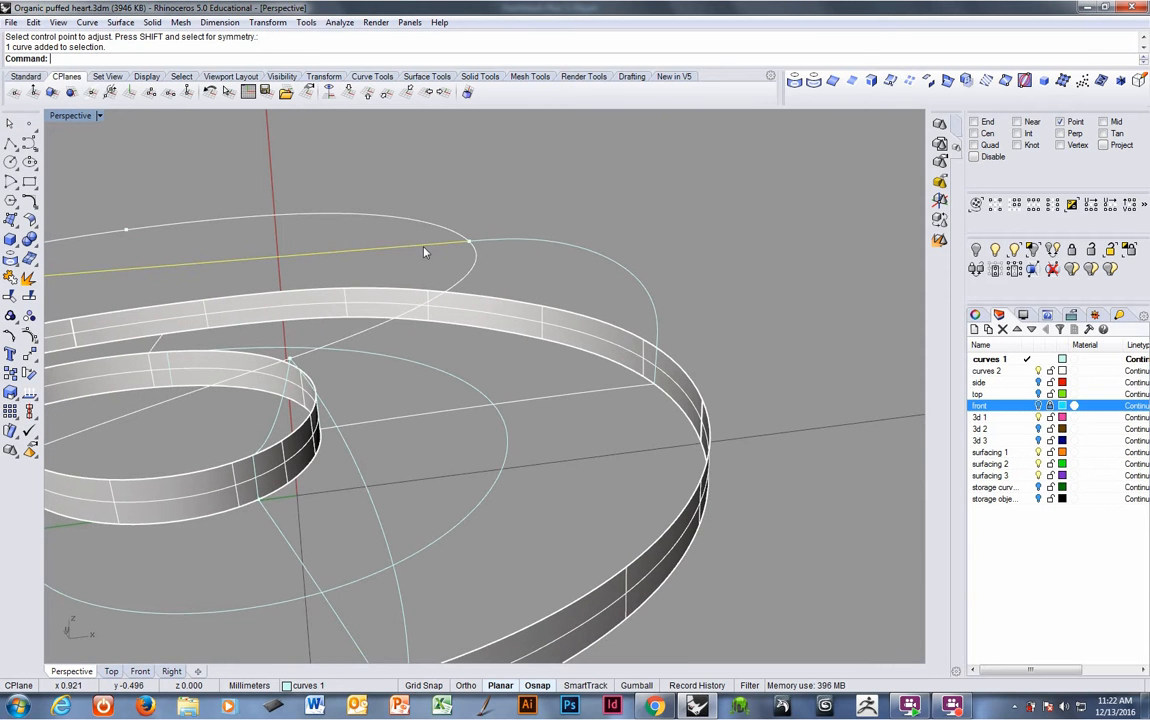
{"action": "key", "text": "Delete"}
- Draw an arc from the inner band's top-edge end to the end of the blended profile curve, setting its start direction
{"action": "right_click_drag", "start_coordinate": [405, 328], "coordinate": [446, 250]}
{"action": "middle_click", "coordinate": [384, 74]}
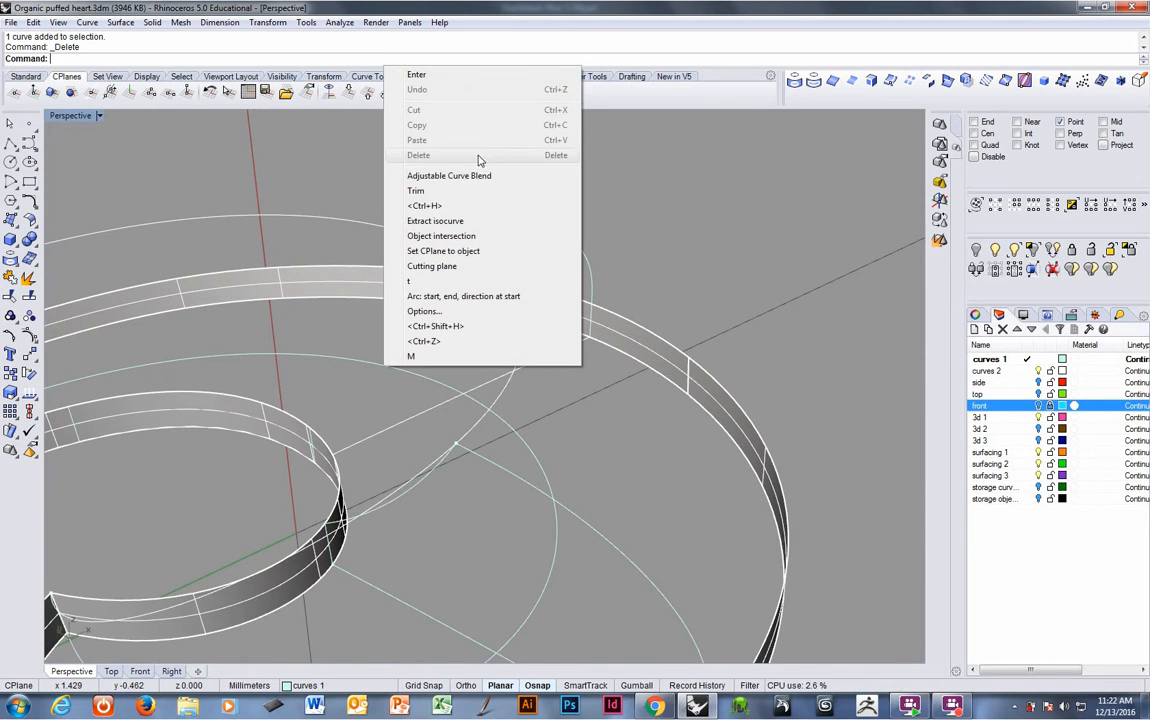
{"action": "left_click", "coordinate": [436, 296]}
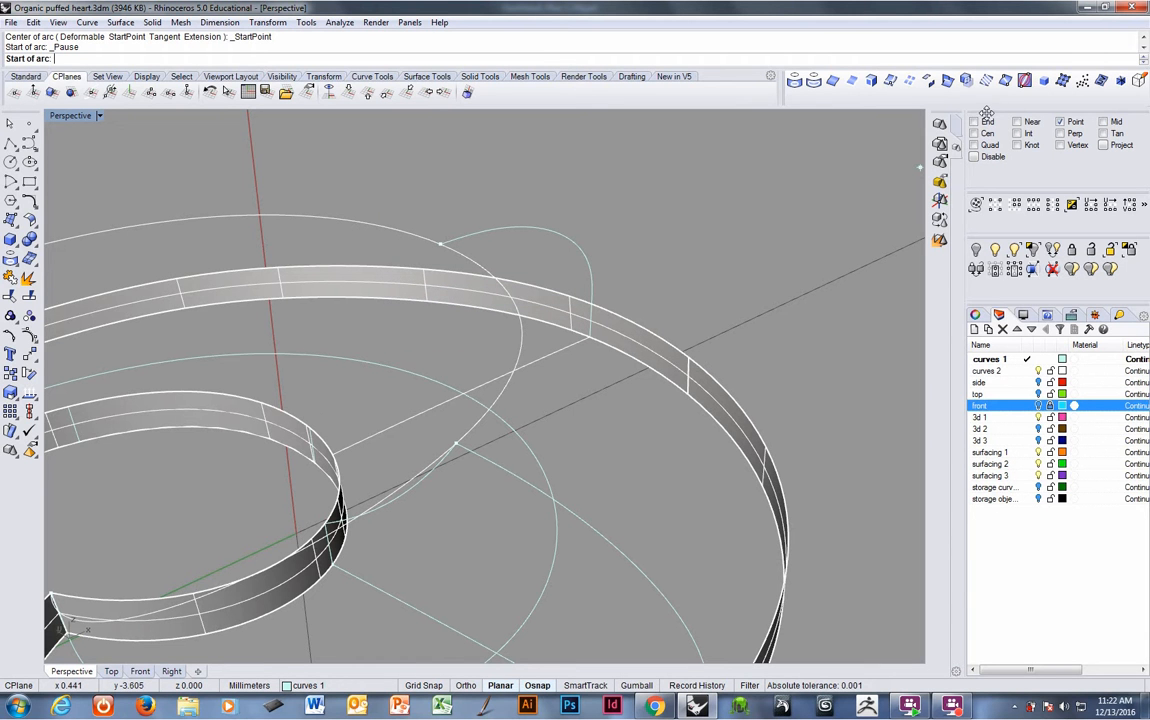
{"action": "left_click", "coordinate": [322, 420]}
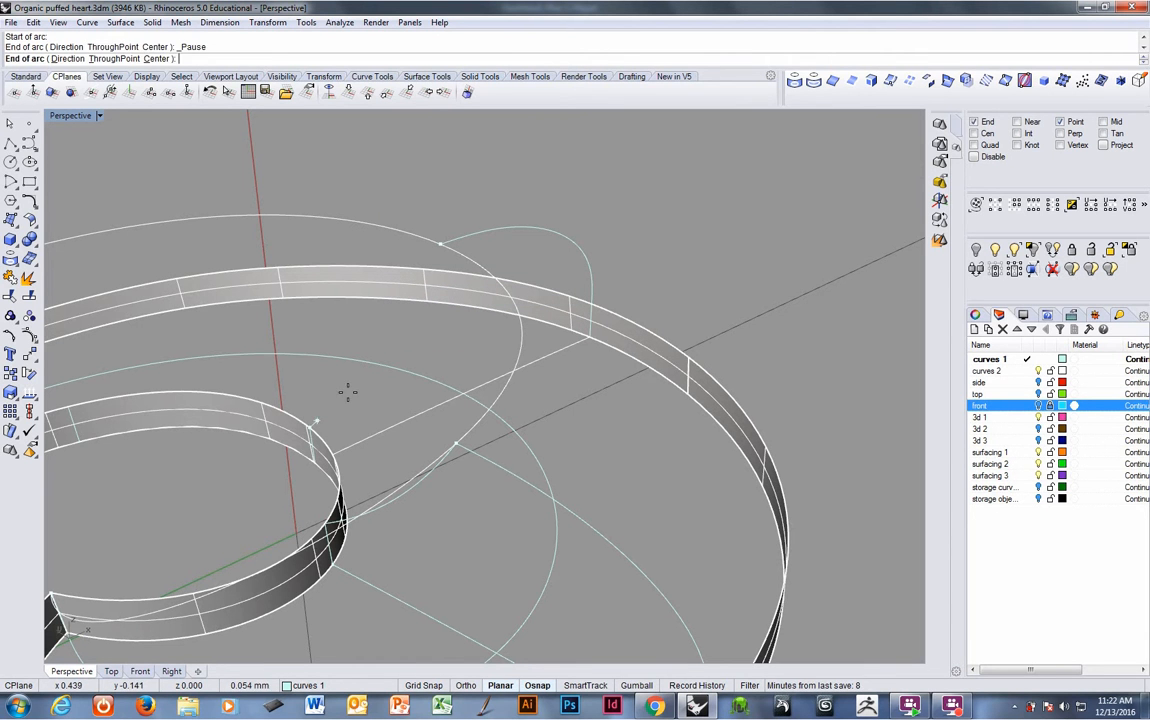
{"action": "left_click", "coordinate": [447, 248]}
{"action": "right_click_drag", "start_coordinate": [462, 249], "coordinate": [431, 285]}
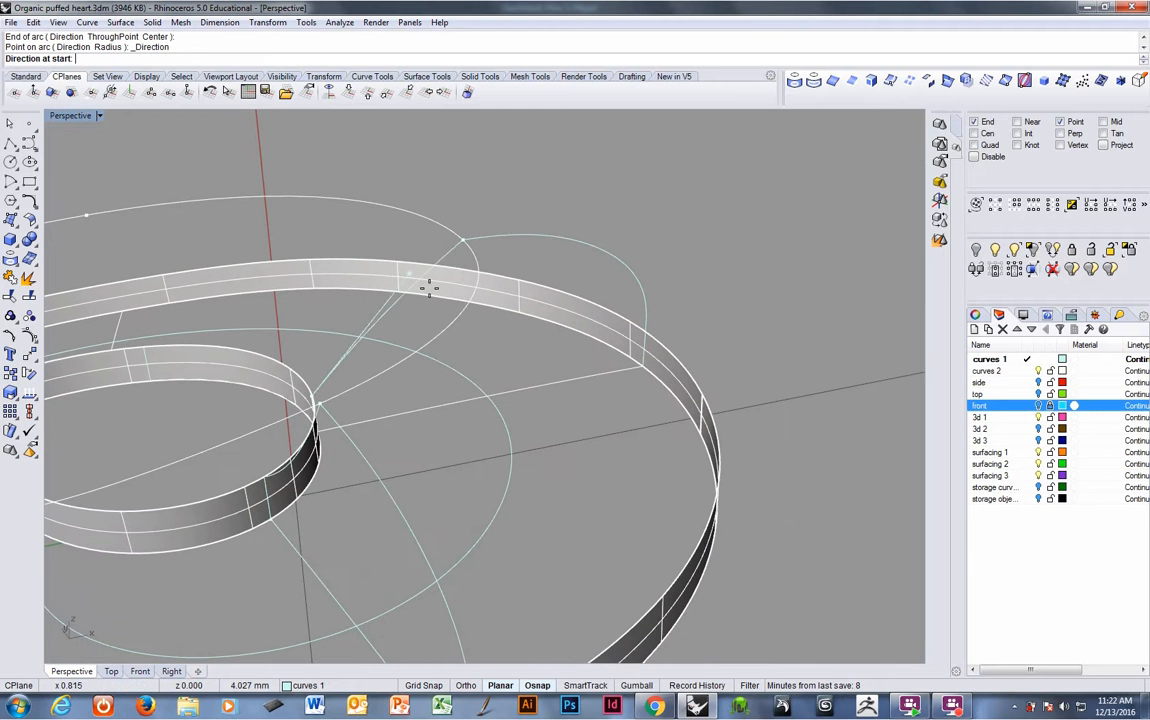
{"action": "left_click", "coordinate": [452, 333]}
- Delete the stray points left near the band edges
{"action": "mouse_move", "coordinate": [465, 336]}
{"action": "right_mouse_down"}
{"action": "mouse_move", "coordinate": [522, 347]}
{"action": "mouse_move", "coordinate": [495, 334]}
{"action": "mouse_move", "coordinate": [491, 398]}
{"action": "mouse_move", "coordinate": [463, 349]}
{"action": "right_mouse_up"}
{"action": "left_click", "coordinate": [464, 324]}
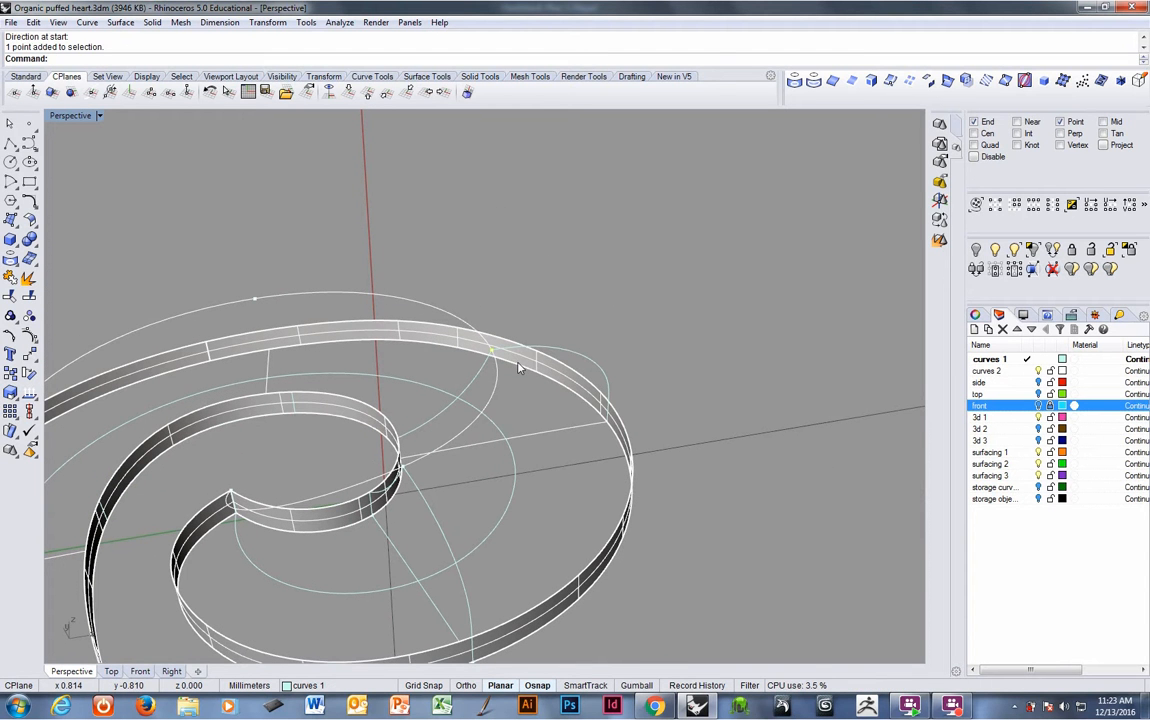
{"action": "key", "text": "Delete"}
{"action": "right_click_drag", "start_coordinate": [506, 395], "coordinate": [562, 287]}
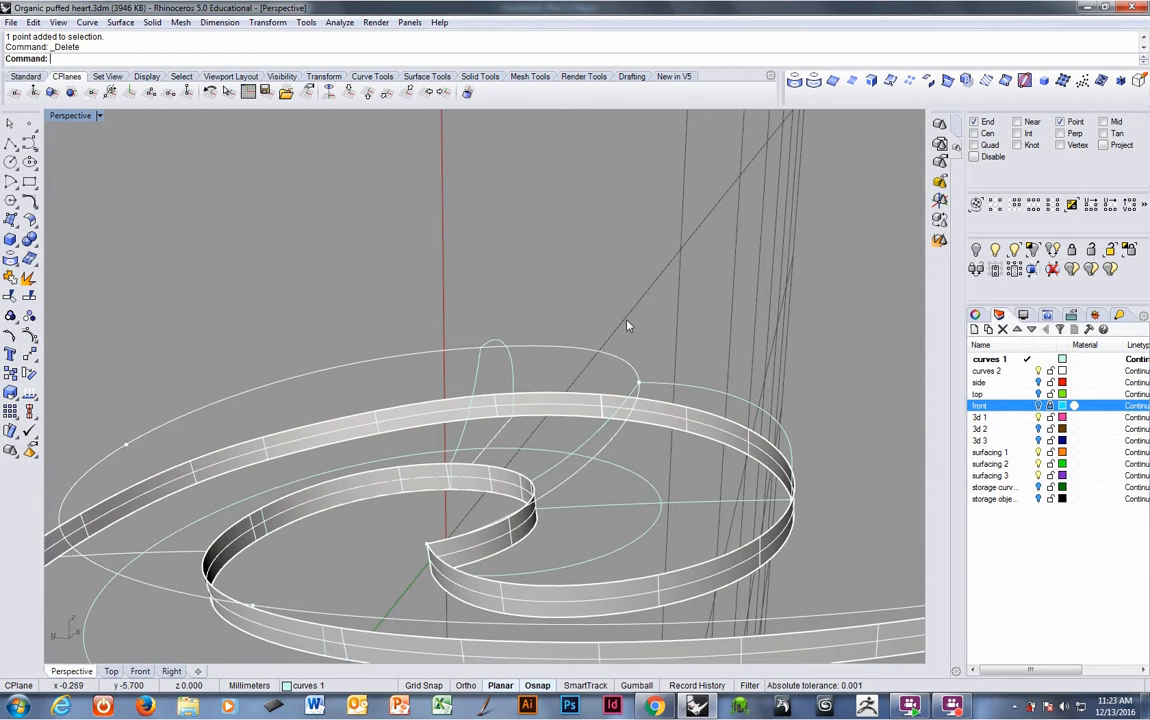
{"action": "left_click", "coordinate": [369, 410]}
{"action": "right_click_drag", "start_coordinate": [369, 410], "coordinate": [437, 405]}
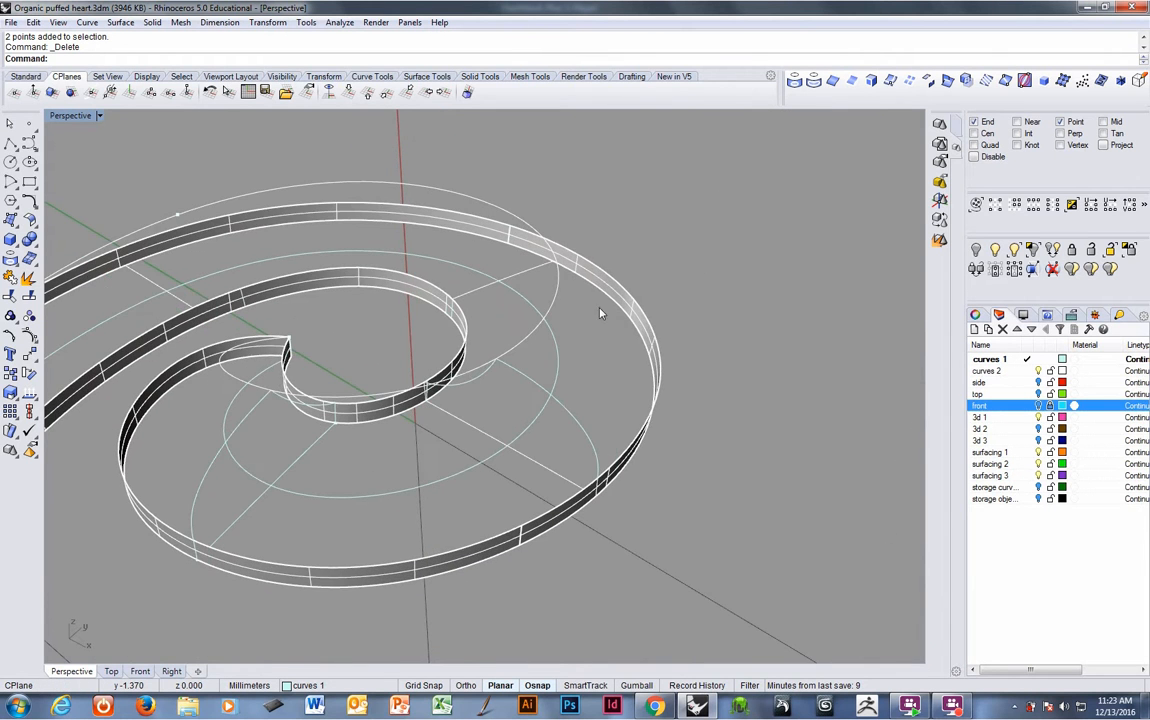
- Select both bands and the spiral curve, then create a cutting plane from the outer band to the inner band's edge end
{"action": "right_click_drag", "start_coordinate": [600, 313], "coordinate": [508, 445]}
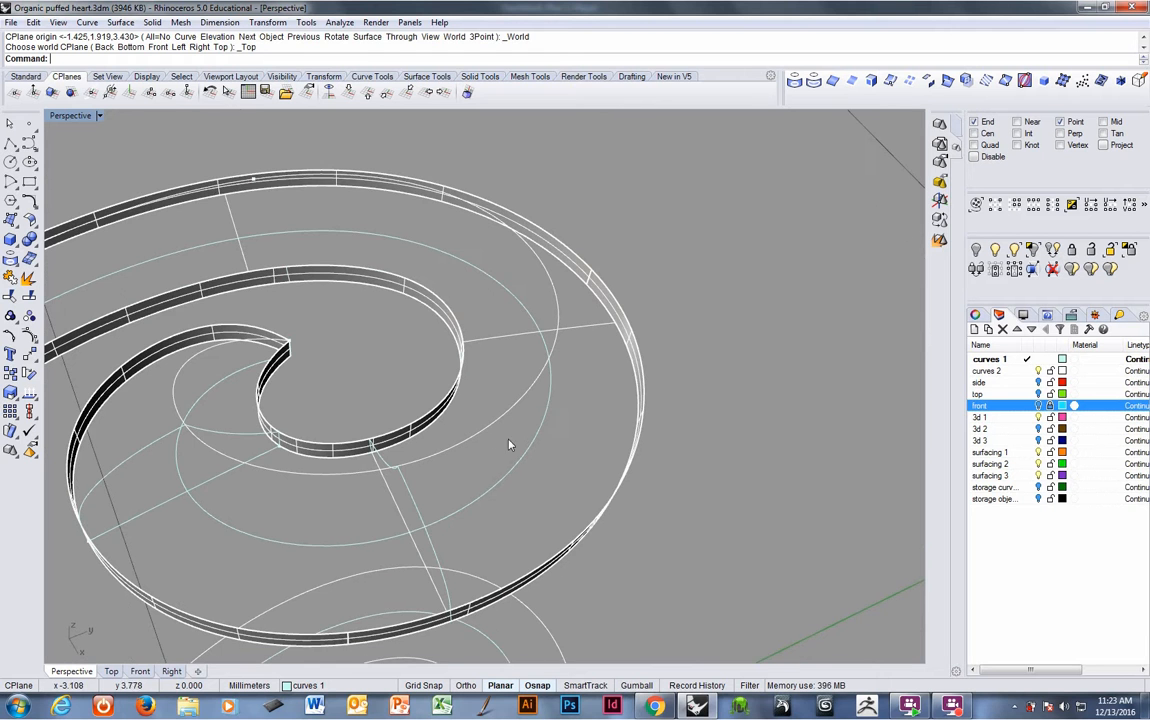
{"action": "left_click", "coordinate": [620, 352]}
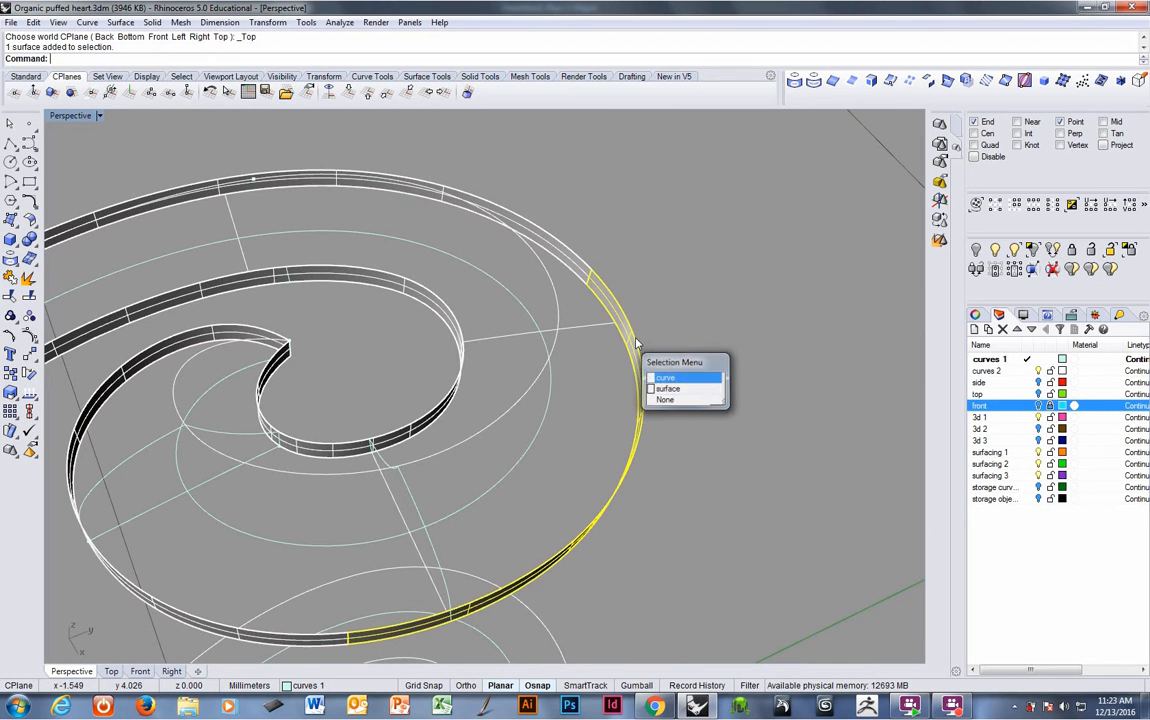
{"action": "left_click", "coordinate": [668, 376]}
{"action": "right_click_drag", "start_coordinate": [620, 338], "coordinate": [590, 313]}
{"action": "left_click", "coordinate": [562, 296], "text": "shift"}
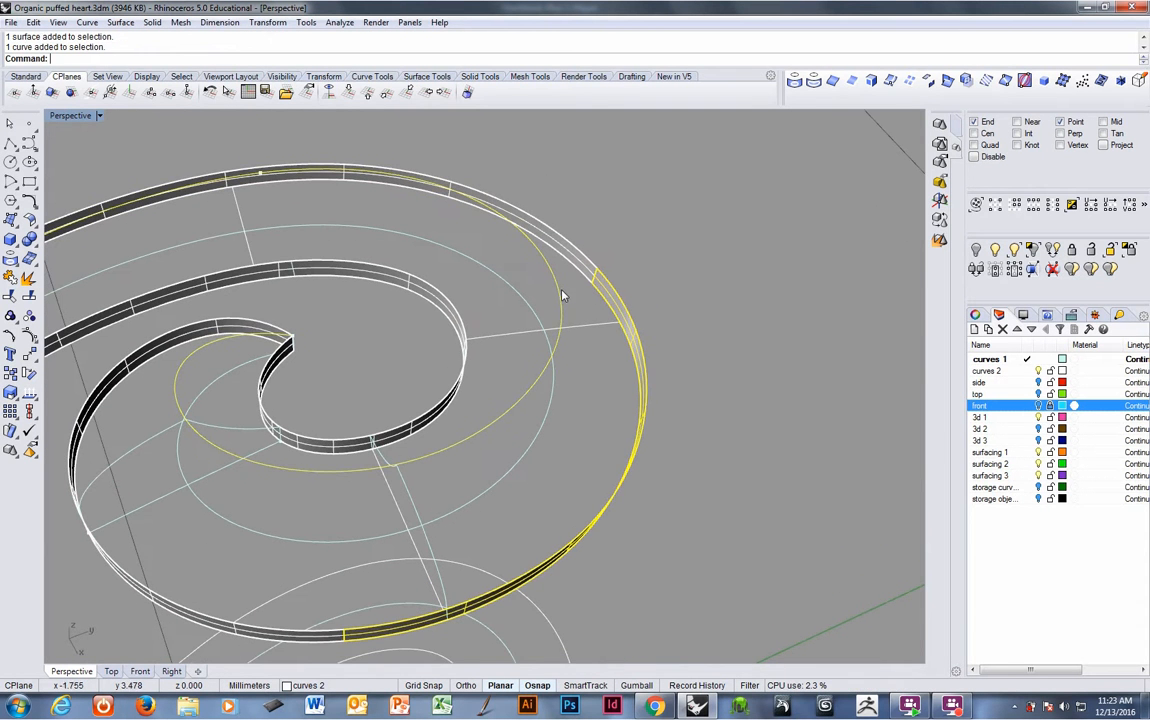
{"action": "left_click", "coordinate": [466, 334], "text": "shift"}
{"action": "right_click_drag", "start_coordinate": [501, 336], "coordinate": [485, 350]}
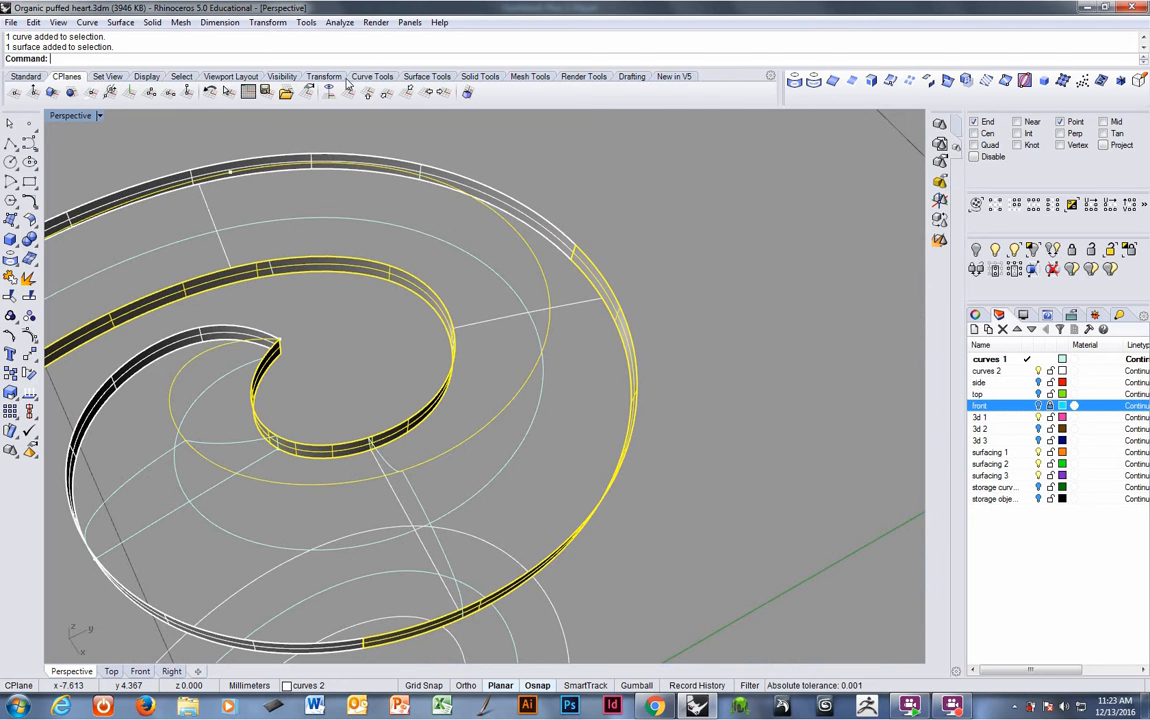
{"action": "left_click", "coordinate": [427, 76]}
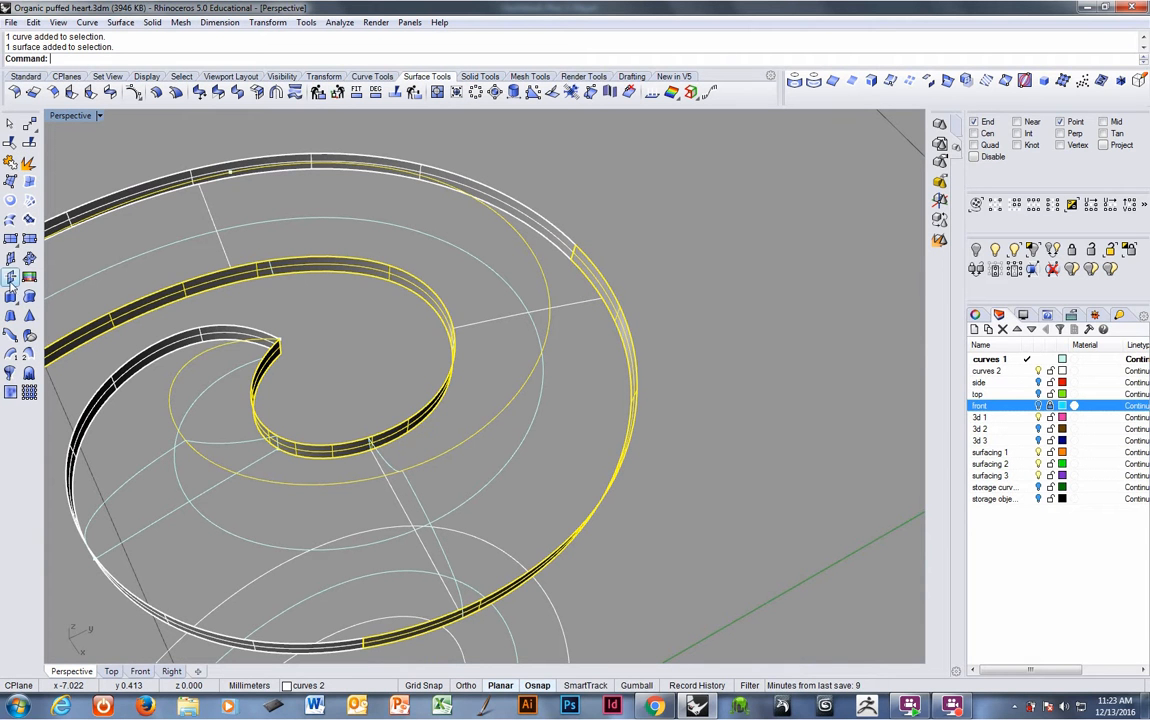
{"action": "left_click", "coordinate": [29, 277]}
{"action": "left_click", "coordinate": [603, 298]}
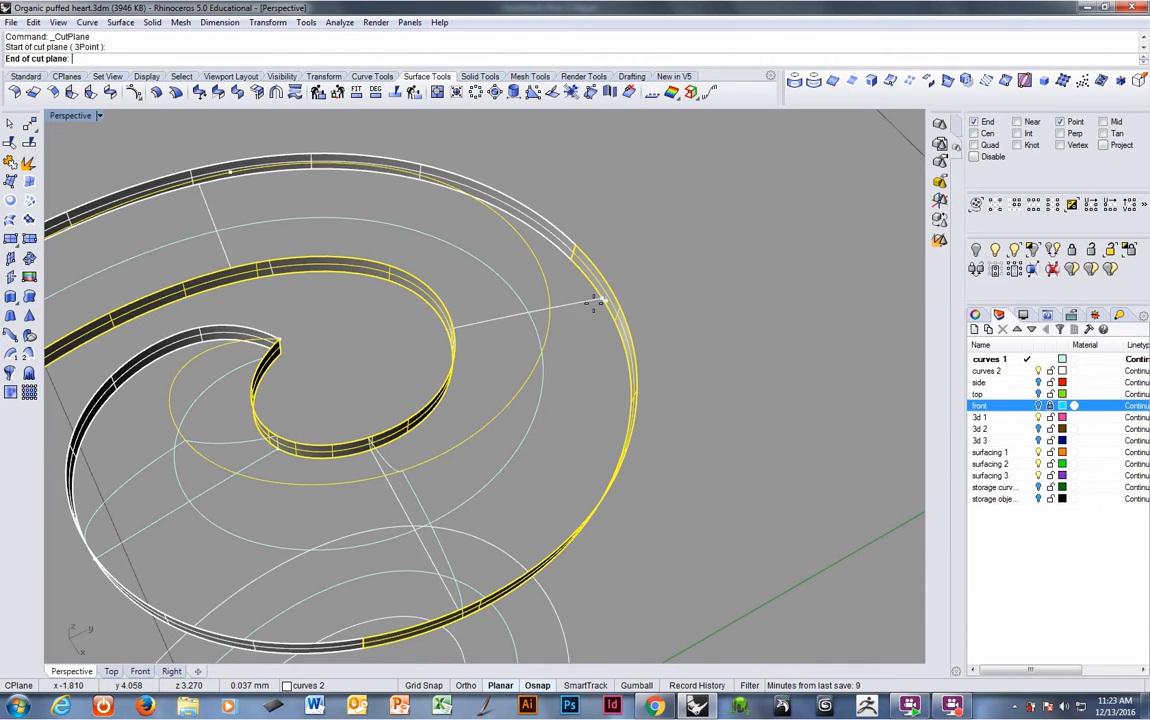
{"action": "left_click", "coordinate": [449, 334]}
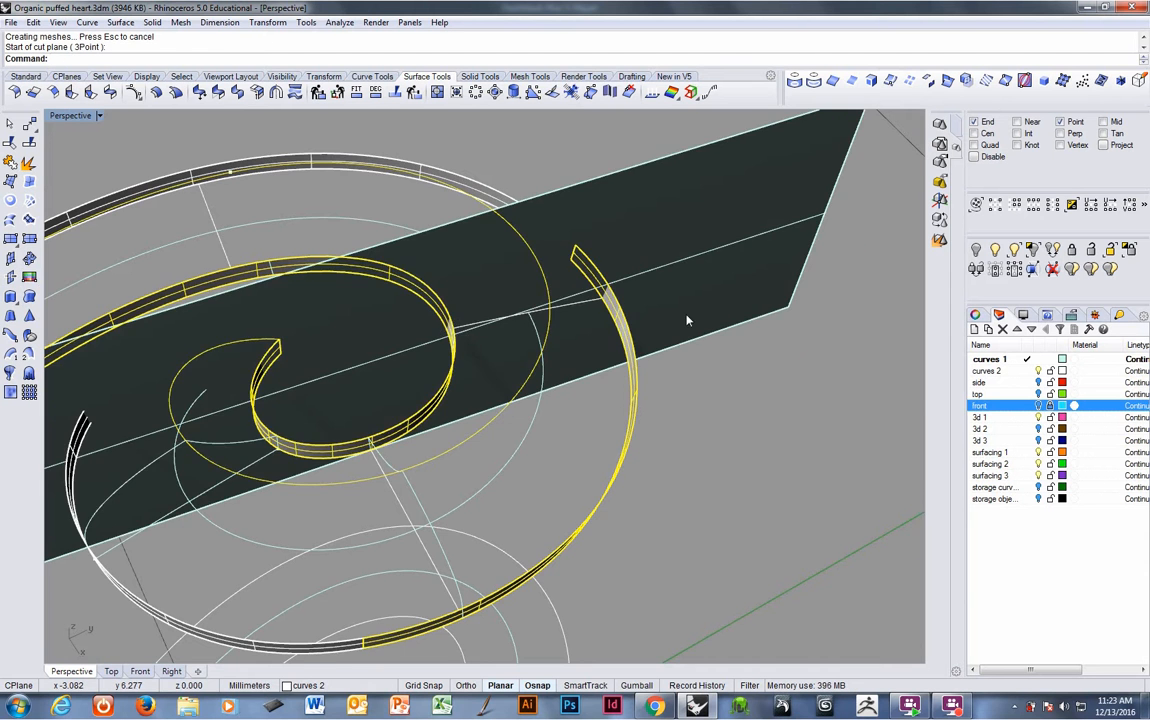
- Intersect the new cutting plane with the selected bands and curves
{"action": "right_click_drag", "start_coordinate": [687, 320], "coordinate": [631, 306]}
{"action": "left_click", "coordinate": [728, 308]}
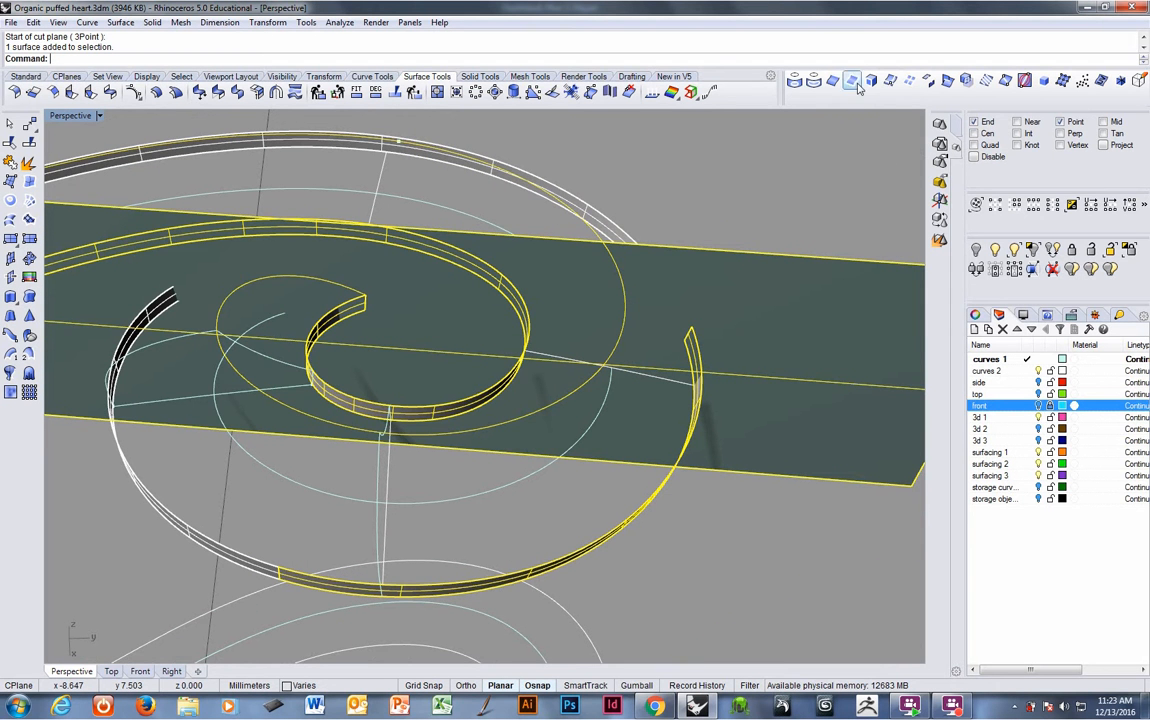
{"action": "left_click", "coordinate": [947, 81]}
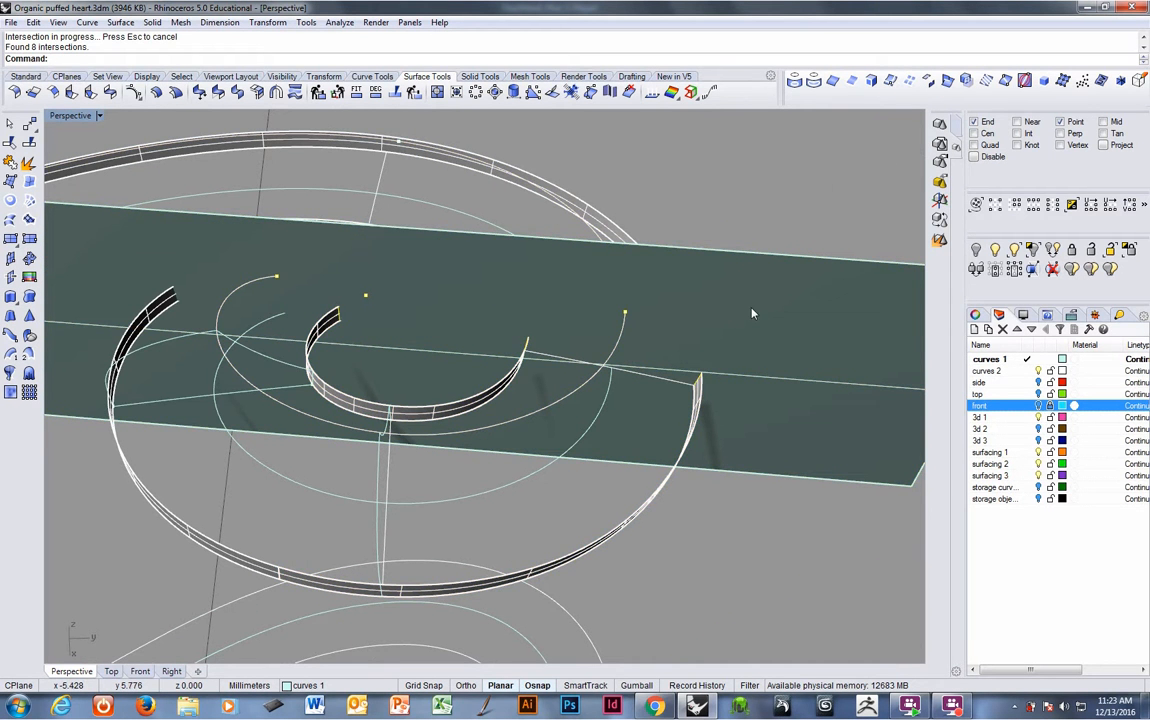
- Extract an isocurve from the cutting plane through the spiral curve's intersection point
{"action": "right_click_drag", "start_coordinate": [752, 314], "coordinate": [651, 336]}
{"action": "left_click", "coordinate": [721, 290]}
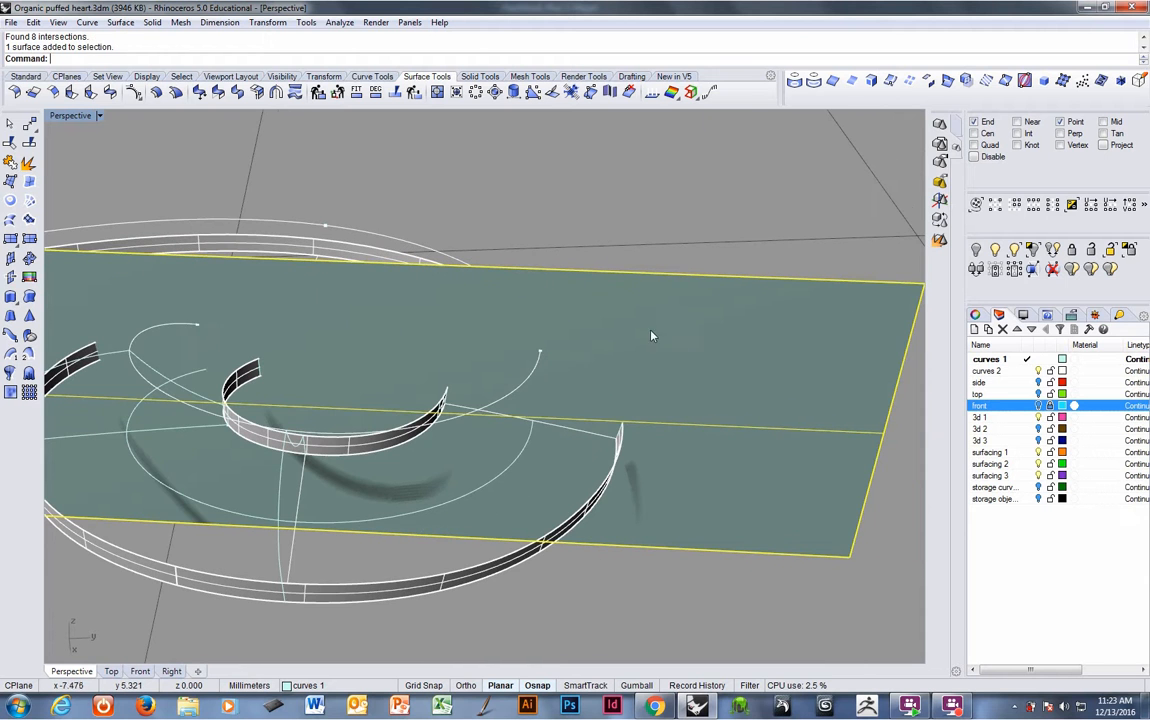
{"action": "left_click", "coordinate": [810, 80]}
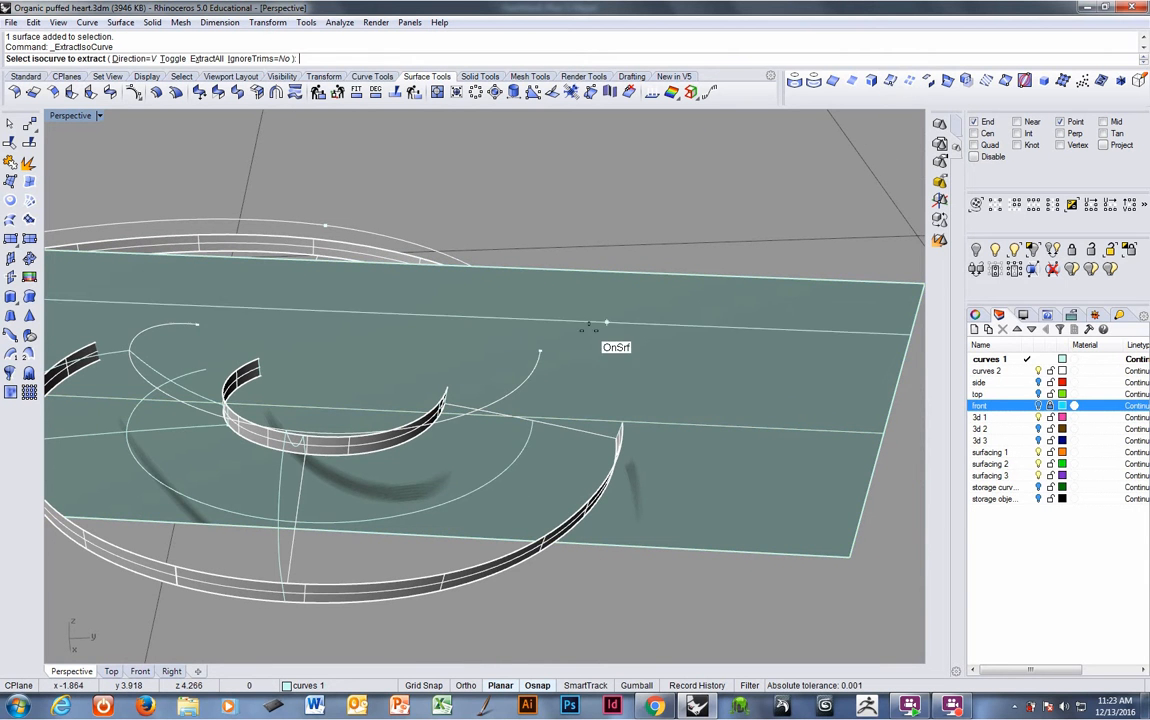
{"action": "left_click", "coordinate": [540, 345]}
{"action": "right_click", "coordinate": [541, 347]}
{"action": "right_click_drag", "start_coordinate": [543, 347], "coordinate": [563, 336]}
- Set the construction plane to the cutting plane, then hide the plane
{"action": "left_click", "coordinate": [563, 337]}
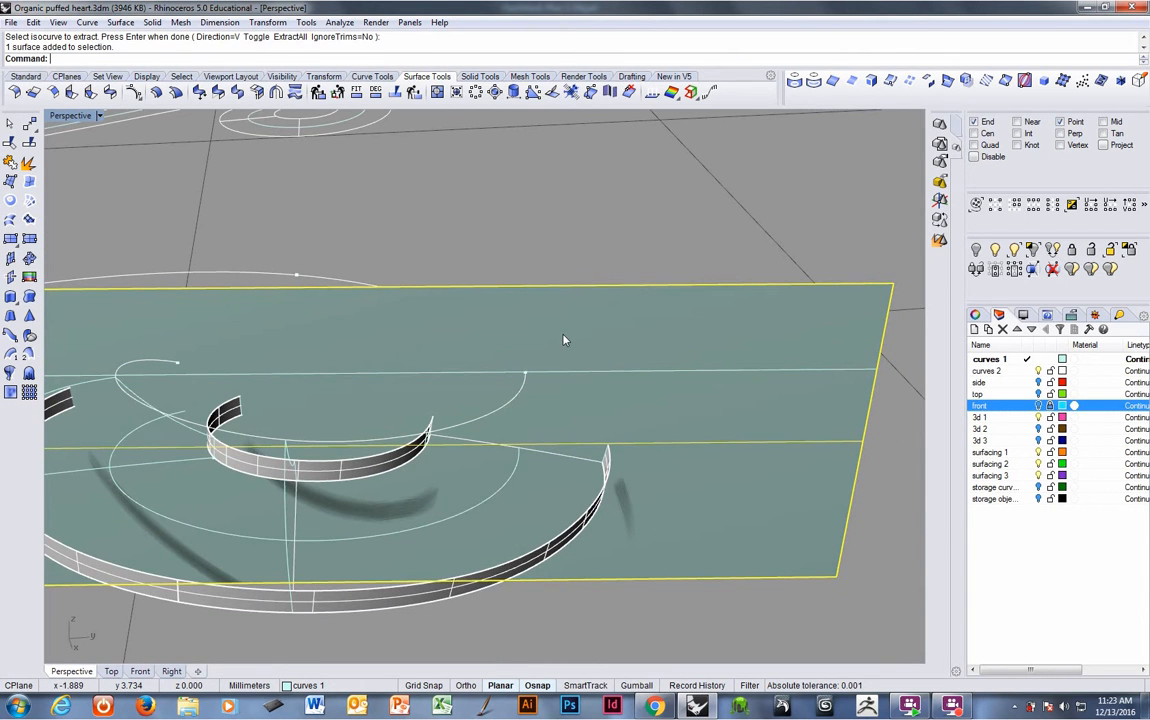
{"action": "left_click", "coordinate": [67, 77]}
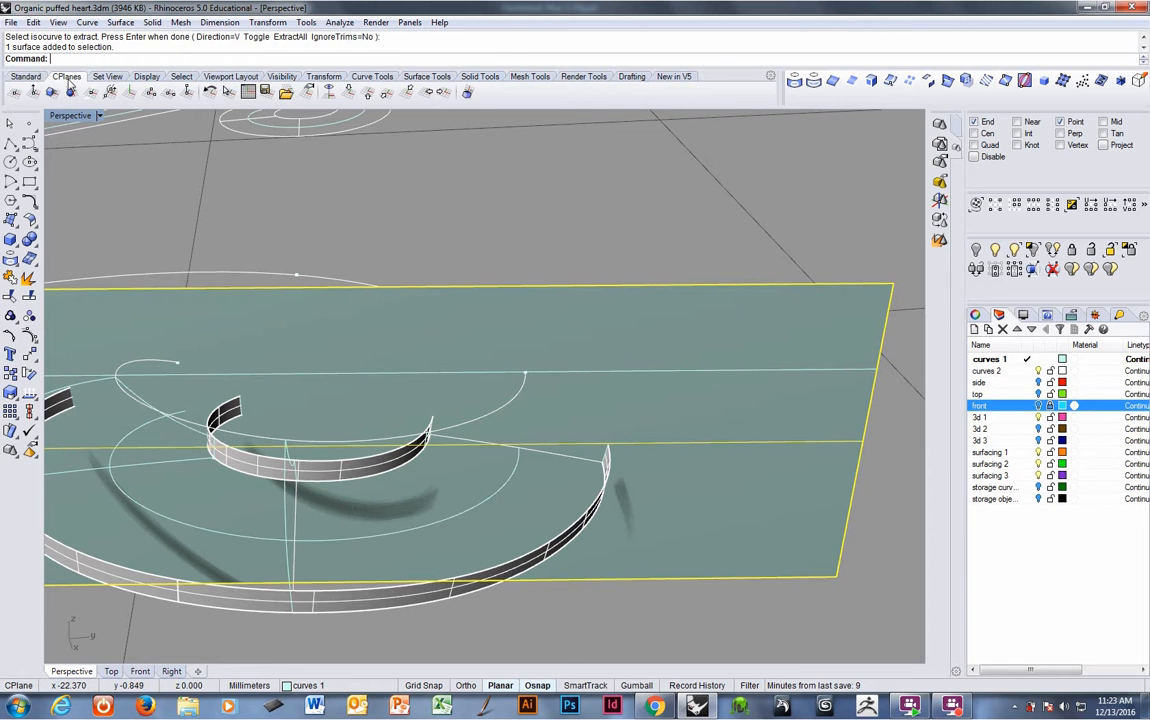
{"action": "left_click", "coordinate": [52, 91]}
{"action": "key", "text": "ctrl+h"}
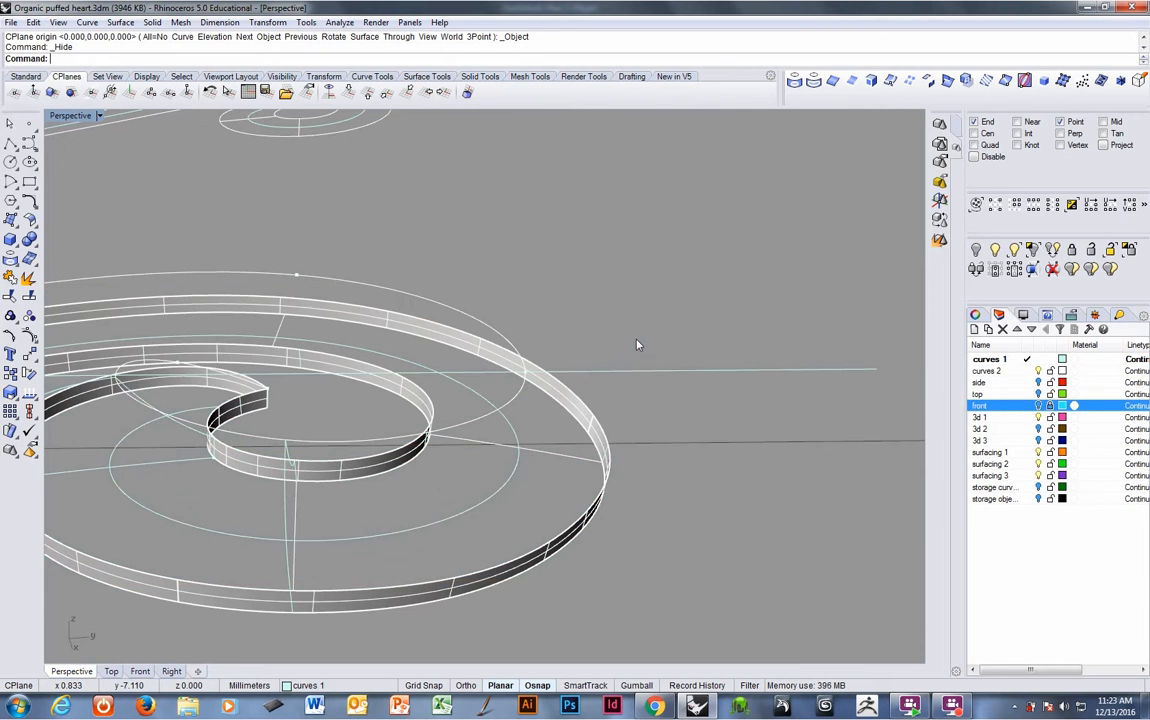
- Trim the new isocurve beyond the spiral curve, using the spiral curve as the cutter
{"action": "scroll", "coordinate": [616, 357], "scroll_direction": "up", "scroll_amount": 5}
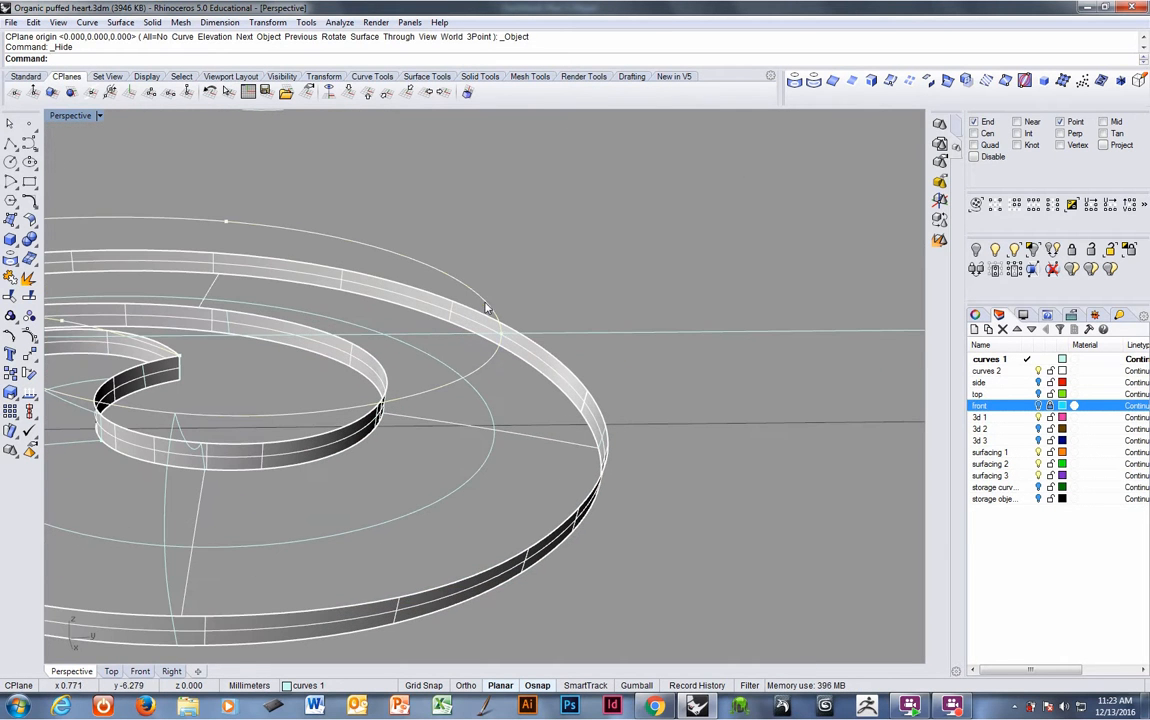
{"action": "left_click", "coordinate": [440, 279]}
{"action": "left_click", "coordinate": [9, 297]}
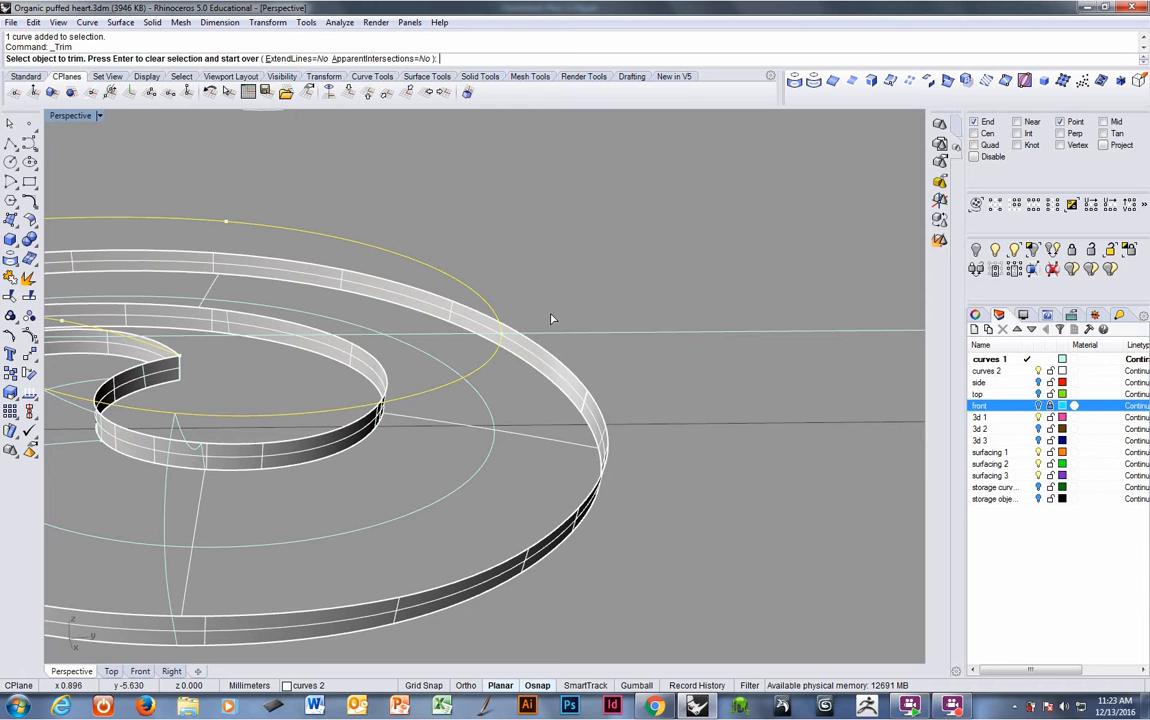
{"action": "left_click", "coordinate": [574, 333]}
{"action": "right_click", "coordinate": [566, 318]}
- Blend the isocurve end into the outer band's top edge with curvature continuity, adjusting the blend's control points
{"action": "right_click_drag", "start_coordinate": [565, 316], "coordinate": [501, 154]}
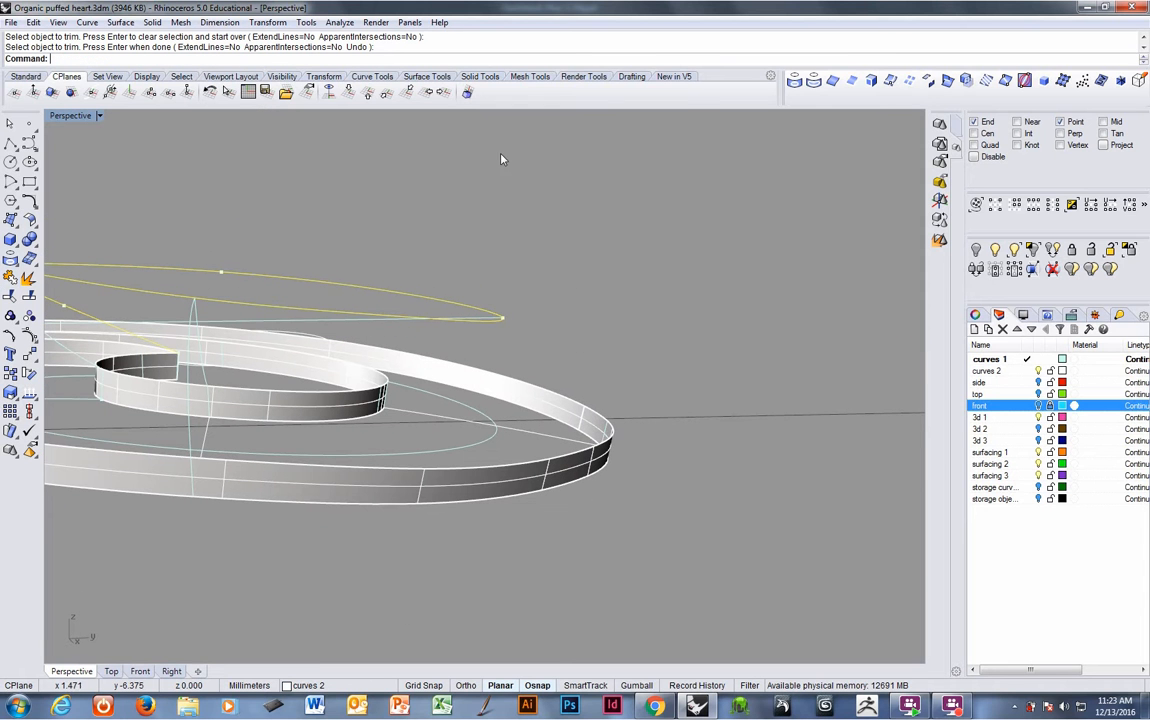
{"action": "right_click", "coordinate": [488, 66]}
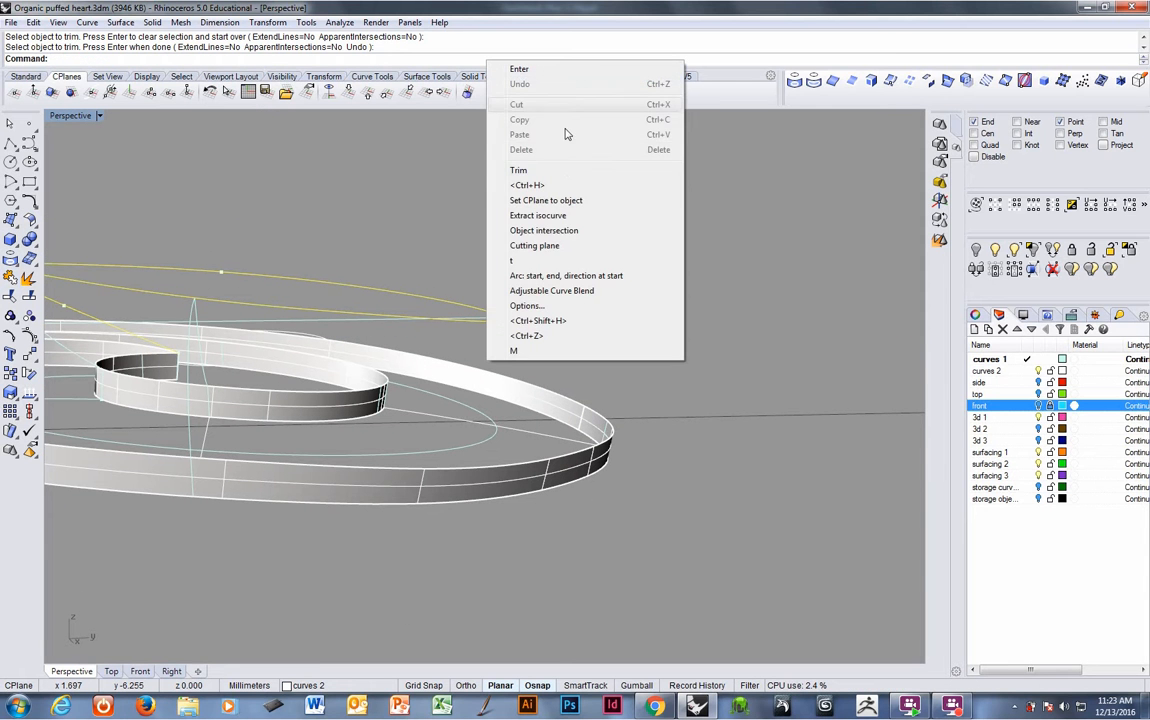
{"action": "left_click", "coordinate": [550, 290]}
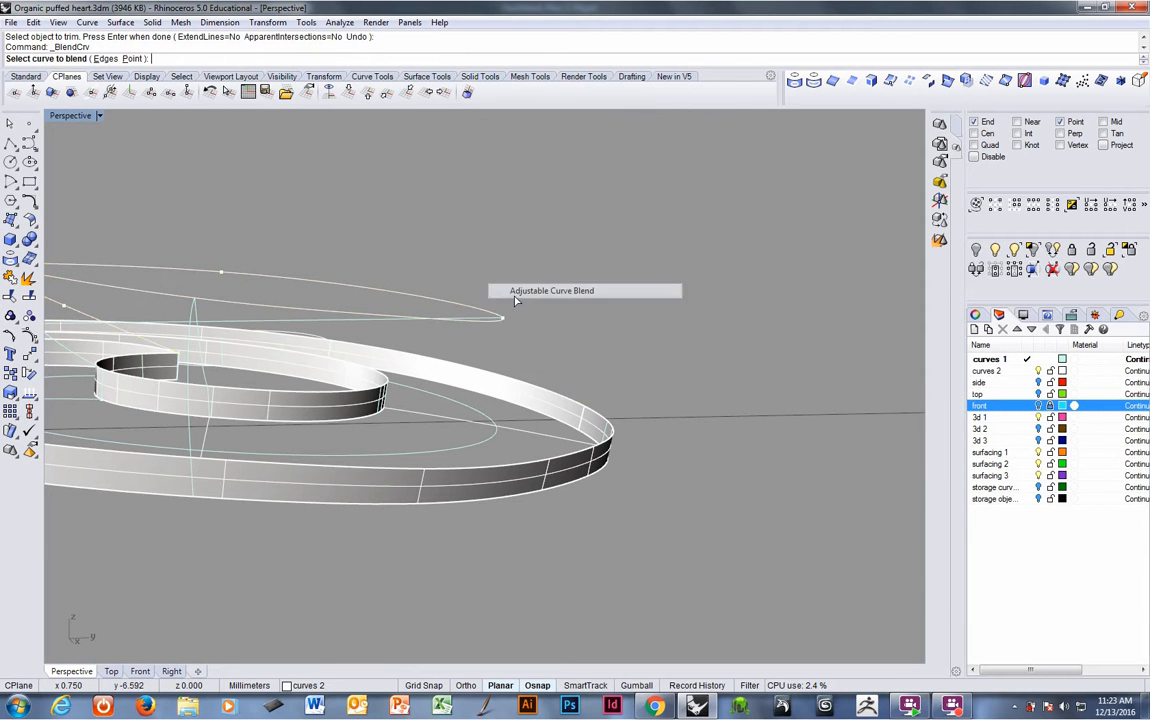
{"action": "right_click_drag", "start_coordinate": [614, 410], "coordinate": [638, 387]}
{"action": "left_click", "coordinate": [571, 456]}
{"action": "left_click", "coordinate": [619, 381]}
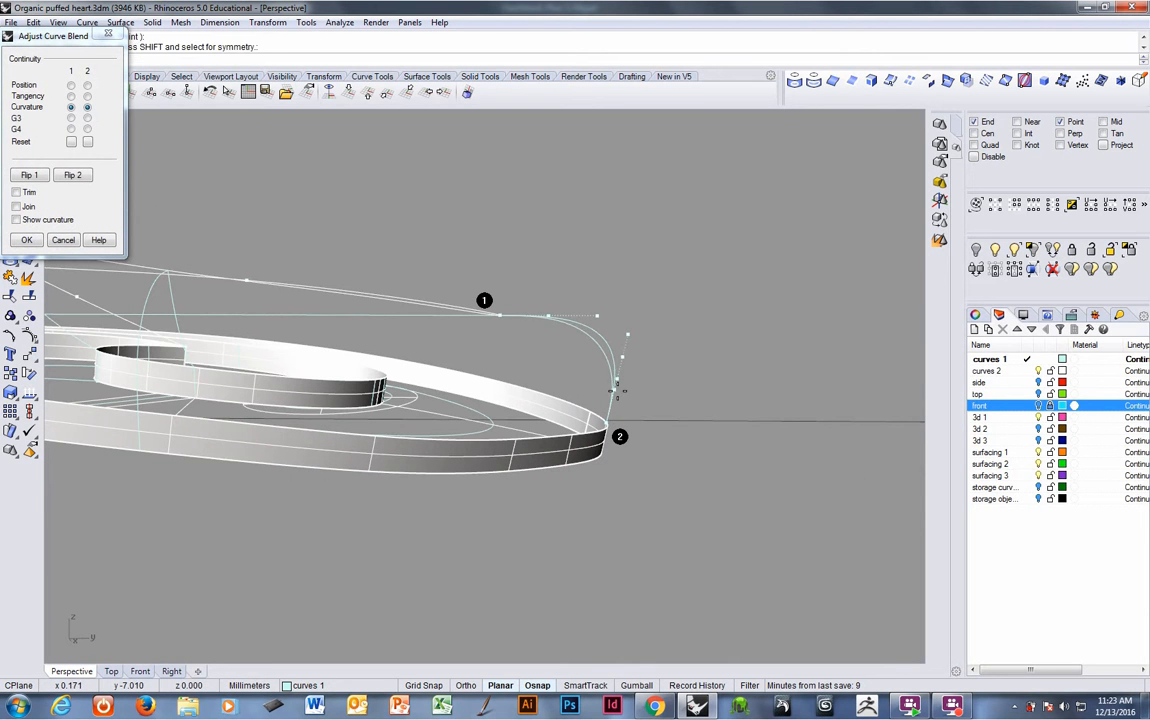
{"action": "right_click_drag", "start_coordinate": [619, 392], "coordinate": [590, 364]}
{"action": "left_click", "coordinate": [552, 322]}
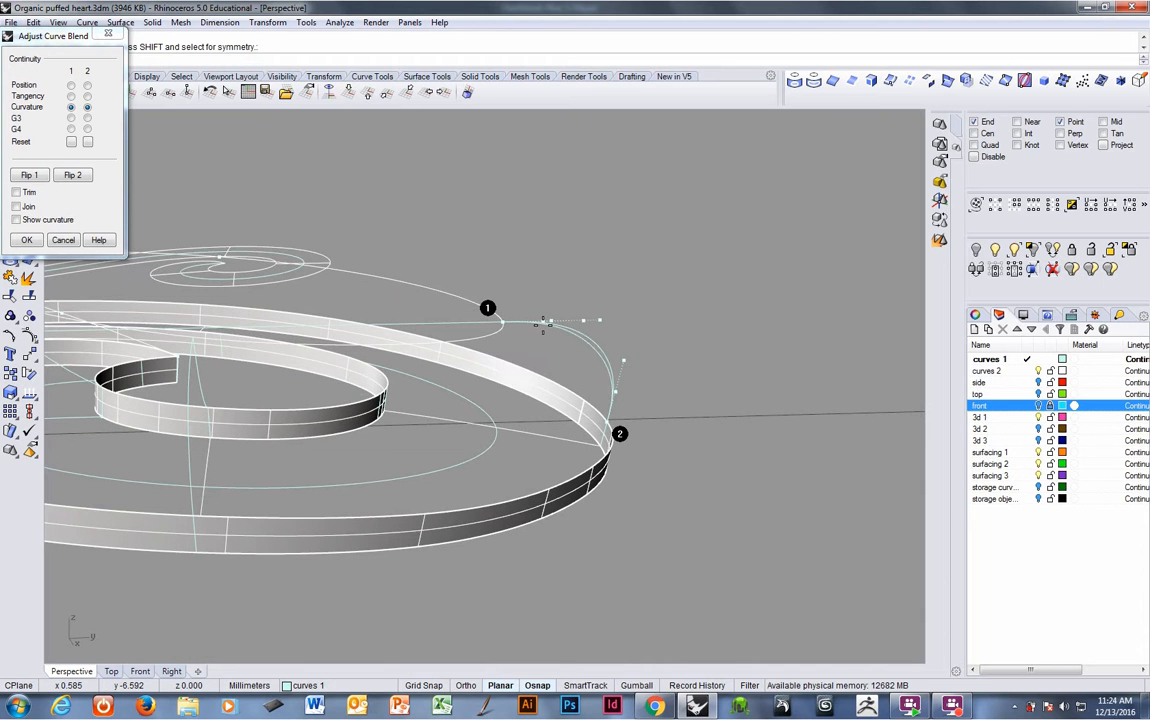
{"action": "right_click_drag", "start_coordinate": [538, 333], "coordinate": [563, 341]}
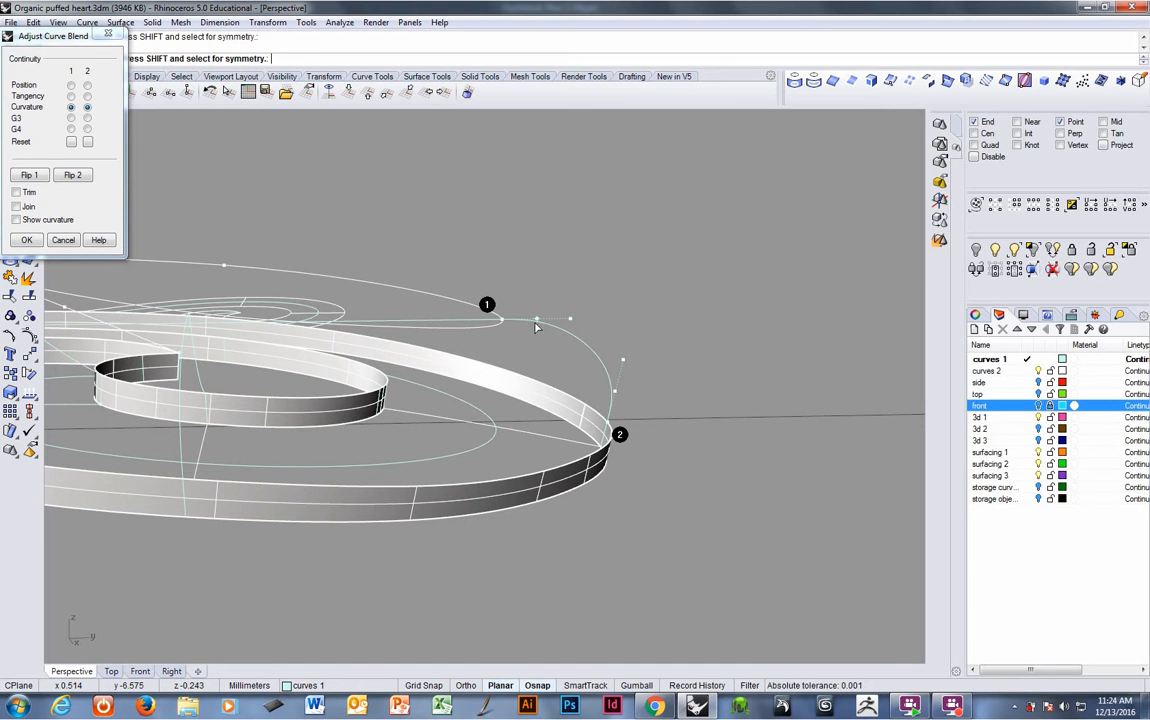
{"action": "left_click_drag", "start_coordinate": [537, 320], "coordinate": [523, 327]}
{"action": "mouse_move", "coordinate": [523, 327]}
{"action": "right_mouse_down"}
{"action": "mouse_move", "coordinate": [511, 336]}
{"action": "mouse_move", "coordinate": [505, 320]}
{"action": "right_mouse_up"}
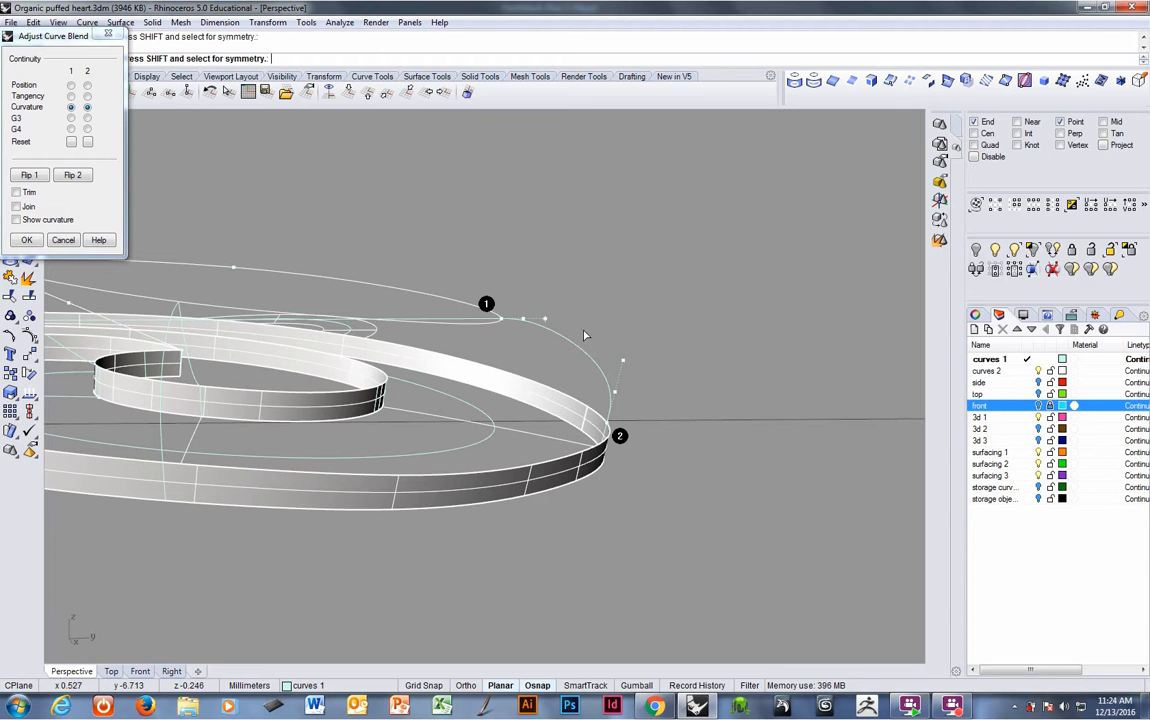
{"action": "left_click_drag", "start_coordinate": [624, 364], "coordinate": [628, 333]}
{"action": "left_click_drag", "start_coordinate": [615, 391], "coordinate": [613, 396]}
{"action": "right_click_drag", "start_coordinate": [615, 394], "coordinate": [614, 360]}
{"action": "left_click_drag", "start_coordinate": [622, 347], "coordinate": [627, 332]}
{"action": "right_click_drag", "start_coordinate": [625, 342], "coordinate": [613, 396]}
{"action": "key", "text": "Return"}
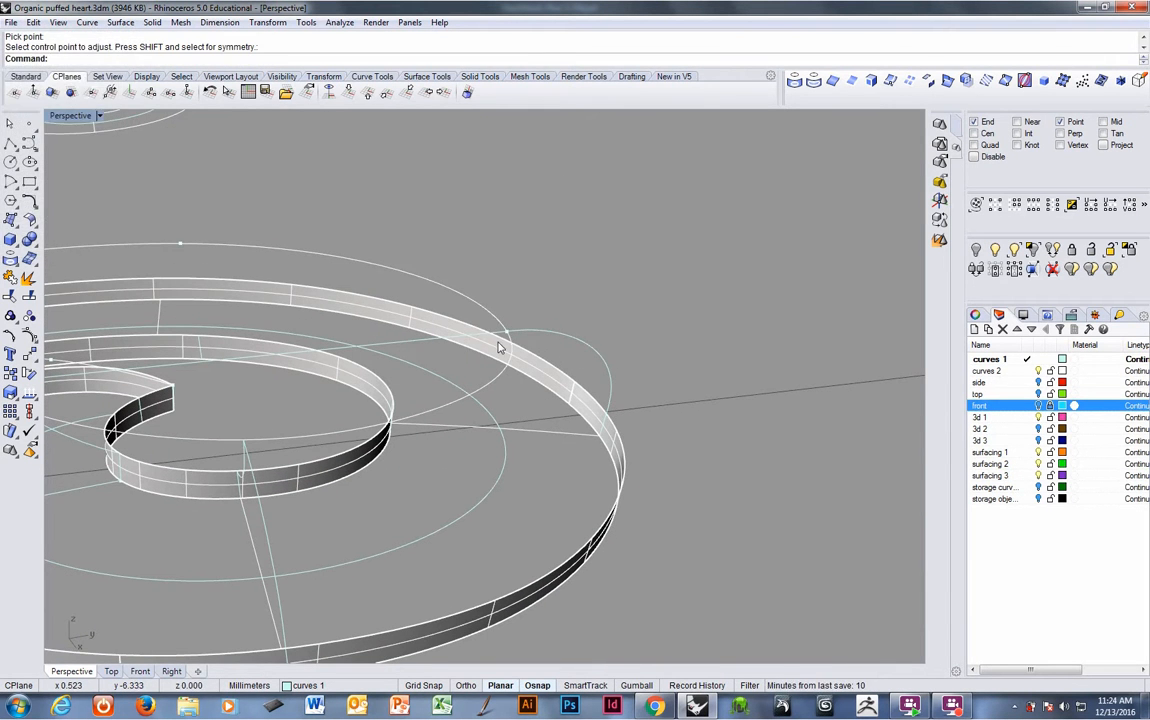
- Delete the leftover straight isocurve
{"action": "left_click", "coordinate": [491, 356]}
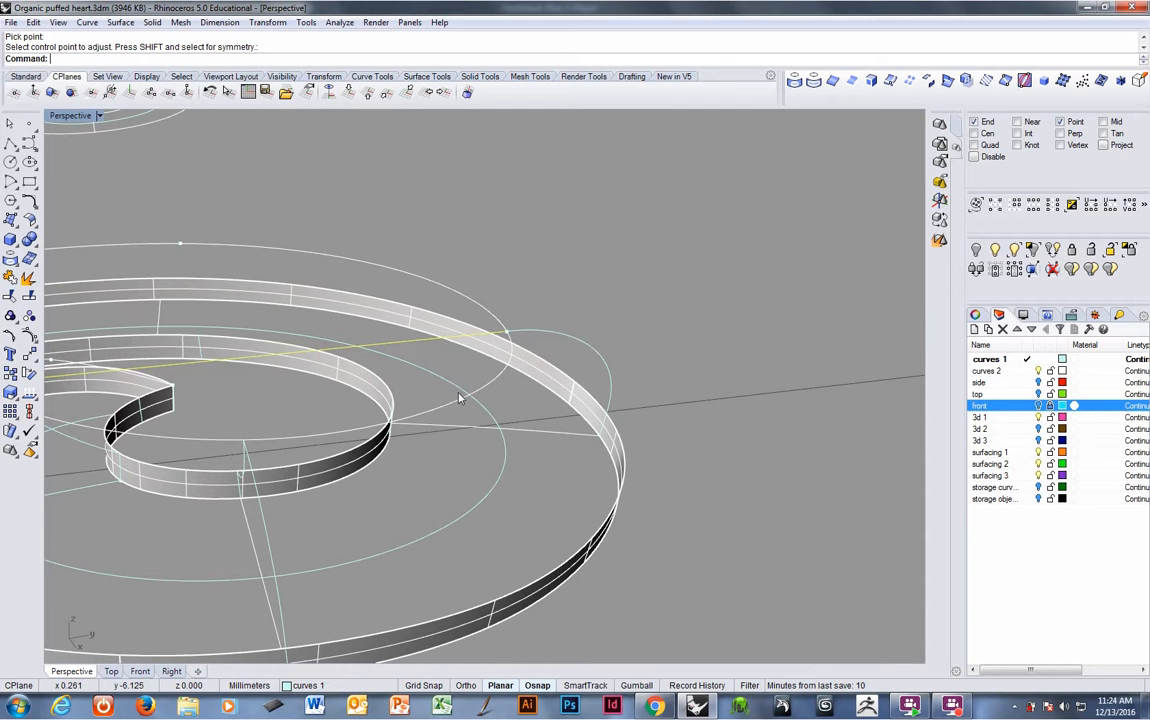
{"action": "key", "text": "Delete"}
- Try to draw an arc from the isocurve end to the outer band's edge point, then delete it
{"action": "right_click_drag", "start_coordinate": [459, 398], "coordinate": [486, 410]}
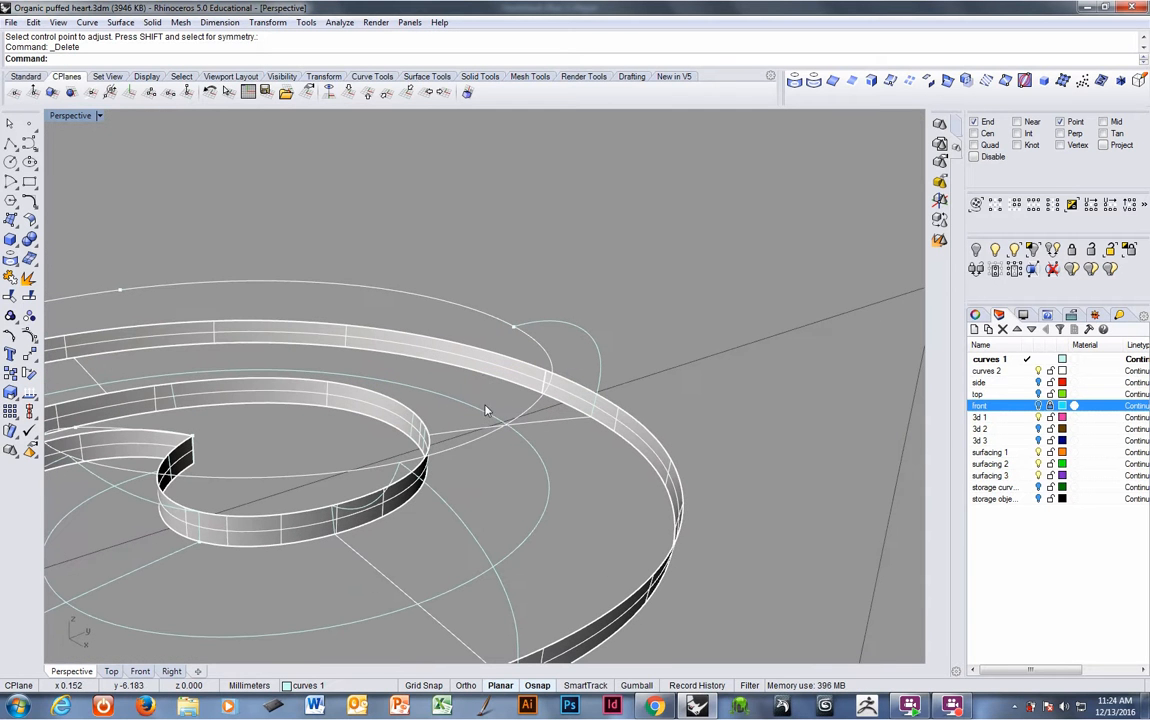
{"action": "right_click", "coordinate": [422, 65]}
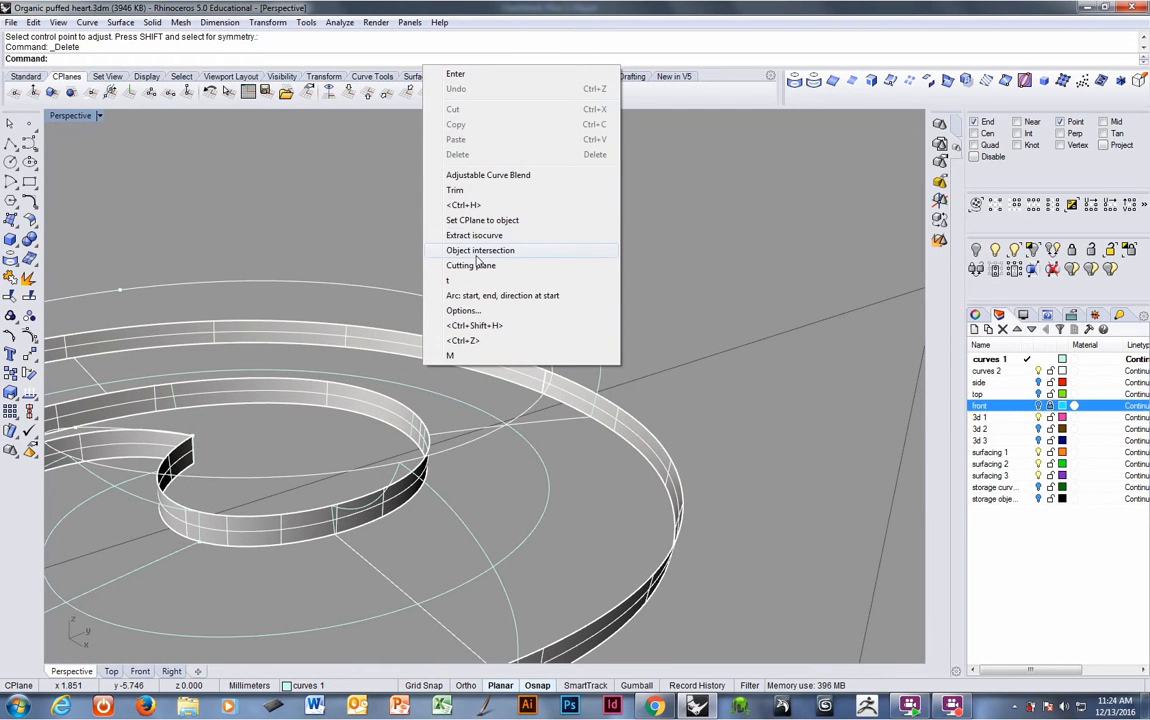
{"action": "left_click", "coordinate": [470, 295]}
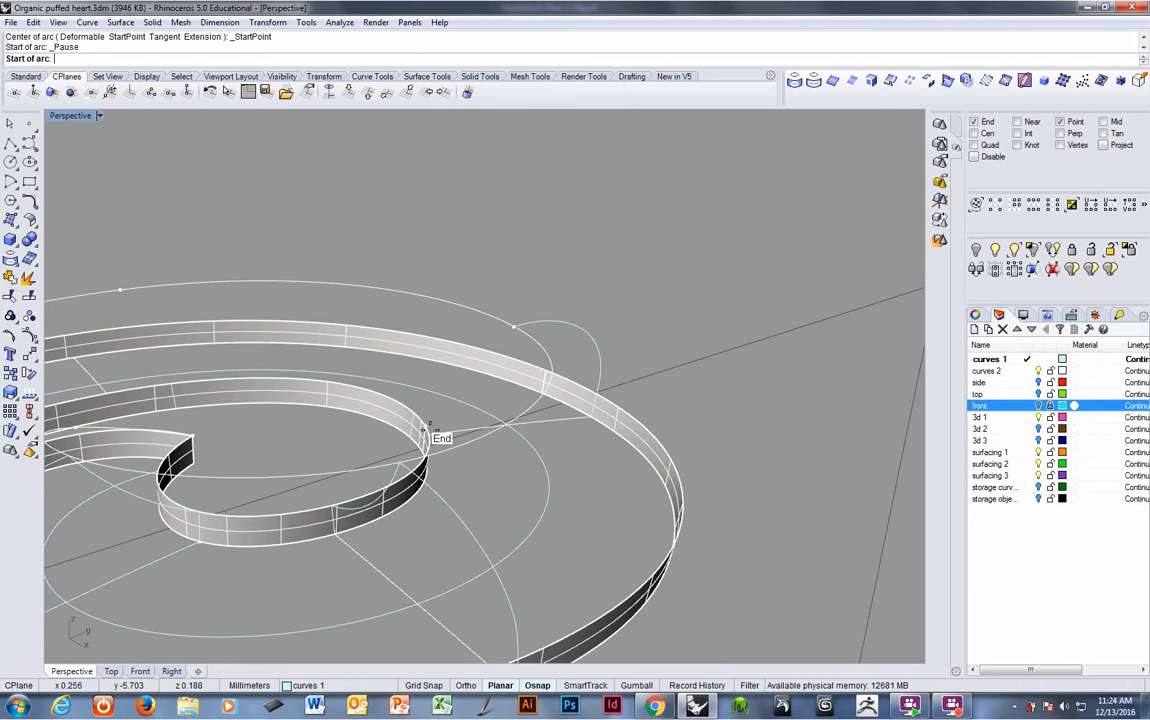
{"action": "left_click", "coordinate": [425, 427]}
{"action": "right_click_drag", "start_coordinate": [503, 341], "coordinate": [542, 411]}
{"action": "key", "text": "Escape"}
{"action": "right_click", "coordinate": [516, 434]}
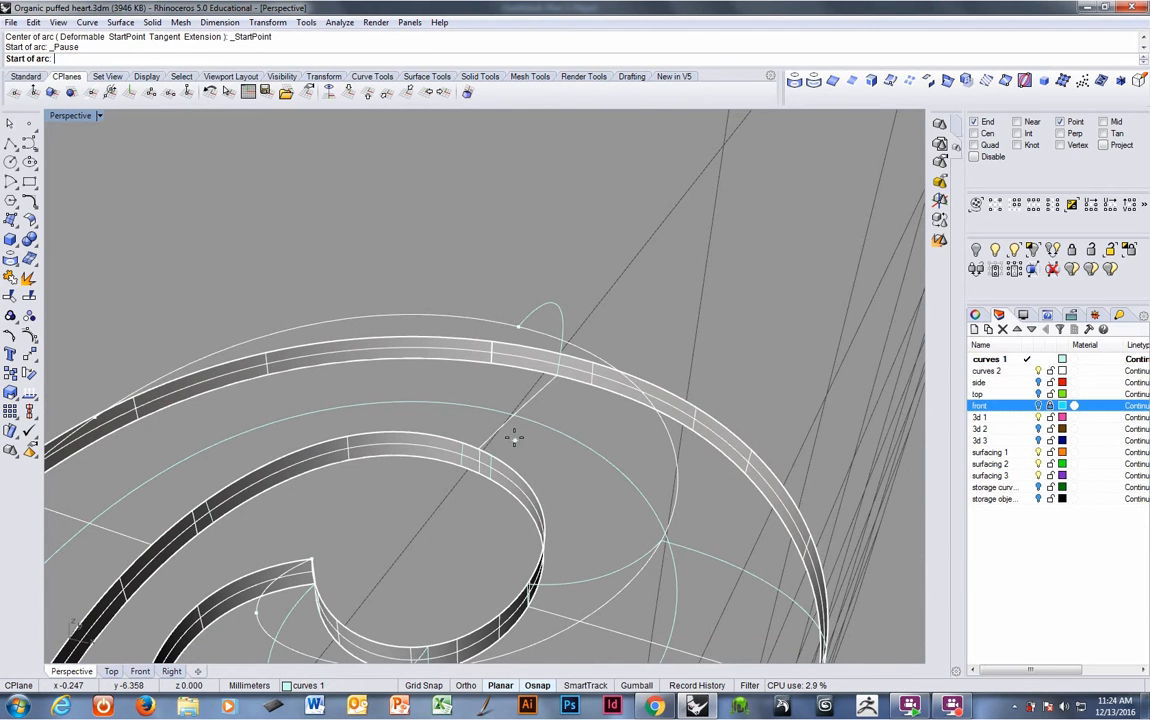
{"action": "left_click", "coordinate": [463, 437]}
{"action": "left_click", "coordinate": [517, 331]}
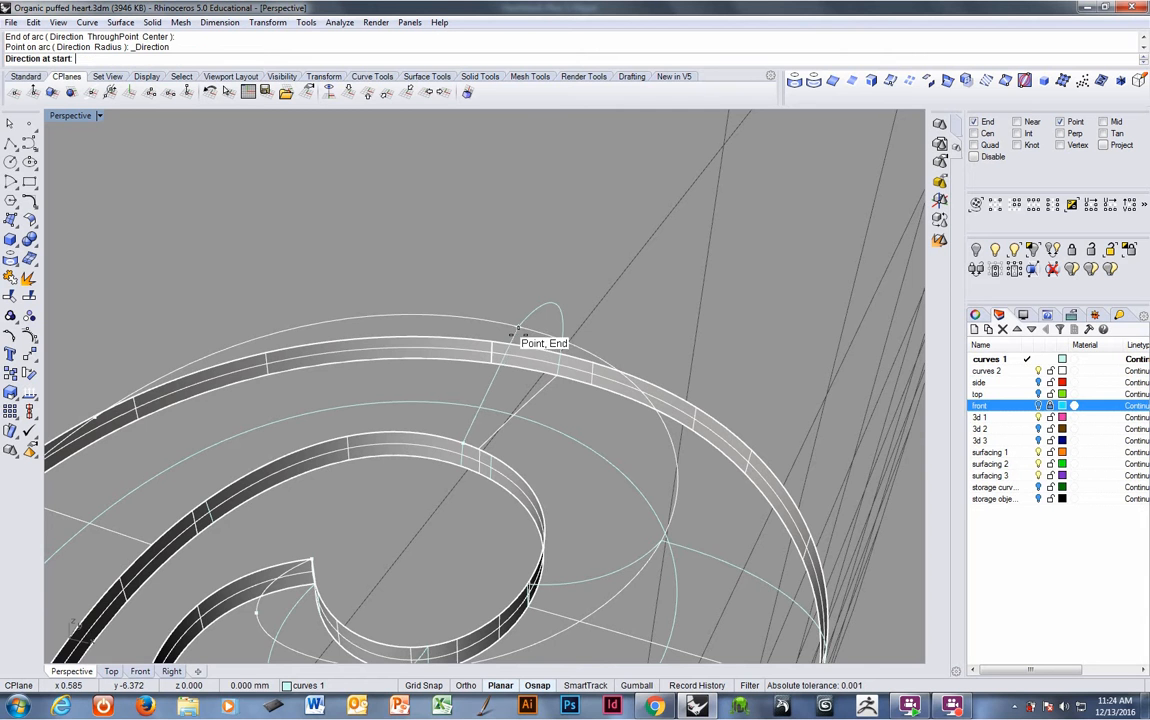
{"action": "right_click_drag", "start_coordinate": [517, 331], "coordinate": [444, 336]}
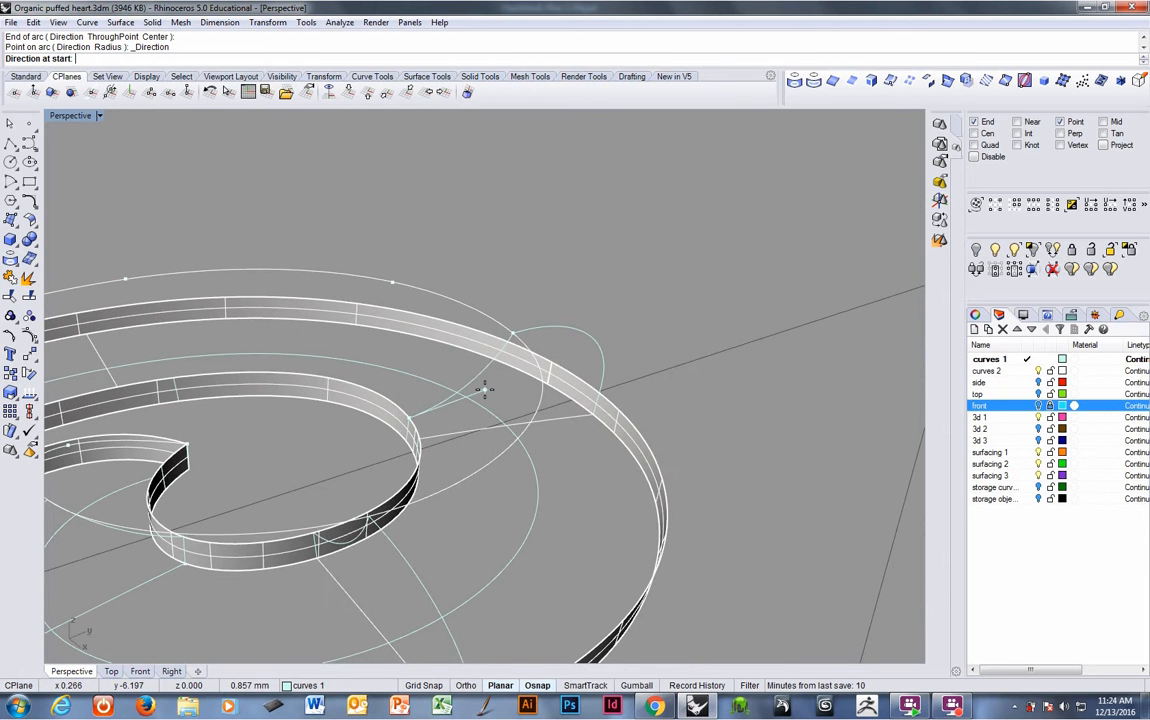
{"action": "key", "text": "Escape"}
{"action": "right_click_drag", "start_coordinate": [488, 390], "coordinate": [343, 432]}
{"action": "left_click", "coordinate": [535, 452]}
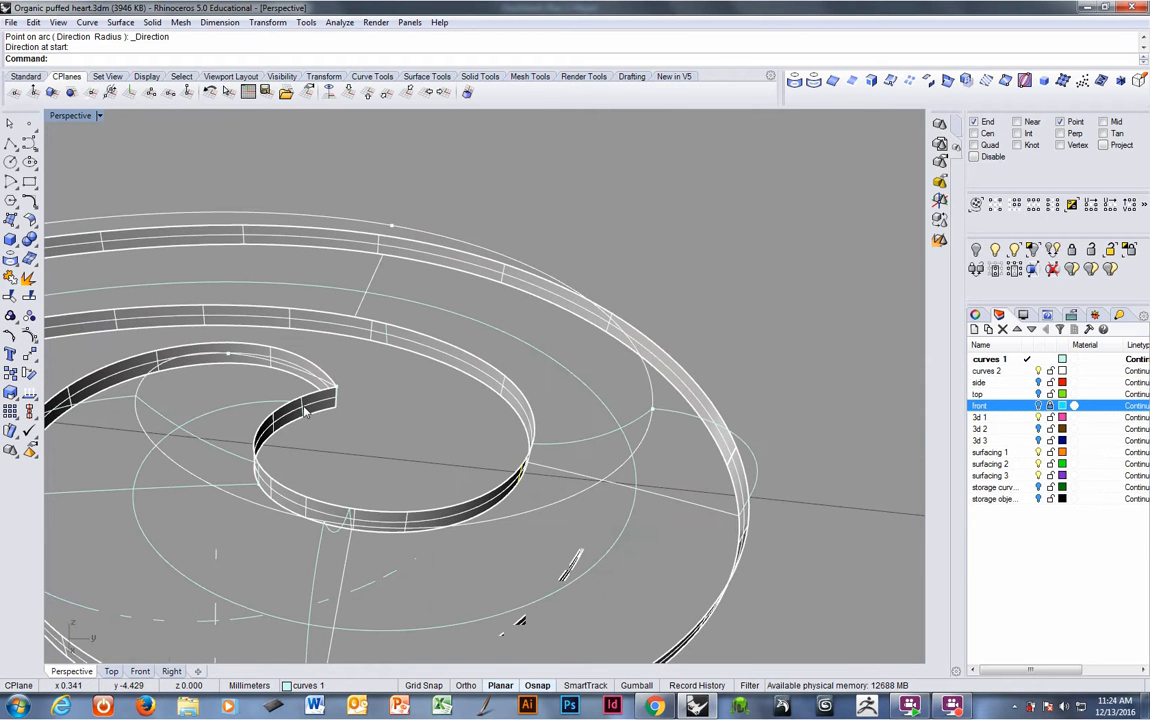
{"action": "left_click", "coordinate": [305, 411]}
{"action": "left_click", "coordinate": [309, 414]}
{"action": "key", "text": "Delete"}
- Delete the stray points and the leftover curve around the spiral bands
{"action": "right_click_drag", "start_coordinate": [398, 405], "coordinate": [253, 183]}
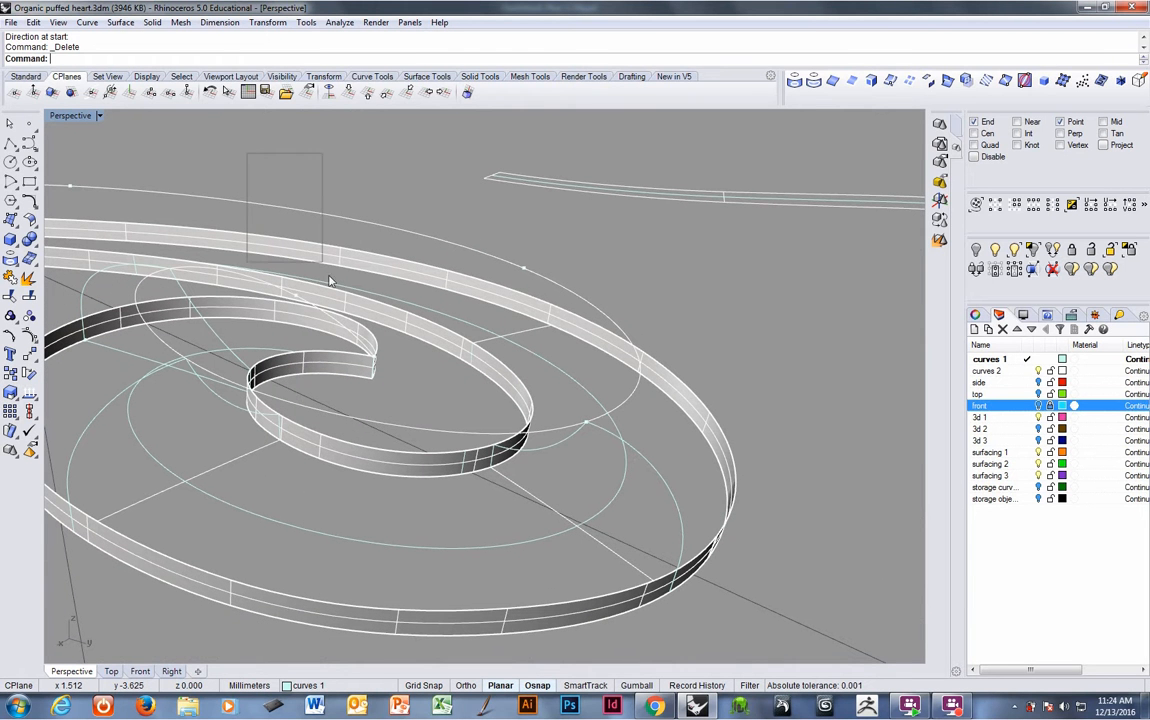
{"action": "left_click_drag", "start_coordinate": [330, 280], "coordinate": [344, 286]}
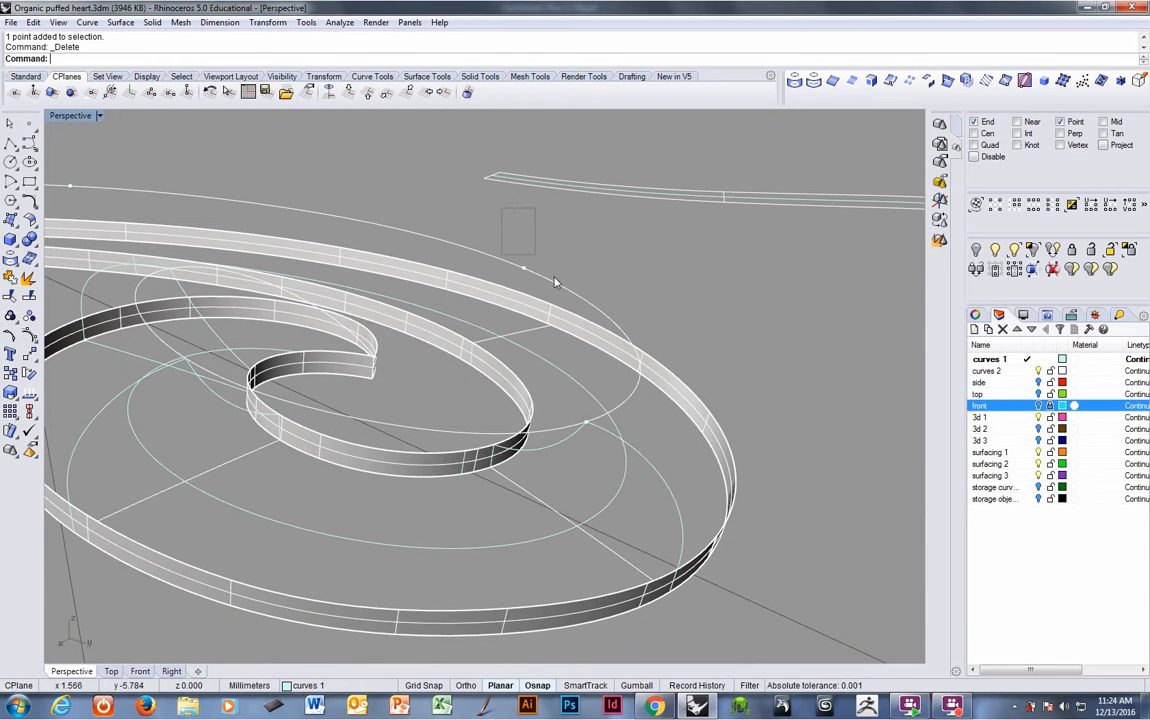
{"action": "right_click_drag", "start_coordinate": [116, 220], "coordinate": [193, 200]}
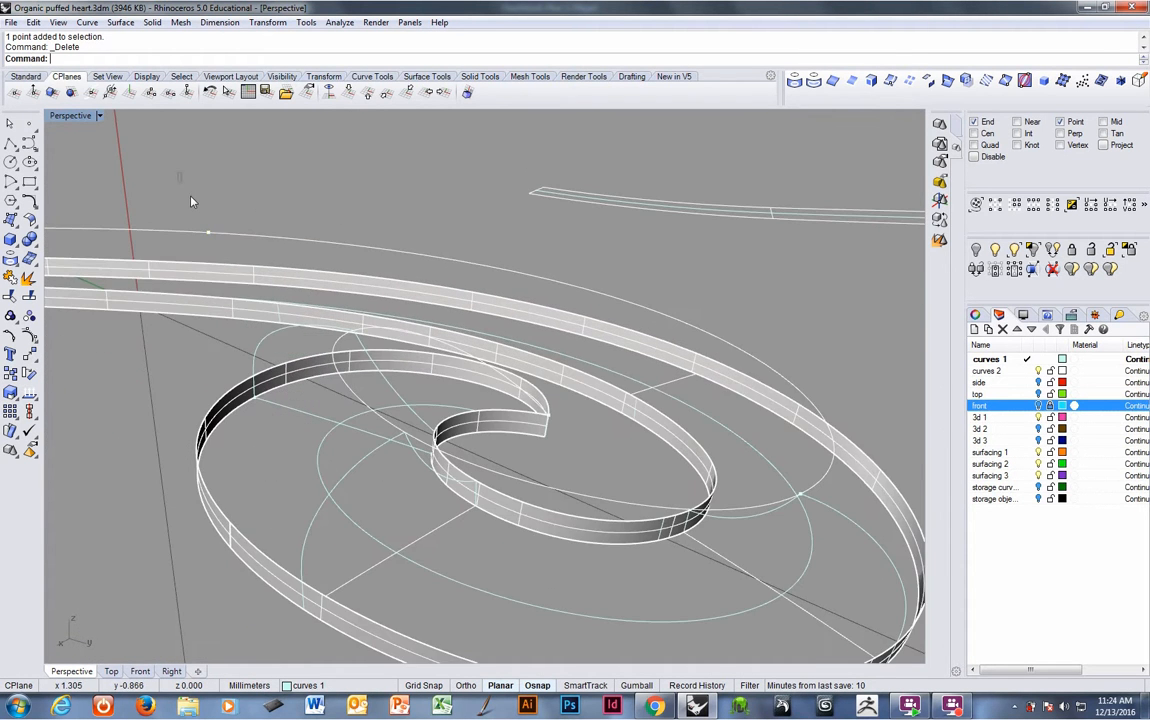
{"action": "left_click", "coordinate": [208, 232]}
{"action": "key", "text": "Delete"}
{"action": "right_click_drag", "start_coordinate": [700, 424], "coordinate": [630, 404]}
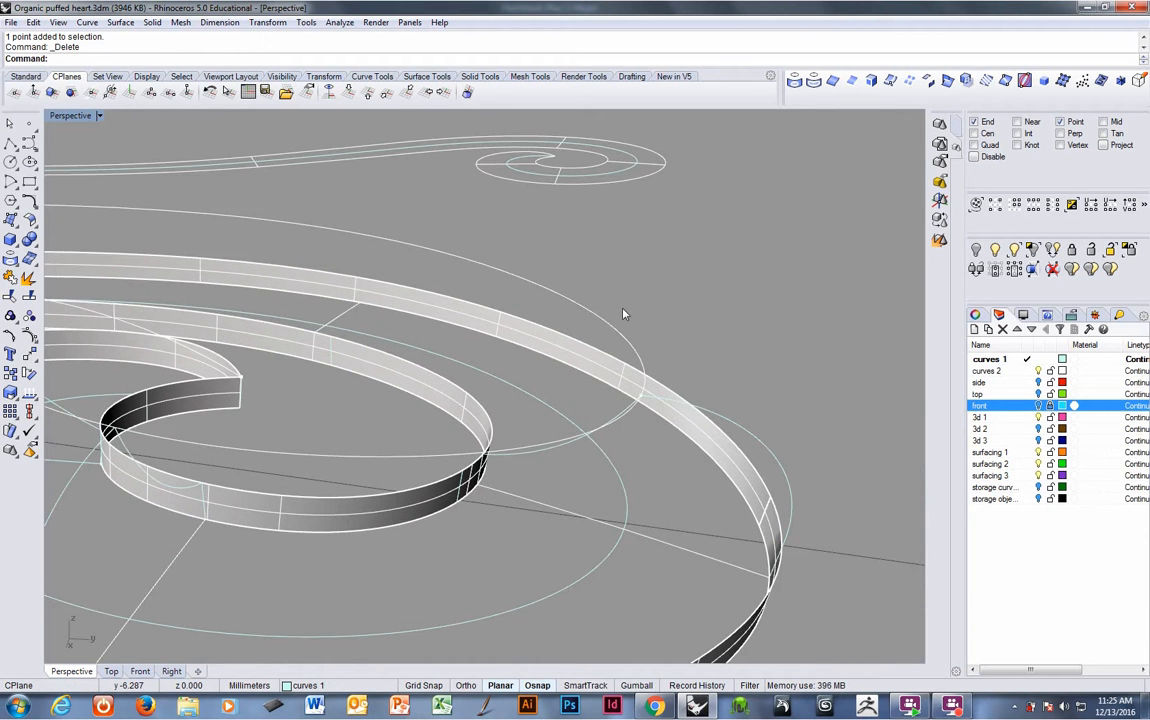
{"action": "right_click_drag", "start_coordinate": [622, 308], "coordinate": [628, 314]}
{"action": "left_click_drag", "start_coordinate": [612, 279], "coordinate": [669, 416]}
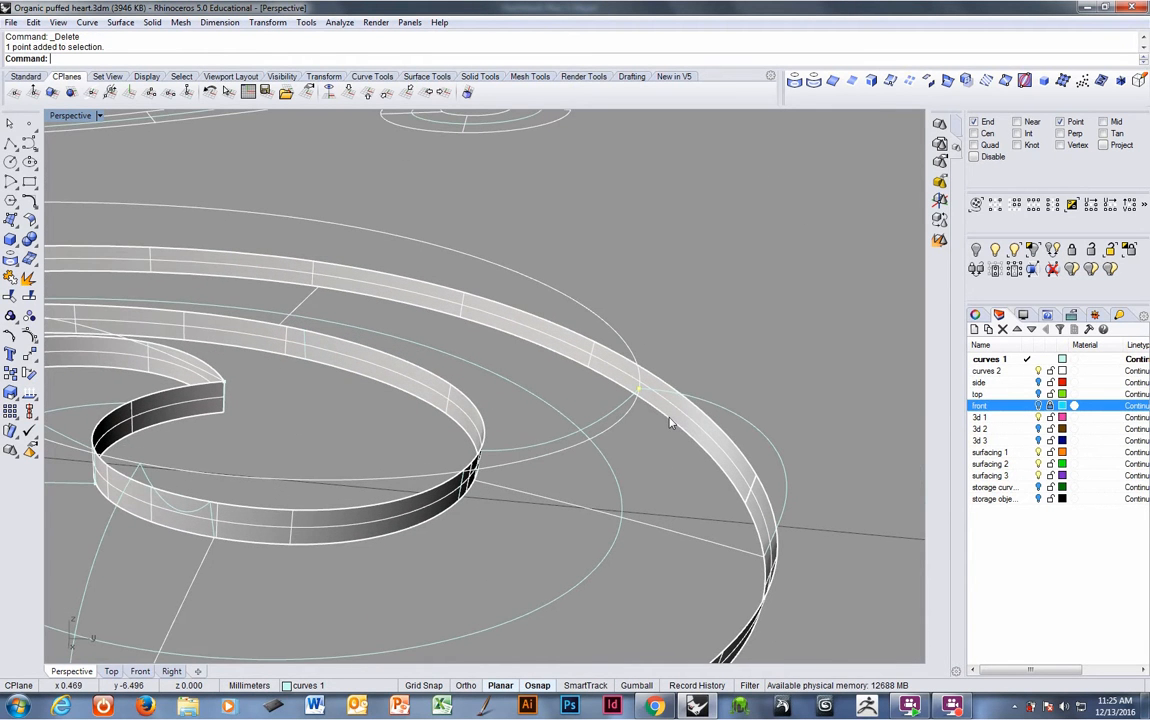
{"action": "key", "text": "Delete"}
{"action": "right_click_drag", "start_coordinate": [672, 420], "coordinate": [602, 454]}
{"action": "left_click", "coordinate": [490, 482]}
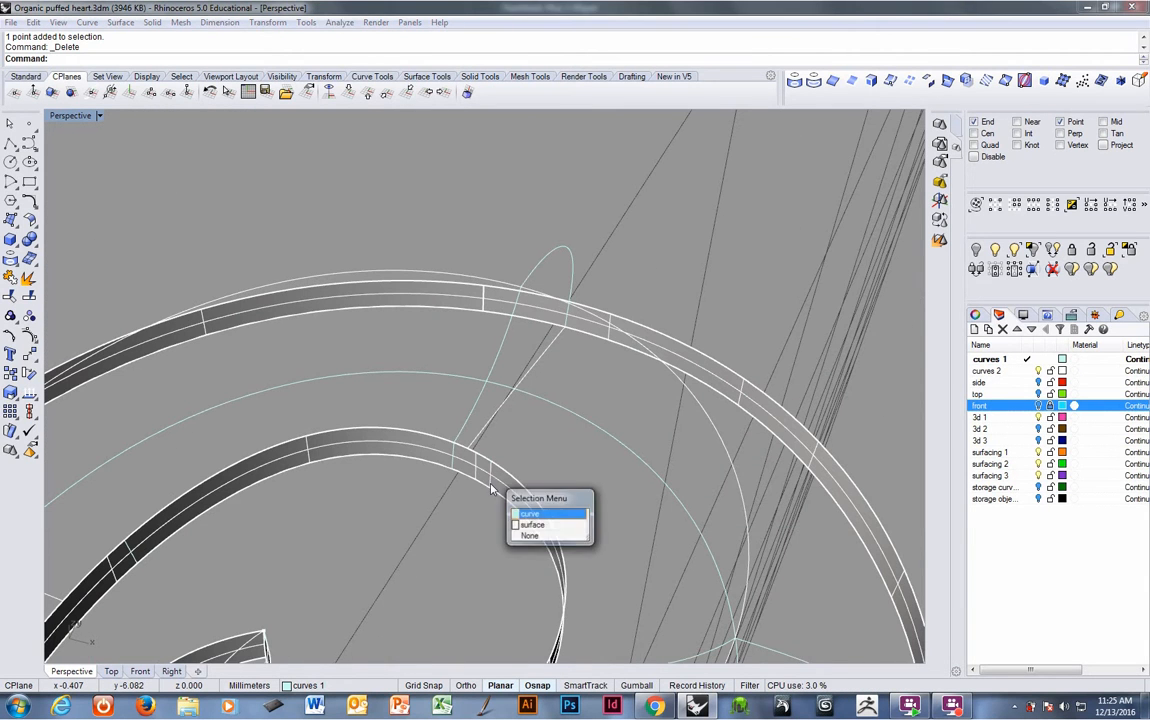
{"action": "left_click", "coordinate": [490, 482]}
{"action": "key", "text": "Delete"}
- Delete the straight radial curve together with a duplicate outer band surface
{"action": "right_click_drag", "start_coordinate": [667, 456], "coordinate": [553, 409]}
{"action": "scroll", "coordinate": [511, 406], "scroll_direction": "down", "scroll_amount": 3}
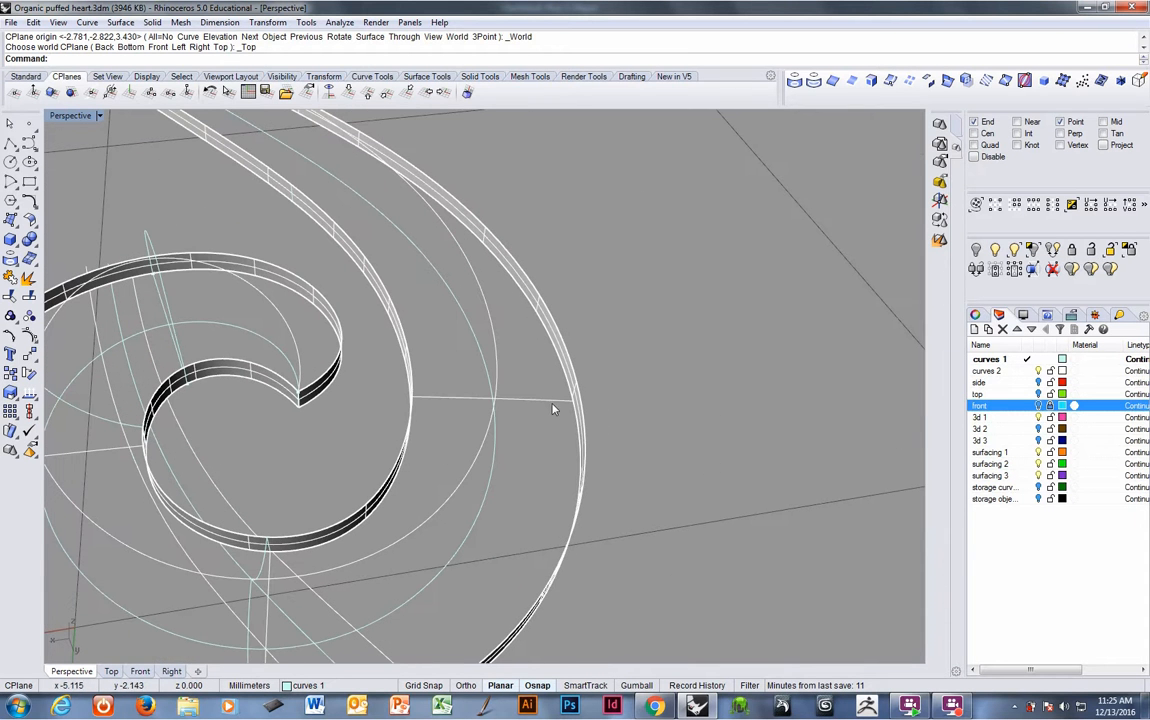
{"action": "left_click", "coordinate": [570, 374]}
{"action": "right_click", "coordinate": [468, 401]}
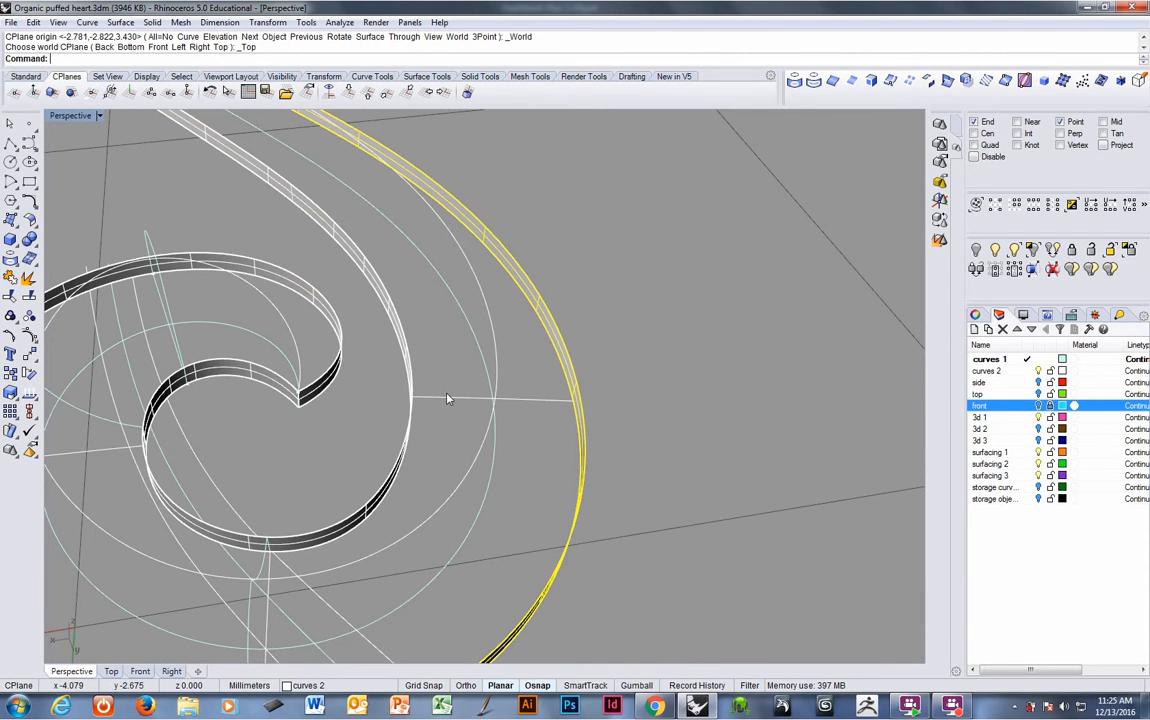
{"action": "left_click", "coordinate": [447, 401]}
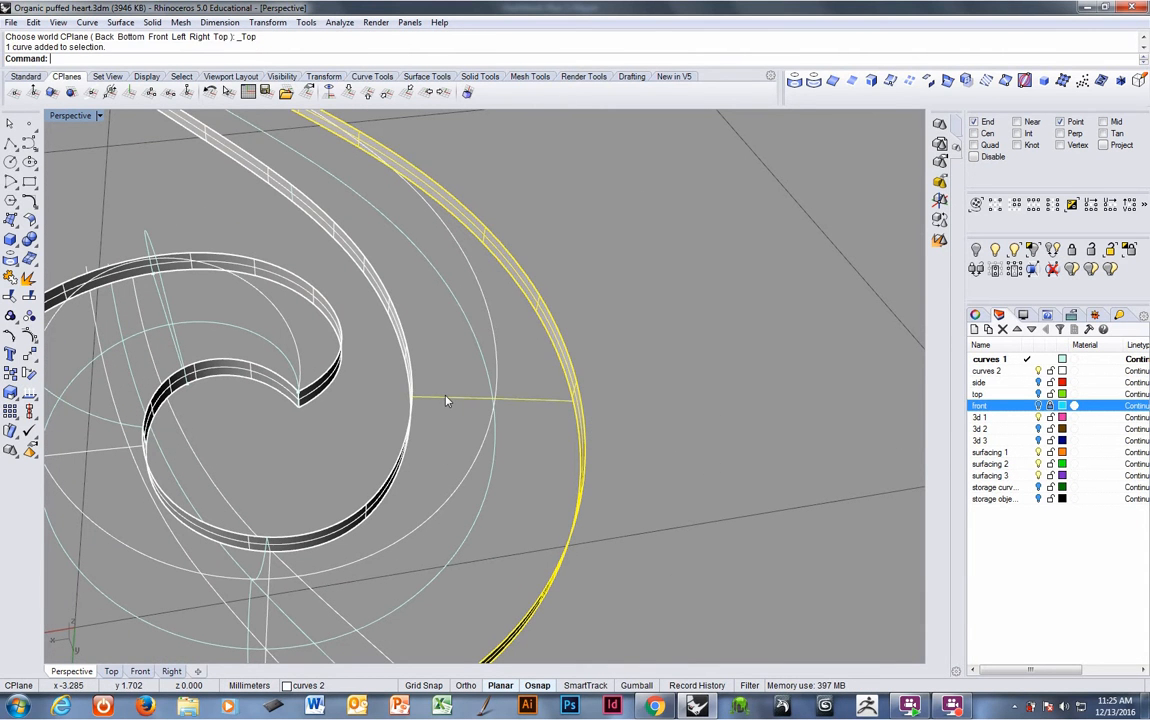
{"action": "left_click", "coordinate": [569, 377]}
{"action": "key", "text": "Down"}
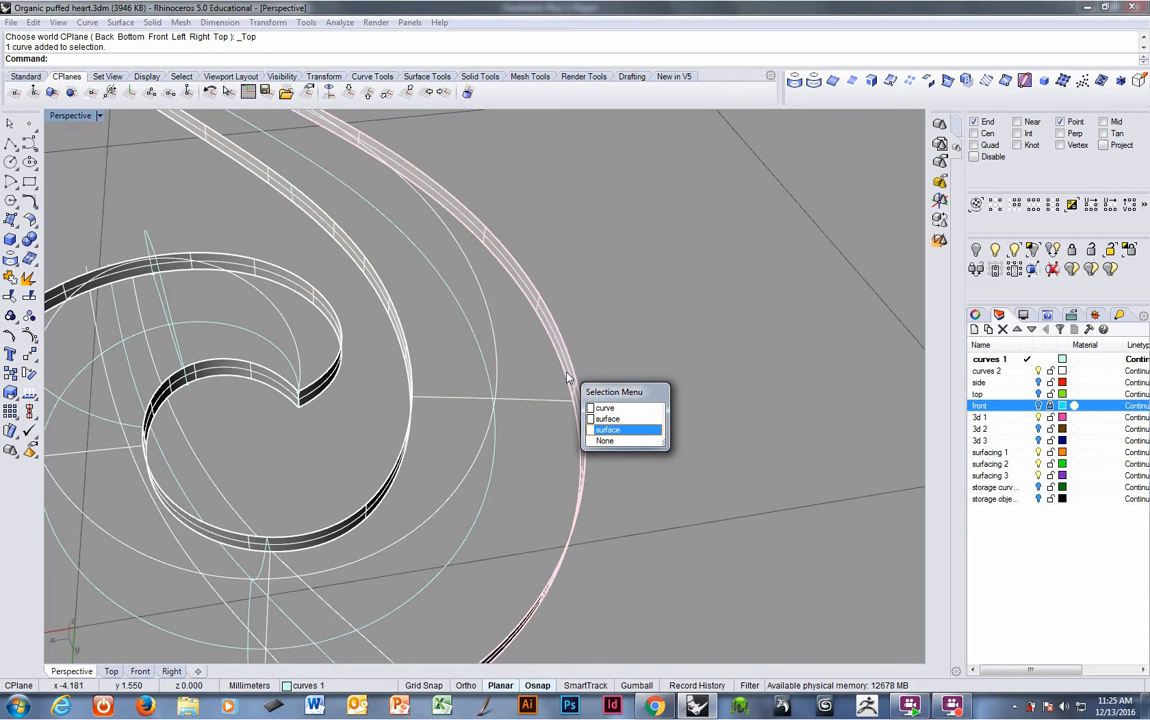
{"action": "key", "text": "Return"}
{"action": "scroll", "coordinate": [595, 447], "scroll_direction": "down", "scroll_amount": 5}
{"action": "right_click_drag", "start_coordinate": [595, 447], "coordinate": [606, 442]}
{"action": "key", "text": "Delete"}
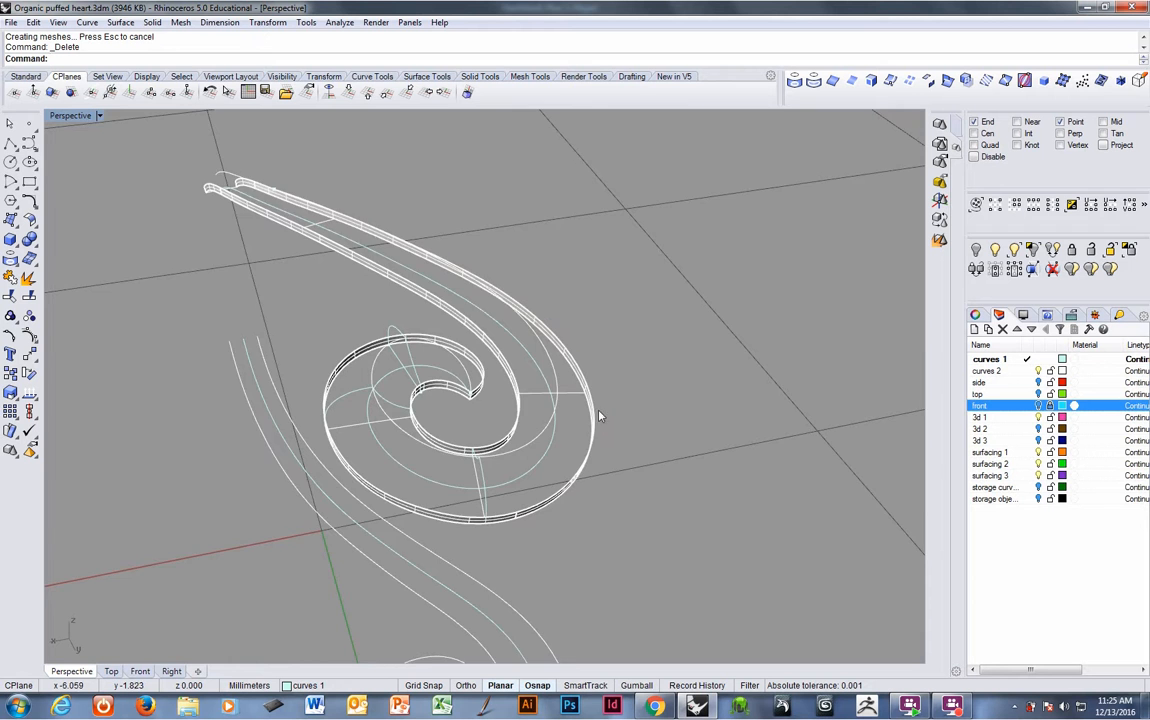
- Select the spiral bands and curves, then create a cutting plane through both ends of the radial line
{"action": "scroll", "coordinate": [593, 320], "scroll_direction": "up", "scroll_amount": 3}
{"action": "scroll", "coordinate": [560, 370], "scroll_direction": "up", "scroll_amount": 3}
{"action": "left_click", "coordinate": [550, 389]}
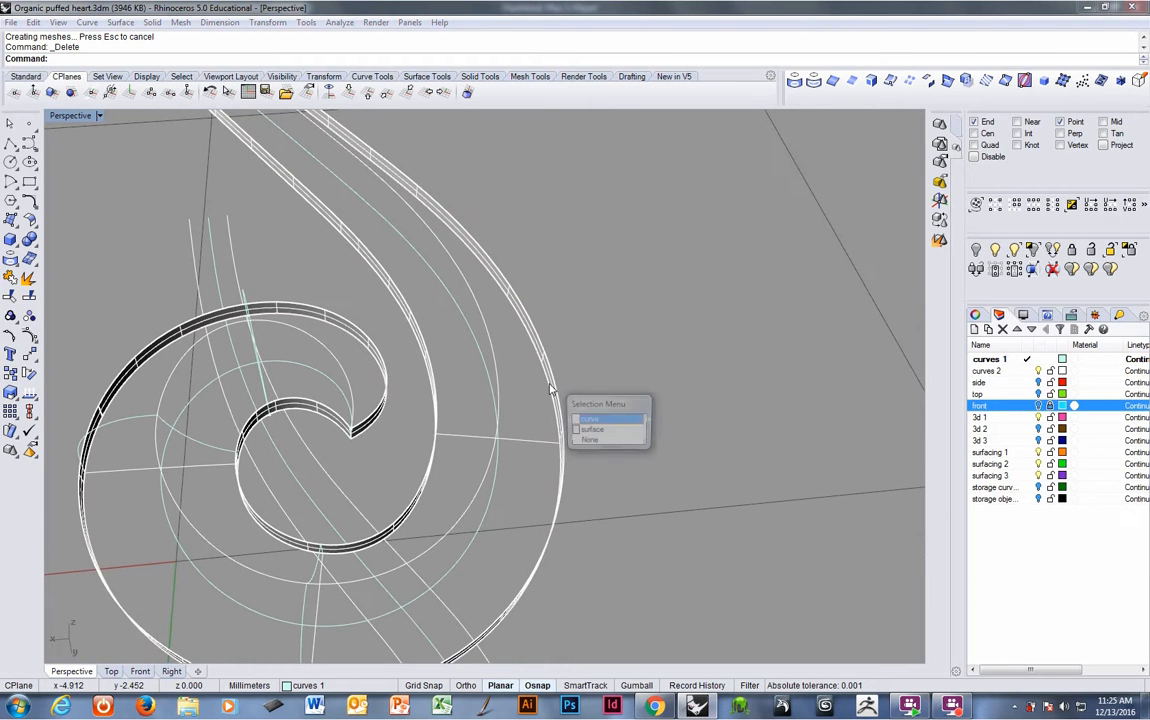
{"action": "left_click", "coordinate": [591, 431]}
{"action": "scroll", "coordinate": [610, 410], "scroll_direction": "up", "scroll_amount": 5}
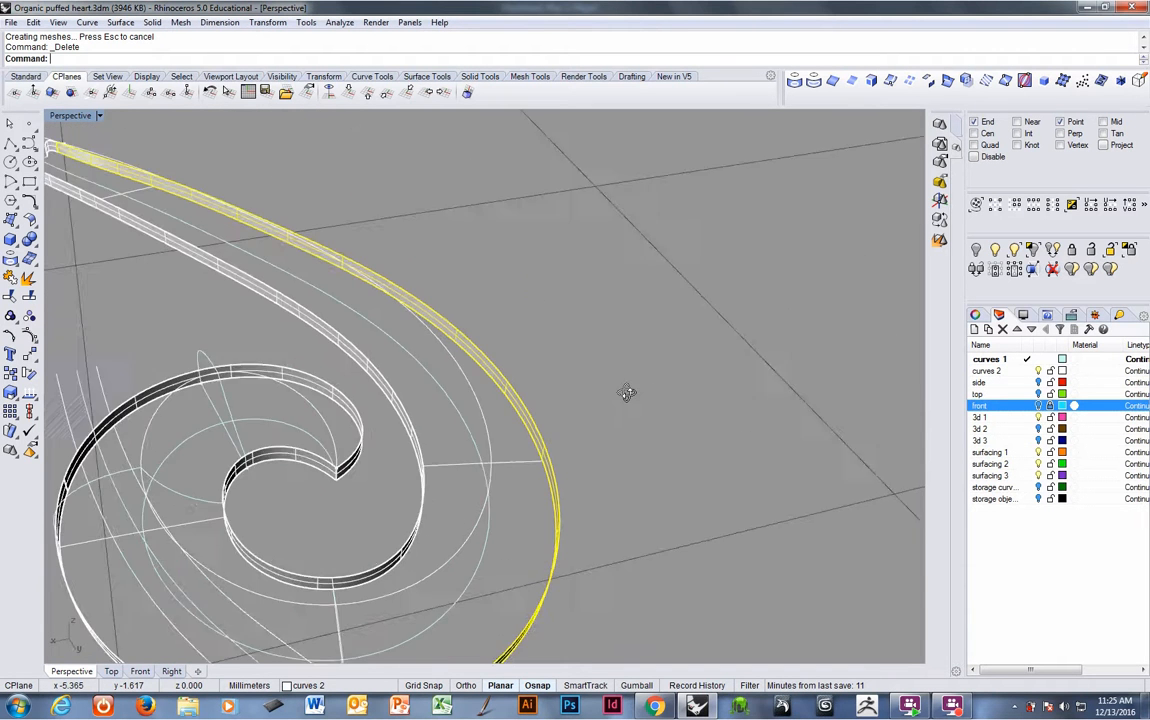
{"action": "left_click", "coordinate": [488, 467], "text": "shift"}
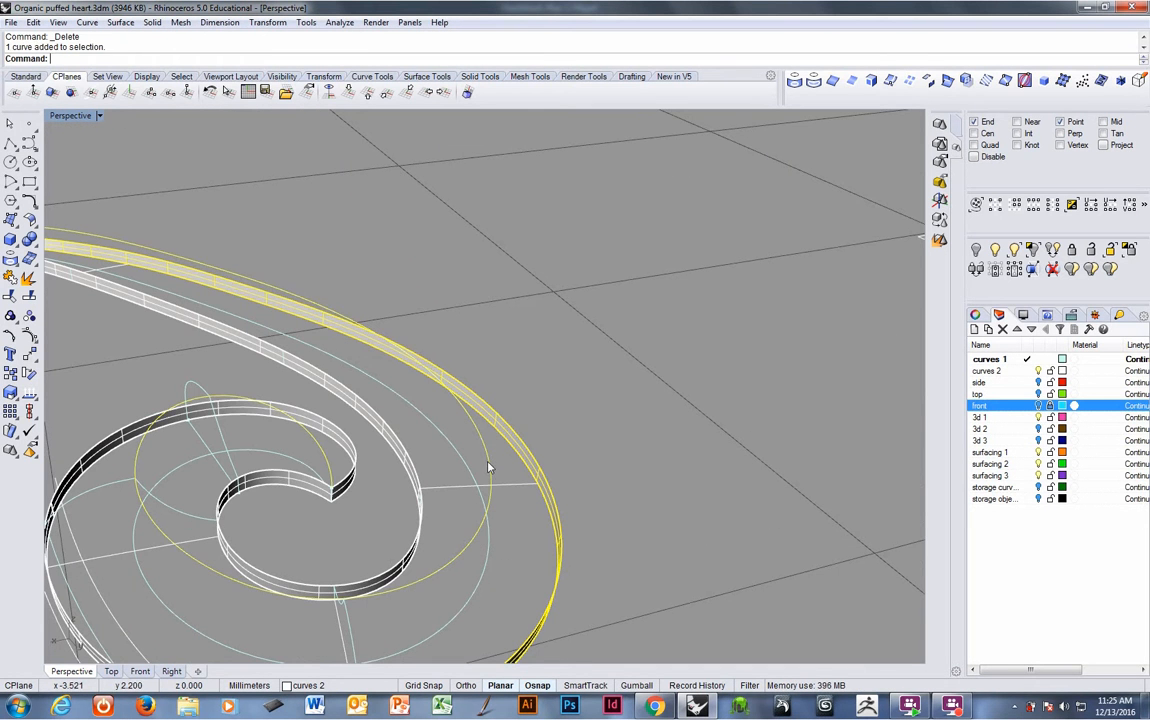
{"action": "left_click", "coordinate": [406, 466], "text": "shift"}
{"action": "right_click_drag", "start_coordinate": [421, 459], "coordinate": [443, 445]}
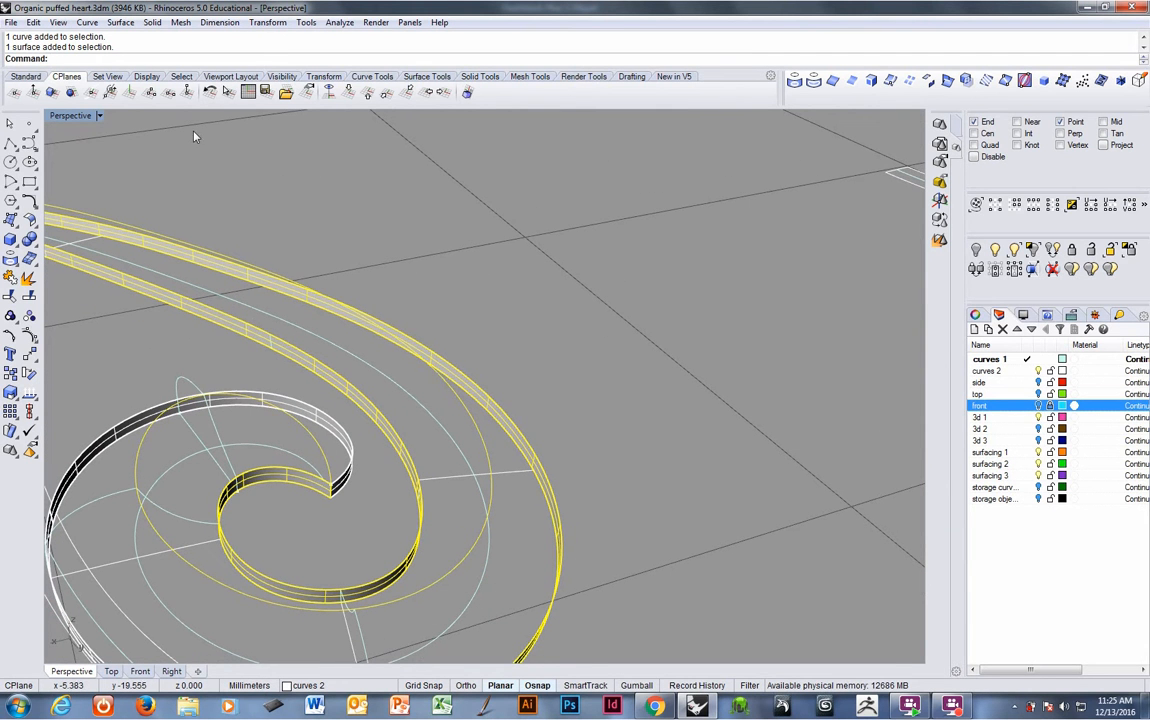
{"action": "left_click", "coordinate": [440, 78]}
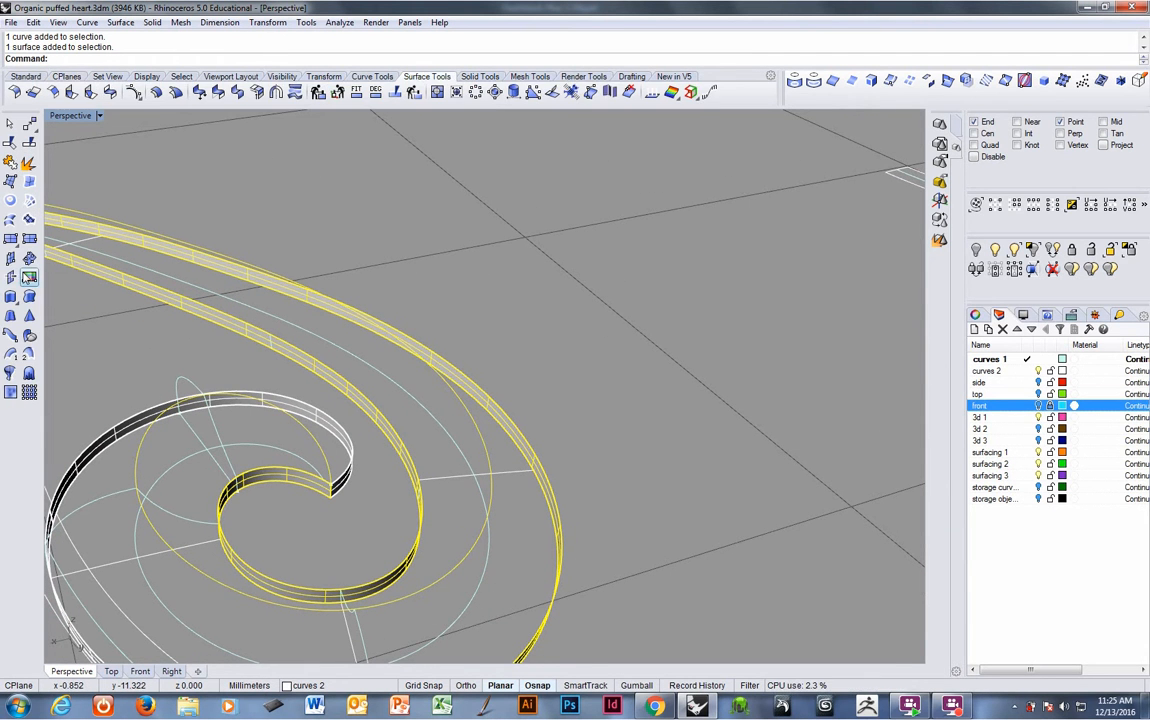
{"action": "left_click", "coordinate": [29, 278]}
{"action": "left_click", "coordinate": [531, 476]}
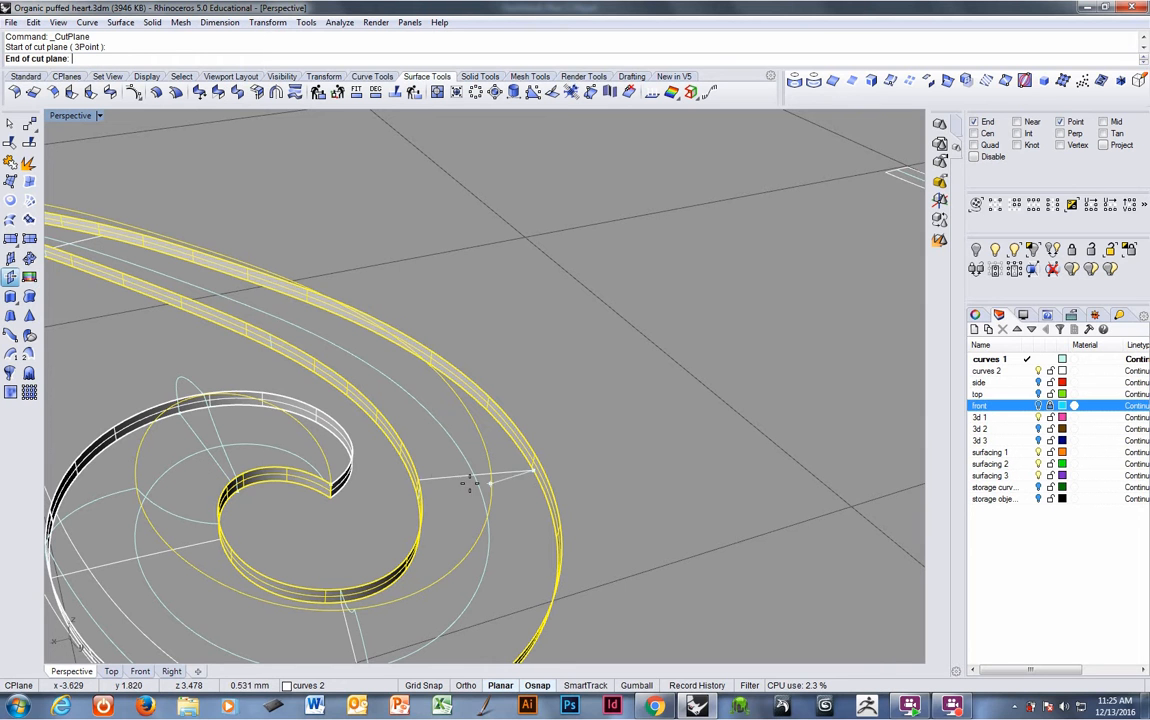
{"action": "left_click", "coordinate": [407, 483]}
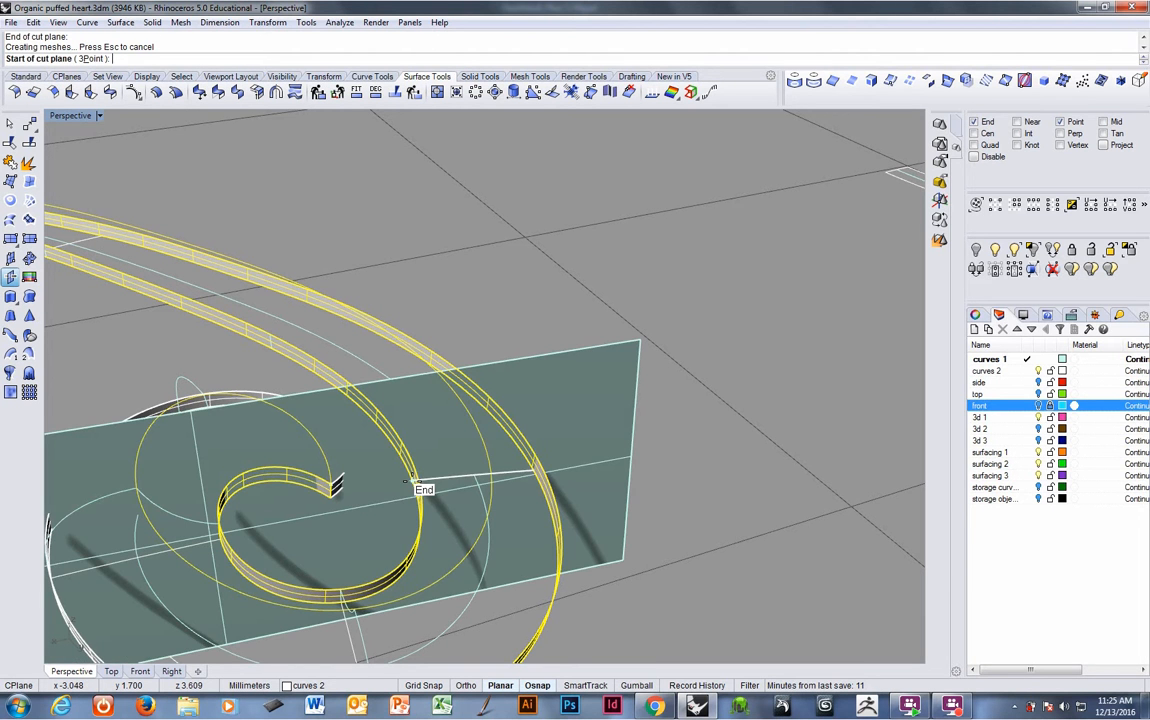
{"action": "right_click", "coordinate": [407, 482]}
{"action": "right_click_drag", "start_coordinate": [412, 482], "coordinate": [521, 487]}
{"action": "left_click", "coordinate": [530, 420]}
{"action": "right_click_drag", "start_coordinate": [530, 420], "coordinate": [703, 392]}
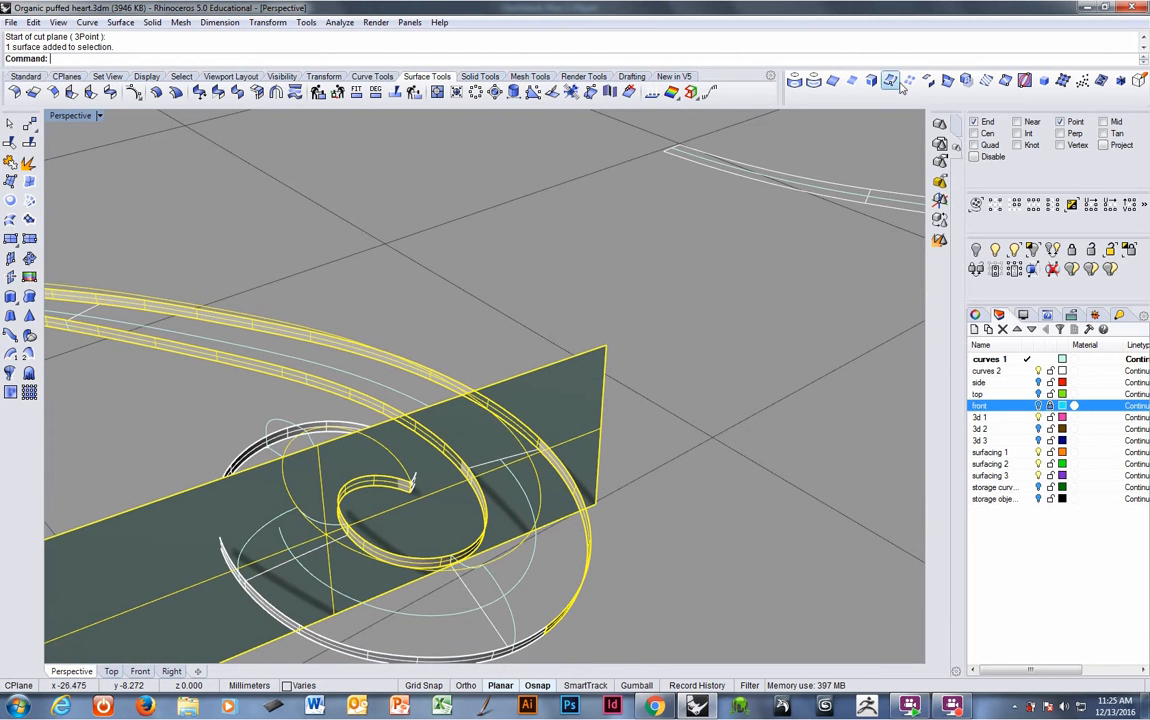
- Intersect the cutting plane with the selected bands and curves, deleting the unneeded intersection points
{"action": "left_click", "coordinate": [945, 82]}
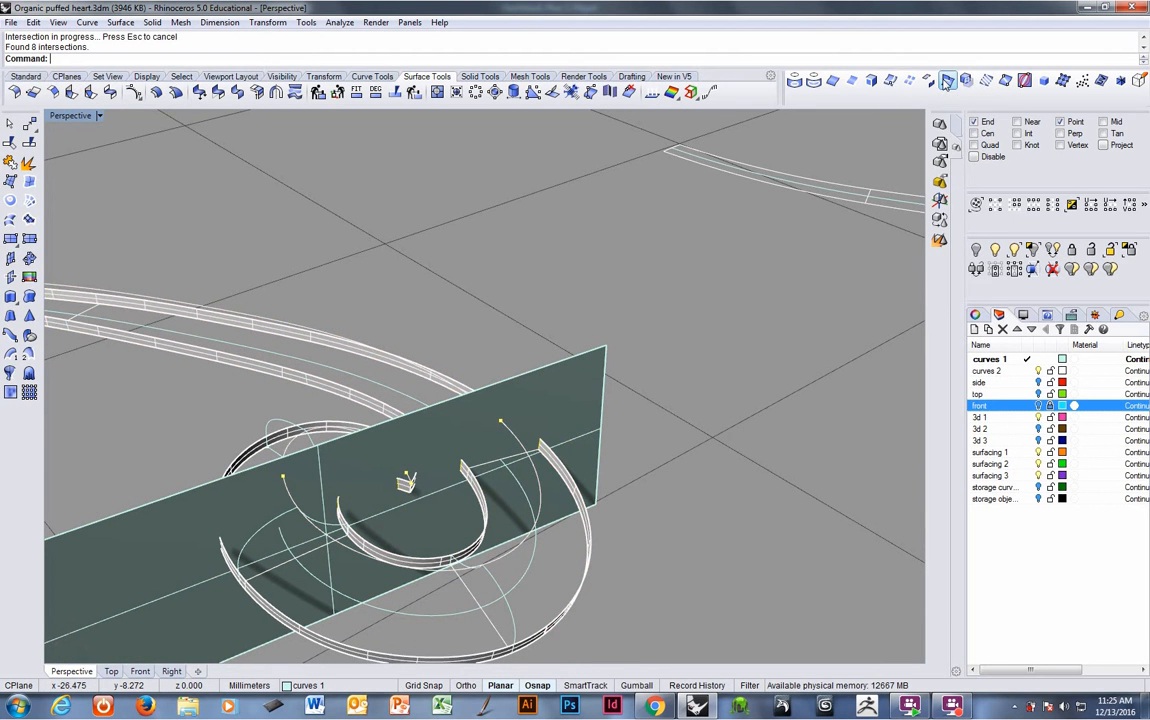
{"action": "right_click_drag", "start_coordinate": [700, 477], "coordinate": [506, 424]}
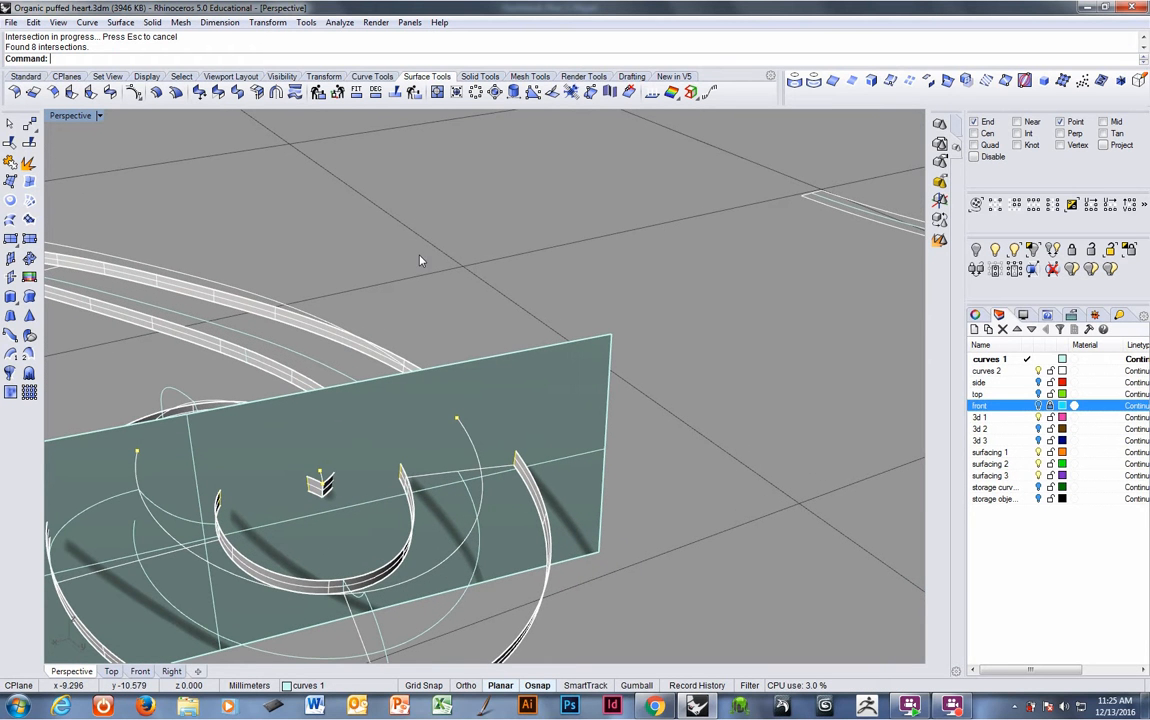
{"action": "key", "text": "Escape"}
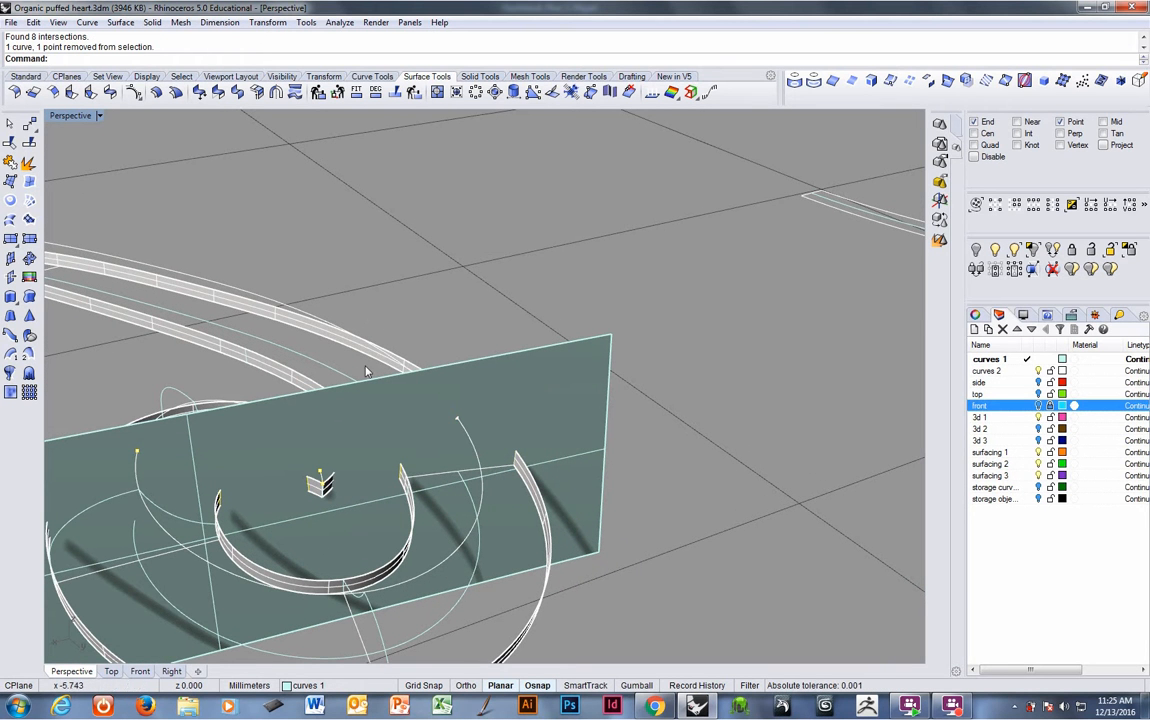
{"action": "key", "text": "Escape"}
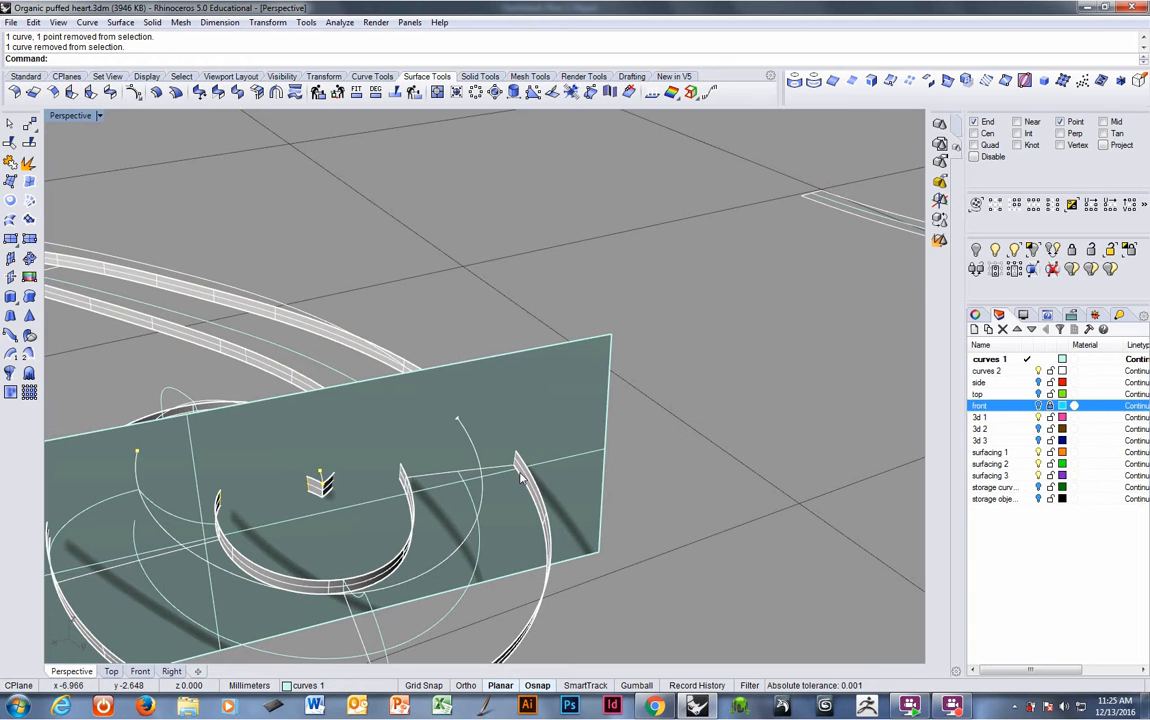
{"action": "key", "text": "Delete"}
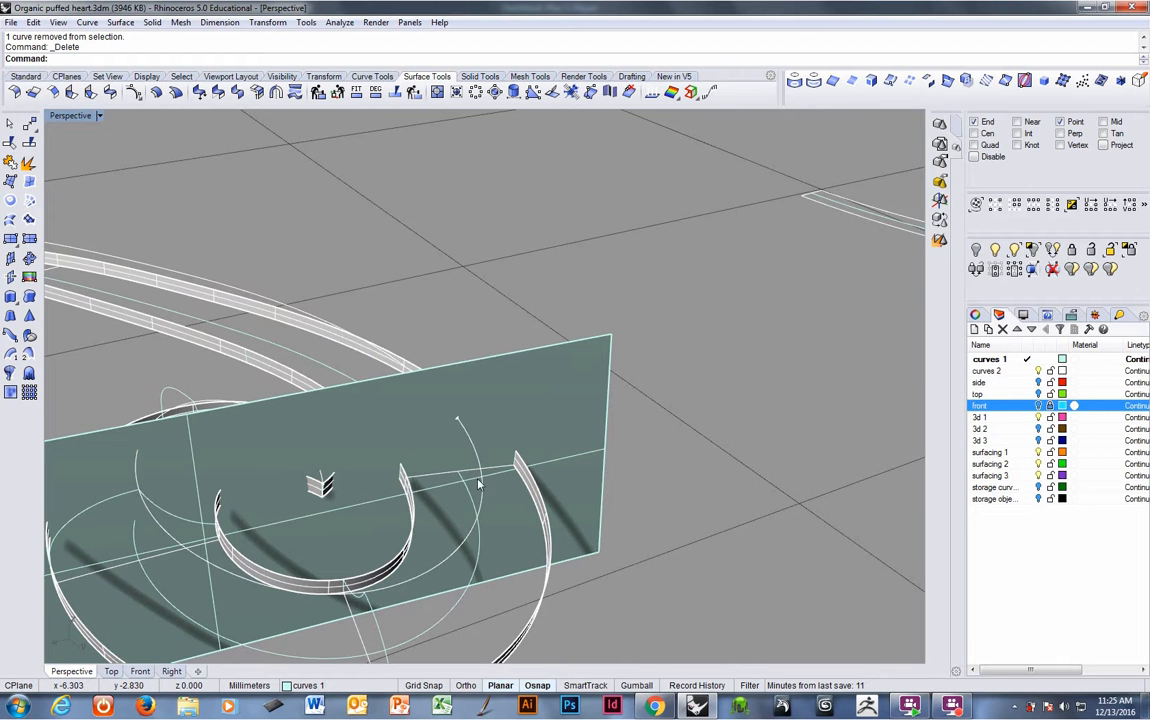
- Set the construction plane to the new cutting plane and hide the plane
{"action": "right_click_drag", "start_coordinate": [478, 485], "coordinate": [529, 431]}
{"action": "left_click", "coordinate": [529, 431]}
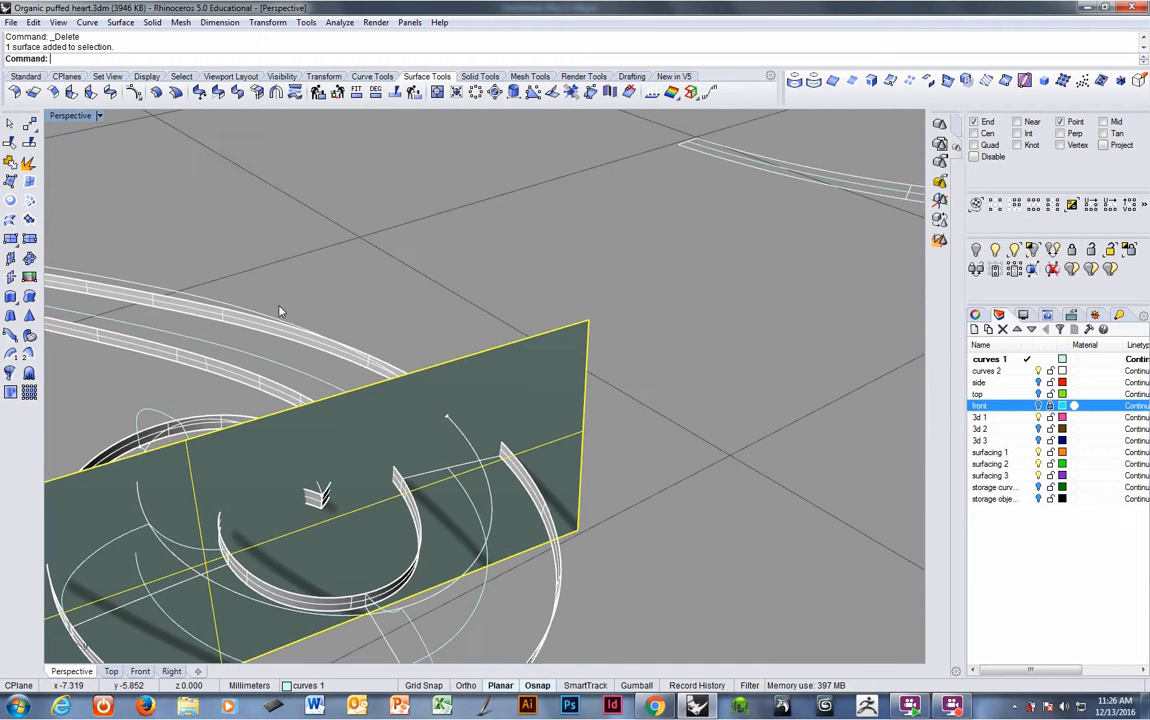
{"action": "left_click", "coordinate": [68, 77]}
{"action": "left_click", "coordinate": [54, 92]}
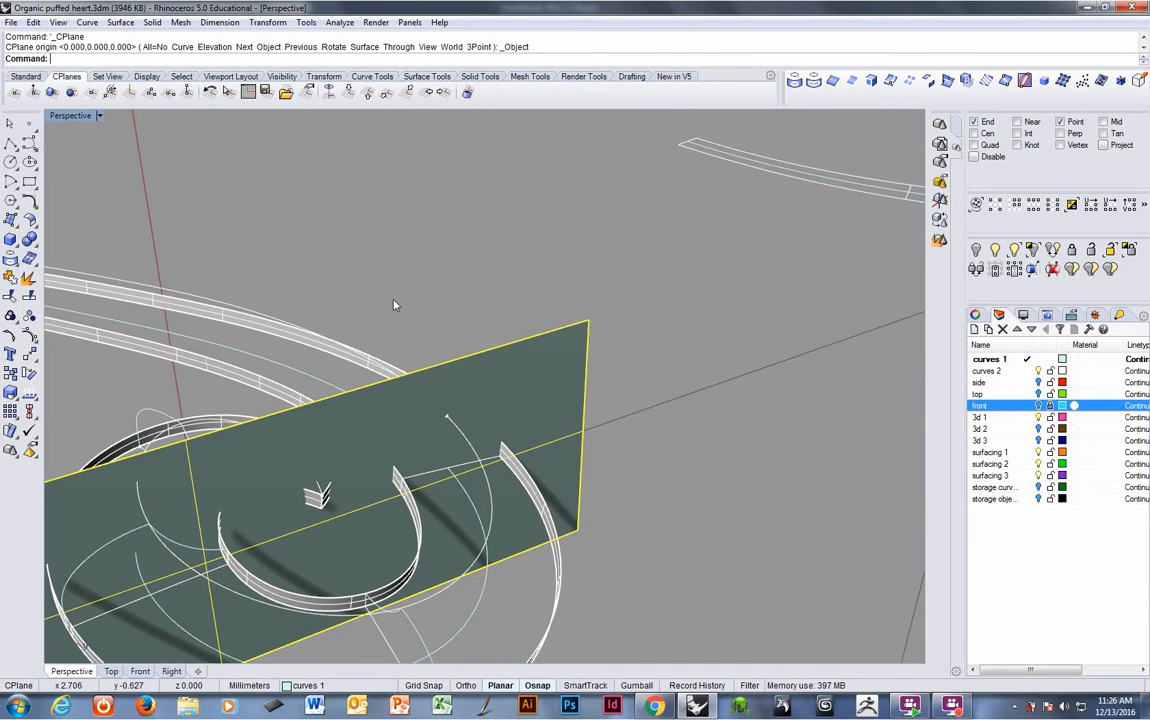
{"action": "right_click_drag", "start_coordinate": [600, 375], "coordinate": [682, 398]}
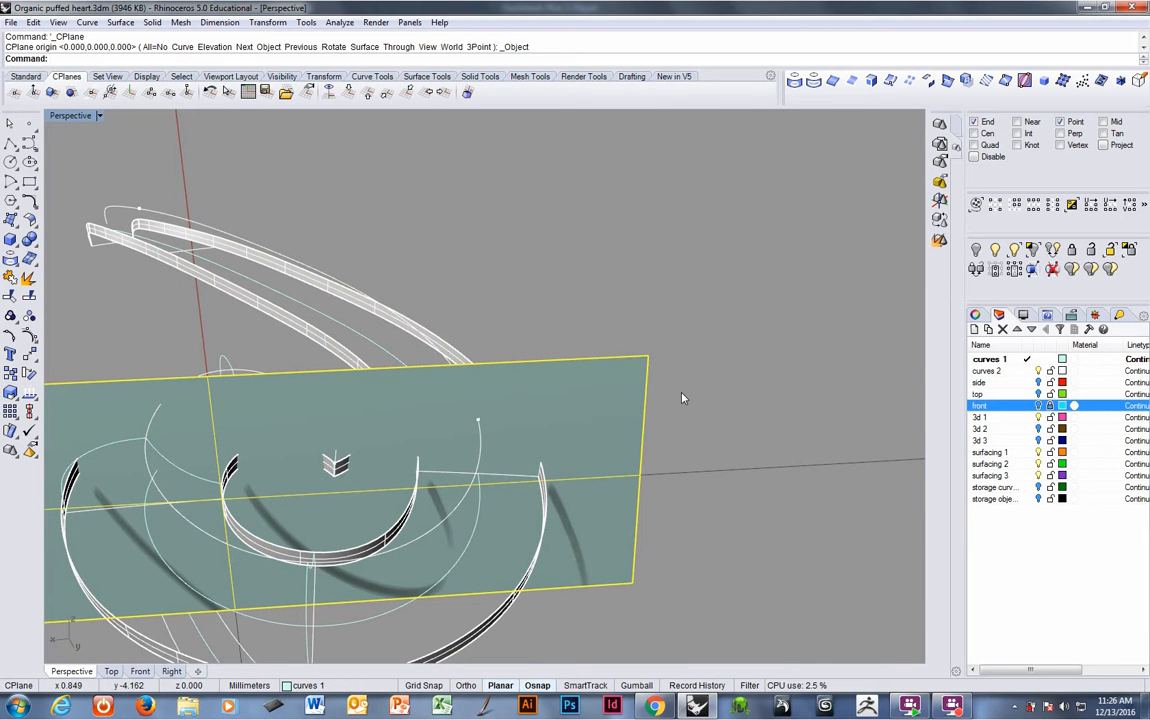
{"action": "key", "text": "ctrl+h"}
{"action": "scroll", "coordinate": [505, 430], "scroll_direction": "up", "scroll_amount": 5}
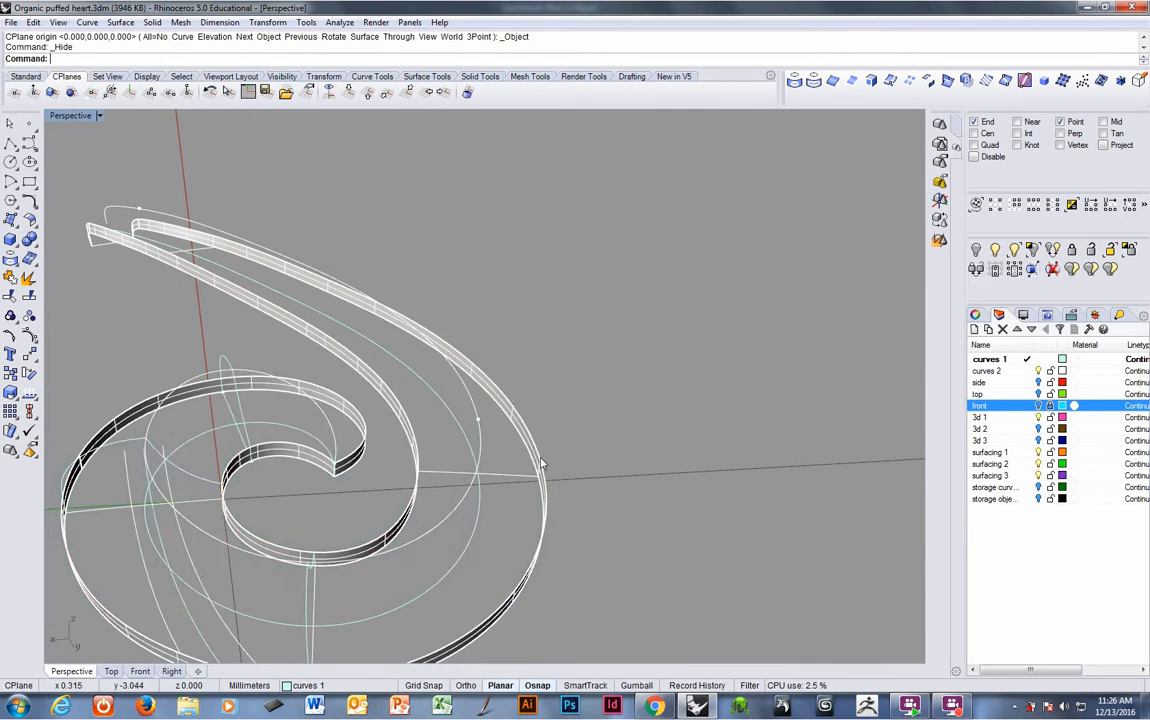
- Unhide the cutting plane to re-examine it against the bands, then hide it again
{"action": "key", "text": "ctrl+z"}
{"action": "scroll", "coordinate": [500, 430], "scroll_direction": "down", "scroll_amount": 3}
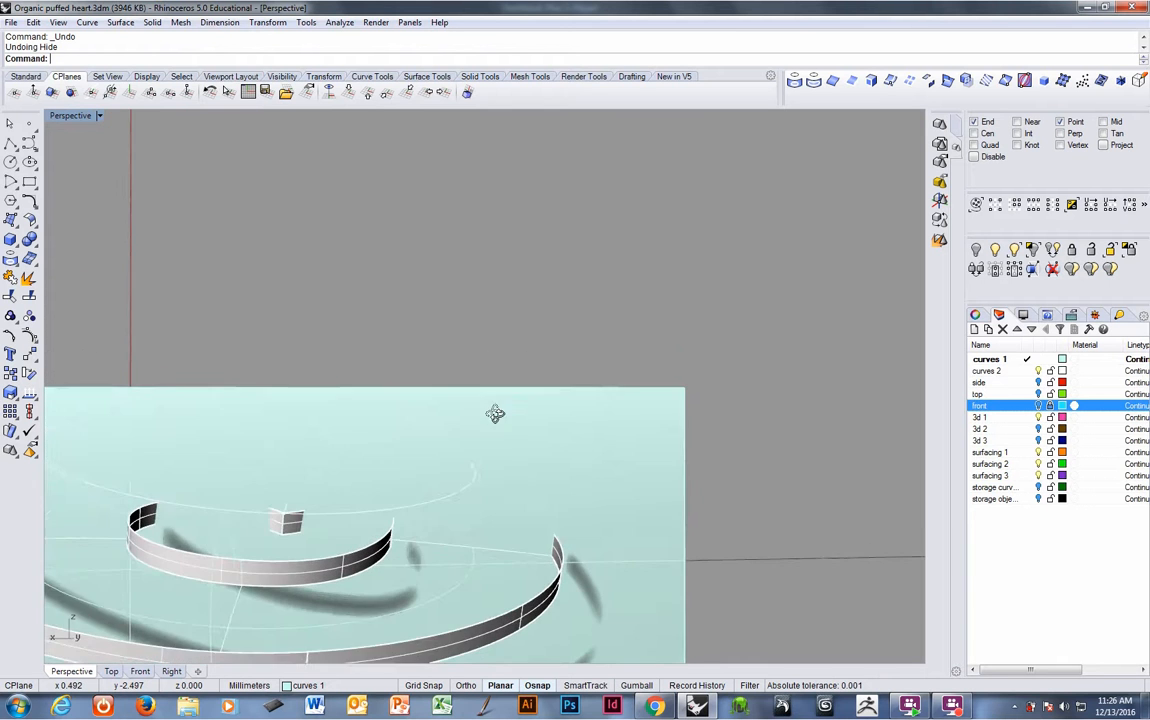
{"action": "scroll", "coordinate": [500, 437], "scroll_direction": "up", "scroll_amount": 5}
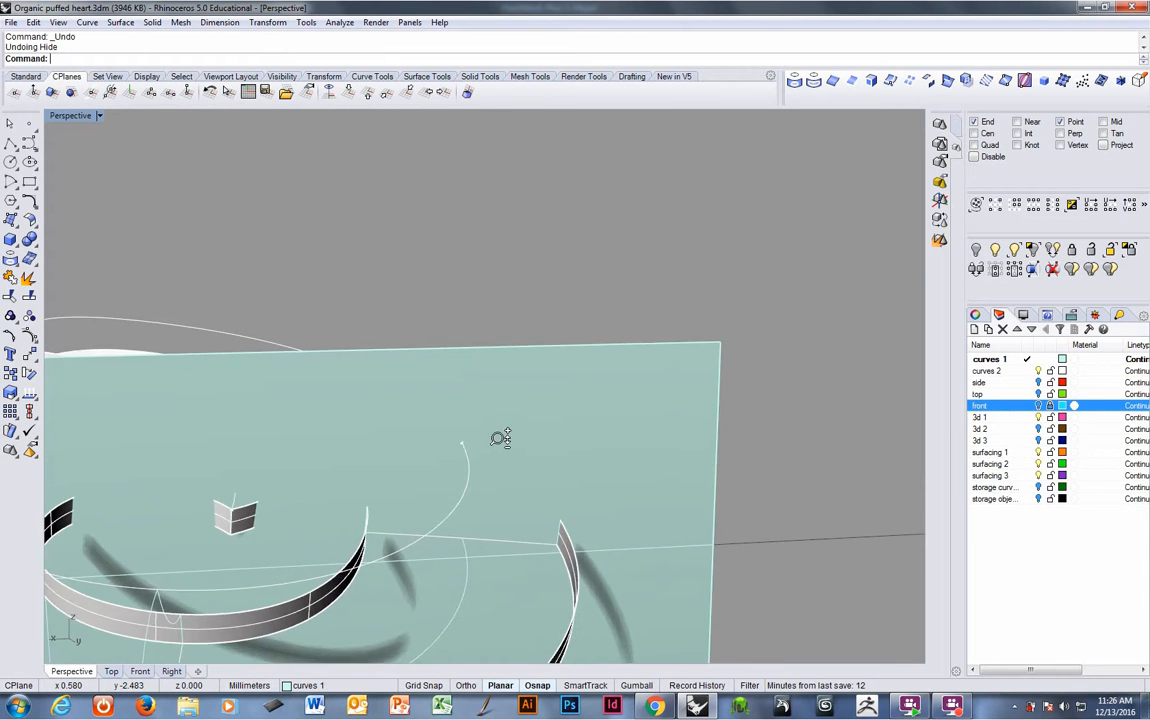
{"action": "right_click_drag", "start_coordinate": [523, 427], "coordinate": [578, 477]}
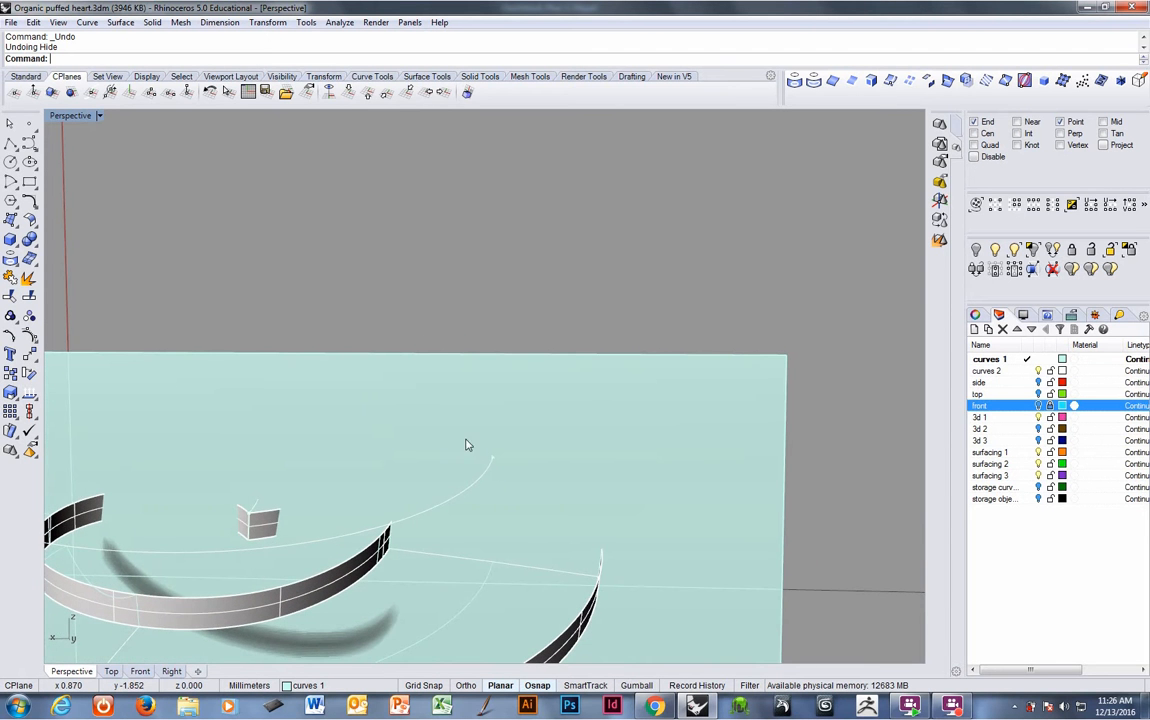
{"action": "mouse_move", "coordinate": [465, 444]}
{"action": "right_mouse_down"}
{"action": "mouse_move", "coordinate": [489, 481]}
{"action": "mouse_move", "coordinate": [513, 426]}
{"action": "mouse_move", "coordinate": [517, 435]}
{"action": "right_mouse_up"}
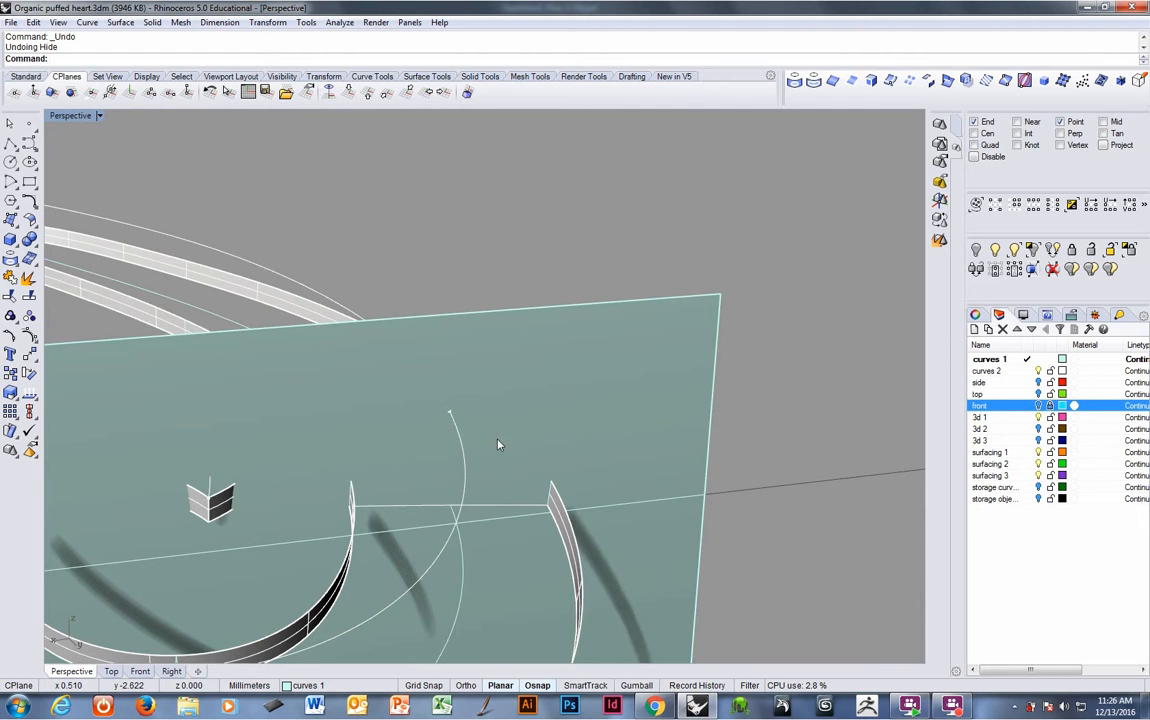
{"action": "right_click_drag", "start_coordinate": [479, 482], "coordinate": [517, 499]}
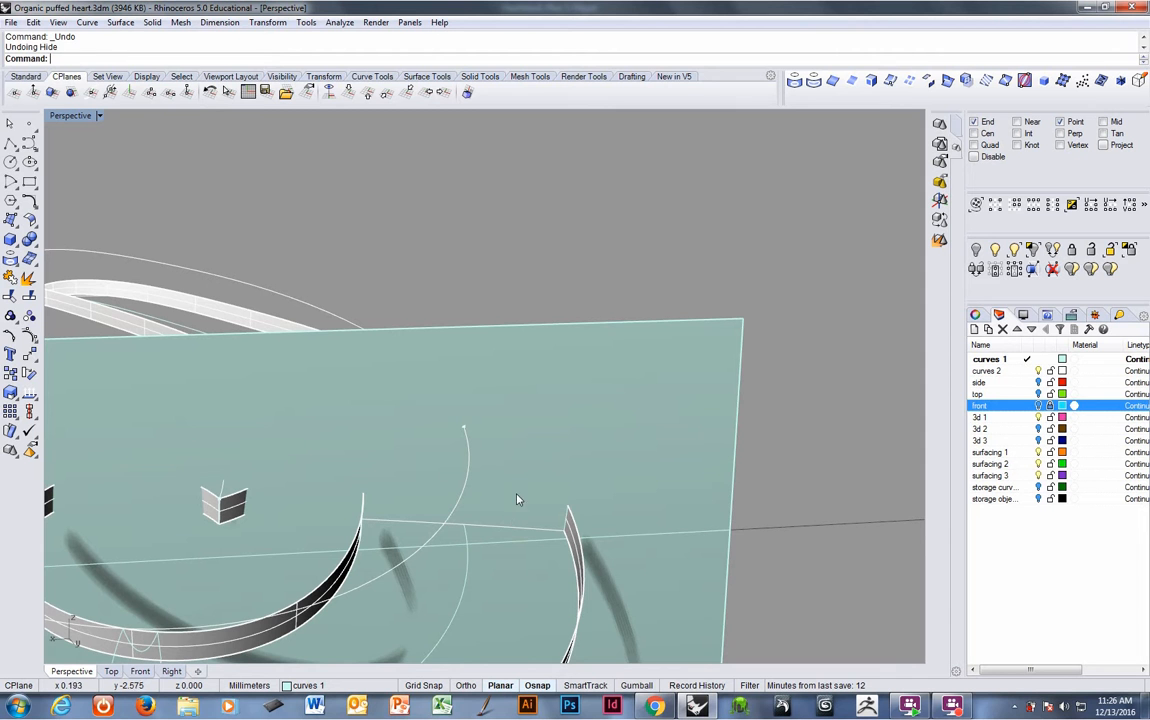
{"action": "left_click", "coordinate": [518, 492]}
{"action": "key", "text": "ctrl+h"}
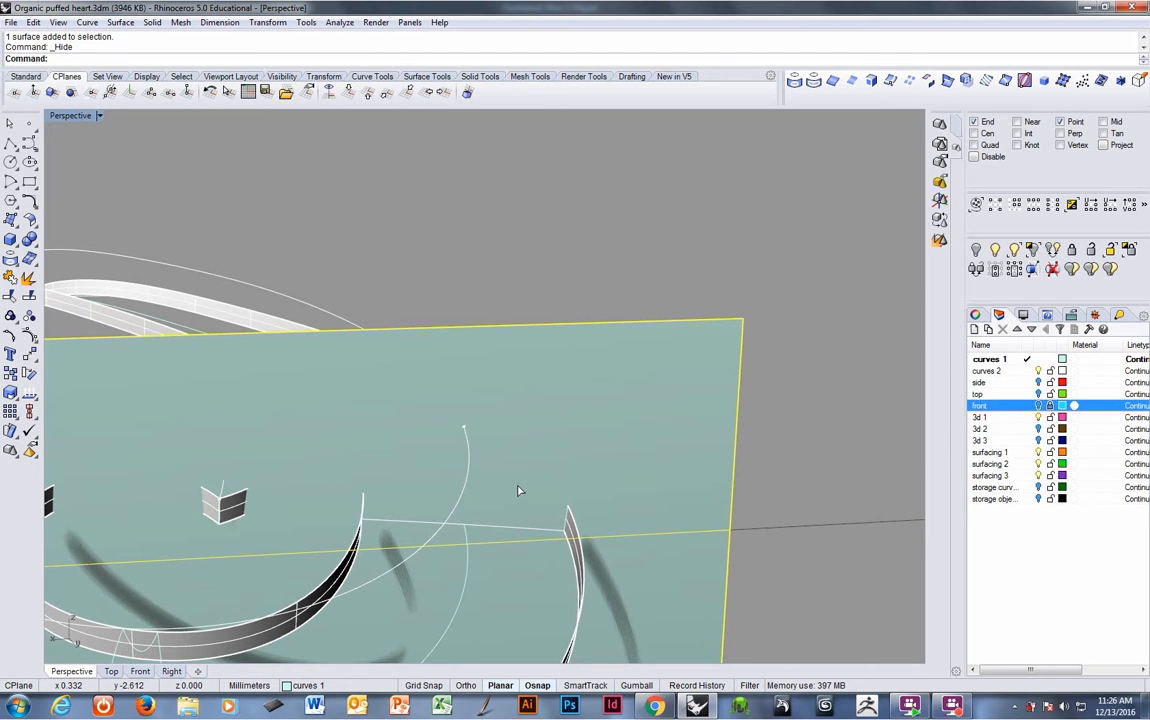
- Copy the radial line from its outer end up to the intersection point on the upper band curve
{"action": "left_click", "coordinate": [513, 528]}
{"action": "right_click_drag", "start_coordinate": [513, 531], "coordinate": [458, 468]}
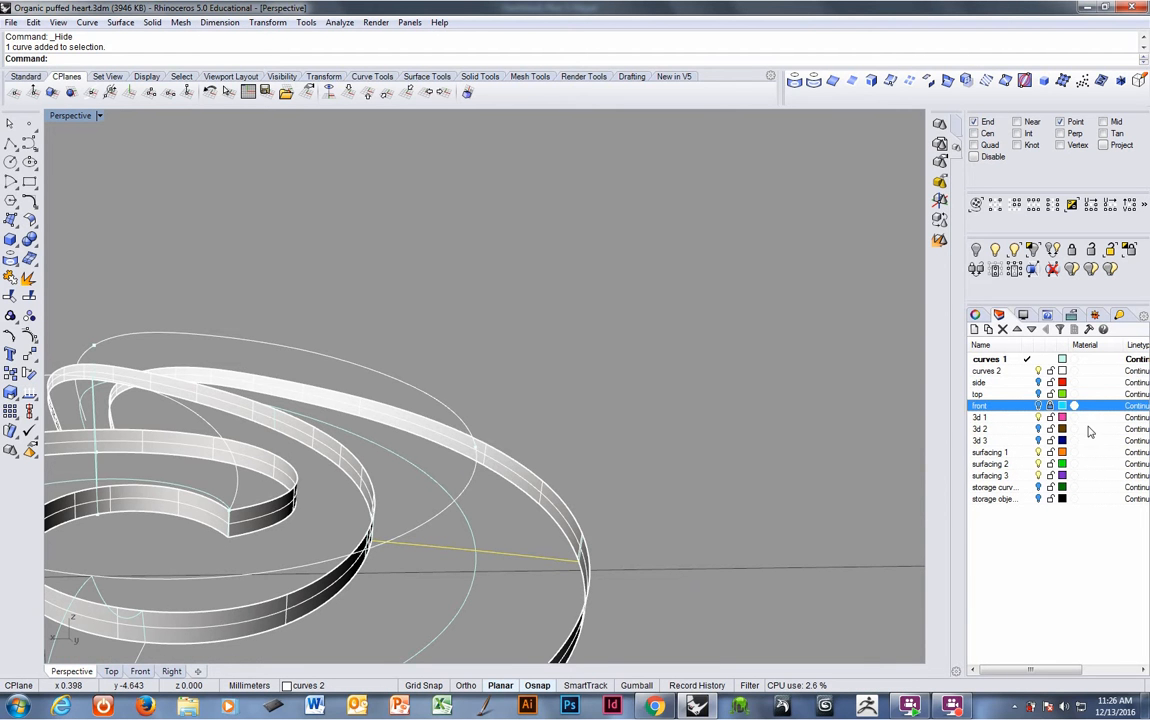
{"action": "left_click", "coordinate": [1038, 383]}
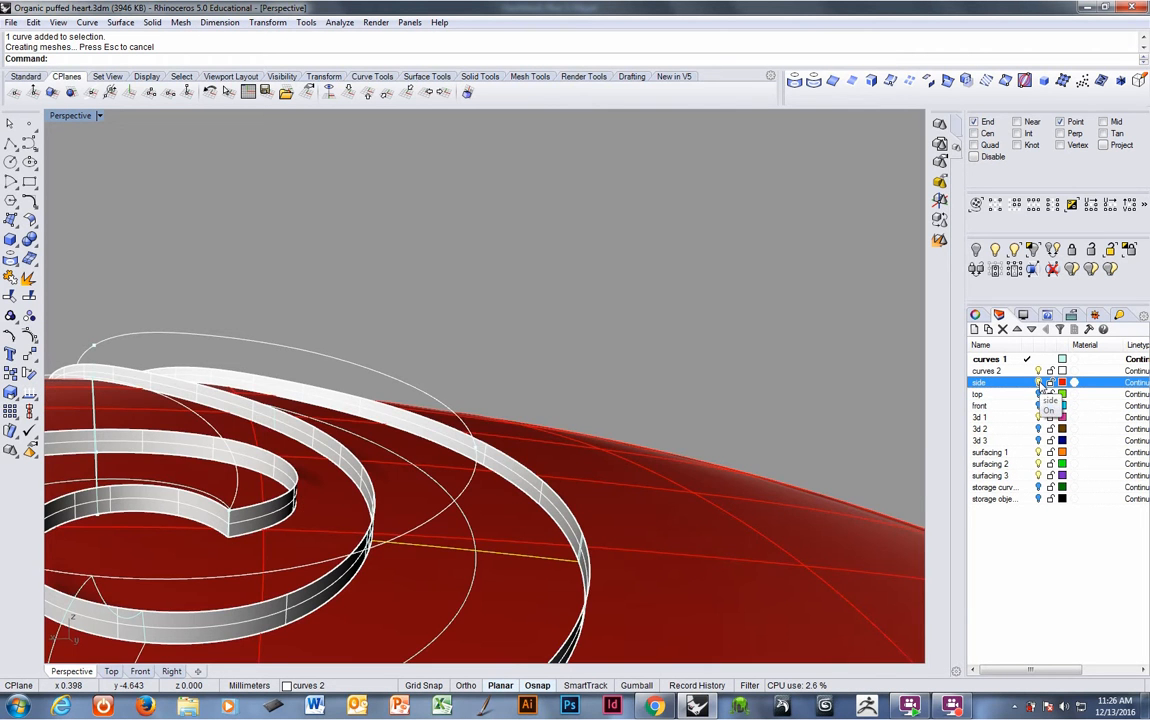
{"action": "left_click", "coordinate": [1039, 383]}
{"action": "right_click_drag", "start_coordinate": [640, 503], "coordinate": [463, 541]}
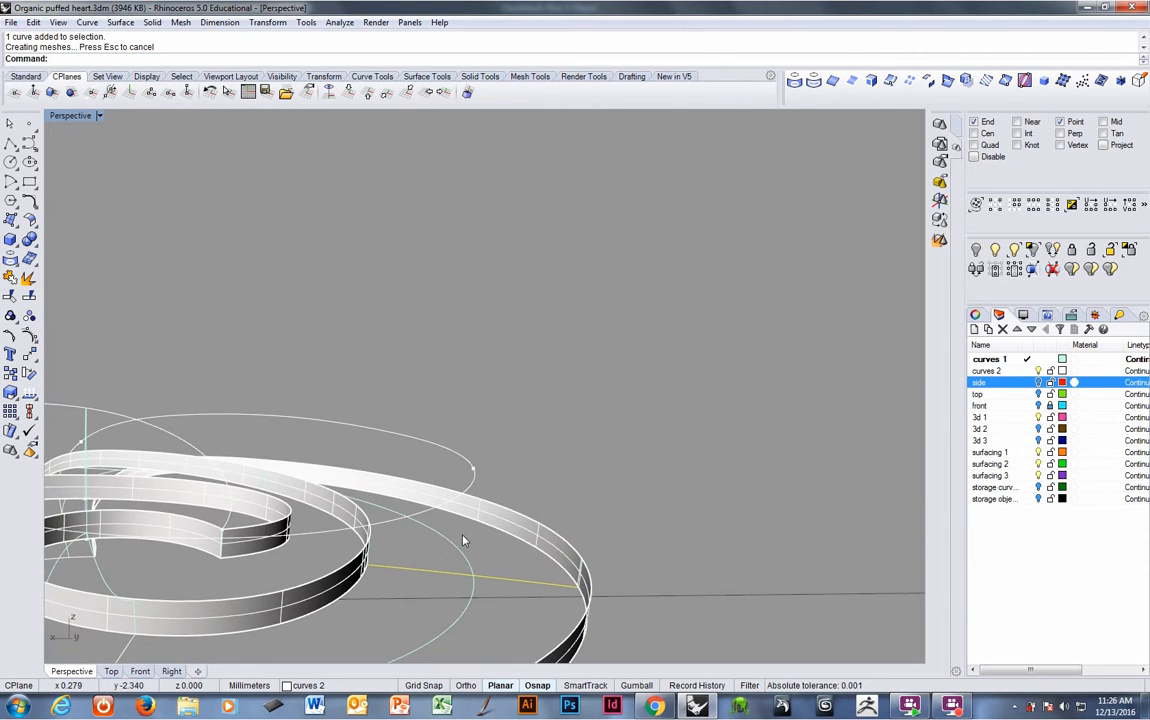
{"action": "left_click", "coordinate": [323, 76]}
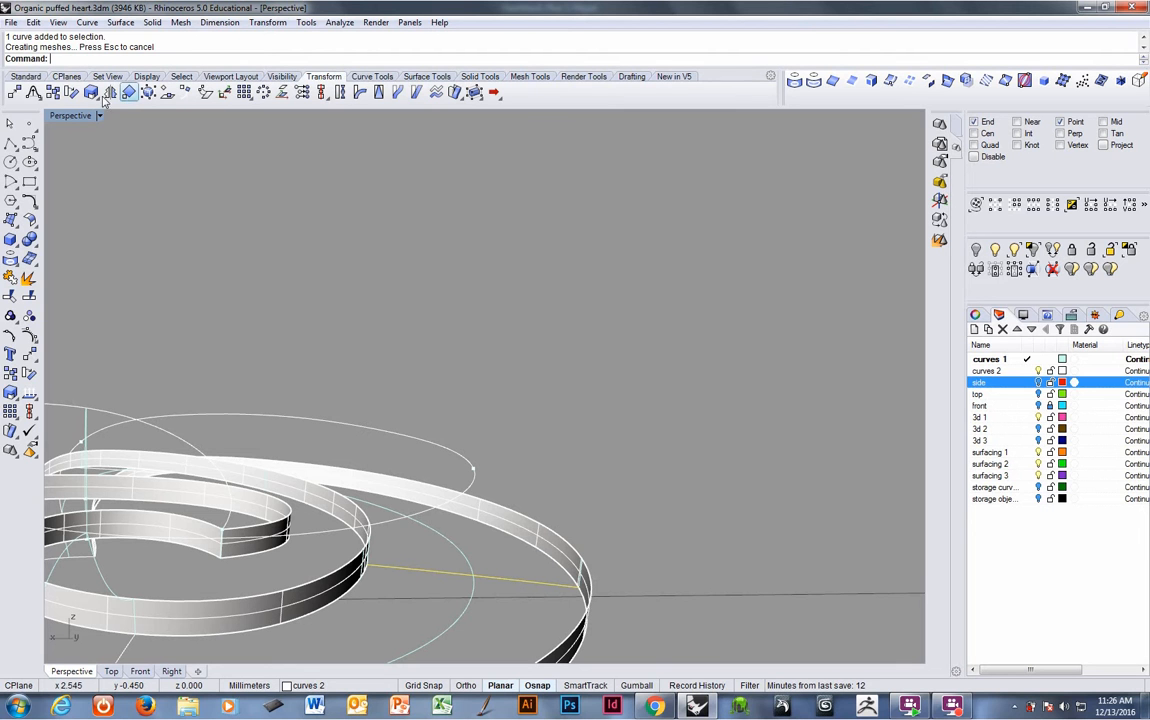
{"action": "left_click", "coordinate": [52, 92]}
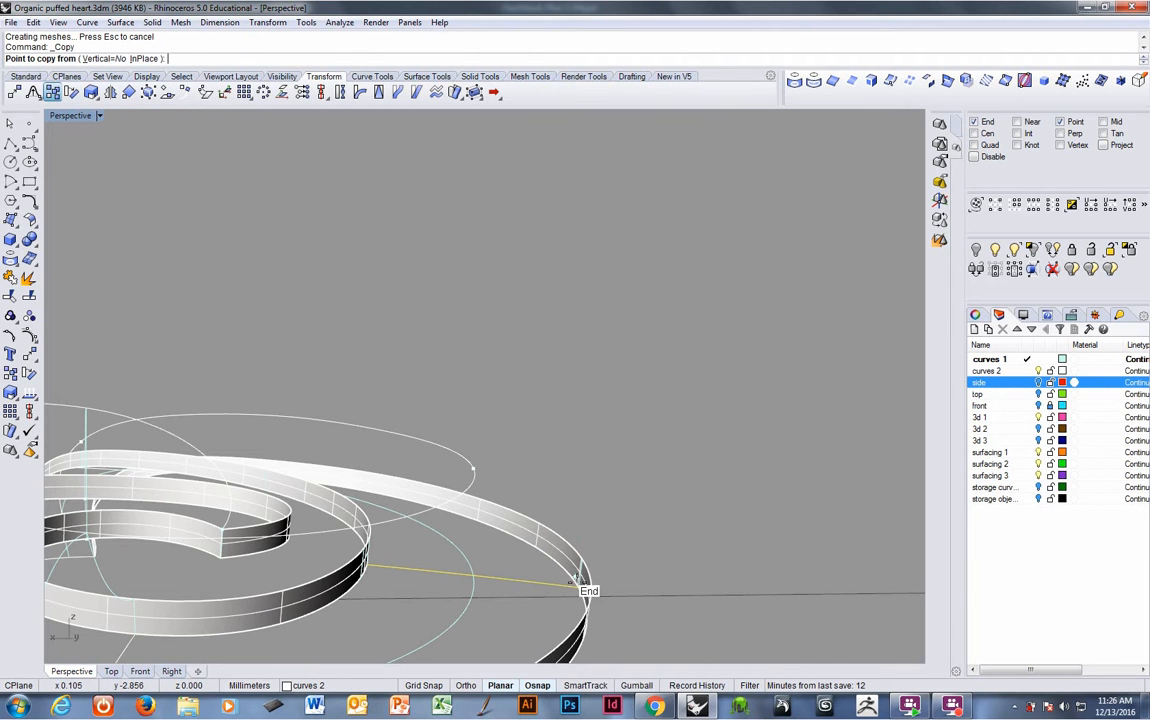
{"action": "left_click", "coordinate": [575, 582]}
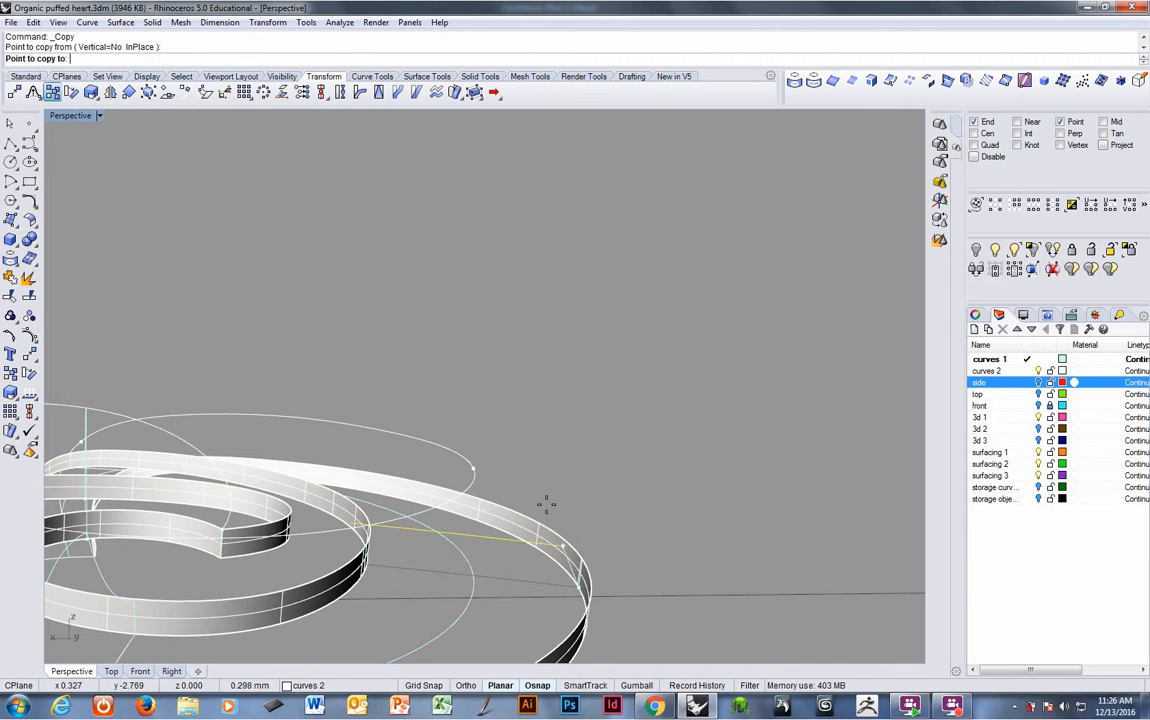
{"action": "left_click", "coordinate": [473, 468]}
{"action": "right_click", "coordinate": [491, 510]}
- Create an adjustable curvature blend between the copied line and the lower band's edge, adjusting its control points
{"action": "right_click_drag", "start_coordinate": [493, 513], "coordinate": [504, 490]}
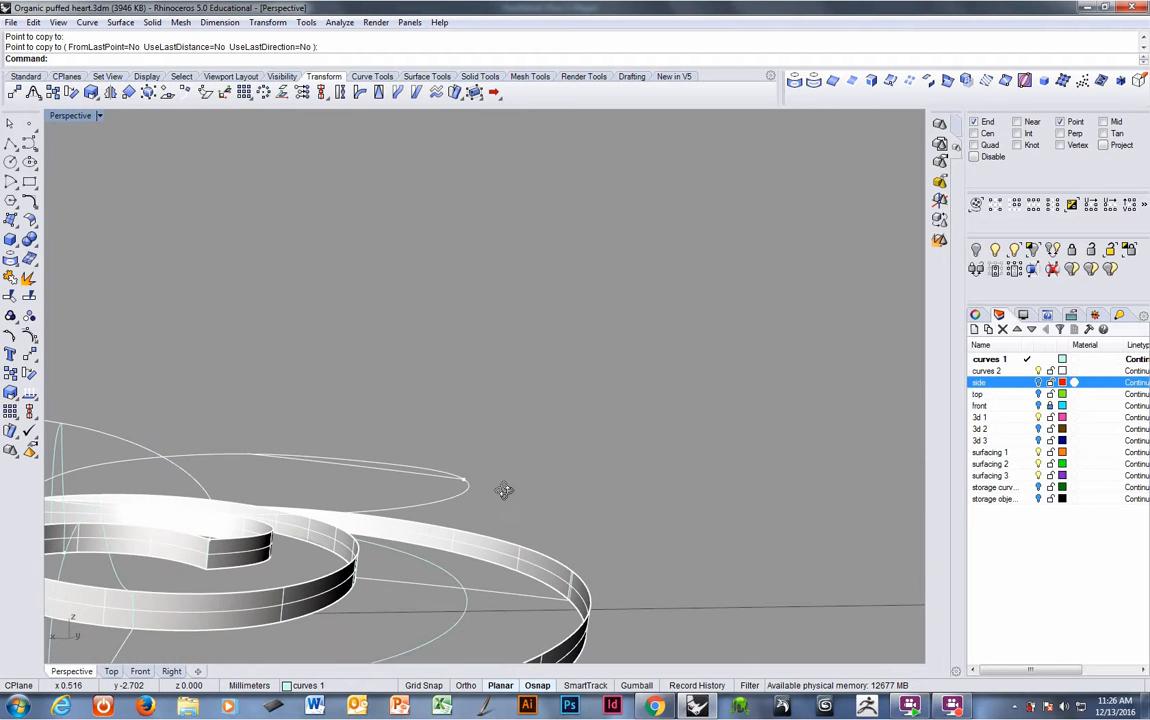
{"action": "right_click_drag", "start_coordinate": [377, 323], "coordinate": [476, 321]}
{"action": "right_click", "coordinate": [395, 66]}
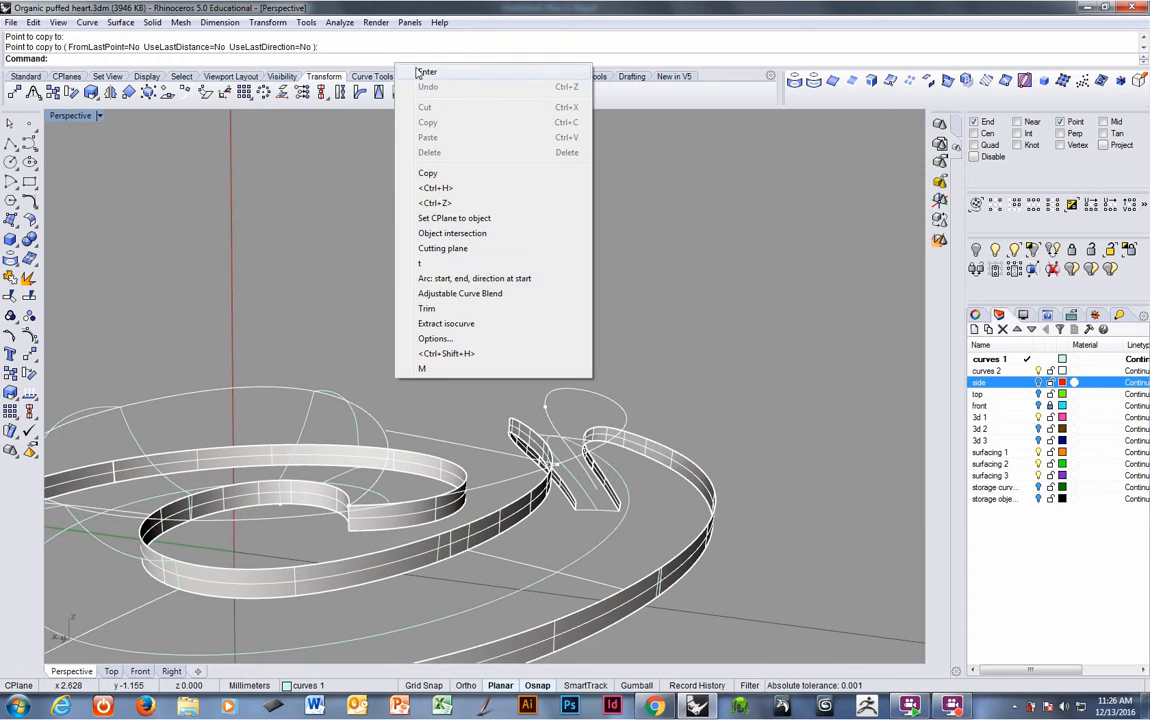
{"action": "left_click", "coordinate": [471, 294]}
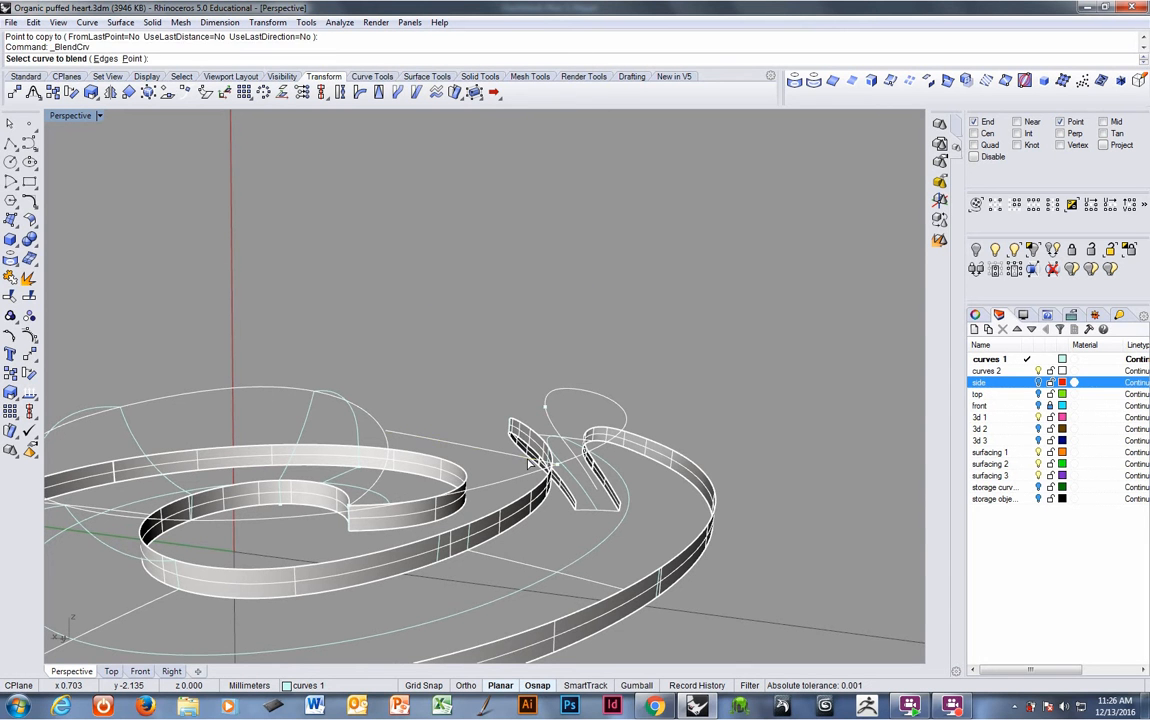
{"action": "left_click", "coordinate": [528, 459]}
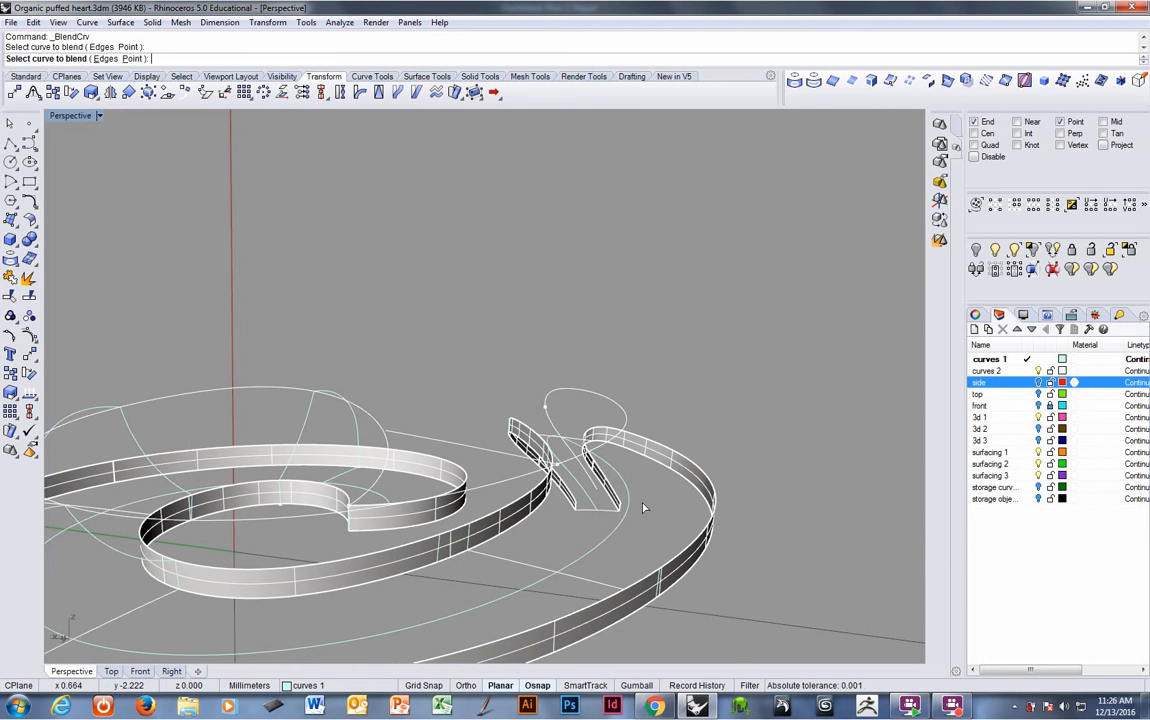
{"action": "left_click", "coordinate": [660, 580]}
{"action": "right_click_drag", "start_coordinate": [665, 580], "coordinate": [735, 556]}
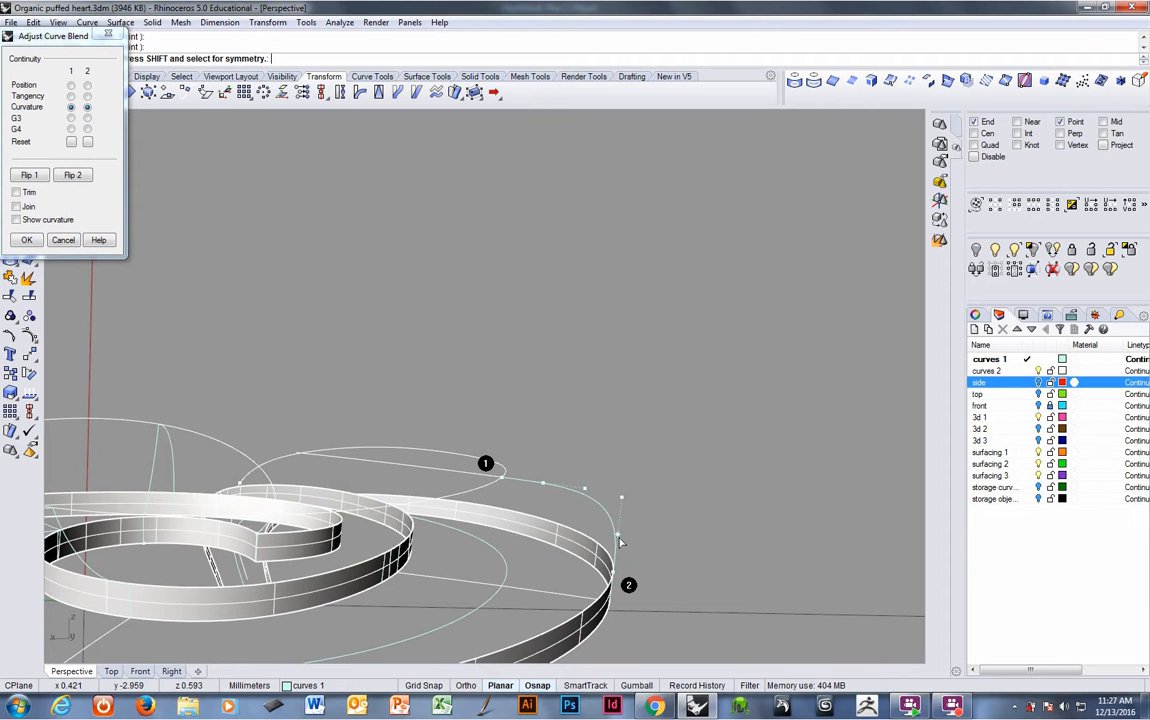
{"action": "left_click_drag", "start_coordinate": [618, 536], "coordinate": [618, 546]}
{"action": "left_click_drag", "start_coordinate": [543, 483], "coordinate": [527, 480]}
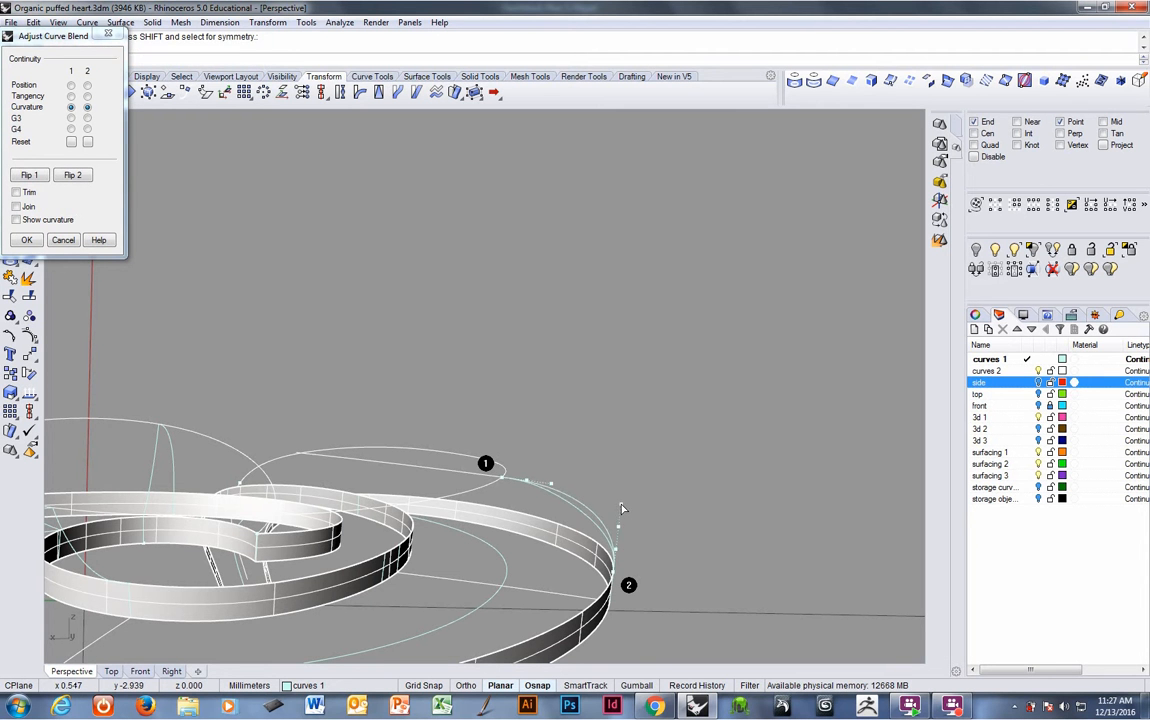
{"action": "right_click_drag", "start_coordinate": [621, 510], "coordinate": [513, 540]}
{"action": "right_click", "coordinate": [643, 519]}
- Delete the copied radial line and the blend curve
{"action": "left_click", "coordinate": [467, 422]}
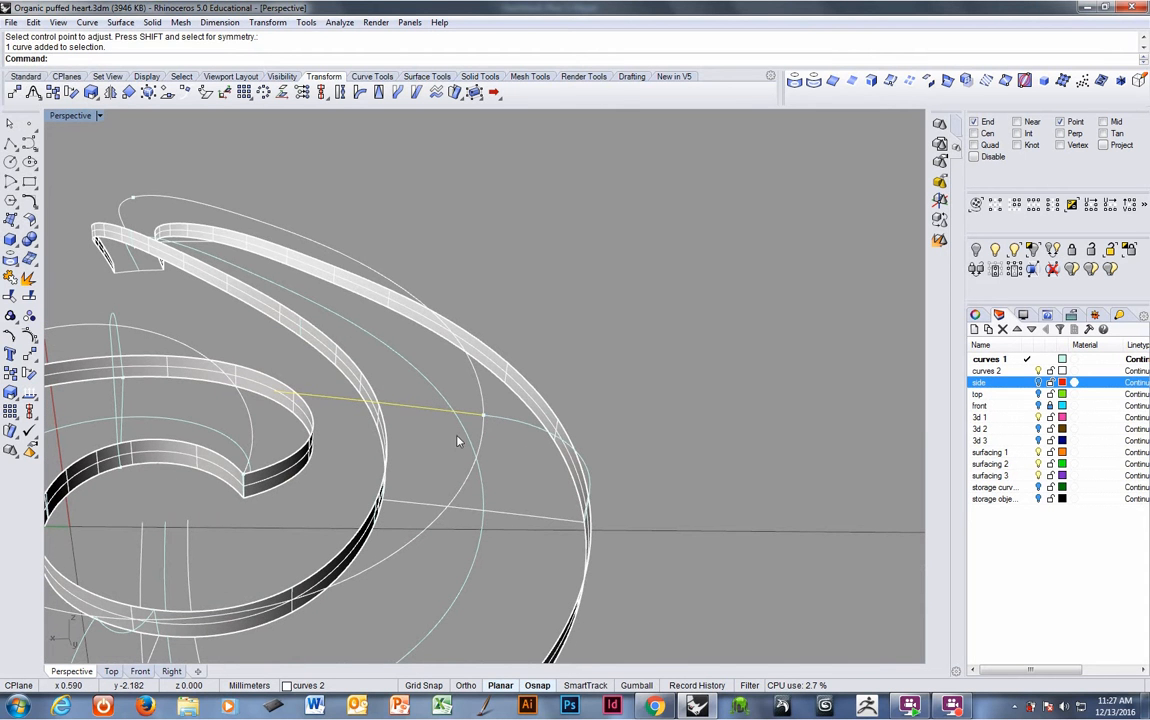
{"action": "key", "text": "Delete"}
{"action": "key", "text": "Delete"}
- Try to draw an arc by start, end and direction at start between the band curves
{"action": "right_click_drag", "start_coordinate": [431, 462], "coordinate": [483, 440]}
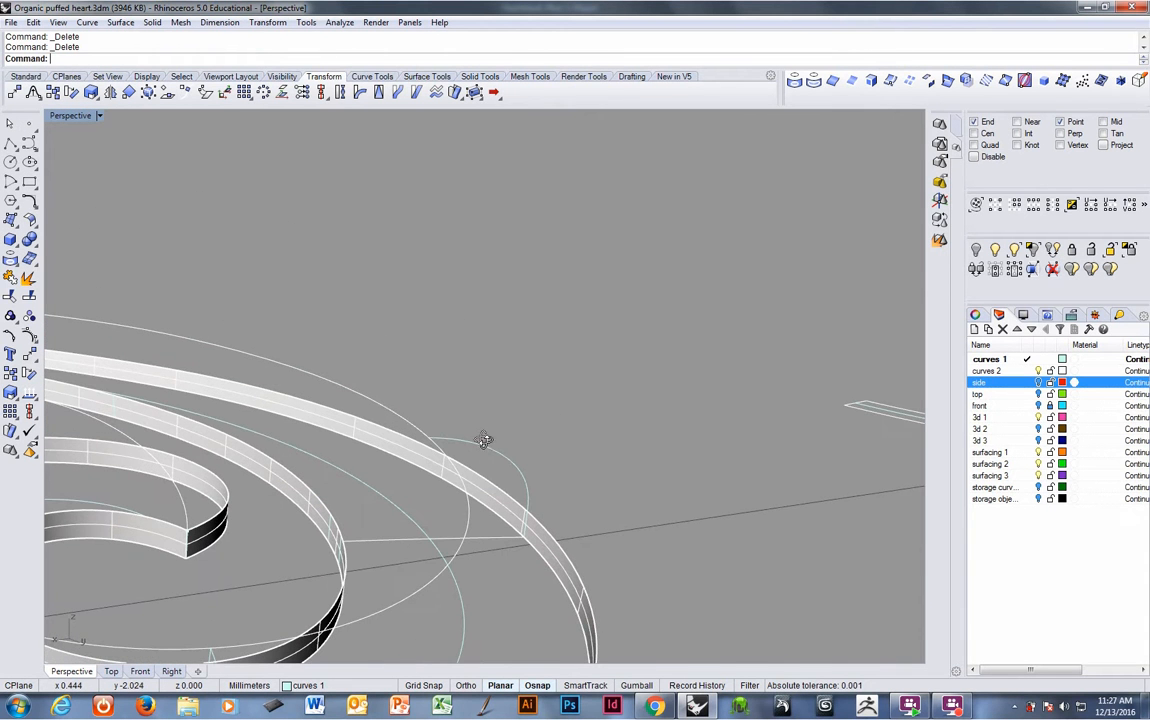
{"action": "right_click", "coordinate": [345, 63]}
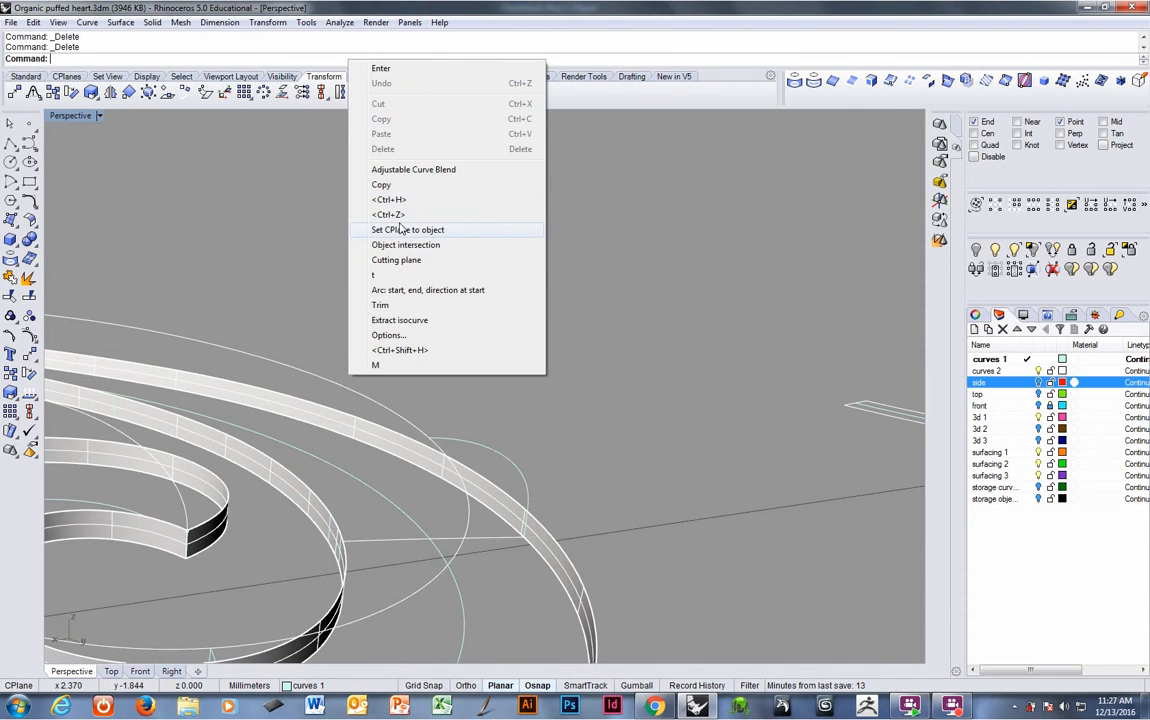
{"action": "left_click", "coordinate": [400, 290]}
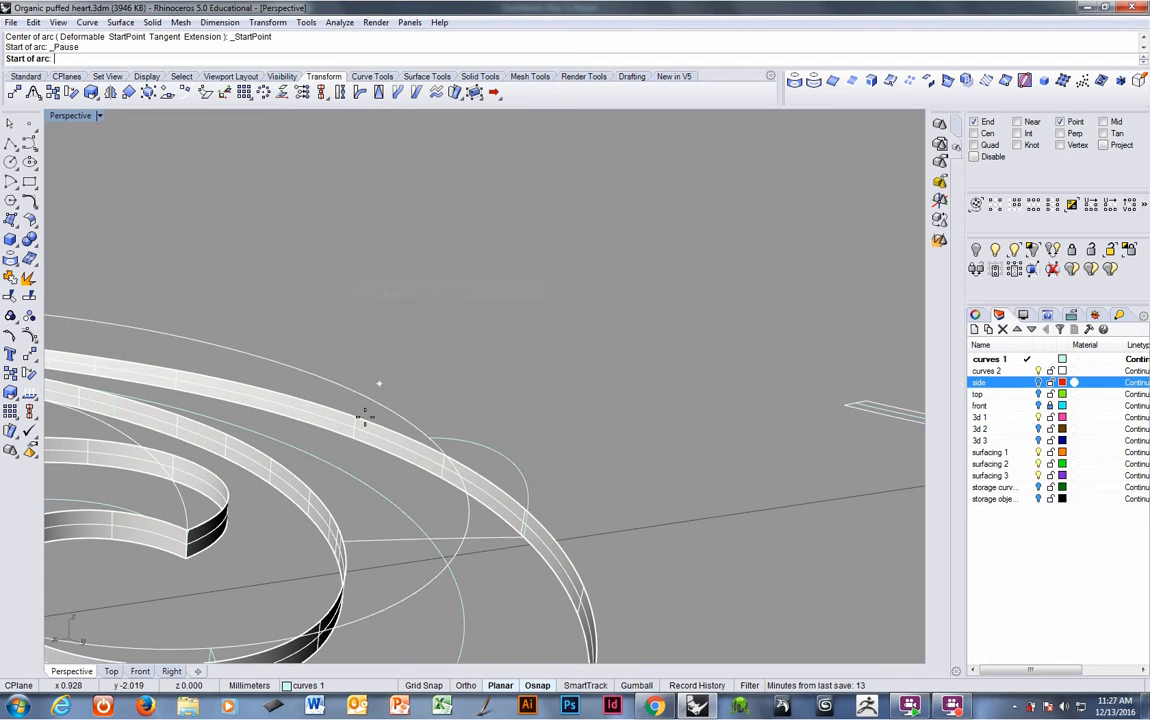
{"action": "left_click", "coordinate": [335, 512]}
{"action": "left_click", "coordinate": [428, 440]}
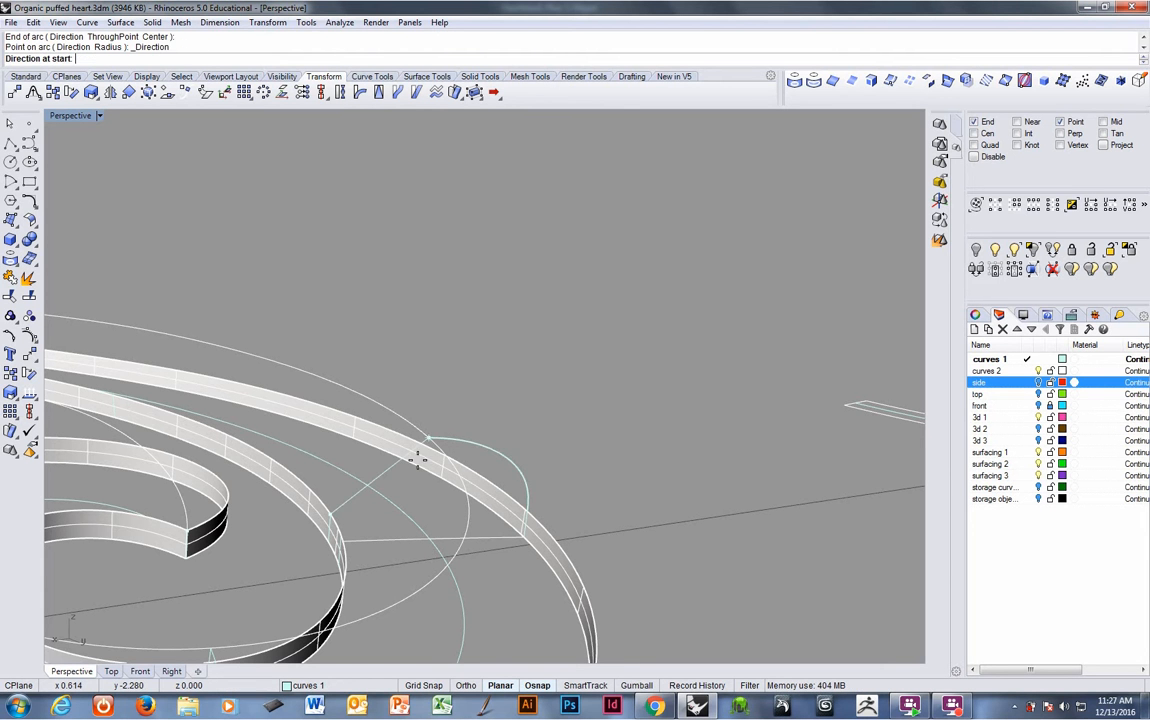
{"action": "right_click_drag", "start_coordinate": [483, 502], "coordinate": [568, 482]}
{"action": "right_click", "coordinate": [451, 477]}
{"action": "scroll", "coordinate": [503, 474], "scroll_direction": "down", "scroll_amount": 3}
{"action": "right_click", "coordinate": [541, 517]}
{"action": "scroll", "coordinate": [580, 507], "scroll_direction": "down", "scroll_amount": 4}
{"action": "scroll", "coordinate": [650, 545], "scroll_direction": "up", "scroll_amount": 4}
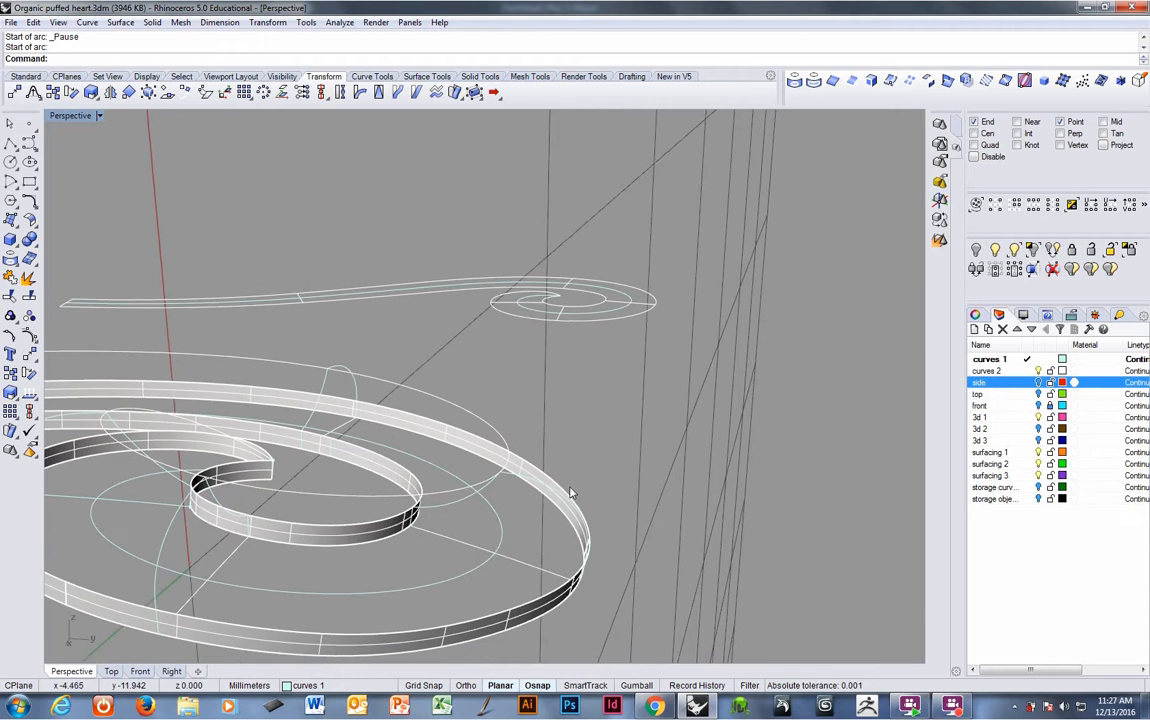
- Copy the radial line from its outer end to the end point on the upper band
{"action": "key", "text": "F5"}
{"action": "right_click_drag", "start_coordinate": [513, 522], "coordinate": [577, 567]}
{"action": "left_click", "coordinate": [560, 434]}
{"action": "left_click", "coordinate": [580, 560]}
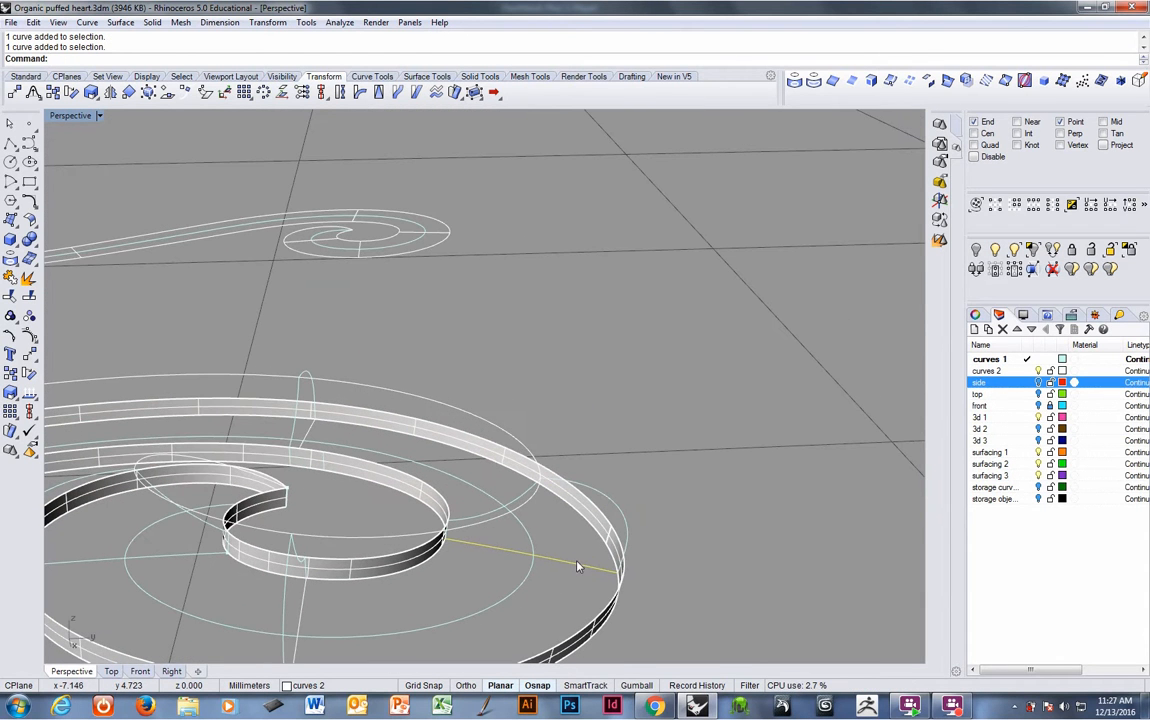
{"action": "right_click", "coordinate": [297, 64]}
{"action": "left_click", "coordinate": [331, 216]}
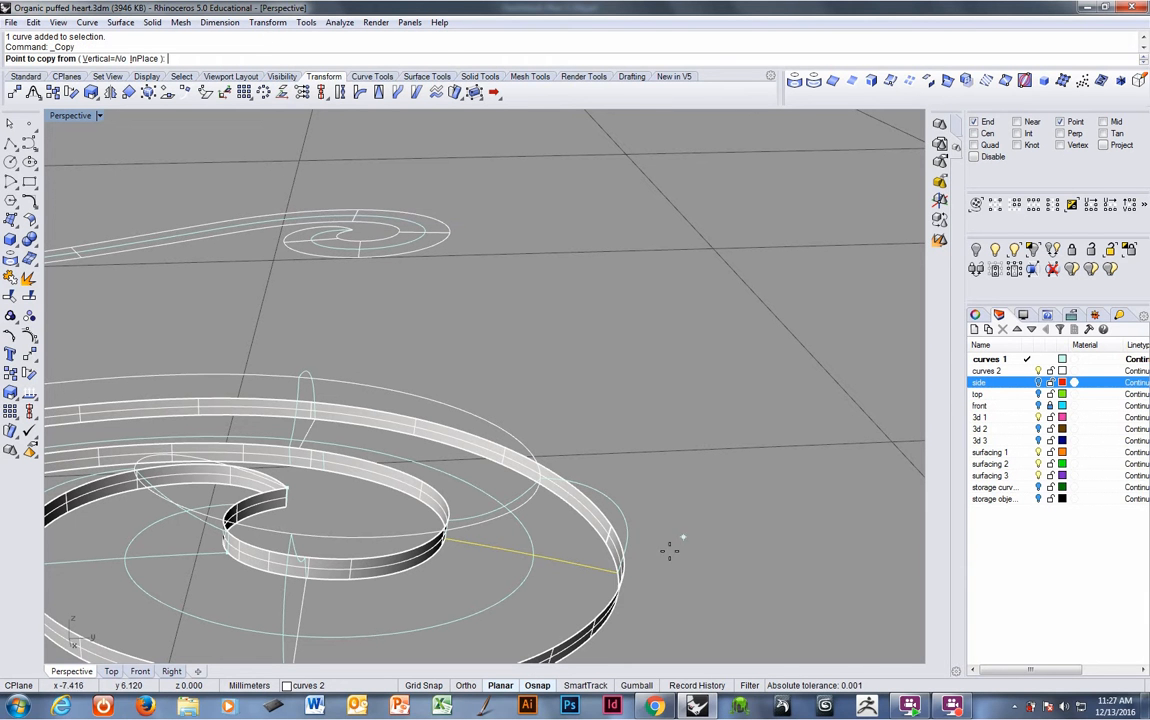
{"action": "left_click", "coordinate": [609, 580]}
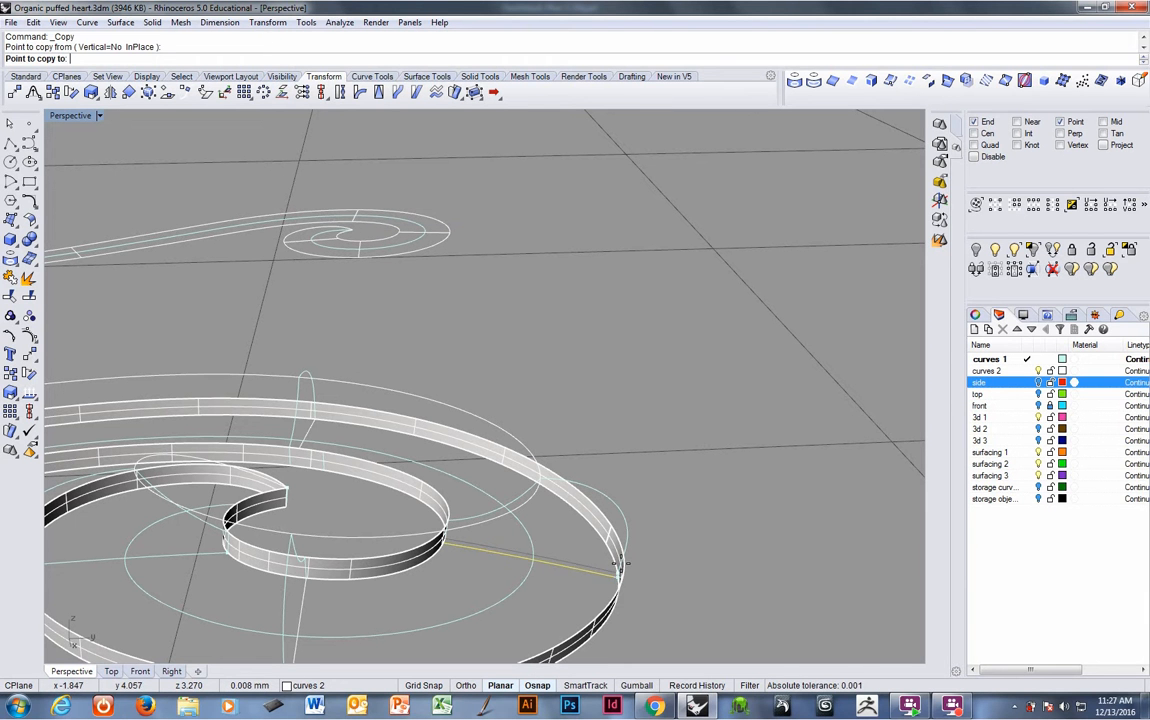
{"action": "left_click", "coordinate": [537, 476]}
{"action": "key", "text": "Return"}
- Delete a leftover curve near the outer band
{"action": "right_click_drag", "start_coordinate": [547, 521], "coordinate": [624, 496]}
{"action": "left_click", "coordinate": [612, 476]}
{"action": "key", "text": "Delete"}
- Blend a curvature-continuous curve between the copied line and the lower band's edge, adjusting its control points
{"action": "right_click", "coordinate": [360, 62]}
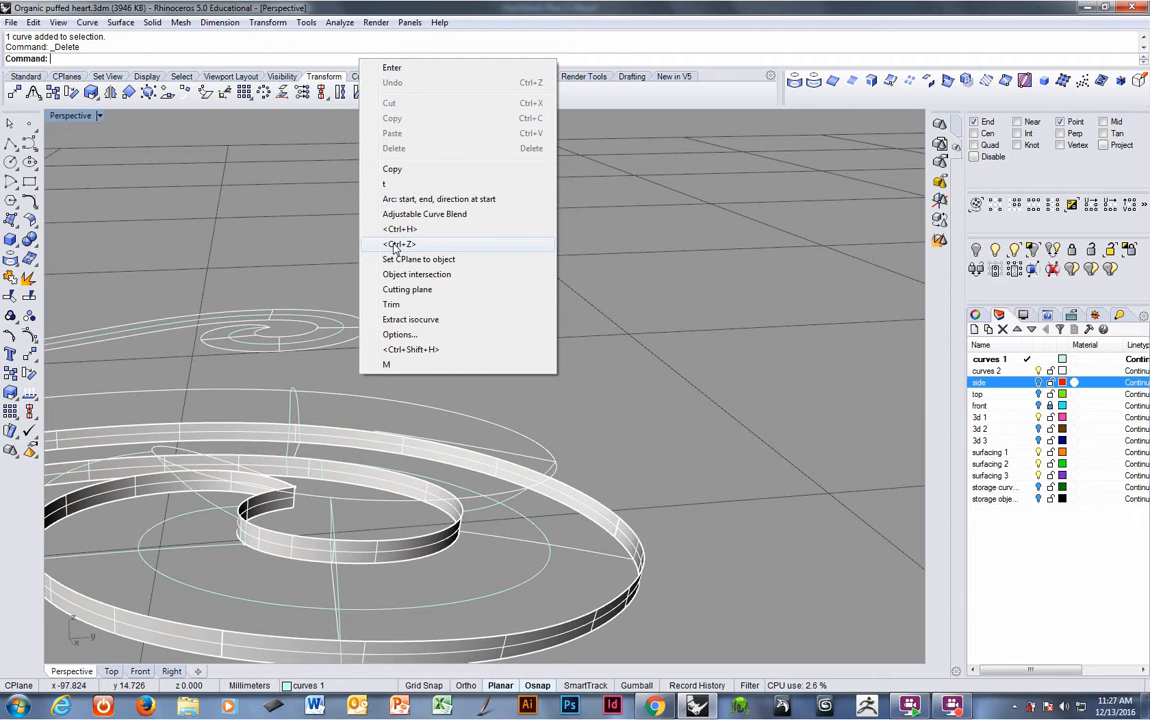
{"action": "left_click", "coordinate": [428, 199]}
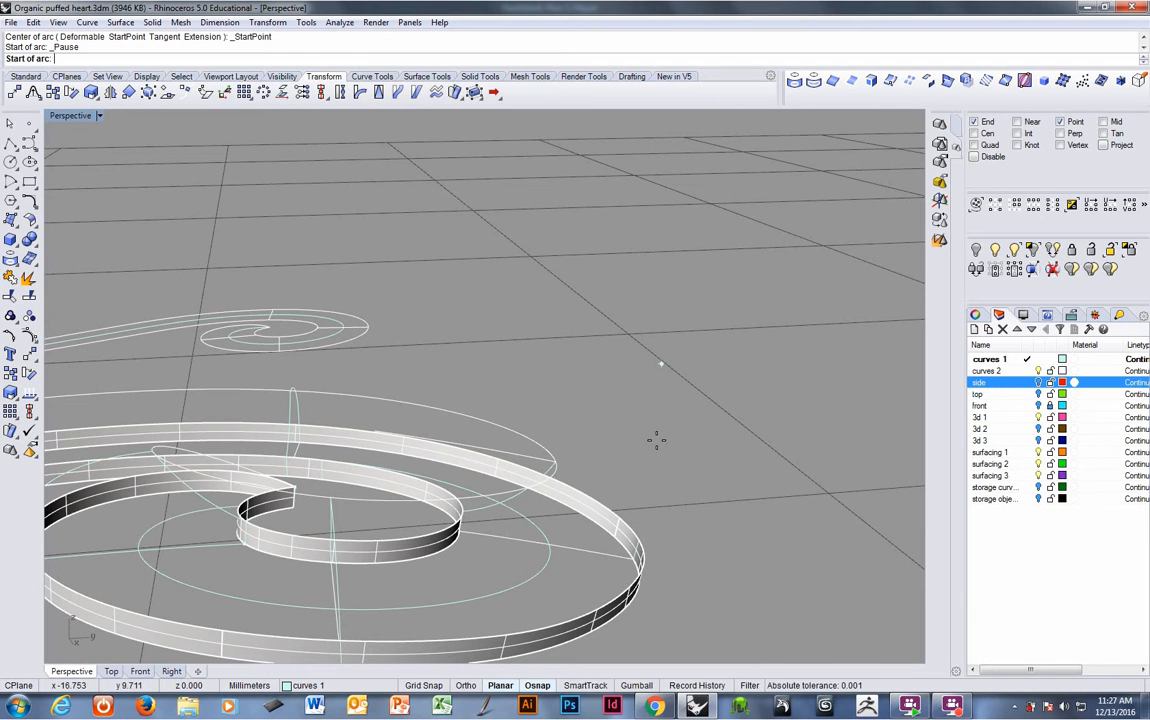
{"action": "right_click", "coordinate": [345, 58]}
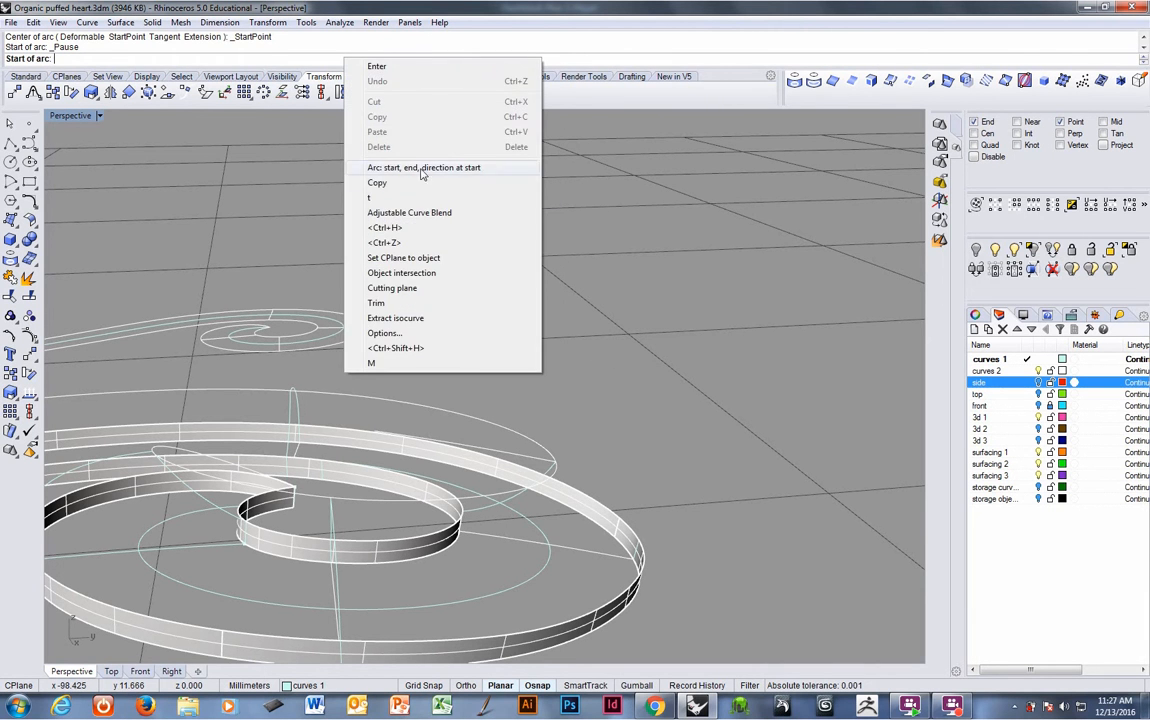
{"action": "left_click", "coordinate": [420, 213]}
{"action": "left_click", "coordinate": [548, 464]}
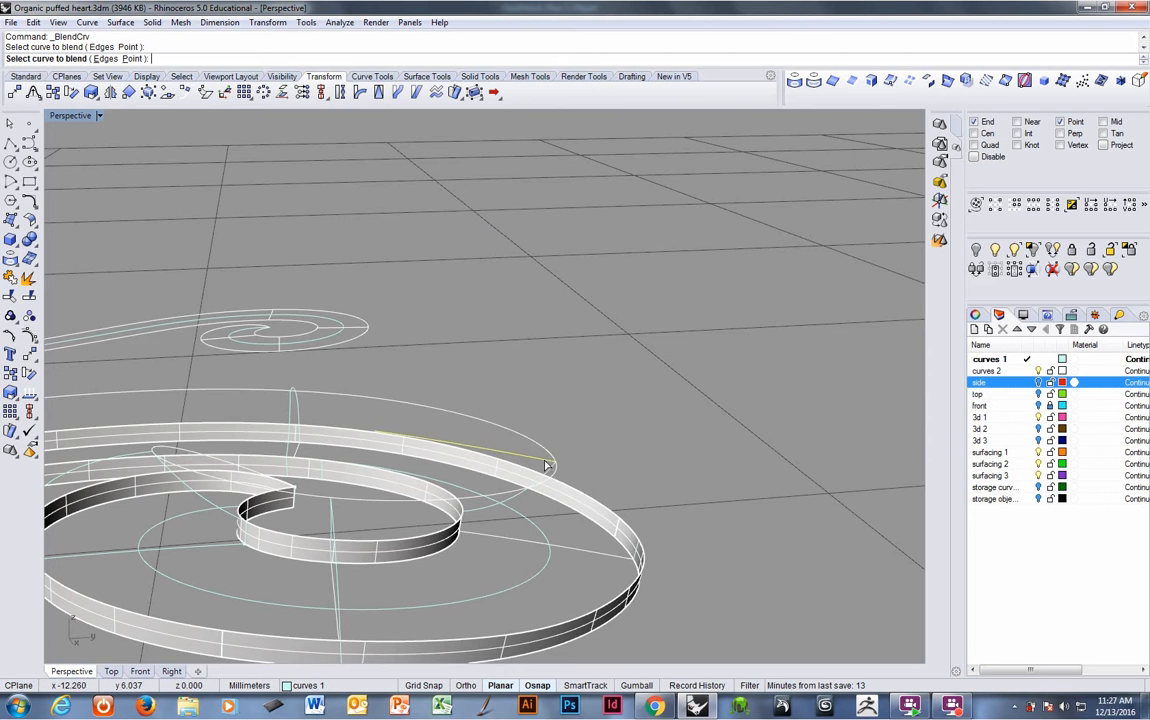
{"action": "right_click_drag", "start_coordinate": [668, 502], "coordinate": [538, 545]}
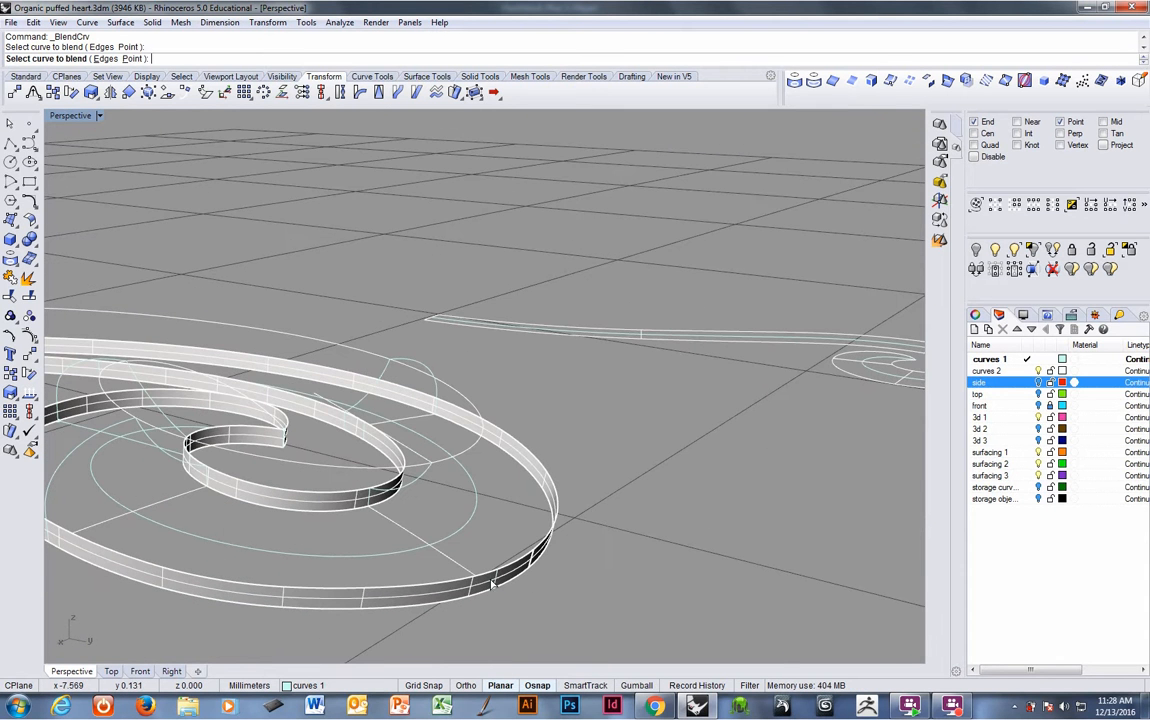
{"action": "mouse_move", "coordinate": [499, 582]}
{"action": "right_mouse_down"}
{"action": "mouse_move", "coordinate": [452, 537]}
{"action": "mouse_move", "coordinate": [504, 585]}
{"action": "right_mouse_up"}
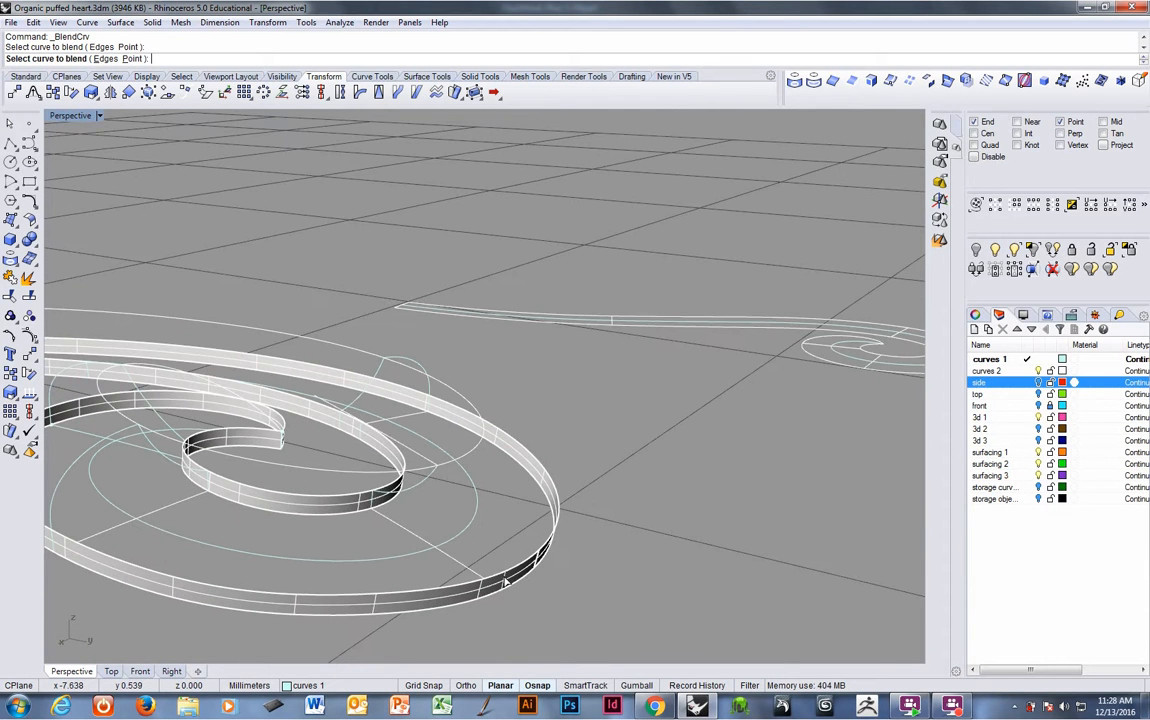
{"action": "left_click", "coordinate": [507, 584]}
{"action": "right_click_drag", "start_coordinate": [629, 581], "coordinate": [713, 551]}
{"action": "mouse_move", "coordinate": [644, 483]}
{"action": "left_mouse_down"}
{"action": "mouse_move", "coordinate": [646, 497]}
{"action": "mouse_move", "coordinate": [646, 472]}
{"action": "left_mouse_up"}
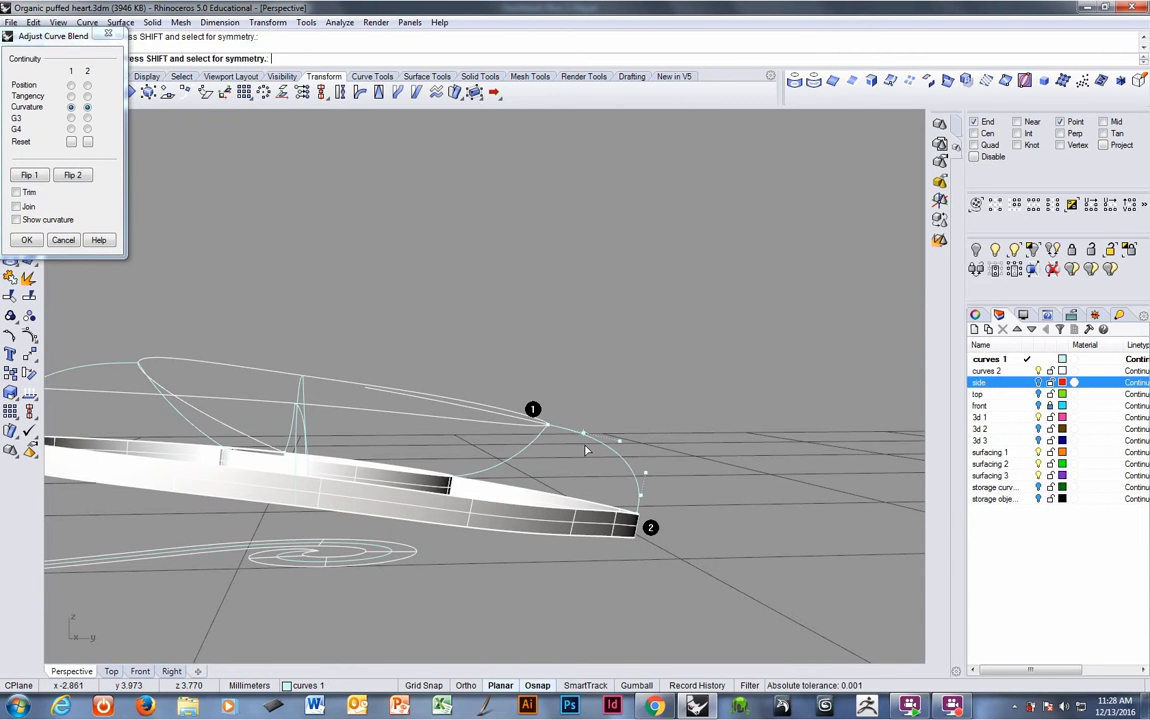
{"action": "left_click_drag", "start_coordinate": [584, 433], "coordinate": [570, 436]}
{"action": "left_click_drag", "start_coordinate": [646, 471], "coordinate": [649, 461]}
{"action": "right_click", "coordinate": [649, 462]}
- Finish adjusting the blend curve's control point, then delete the selected radial line near the inner band
{"action": "right_click_drag", "start_coordinate": [647, 462], "coordinate": [494, 517]}
{"action": "left_click", "coordinate": [493, 504]}
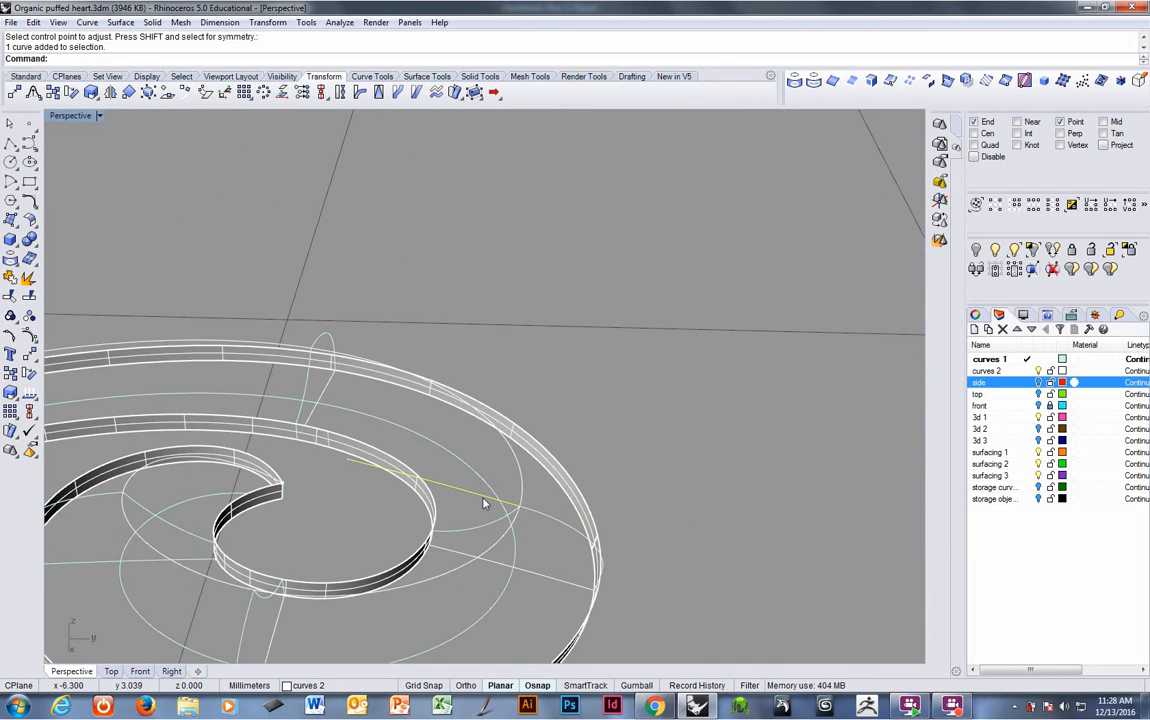
{"action": "key", "text": "Delete"}
- Select both band surfaces and create a cutting plane along the radial line between them
{"action": "right_click_drag", "start_coordinate": [592, 494], "coordinate": [703, 330]}
{"action": "right_click_drag", "start_coordinate": [607, 405], "coordinate": [536, 433], "text": "shift"}
{"action": "scroll", "coordinate": [513, 341], "scroll_direction": "up", "scroll_amount": 5}
{"action": "right_click_drag", "start_coordinate": [117, 442], "coordinate": [402, 389]}
{"action": "left_click_drag", "start_coordinate": [390, 320], "coordinate": [618, 430]}
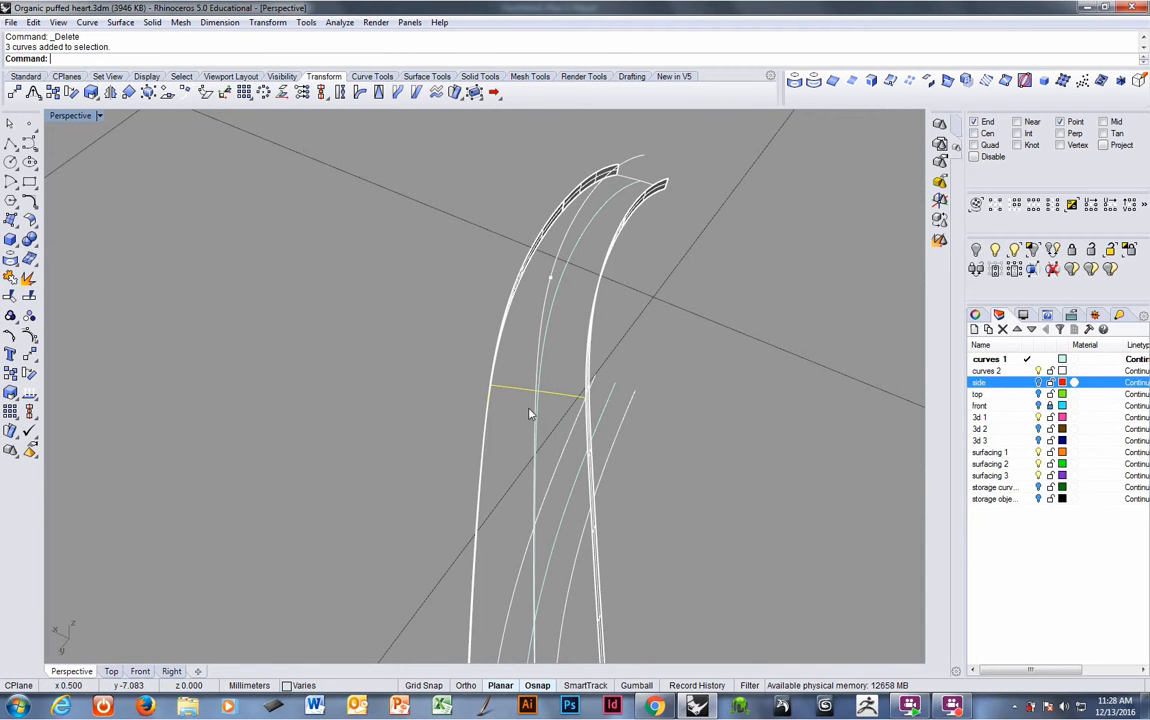
{"action": "left_click", "coordinate": [105, 77]}
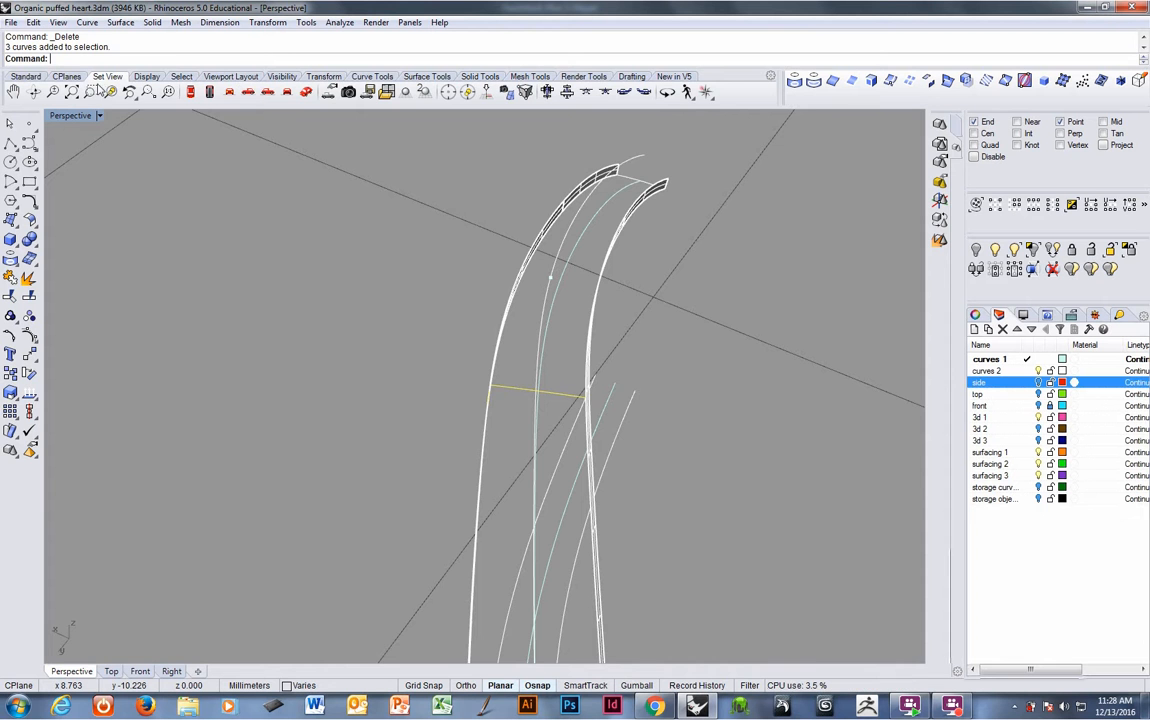
{"action": "left_click", "coordinate": [110, 92]}
{"action": "right_click_drag", "start_coordinate": [531, 380], "coordinate": [528, 418]}
{"action": "left_click", "coordinate": [526, 419]}
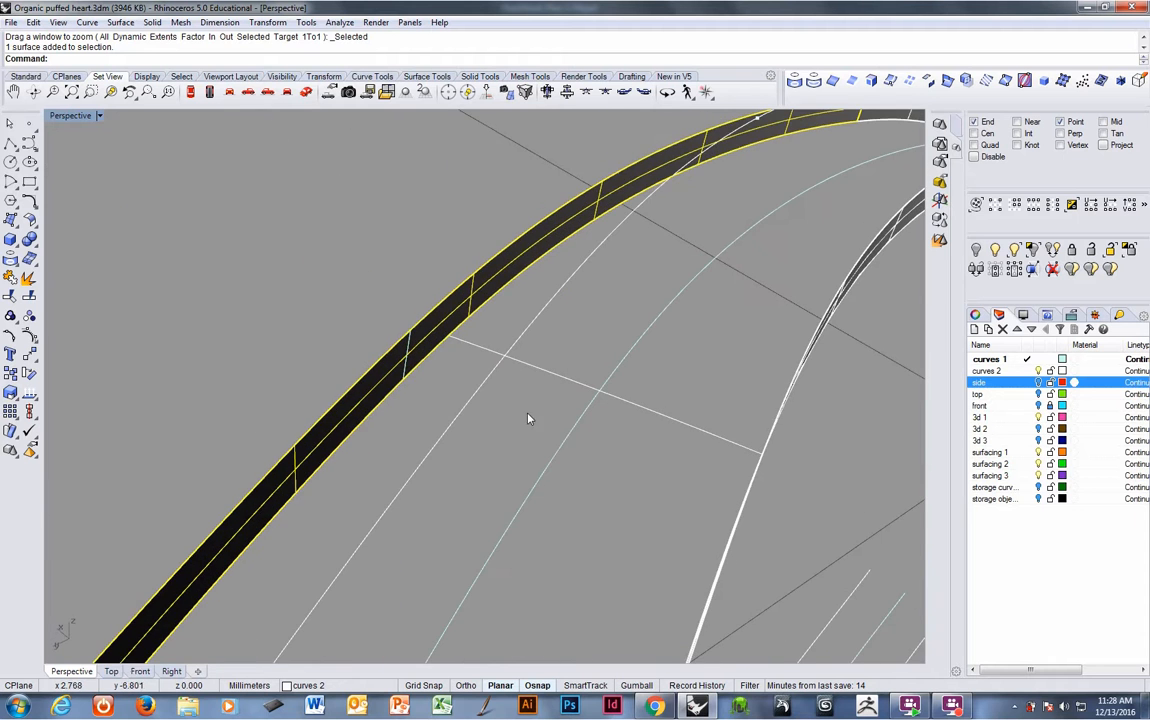
{"action": "scroll", "coordinate": [812, 424], "scroll_direction": "down", "scroll_amount": 2}
{"action": "left_click", "coordinate": [808, 442]}
{"action": "right_click_drag", "start_coordinate": [505, 302], "coordinate": [517, 252]}
{"action": "left_click", "coordinate": [513, 249]}
{"action": "left_click", "coordinate": [428, 76]}
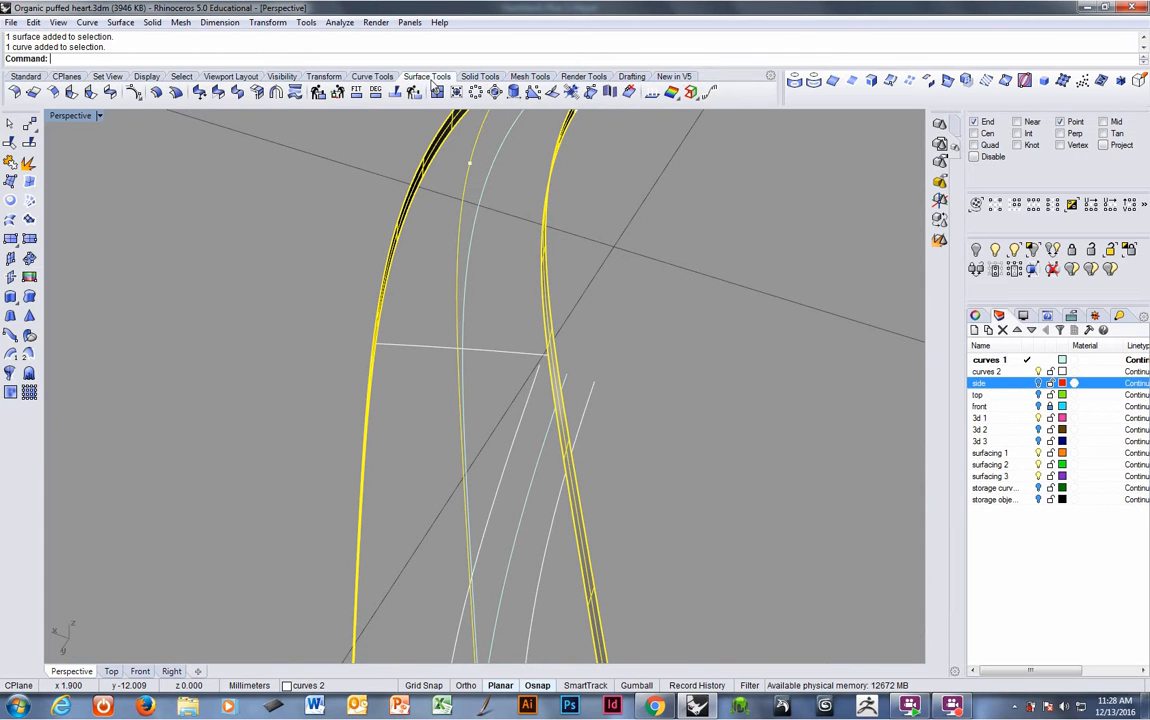
{"action": "left_click", "coordinate": [11, 278]}
{"action": "left_click", "coordinate": [547, 352]}
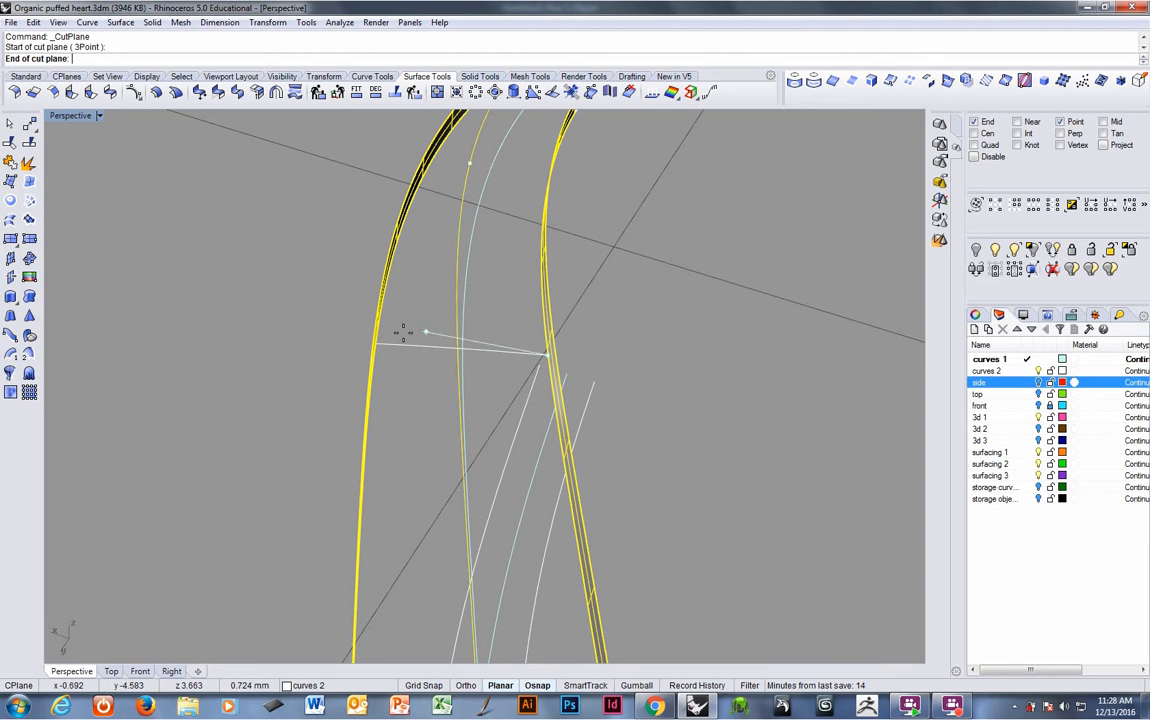
{"action": "left_click", "coordinate": [379, 344]}
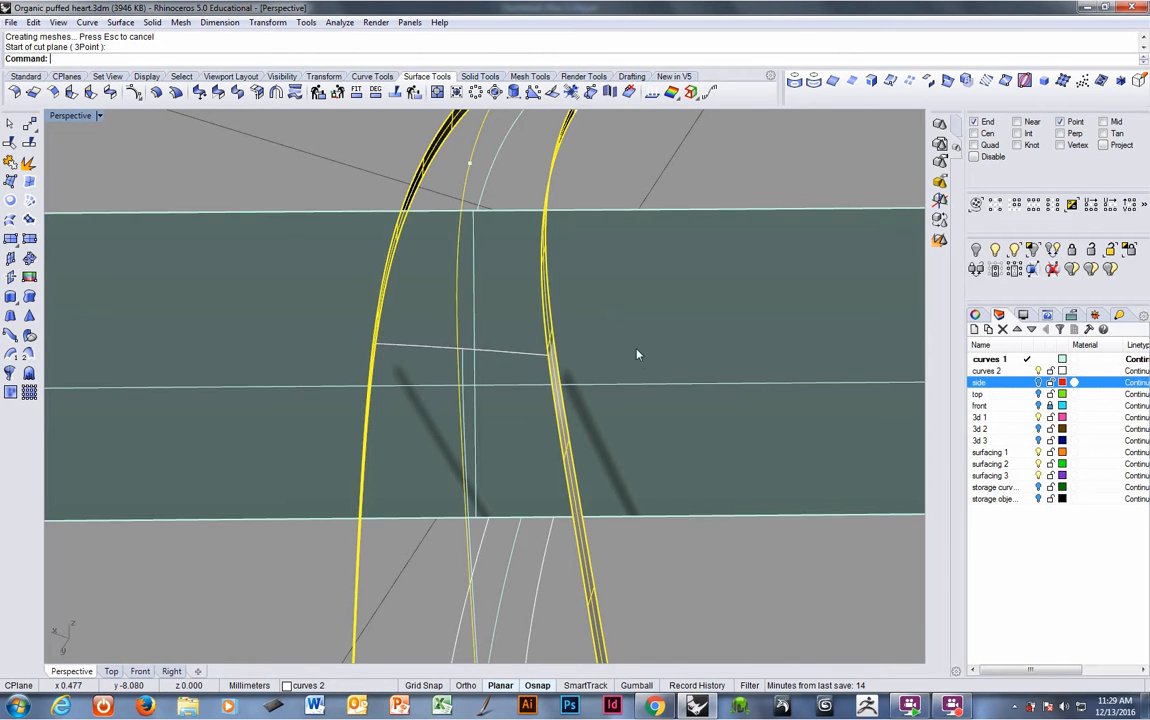
- Intersect the cutting plane with the band surfaces
{"action": "right_click_drag", "start_coordinate": [637, 352], "coordinate": [495, 242]}
{"action": "left_click", "coordinate": [488, 237]}
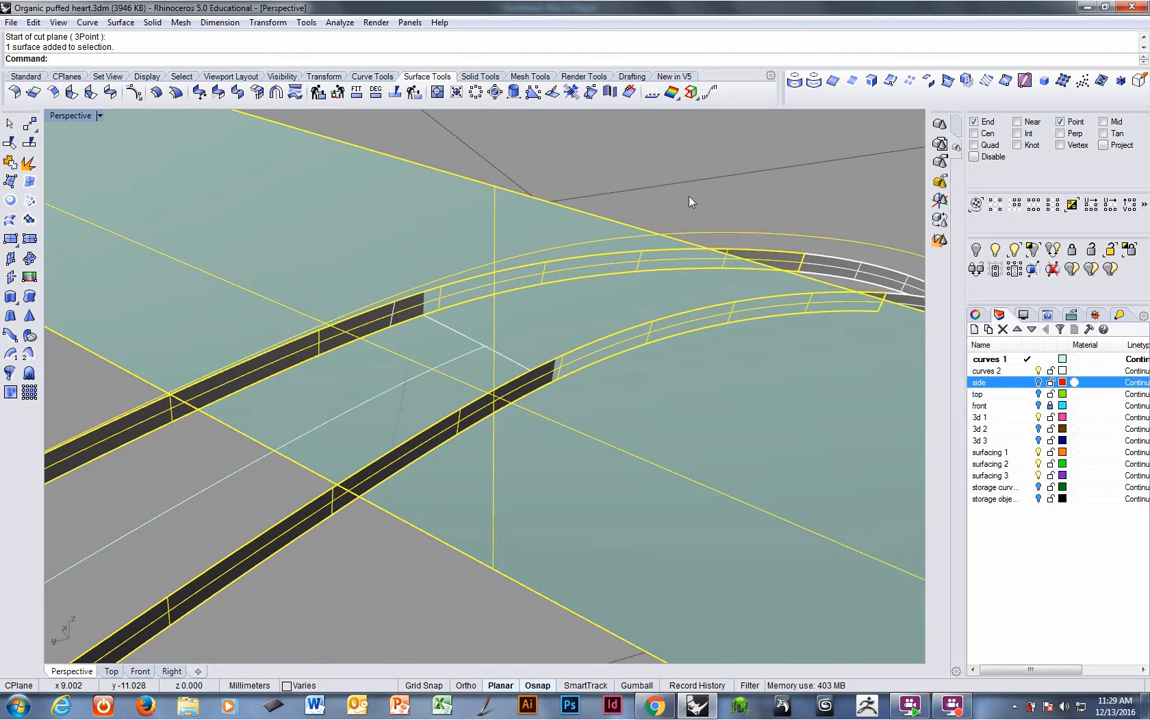
{"action": "left_click", "coordinate": [947, 80]}
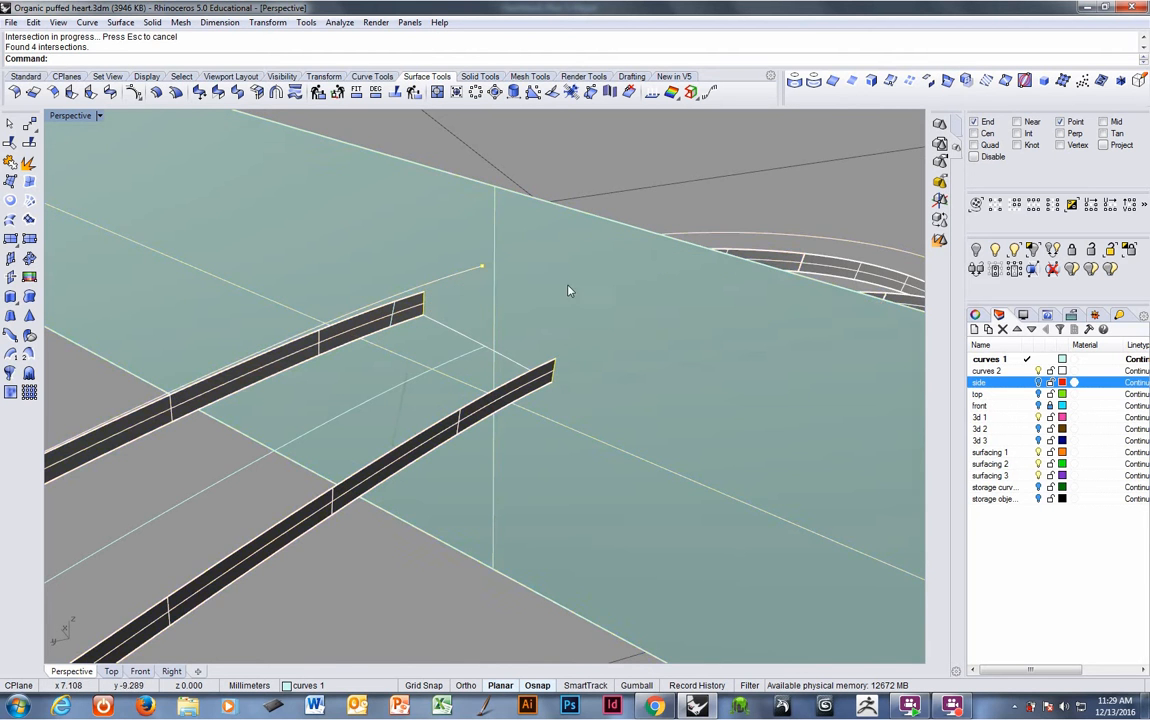
- Set the construction plane to the cutting plane, then hide the plane
{"action": "right_click_drag", "start_coordinate": [567, 291], "coordinate": [539, 339]}
{"action": "left_click", "coordinate": [562, 325]}
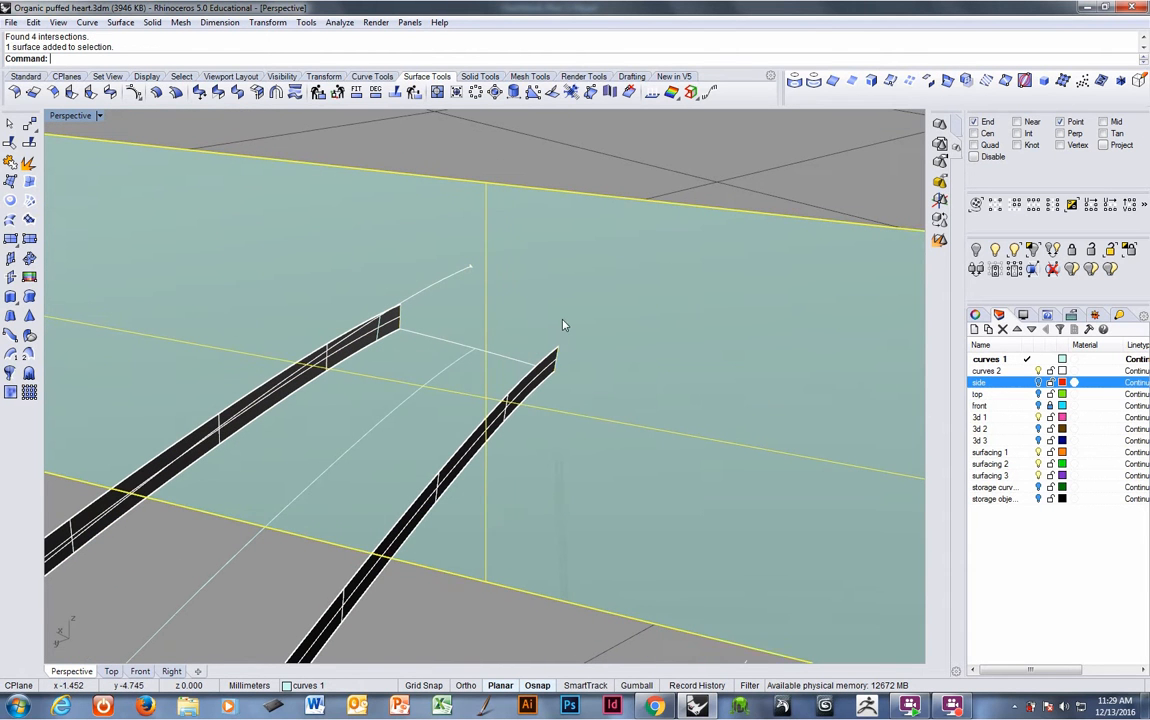
{"action": "left_click", "coordinate": [65, 77]}
{"action": "left_click", "coordinate": [52, 93]}
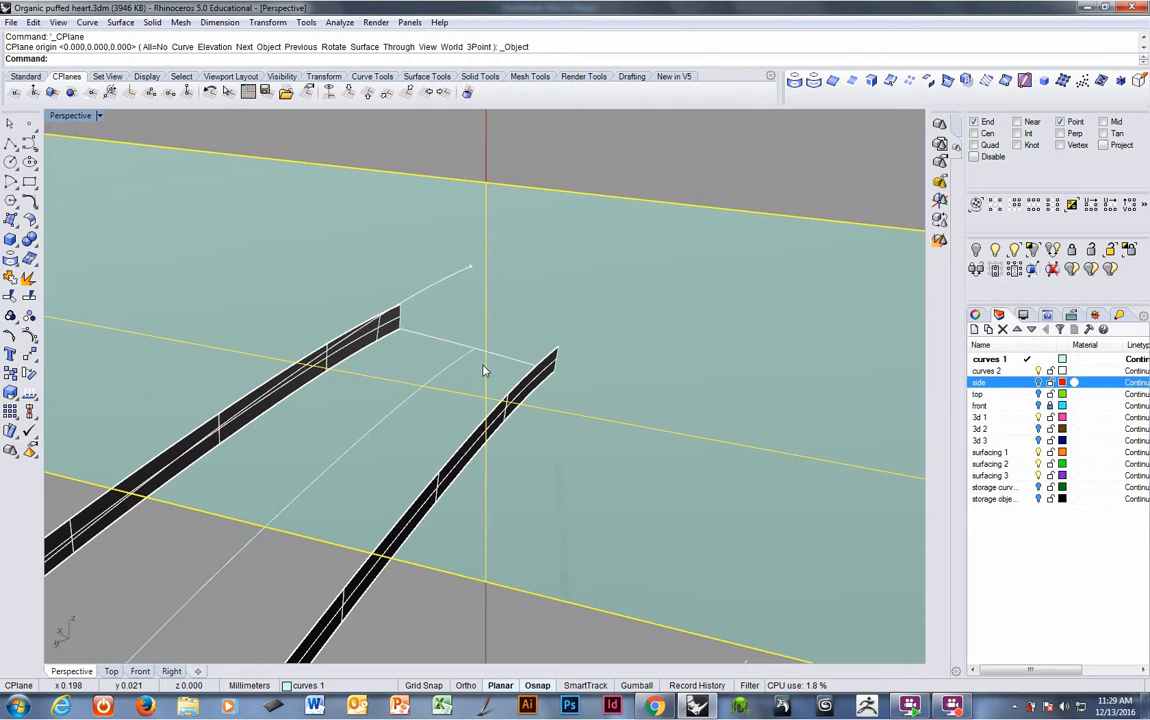
{"action": "key", "text": "ctrl+h"}
- Copy the radial line from its end on the lower band to the intersection point on the upper band
{"action": "right_click_drag", "start_coordinate": [484, 369], "coordinate": [562, 429]}
{"action": "left_click", "coordinate": [512, 356]}
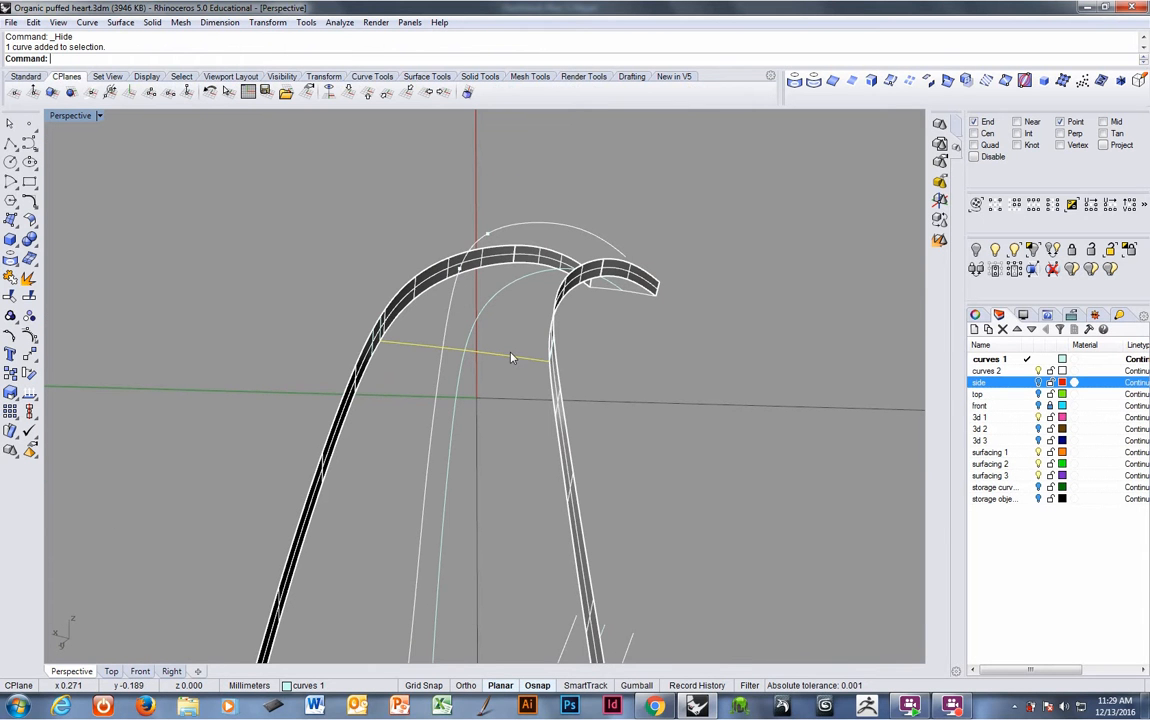
{"action": "right_click", "coordinate": [236, 57]}
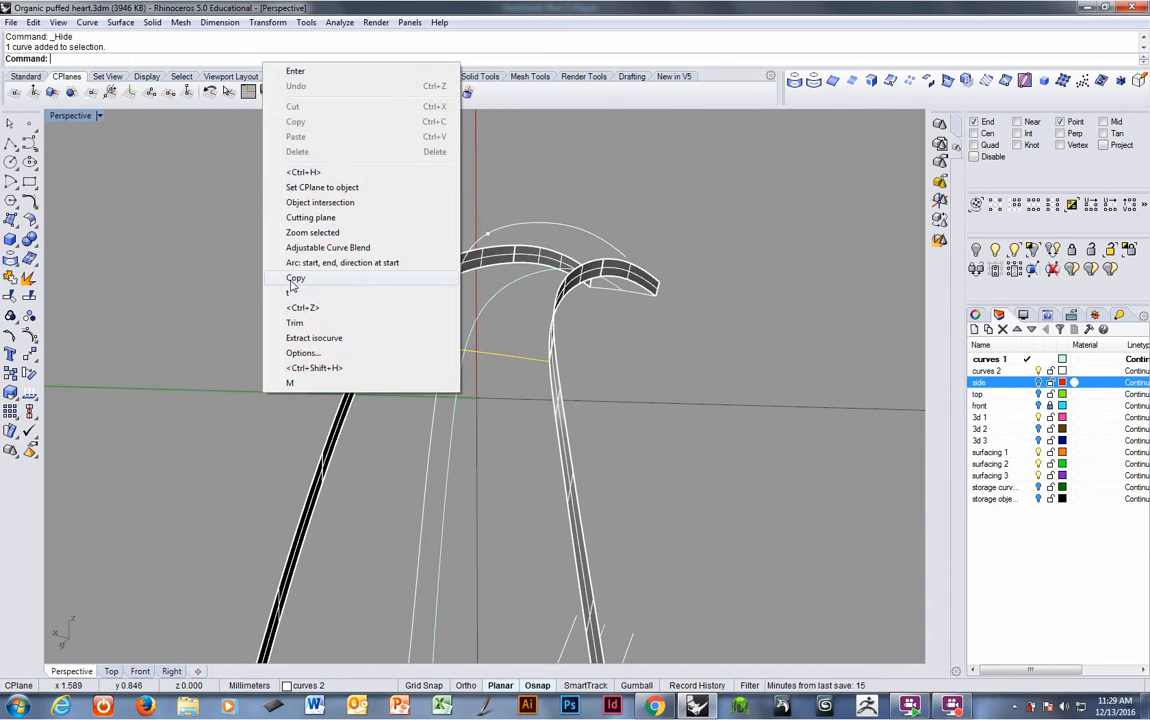
{"action": "left_click", "coordinate": [378, 268]}
{"action": "left_click", "coordinate": [383, 341]}
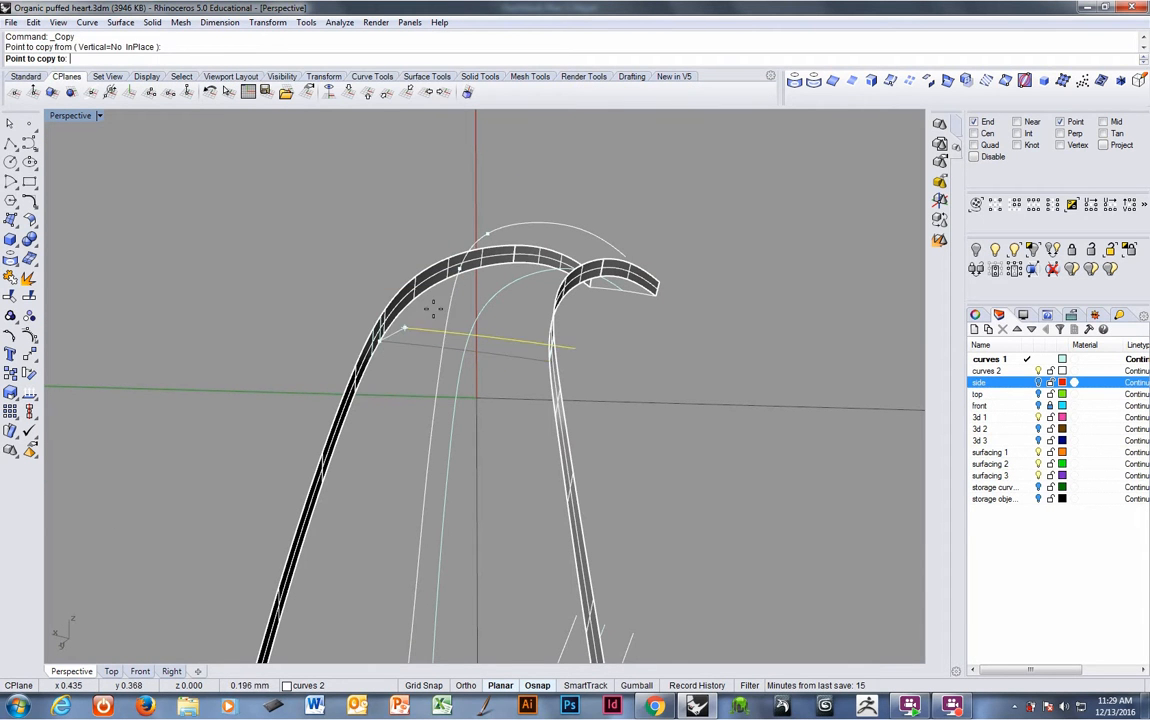
{"action": "scroll", "coordinate": [470, 280], "scroll_direction": "up", "scroll_amount": 5}
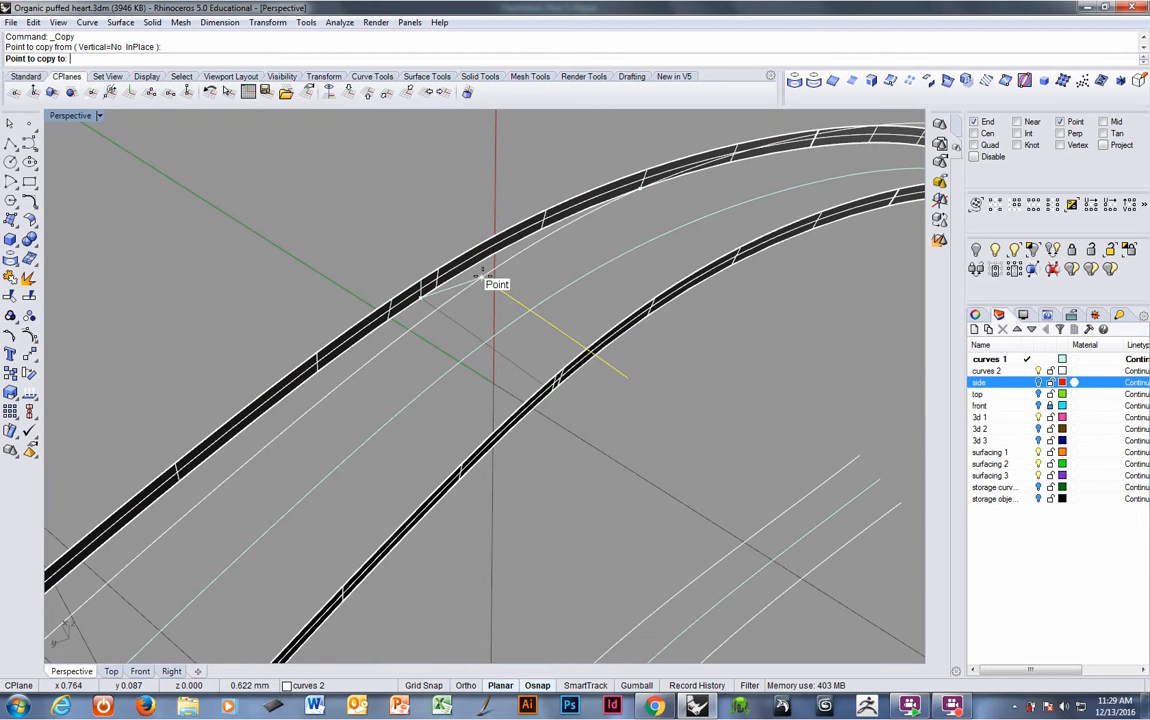
{"action": "right_click", "coordinate": [424, 236]}
{"action": "right_click", "coordinate": [432, 251]}
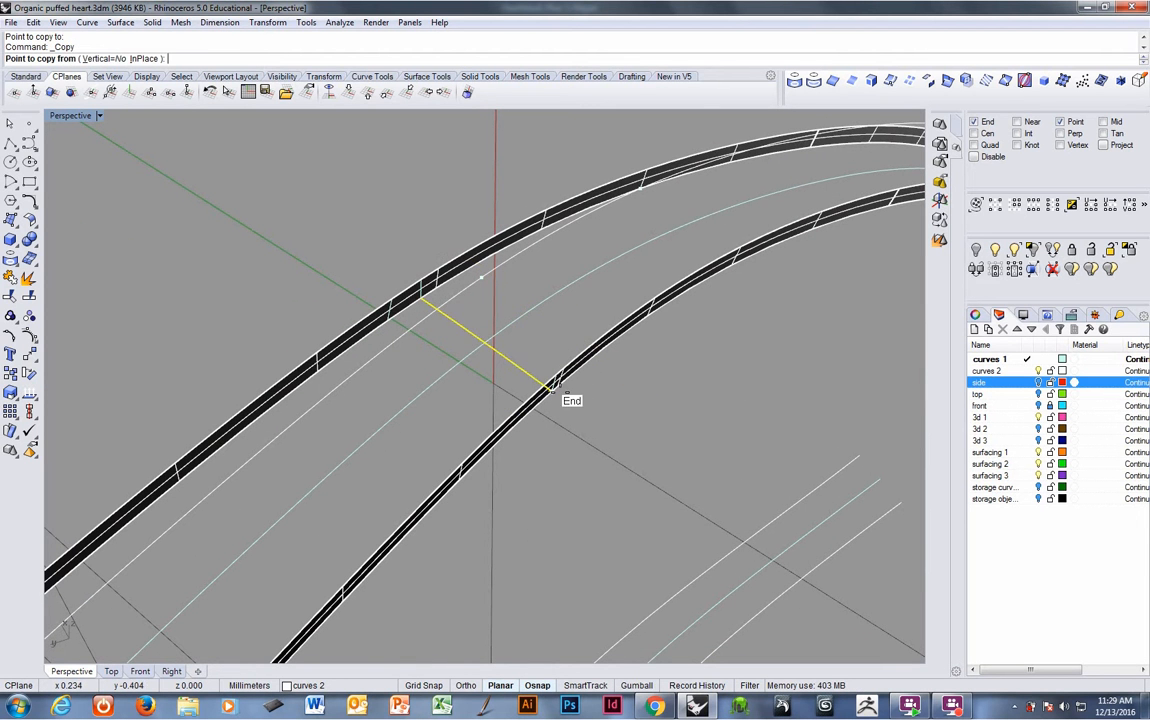
{"action": "left_click", "coordinate": [555, 388]}
{"action": "left_click", "coordinate": [488, 287]}
{"action": "right_click", "coordinate": [503, 334]}
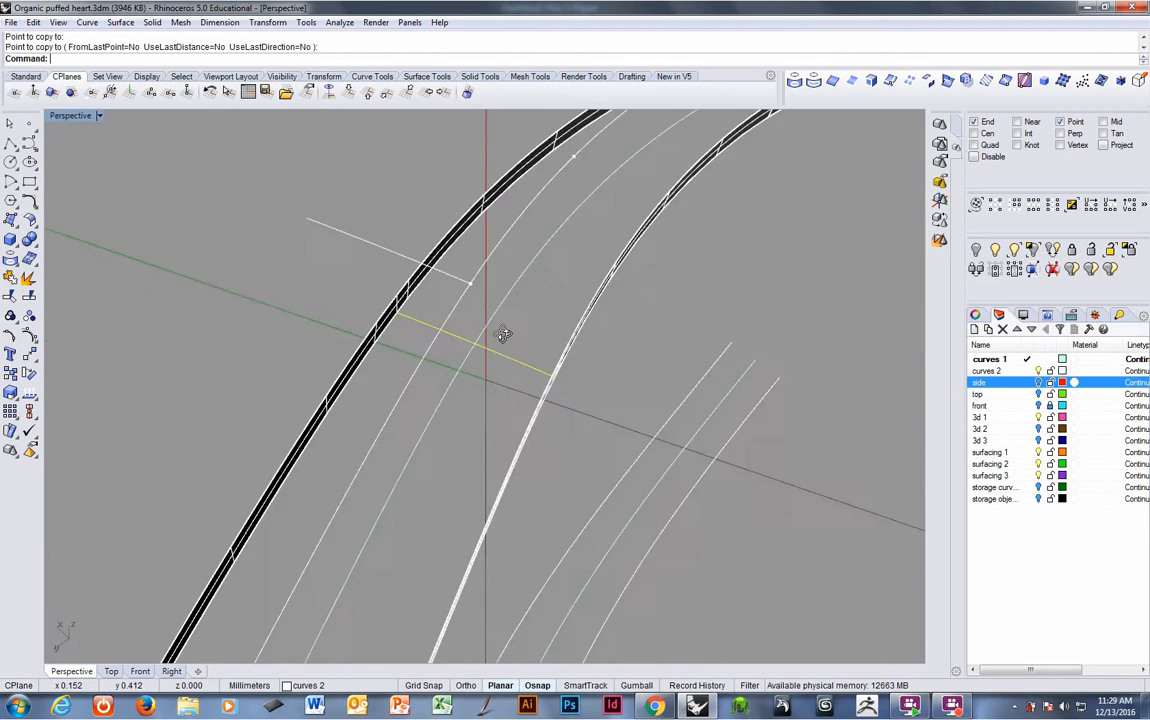
- Blend a curve between the copied line and the lower band's intersection curve
{"action": "right_click_drag", "start_coordinate": [503, 334], "coordinate": [530, 238]}
{"action": "right_click", "coordinate": [306, 61]}
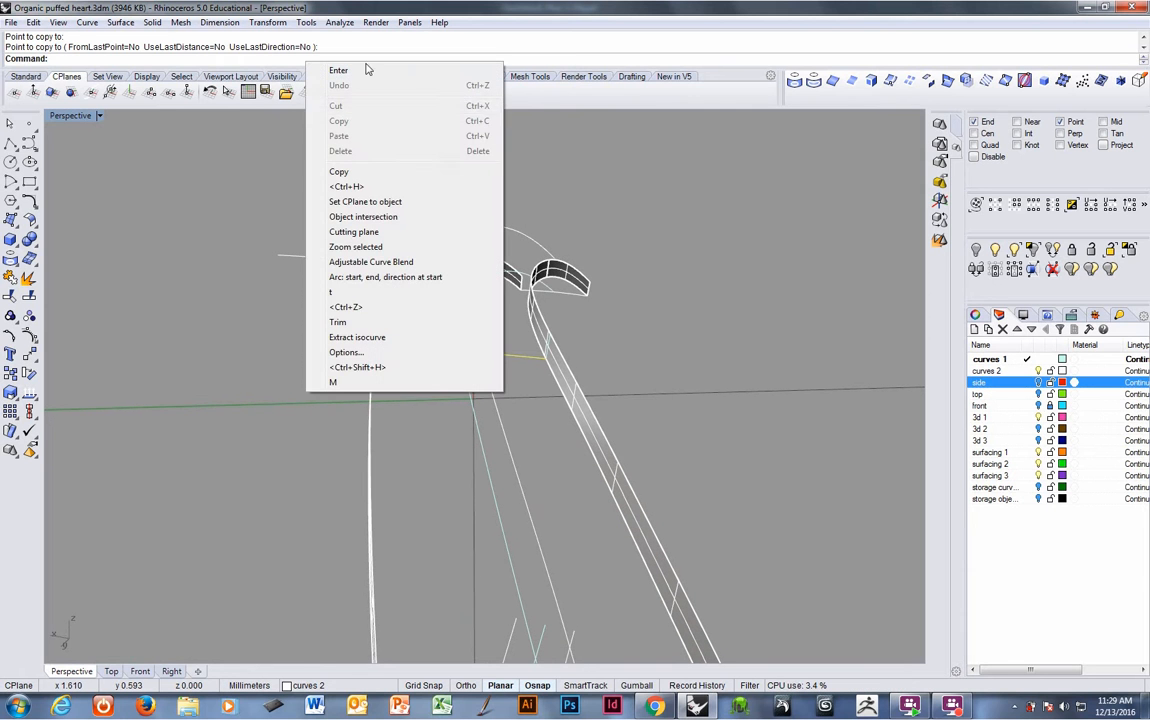
{"action": "left_click", "coordinate": [375, 262]}
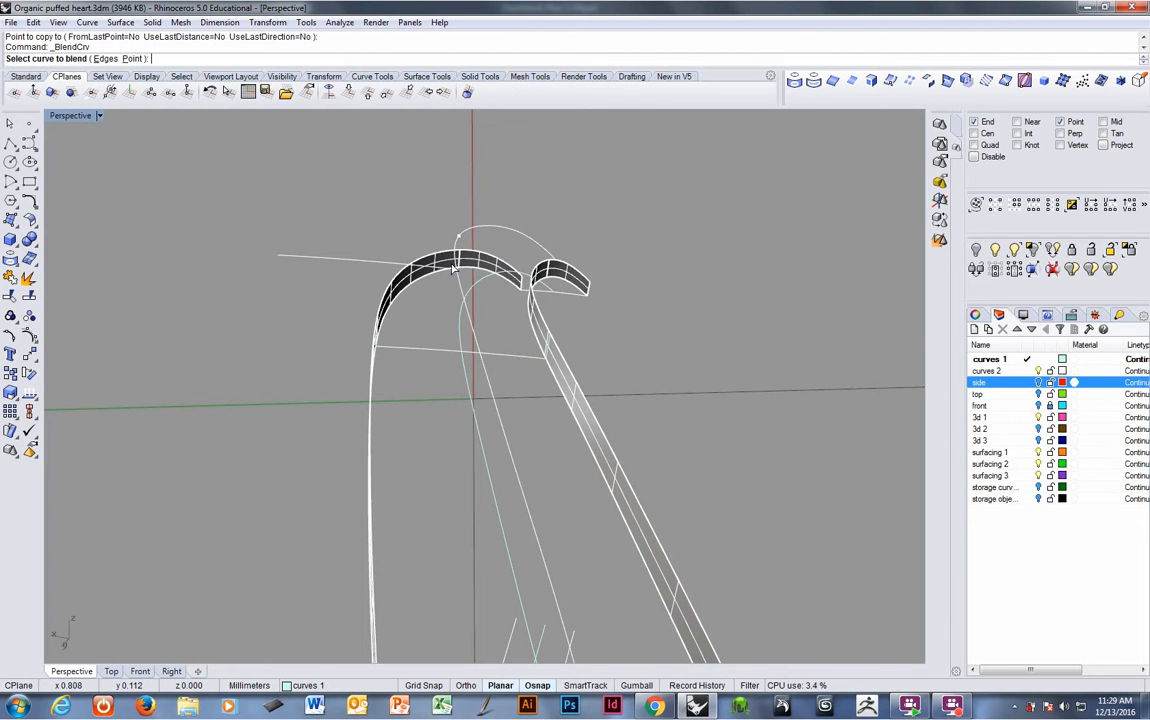
{"action": "left_click", "coordinate": [447, 274]}
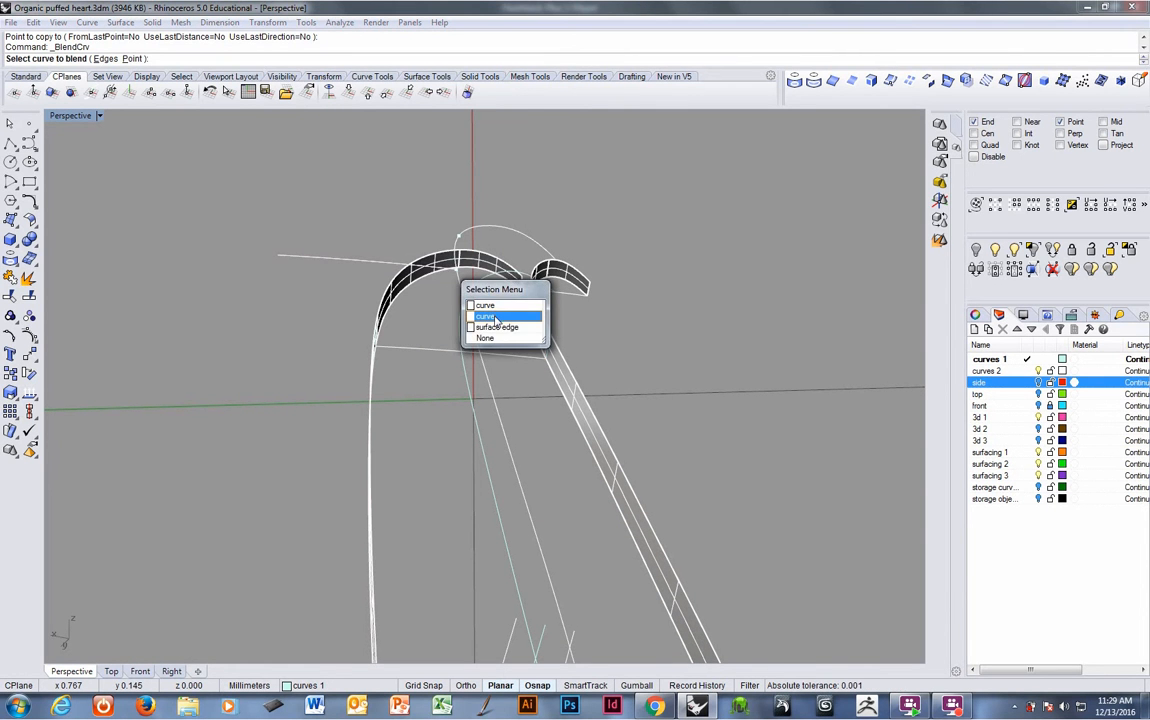
{"action": "left_click", "coordinate": [495, 318]}
{"action": "scroll", "coordinate": [567, 296], "scroll_direction": "up", "scroll_amount": 5}
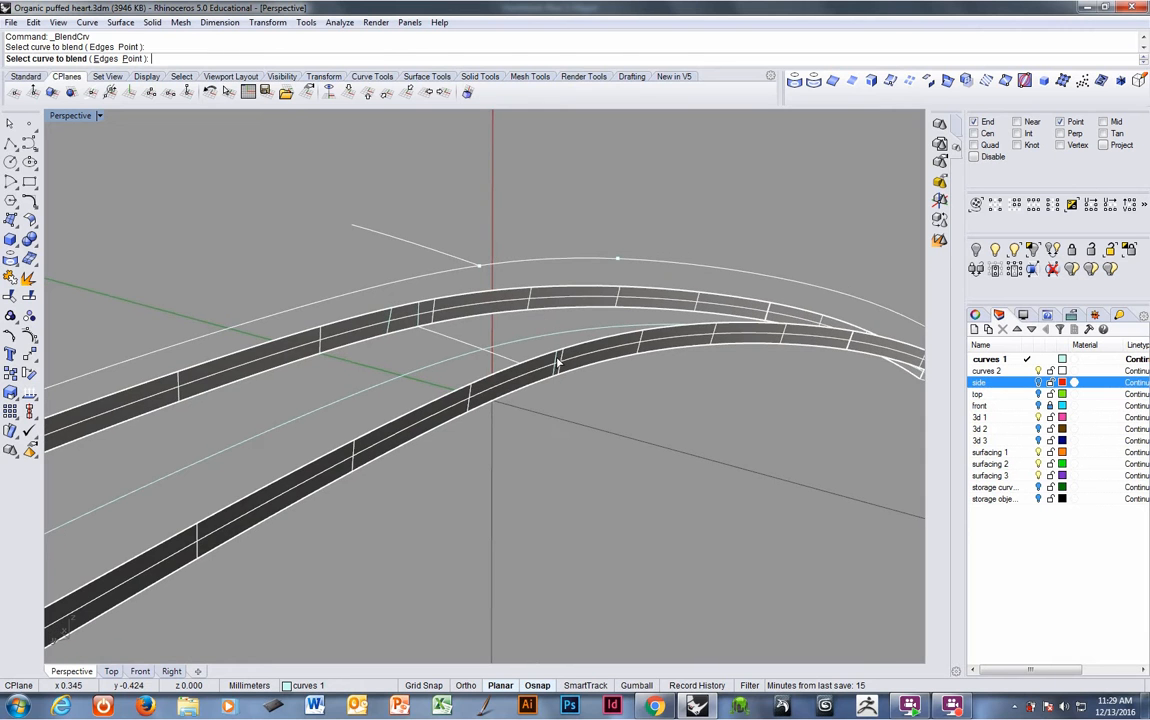
{"action": "left_click", "coordinate": [557, 362]}
{"action": "right_click_drag", "start_coordinate": [557, 362], "coordinate": [557, 313]}
{"action": "right_click", "coordinate": [556, 309]}
{"action": "right_click", "coordinate": [557, 312]}
{"action": "left_click", "coordinate": [558, 313]}
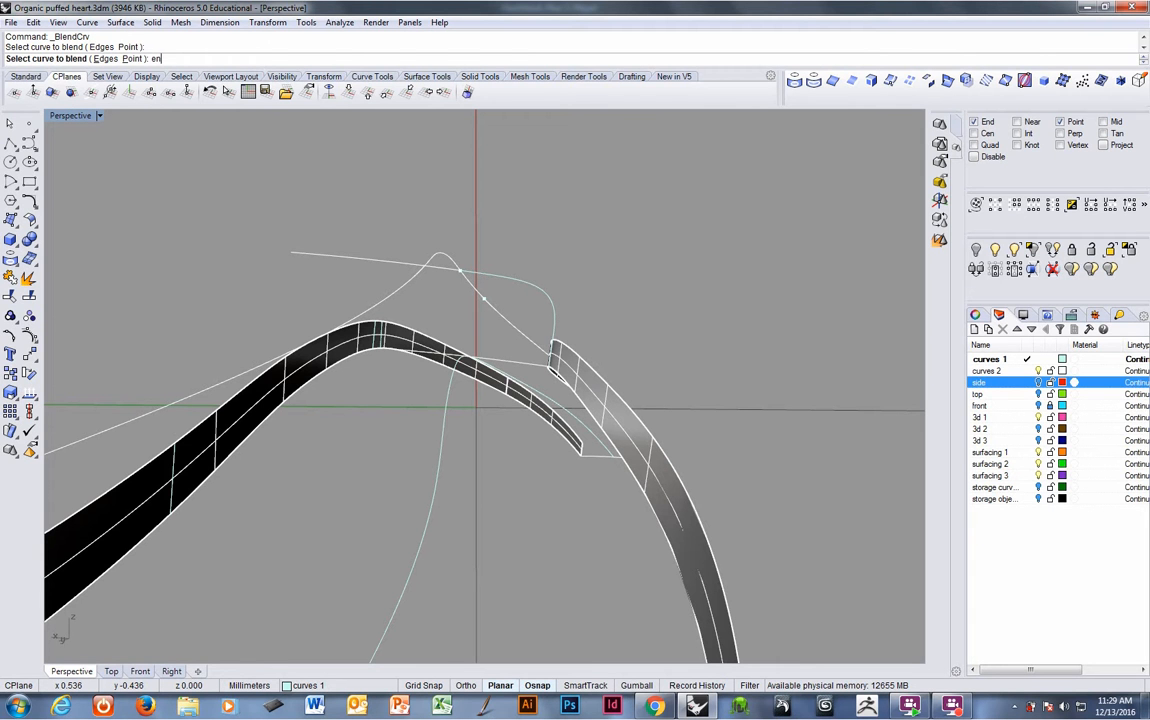
{"action": "key", "text": "Escape"}
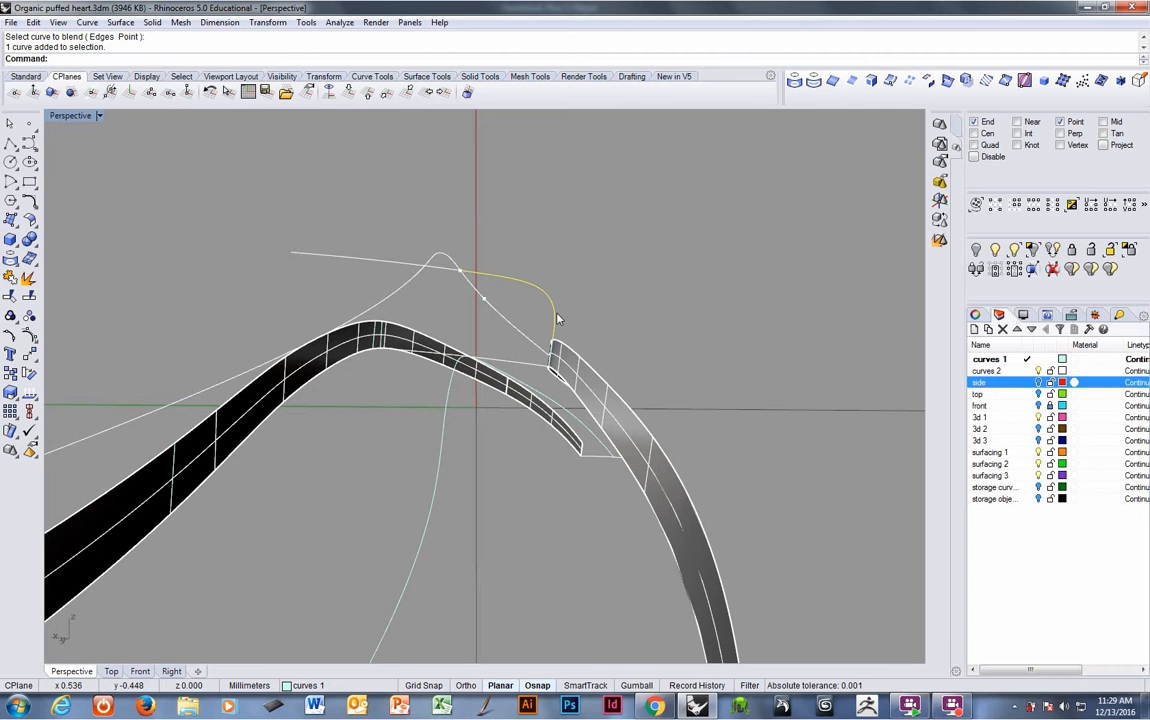
- Run EndBulge on the blend curve and reposition its control points
{"action": "type", "text": "EndBulge"}
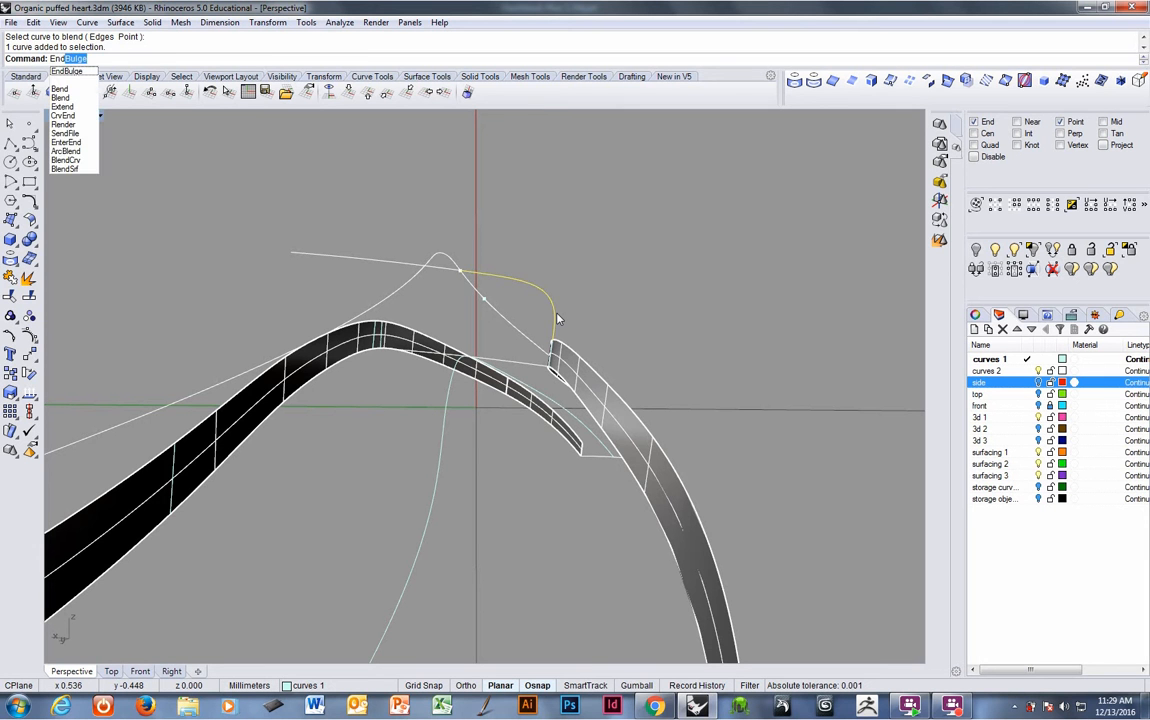
{"action": "key", "text": "Return"}
{"action": "left_click", "coordinate": [490, 275]}
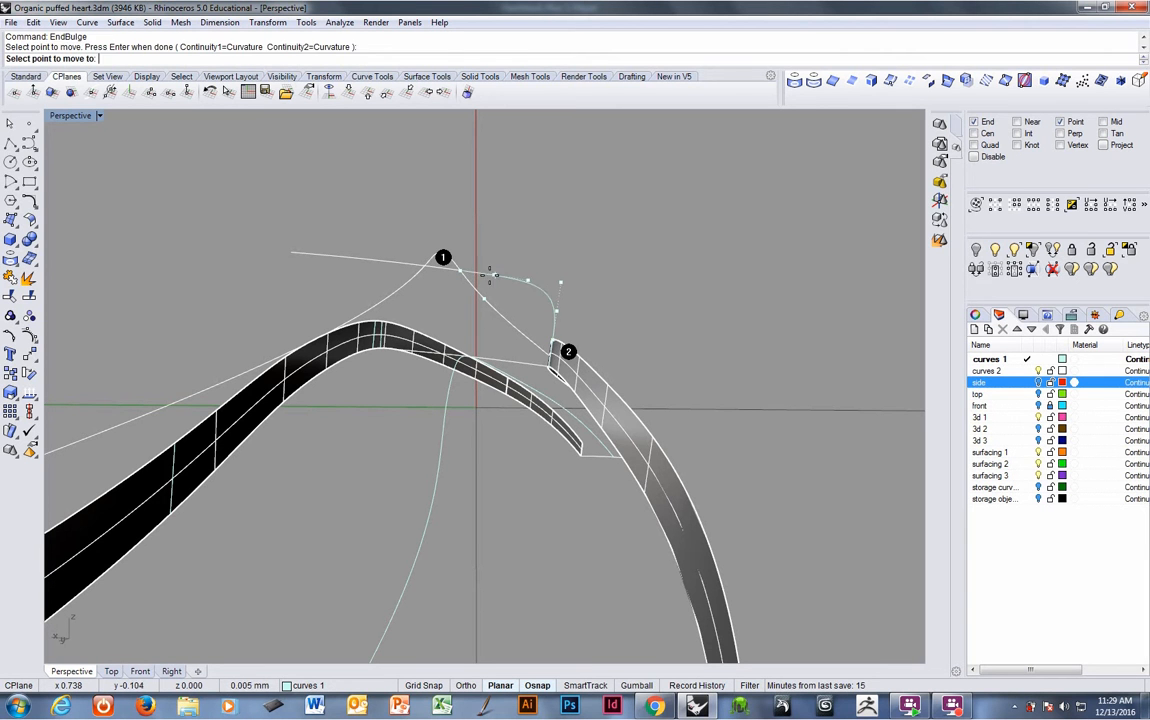
{"action": "left_click", "coordinate": [484, 275]}
{"action": "left_click", "coordinate": [554, 317]}
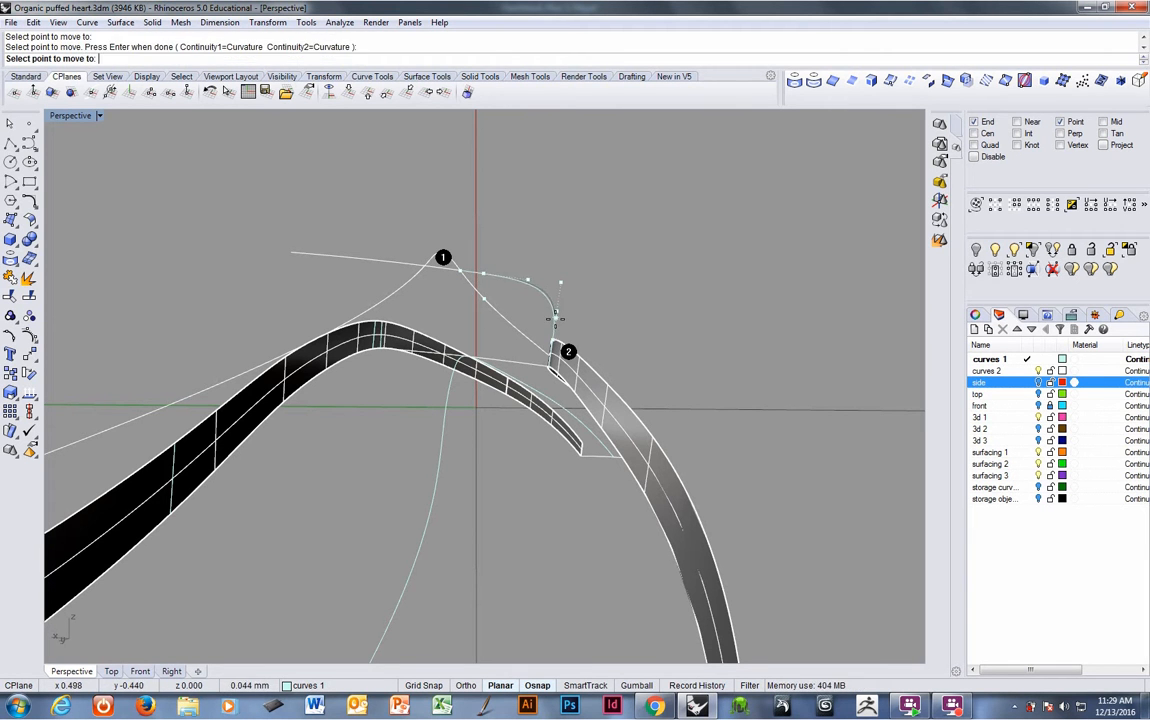
{"action": "left_click", "coordinate": [555, 320]}
{"action": "left_click", "coordinate": [560, 281]}
{"action": "left_click", "coordinate": [561, 278]}
{"action": "right_click_drag", "start_coordinate": [561, 278], "coordinate": [521, 254]}
{"action": "key", "text": "Return"}
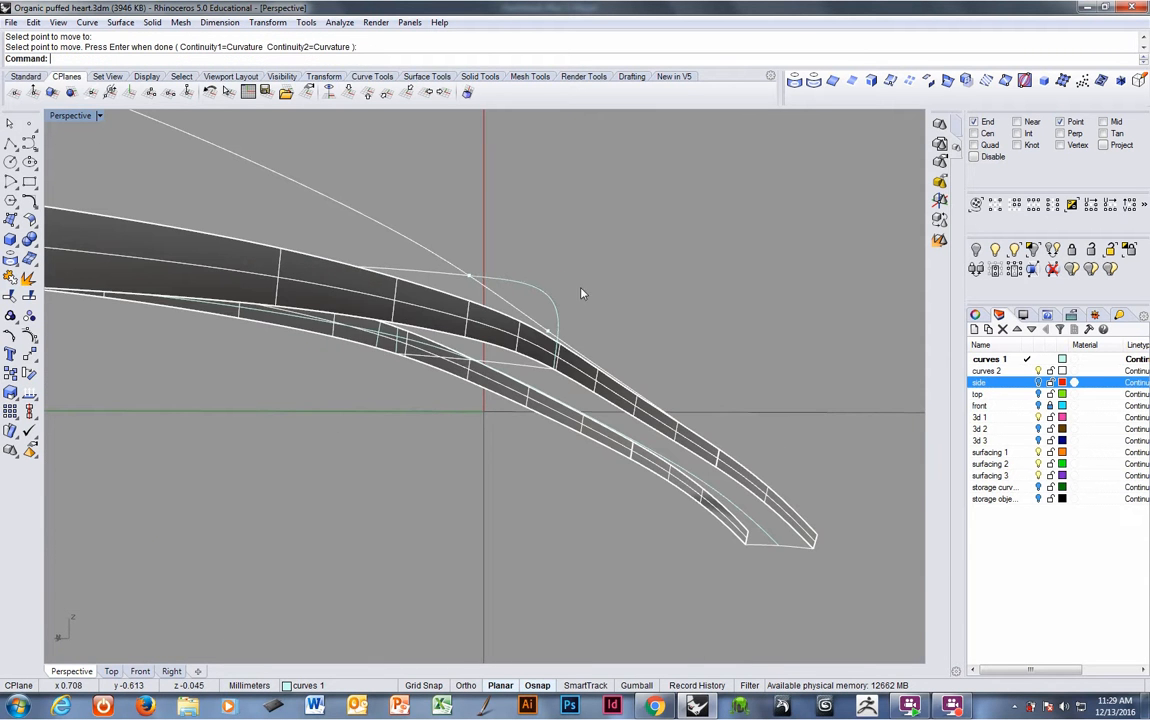
- Delete the copied construction line
{"action": "right_click_drag", "start_coordinate": [582, 293], "coordinate": [566, 367]}
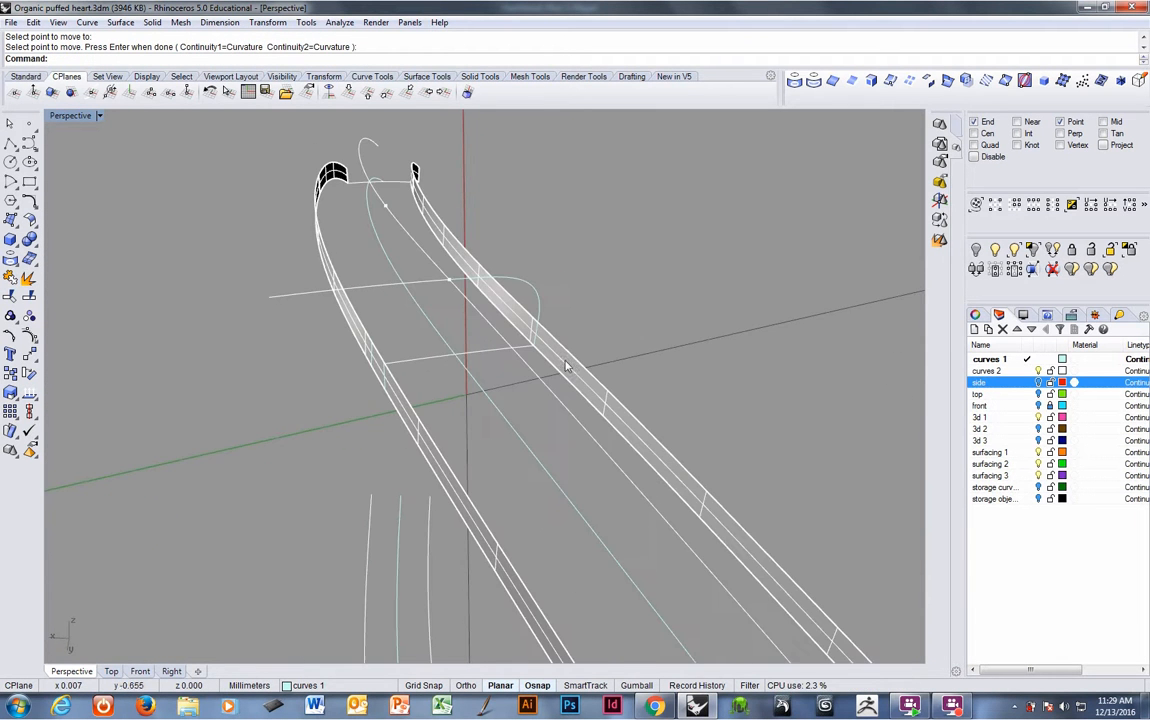
{"action": "key", "text": "Return"}
{"action": "left_click", "coordinate": [386, 292]}
{"action": "key", "text": "Delete"}
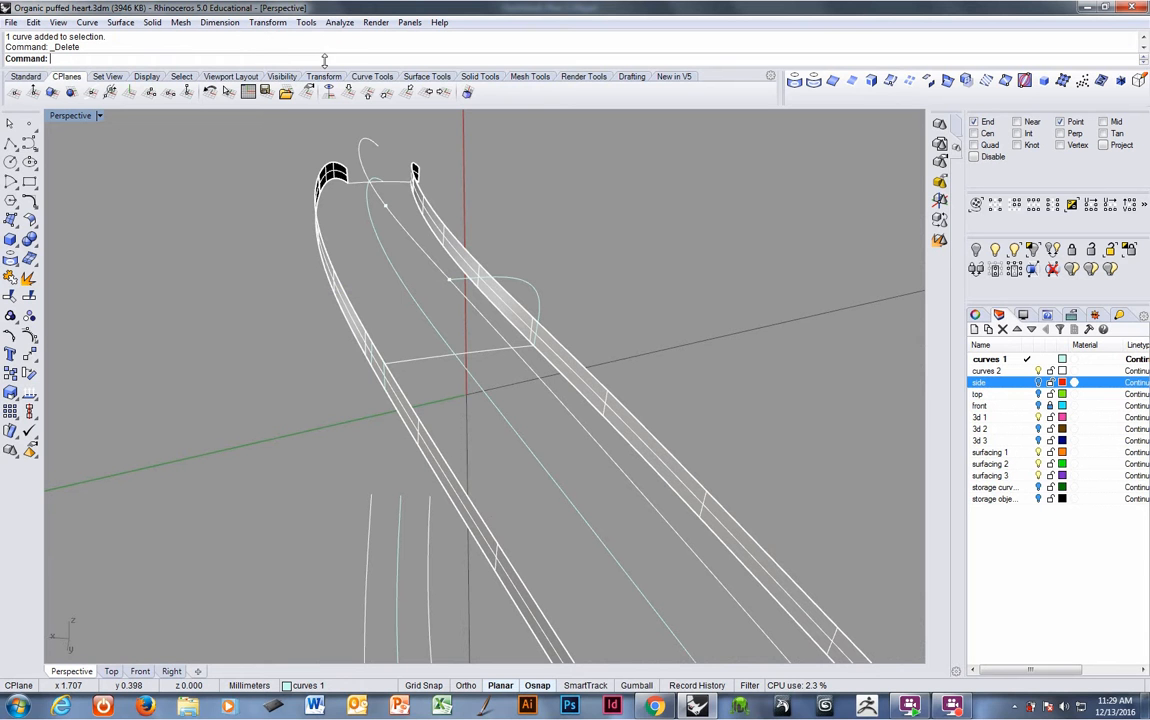
- Try to draw an arc by start, end and direction at start from the upper point to the lower band
{"action": "right_click", "coordinate": [323, 60]}
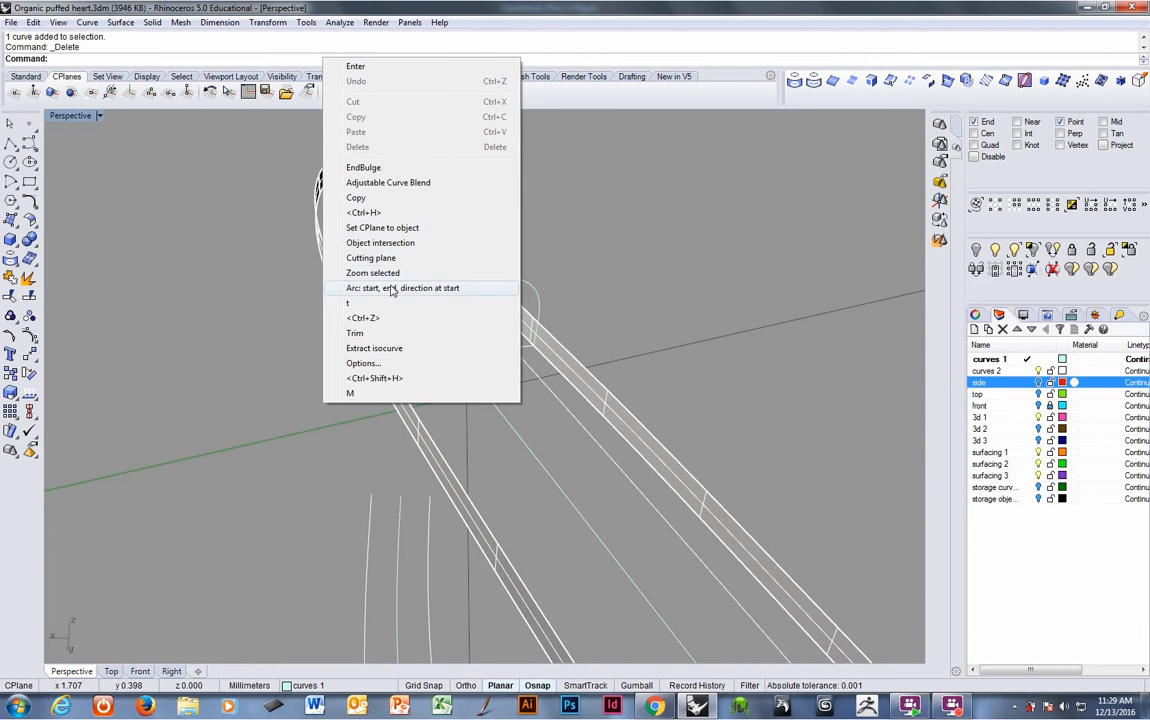
{"action": "left_click", "coordinate": [452, 288]}
{"action": "left_click", "coordinate": [450, 279]}
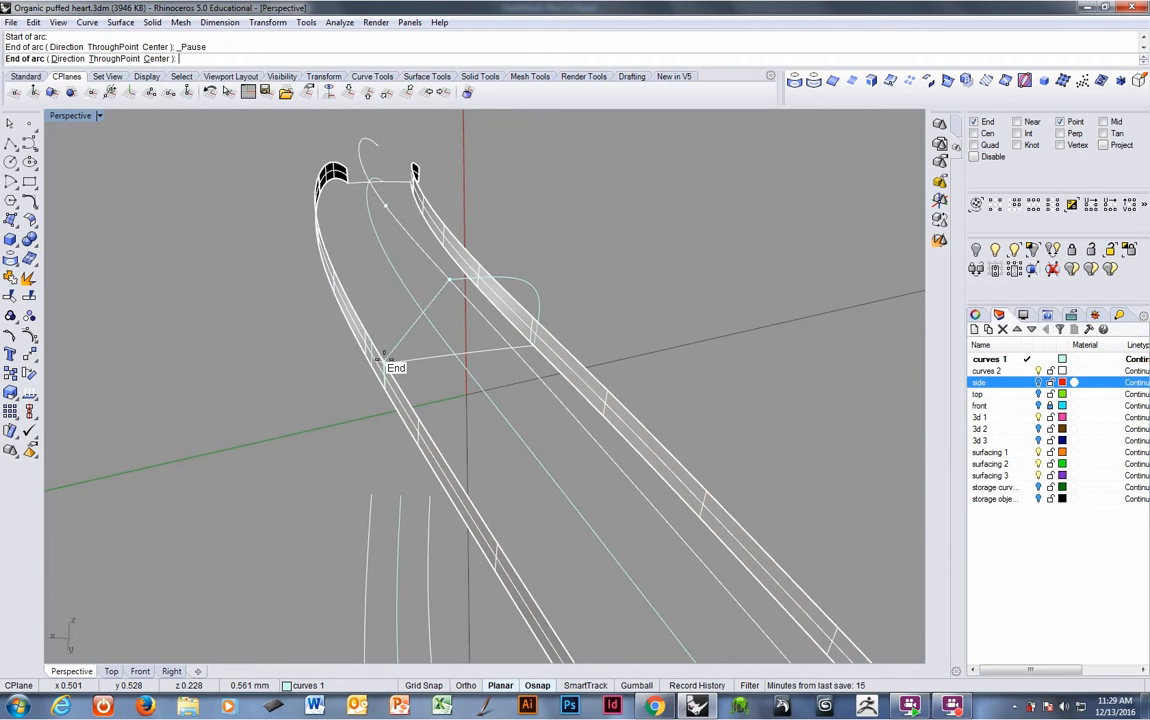
{"action": "right_click_drag", "start_coordinate": [388, 362], "coordinate": [421, 366]}
{"action": "left_click", "coordinate": [389, 369]}
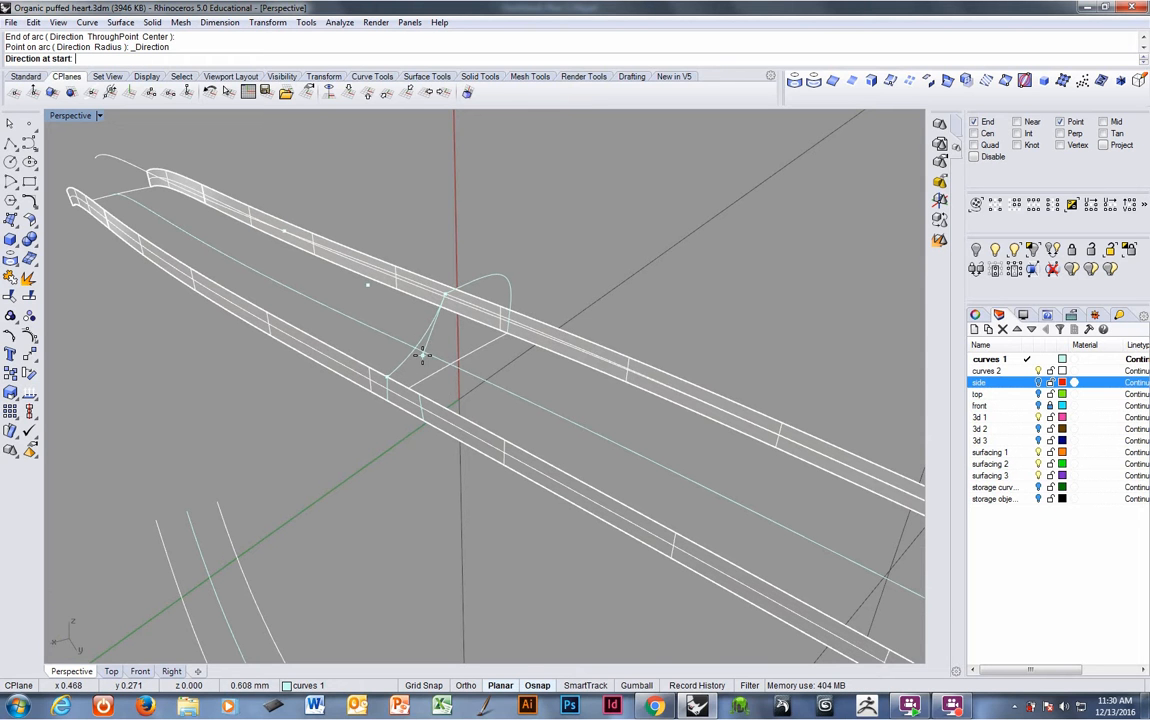
{"action": "left_click", "coordinate": [430, 357]}
- Delete the leftover curves near the lower band's end
{"action": "left_click", "coordinate": [422, 411]}
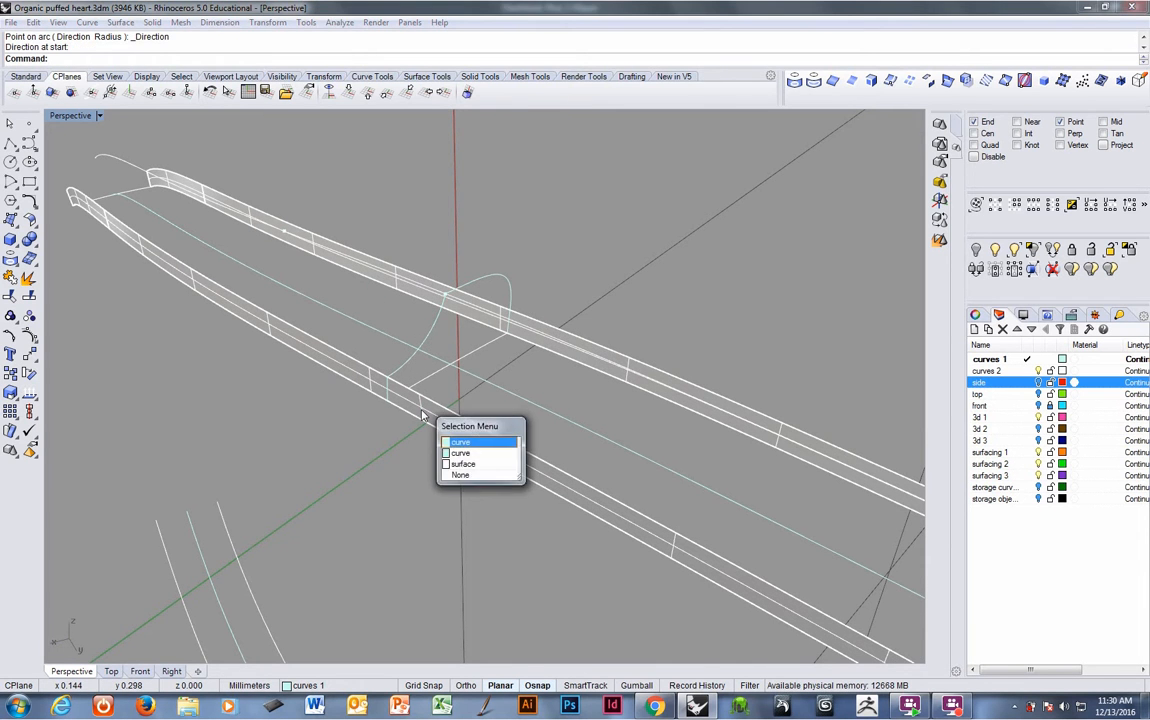
{"action": "right_click", "coordinate": [421, 411]}
{"action": "key", "text": "Delete"}
{"action": "right_click_drag", "start_coordinate": [421, 418], "coordinate": [323, 351]}
{"action": "left_click", "coordinate": [422, 397]}
{"action": "right_click", "coordinate": [424, 399]}
{"action": "key", "text": "Delete"}
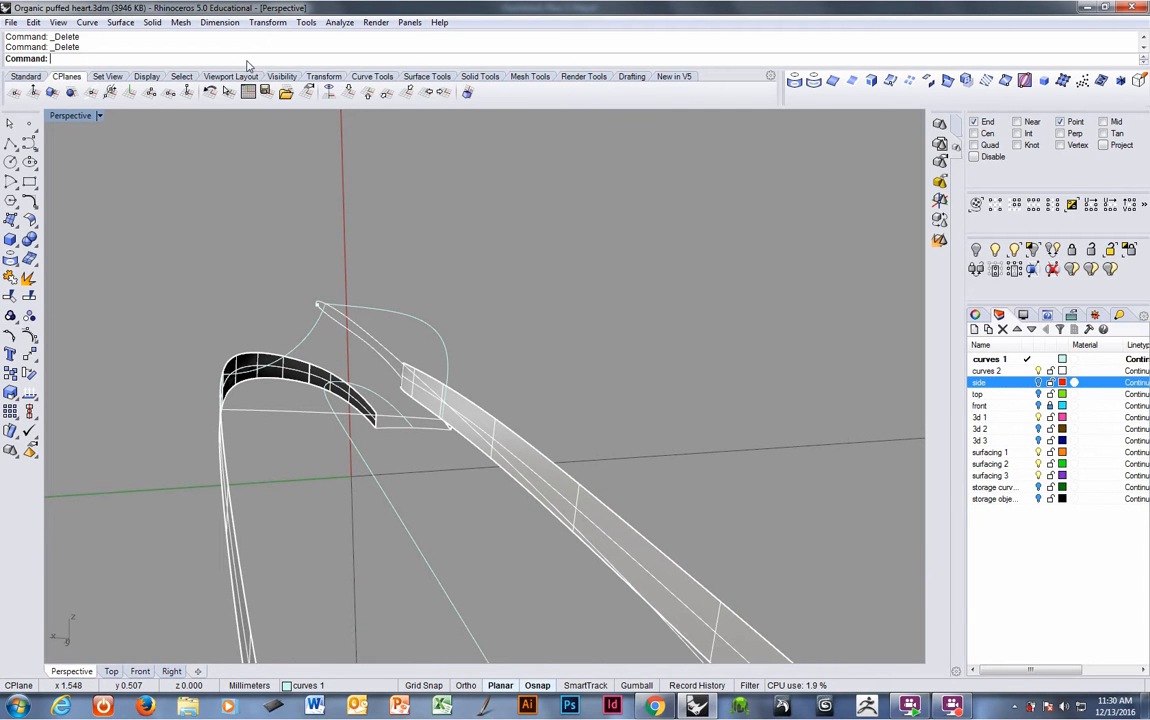
- Try again to draw an arc by start, end and direction at start from the upper point, then delete it
{"action": "right_click", "coordinate": [247, 66]}
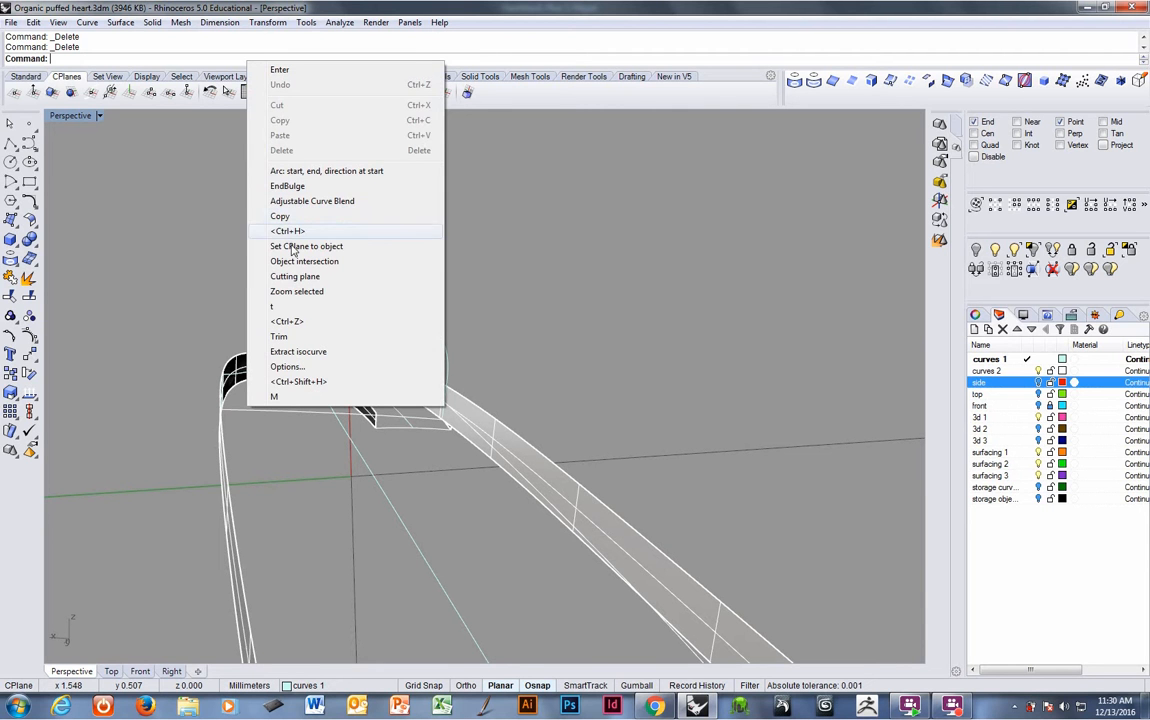
{"action": "left_click", "coordinate": [282, 170]}
{"action": "left_click", "coordinate": [222, 375]}
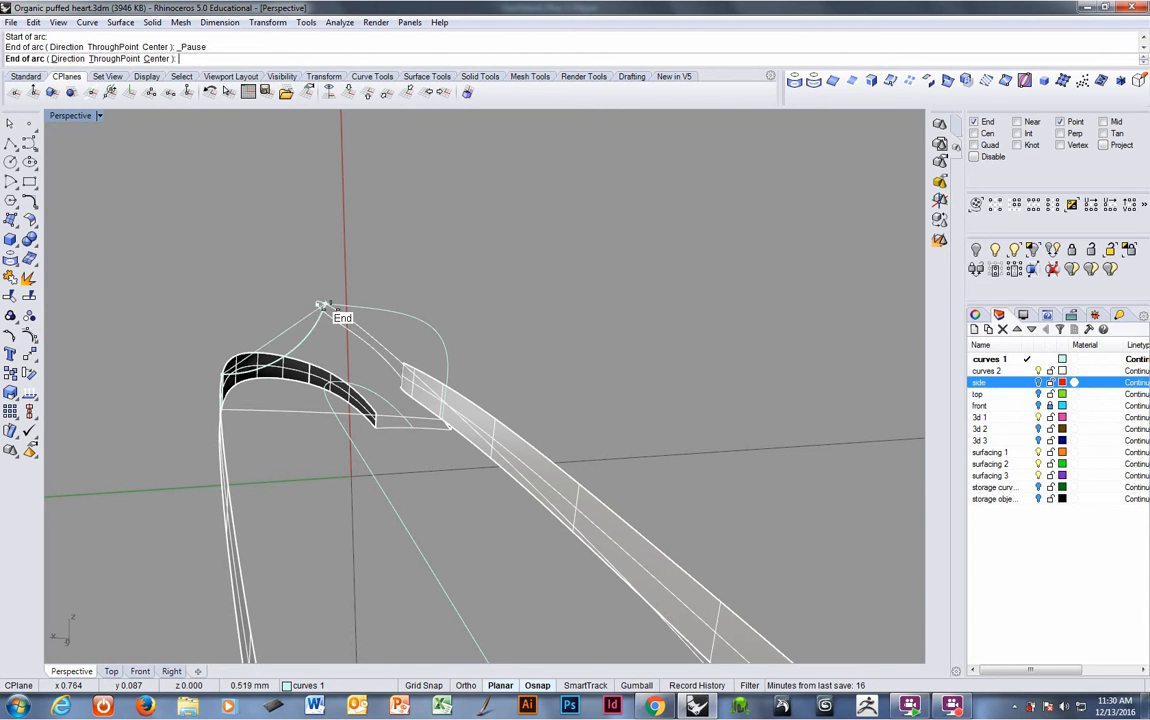
{"action": "left_click", "coordinate": [325, 304]}
{"action": "left_click", "coordinate": [325, 352]}
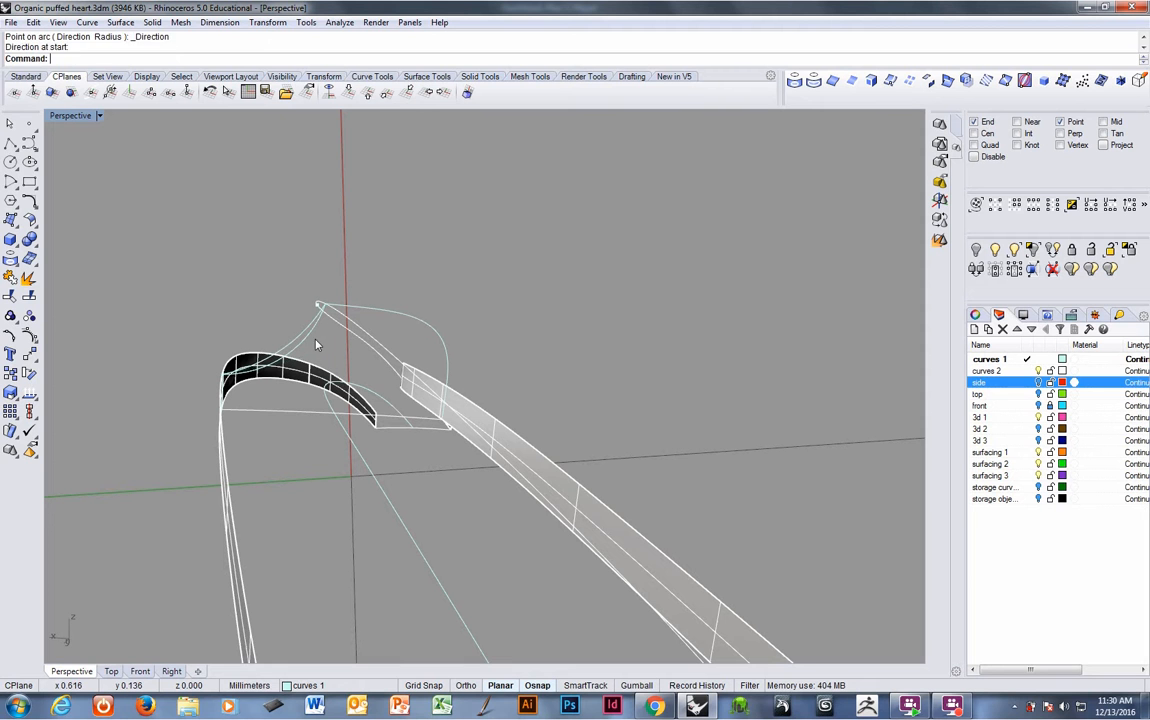
{"action": "key", "text": "Delete"}
- Delete the two leftover points near the band ends
{"action": "right_click_drag", "start_coordinate": [531, 375], "coordinate": [310, 438]}
{"action": "left_click", "coordinate": [363, 361]}
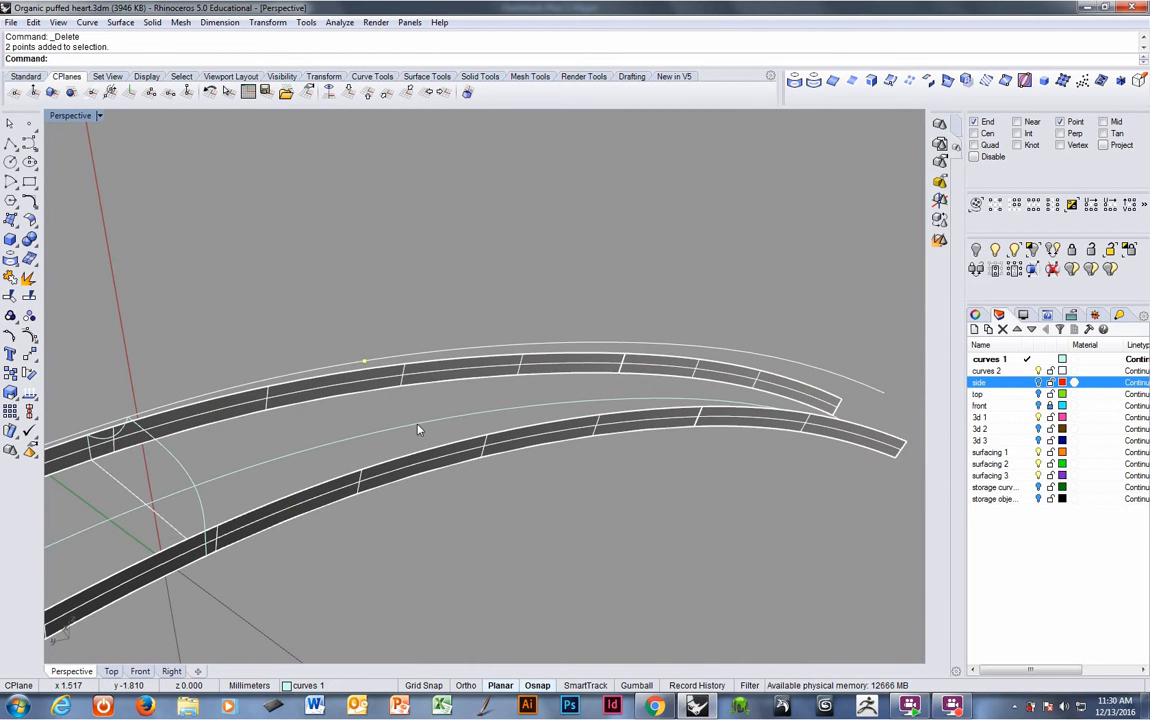
{"action": "key", "text": "Delete"}
- Select both band surfaces and the guide curve near their ends and set the CPlane to world Top
{"action": "right_click_drag", "start_coordinate": [315, 413], "coordinate": [424, 398]}
{"action": "left_click", "coordinate": [302, 141]}
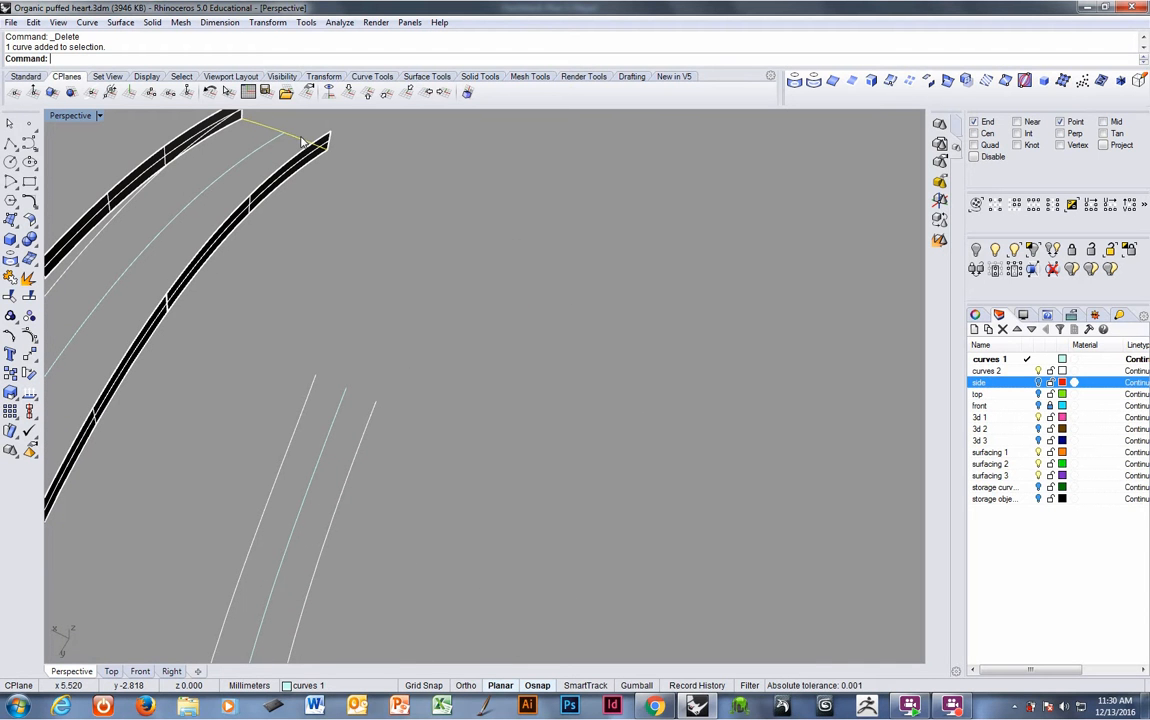
{"action": "left_click", "coordinate": [106, 77]}
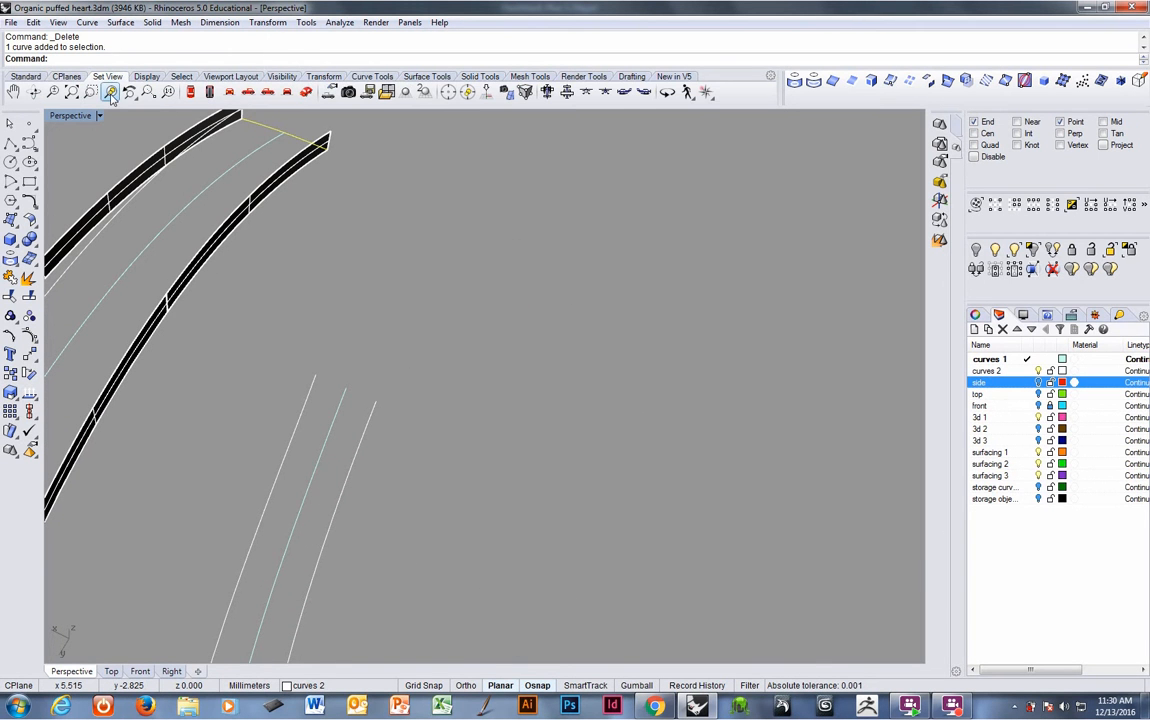
{"action": "left_click", "coordinate": [111, 92]}
{"action": "scroll", "coordinate": [487, 370], "scroll_direction": "down", "scroll_amount": 10}
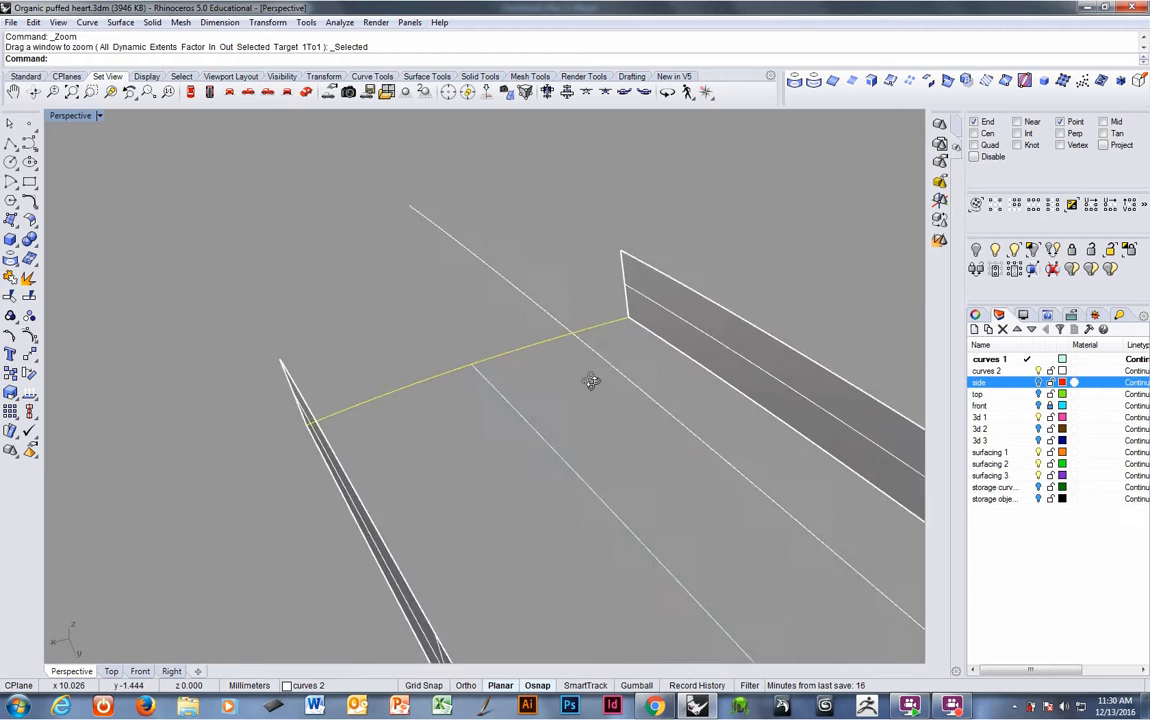
{"action": "right_click_drag", "start_coordinate": [577, 391], "coordinate": [382, 435]}
{"action": "left_click", "coordinate": [557, 488]}
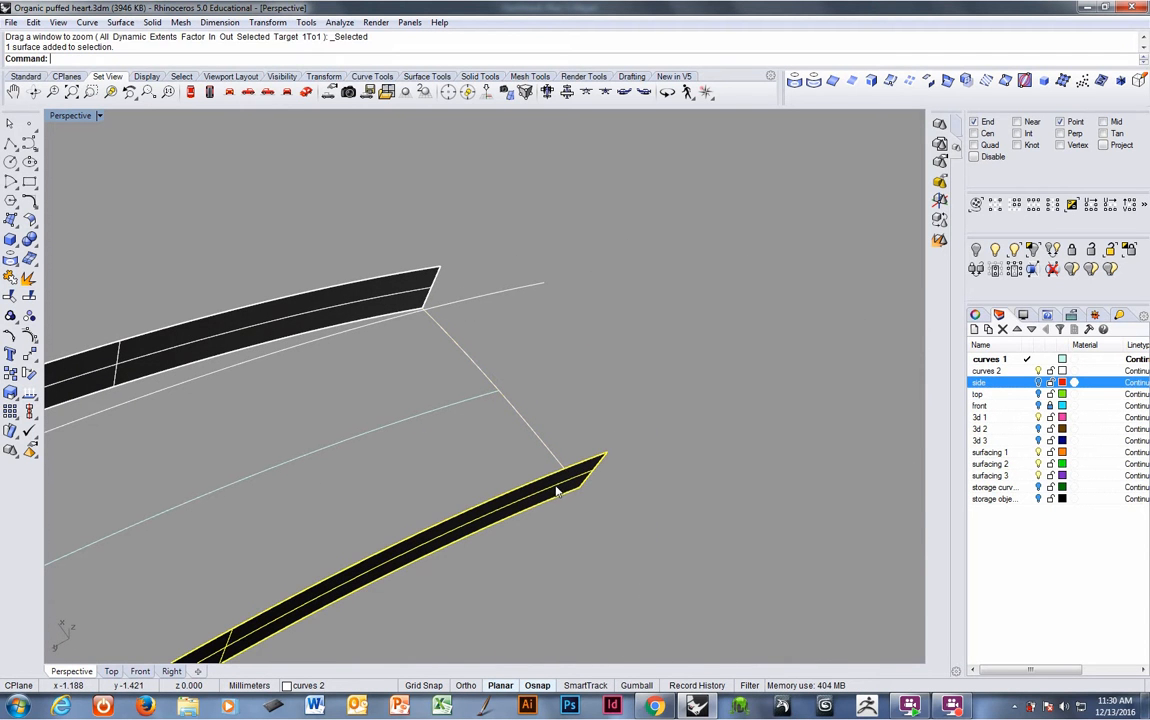
{"action": "left_click", "coordinate": [428, 285], "text": "shift"}
{"action": "left_click", "coordinate": [482, 299], "text": "shift"}
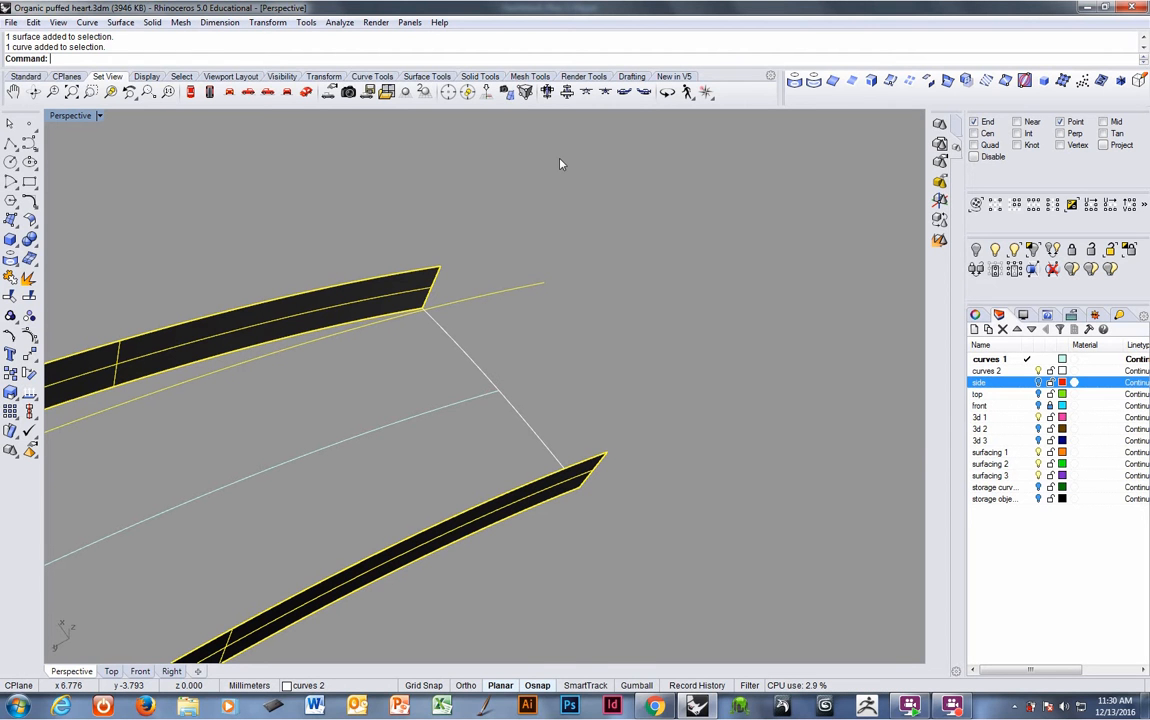
{"action": "key", "text": "F4"}
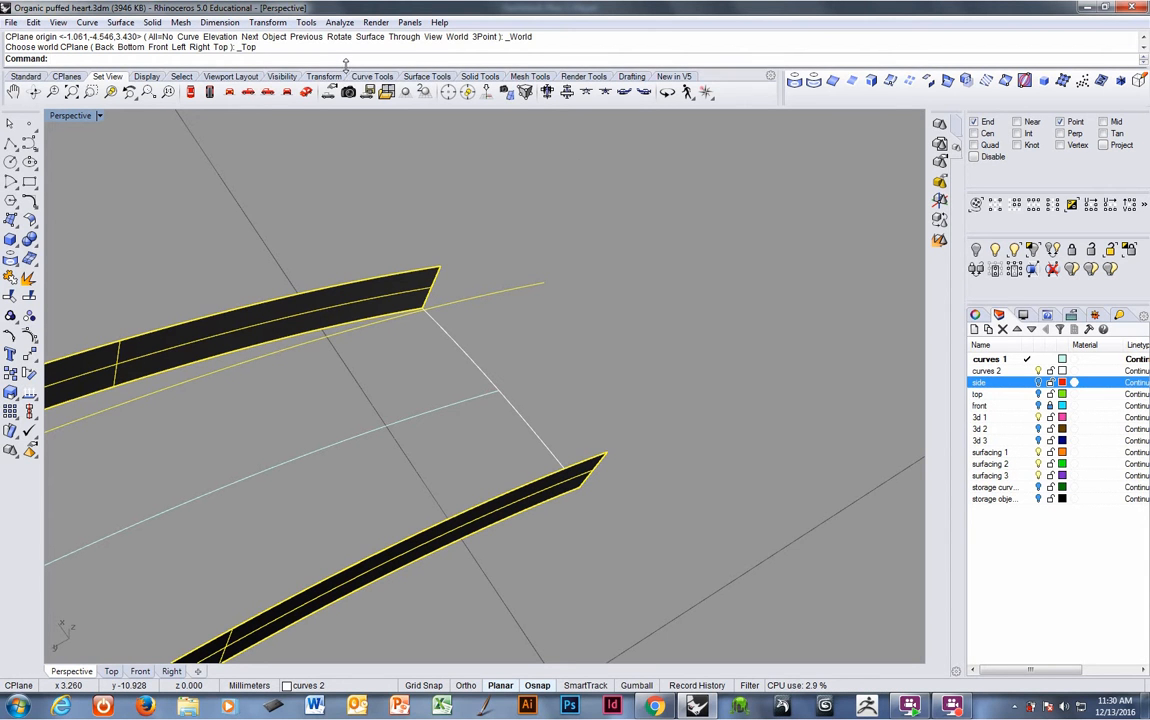
- Create a cutting plane through the selection from the upper band's end to the lower band's end
{"action": "right_click", "coordinate": [350, 60]}
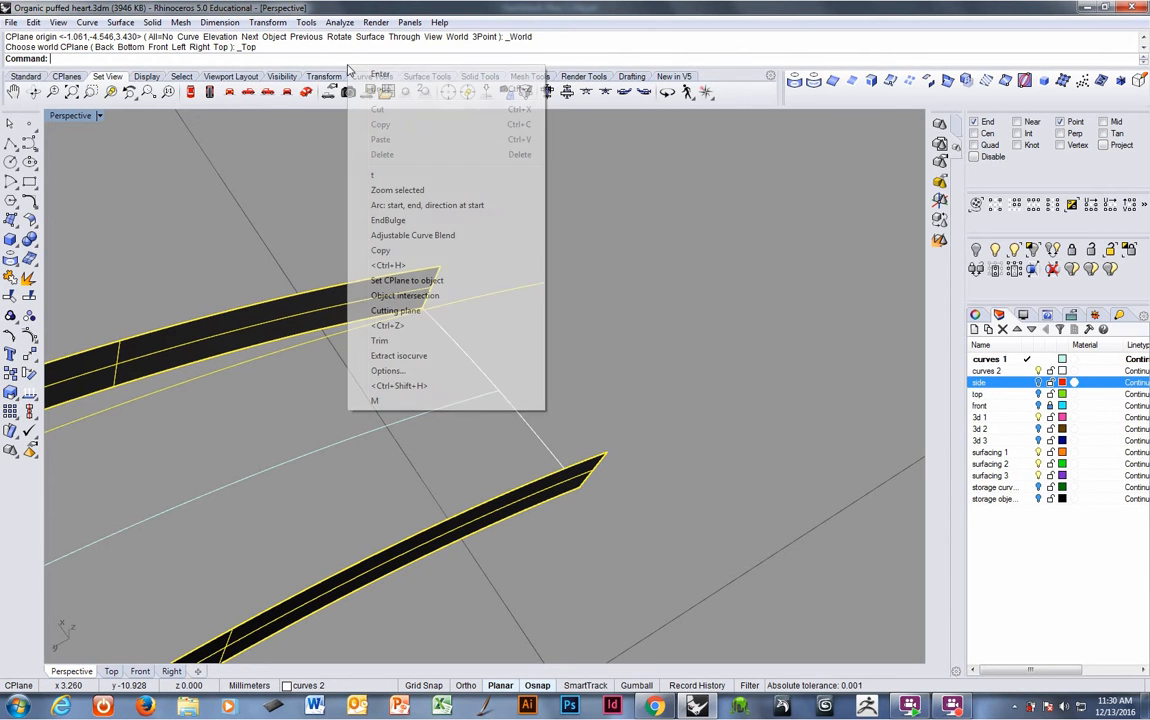
{"action": "left_click", "coordinate": [407, 311]}
{"action": "left_click", "coordinate": [425, 309]}
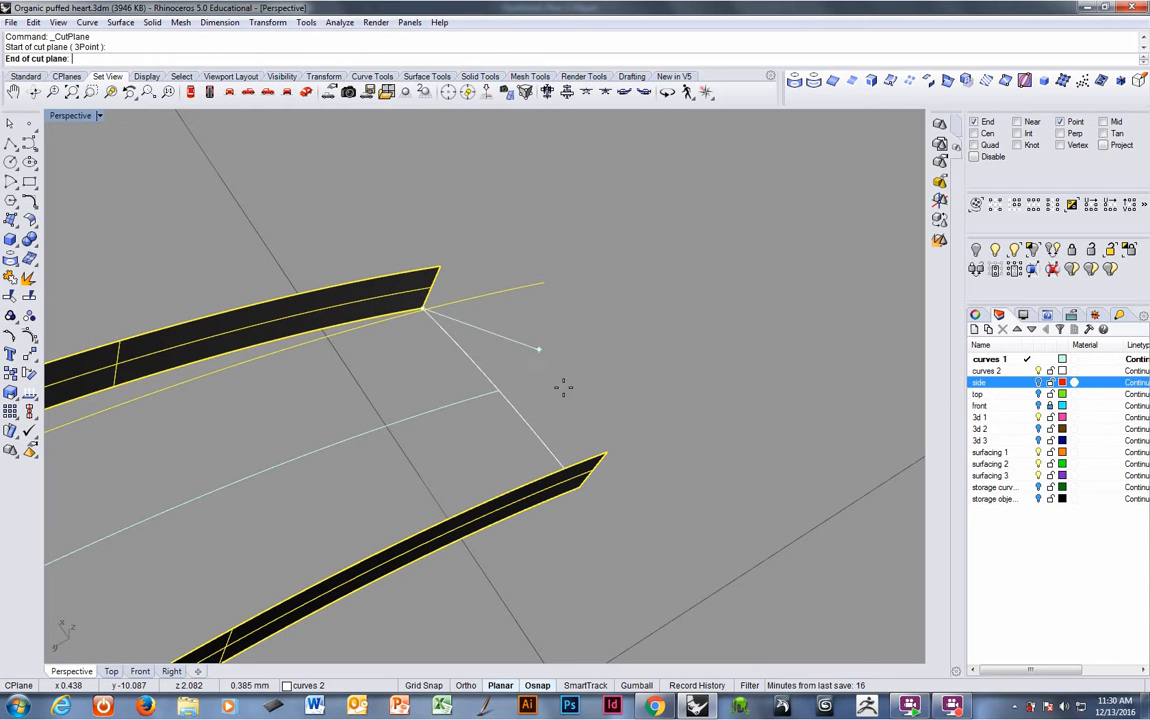
{"action": "left_click", "coordinate": [576, 487]}
{"action": "right_click", "coordinate": [660, 423]}
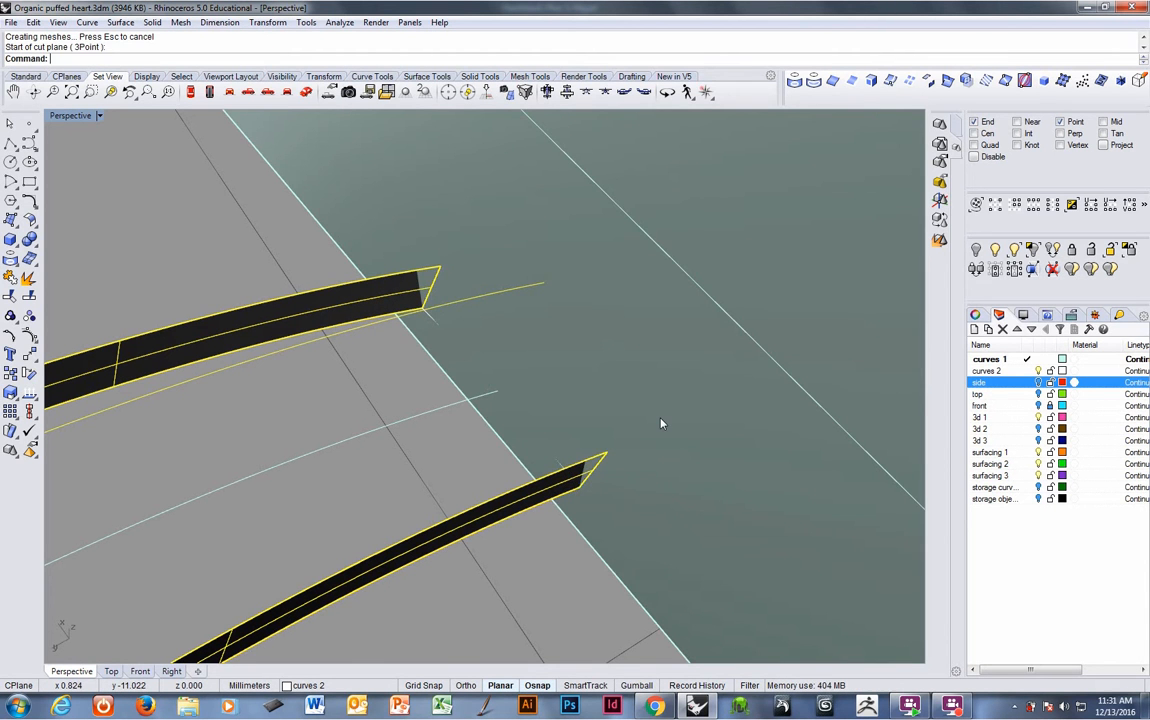
- Intersect the cutting plane with the selected objects and delete the extra intersection curves
{"action": "left_click", "coordinate": [660, 423]}
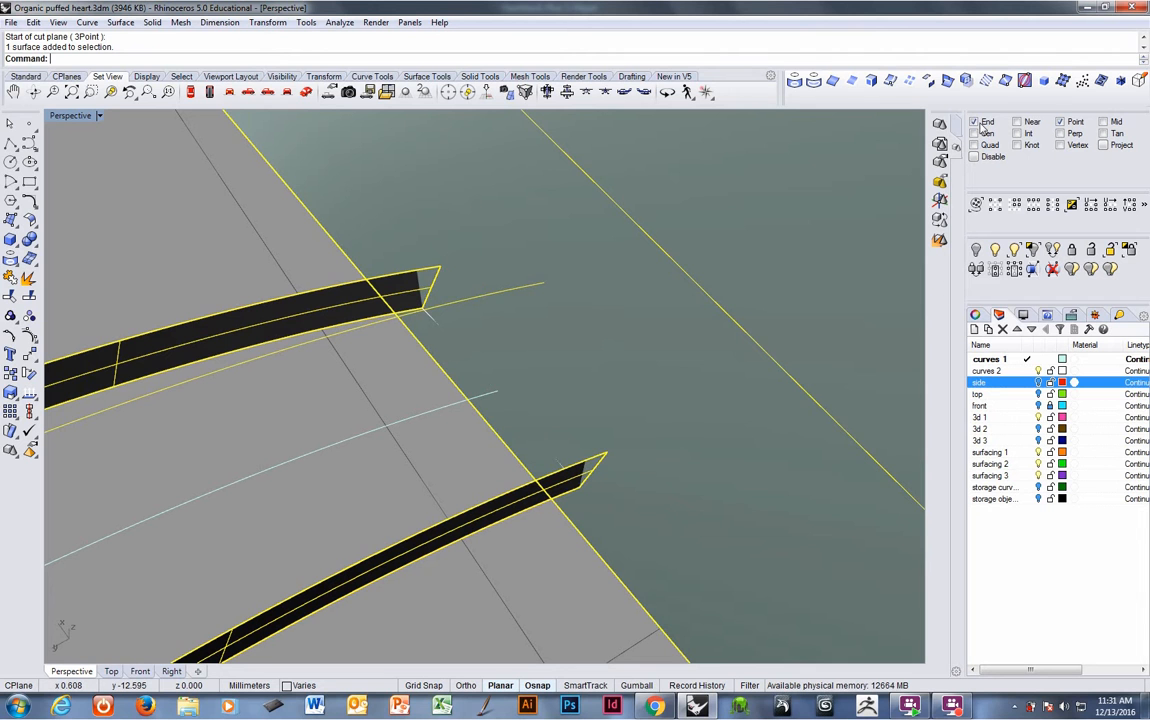
{"action": "left_click", "coordinate": [950, 82]}
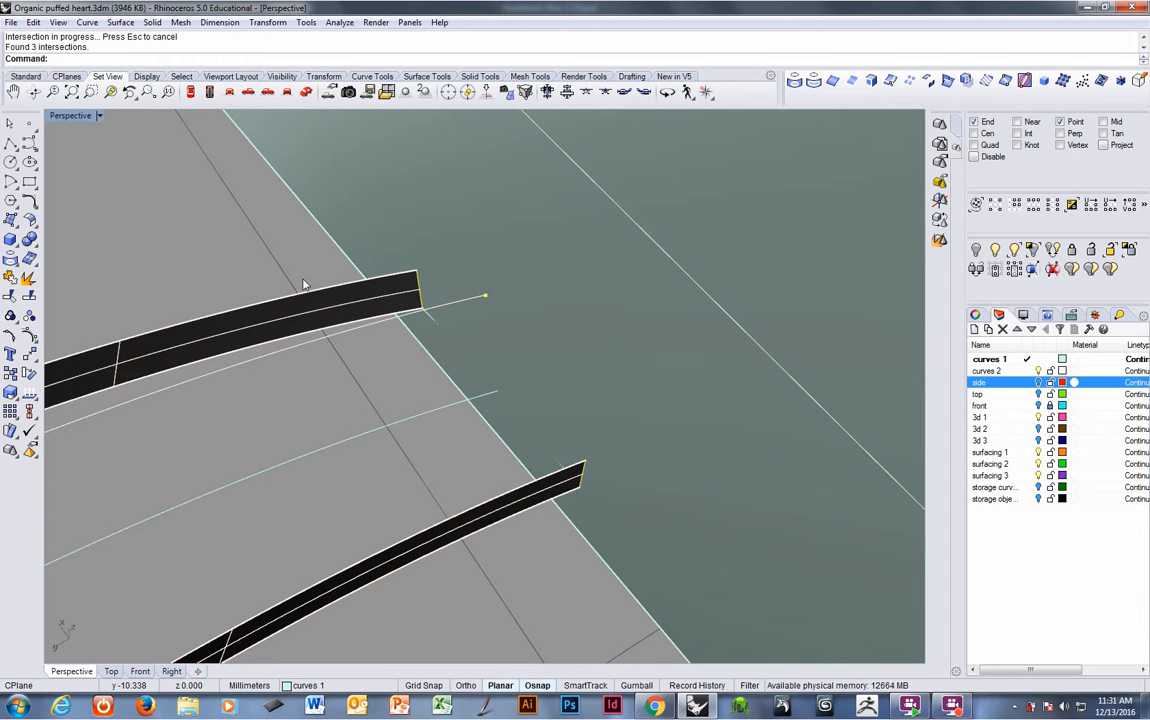
{"action": "left_click_drag", "start_coordinate": [266, 245], "coordinate": [660, 587], "text": "ctrl"}
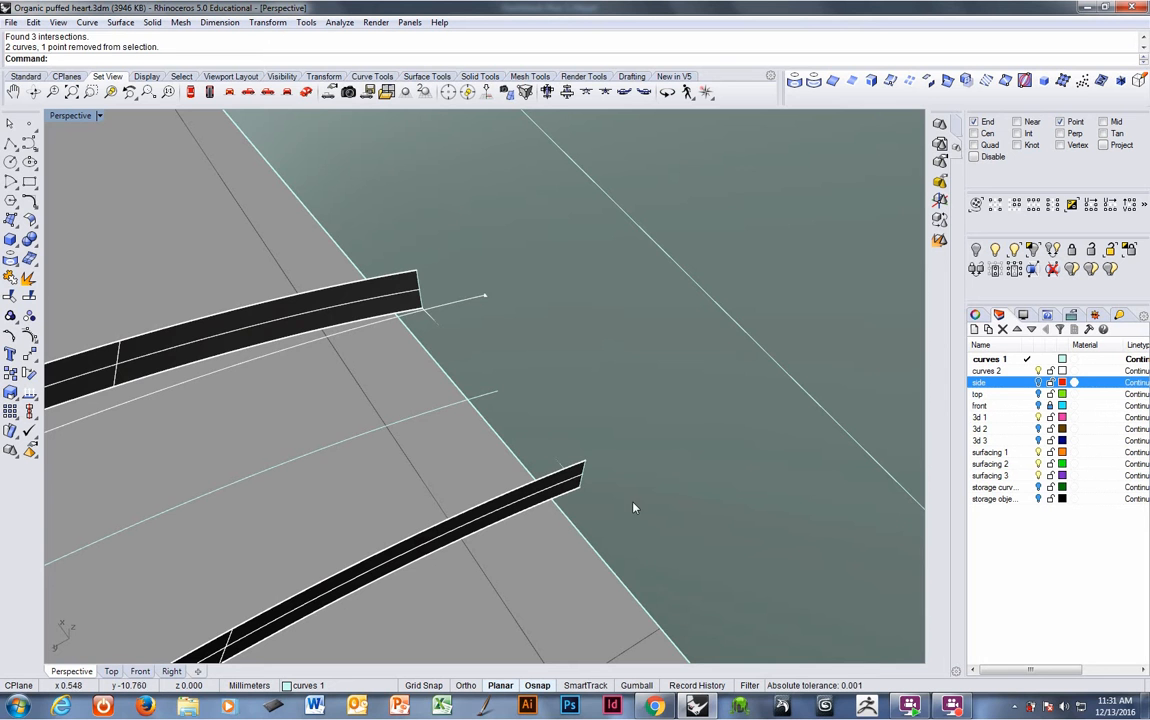
{"action": "key", "text": "Delete"}
- Set the CPlane to the cutting plane, delete the selected geometry, and undo the last two operations
{"action": "right_click_drag", "start_coordinate": [542, 483], "coordinate": [705, 450]}
{"action": "scroll", "coordinate": [684, 480], "scroll_direction": "down", "scroll_amount": 3}
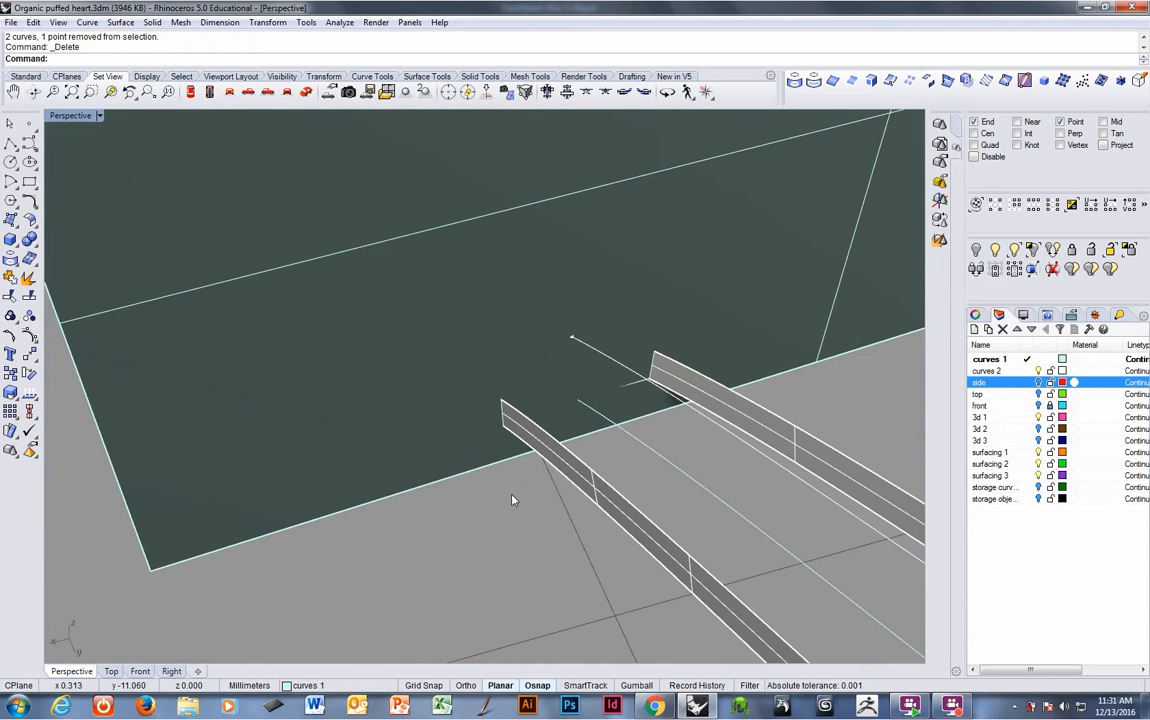
{"action": "right_click_drag", "start_coordinate": [512, 500], "coordinate": [554, 374]}
{"action": "left_click", "coordinate": [739, 431]}
{"action": "scroll", "coordinate": [662, 414], "scroll_direction": "up", "scroll_amount": 3}
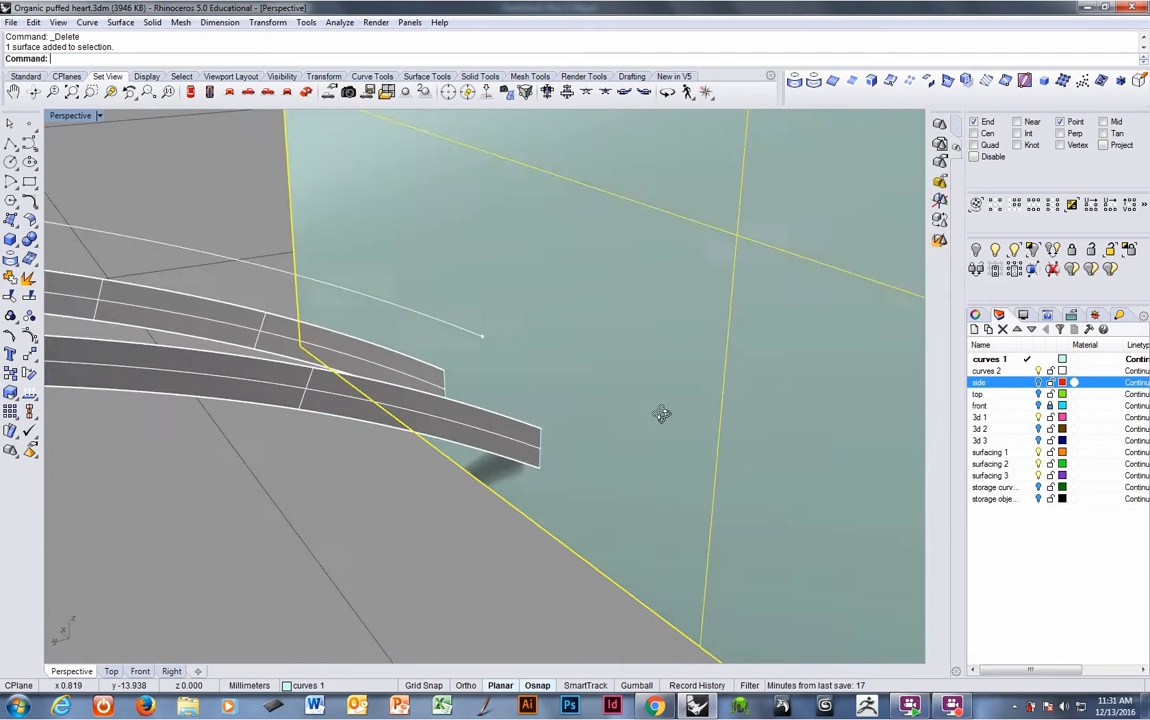
{"action": "right_click_drag", "start_coordinate": [662, 414], "coordinate": [620, 398]}
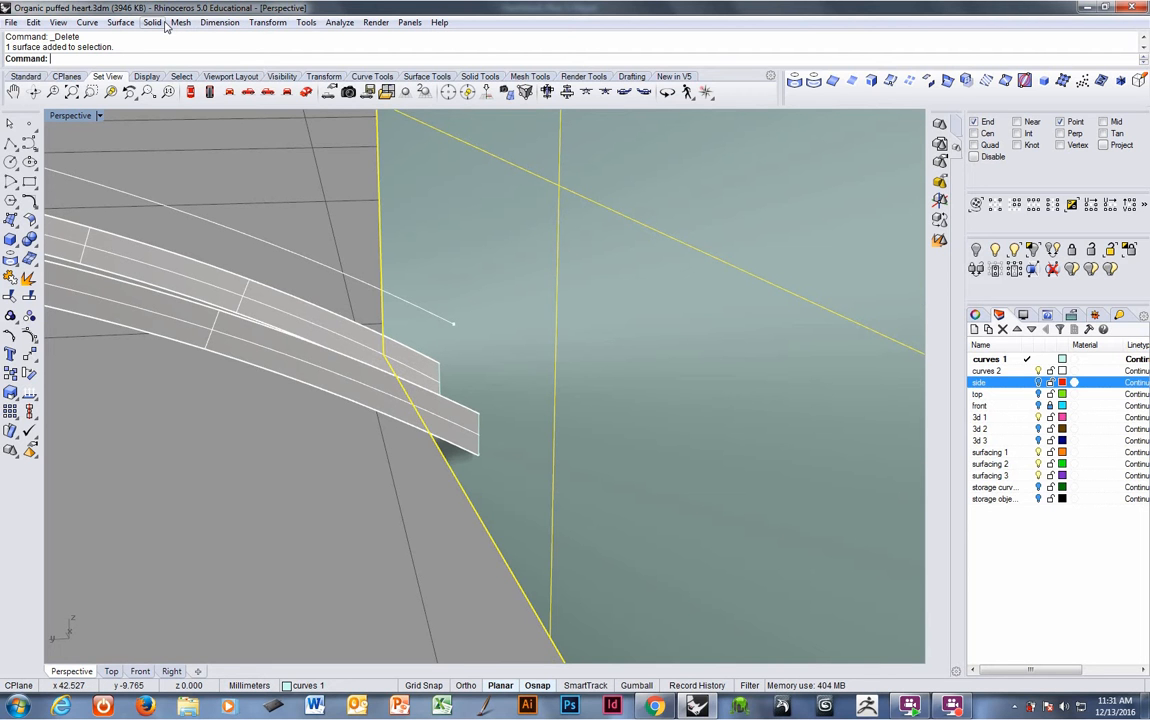
{"action": "left_click", "coordinate": [62, 77]}
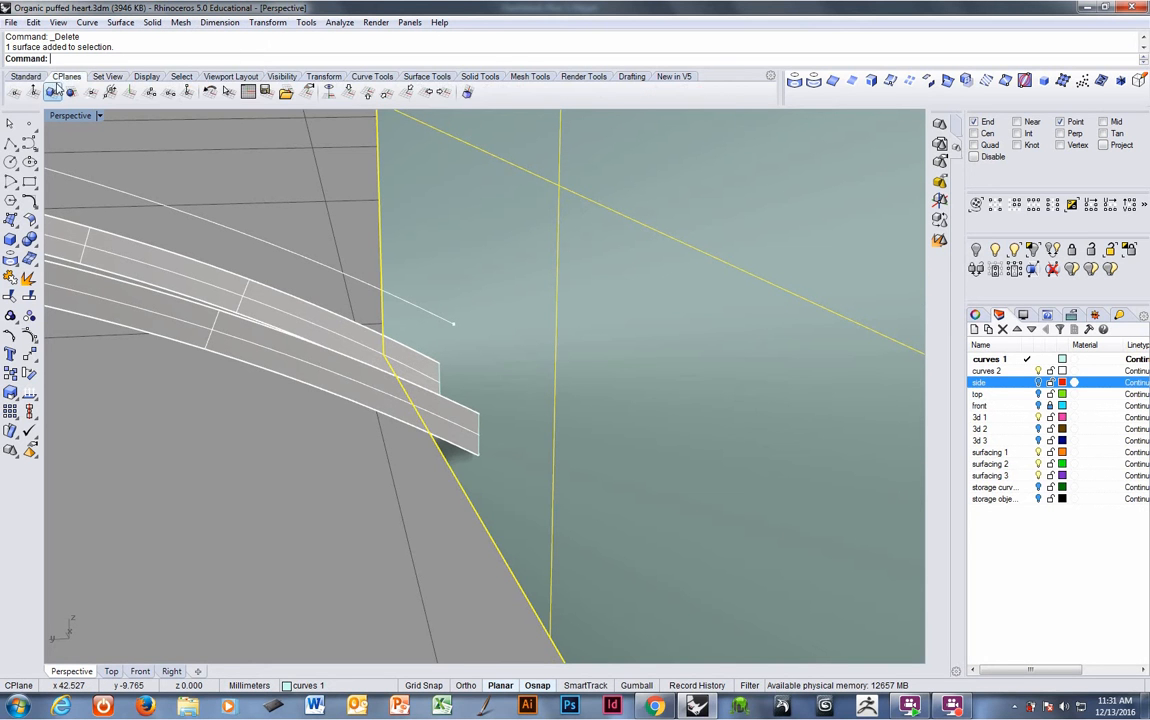
{"action": "left_click", "coordinate": [52, 91]}
{"action": "right_click_drag", "start_coordinate": [462, 400], "coordinate": [415, 447]}
{"action": "key", "text": "Delete"}
{"action": "left_click", "coordinate": [468, 439]}
{"action": "key", "text": "ctrl+z"}
{"action": "key", "text": "ctrl+z"}
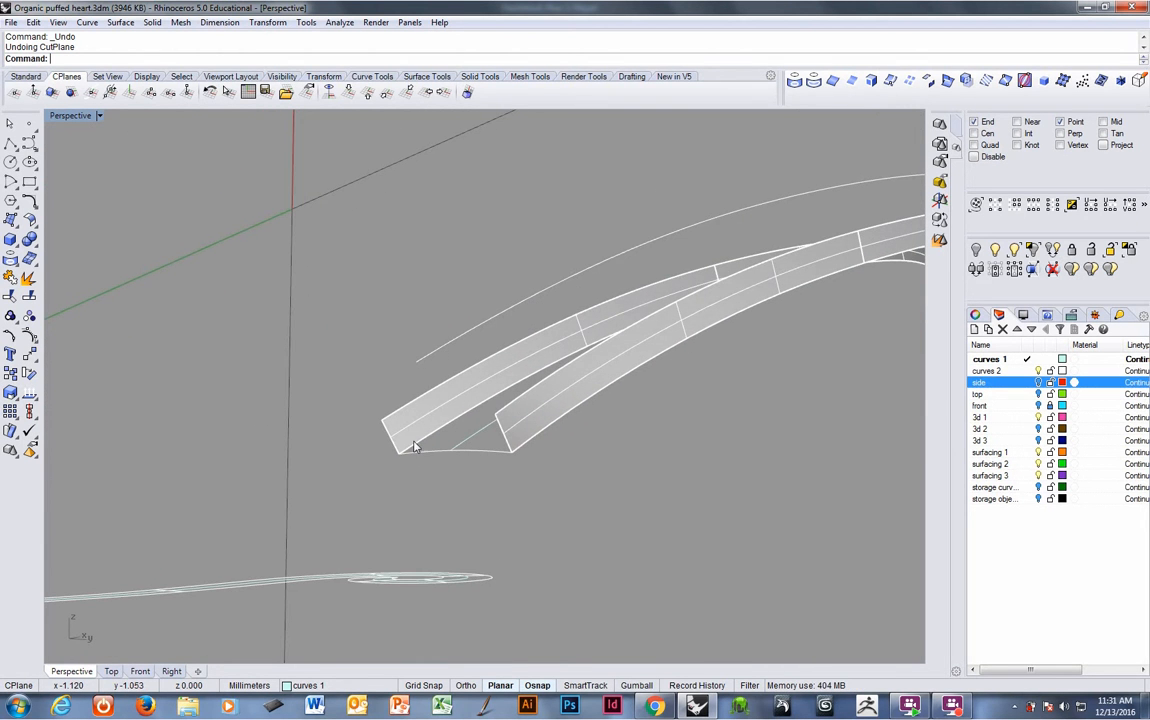
- Loft a surface across the end edges of the two bands
{"action": "left_click", "coordinate": [412, 77]}
{"action": "left_click", "coordinate": [9, 222]}
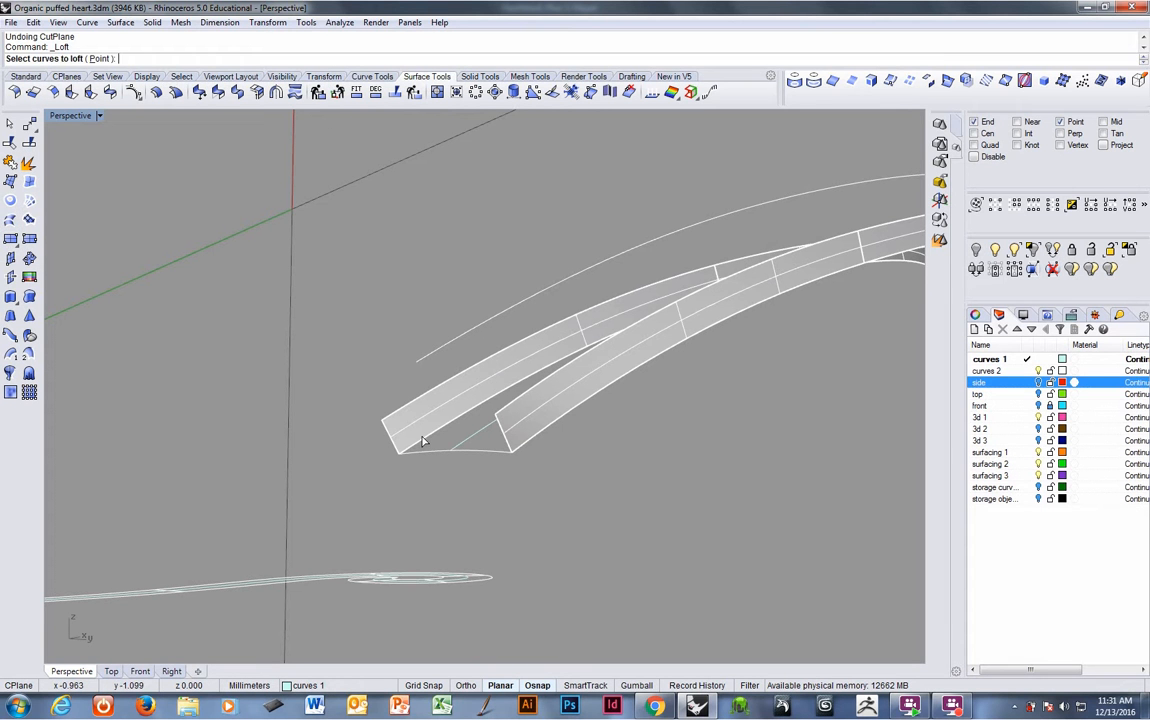
{"action": "left_click", "coordinate": [503, 441]}
{"action": "key", "text": "Return"}
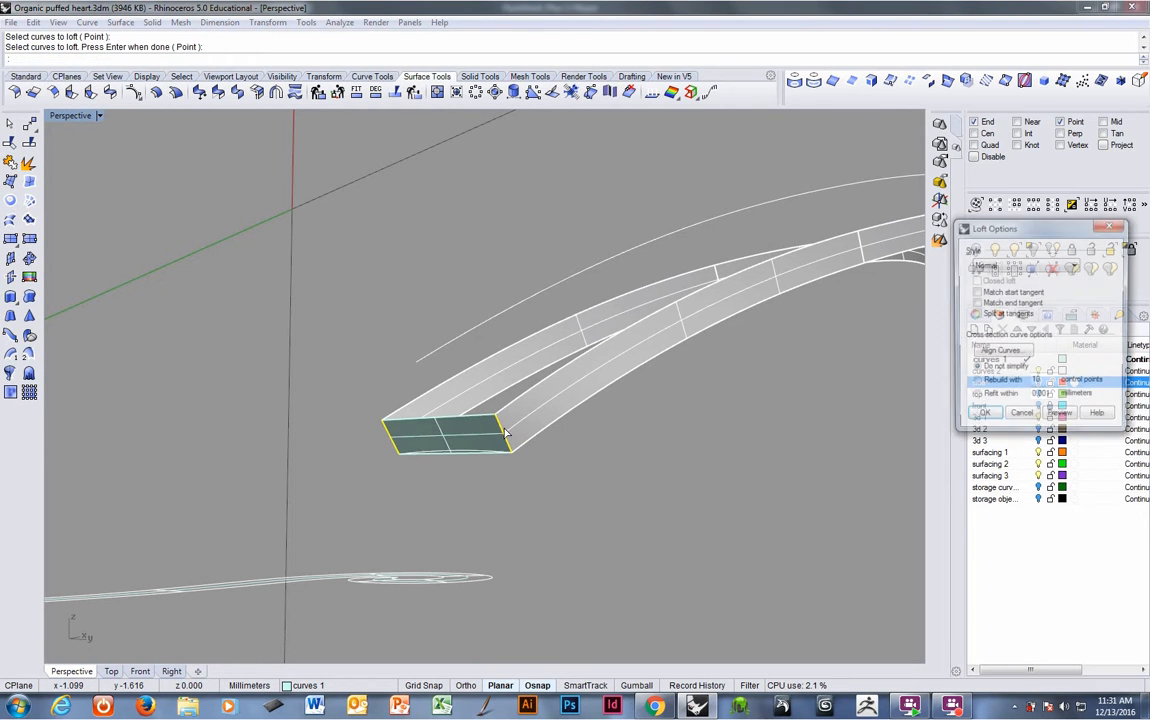
{"action": "key", "text": "Return"}
- Set the CPlane to the lofted end surface and scale that surface up about the CPlane origin
{"action": "left_click", "coordinate": [463, 437]}
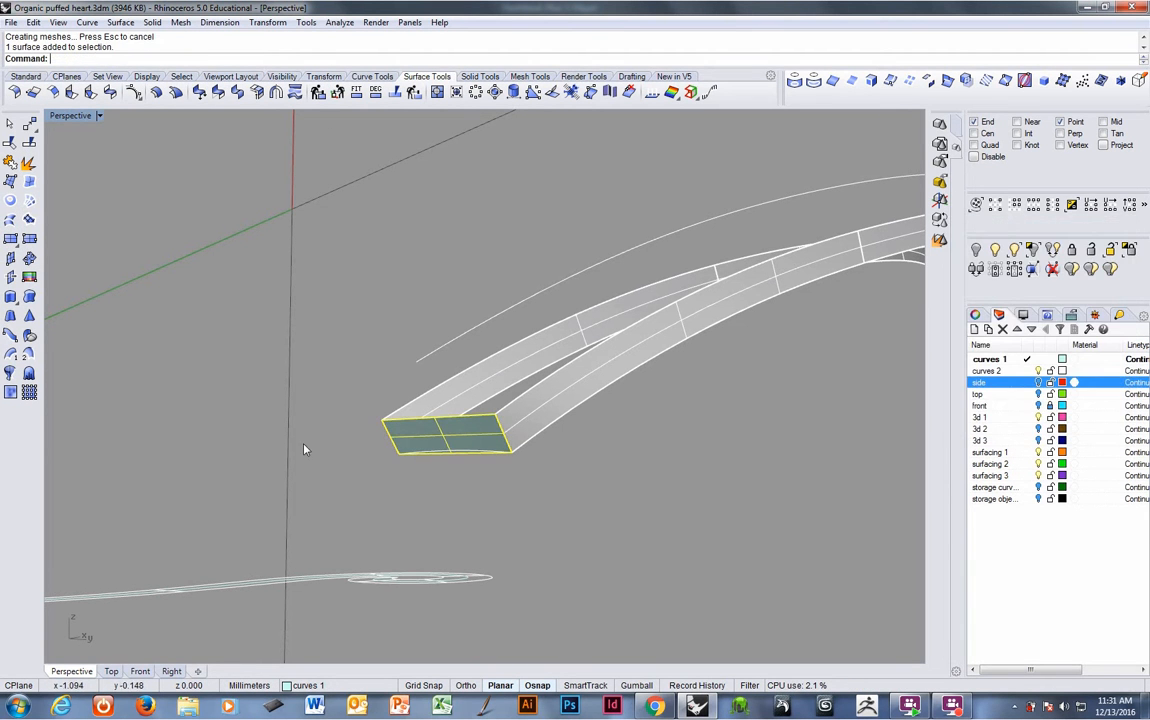
{"action": "left_click", "coordinate": [79, 78]}
{"action": "left_click", "coordinate": [52, 93]}
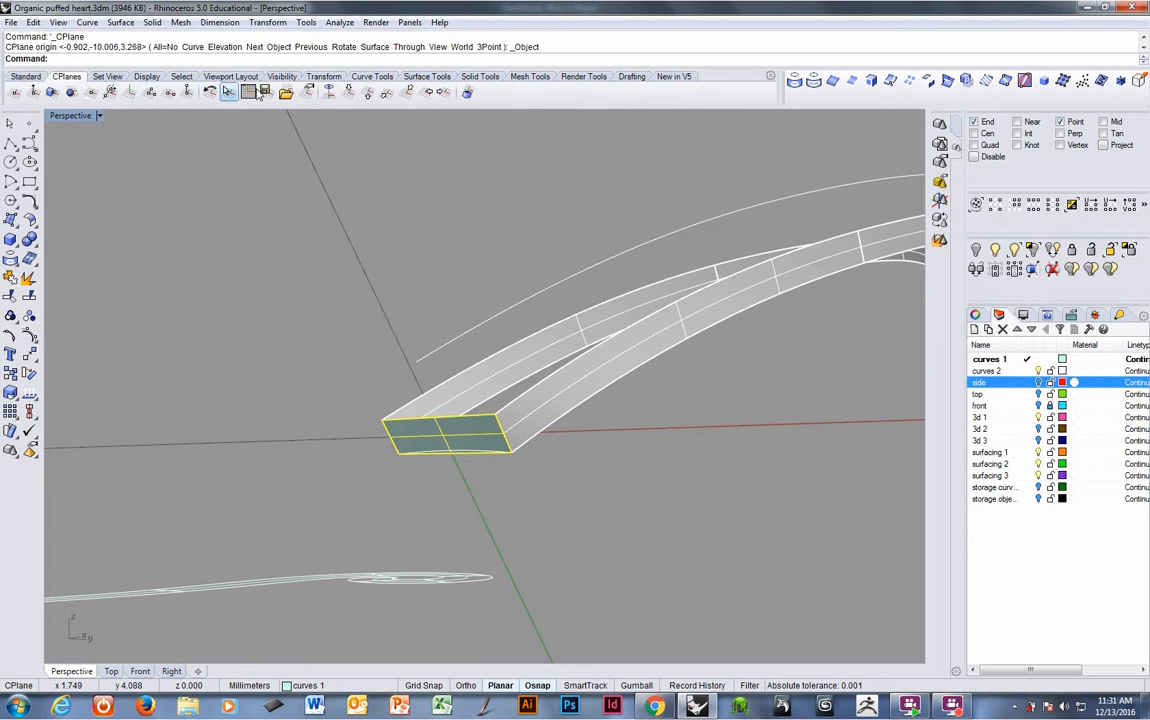
{"action": "left_click", "coordinate": [315, 79]}
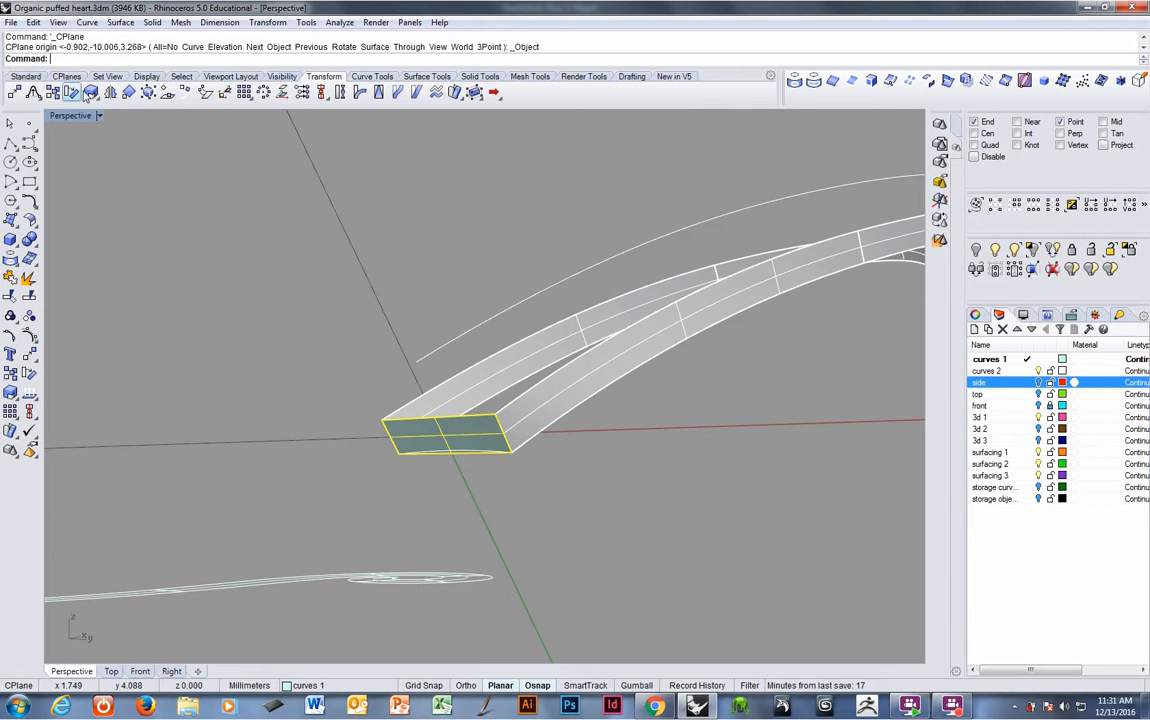
{"action": "left_click", "coordinate": [91, 93]}
{"action": "type", "text": "0"}
{"action": "key", "text": "Return"}
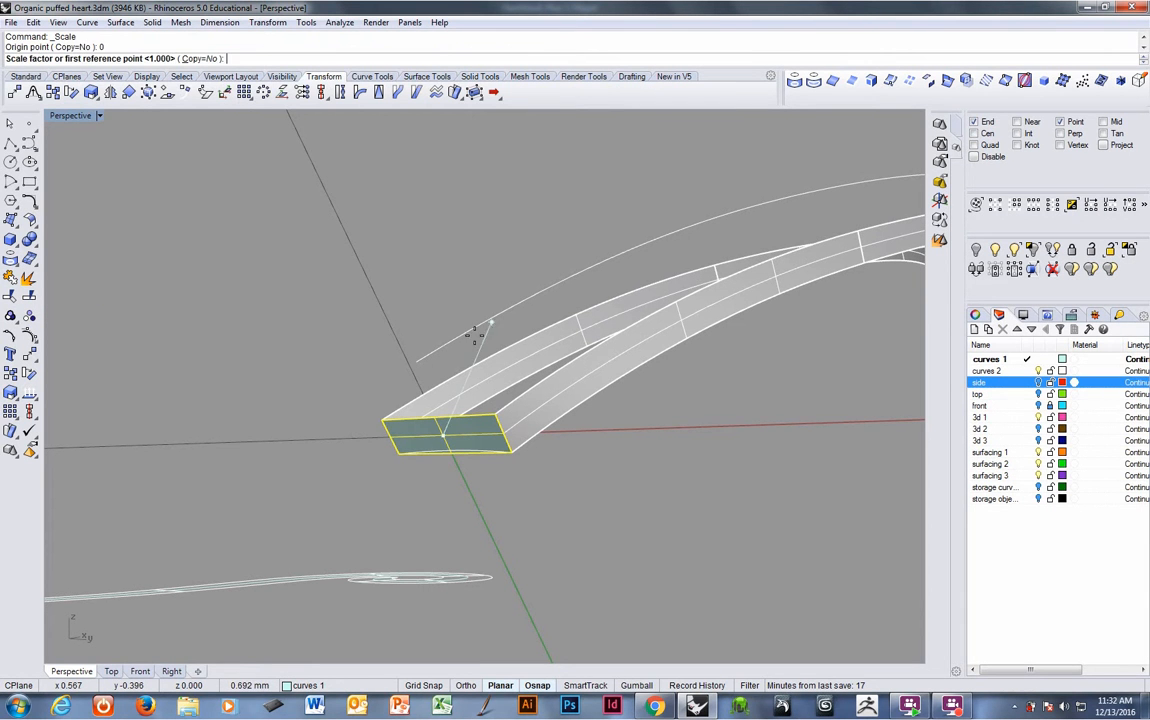
{"action": "left_click", "coordinate": [321, 418]}
{"action": "left_click", "coordinate": [80, 485]}
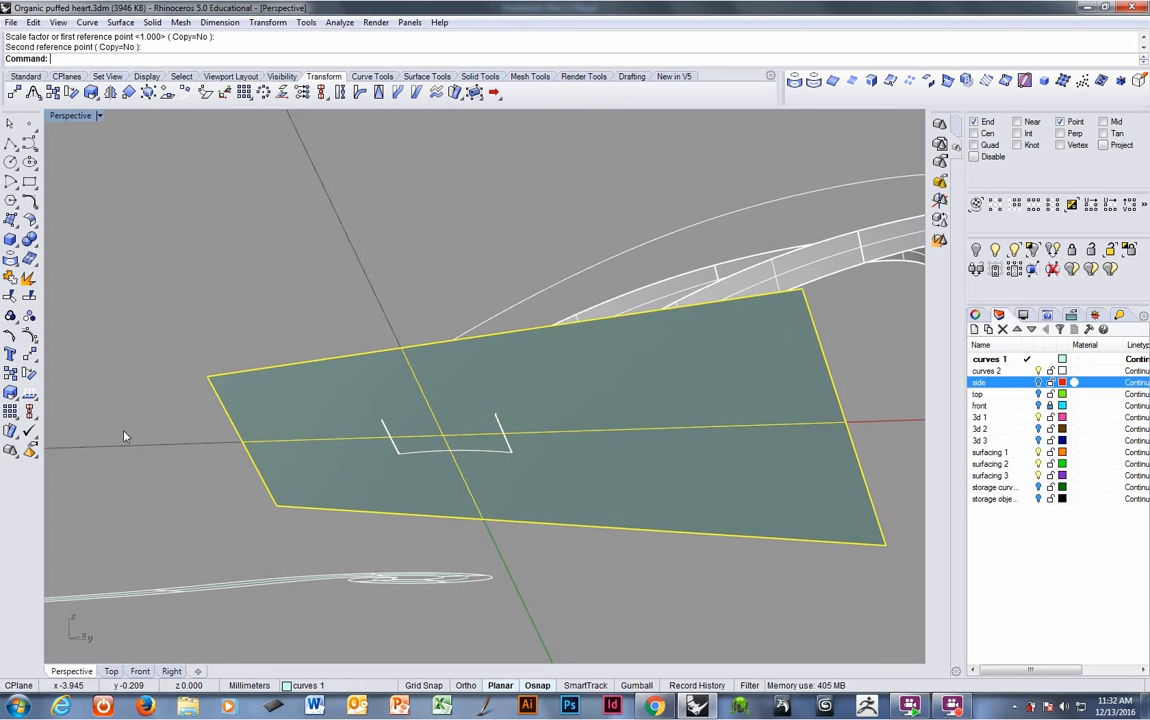
- Try to intersect the enlarged end surface with the bands, then undo the intersection
{"action": "right_click_drag", "start_coordinate": [583, 449], "coordinate": [494, 322]}
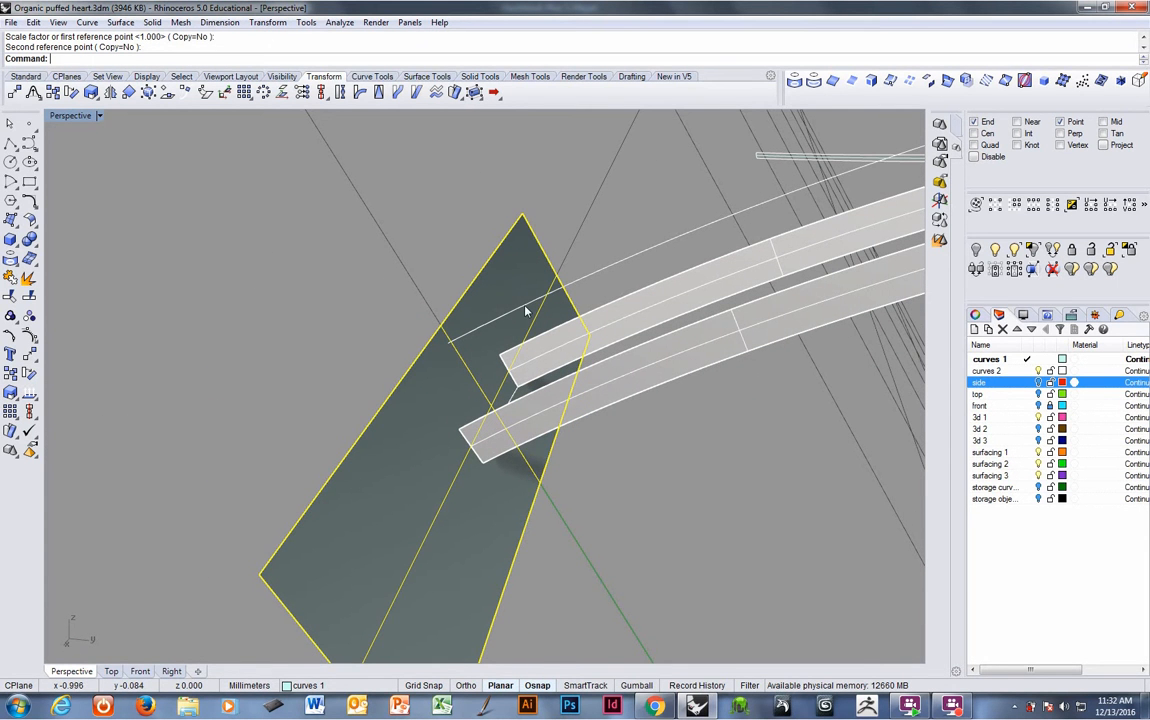
{"action": "left_click", "coordinate": [525, 311]}
{"action": "right_click_drag", "start_coordinate": [526, 311], "coordinate": [621, 277]}
{"action": "left_click", "coordinate": [947, 81]}
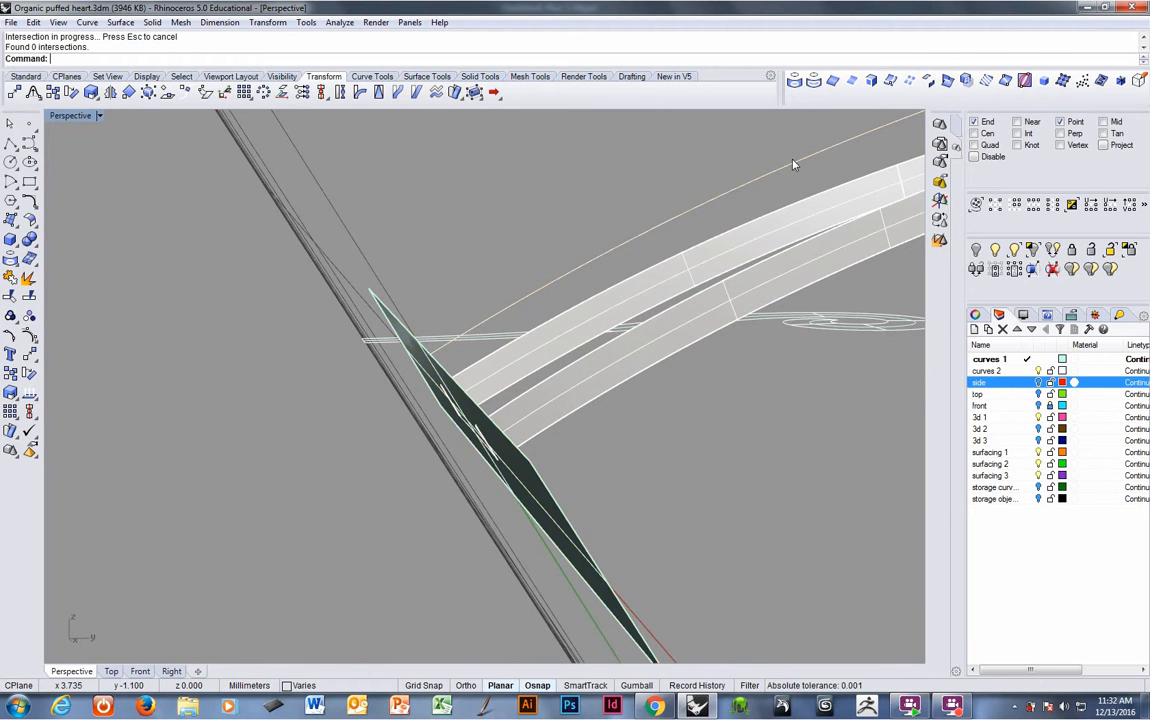
{"action": "right_click_drag", "start_coordinate": [448, 307], "coordinate": [444, 353]}
{"action": "left_click", "coordinate": [427, 408]}
{"action": "left_click", "coordinate": [573, 364]}
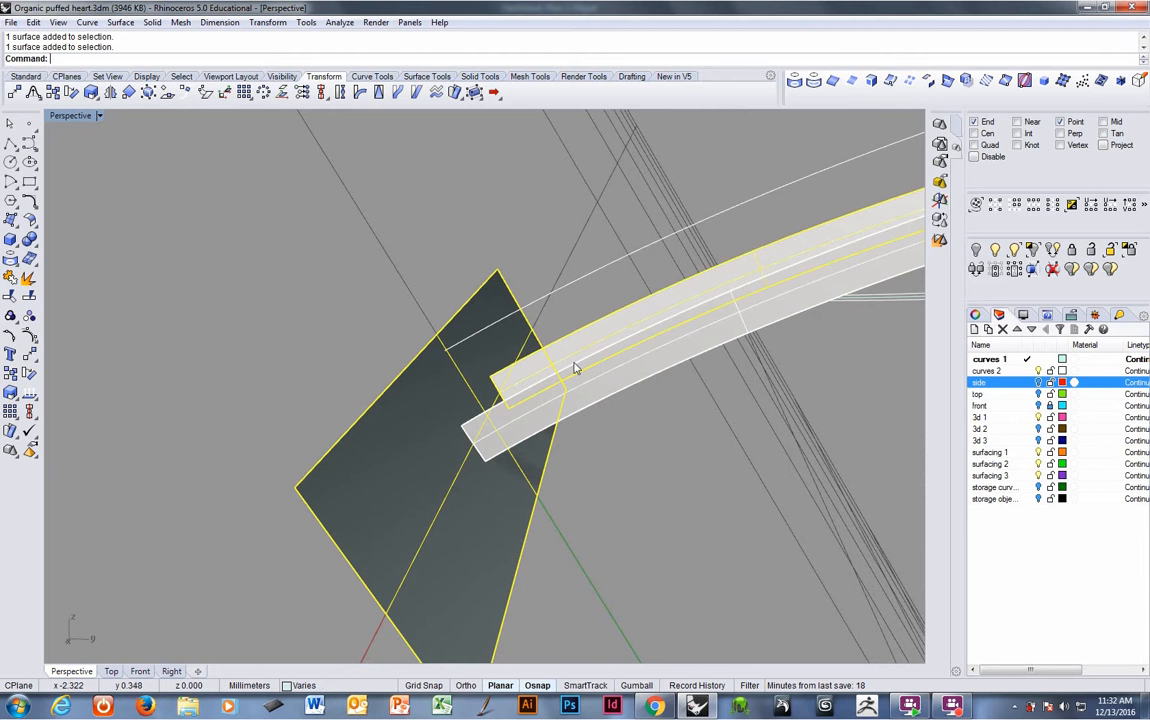
{"action": "right_click", "coordinate": [563, 397]}
{"action": "right_click_drag", "start_coordinate": [542, 403], "coordinate": [449, 323]}
{"action": "key", "text": "ctrl+z"}
- Extend the band's edge curve to the enlarged end surface with Extend Curve, then delete the end surface
{"action": "scroll", "coordinate": [487, 315], "scroll_direction": "up", "scroll_amount": 5}
{"action": "left_click", "coordinate": [449, 323]}
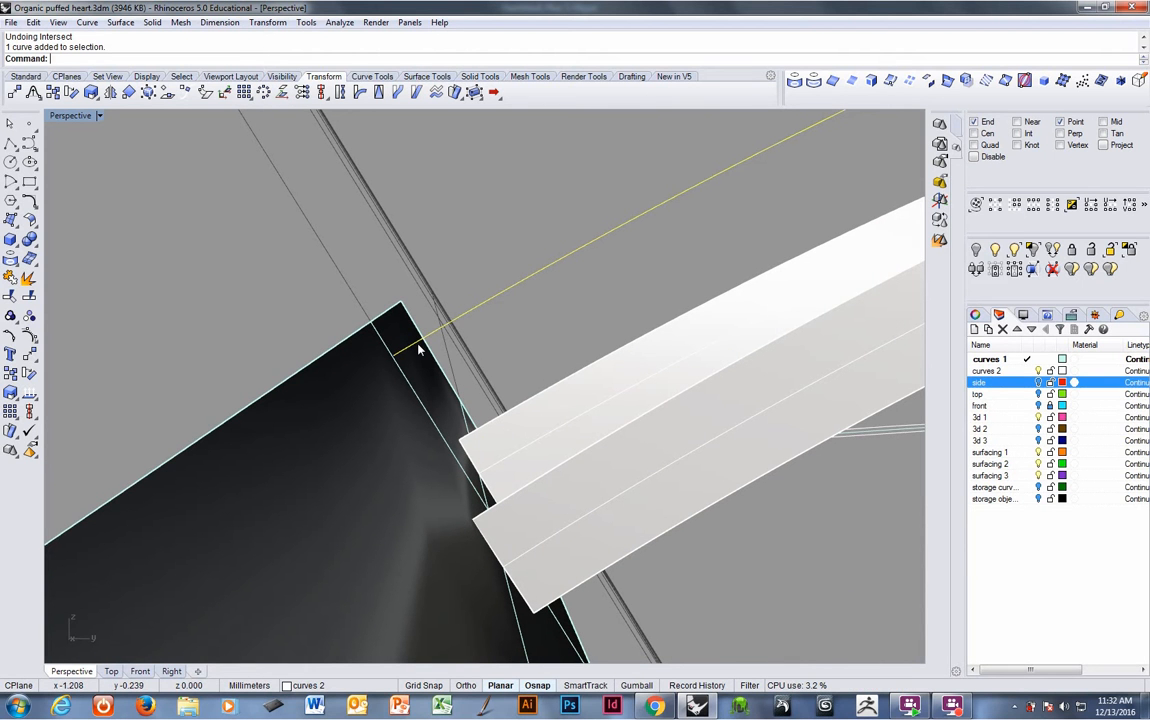
{"action": "left_click", "coordinate": [388, 368]}
{"action": "left_click", "coordinate": [87, 22]}
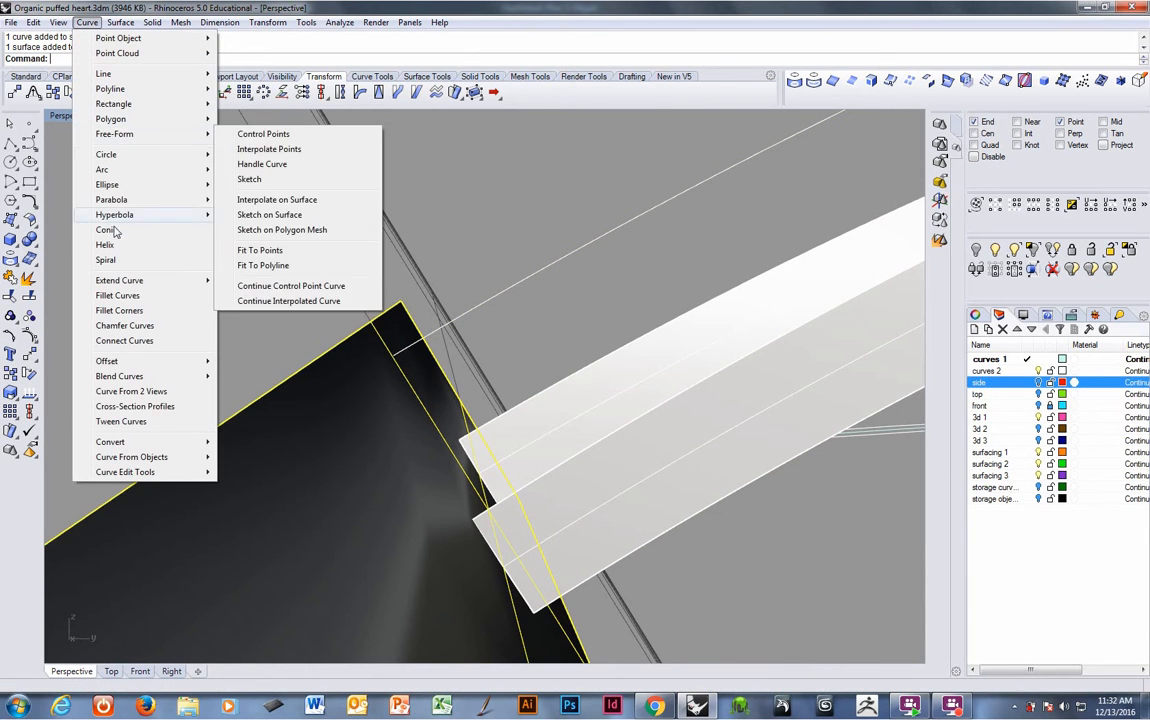
{"action": "mouse_move", "coordinate": [120, 280]}
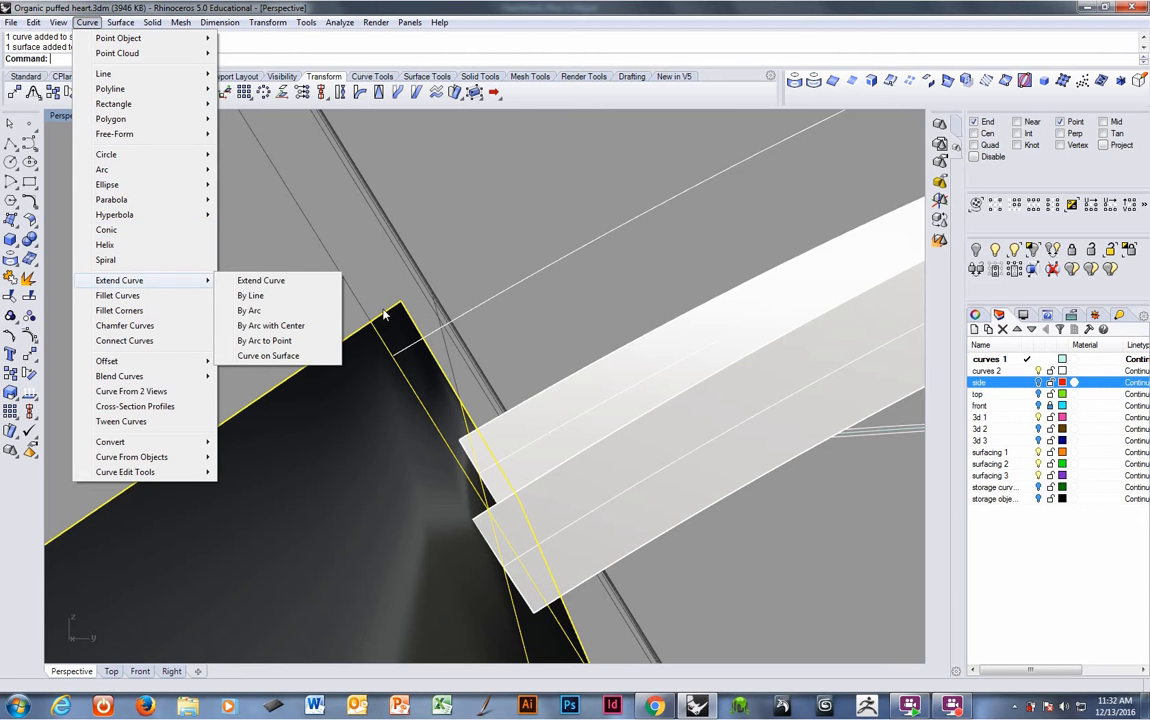
{"action": "left_click", "coordinate": [298, 281]}
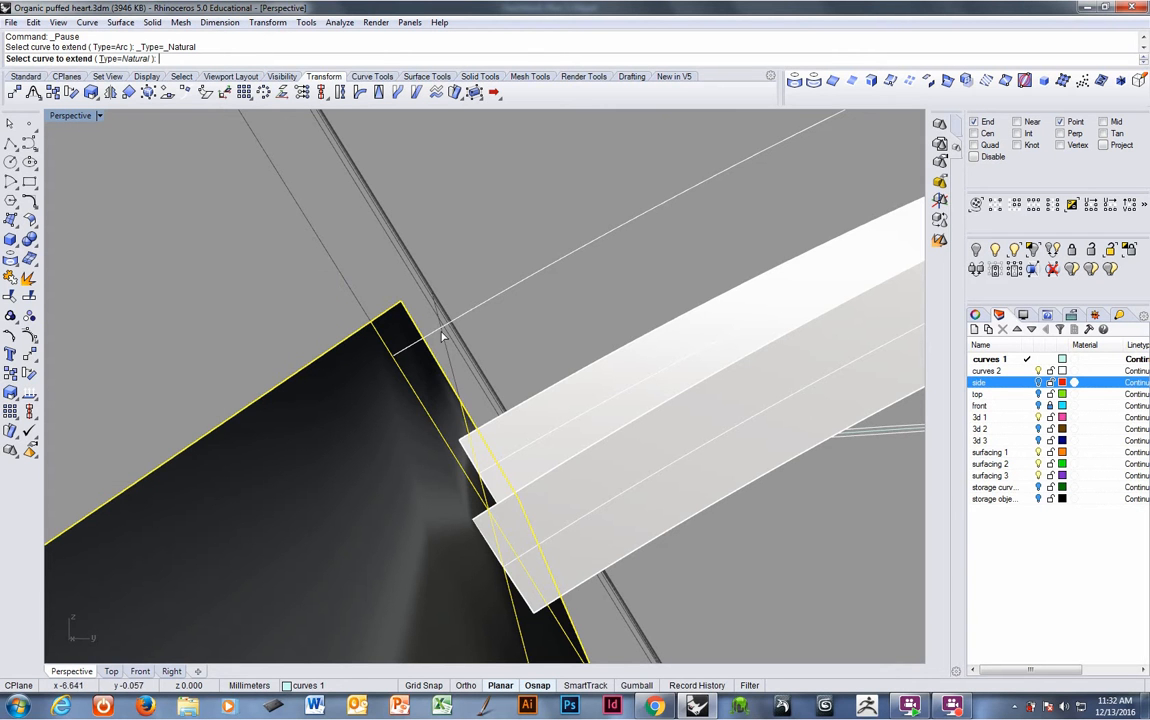
{"action": "right_click_drag", "start_coordinate": [442, 336], "coordinate": [420, 320]}
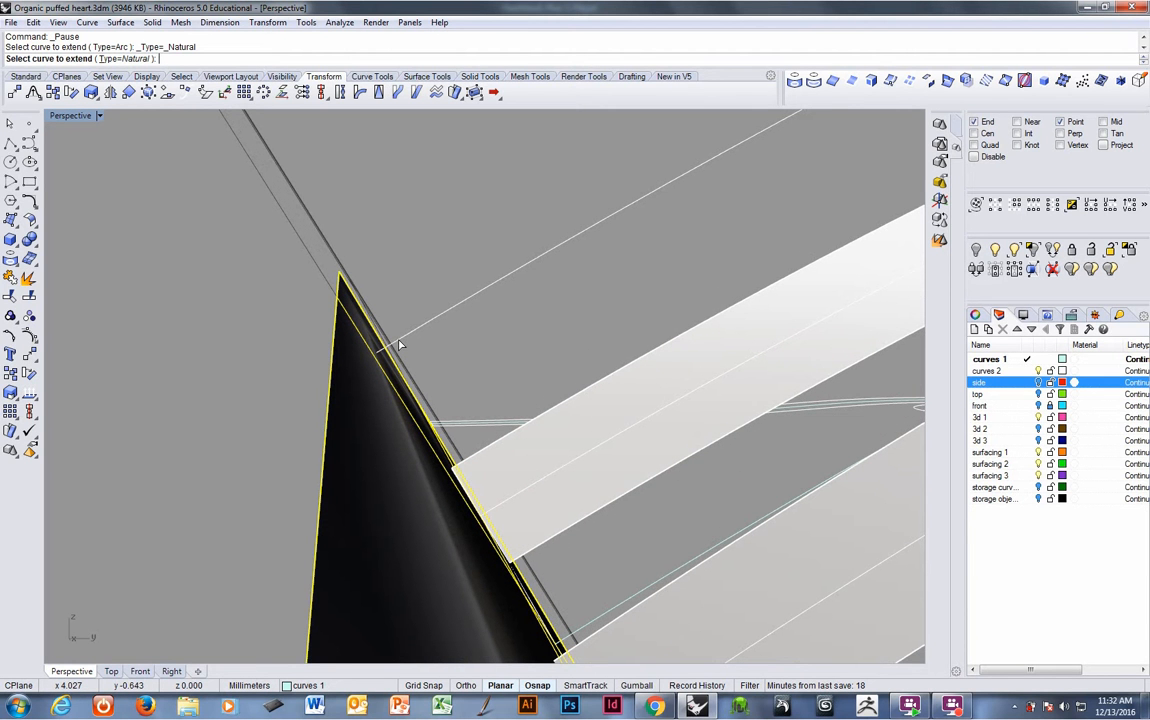
{"action": "left_click", "coordinate": [396, 346]}
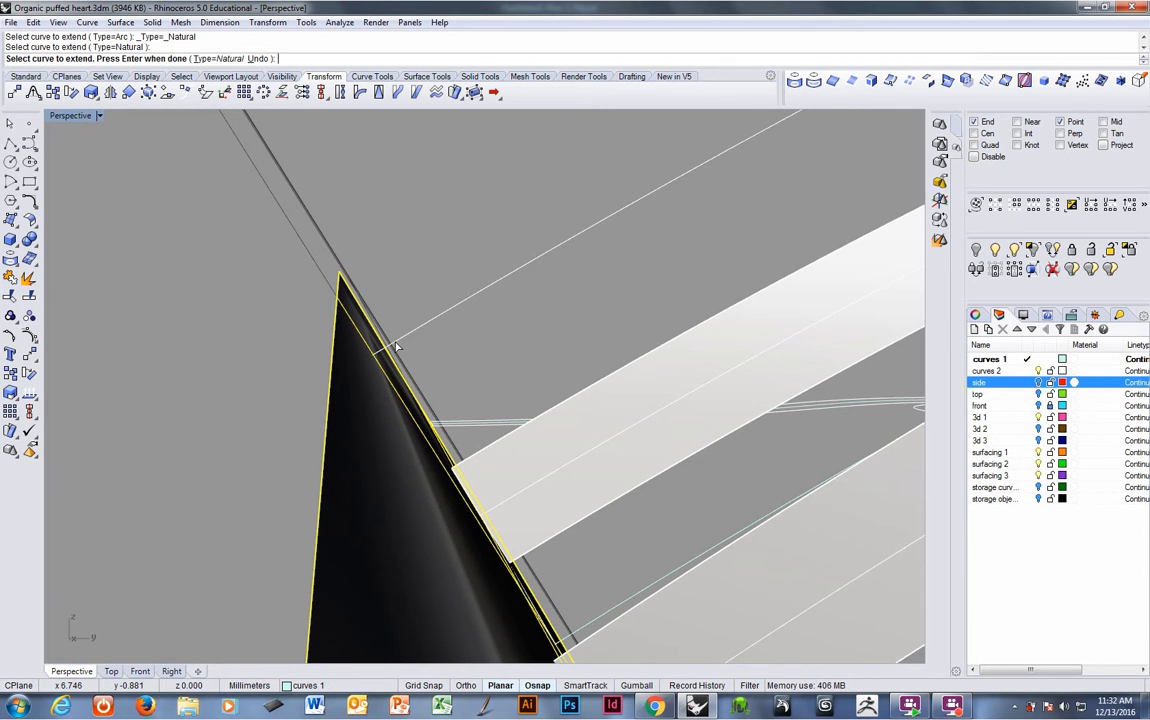
{"action": "scroll", "coordinate": [387, 355], "scroll_direction": "up", "scroll_amount": 5}
{"action": "scroll", "coordinate": [372, 364], "scroll_direction": "down", "scroll_amount": 5}
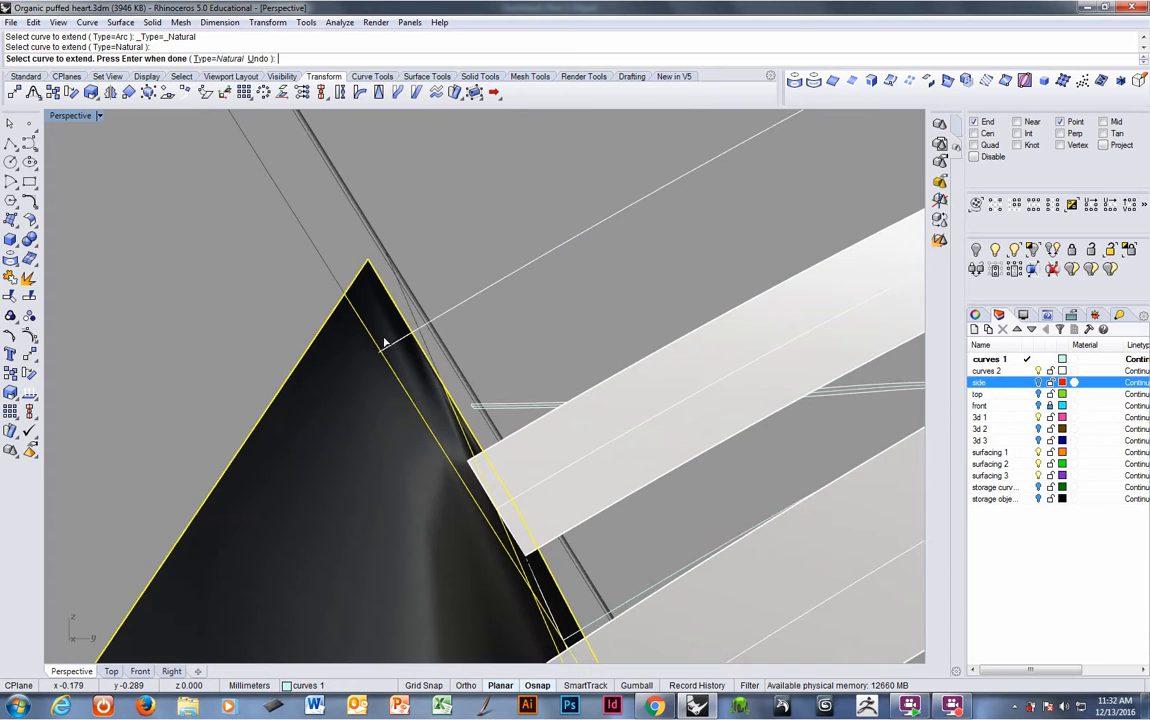
{"action": "scroll", "coordinate": [370, 386], "scroll_direction": "up", "scroll_amount": 1}
{"action": "scroll", "coordinate": [370, 386], "scroll_direction": "down", "scroll_amount": 1}
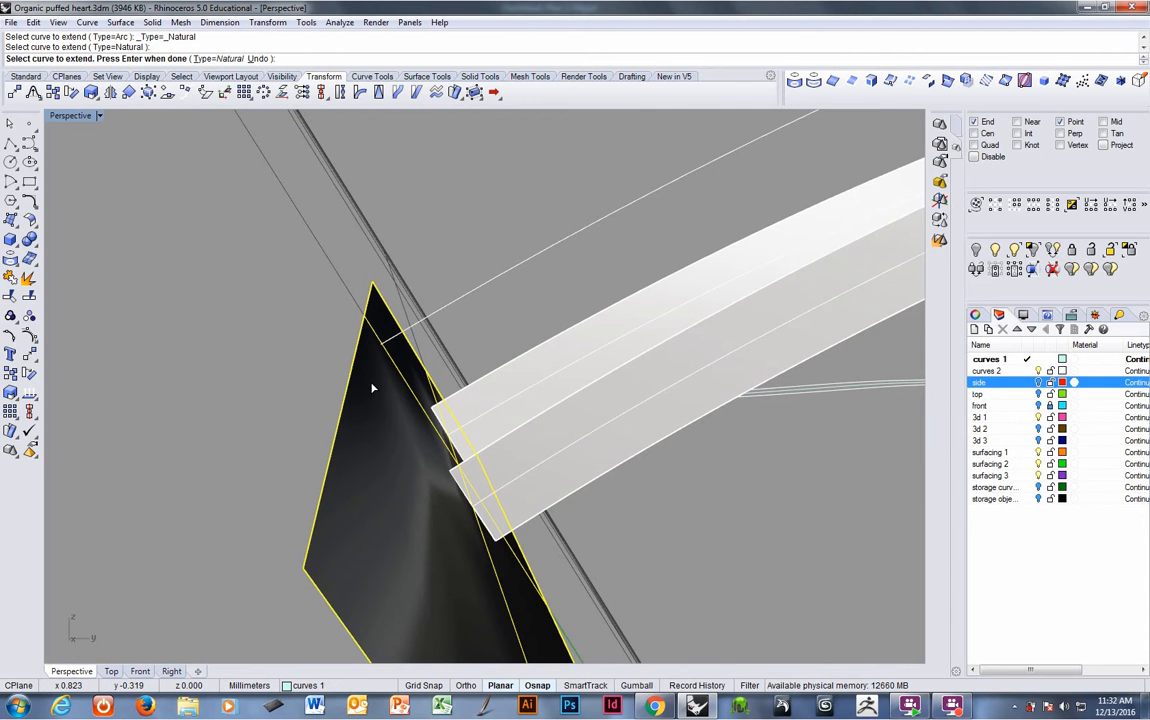
{"action": "right_click", "coordinate": [372, 388]}
{"action": "key", "text": "Delete"}
{"action": "right_click_drag", "start_coordinate": [372, 388], "coordinate": [386, 349]}
- Try to explode the extended edge curve, then undo the explode
{"action": "left_click", "coordinate": [385, 346]}
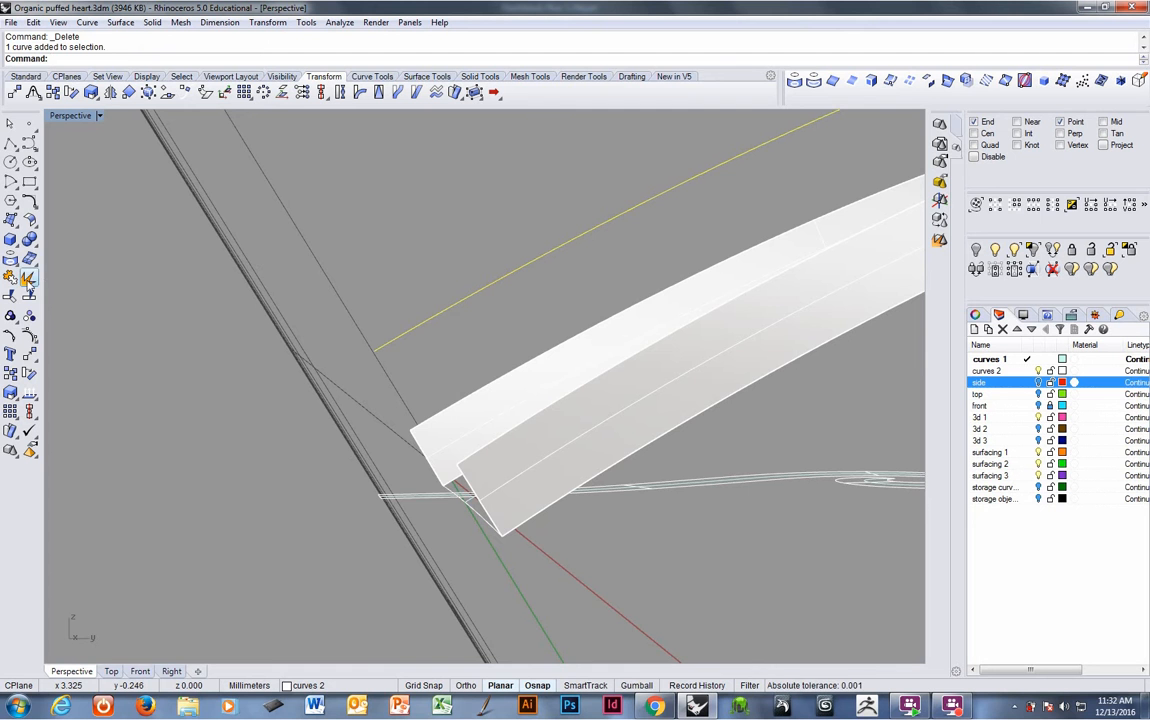
{"action": "left_click", "coordinate": [29, 280]}
{"action": "right_click_drag", "start_coordinate": [366, 352], "coordinate": [472, 251]}
{"action": "left_click", "coordinate": [388, 349], "text": "ctrl"}
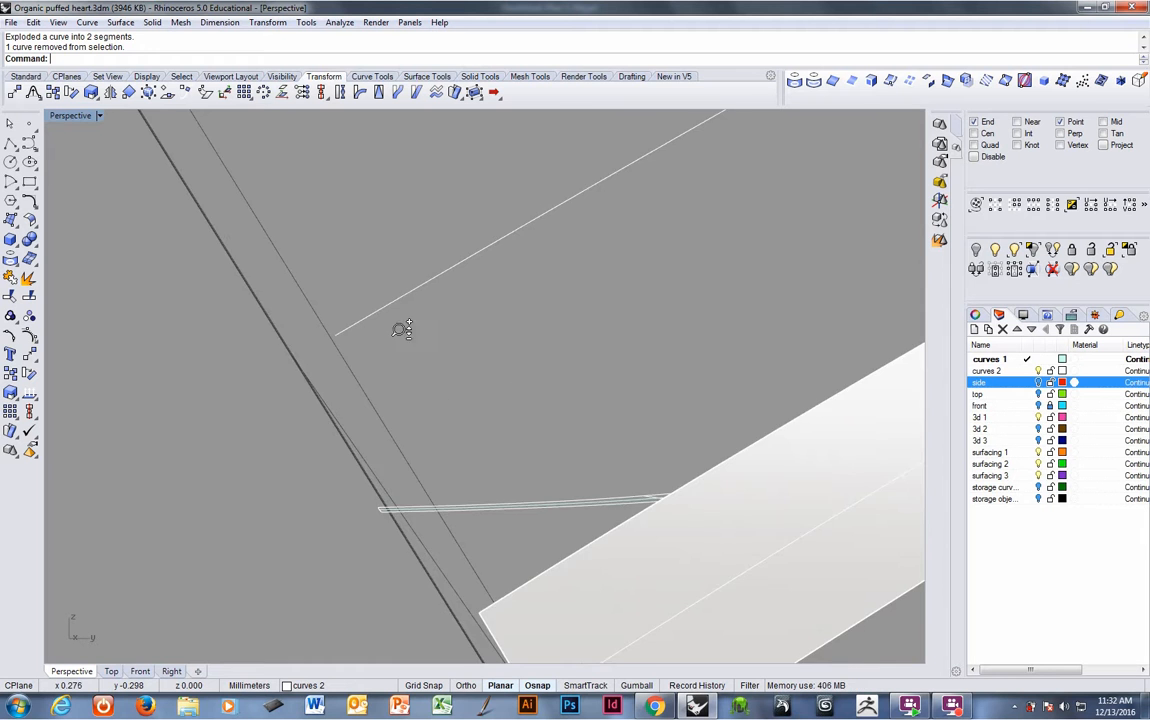
{"action": "right_click_drag", "start_coordinate": [400, 329], "coordinate": [404, 430], "text": "ctrl"}
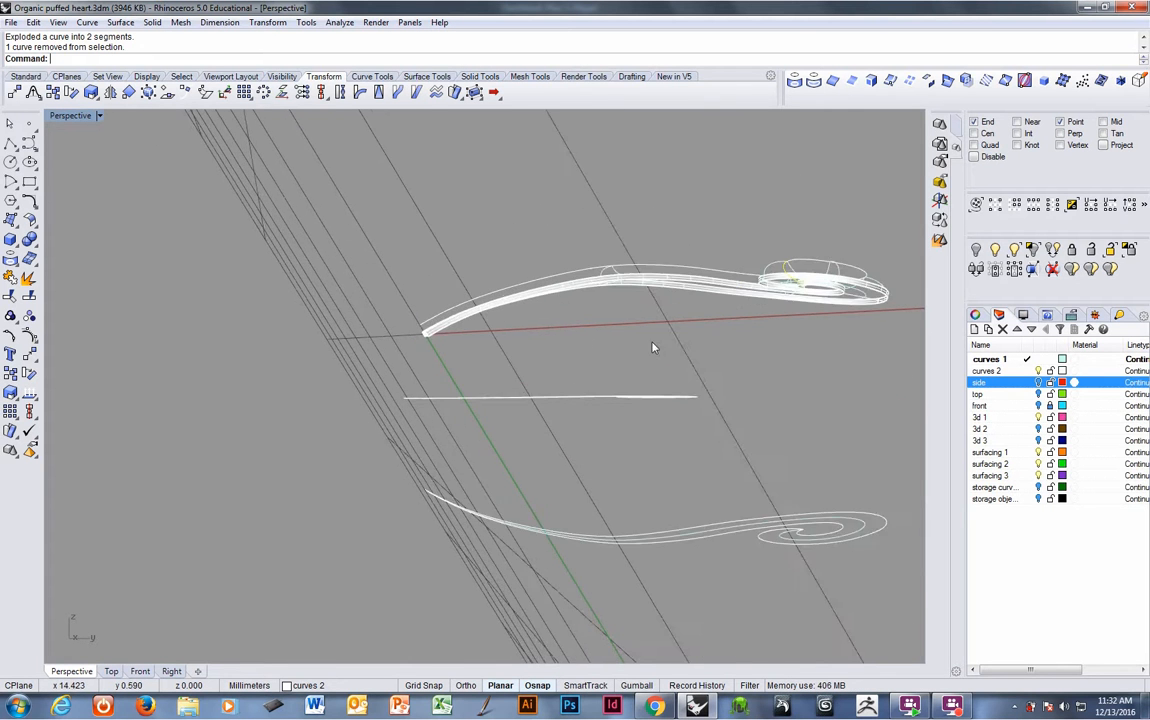
{"action": "right_click_drag", "start_coordinate": [653, 347], "coordinate": [409, 421], "text": "shift"}
{"action": "right_click_drag", "start_coordinate": [545, 340], "coordinate": [588, 334], "text": "ctrl"}
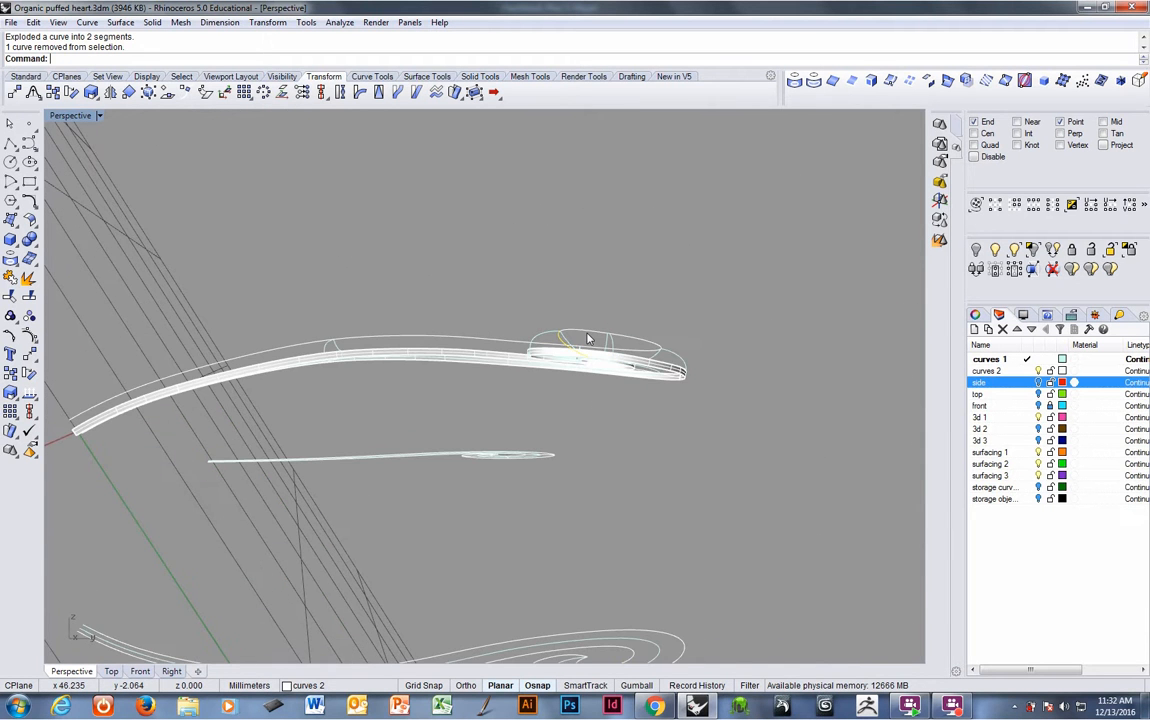
{"action": "key", "text": "ctrl+z"}
- Select the extended edge curve again
{"action": "right_click_drag", "start_coordinate": [367, 391], "coordinate": [363, 347], "text": "shift"}
{"action": "left_click", "coordinate": [326, 283]}
{"action": "mouse_move", "coordinate": [323, 292]}
{"action": "right_mouse_down", "text": "ctrl"}
{"action": "mouse_move", "coordinate": [334, 270]}
{"action": "mouse_move", "coordinate": [330, 283]}
{"action": "right_mouse_up", "text": "ctrl"}
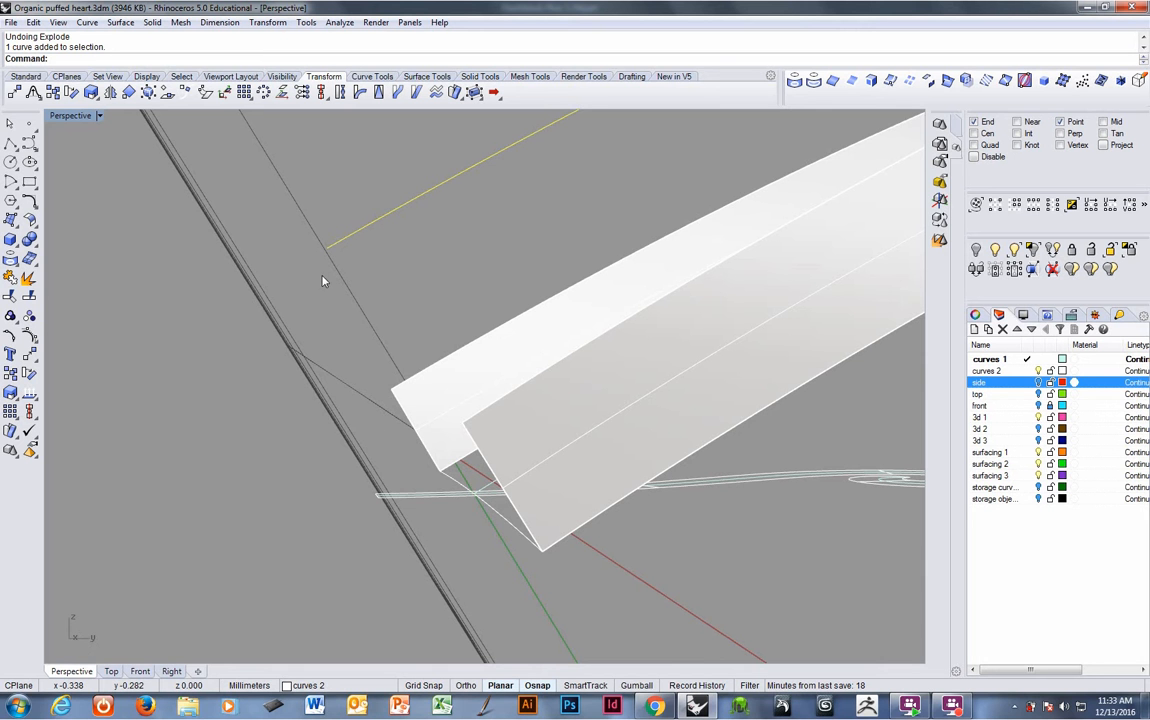
- Copy the extended edge curve from its end at the band to the upper end of the neighbouring profile curve
{"action": "right_click_drag", "start_coordinate": [423, 282], "coordinate": [215, 420], "text": "ctrl"}
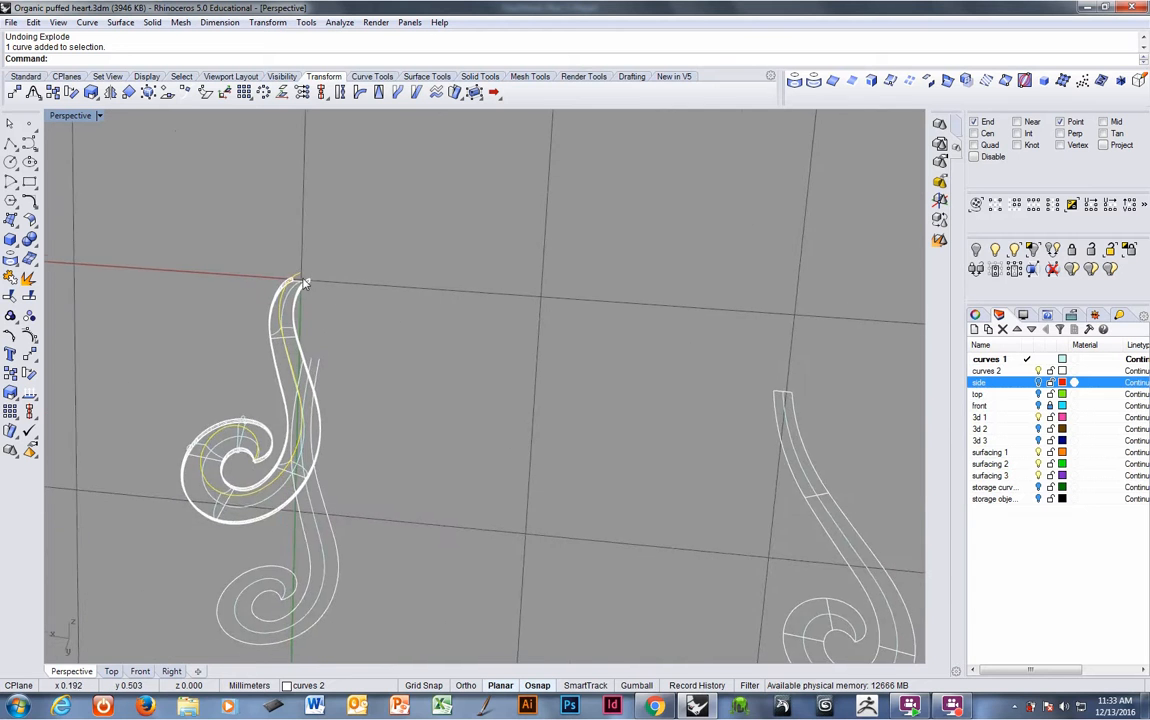
{"action": "right_click_drag", "start_coordinate": [300, 281], "coordinate": [350, 168], "text": "ctrl"}
{"action": "right_click_drag", "start_coordinate": [339, 243], "coordinate": [325, 399], "text": "shift"}
{"action": "left_click", "coordinate": [314, 403]}
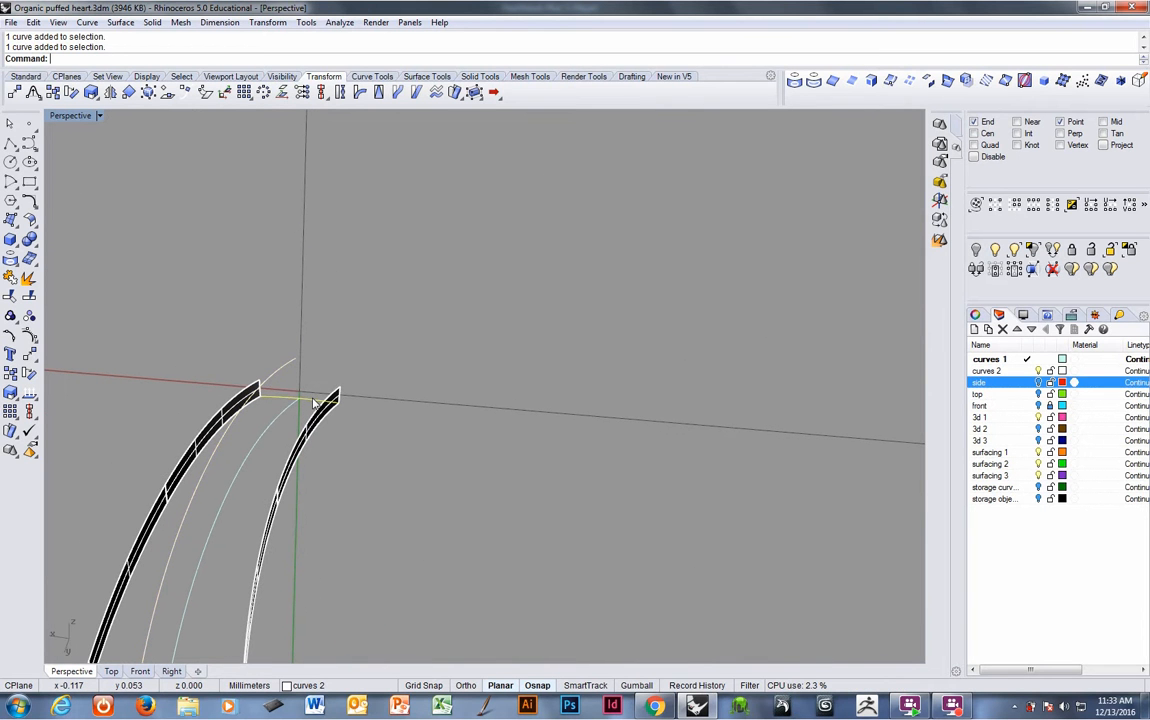
{"action": "left_click", "coordinate": [108, 77]}
{"action": "left_click", "coordinate": [96, 91]}
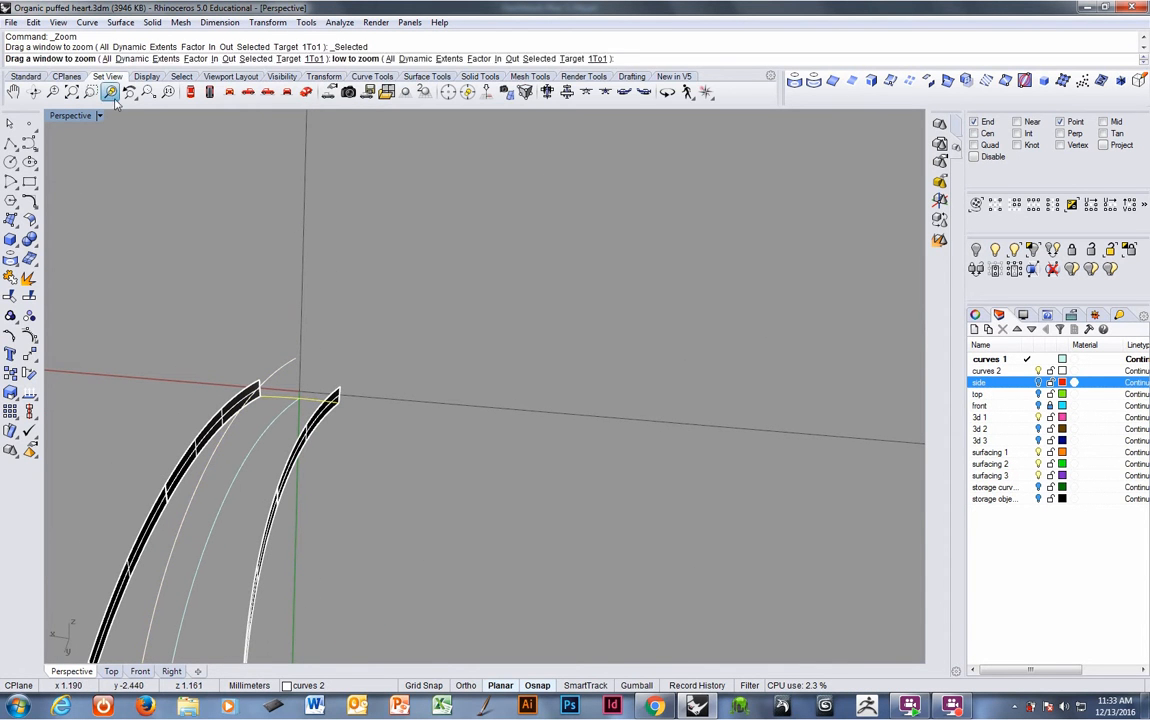
{"action": "right_click_drag", "start_coordinate": [388, 369], "coordinate": [397, 427], "text": "ctrl"}
{"action": "right_click", "coordinate": [295, 59]}
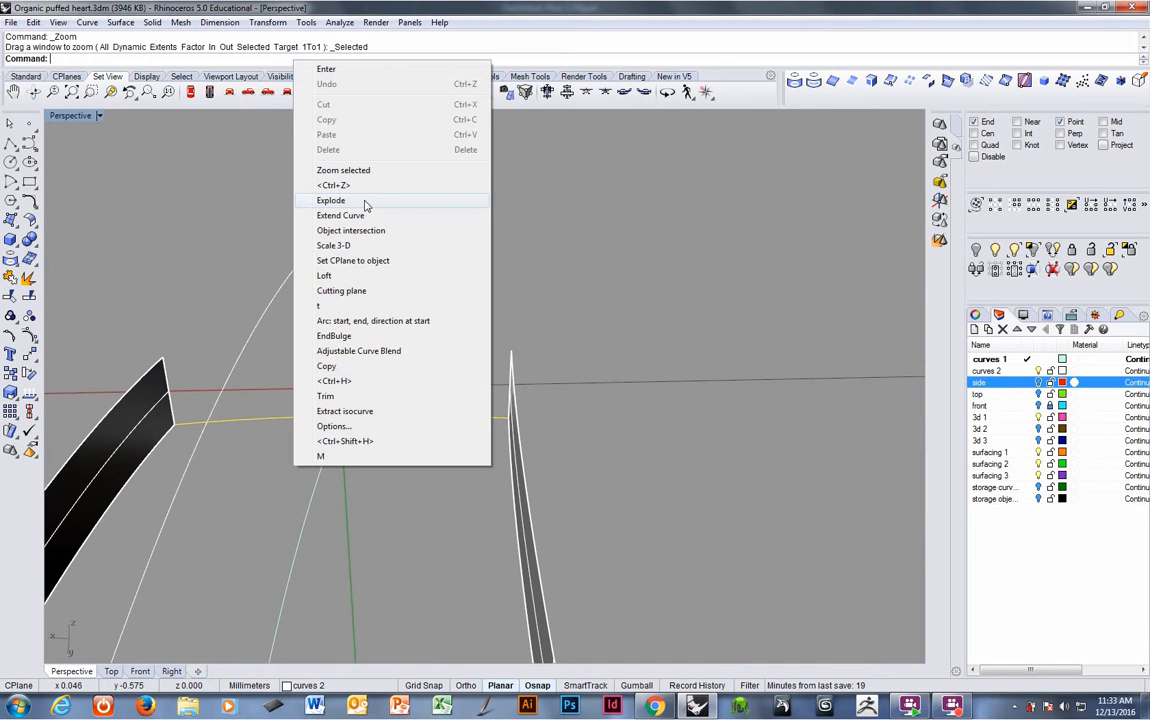
{"action": "left_click", "coordinate": [327, 366]}
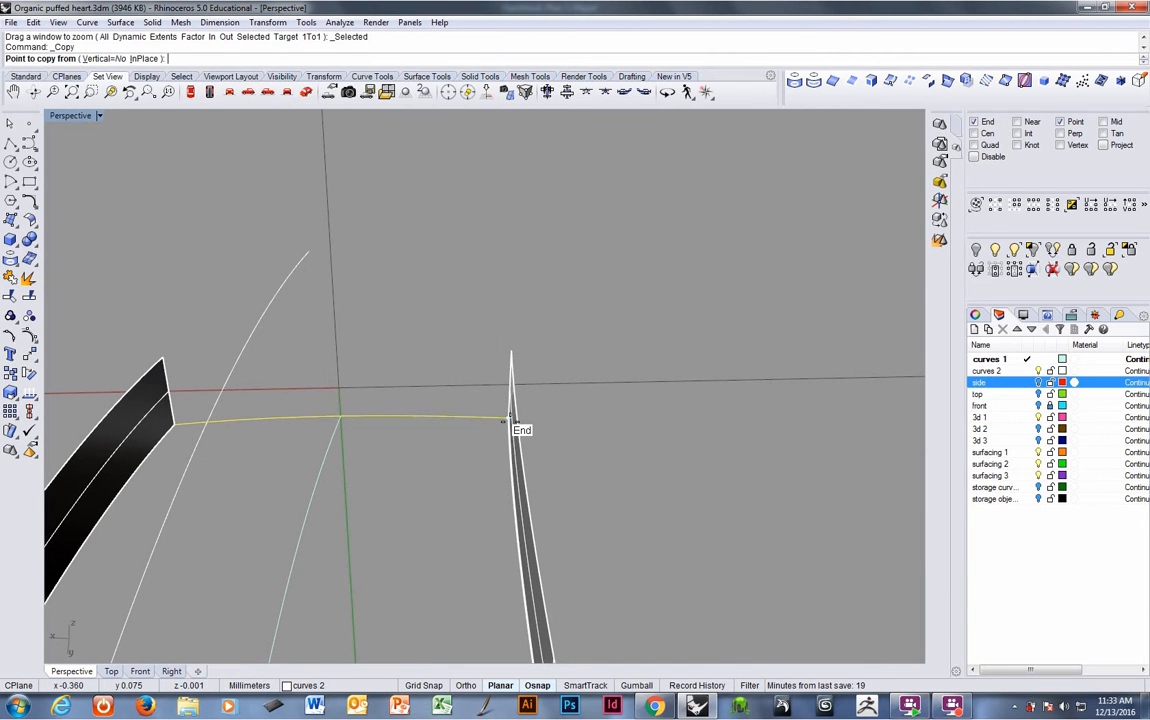
{"action": "left_click", "coordinate": [502, 422]}
{"action": "left_click", "coordinate": [310, 253]}
{"action": "key", "text": "Return"}
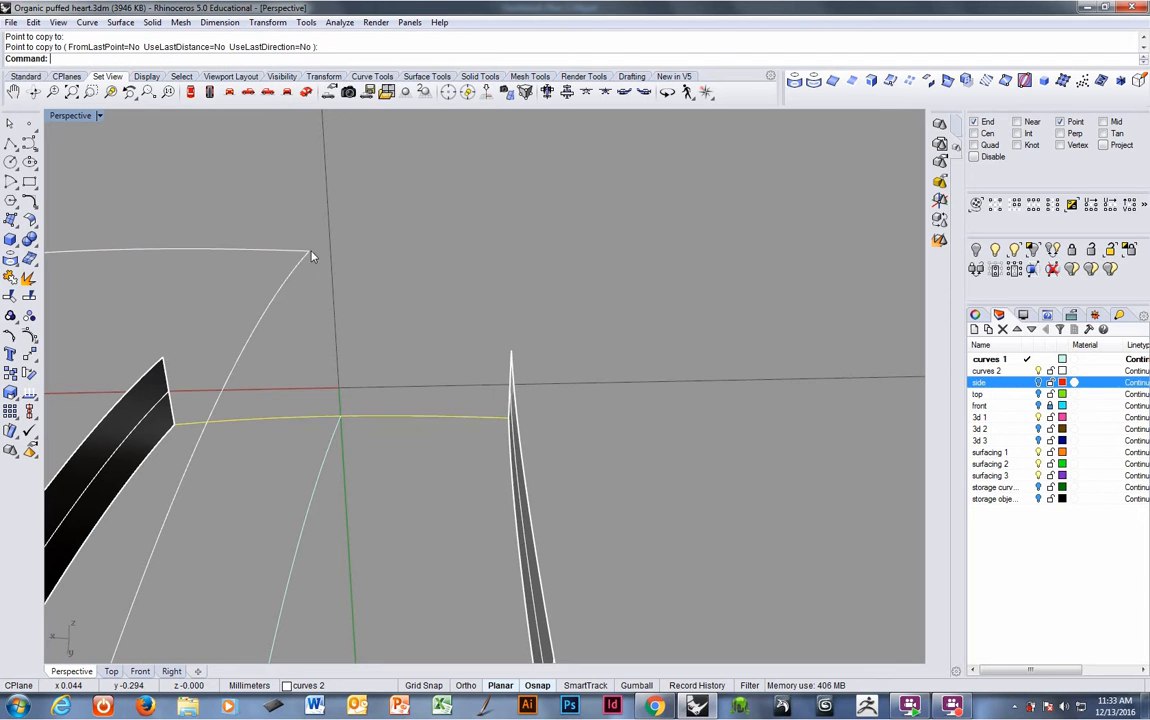
- Create an adjustable curvature blend from the copied curve's end to the band edge's top, then delete the copied curve
{"action": "right_click", "coordinate": [300, 60]}
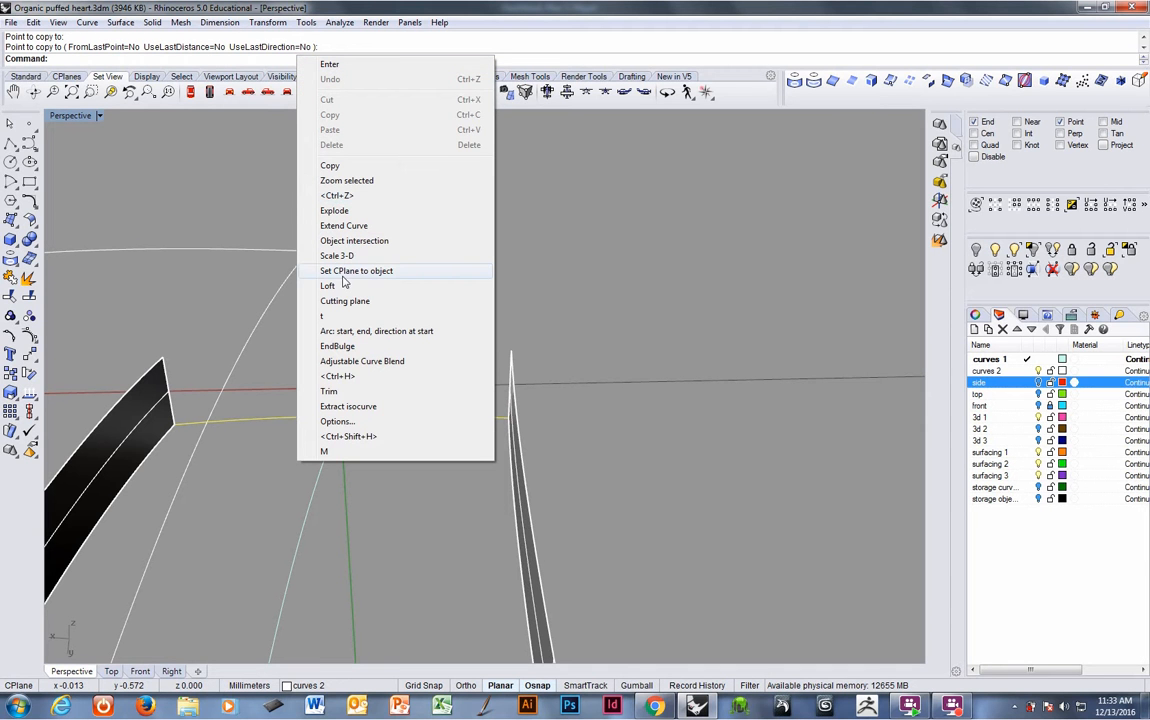
{"action": "left_click", "coordinate": [336, 362]}
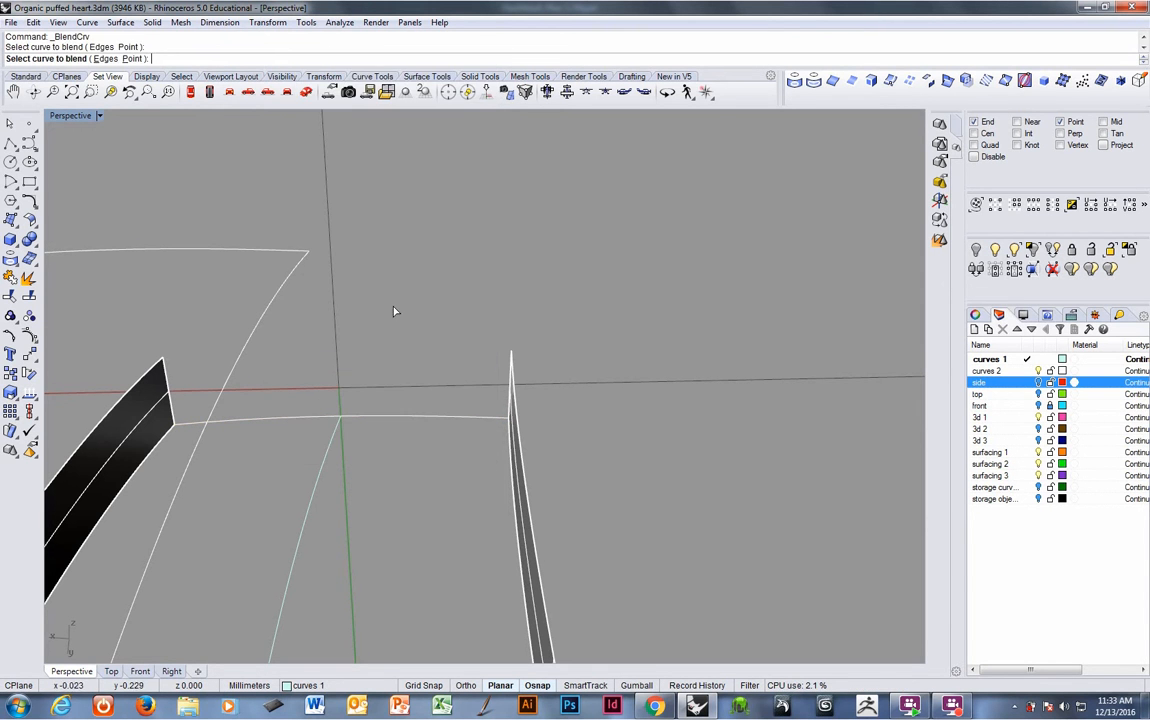
{"action": "right_click_drag", "start_coordinate": [393, 311], "coordinate": [579, 419]}
{"action": "left_click", "coordinate": [511, 372]}
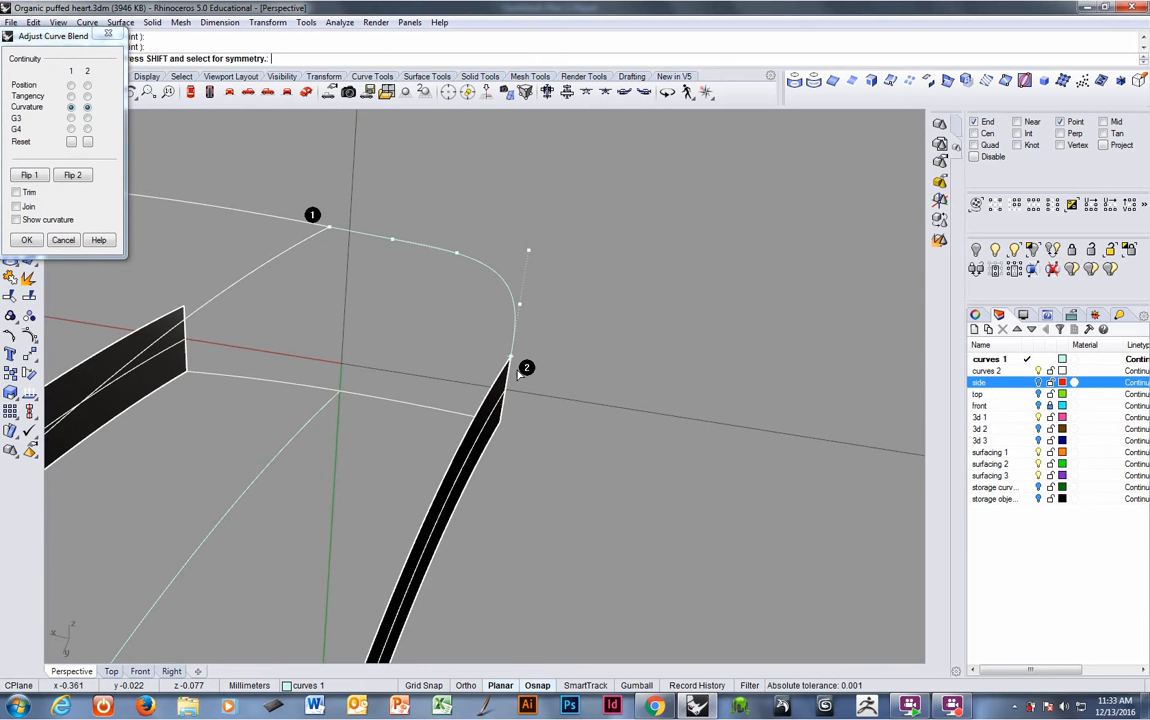
{"action": "right_click_drag", "start_coordinate": [514, 372], "coordinate": [561, 347]}
{"action": "left_click_drag", "start_coordinate": [515, 299], "coordinate": [514, 315]}
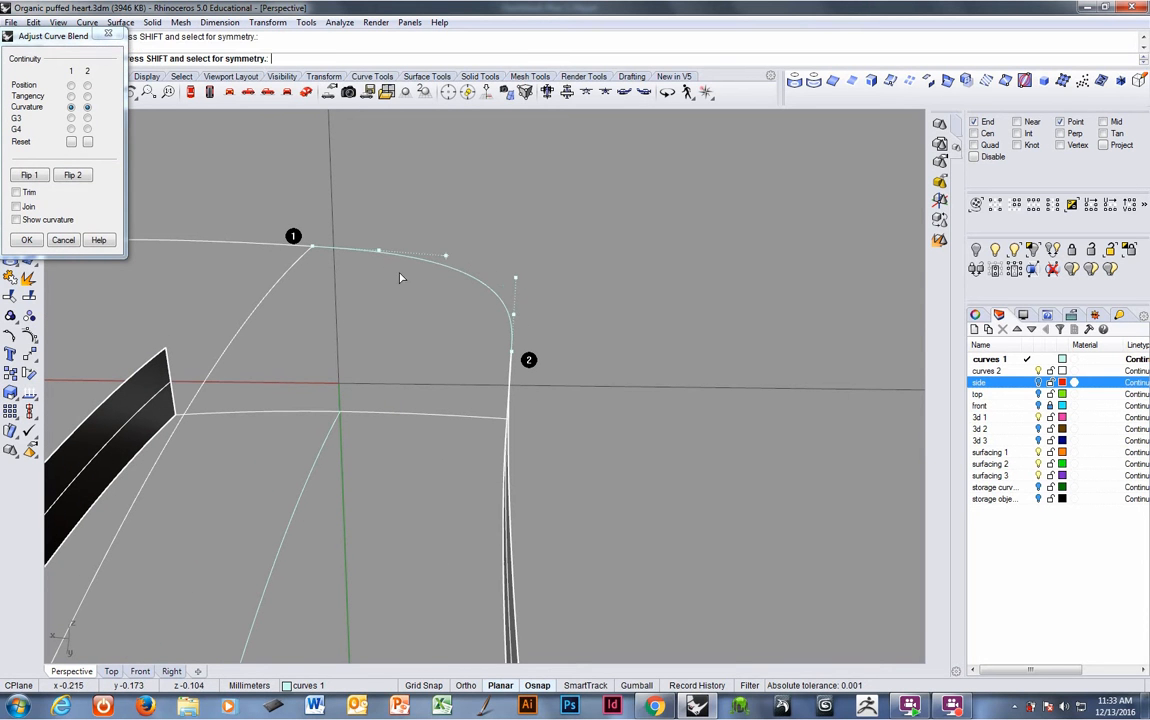
{"action": "left_click_drag", "start_coordinate": [379, 250], "coordinate": [379, 249]}
{"action": "key", "text": "Return"}
{"action": "right_click_drag", "start_coordinate": [369, 256], "coordinate": [266, 344]}
{"action": "key", "text": "Delete"}
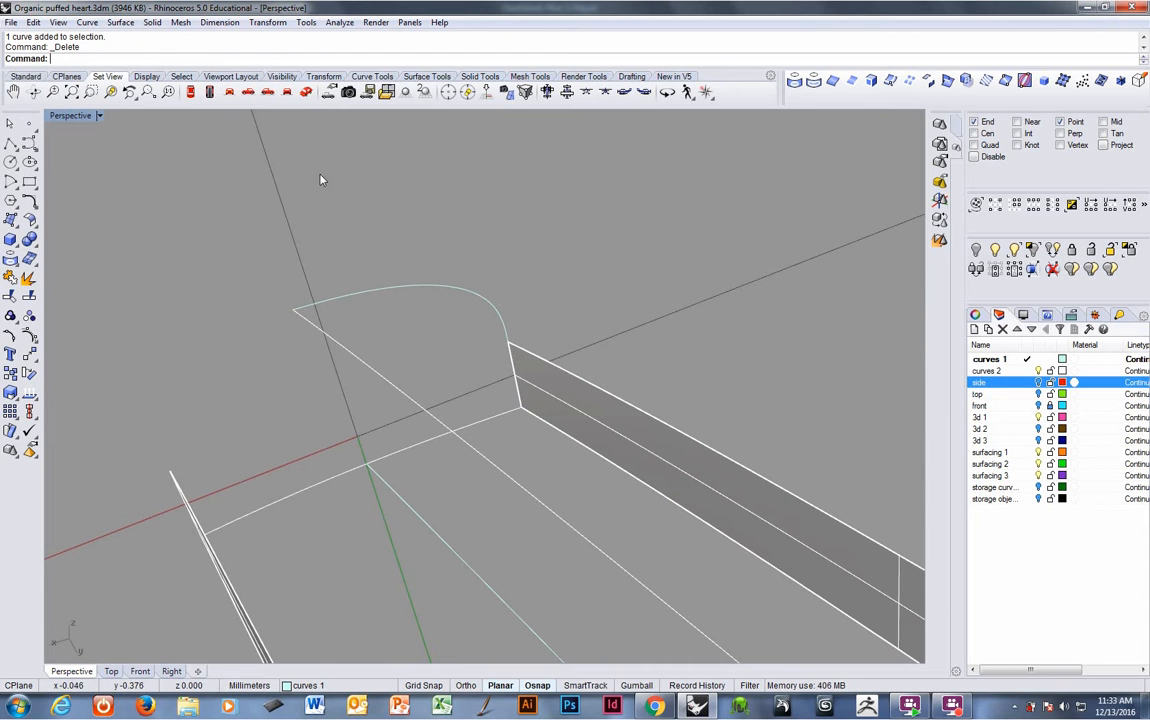
- Draw an arc from the opposite band's edge end to the blend curve's start, setting its start direction
{"action": "right_click", "coordinate": [303, 60]}
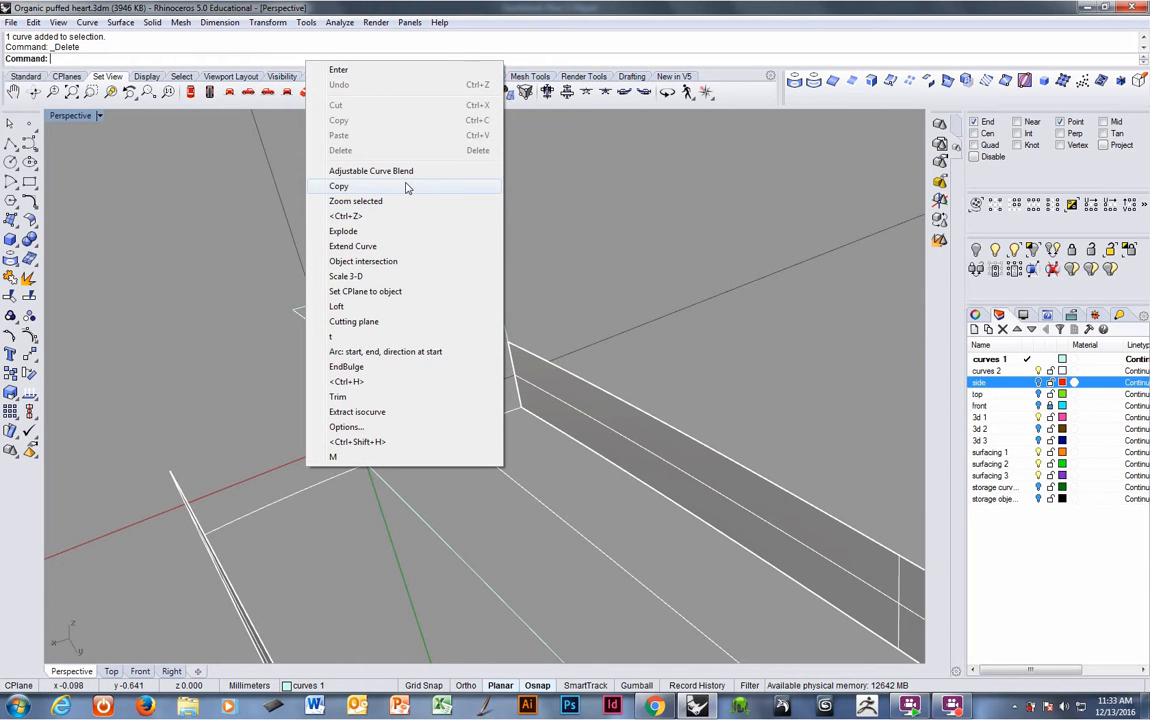
{"action": "left_click", "coordinate": [393, 353]}
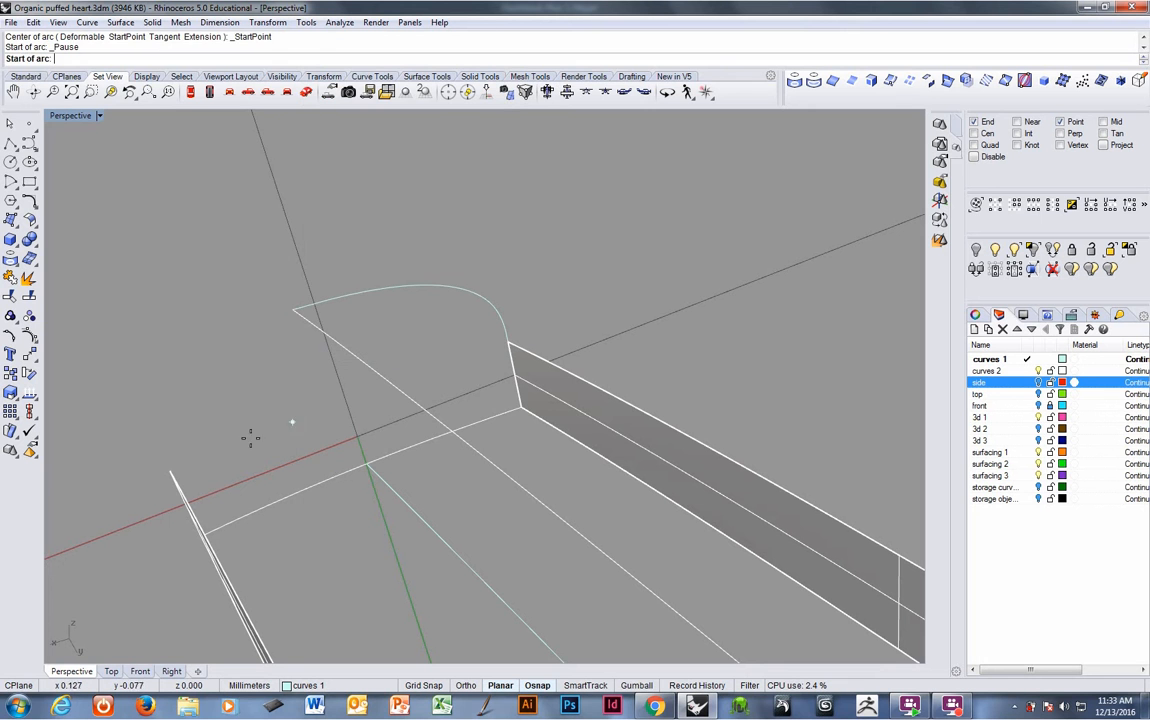
{"action": "left_click", "coordinate": [169, 469]}
{"action": "left_click", "coordinate": [292, 311]}
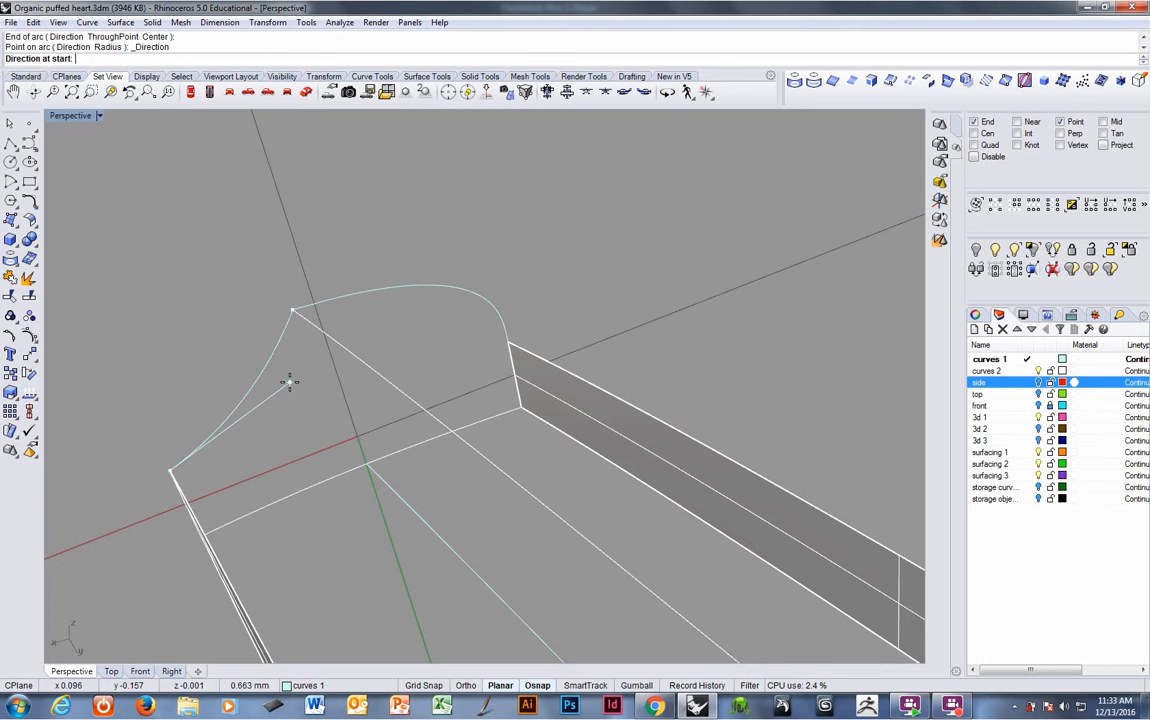
{"action": "left_click", "coordinate": [290, 385]}
- Delete the small leftover object at the inner end of the spiral band
{"action": "right_click_drag", "start_coordinate": [355, 345], "coordinate": [590, 470]}
{"action": "right_click_drag", "start_coordinate": [597, 479], "coordinate": [608, 393]}
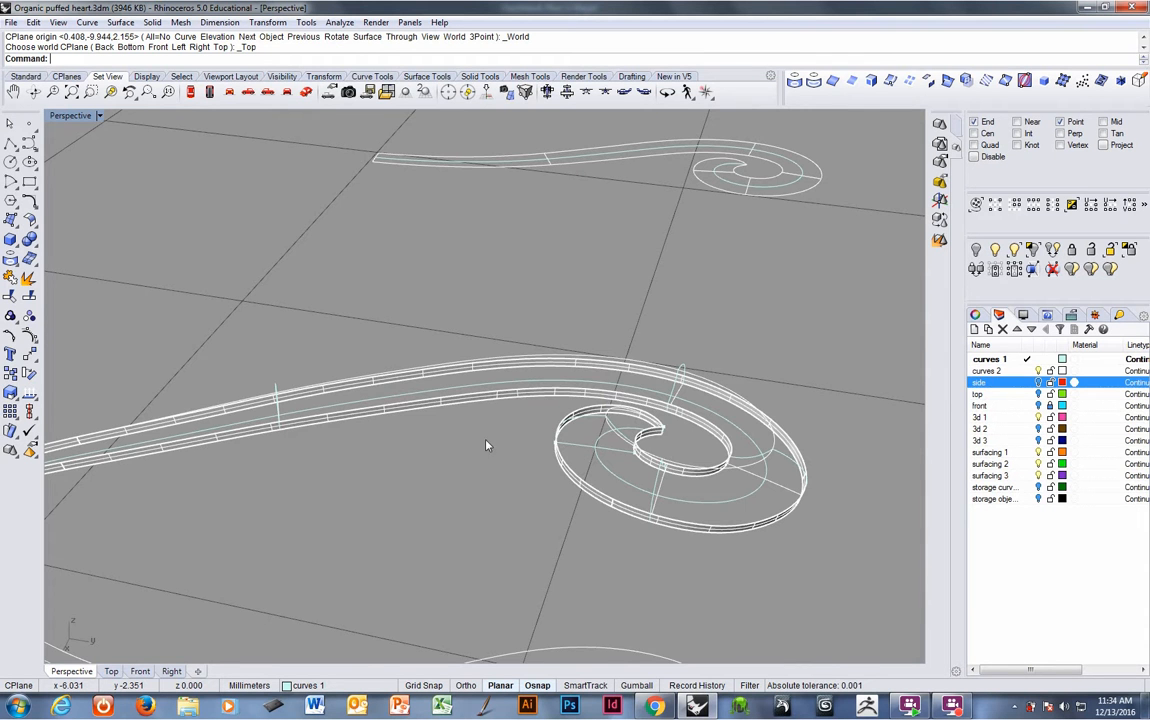
{"action": "mouse_move", "coordinate": [487, 445]}
{"action": "right_mouse_down"}
{"action": "mouse_move", "coordinate": [385, 441]}
{"action": "mouse_move", "coordinate": [400, 455]}
{"action": "mouse_move", "coordinate": [367, 477]}
{"action": "mouse_move", "coordinate": [478, 440]}
{"action": "mouse_move", "coordinate": [498, 465]}
{"action": "right_mouse_up"}
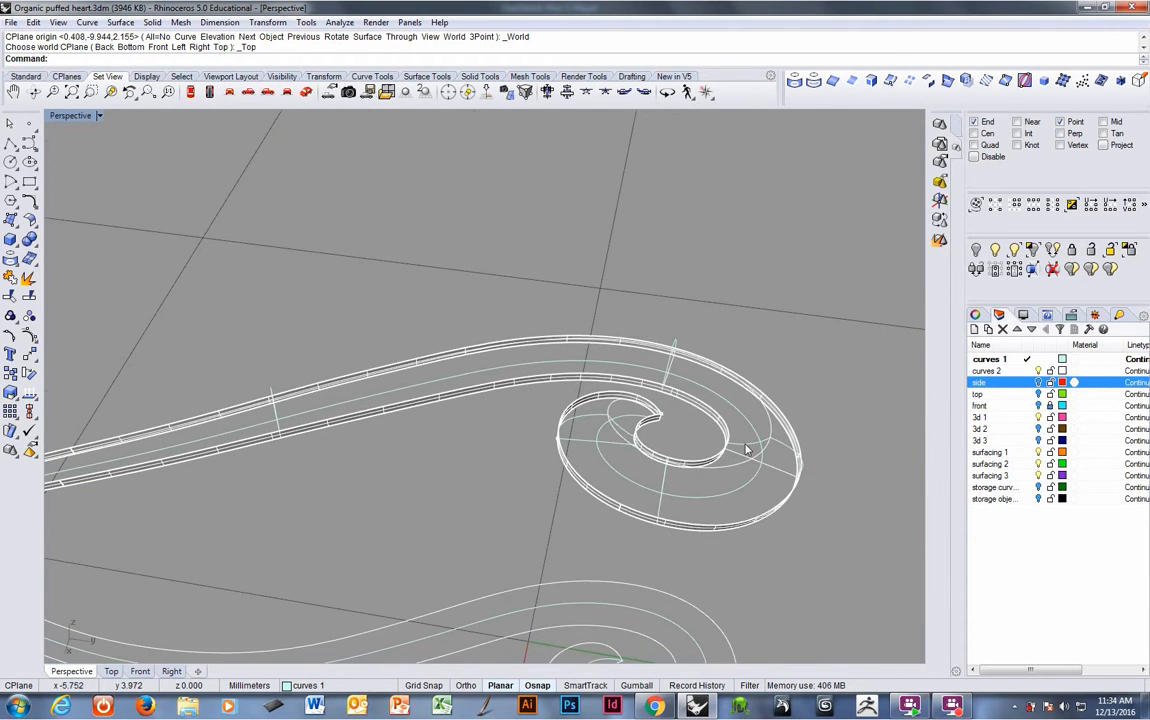
{"action": "right_click_drag", "start_coordinate": [745, 450], "coordinate": [555, 492]}
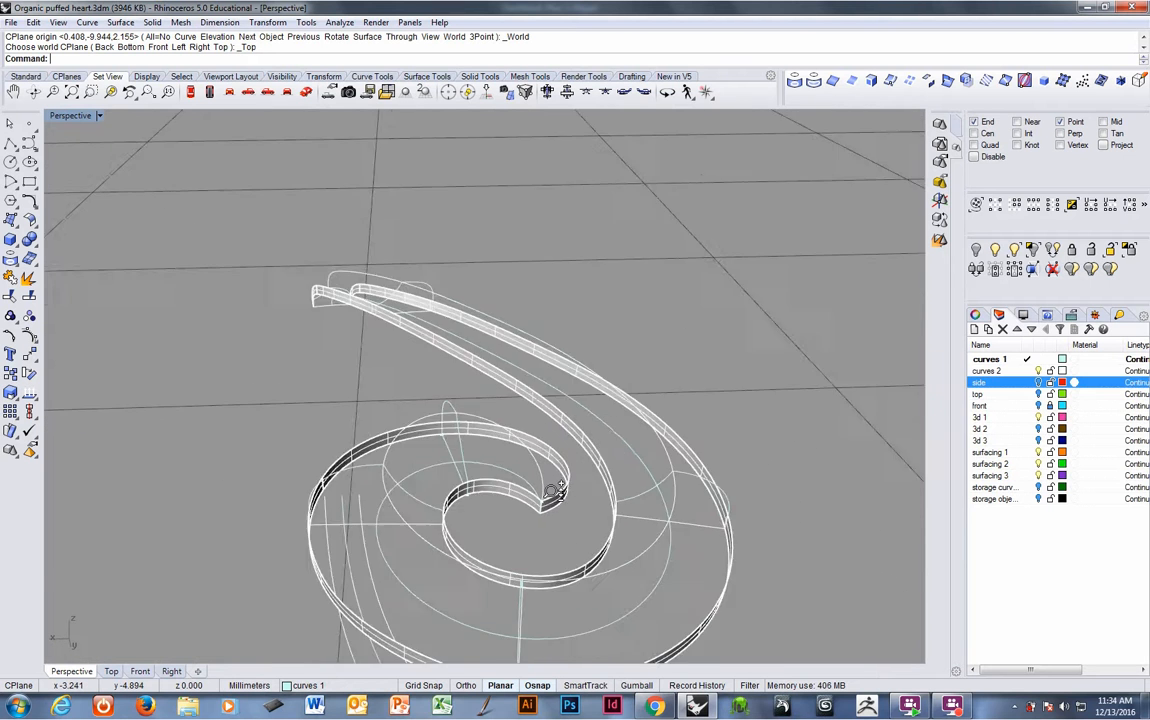
{"action": "scroll", "coordinate": [560, 470], "scroll_direction": "up", "scroll_amount": 3}
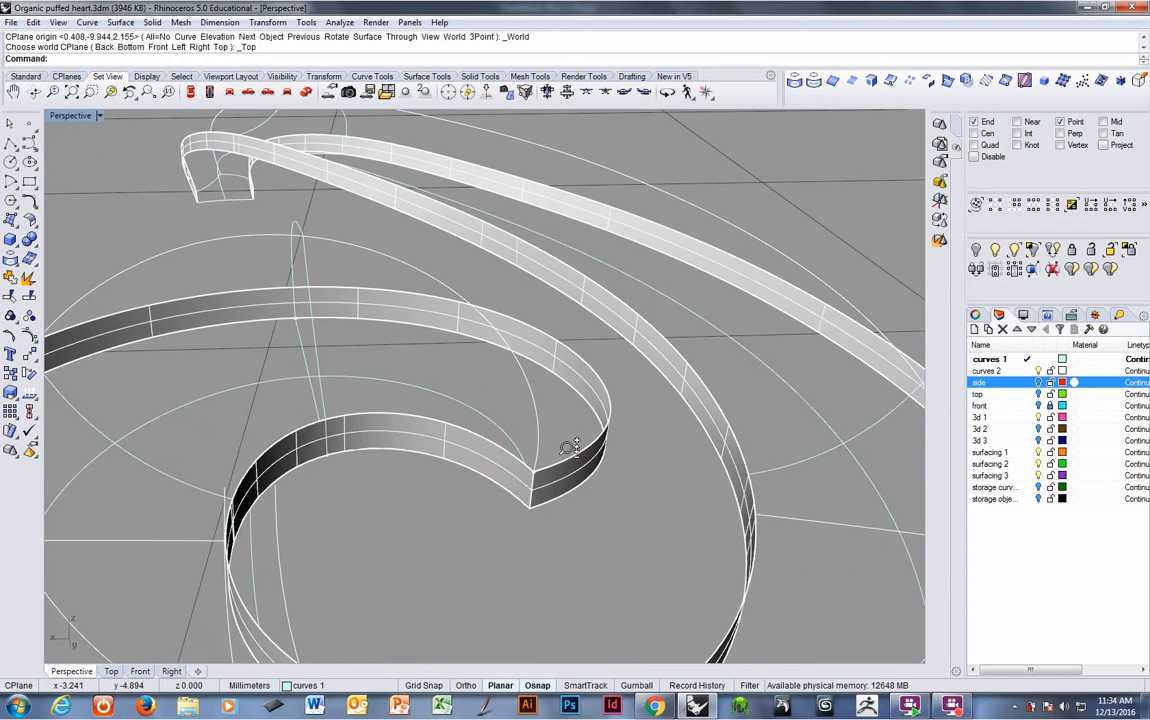
{"action": "left_click", "coordinate": [560, 500]}
{"action": "key", "text": "Delete"}
- Inspect the spiral band surface and its profile curve, then make surfacing 1 the current layer
{"action": "left_click", "coordinate": [515, 460]}
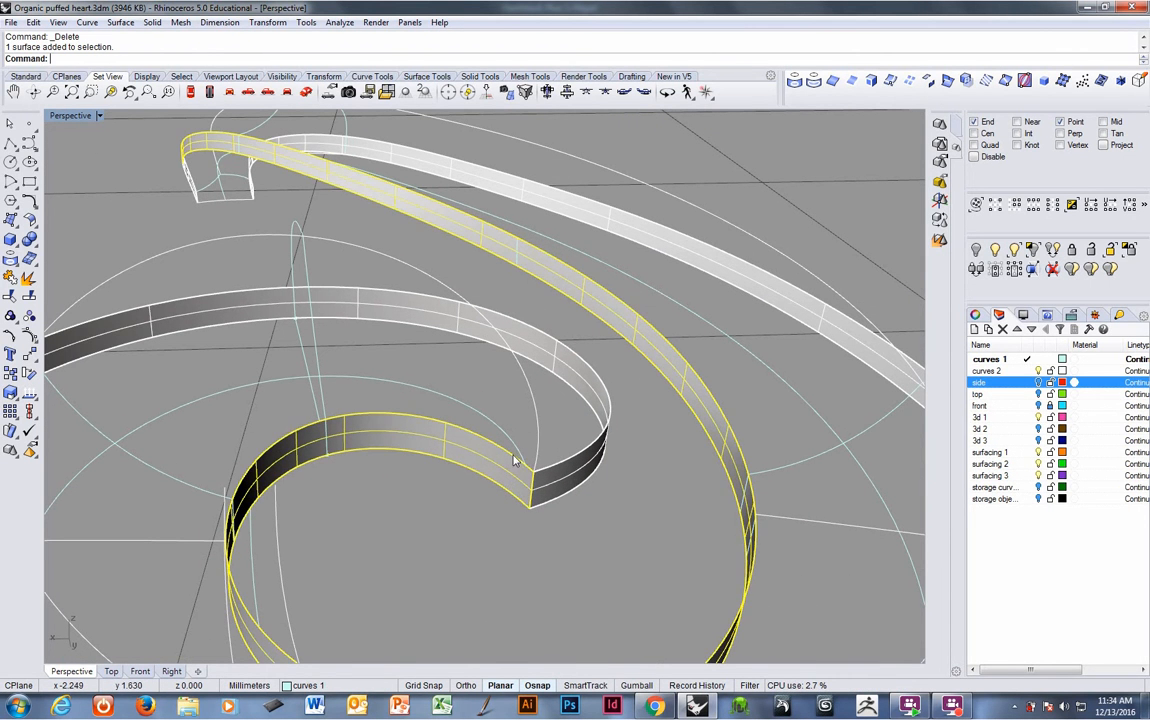
{"action": "scroll", "coordinate": [526, 462], "scroll_direction": "down", "scroll_amount": 5}
{"action": "right_click_drag", "start_coordinate": [519, 491], "coordinate": [580, 465]}
{"action": "left_click", "coordinate": [525, 511]}
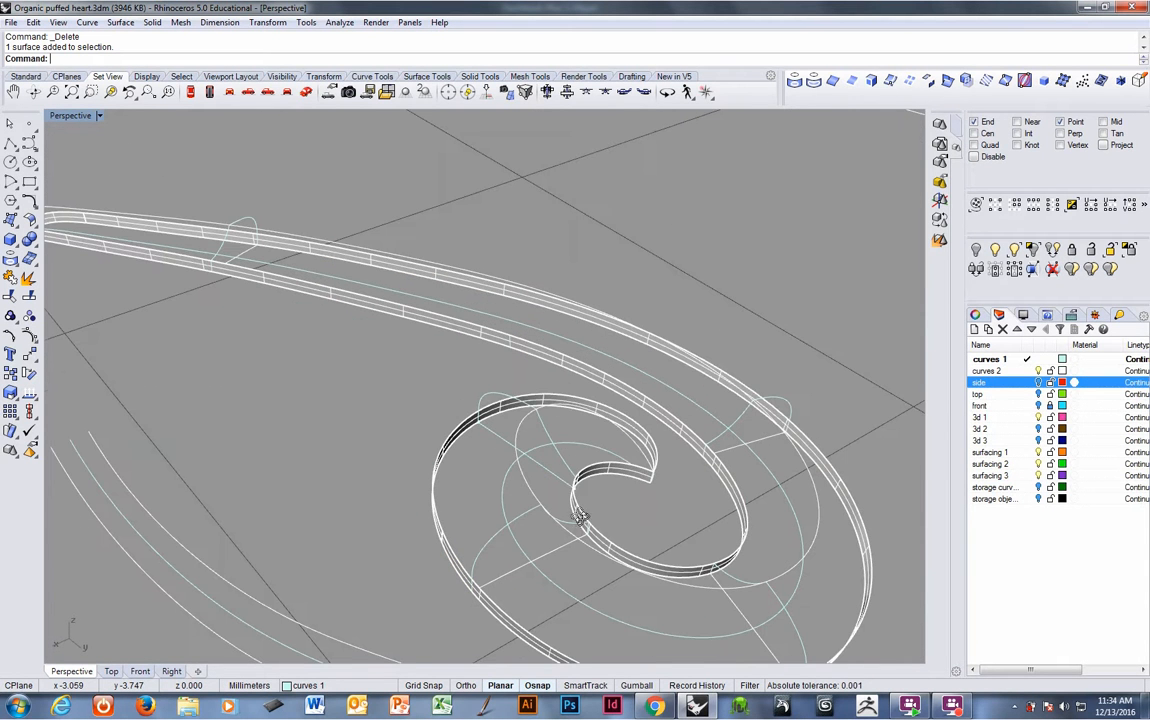
{"action": "left_click", "coordinate": [559, 408]}
{"action": "left_click", "coordinate": [598, 438]}
{"action": "right_click_drag", "start_coordinate": [598, 438], "coordinate": [411, 442]}
{"action": "left_click", "coordinate": [488, 440]}
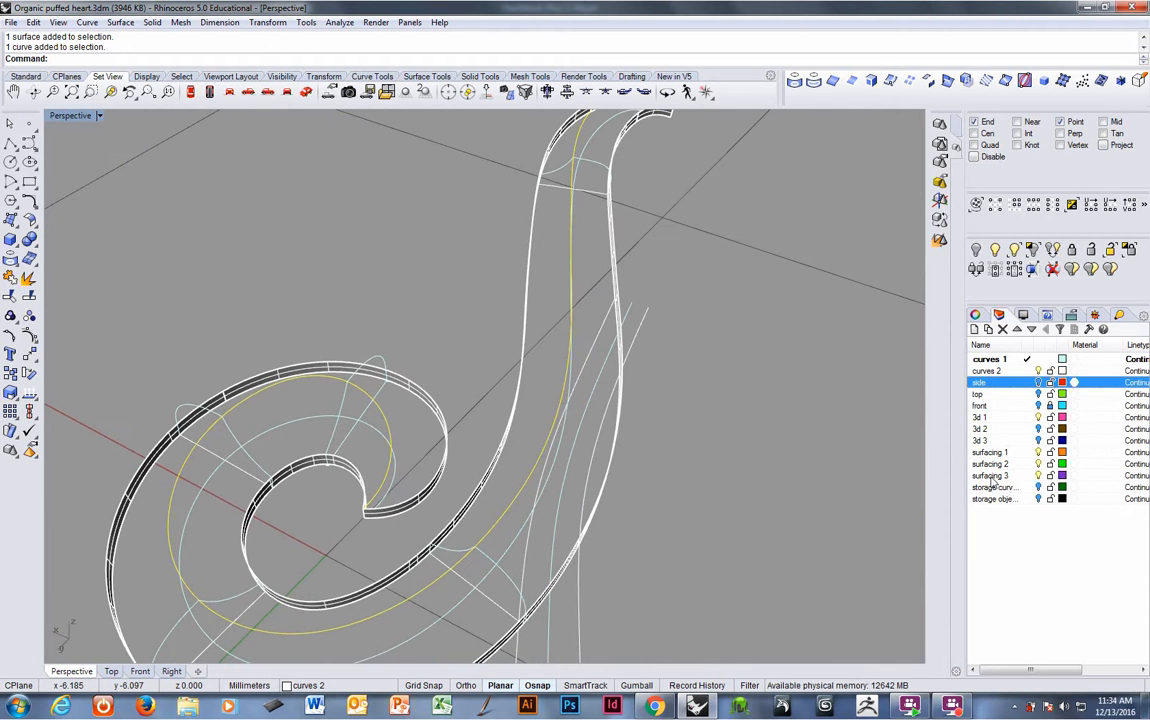
{"action": "left_click", "coordinate": [1025, 454]}
{"action": "left_click", "coordinate": [898, 467]}
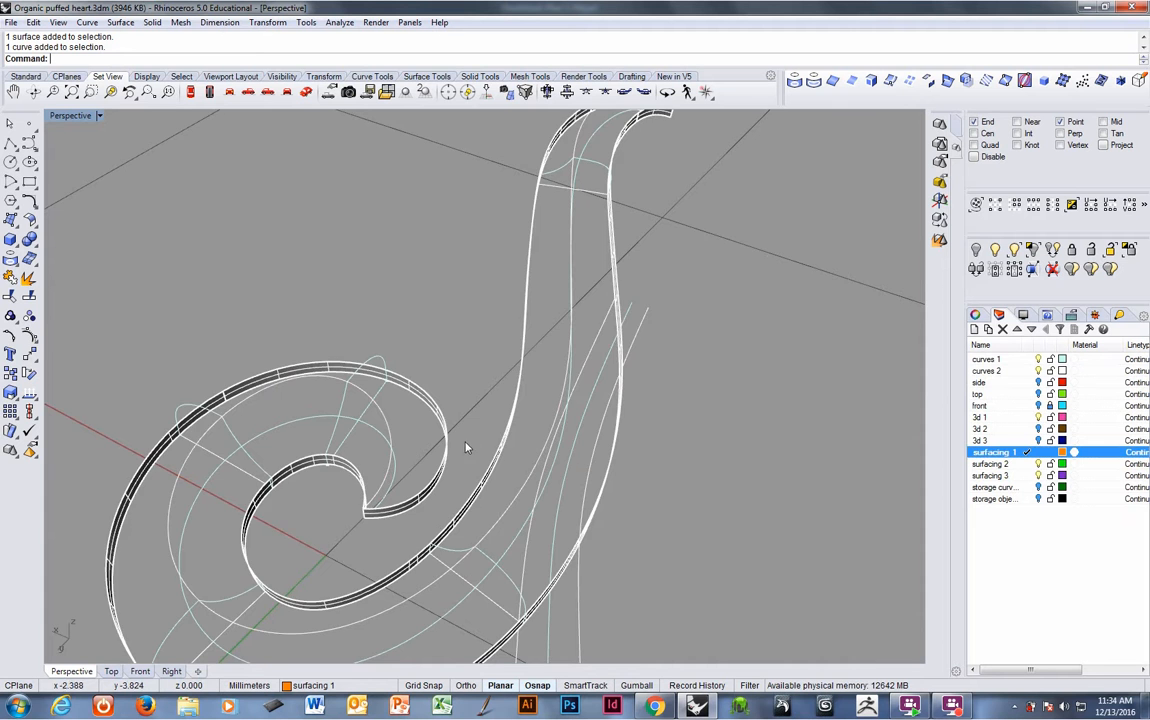
{"action": "right_click_drag", "start_coordinate": [465, 447], "coordinate": [454, 435]}
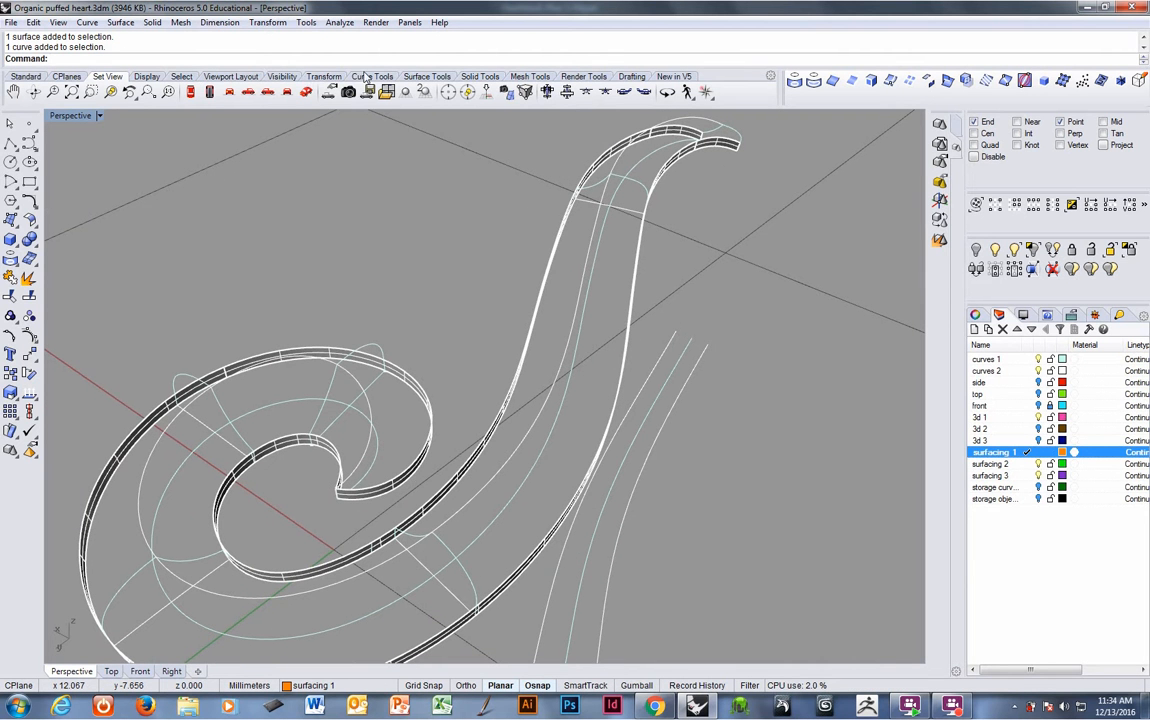
{"action": "left_click", "coordinate": [406, 77]}
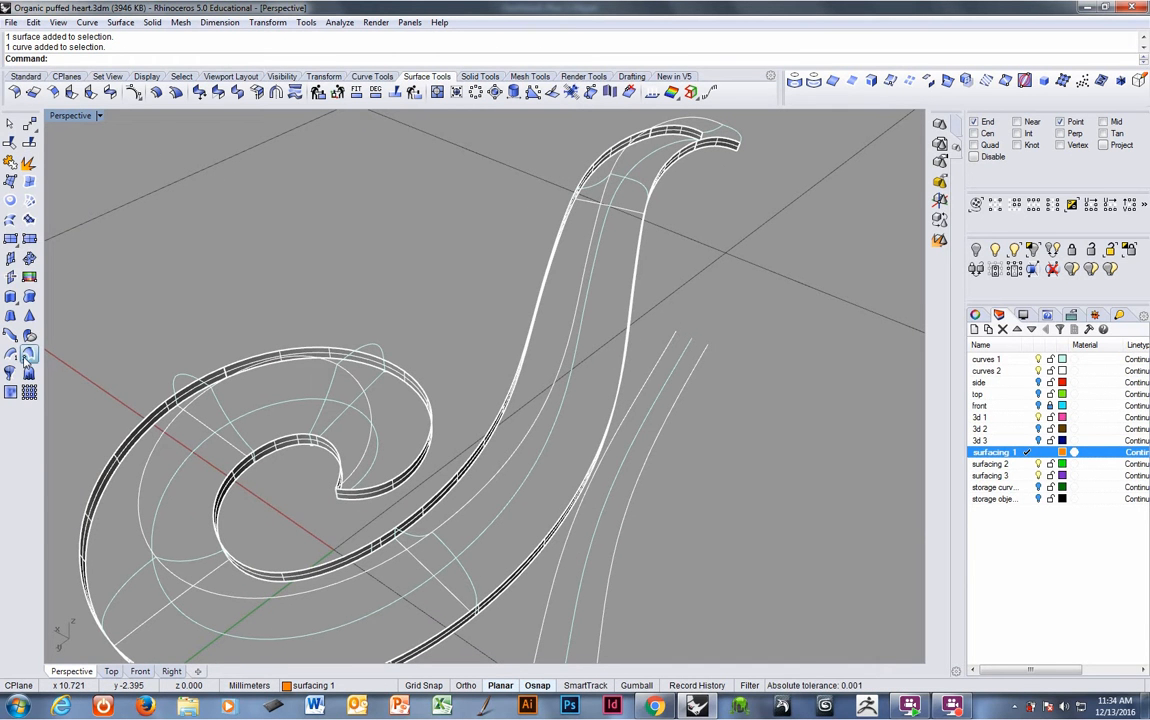
{"action": "left_click", "coordinate": [28, 355]}
{"action": "right_click_drag", "start_coordinate": [454, 380], "coordinate": [843, 412]}
{"action": "left_click", "coordinate": [409, 268]}
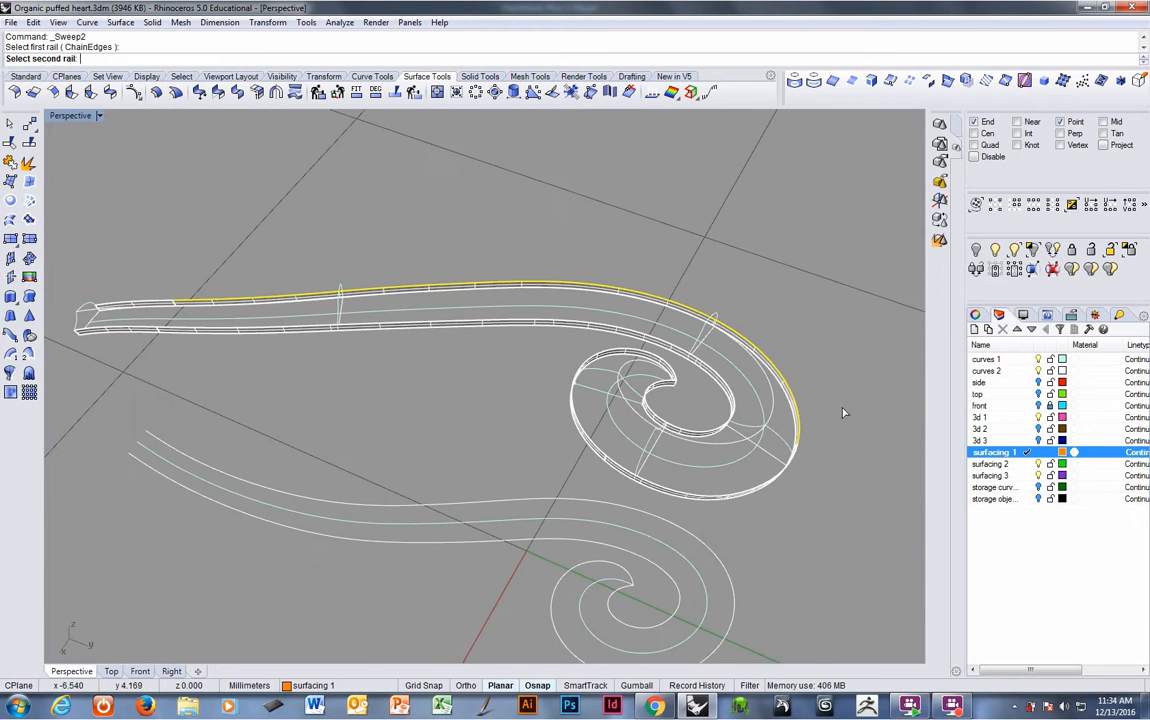
{"action": "key", "text": "Escape"}
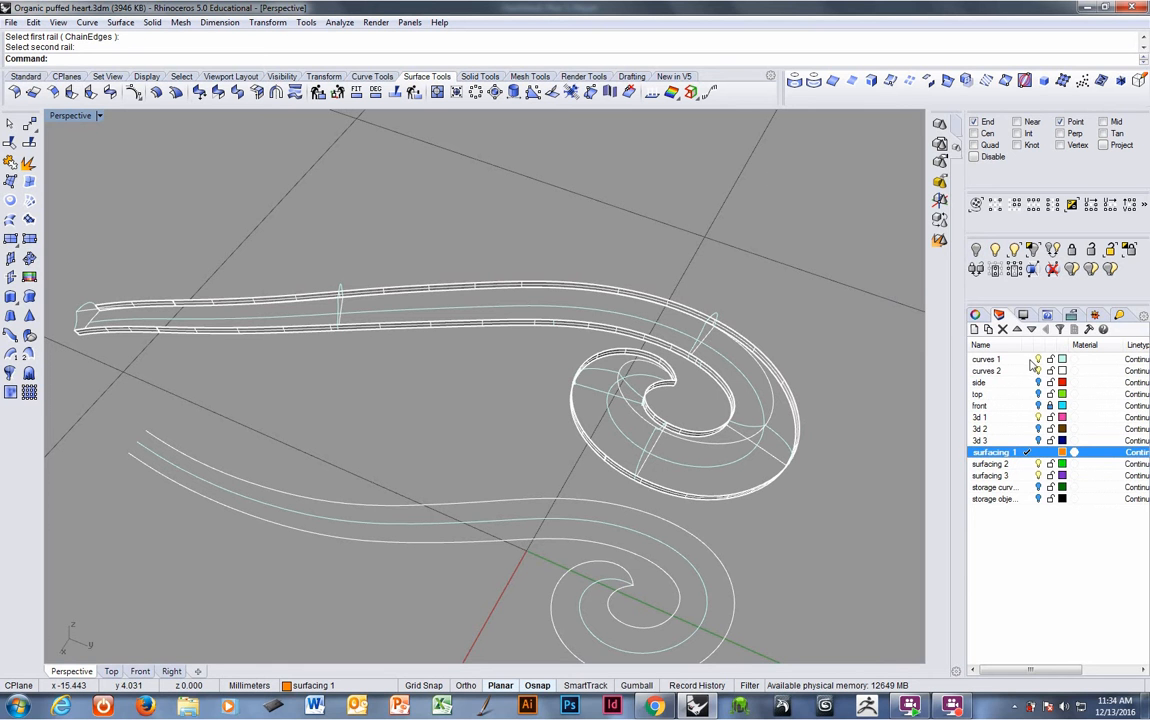
- Make curves 1 the current layer and duplicate the band's outer top edges, joined into one curve
{"action": "left_click", "coordinate": [1027, 359]}
{"action": "left_click", "coordinate": [852, 81]}
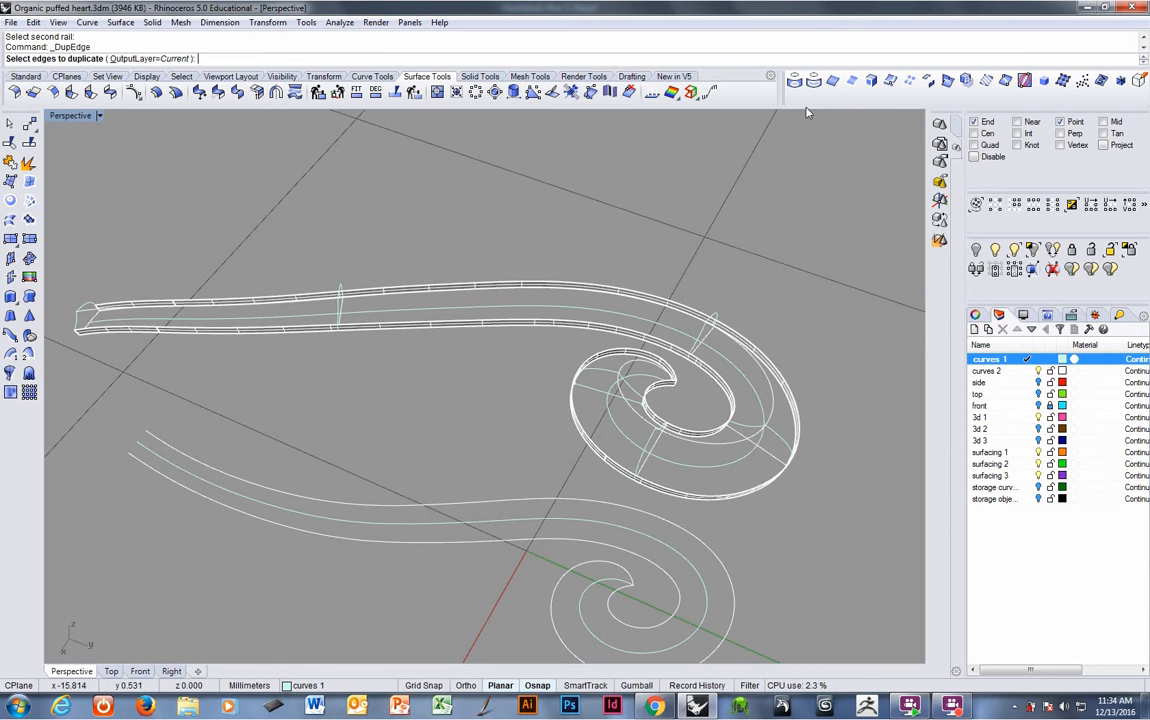
{"action": "left_click", "coordinate": [485, 288]}
{"action": "right_click_drag", "start_coordinate": [798, 440], "coordinate": [652, 491]}
{"action": "left_click", "coordinate": [668, 483]}
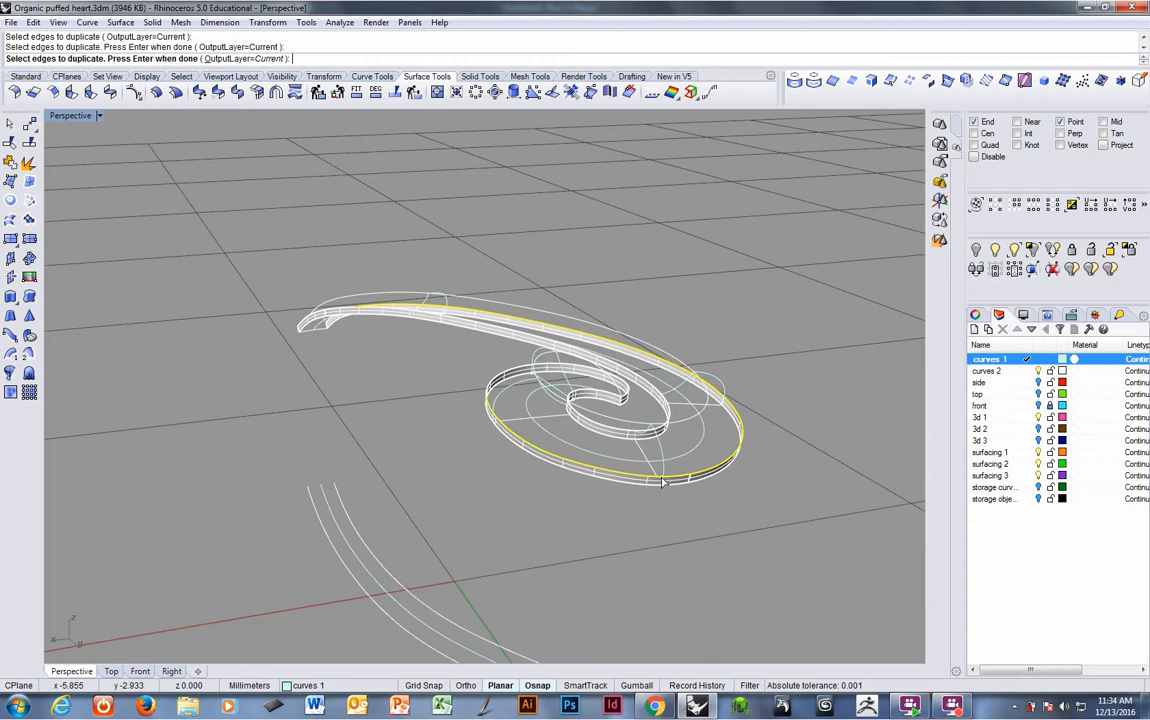
{"action": "left_click", "coordinate": [486, 390]}
{"action": "left_click", "coordinate": [515, 421]}
{"action": "right_click_drag", "start_coordinate": [508, 408], "coordinate": [565, 426]}
{"action": "right_click_drag", "start_coordinate": [368, 411], "coordinate": [130, 386]}
{"action": "scroll", "coordinate": [236, 382], "scroll_direction": "down", "scroll_amount": 5}
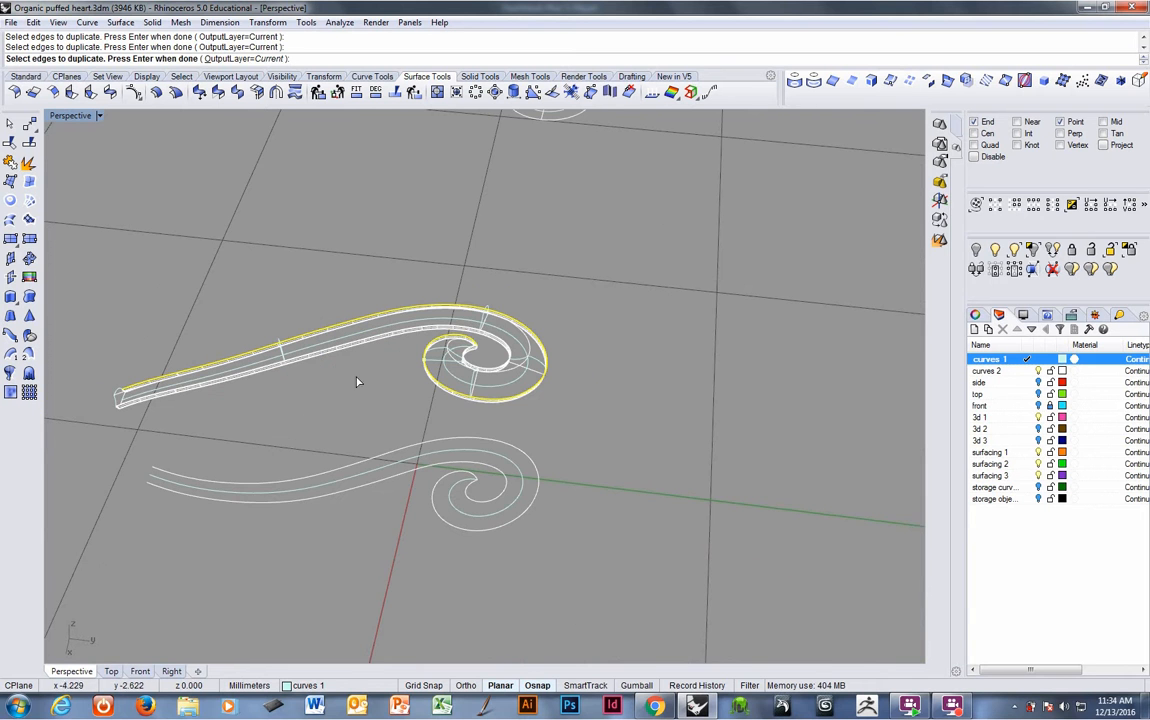
{"action": "key", "text": "Return"}
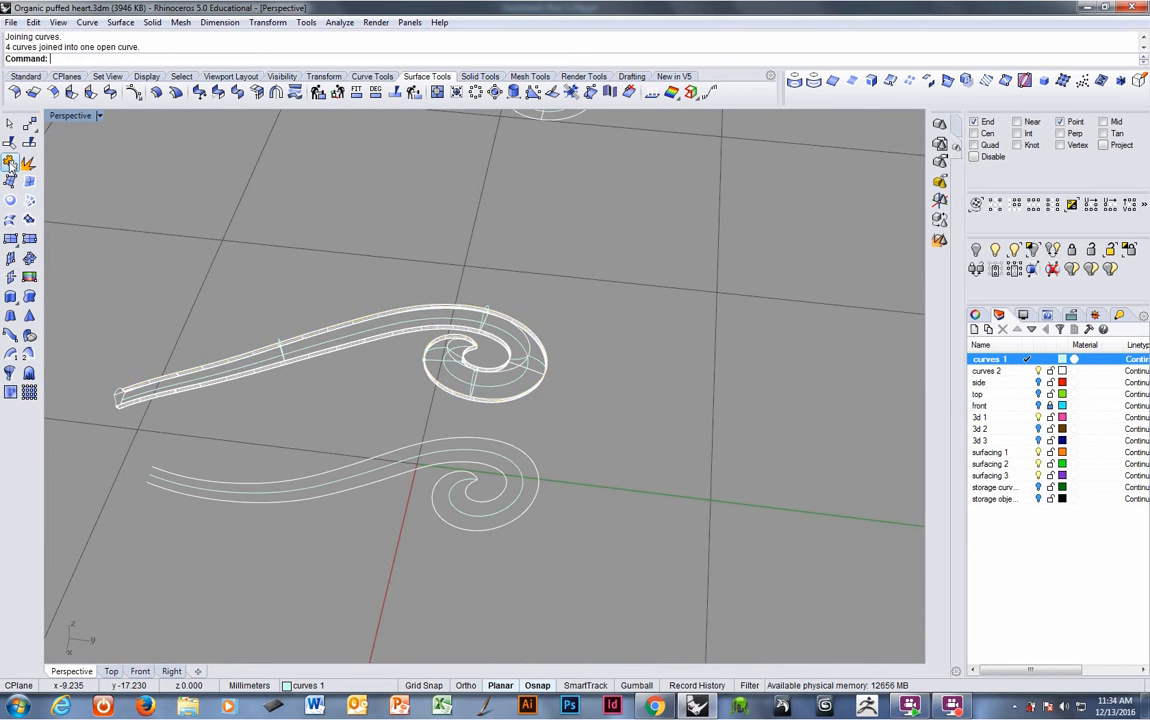
- Rebuild the duplicated edge curve to degree 4
{"action": "right_click_drag", "start_coordinate": [143, 221], "coordinate": [417, 378]}
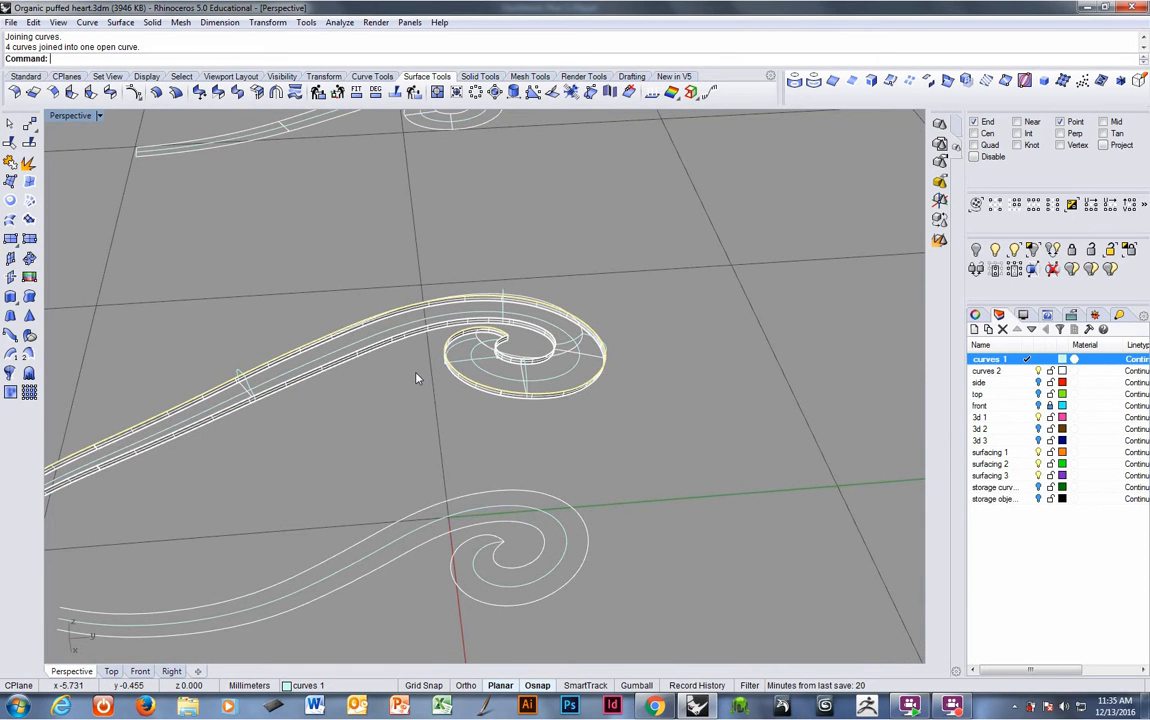
{"action": "type", "text": "rebuild"}
{"action": "key", "text": "Return"}
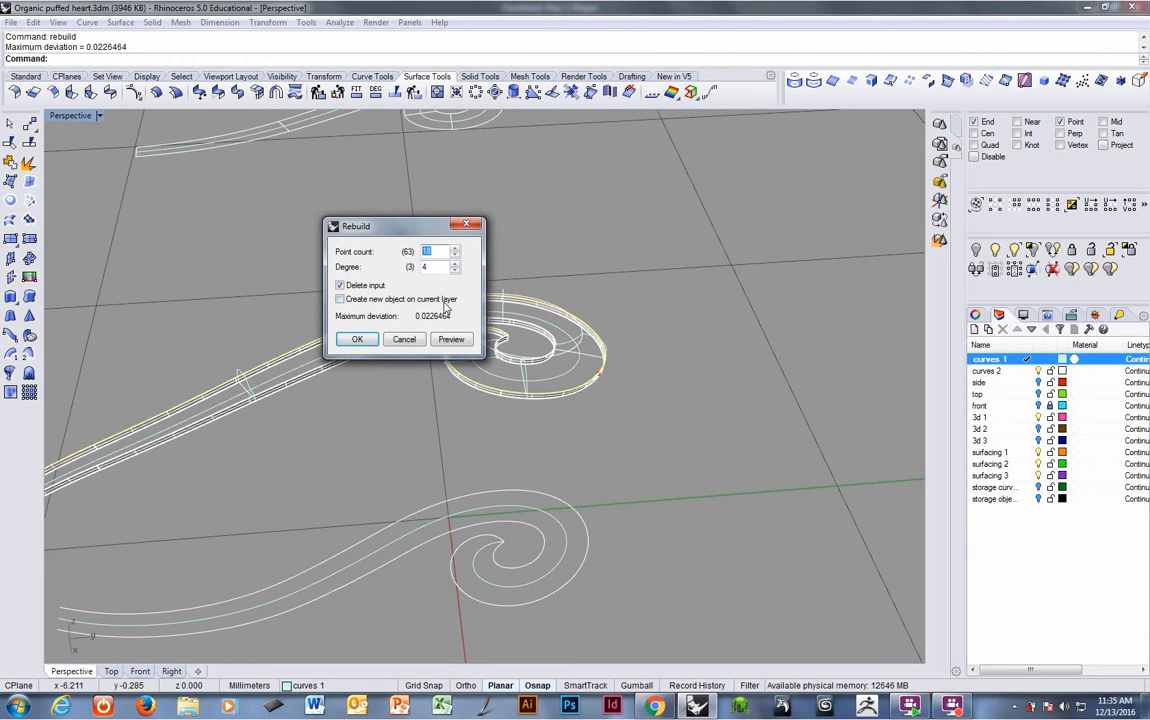
{"action": "left_click", "coordinate": [355, 339]}
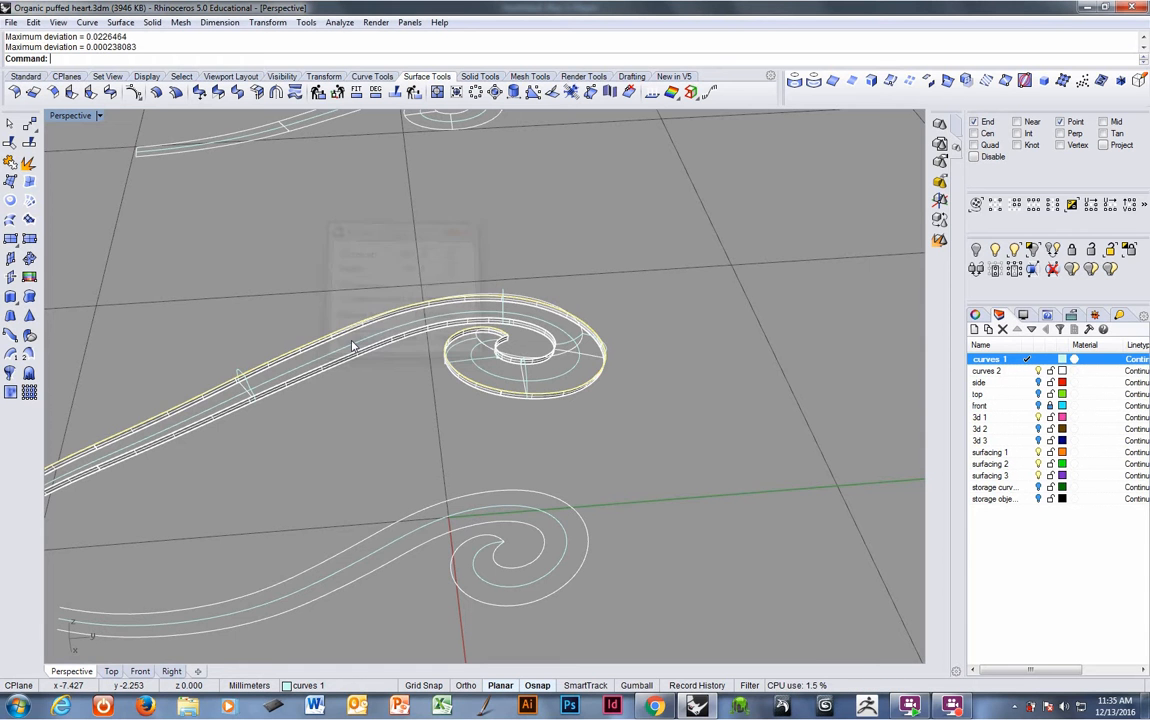
- Rebuild the band's other edge curve to 80 points and degree 4
{"action": "right_click_drag", "start_coordinate": [354, 403], "coordinate": [437, 348]}
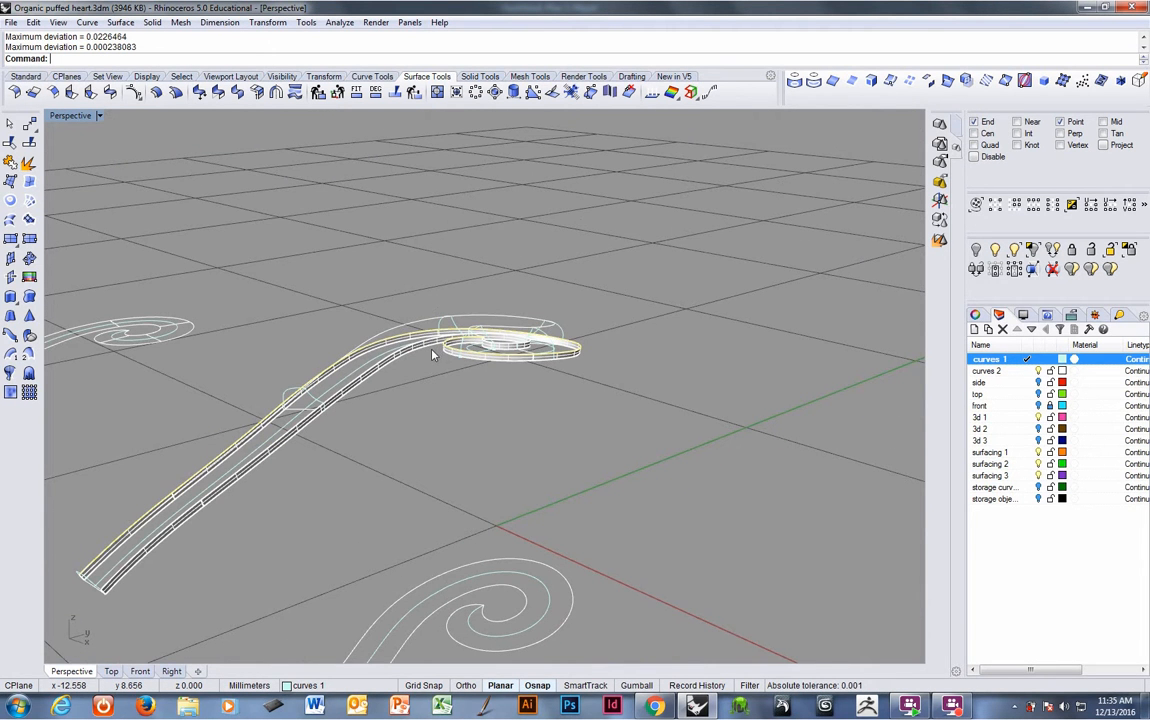
{"action": "right_click_drag", "start_coordinate": [393, 380], "coordinate": [369, 432]}
{"action": "left_click", "coordinate": [403, 329]}
{"action": "right_click", "coordinate": [369, 432]}
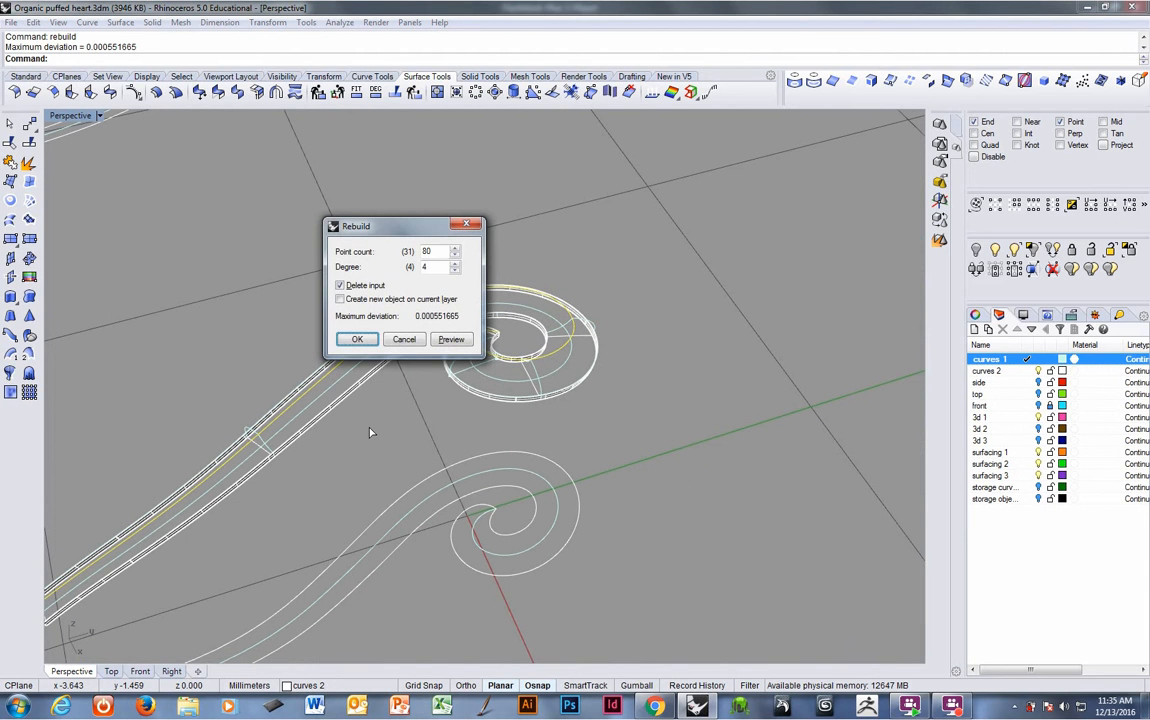
{"action": "left_click", "coordinate": [357, 340]}
{"action": "right_click_drag", "start_coordinate": [328, 353], "coordinate": [372, 411]}
{"action": "key", "text": "Escape"}
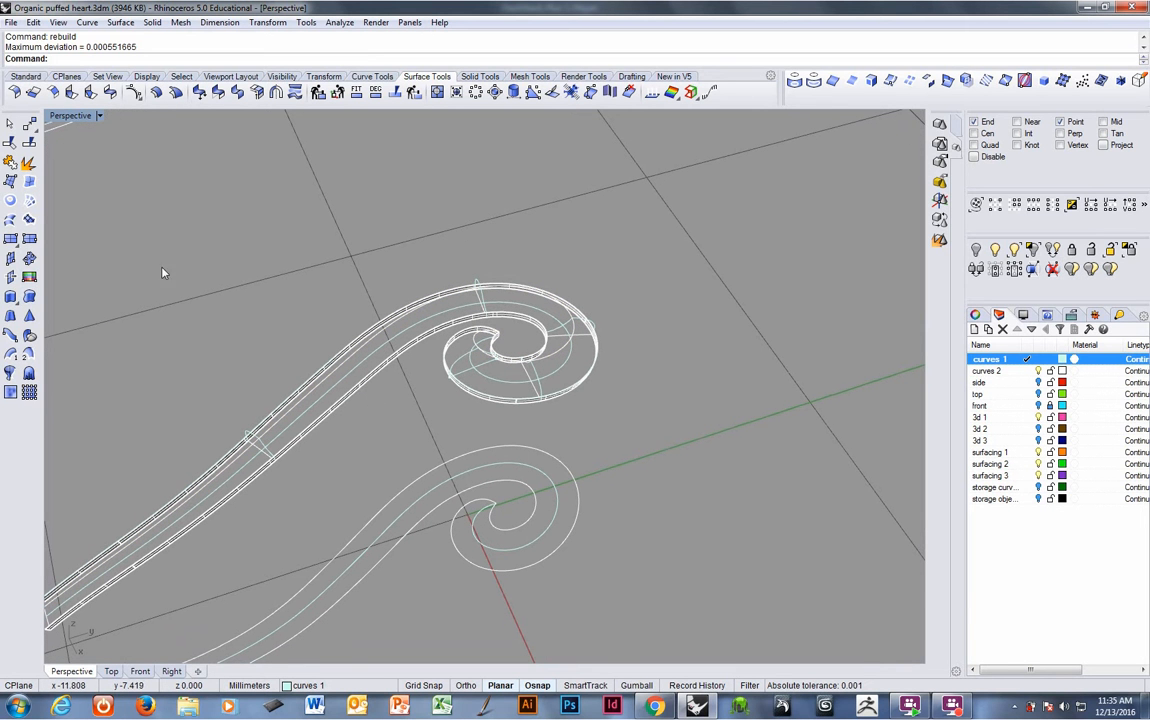
- Duplicate the band's inner edges along the spiral and join them into one curve
{"action": "left_click", "coordinate": [832, 81]}
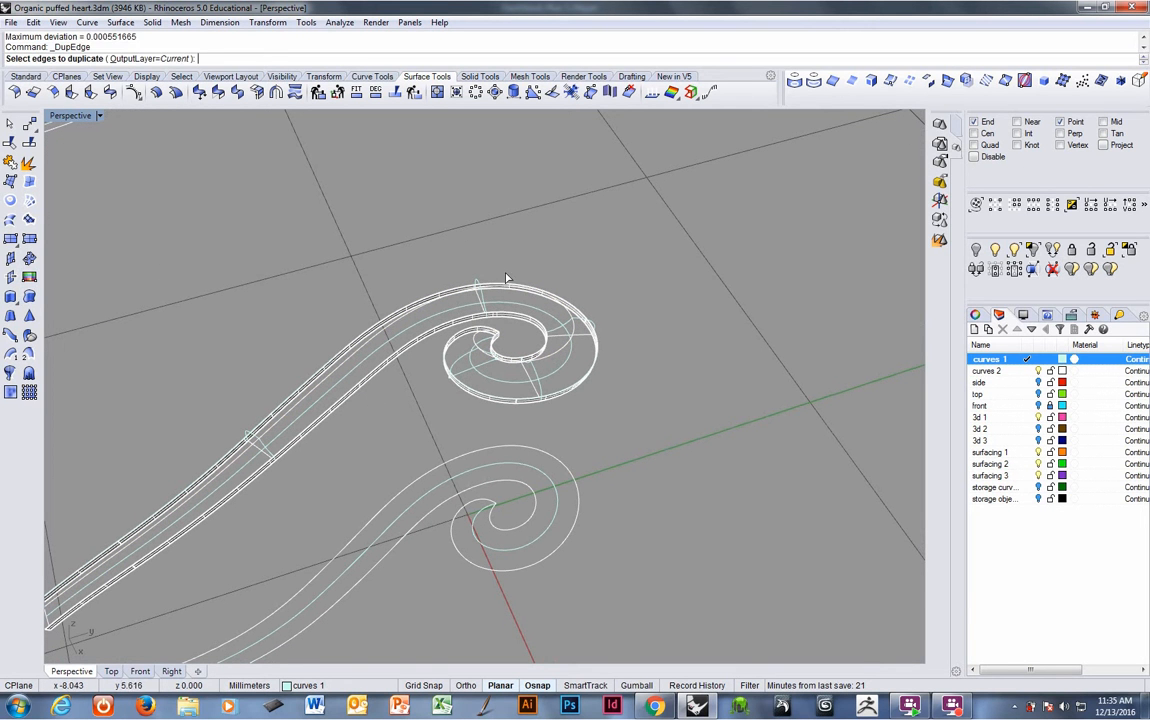
{"action": "left_click", "coordinate": [417, 340]}
{"action": "right_click_drag", "start_coordinate": [516, 347], "coordinate": [436, 377]}
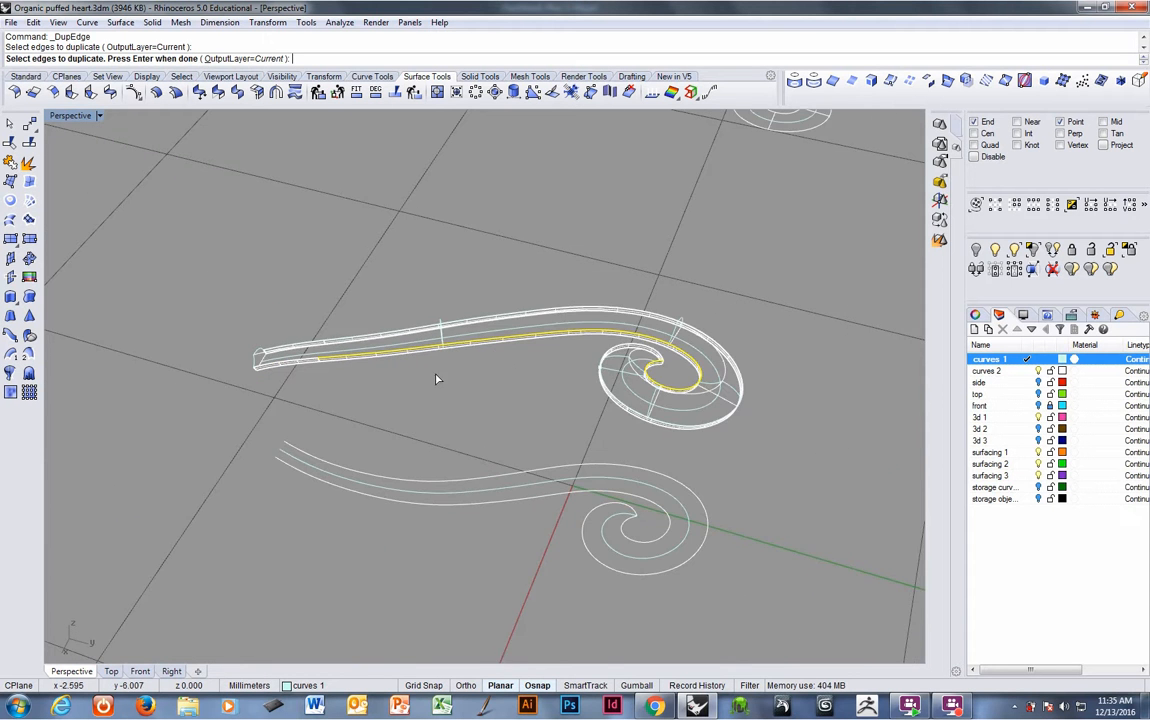
{"action": "scroll", "coordinate": [321, 348], "scroll_direction": "up", "scroll_amount": 5}
{"action": "scroll", "coordinate": [314, 370], "scroll_direction": "down", "scroll_amount": 3}
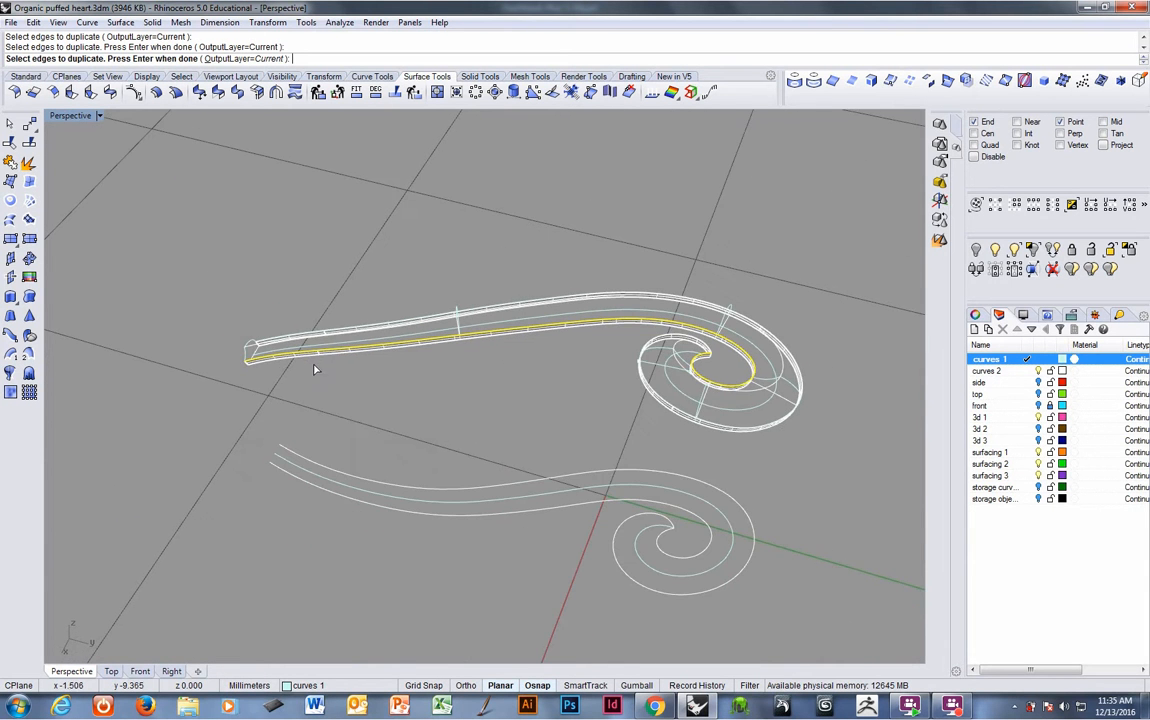
{"action": "right_click_drag", "start_coordinate": [437, 370], "coordinate": [117, 276]}
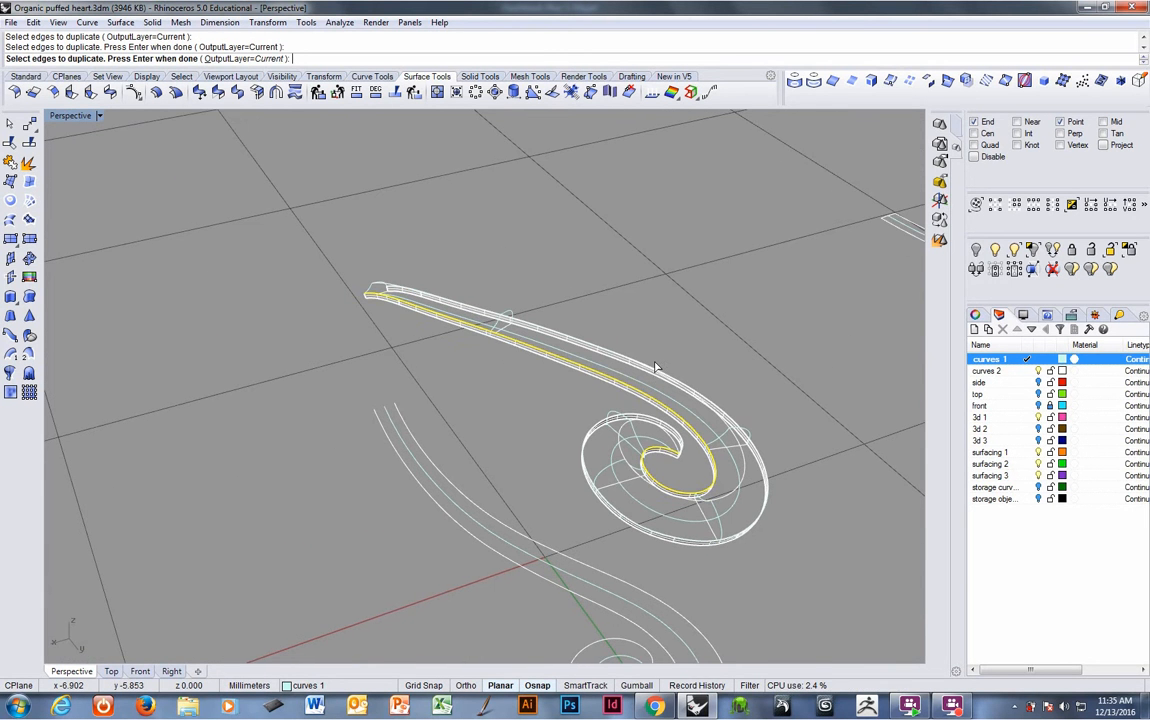
{"action": "key", "text": "Return"}
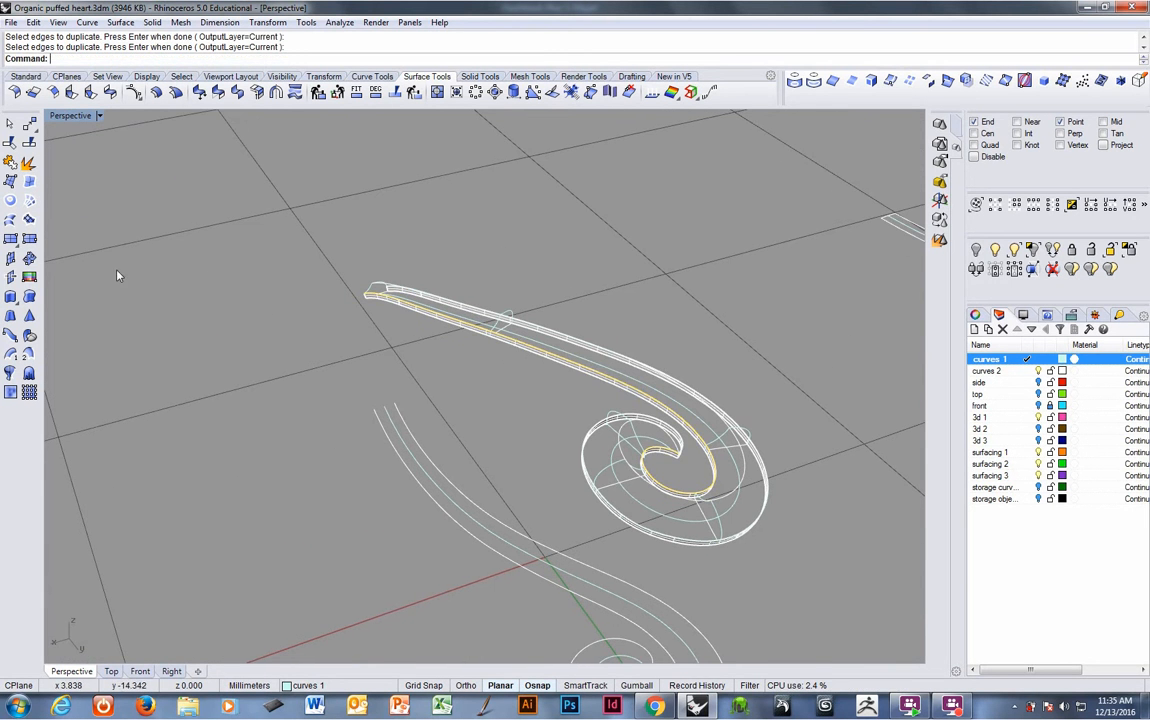
{"action": "left_click", "coordinate": [12, 164]}
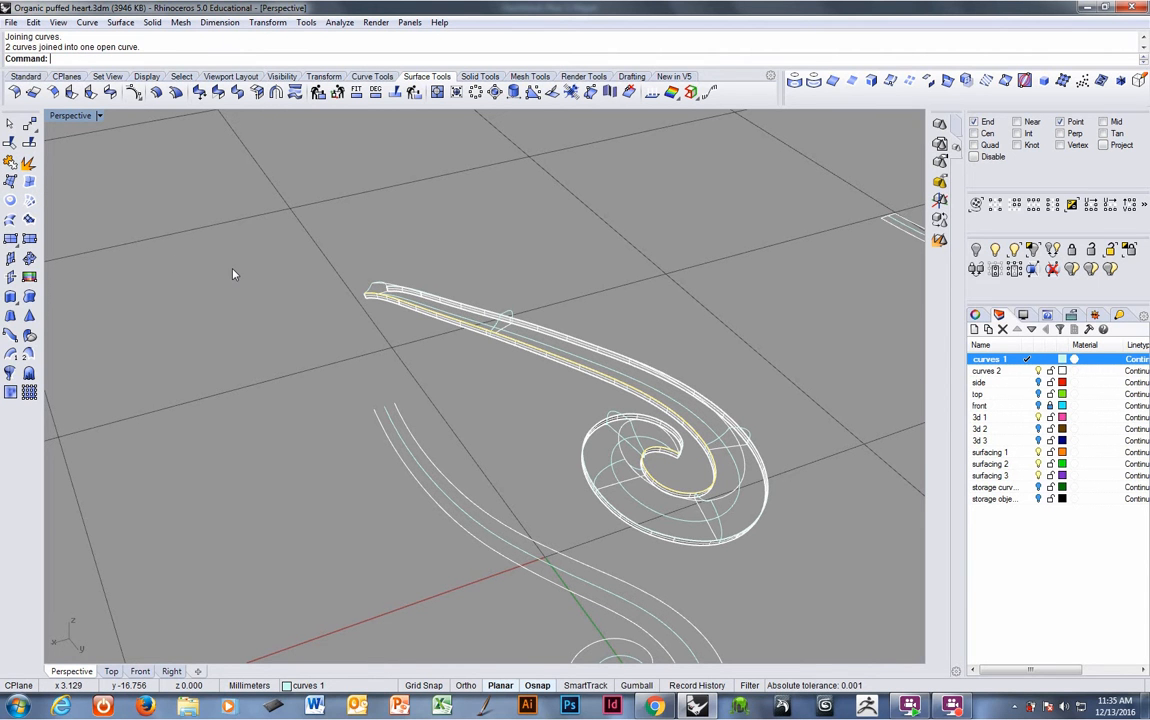
- Rebuild the joined inner edge curve to 80 points and degree 4
{"action": "type", "text": "rebuild"}
{"action": "key", "text": "Return"}
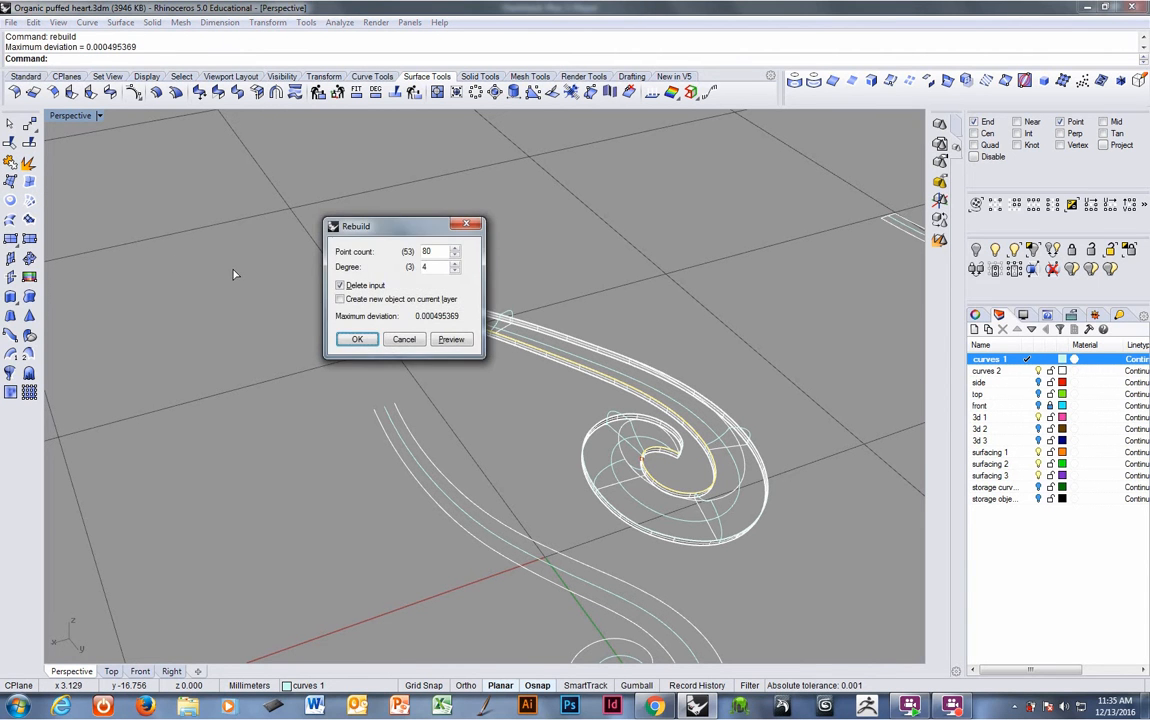
{"action": "left_click", "coordinate": [354, 340]}
- Start a Sweep 2 Rails using the two rebuilt edge curves as rails and pick the profile cross-sections along the band
{"action": "right_click_drag", "start_coordinate": [347, 347], "coordinate": [312, 347]}
{"action": "scroll", "coordinate": [314, 341], "scroll_direction": "up", "scroll_amount": 3}
{"action": "right_click", "coordinate": [350, 60]}
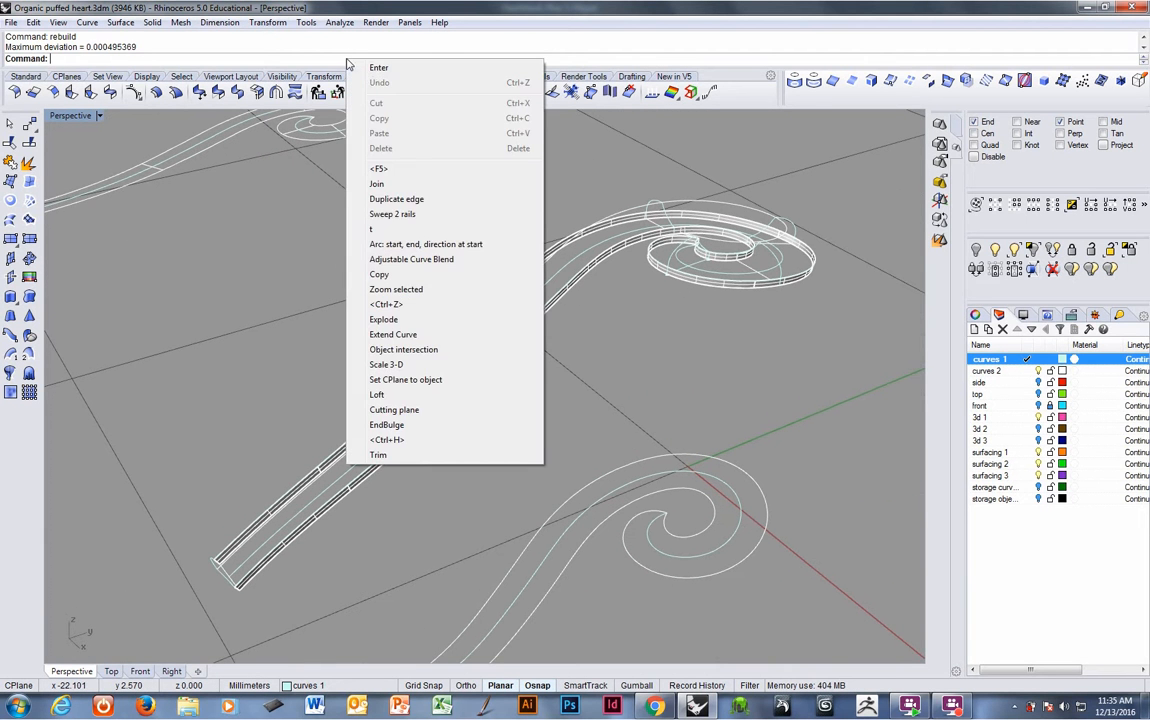
{"action": "left_click", "coordinate": [390, 214]}
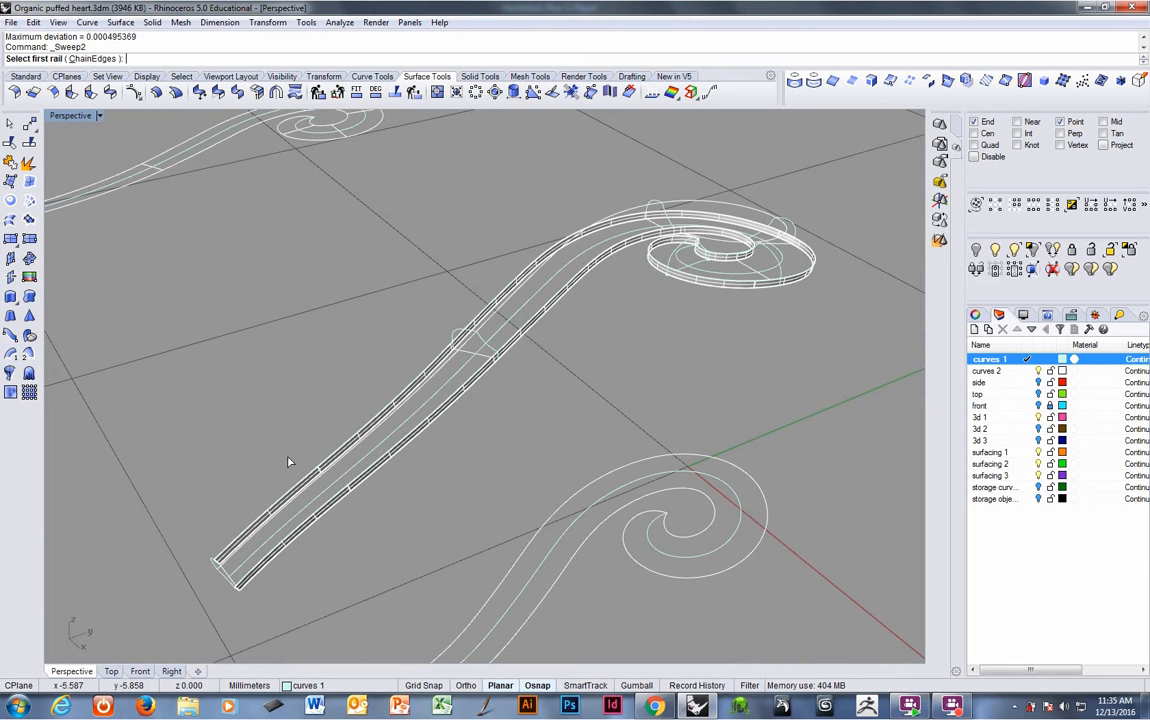
{"action": "left_click", "coordinate": [264, 517]}
{"action": "left_click", "coordinate": [290, 547]}
{"action": "right_click_drag", "start_coordinate": [395, 420], "coordinate": [433, 483]}
{"action": "left_click", "coordinate": [449, 382]}
{"action": "left_click", "coordinate": [390, 590]}
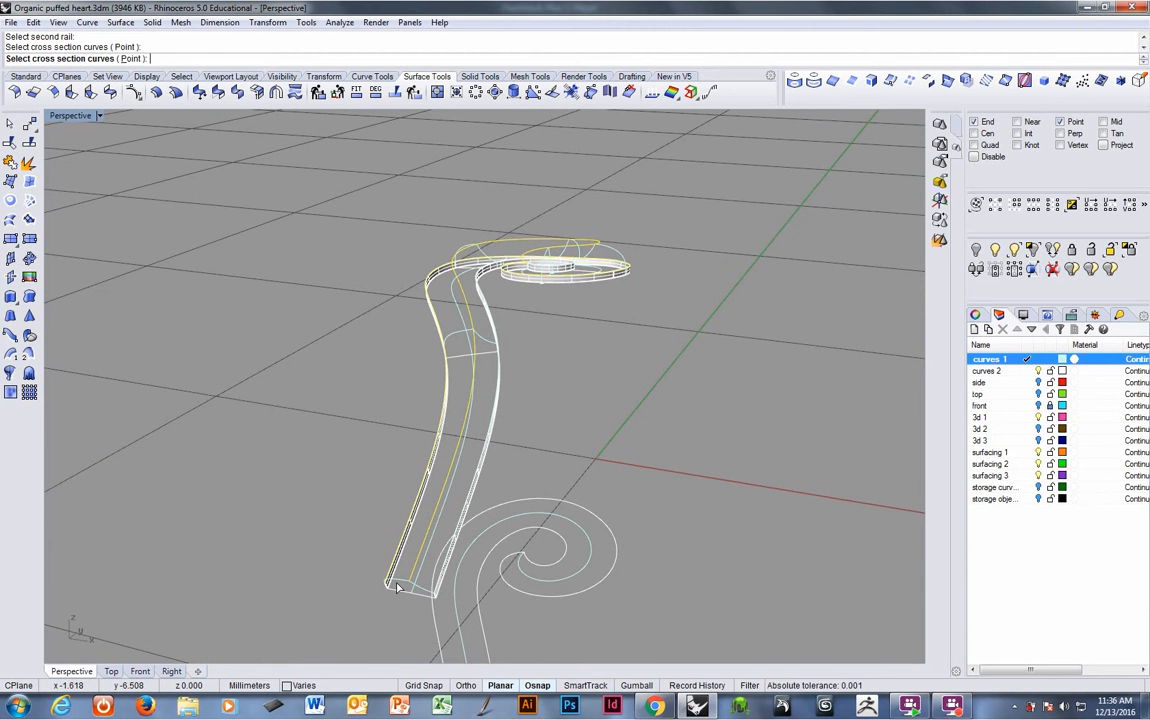
{"action": "left_click", "coordinate": [456, 339]}
{"action": "right_click_drag", "start_coordinate": [458, 345], "coordinate": [633, 412]}
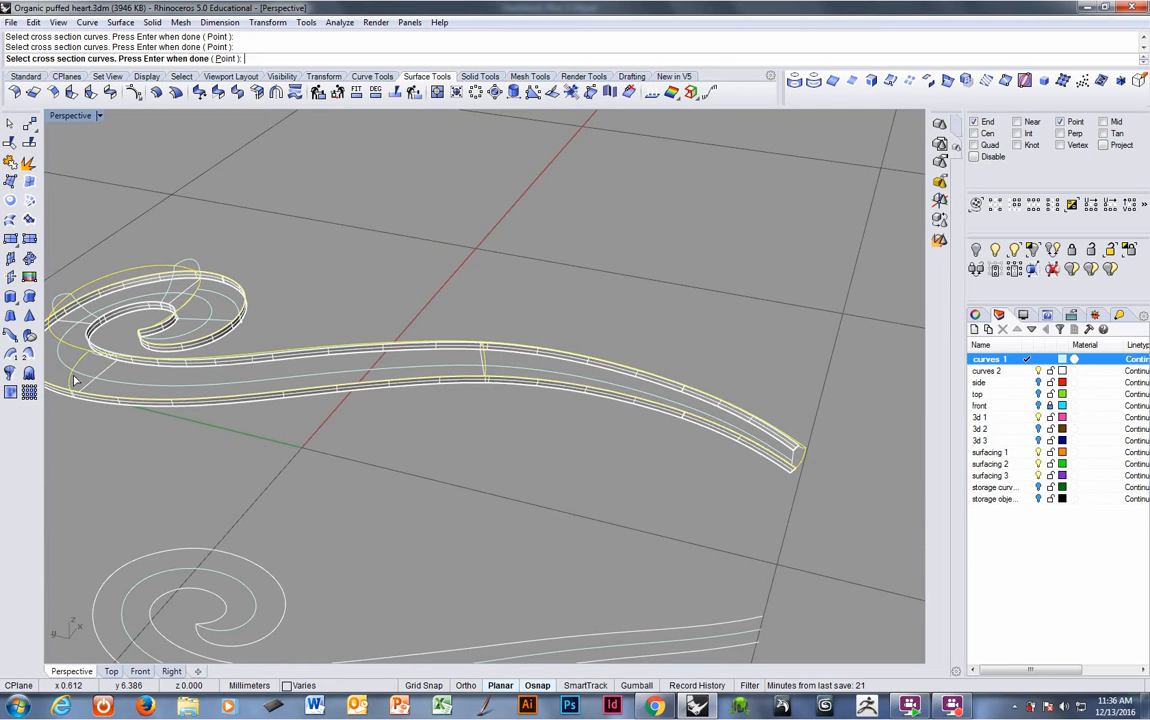
{"action": "right_click_drag", "start_coordinate": [74, 378], "coordinate": [408, 483]}
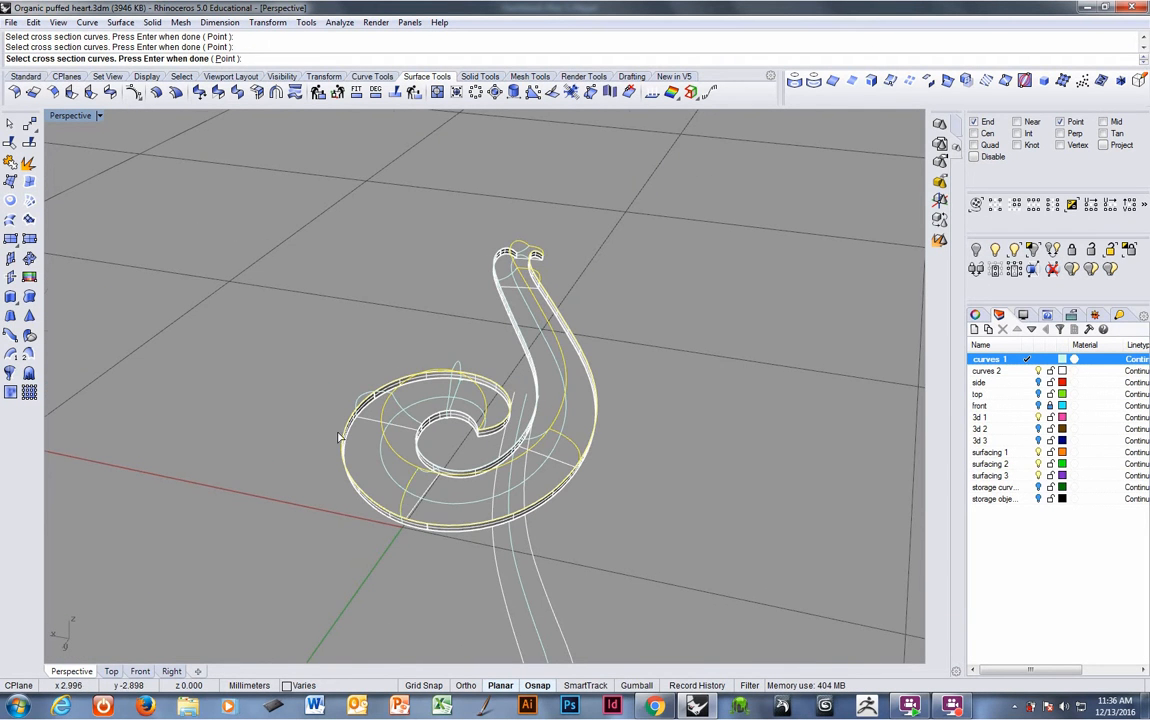
{"action": "right_click_drag", "start_coordinate": [340, 437], "coordinate": [500, 455]}
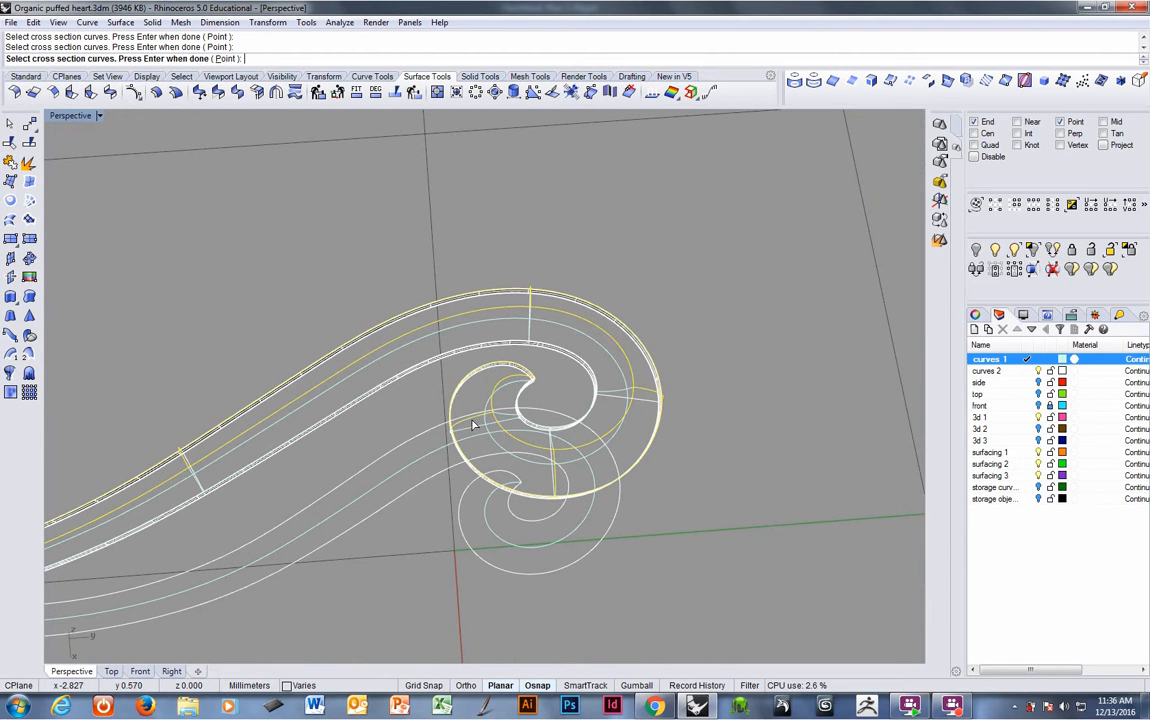
- Finish the sweep with a point at the spiral's inner end and an added slash between the rails
{"action": "left_click", "coordinate": [226, 59]}
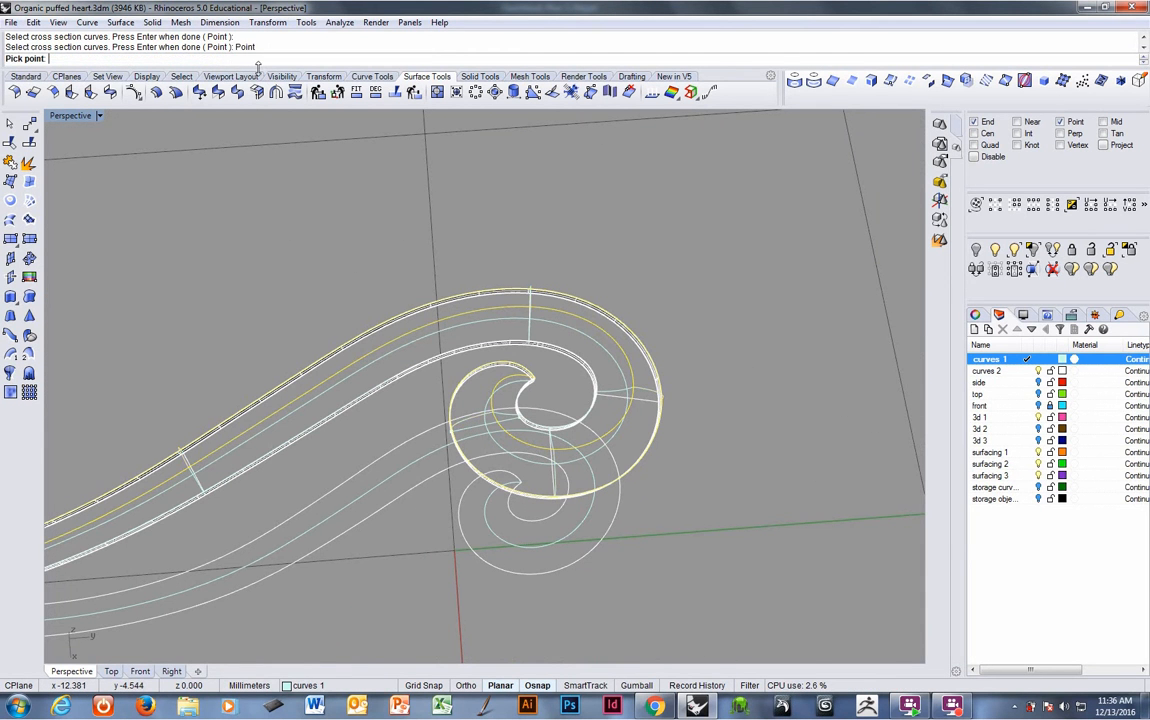
{"action": "left_click", "coordinate": [543, 372]}
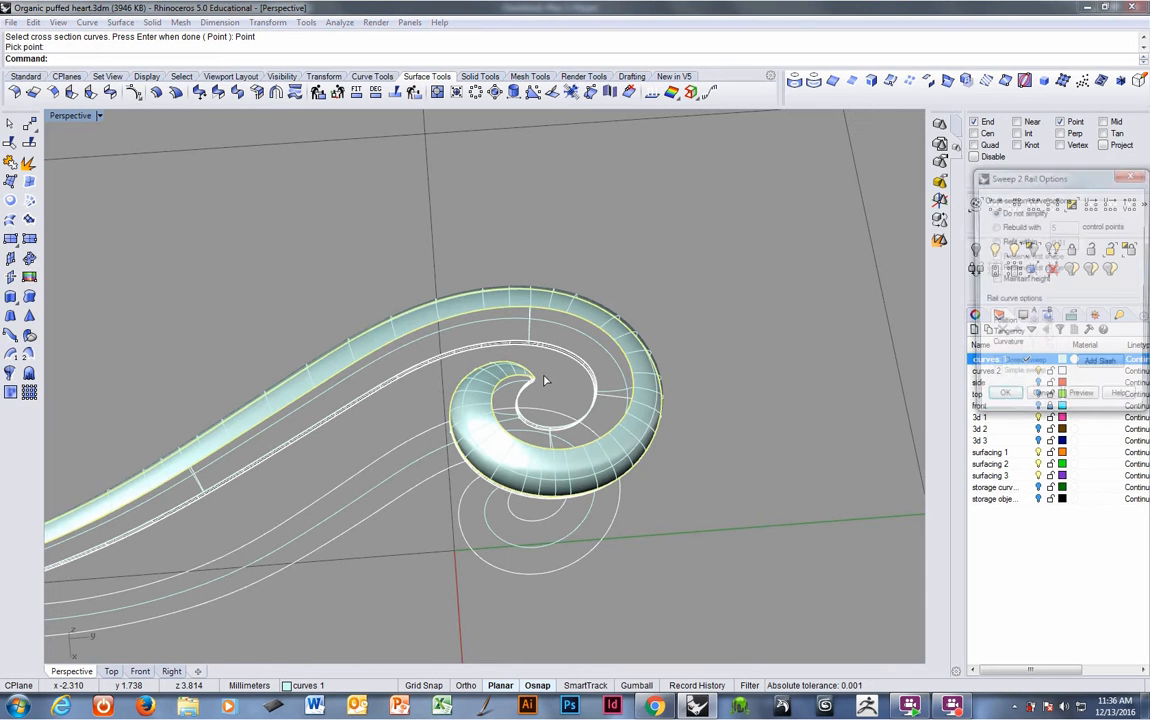
{"action": "right_click_drag", "start_coordinate": [500, 487], "coordinate": [560, 405]}
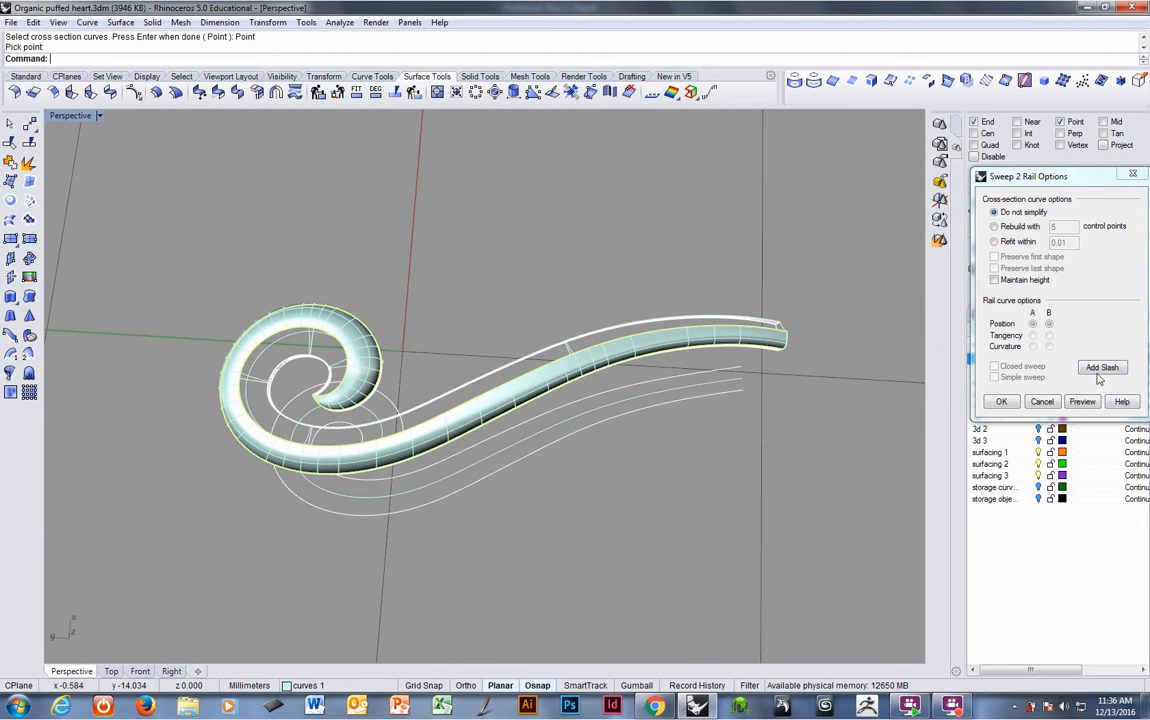
{"action": "left_click", "coordinate": [1102, 367]}
{"action": "left_click", "coordinate": [472, 405]}
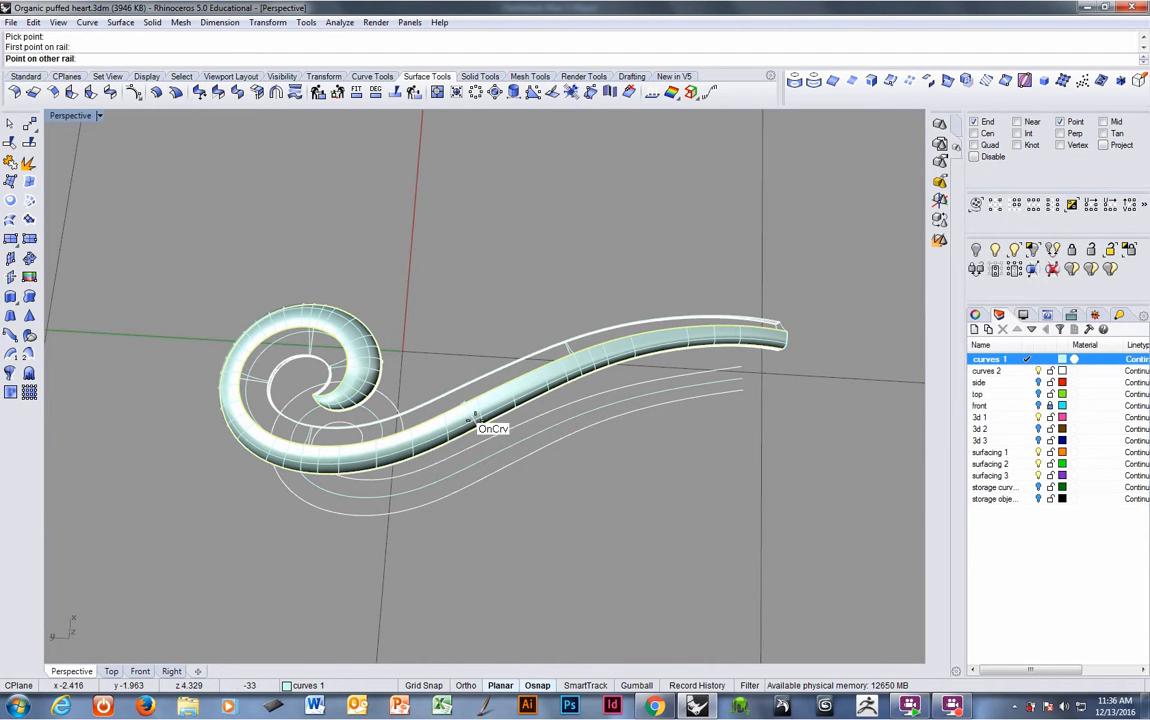
{"action": "left_click", "coordinate": [475, 418]}
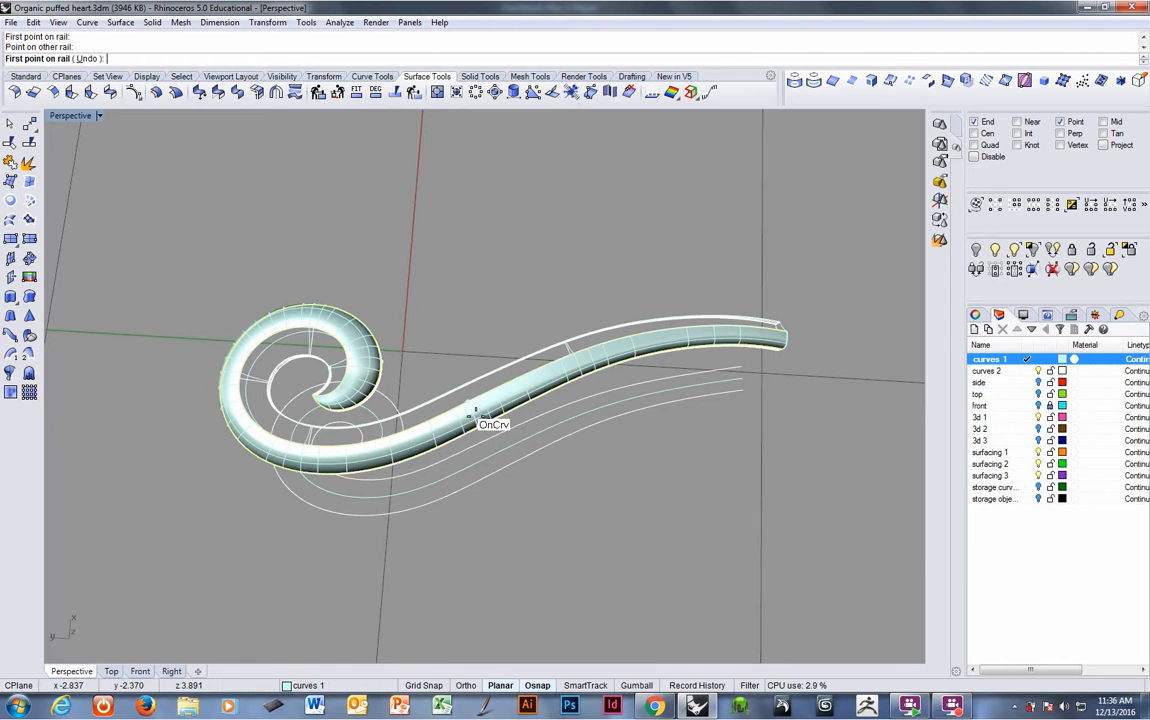
{"action": "right_click_drag", "start_coordinate": [477, 411], "coordinate": [682, 362]}
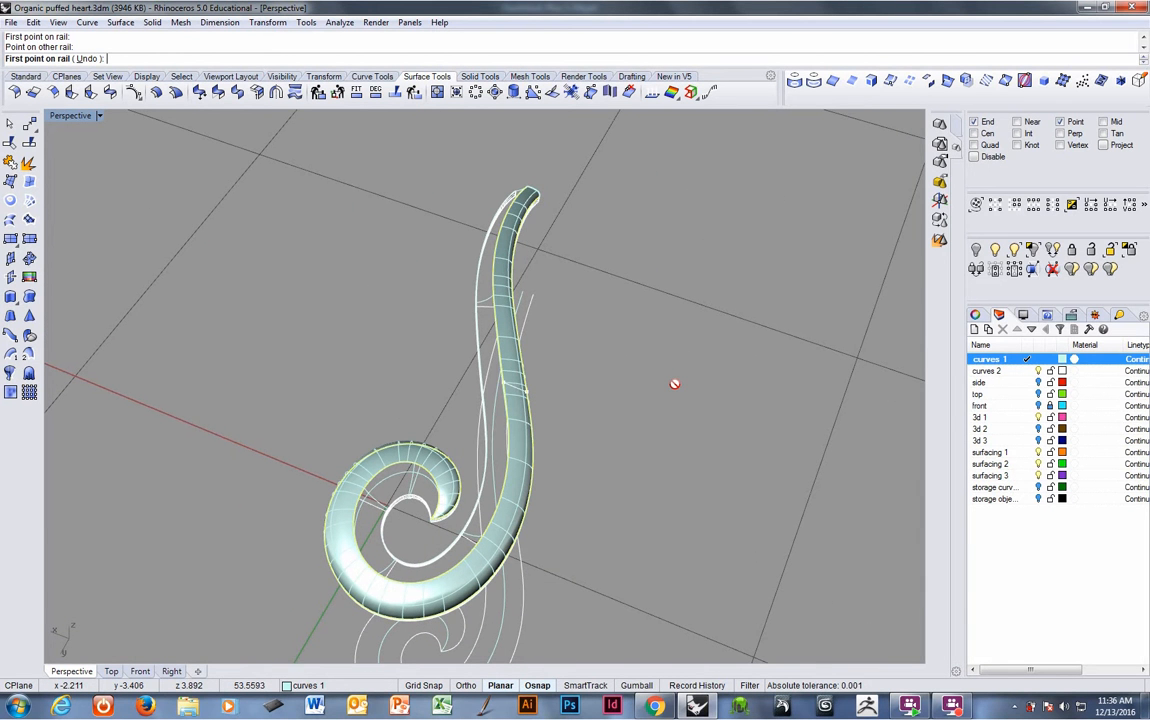
{"action": "right_click", "coordinate": [676, 387]}
{"action": "left_click", "coordinate": [1003, 400]}
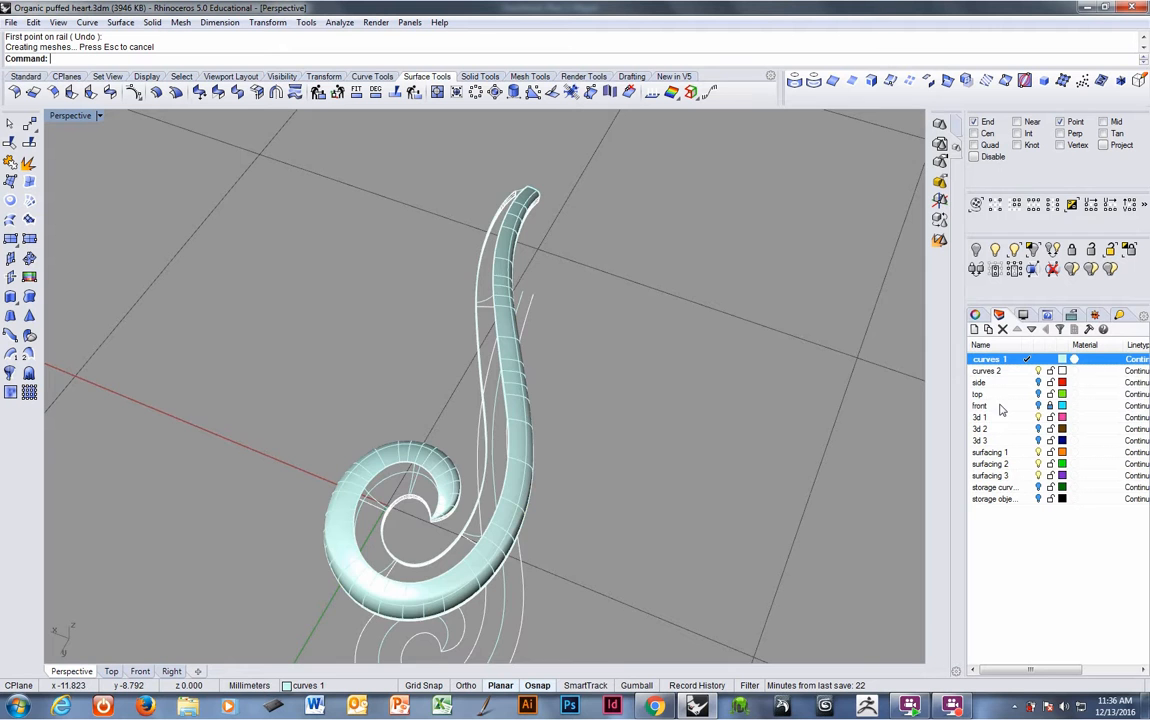
- Move the swept surface to the surfacing 1 layer
{"action": "right_click_drag", "start_coordinate": [790, 376], "coordinate": [475, 375]}
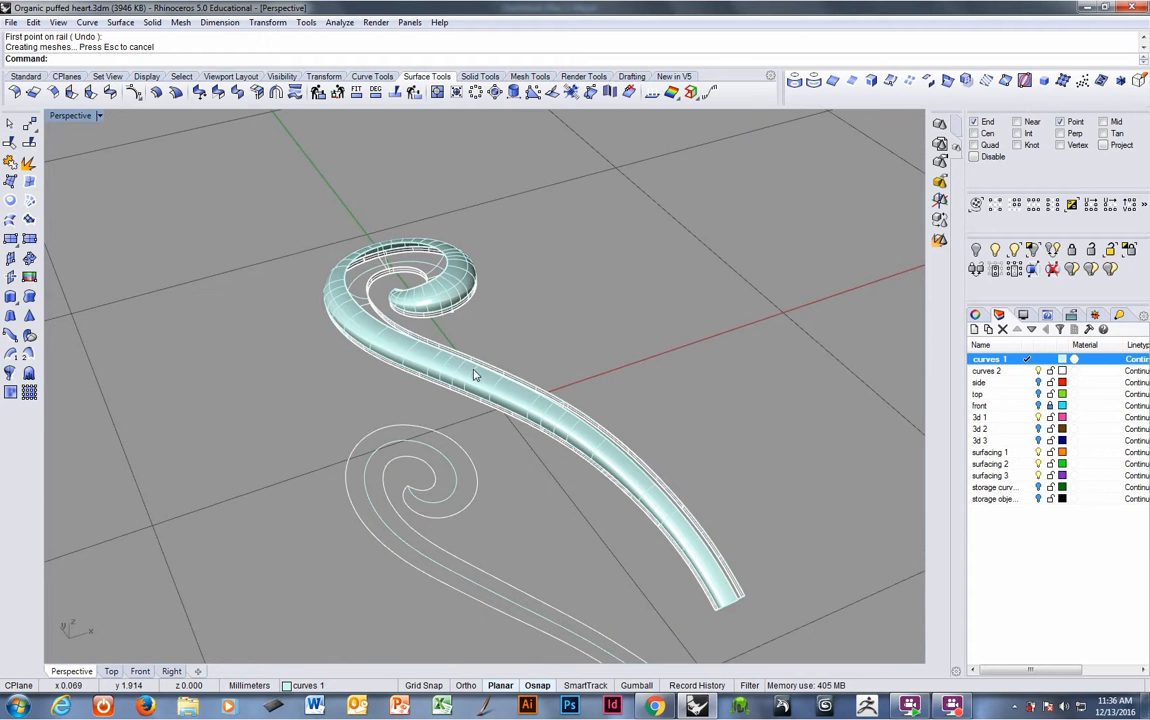
{"action": "left_click", "coordinate": [475, 375]}
{"action": "type", "text": "changelayer"}
{"action": "key", "text": "Return"}
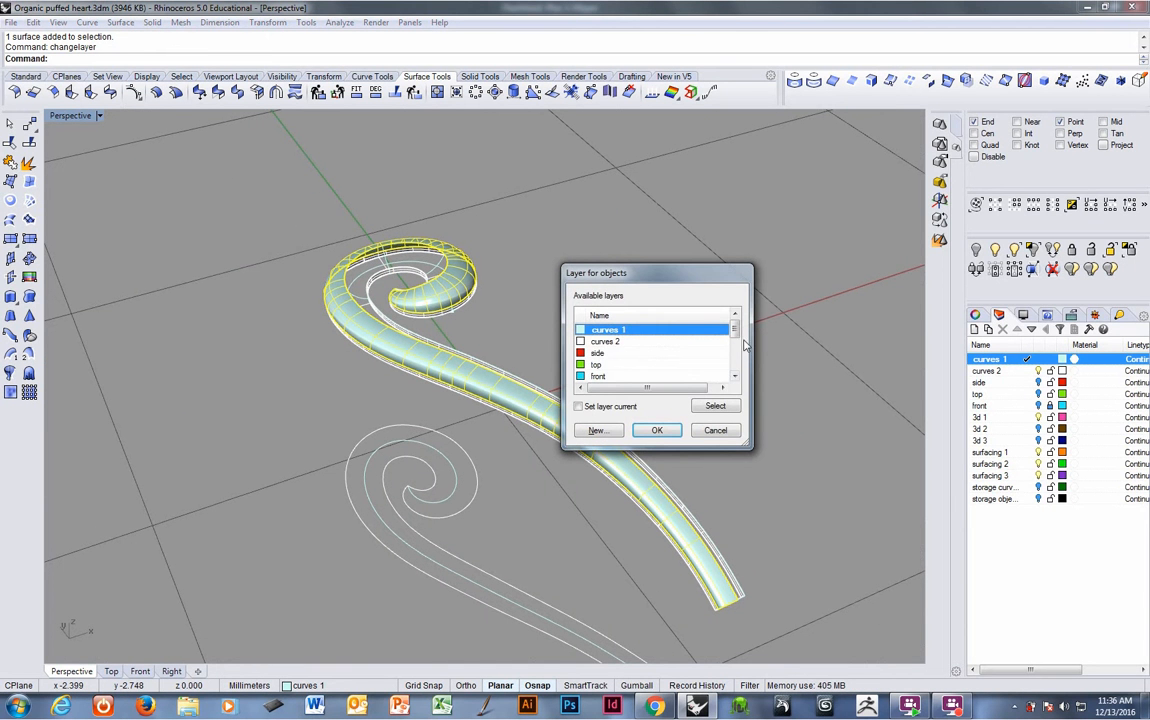
{"action": "left_click", "coordinate": [735, 345]}
{"action": "left_click", "coordinate": [622, 376]}
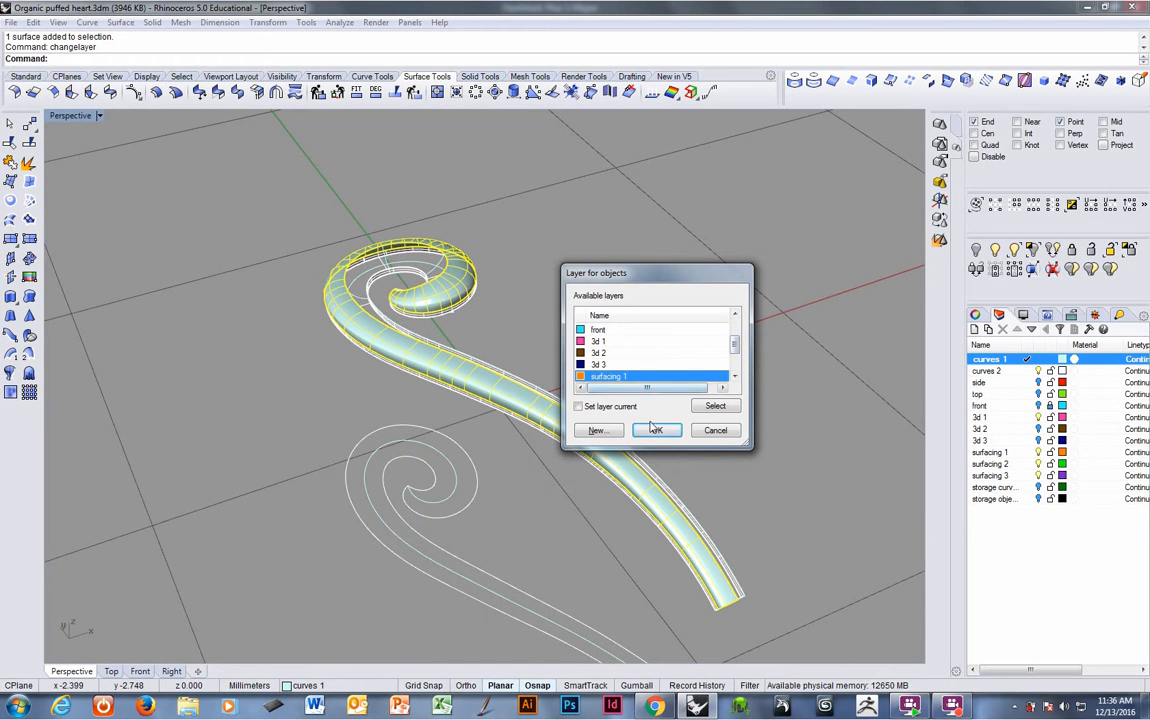
{"action": "left_click", "coordinate": [657, 431]}
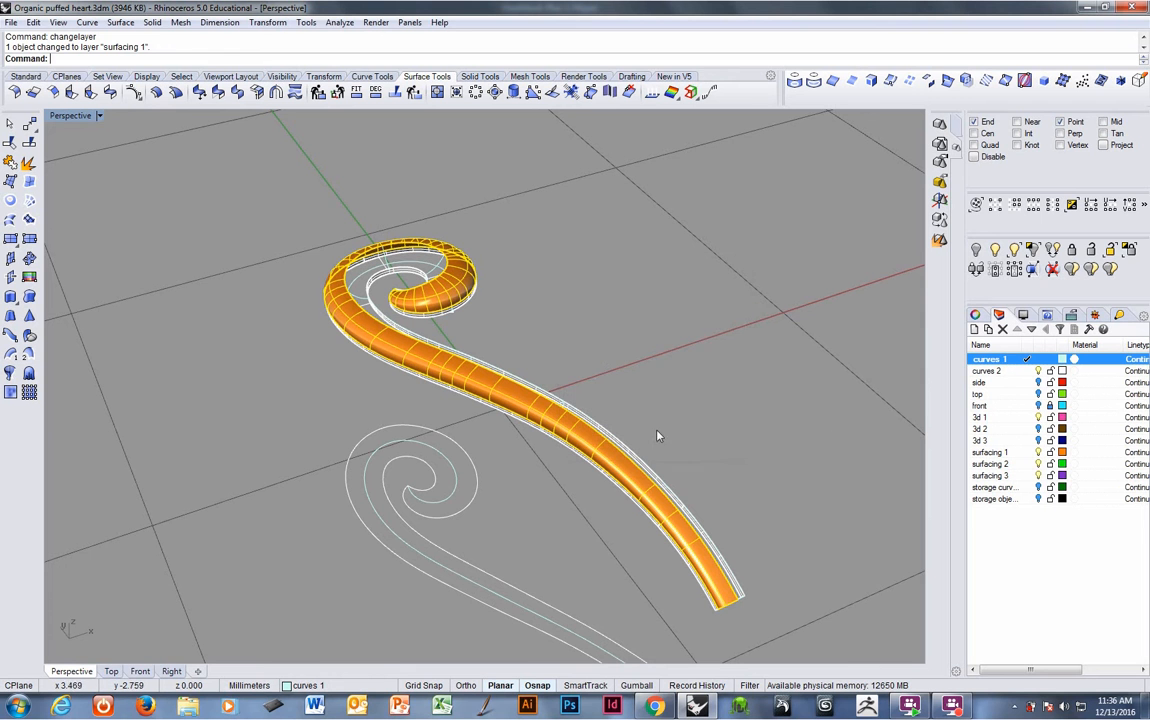
- Make 3d 1 the current layer
{"action": "left_click", "coordinate": [1027, 417]}
{"action": "left_click", "coordinate": [760, 421]}
{"action": "right_click_drag", "start_coordinate": [760, 421], "coordinate": [588, 382]}
{"action": "scroll", "coordinate": [508, 432], "scroll_direction": "up", "scroll_amount": 2}
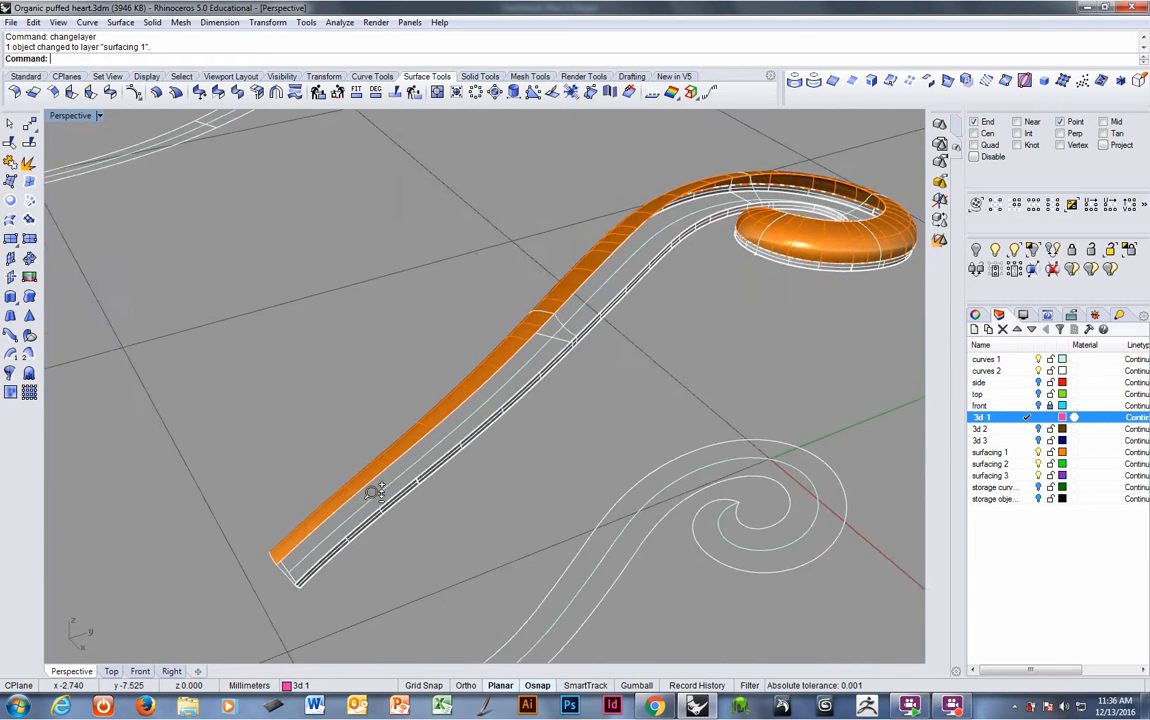
{"action": "scroll", "coordinate": [377, 493], "scroll_direction": "up", "scroll_amount": 2}
{"action": "scroll", "coordinate": [377, 493], "scroll_direction": "down", "scroll_amount": 1}
- Repeat Sweep 2 Rails and pick the two rebuilt edge curves of the next band as the rails
{"action": "right_click", "coordinate": [265, 62]}
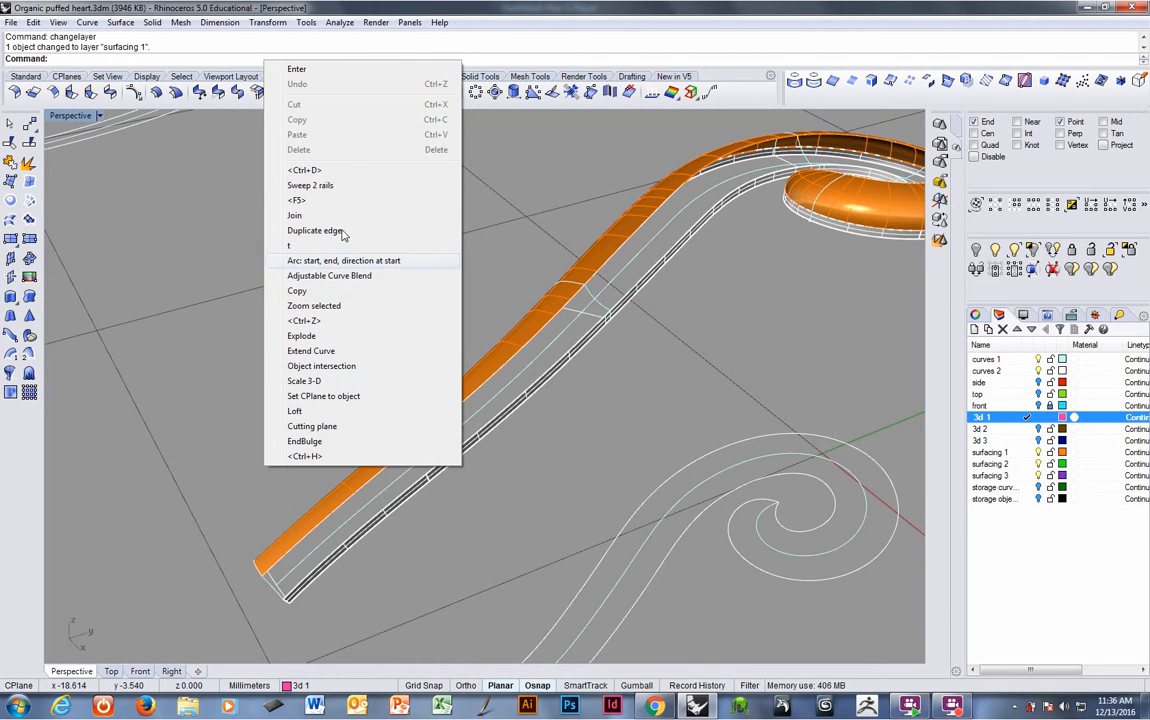
{"action": "left_click", "coordinate": [308, 185]}
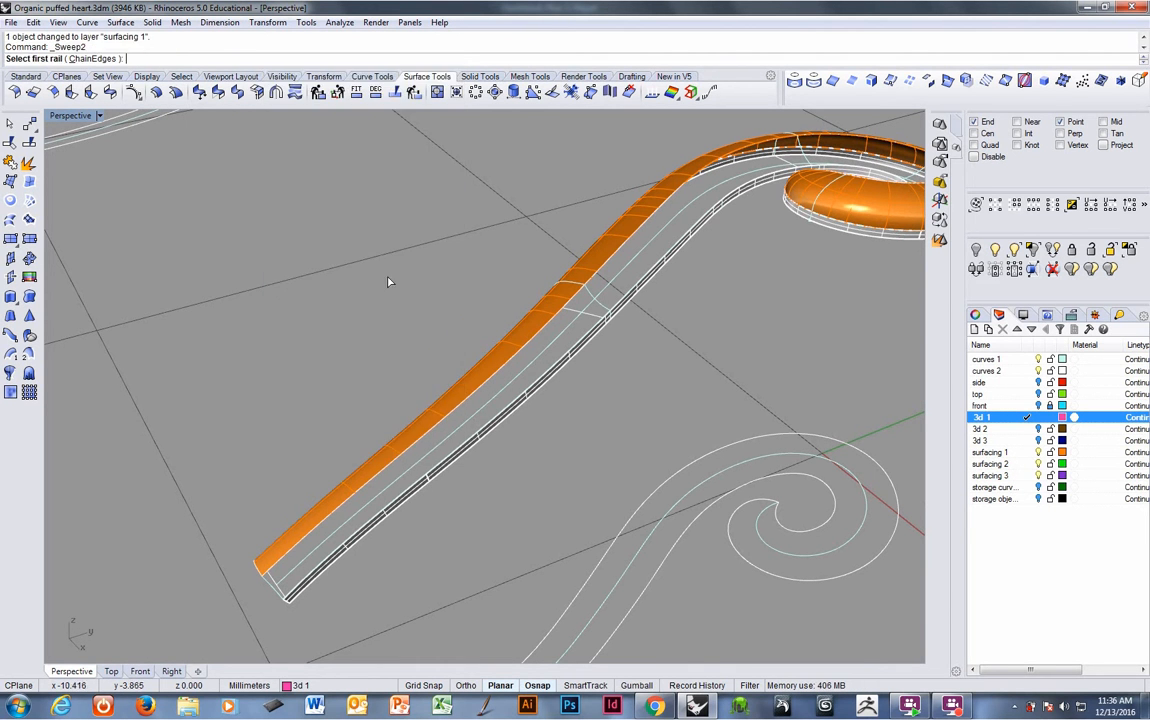
{"action": "left_click", "coordinate": [313, 570]}
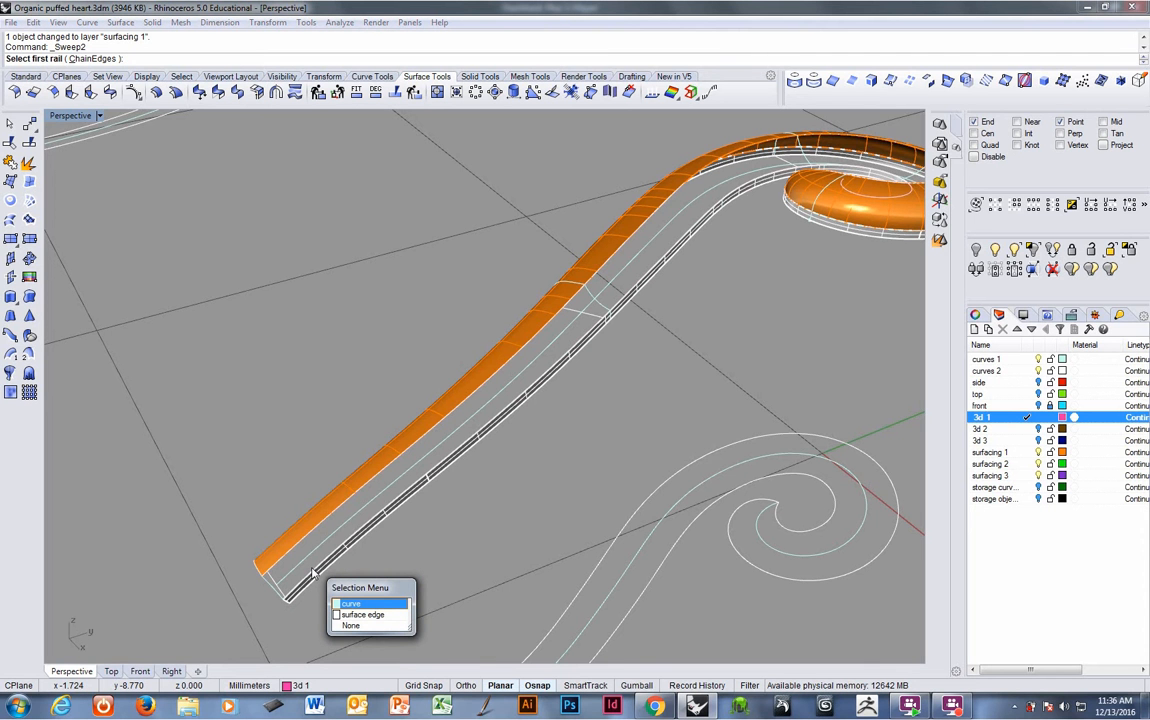
{"action": "right_click", "coordinate": [313, 573]}
{"action": "right_click_drag", "start_coordinate": [314, 572], "coordinate": [321, 540]}
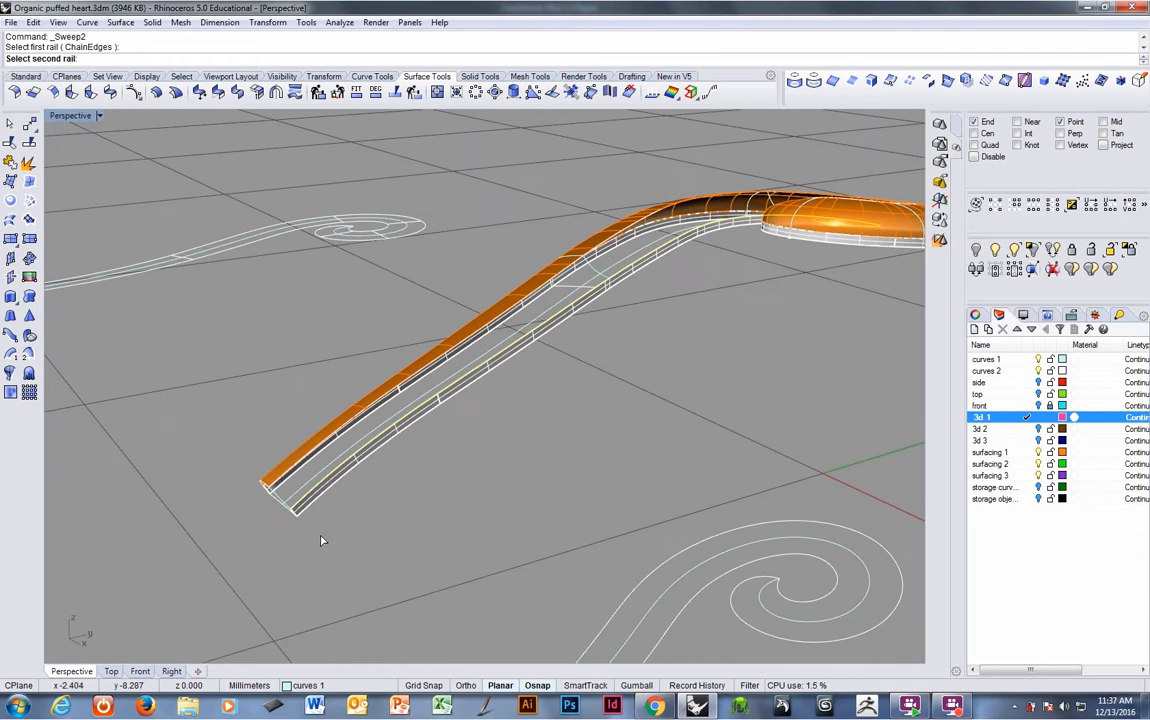
{"action": "left_click", "coordinate": [281, 478]}
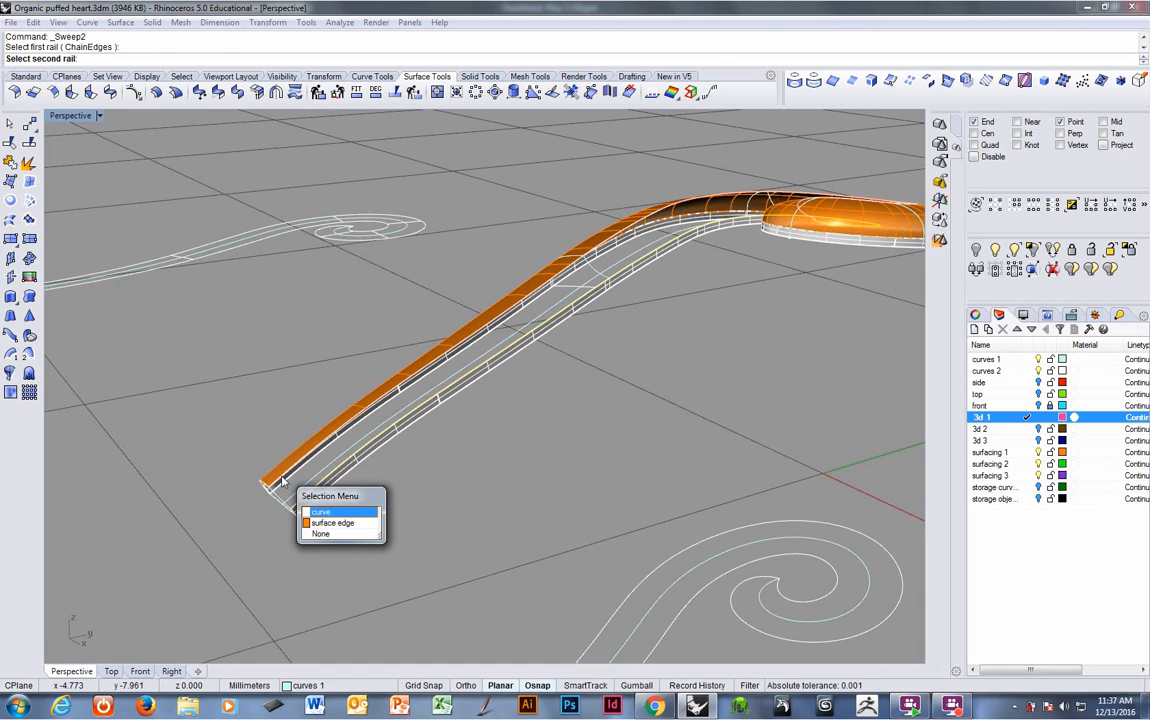
{"action": "right_click", "coordinate": [282, 480]}
{"action": "right_click_drag", "start_coordinate": [418, 481], "coordinate": [429, 476]}
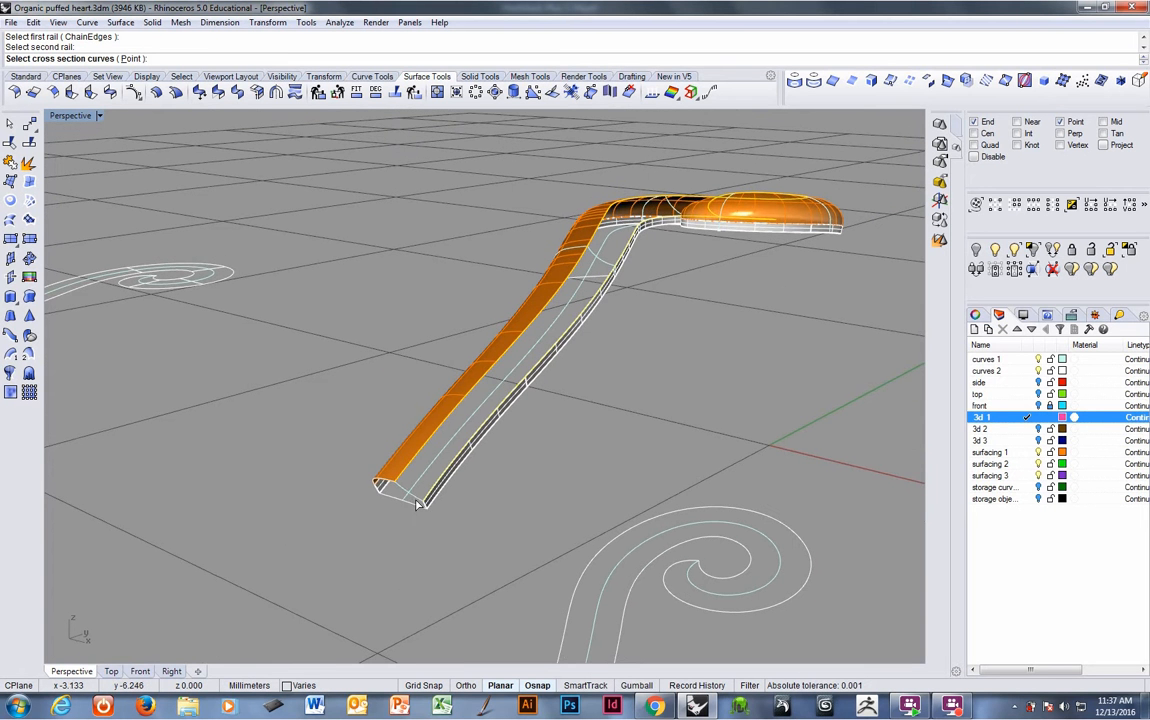
- Pick the cross-section profiles along the band and around the spiral as the sweep's shape curves
{"action": "left_click", "coordinate": [418, 501]}
{"action": "scroll", "coordinate": [555, 265], "scroll_direction": "up", "scroll_amount": 4}
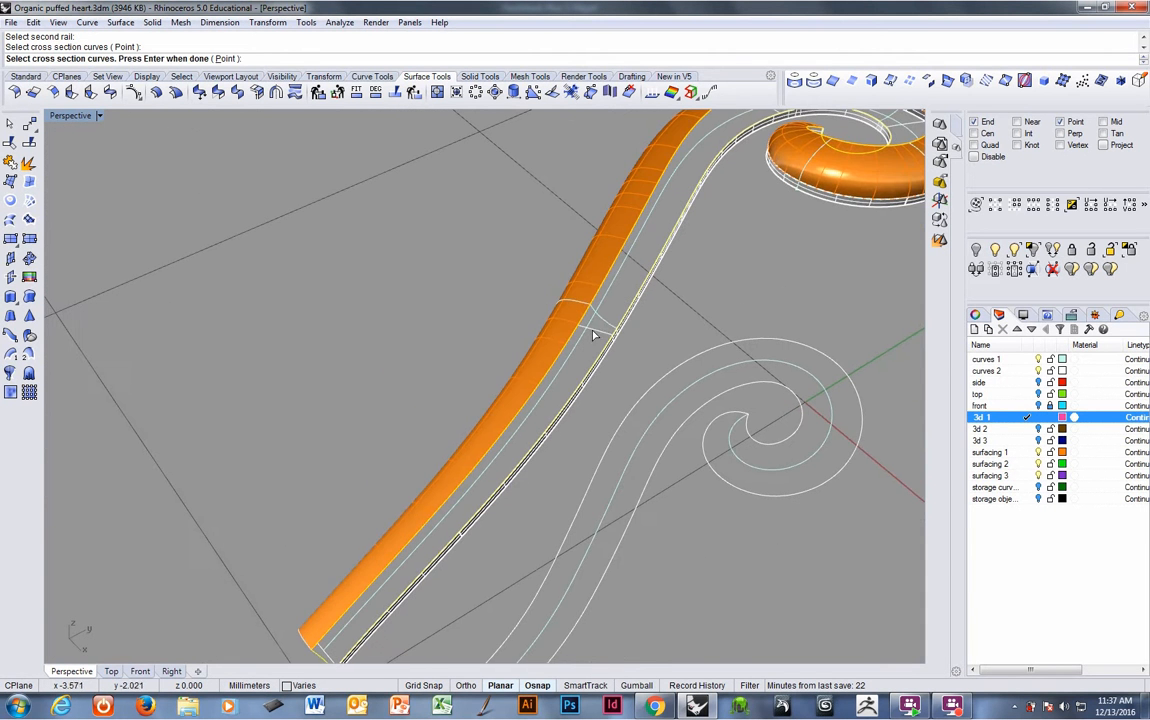
{"action": "left_click", "coordinate": [612, 326]}
{"action": "scroll", "coordinate": [652, 311], "scroll_direction": "down", "scroll_amount": 3}
{"action": "right_click_drag", "start_coordinate": [620, 332], "coordinate": [340, 482], "text": "shift"}
{"action": "scroll", "coordinate": [515, 313], "scroll_direction": "up", "scroll_amount": 4}
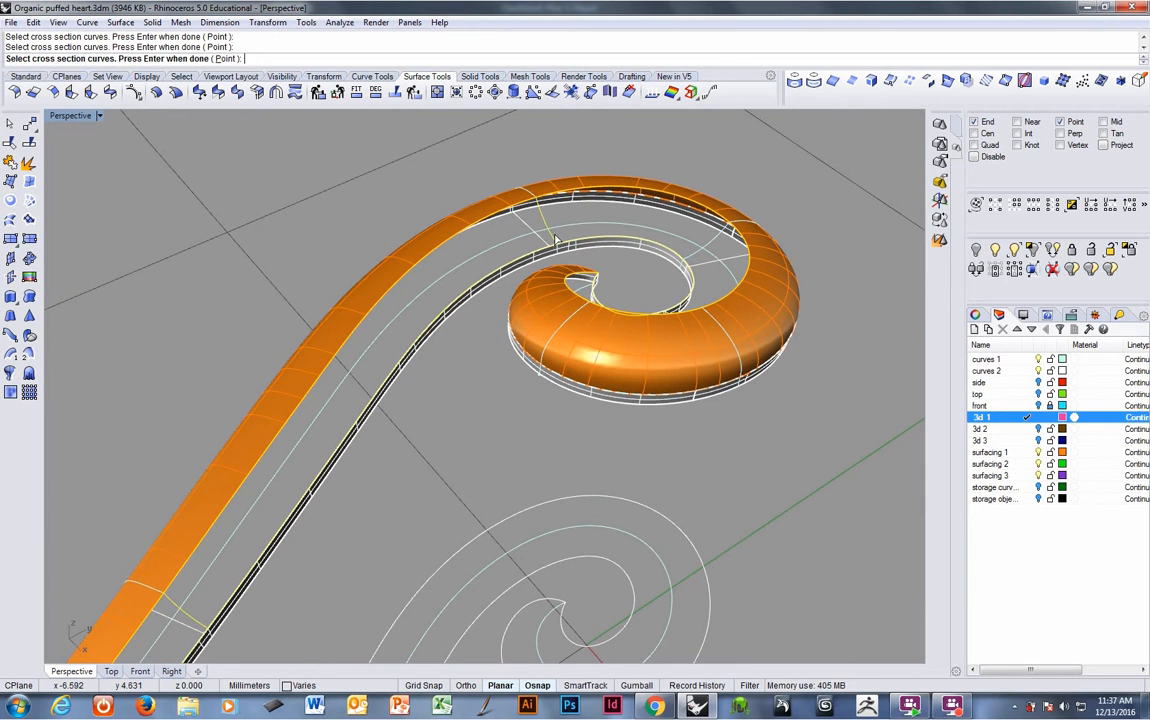
{"action": "right_click_drag", "start_coordinate": [692, 261], "coordinate": [430, 297]}
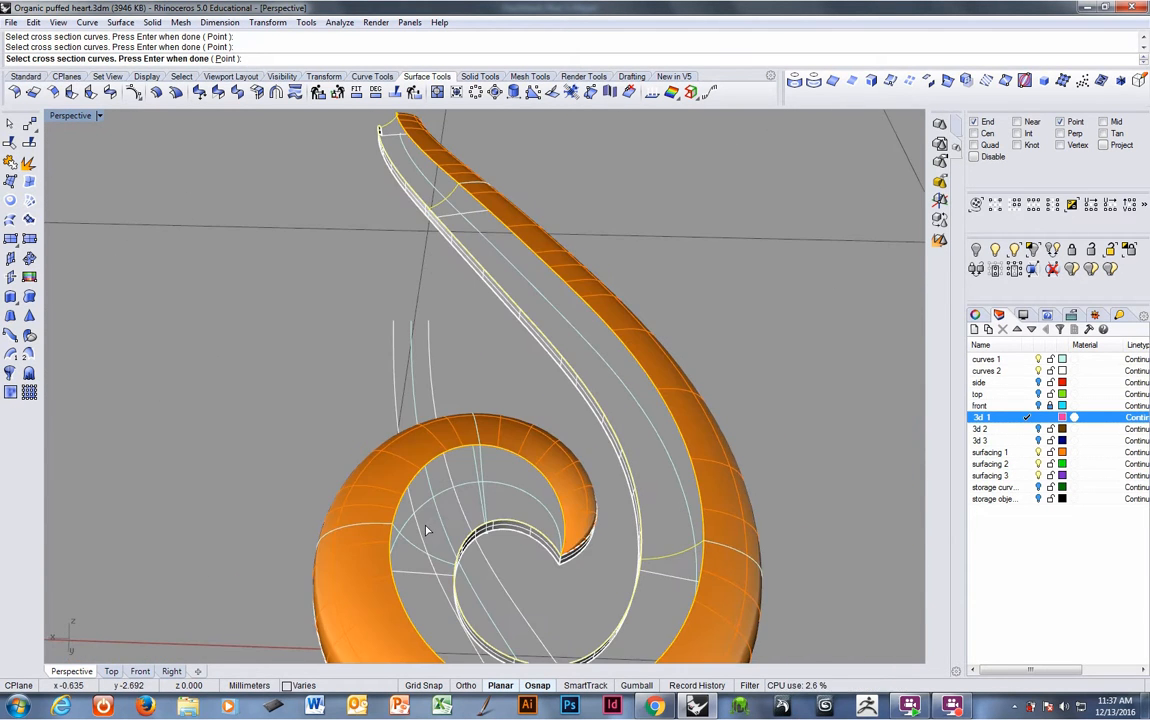
{"action": "right_click_drag", "start_coordinate": [510, 520], "coordinate": [543, 507]}
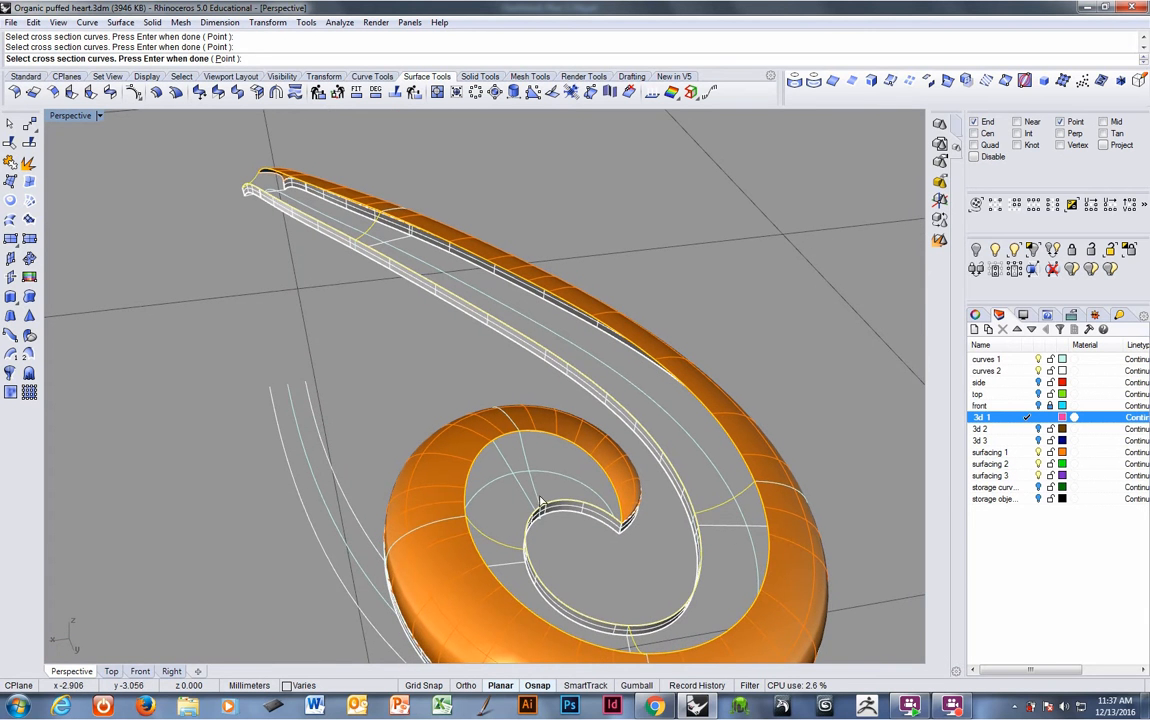
- End the cross-sections with a point placed at the inner tip of the spiral
{"action": "scroll", "coordinate": [548, 482], "scroll_direction": "up", "scroll_amount": 2}
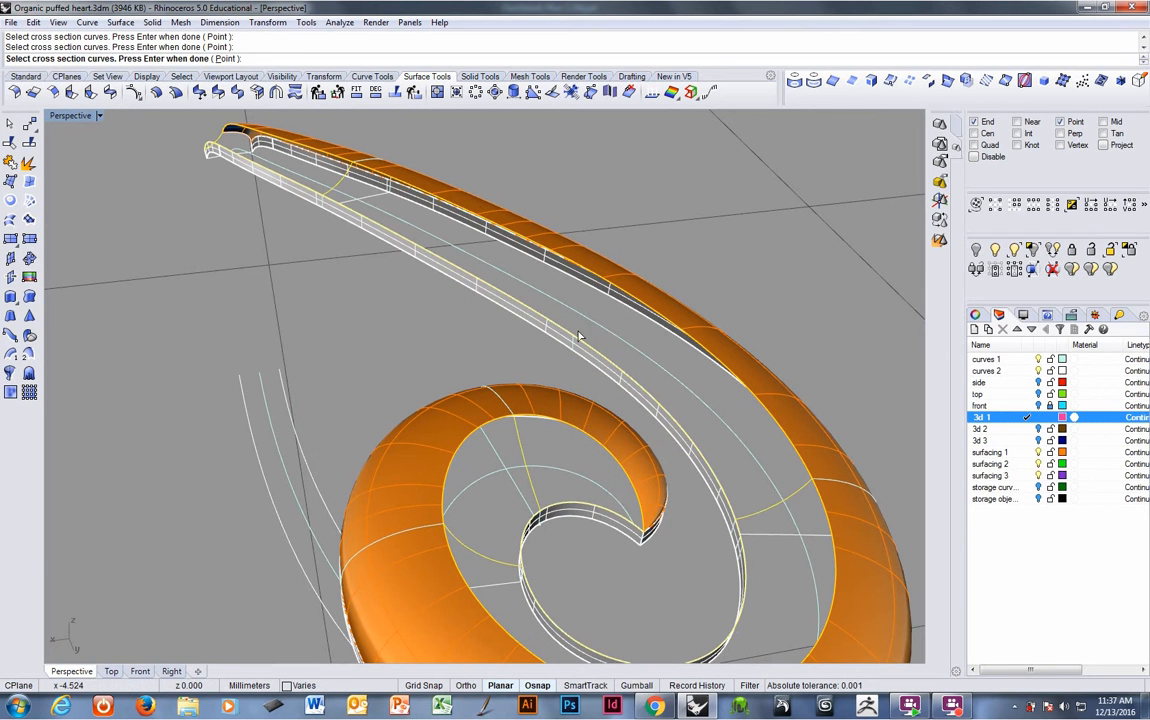
{"action": "left_click", "coordinate": [224, 58]}
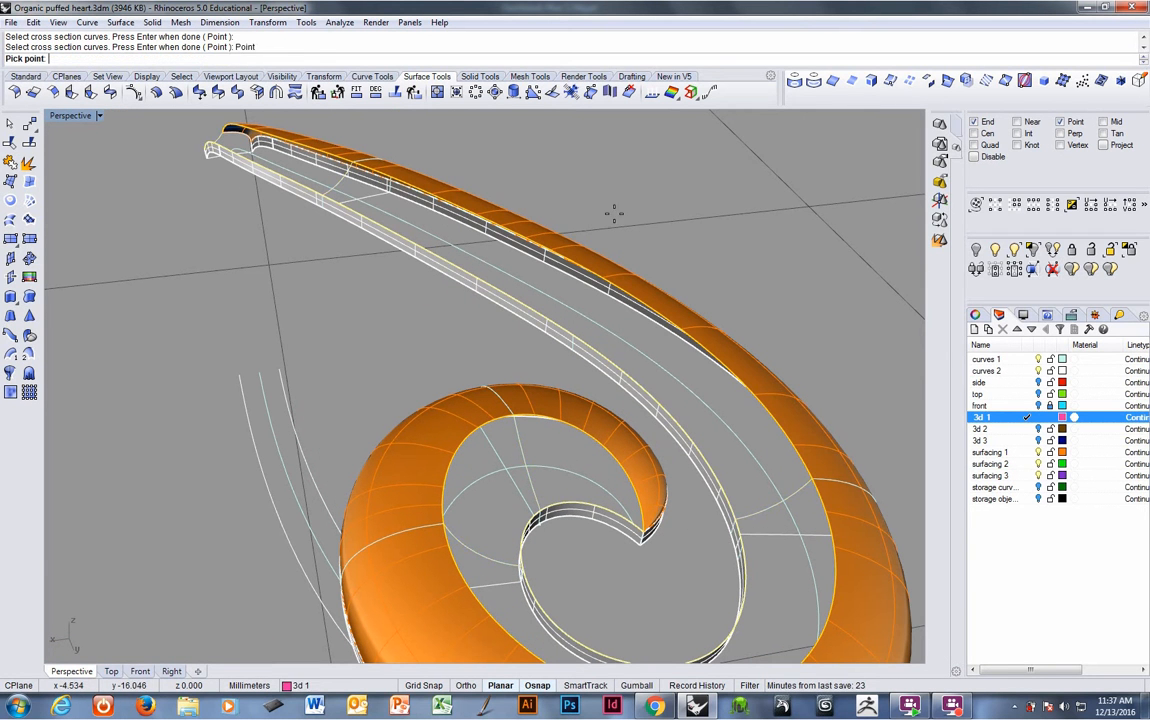
{"action": "left_click", "coordinate": [645, 535]}
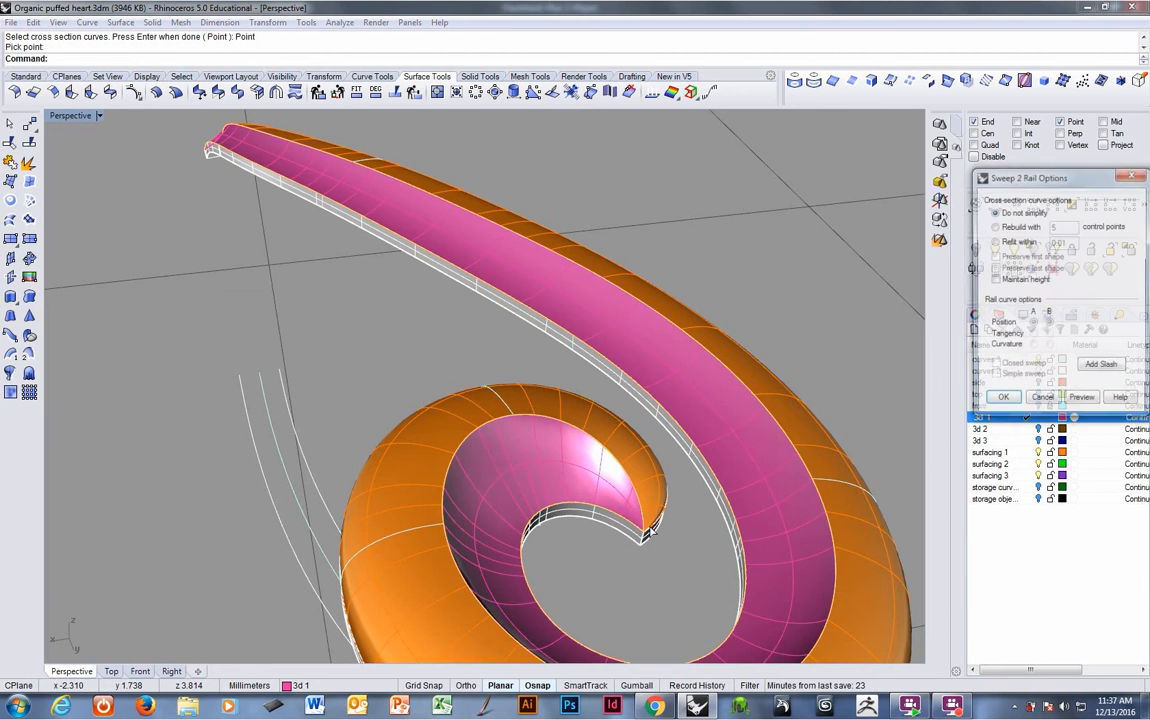
- Add a slash between the two rails partway along the band and accept the sweep options
{"action": "right_click_drag", "start_coordinate": [695, 530], "coordinate": [442, 470]}
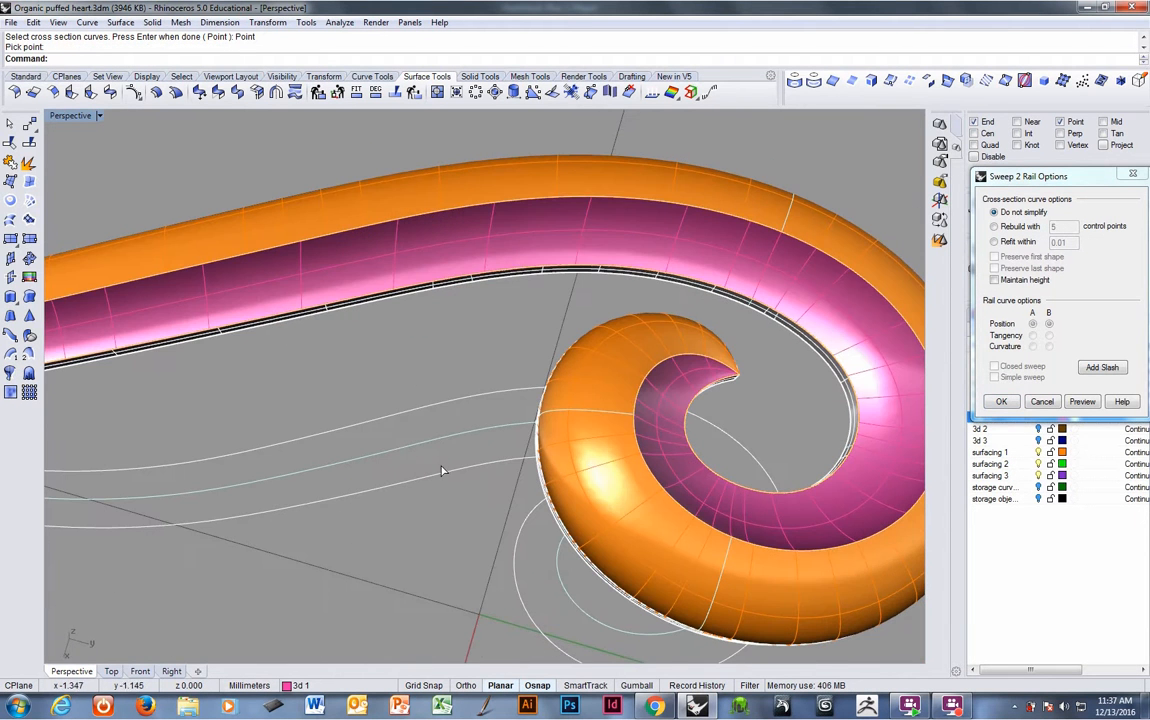
{"action": "left_click", "coordinate": [1102, 367]}
{"action": "left_click", "coordinate": [487, 270]}
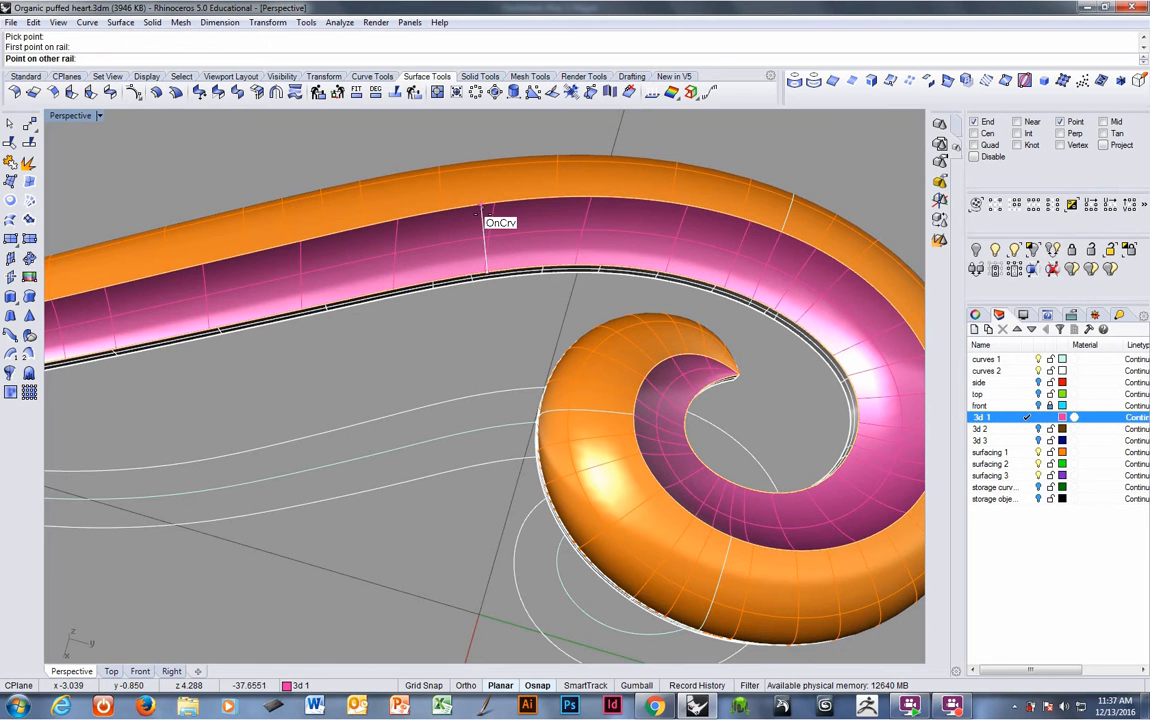
{"action": "left_click", "coordinate": [480, 220]}
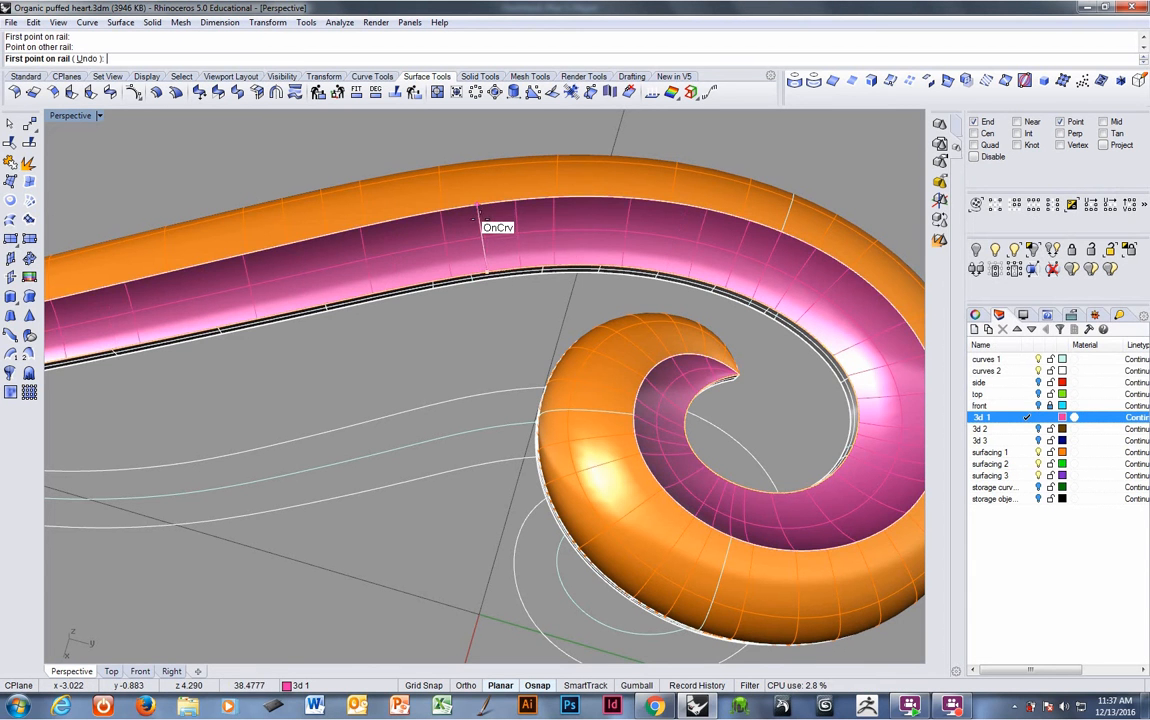
{"action": "right_click_drag", "start_coordinate": [490, 334], "coordinate": [588, 364]}
{"action": "key", "text": "Return"}
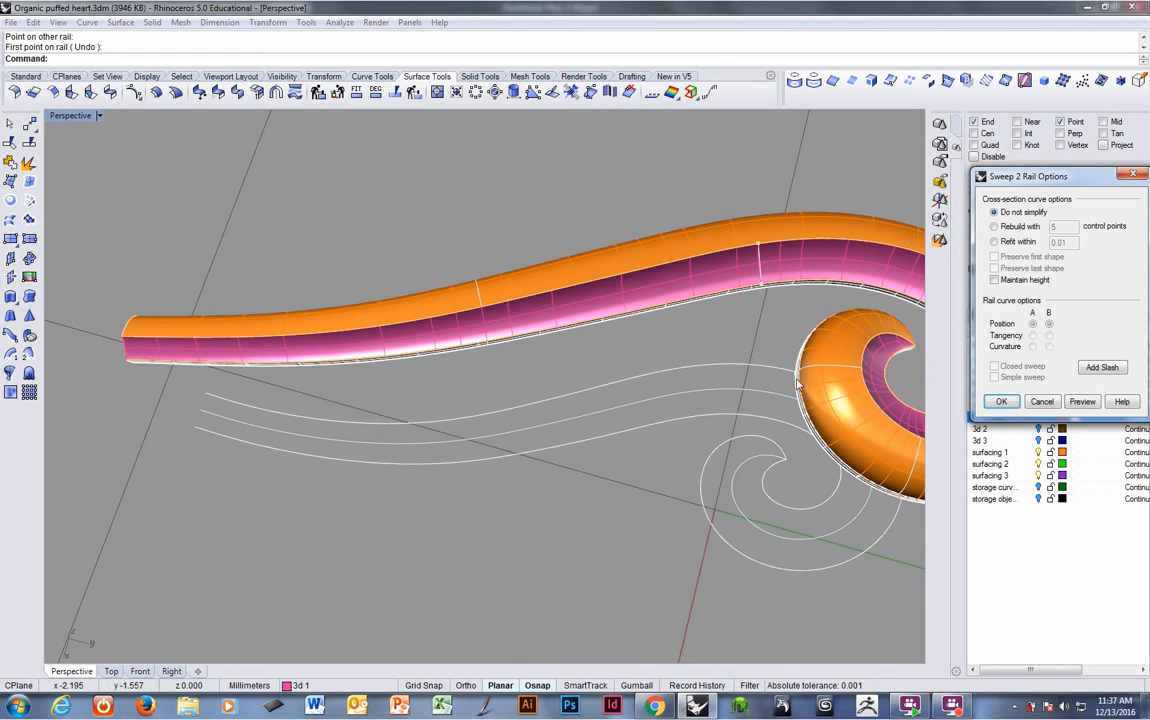
{"action": "key", "text": "Return"}
- Orbit and zoom around the new swept surface to examine how it meets the neighbouring surfaces at the spiral
{"action": "right_click_drag", "start_coordinate": [795, 378], "coordinate": [611, 354]}
{"action": "right_click_drag", "start_coordinate": [386, 489], "coordinate": [490, 330], "text": "shift"}
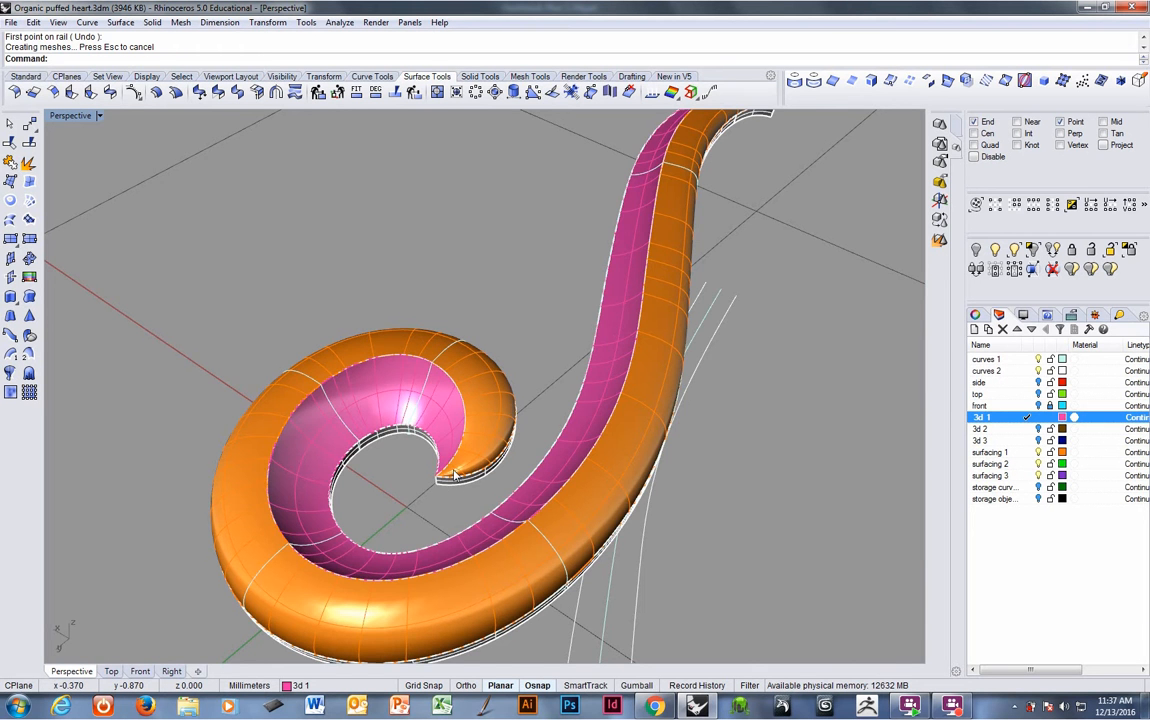
{"action": "mouse_move", "coordinate": [450, 480]}
{"action": "right_mouse_down"}
{"action": "mouse_move", "coordinate": [426, 498]}
{"action": "mouse_move", "coordinate": [445, 478]}
{"action": "right_mouse_up"}
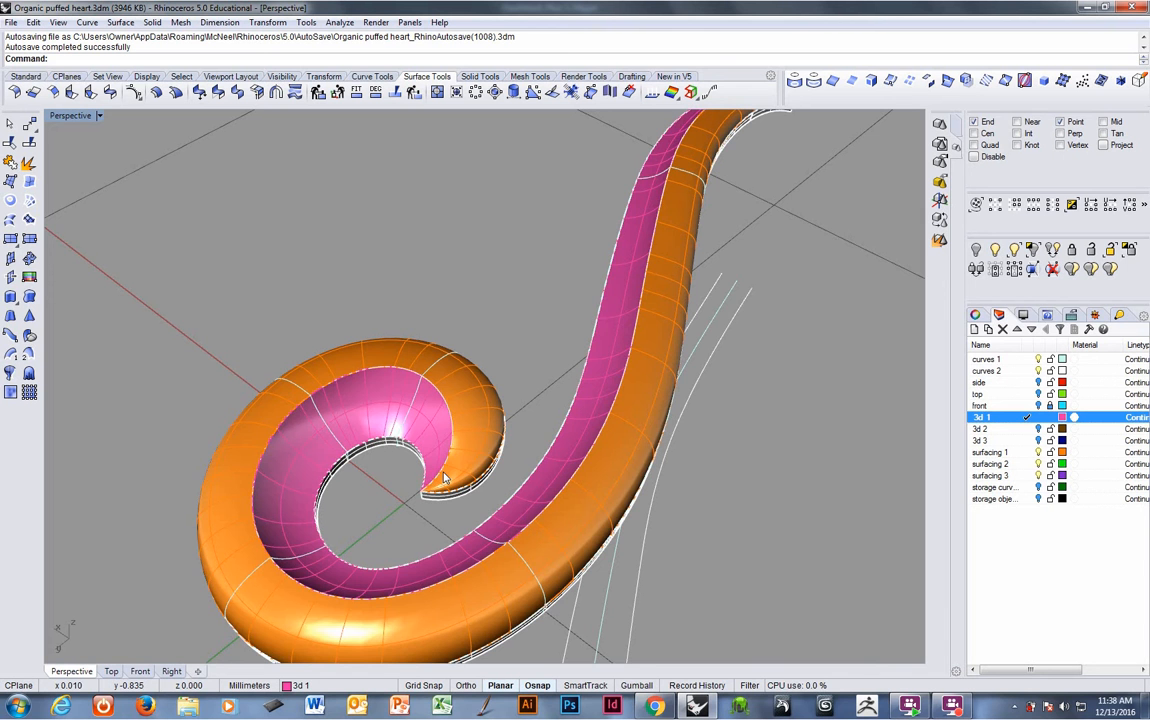
{"action": "right_click_drag", "start_coordinate": [444, 478], "coordinate": [478, 460]}
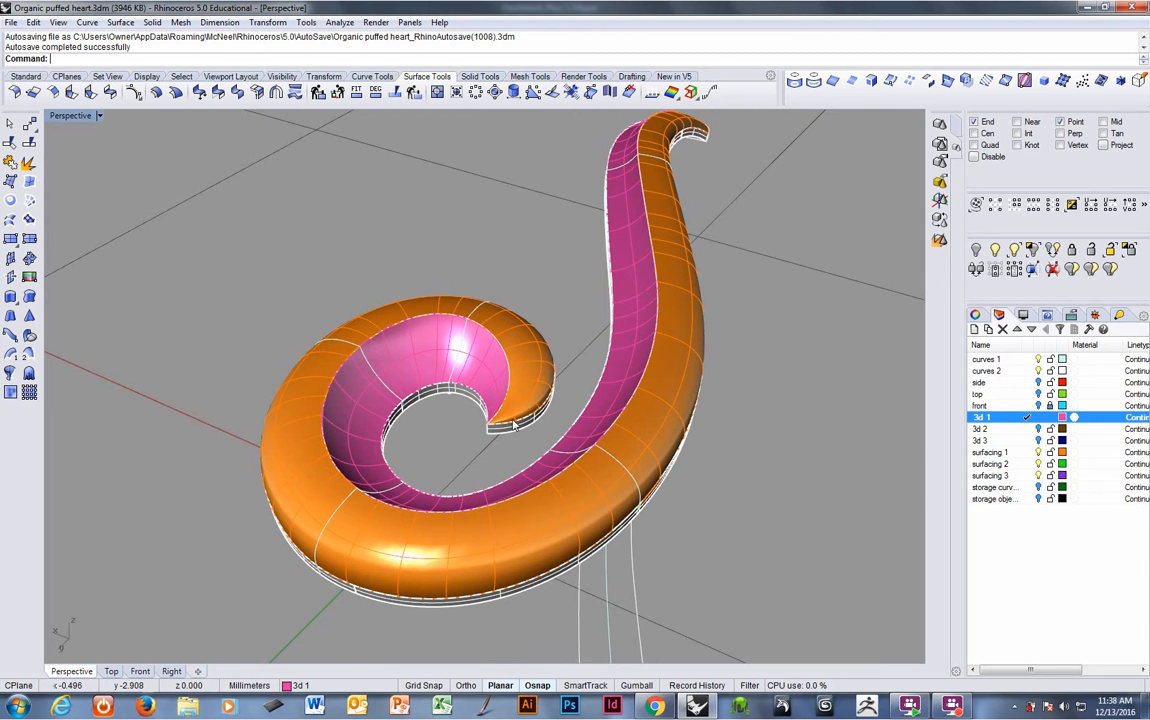
{"action": "scroll", "coordinate": [513, 425], "scroll_direction": "up", "scroll_amount": 6}
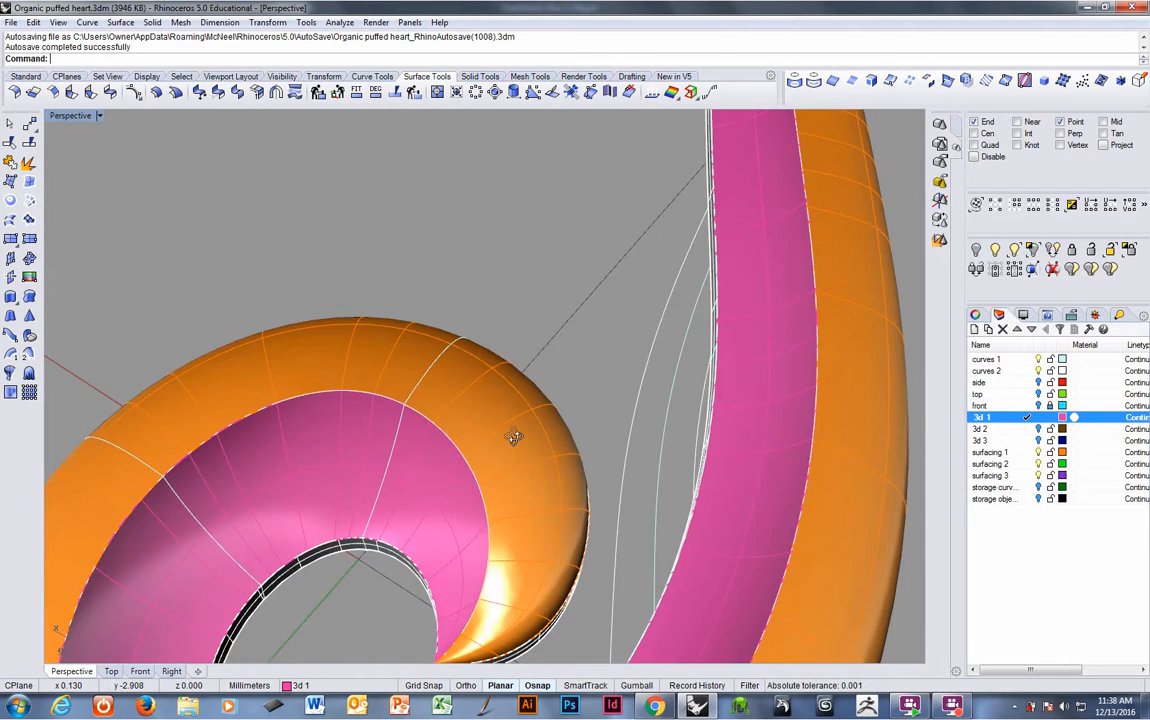
{"action": "right_click_drag", "start_coordinate": [513, 437], "coordinate": [540, 418]}
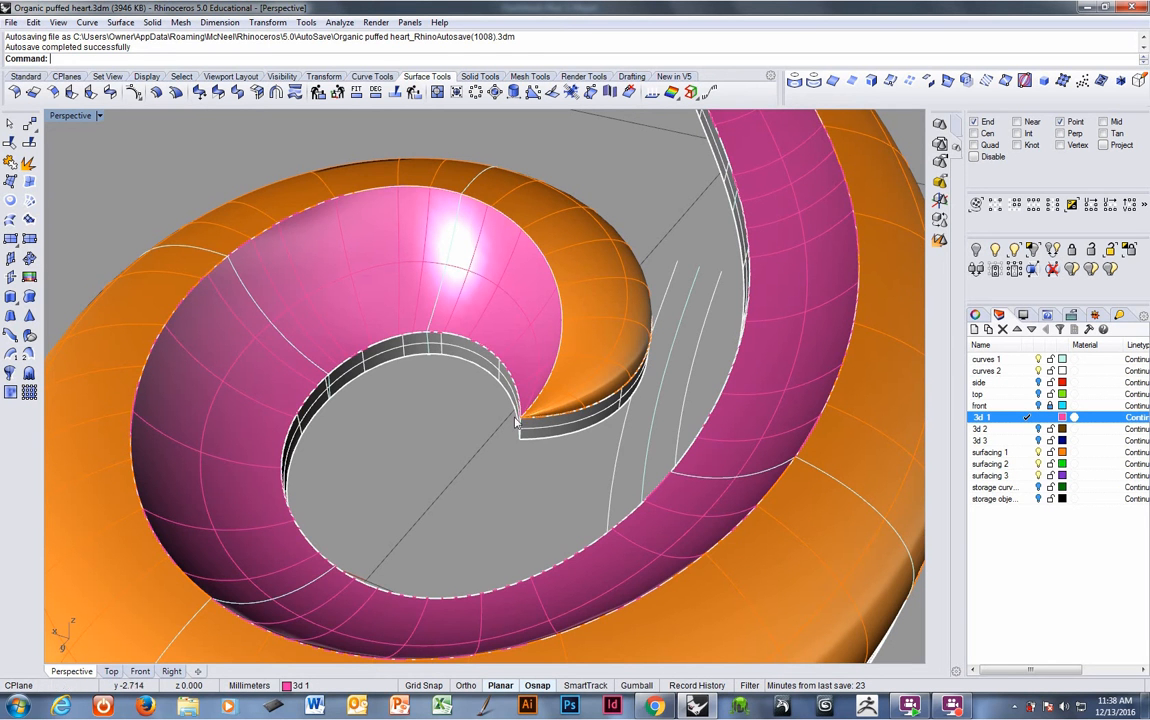
{"action": "right_click_drag", "start_coordinate": [516, 423], "coordinate": [562, 352]}
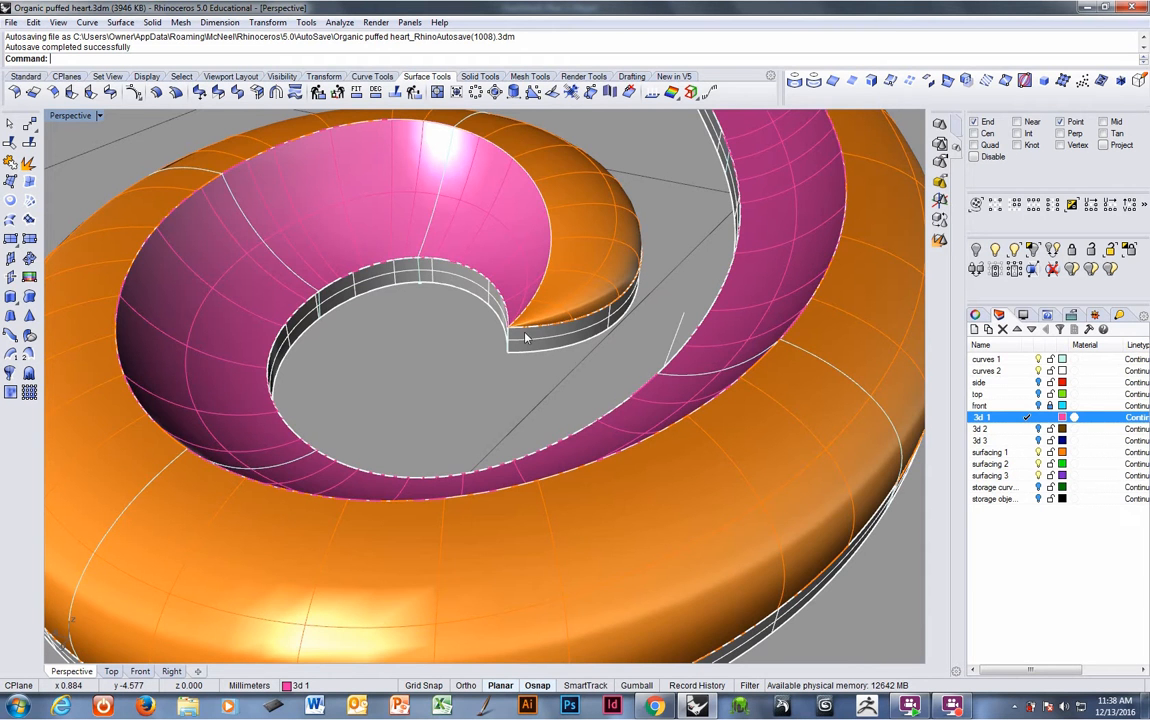
{"action": "right_click_drag", "start_coordinate": [525, 337], "coordinate": [560, 342]}
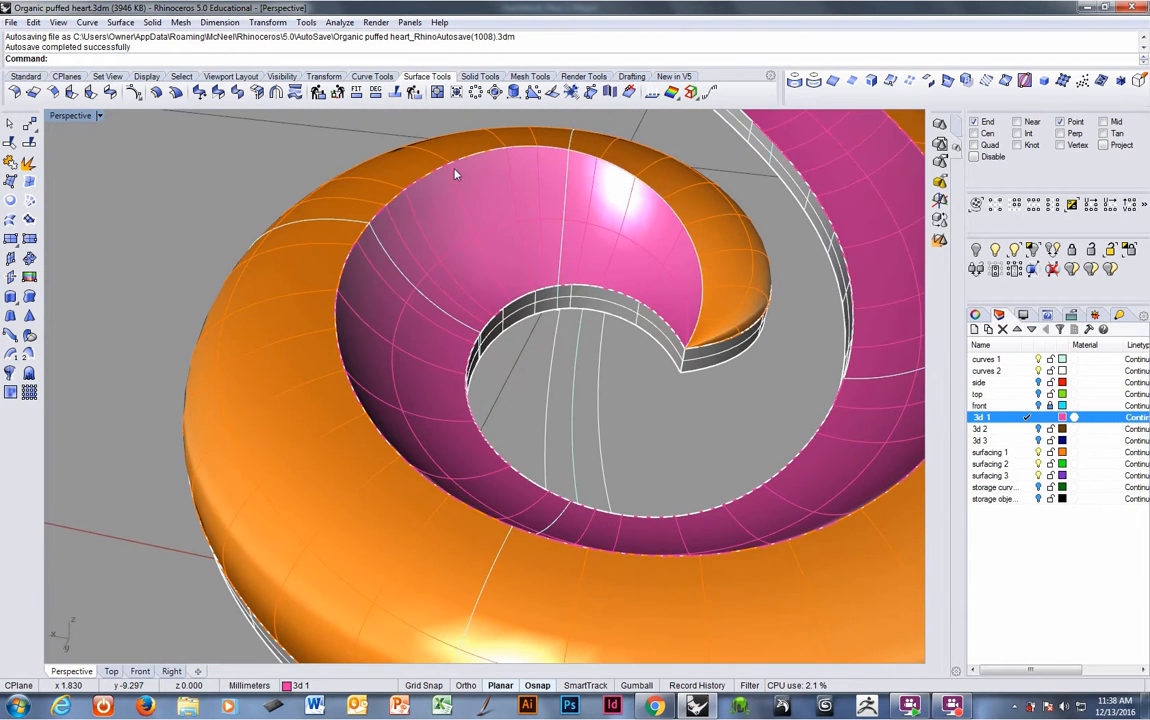
{"action": "scroll", "coordinate": [705, 352], "scroll_direction": "down", "scroll_amount": 6}
{"action": "right_click_drag", "start_coordinate": [701, 368], "coordinate": [547, 380]}
- Join the new swept surface with the surrounding band surfaces into one polysurface
{"action": "left_click", "coordinate": [31, 181]}
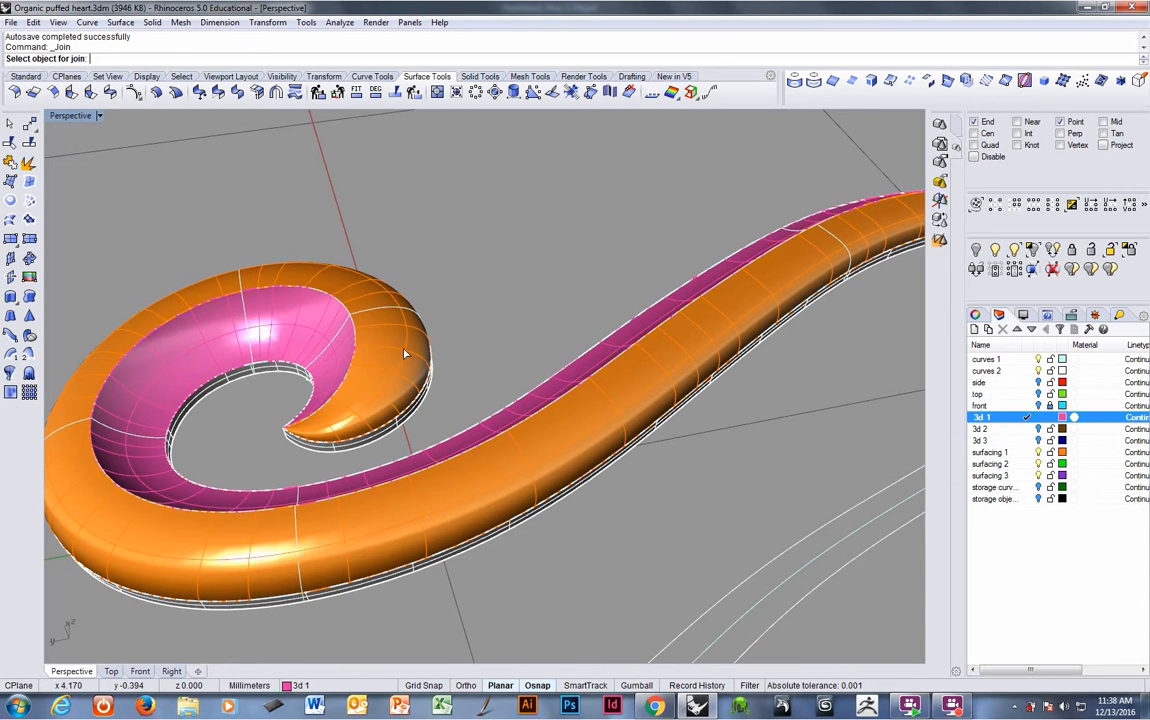
{"action": "left_click", "coordinate": [345, 450]}
{"action": "left_click", "coordinate": [340, 453]}
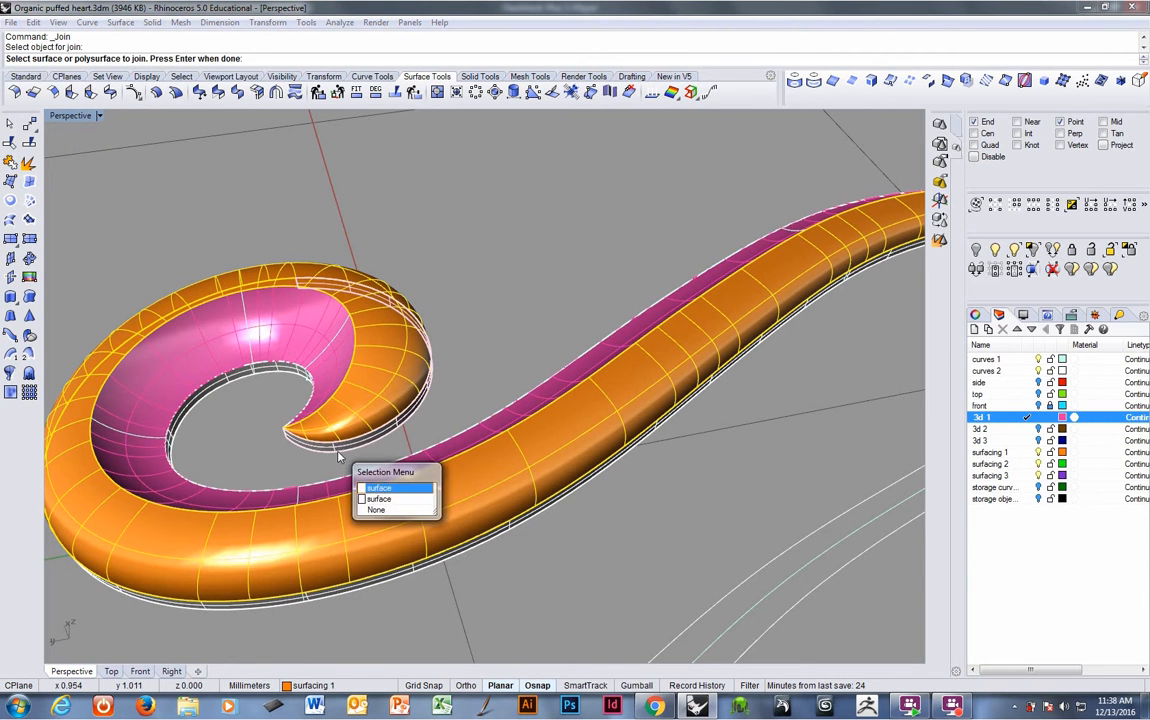
{"action": "left_click", "coordinate": [341, 454]}
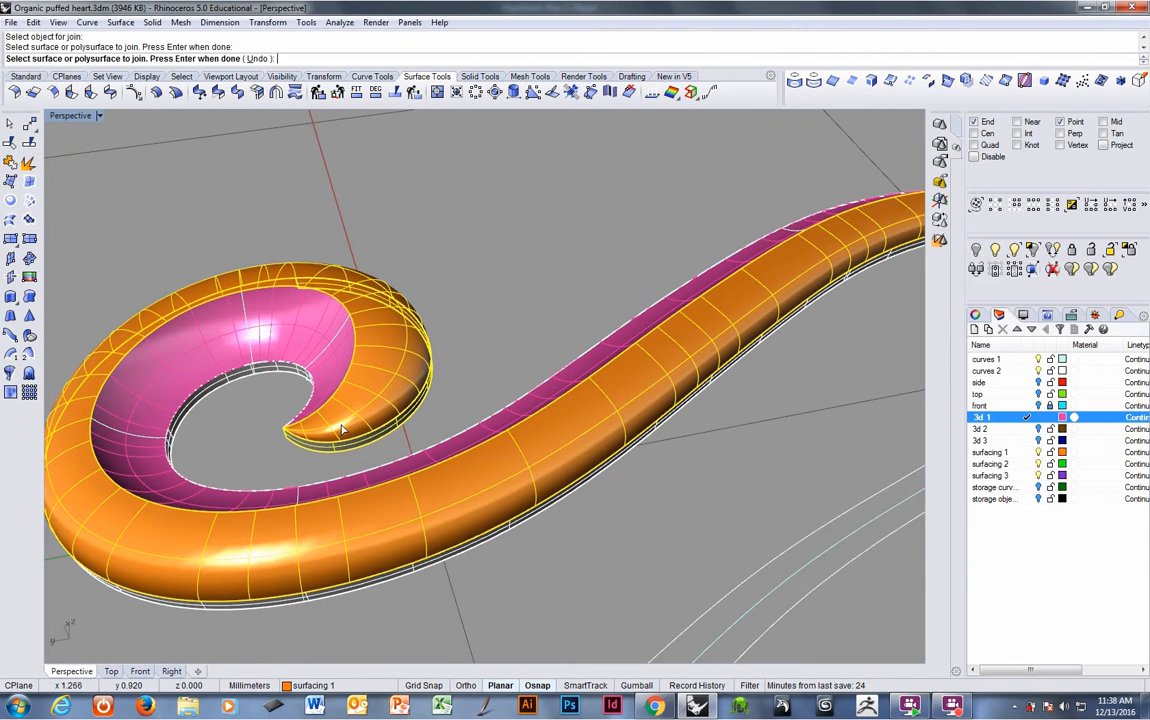
{"action": "left_click", "coordinate": [323, 369]}
{"action": "right_click_drag", "start_coordinate": [411, 316], "coordinate": [206, 339]}
{"action": "right_click_drag", "start_coordinate": [481, 286], "coordinate": [374, 510], "text": "shift"}
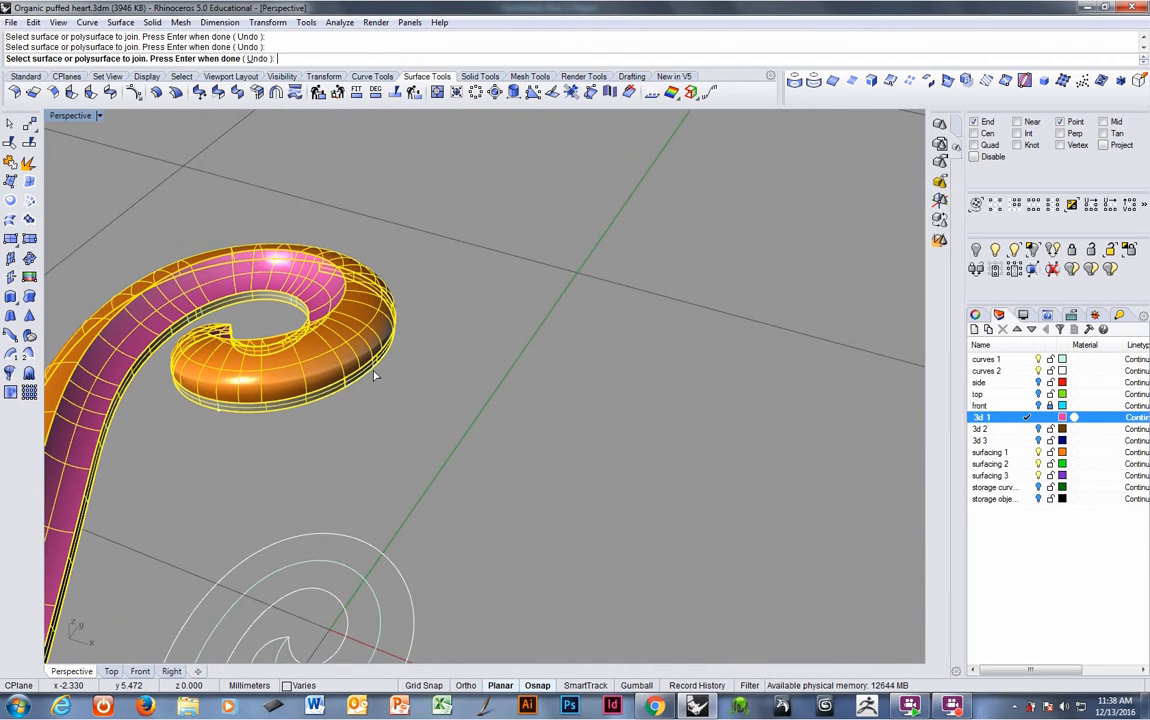
{"action": "right_click_drag", "start_coordinate": [411, 326], "coordinate": [277, 430]}
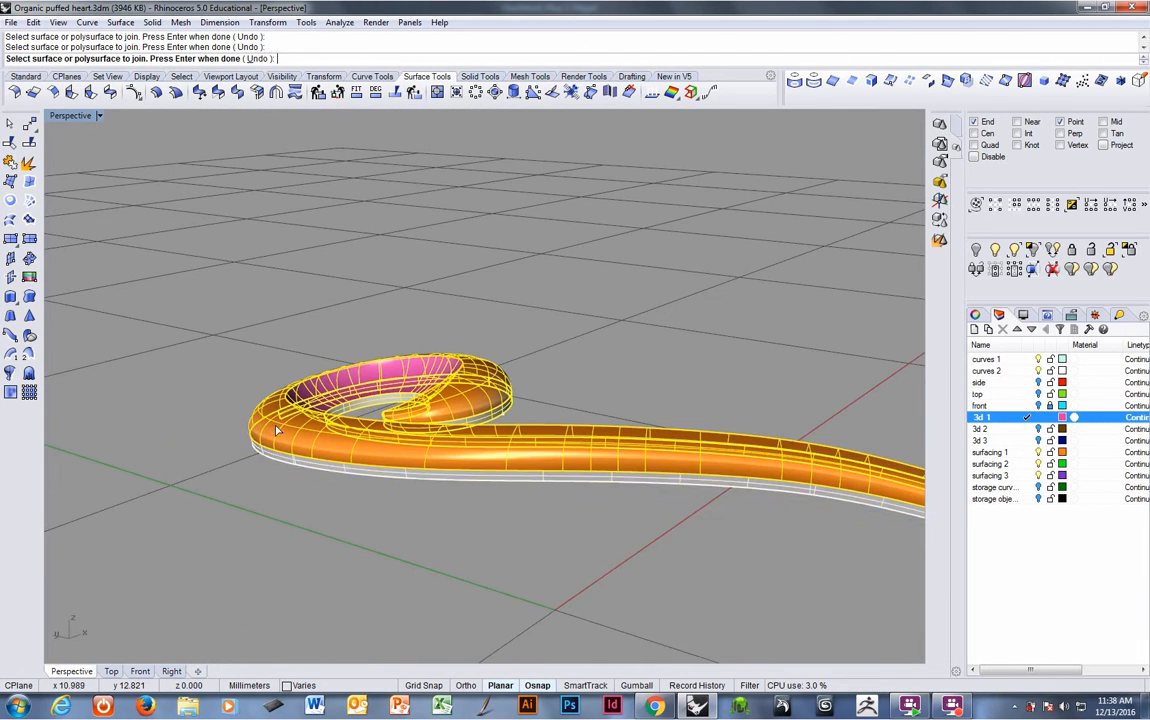
{"action": "left_click", "coordinate": [268, 460]}
{"action": "right_click_drag", "start_coordinate": [498, 350], "coordinate": [340, 412], "text": "ctrl"}
{"action": "right_click_drag", "start_coordinate": [688, 550], "coordinate": [520, 463], "text": "ctrl"}
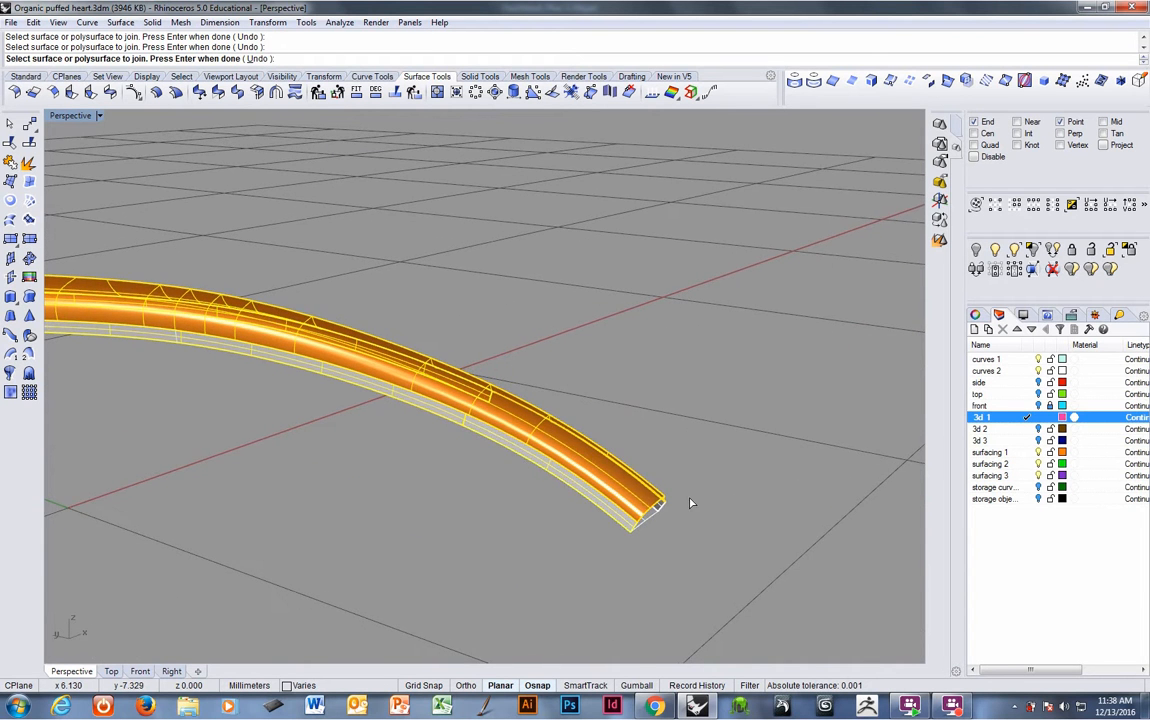
{"action": "right_click_drag", "start_coordinate": [690, 503], "coordinate": [584, 494]}
{"action": "right_click_drag", "start_coordinate": [238, 474], "coordinate": [263, 408]}
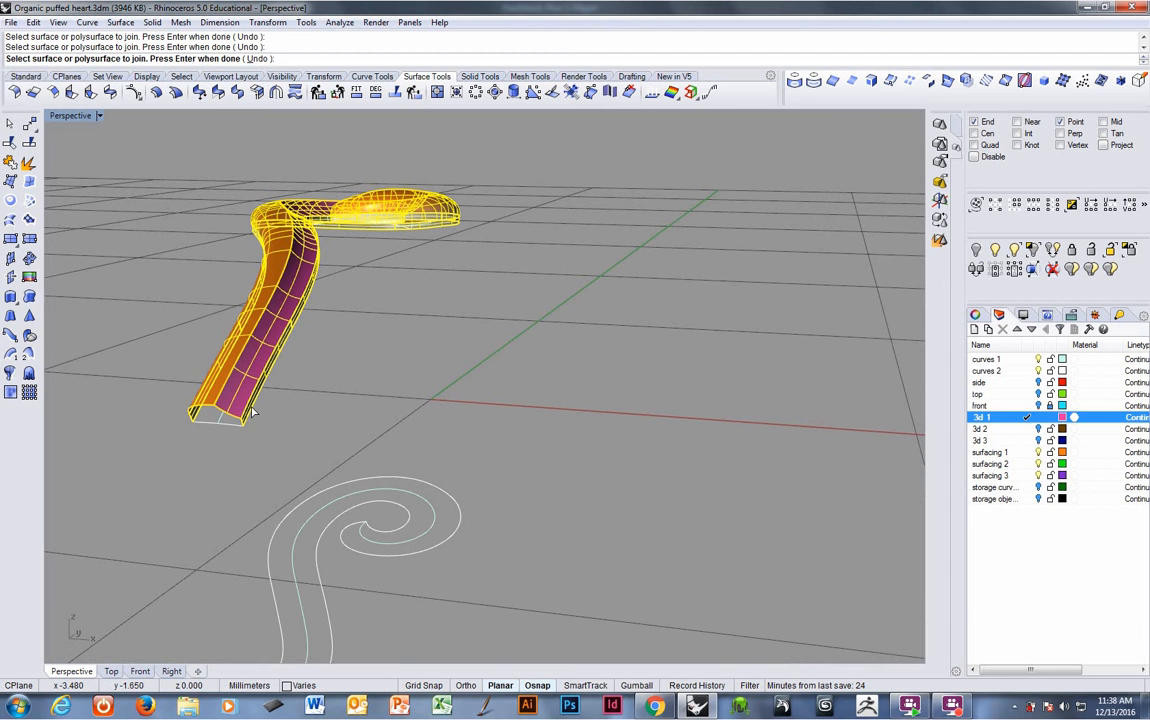
{"action": "key", "text": "Return"}
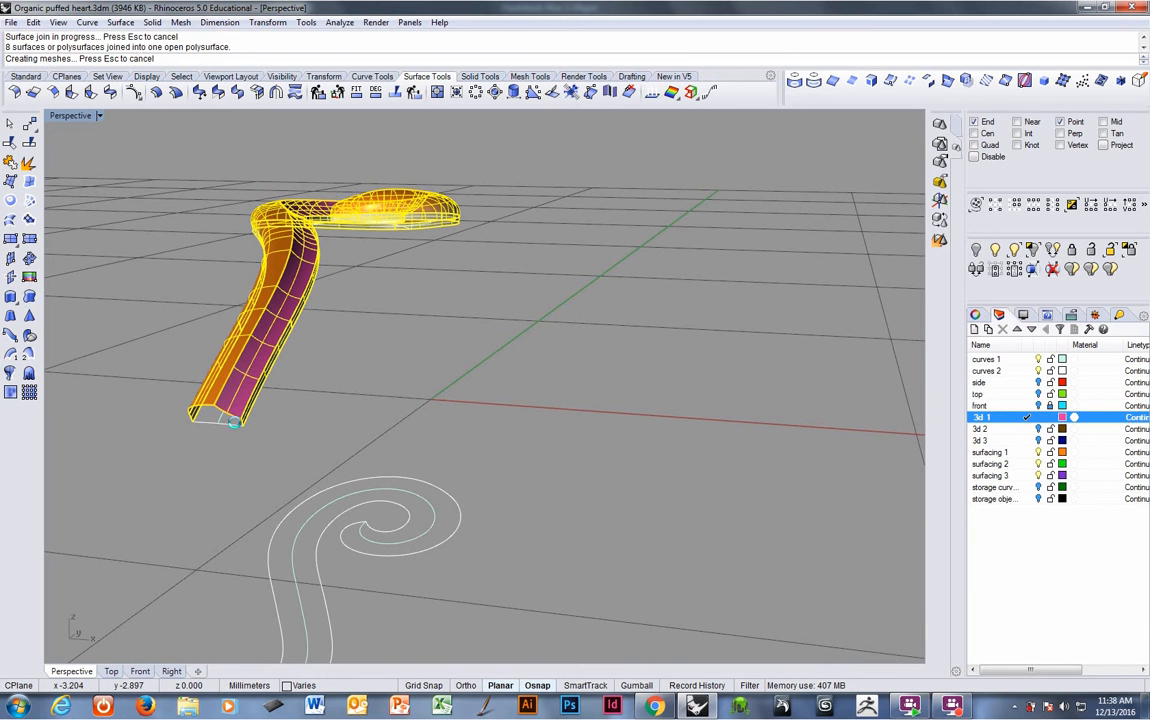
- Select the joined polysurface near the spiral tip to inspect its edges, then deselect it
{"action": "right_click_drag", "start_coordinate": [269, 402], "coordinate": [283, 367]}
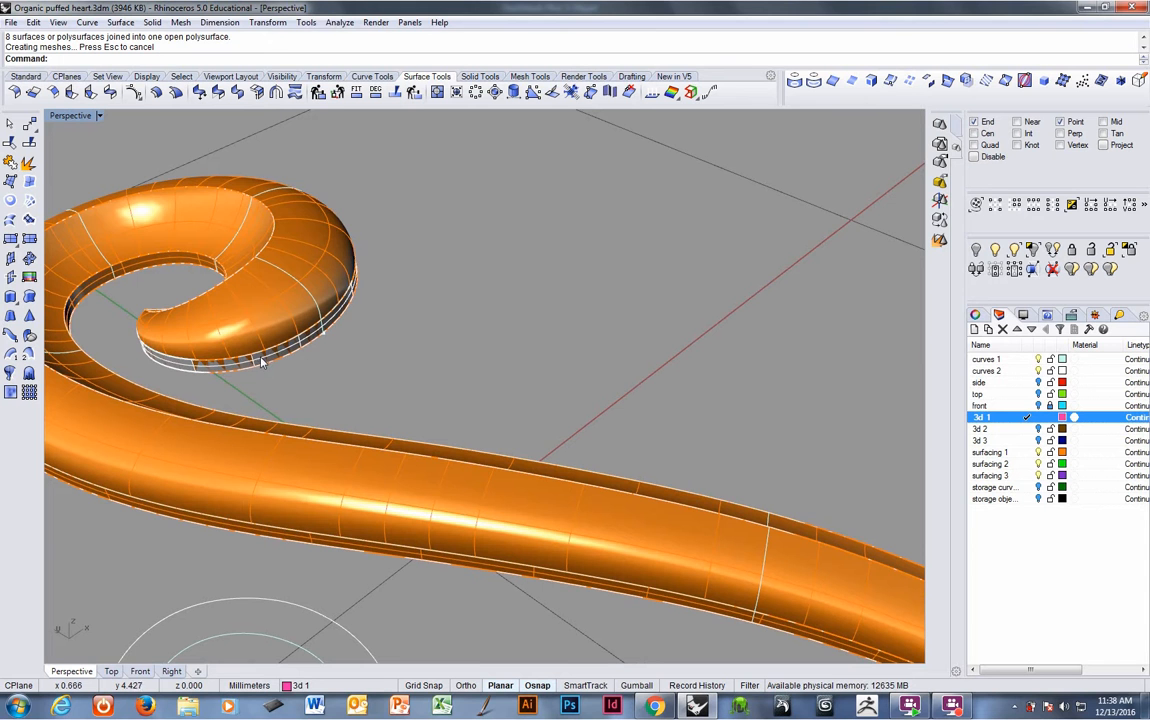
{"action": "left_click", "coordinate": [261, 362]}
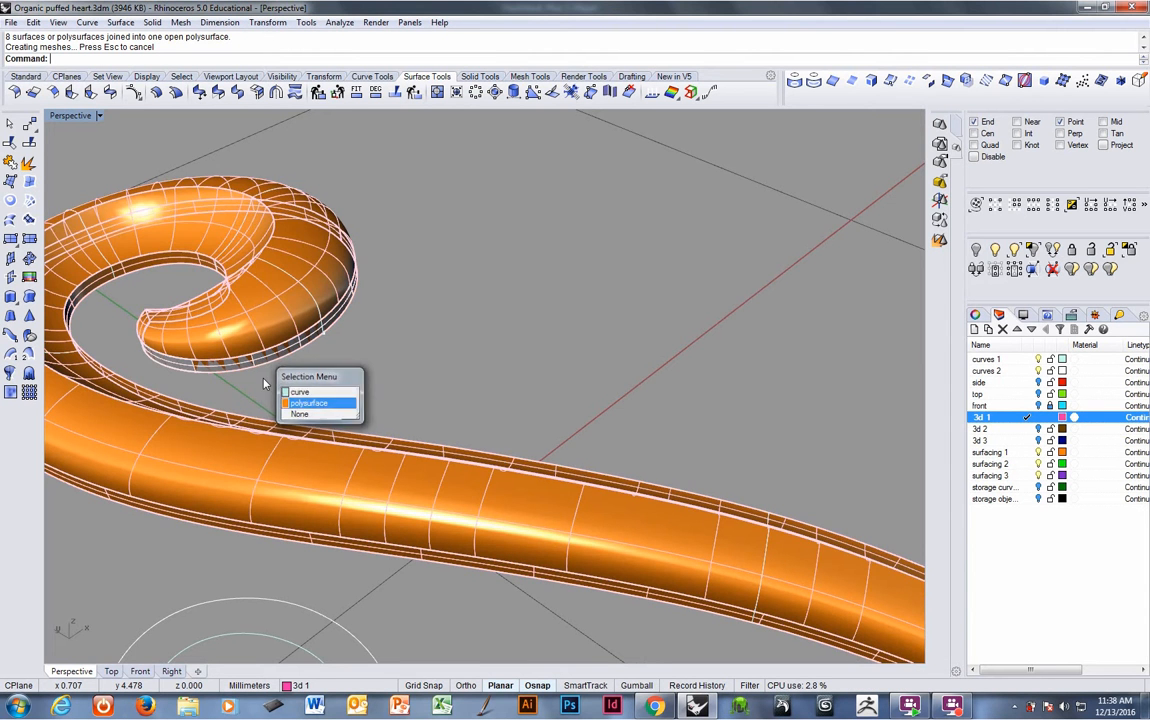
{"action": "key", "text": "Escape"}
{"action": "scroll", "coordinate": [245, 355], "scroll_direction": "up", "scroll_amount": 5}
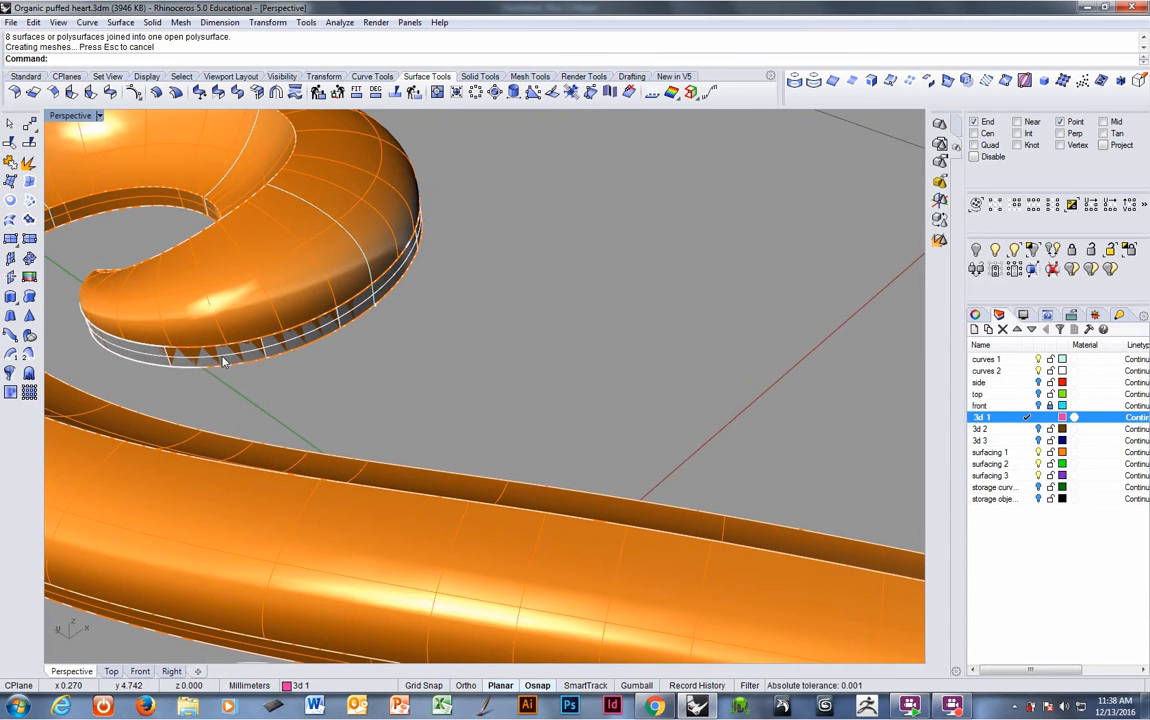
- Delete the leftover patch surface along the spiral's outer rim
{"action": "left_click", "coordinate": [224, 362]}
{"action": "left_click", "coordinate": [224, 362]}
{"action": "key", "text": "Delete"}
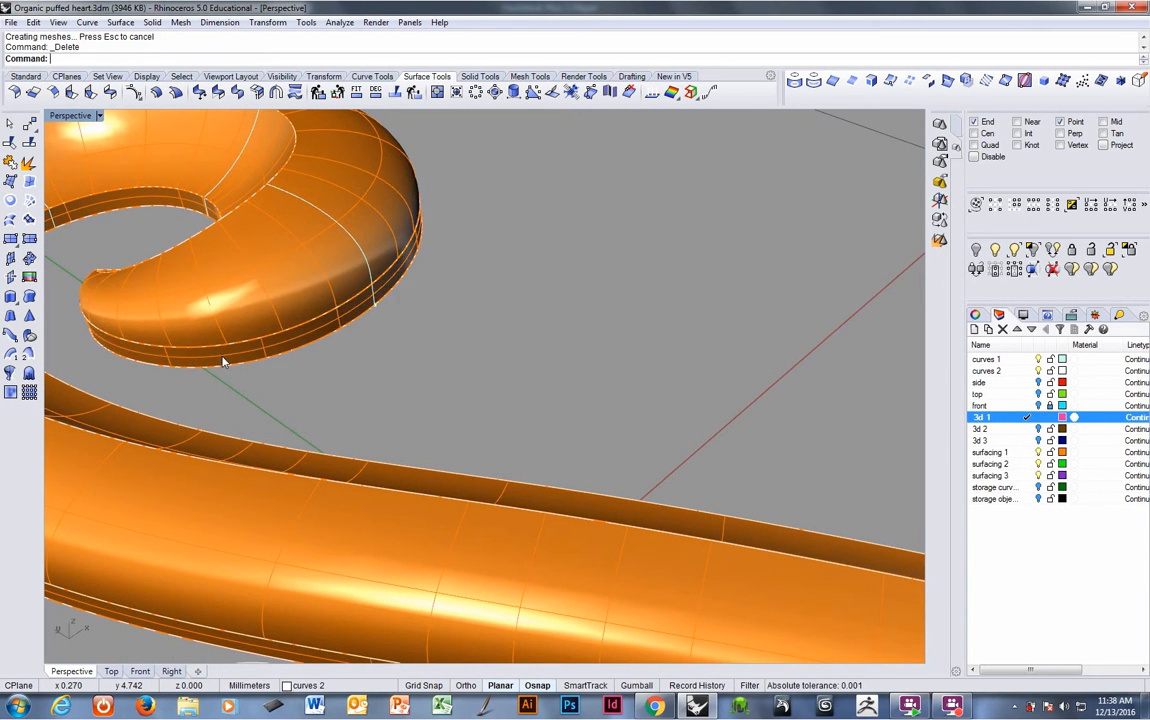
- Hide the curves 2 layer
{"action": "scroll", "coordinate": [224, 362], "scroll_direction": "down", "scroll_amount": 10}
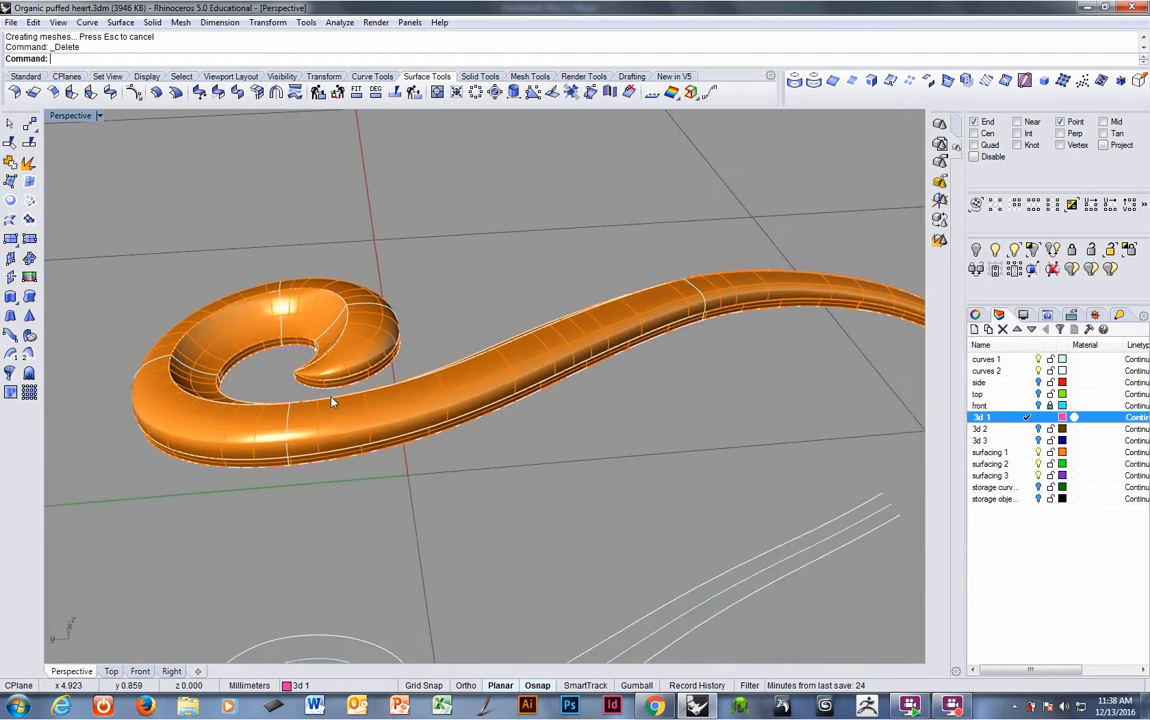
{"action": "right_click_drag", "start_coordinate": [331, 398], "coordinate": [365, 373]}
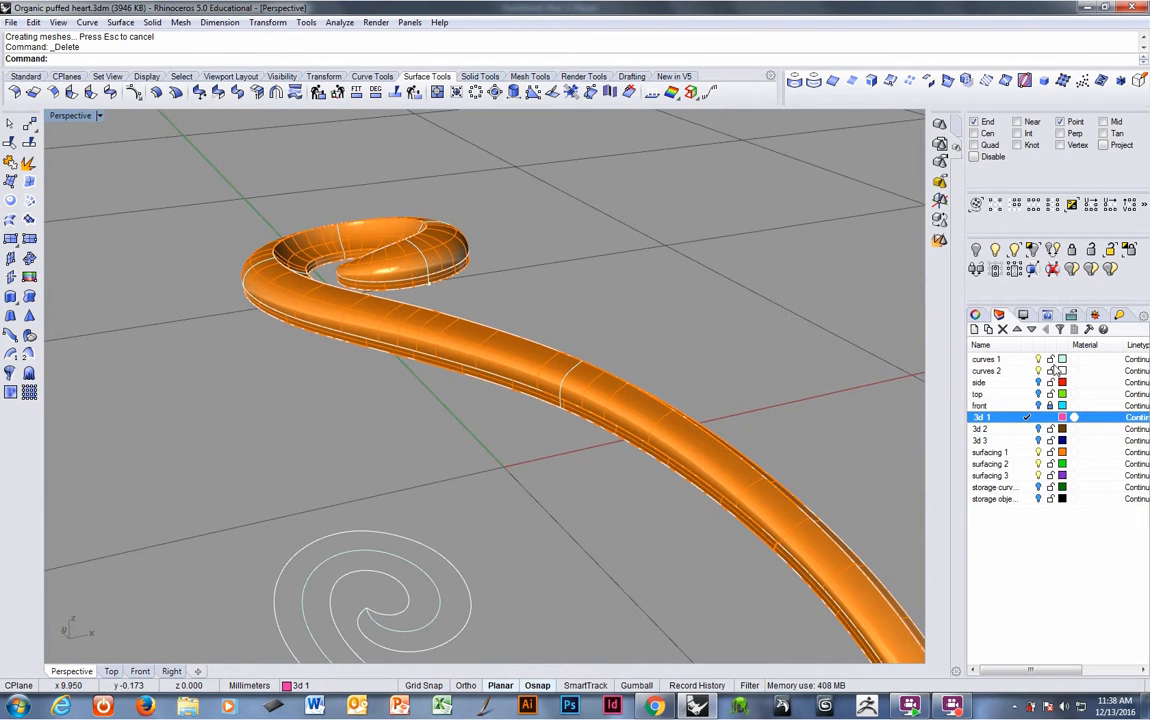
{"action": "left_click", "coordinate": [1040, 370]}
- Mirror the band polysurface about a plane starting at the origin to create the heart's other half
{"action": "right_click_drag", "start_coordinate": [713, 358], "coordinate": [457, 411]}
{"action": "scroll", "coordinate": [460, 415], "scroll_direction": "down", "scroll_amount": 9}
{"action": "left_click", "coordinate": [463, 476]}
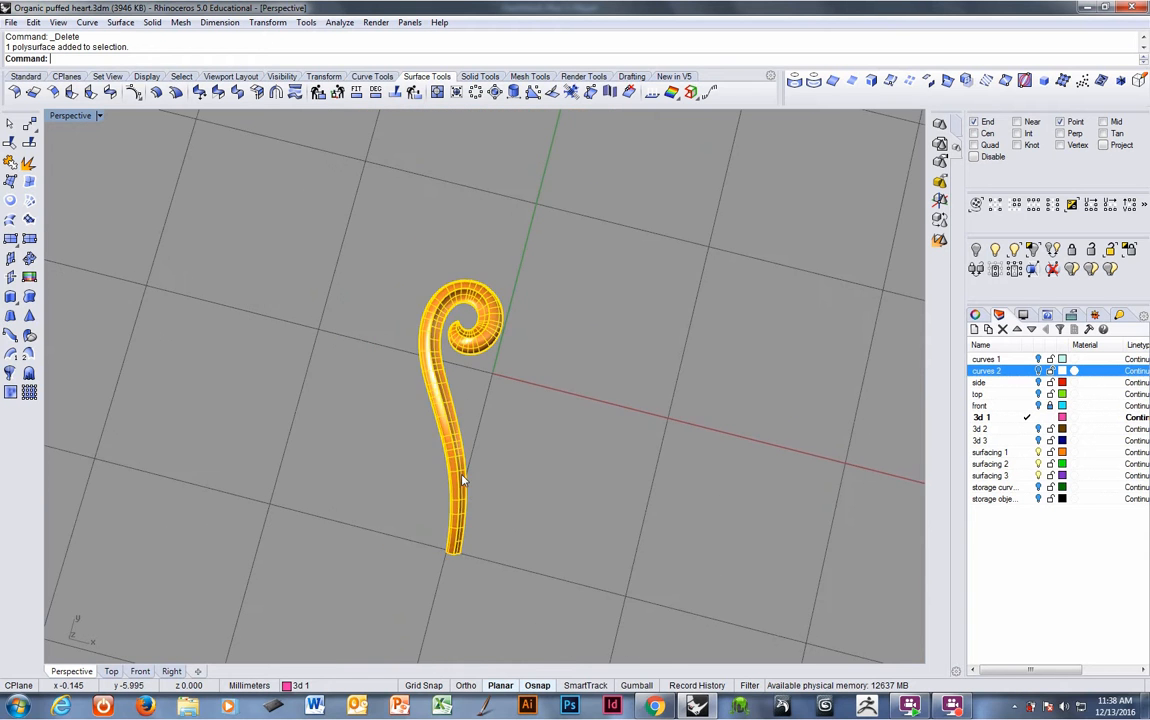
{"action": "right_click_drag", "start_coordinate": [482, 486], "coordinate": [550, 446]}
{"action": "type", "text": "mirror"}
{"action": "key", "text": "Return"}
{"action": "type", "text": "0"}
{"action": "key", "text": "Return"}
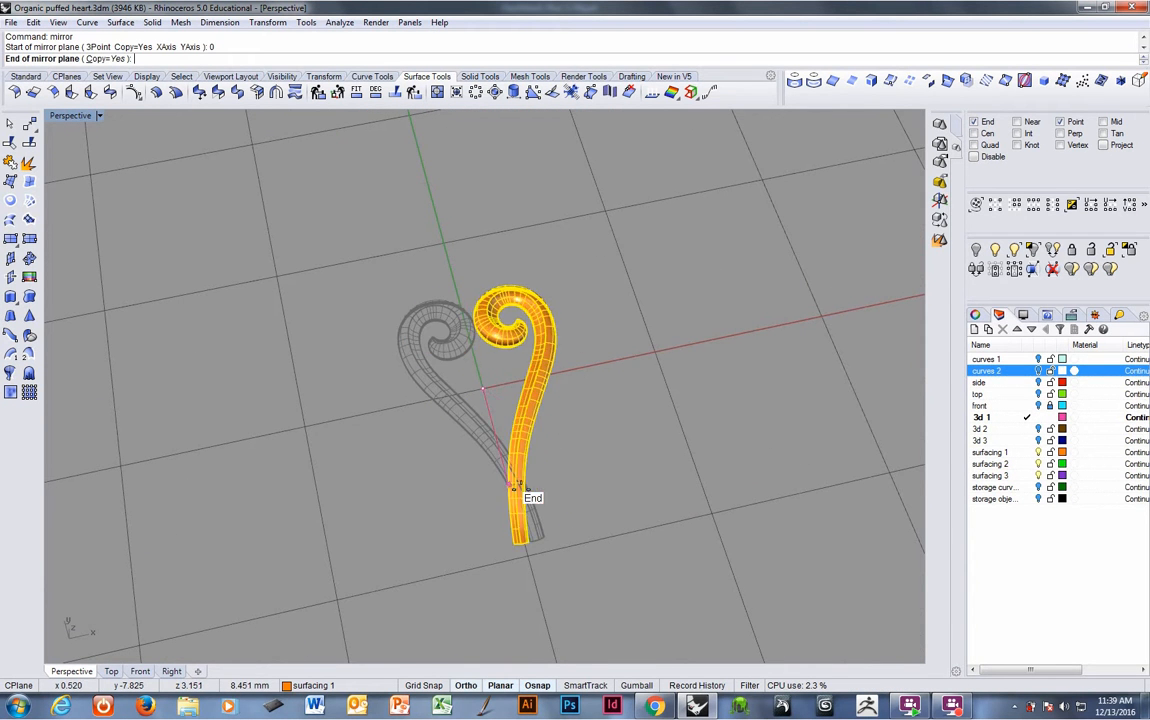
{"action": "left_click", "coordinate": [441, 580]}
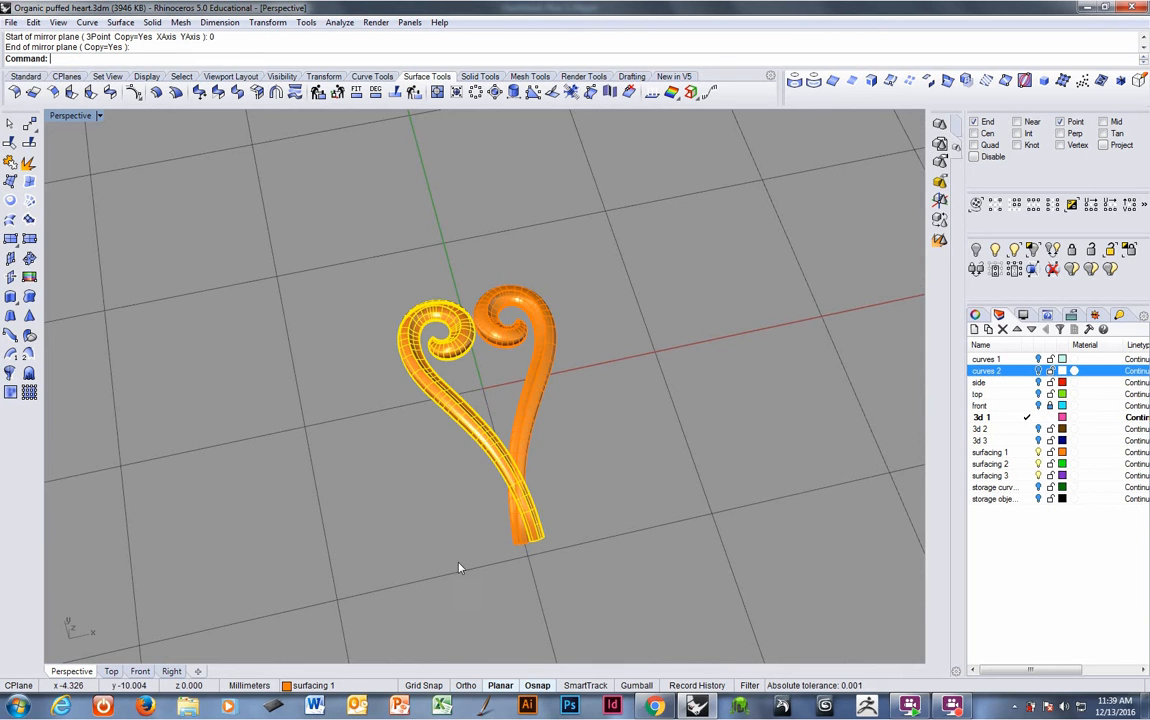
- Select both band halves and create a cutting plane through them along the heart's centreline
{"action": "right_click_drag", "start_coordinate": [462, 562], "coordinate": [624, 457]}
{"action": "key", "text": "Escape"}
{"action": "scroll", "coordinate": [544, 424], "scroll_direction": "up", "scroll_amount": 6}
{"action": "left_click", "coordinate": [618, 430]}
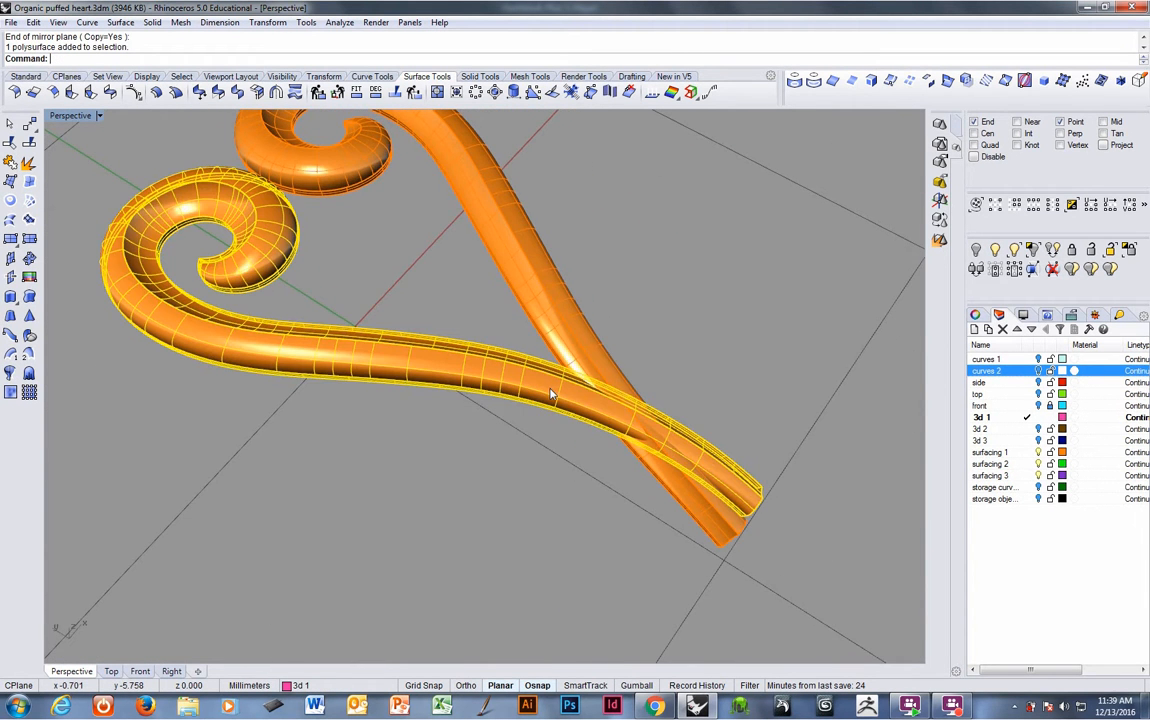
{"action": "left_click", "coordinate": [572, 345]}
{"action": "scroll", "coordinate": [426, 328], "scroll_direction": "down", "scroll_amount": 4}
{"action": "right_click_drag", "start_coordinate": [420, 348], "coordinate": [365, 385]}
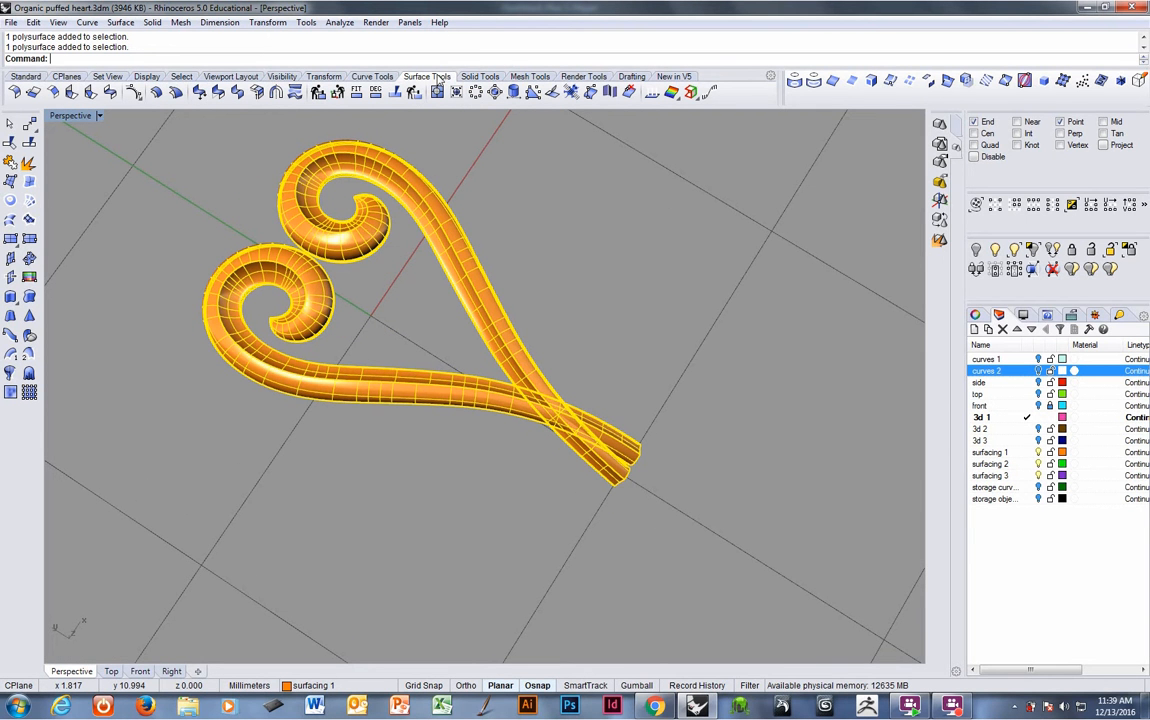
{"action": "left_click", "coordinate": [10, 277]}
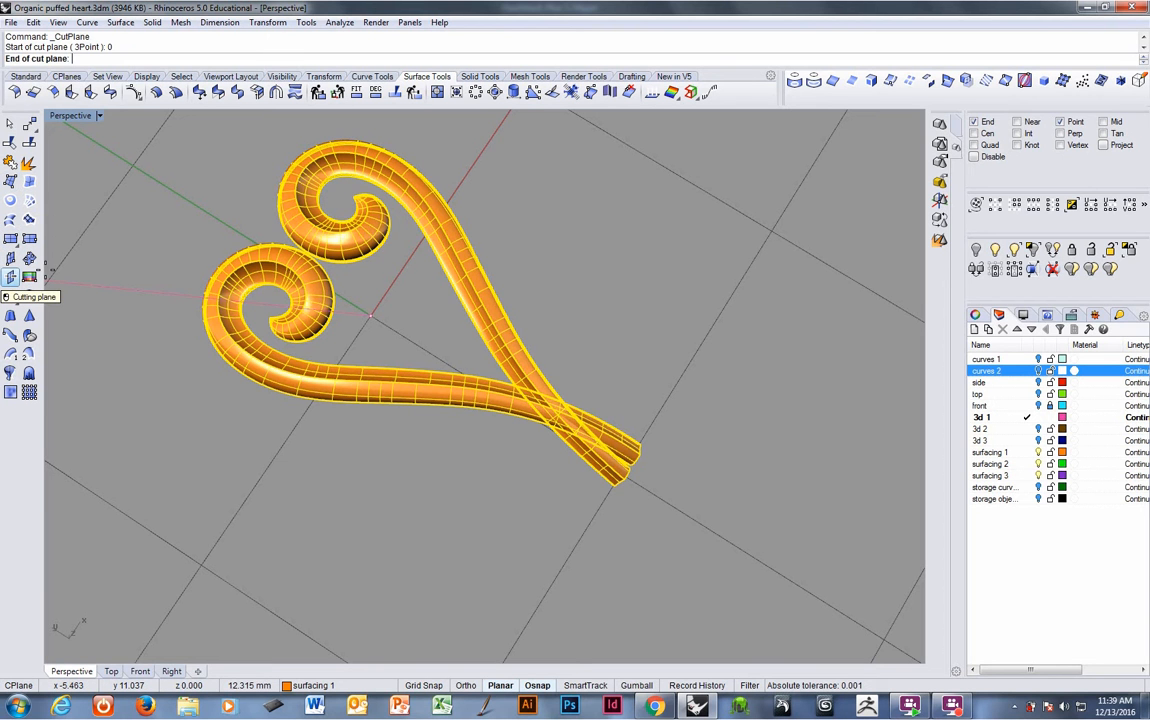
{"action": "left_click", "coordinate": [707, 497]}
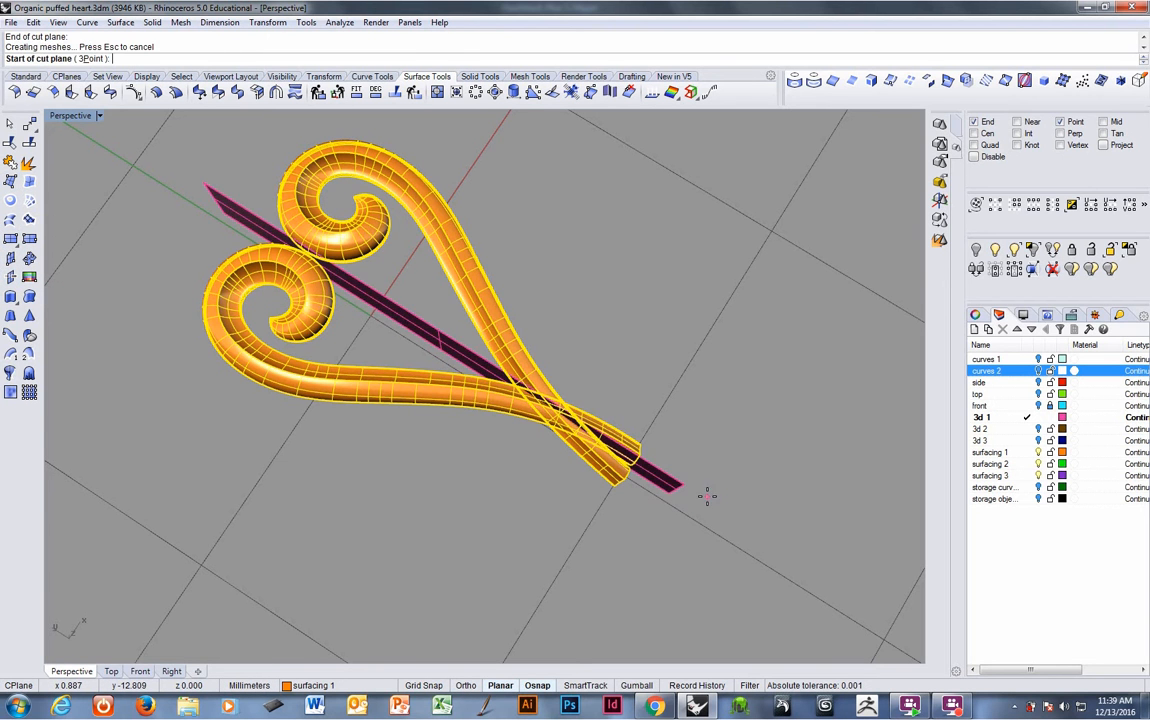
{"action": "right_click", "coordinate": [707, 497]}
{"action": "right_click_drag", "start_coordinate": [707, 497], "coordinate": [655, 494]}
{"action": "left_click", "coordinate": [646, 527]}
{"action": "left_click", "coordinate": [625, 527]}
- Copy and paste both band halves in place
{"action": "scroll", "coordinate": [634, 443], "scroll_direction": "up", "scroll_amount": 1}
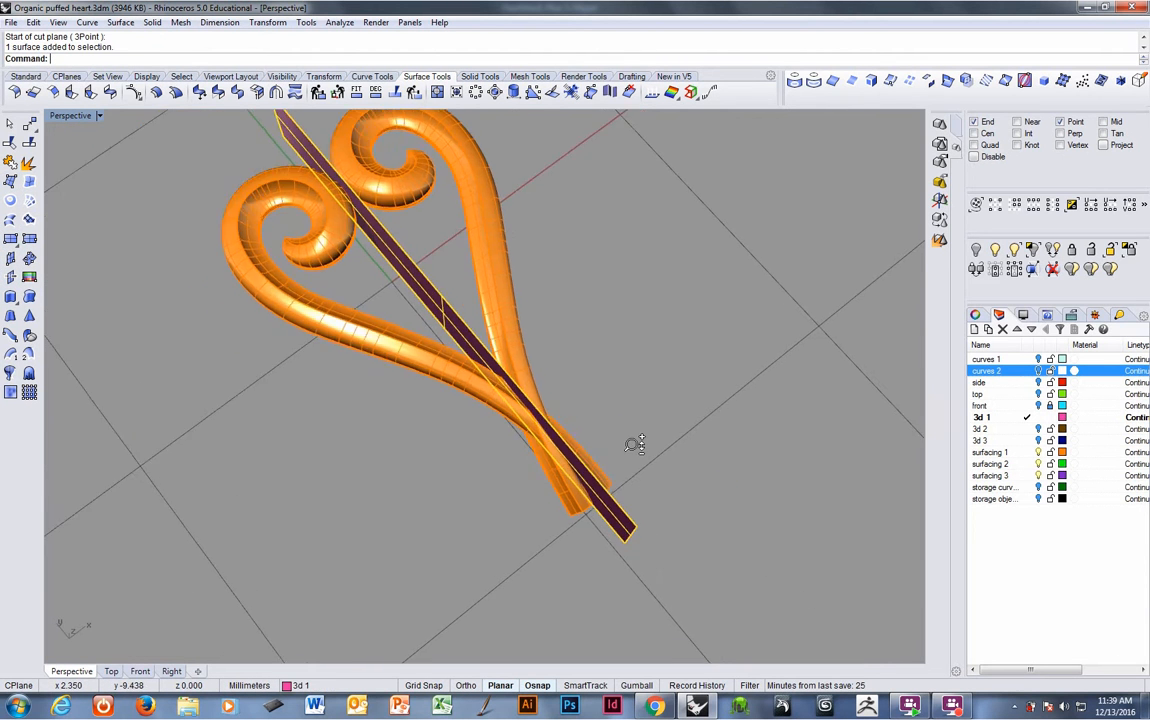
{"action": "scroll", "coordinate": [634, 443], "scroll_direction": "up", "scroll_amount": 1}
{"action": "left_click", "coordinate": [431, 252]}
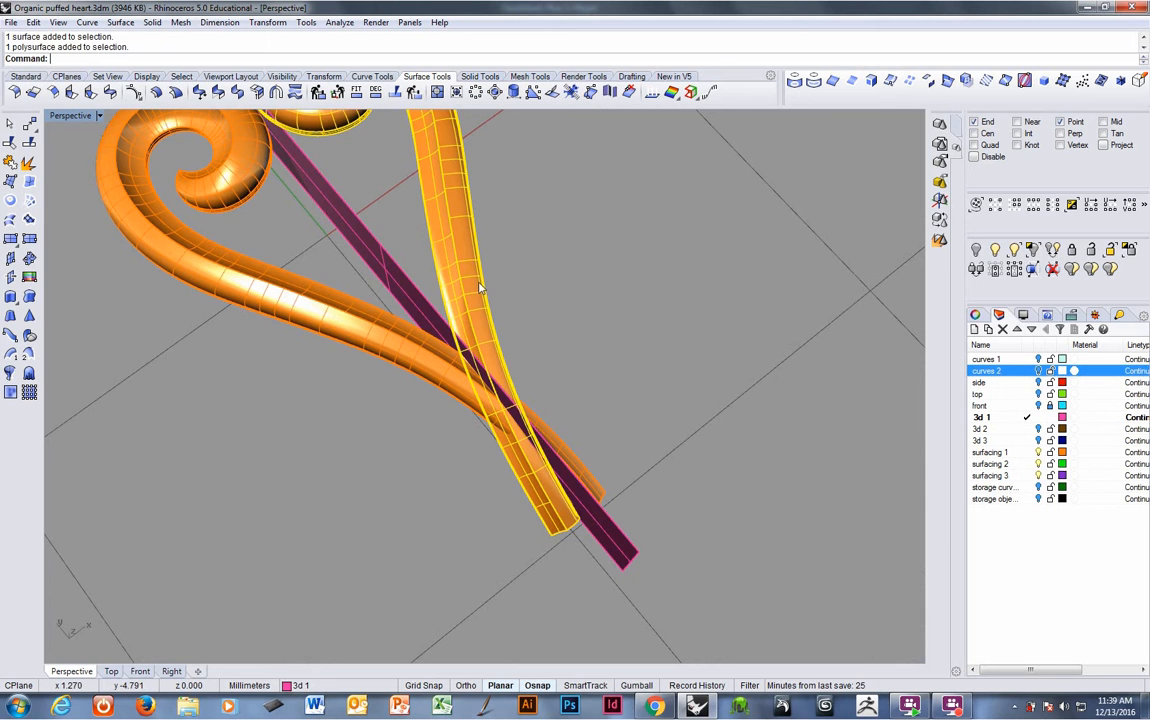
{"action": "left_click", "coordinate": [348, 333]}
{"action": "key", "text": "ctrl+c"}
{"action": "key", "text": "ctrl+v"}
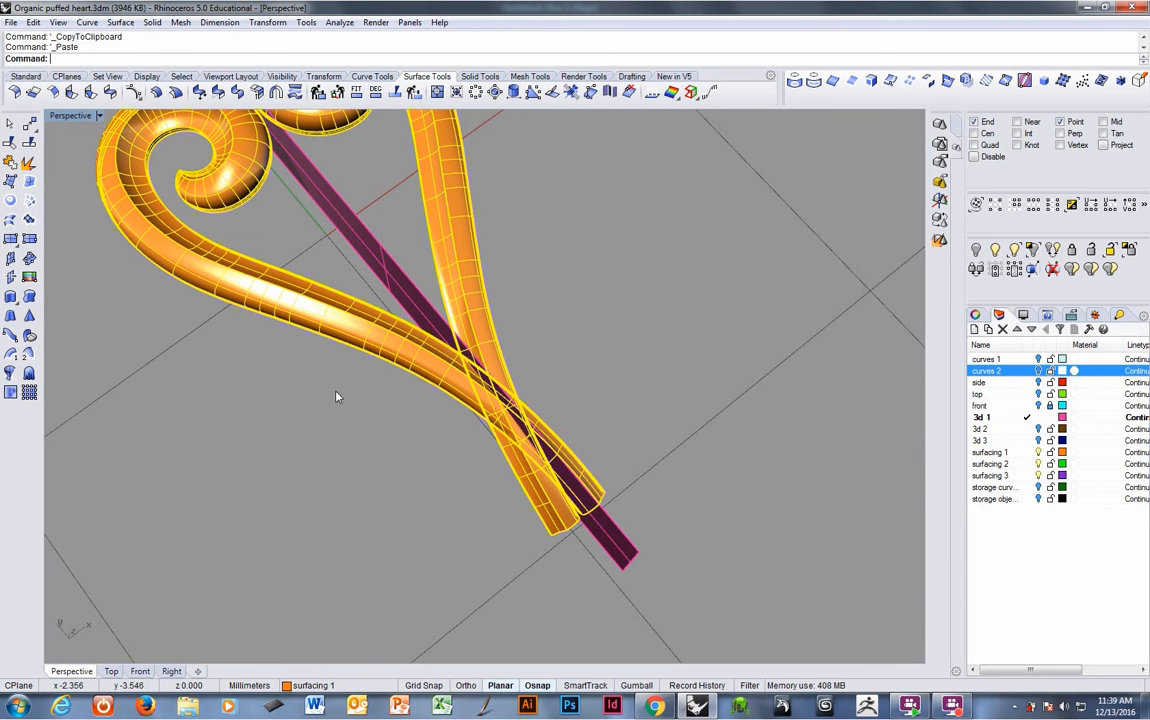
- Group the pasted copies and move them to the storage objects layer
{"action": "key", "text": "ctrl+g"}
{"action": "key", "text": "F4"}
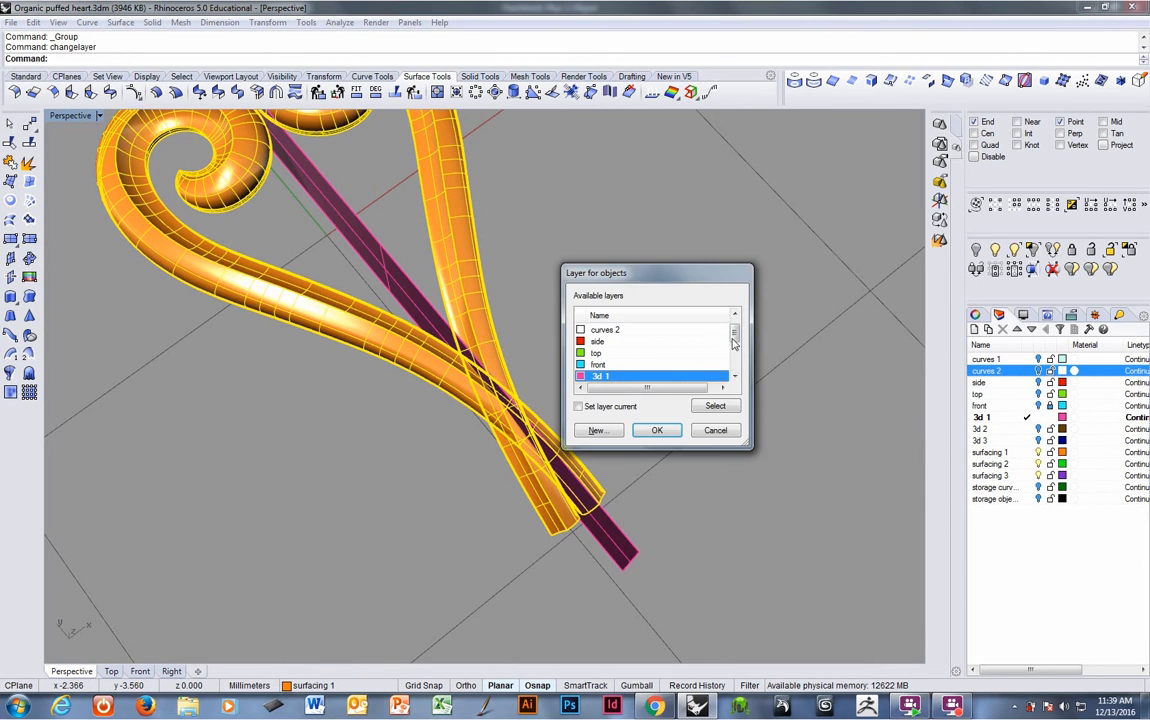
{"action": "left_click_drag", "start_coordinate": [732, 334], "coordinate": [733, 347]}
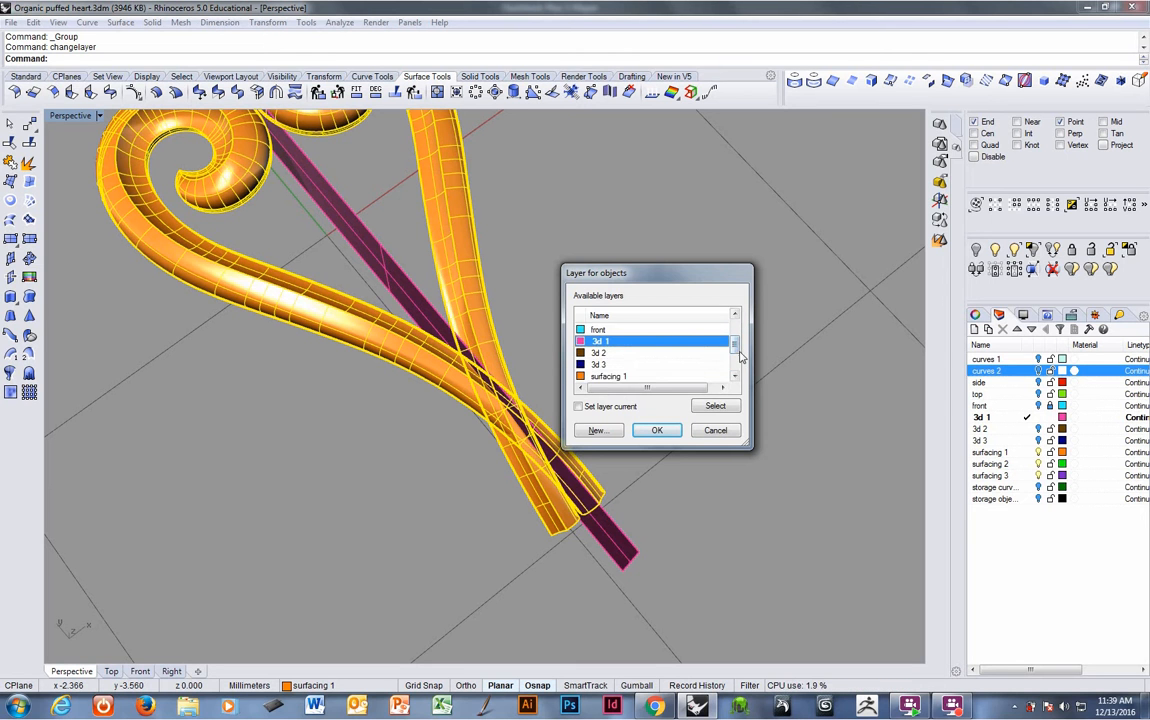
{"action": "scroll", "coordinate": [662, 358], "scroll_direction": "down", "scroll_amount": 2}
{"action": "left_click", "coordinate": [630, 376]}
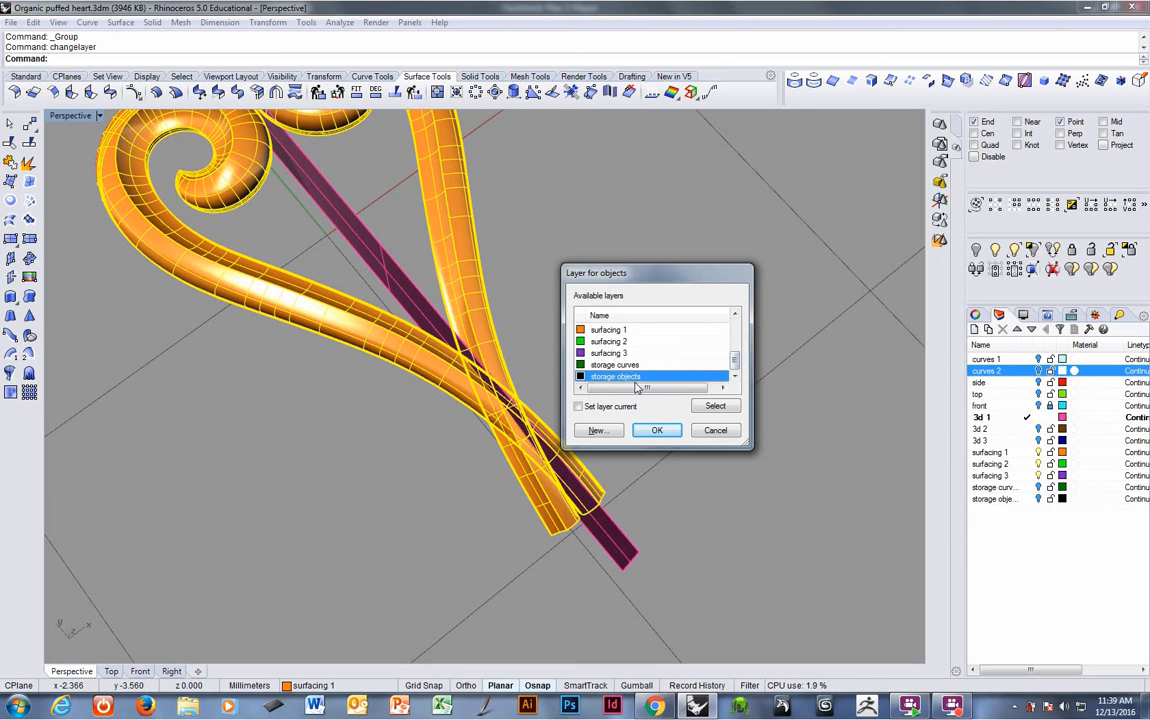
{"action": "left_click", "coordinate": [655, 431]}
- Trim both band tails that cross the cutting plane, then delete the cutting plane
{"action": "left_click", "coordinate": [463, 341]}
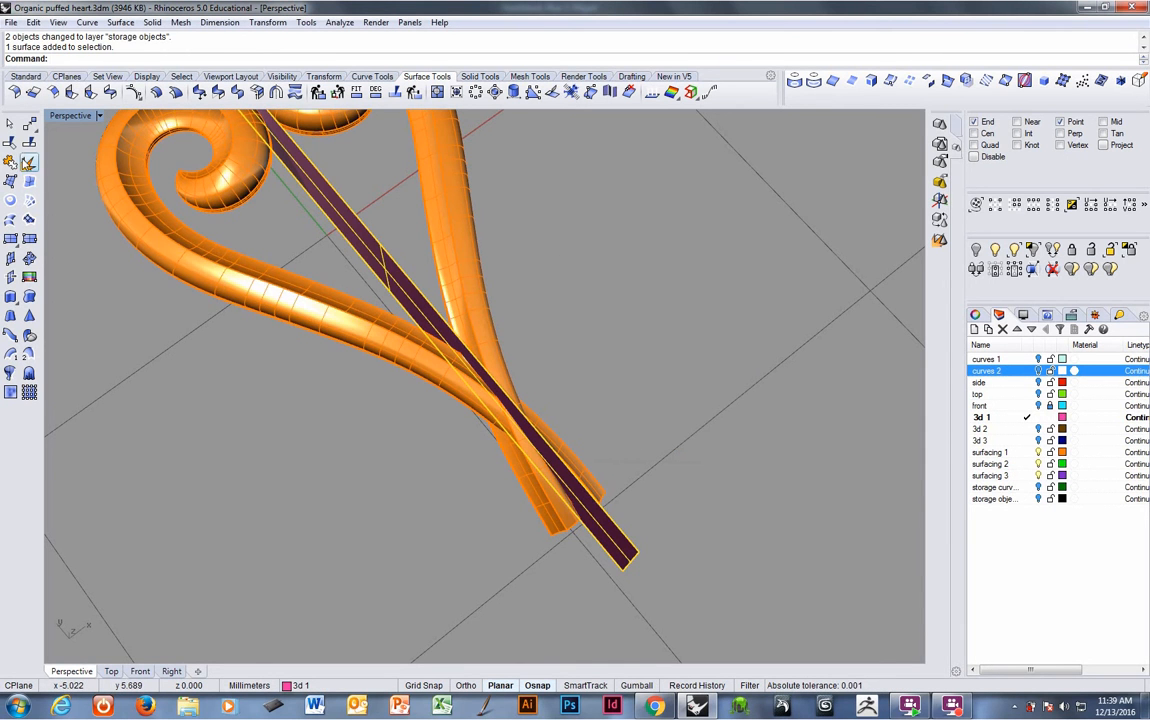
{"action": "left_click", "coordinate": [28, 145]}
{"action": "left_click", "coordinate": [590, 476]}
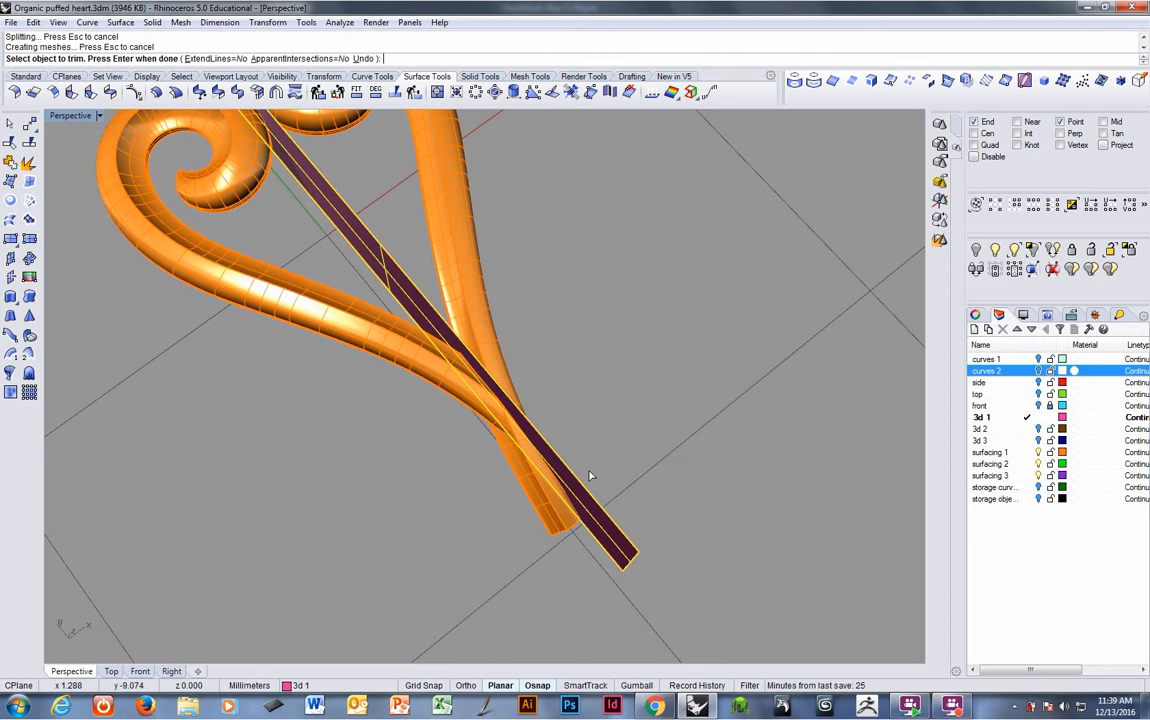
{"action": "left_click", "coordinate": [553, 516]}
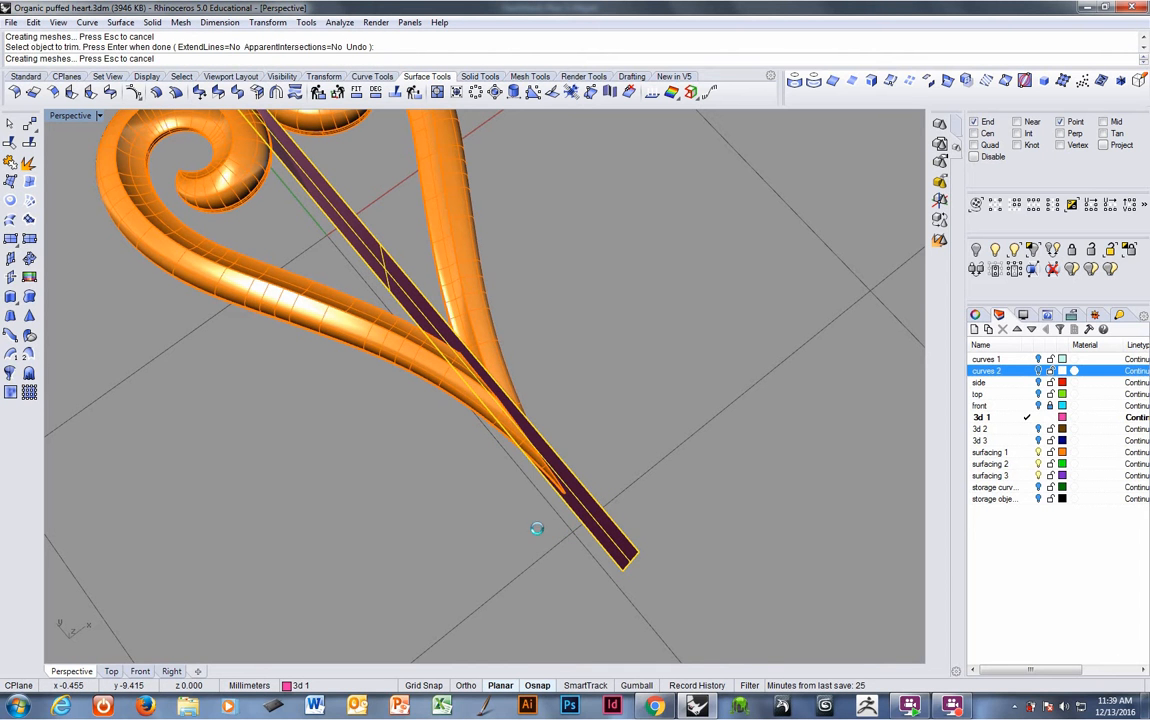
{"action": "key", "text": "Return"}
{"action": "right_click_drag", "start_coordinate": [527, 538], "coordinate": [384, 502]}
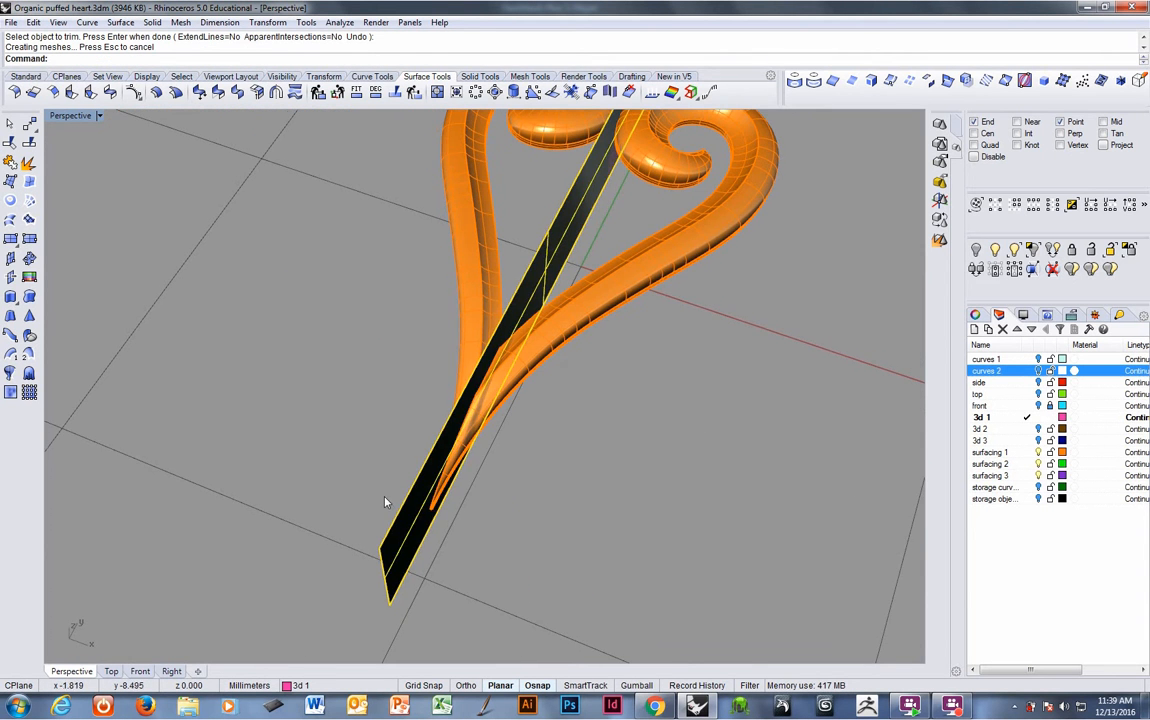
{"action": "key", "text": "Delete"}
- Join the two band halves into one polysurface
{"action": "right_click_drag", "start_coordinate": [513, 488], "coordinate": [727, 443]}
{"action": "left_click", "coordinate": [28, 146]}
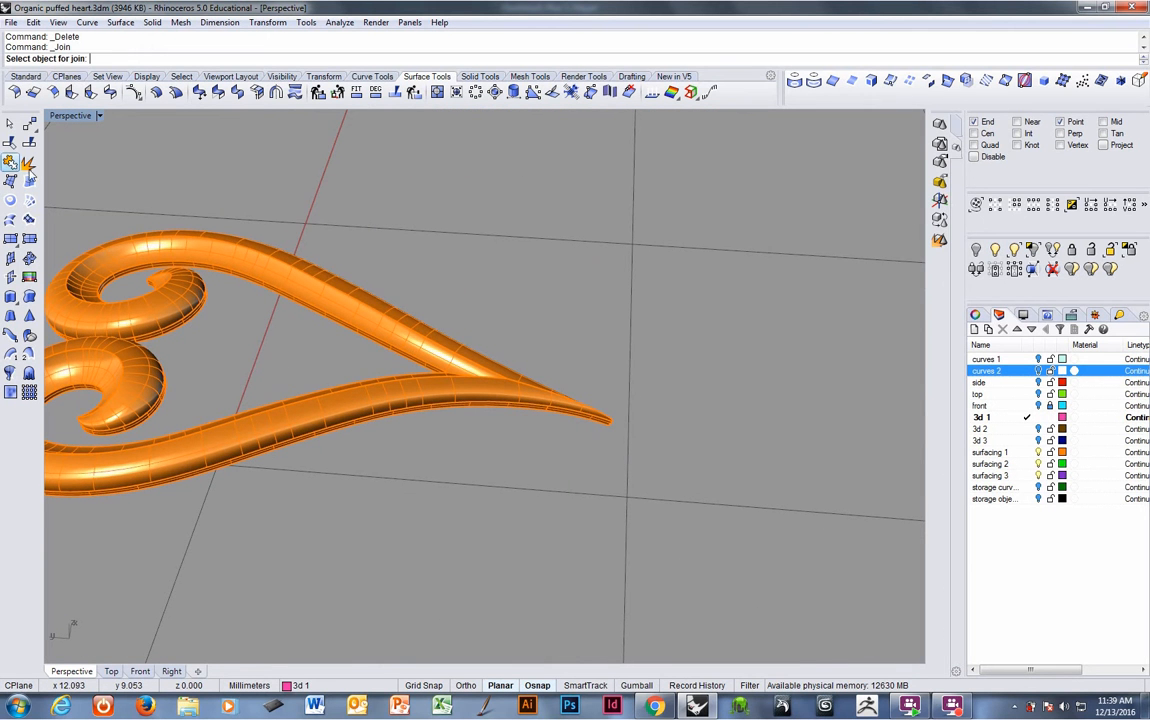
{"action": "left_click", "coordinate": [379, 385]}
{"action": "left_click", "coordinate": [436, 368]}
{"action": "key", "text": "Return"}
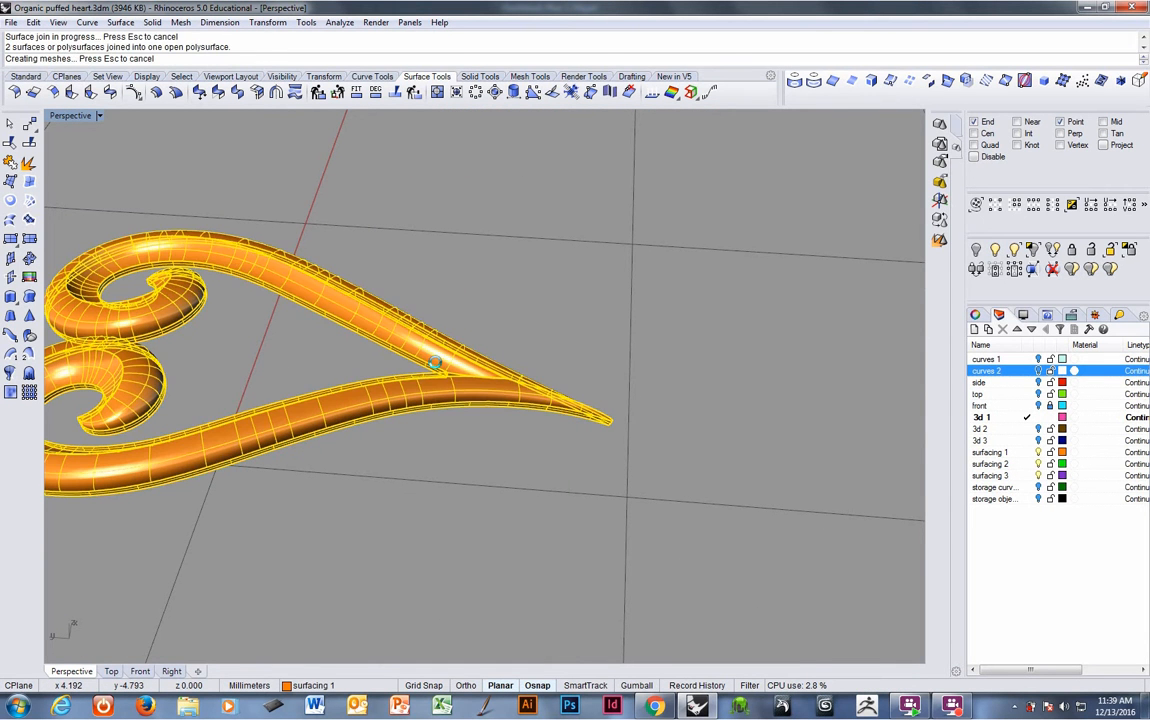
- Show the side layer with the heart body
{"action": "right_click_drag", "start_coordinate": [436, 368], "coordinate": [347, 394]}
{"action": "left_click", "coordinate": [1040, 382]}
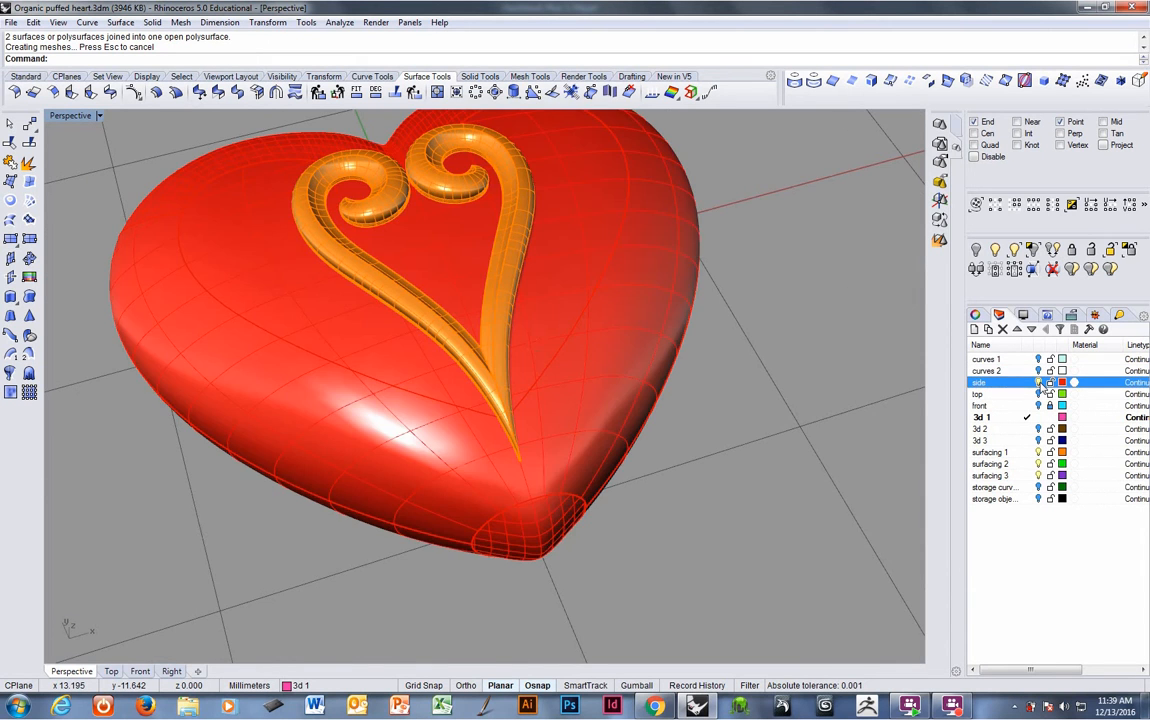
- Make surfacing 2 the current layer and duplicate the border of the joined band polysurface
{"action": "right_click_drag", "start_coordinate": [542, 334], "coordinate": [583, 481]}
{"action": "left_click", "coordinate": [533, 455]}
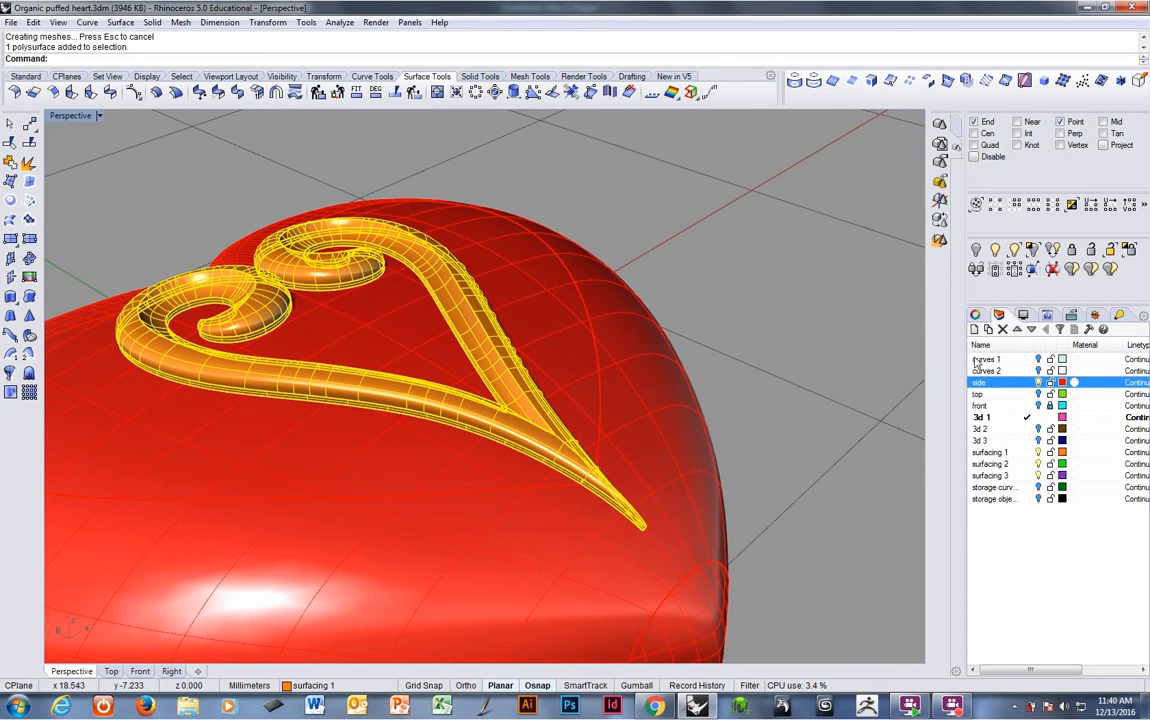
{"action": "left_click", "coordinate": [1025, 464]}
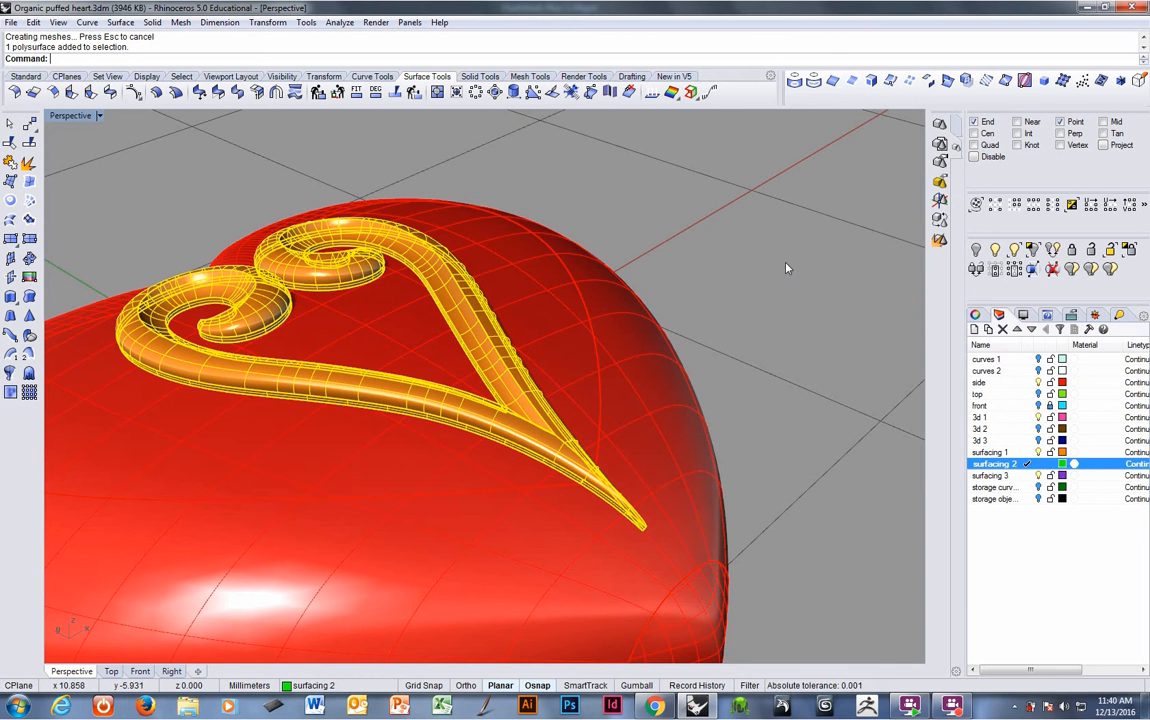
{"action": "left_click", "coordinate": [851, 82]}
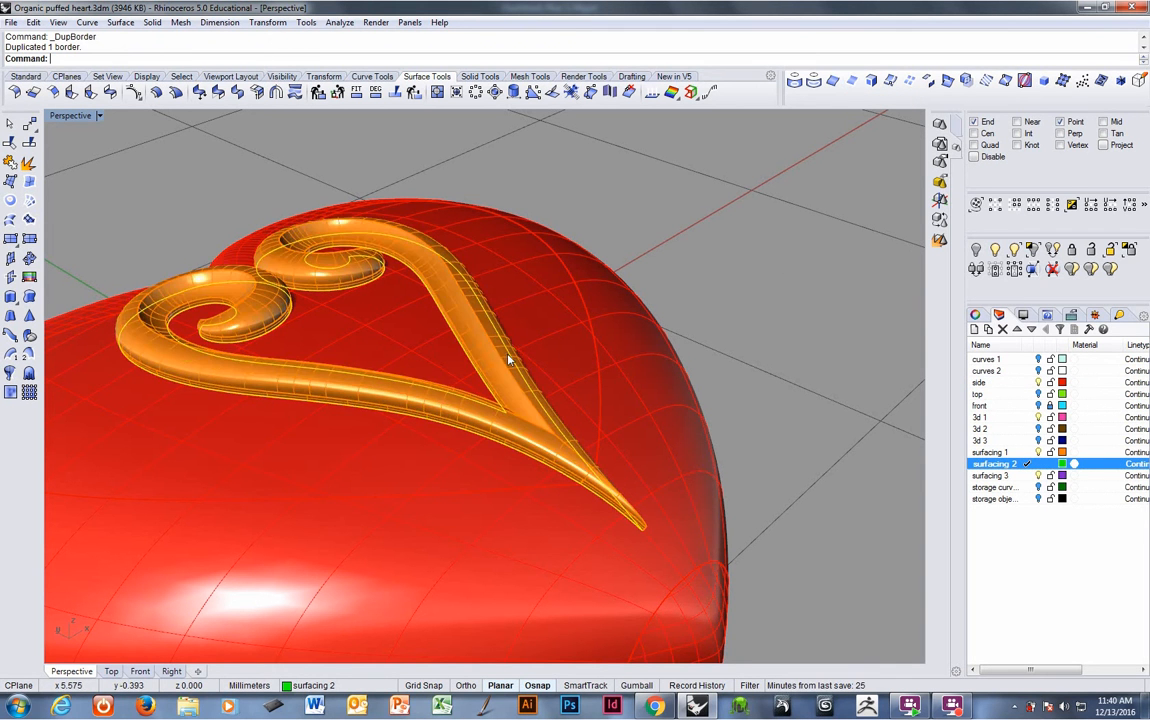
- Hide the surfacing 1 layer to expose the duplicated border curve on the heart
{"action": "scroll", "coordinate": [466, 324], "scroll_direction": "up", "scroll_amount": 5}
{"action": "right_click_drag", "start_coordinate": [466, 324], "coordinate": [467, 313]}
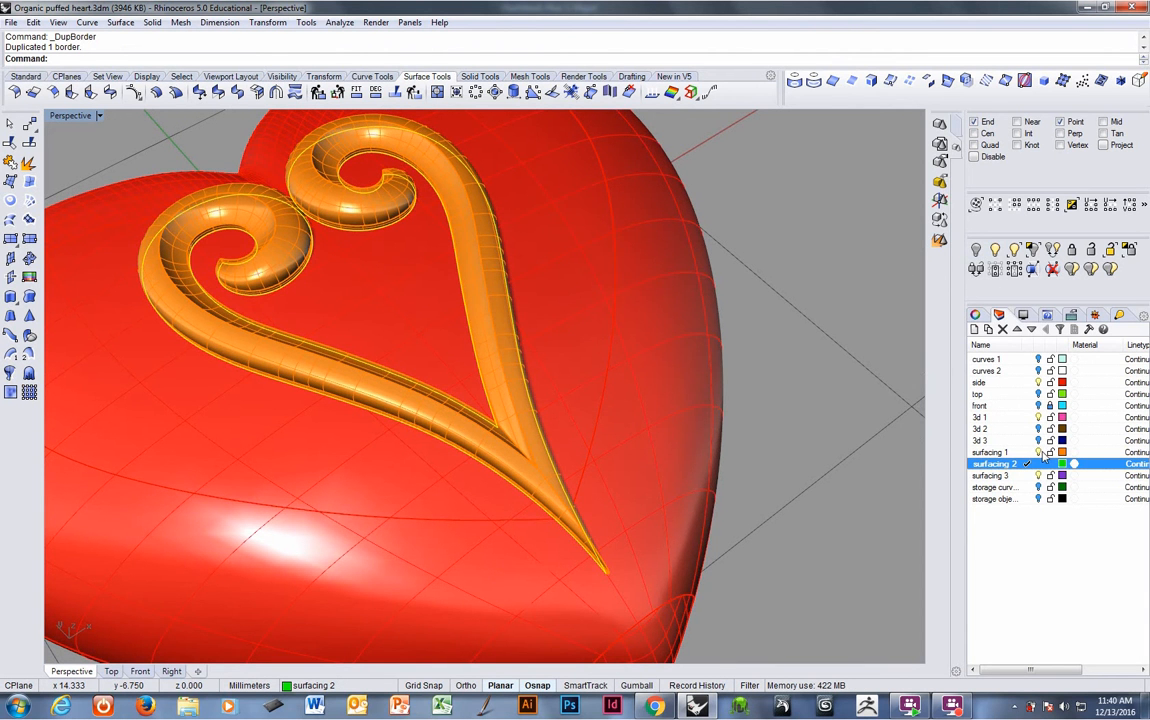
{"action": "left_click", "coordinate": [1040, 452]}
{"action": "right_click_drag", "start_coordinate": [718, 404], "coordinate": [409, 328]}
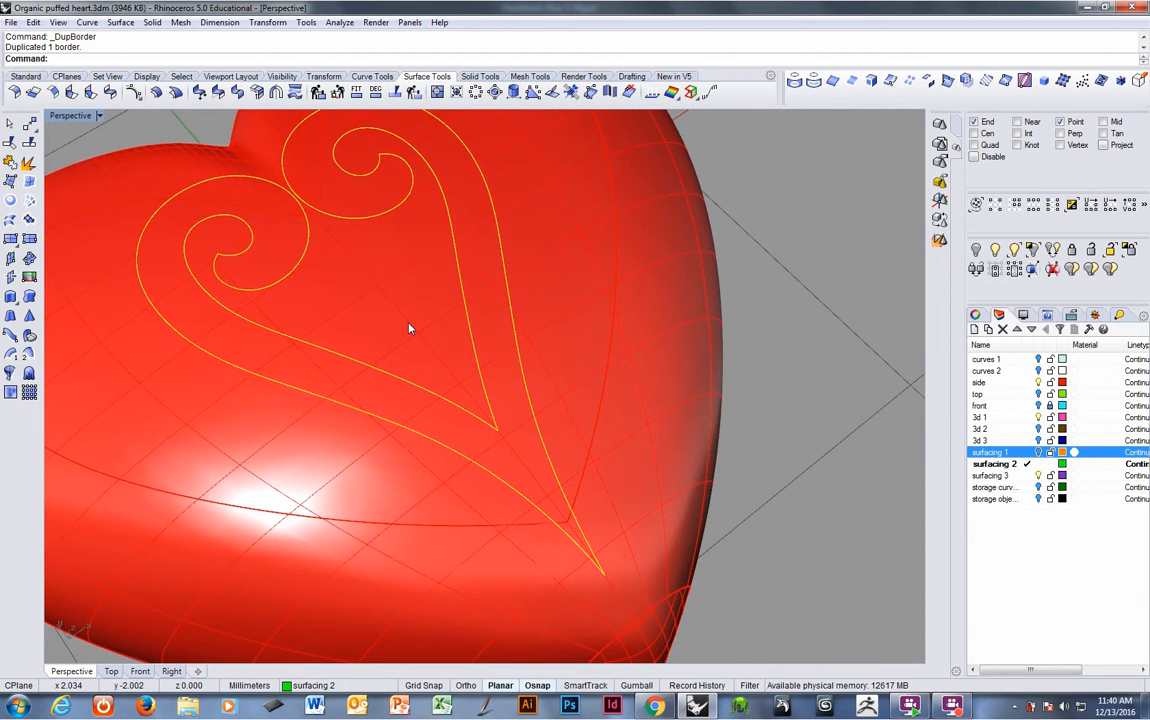
- Trim away the heart's top surface inside the duplicated border curve
{"action": "left_click", "coordinate": [10, 142]}
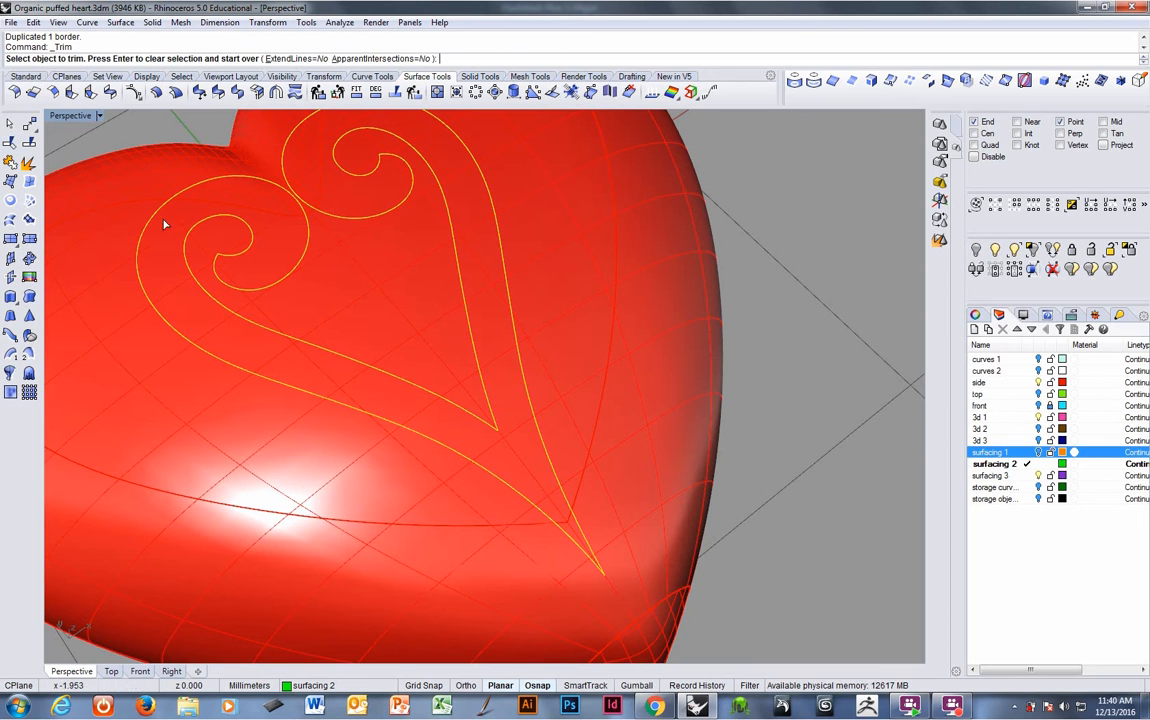
{"action": "left_click", "coordinate": [278, 238]}
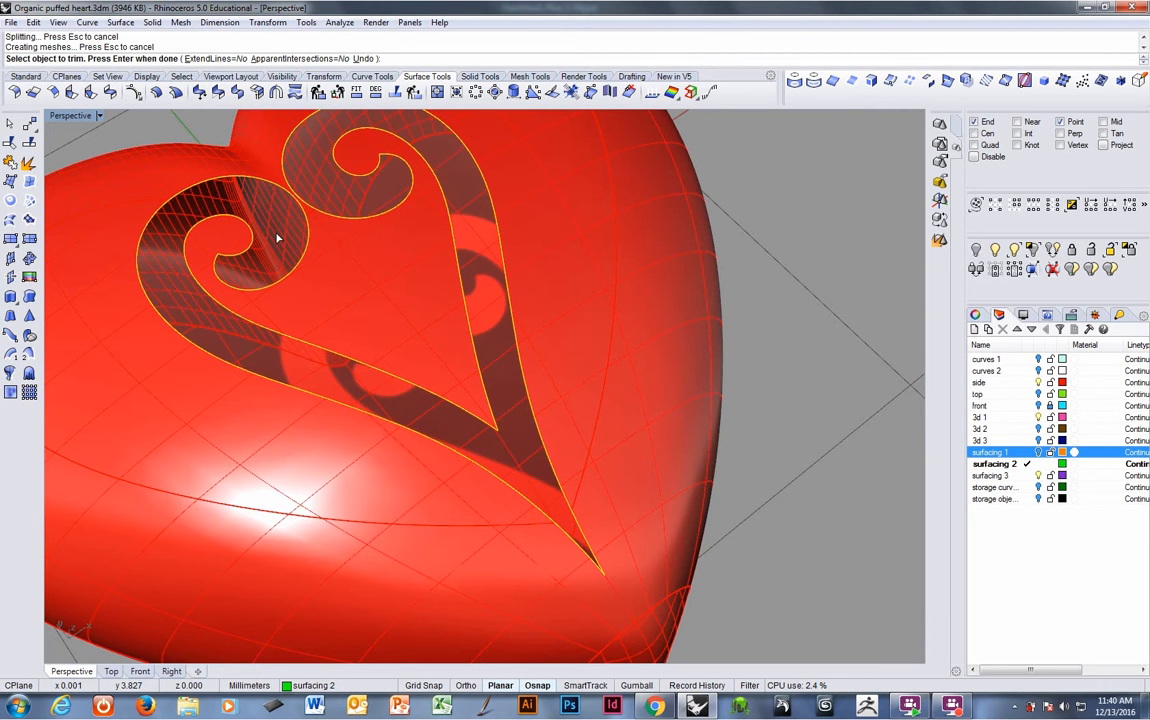
{"action": "right_click_drag", "start_coordinate": [517, 399], "coordinate": [540, 348]}
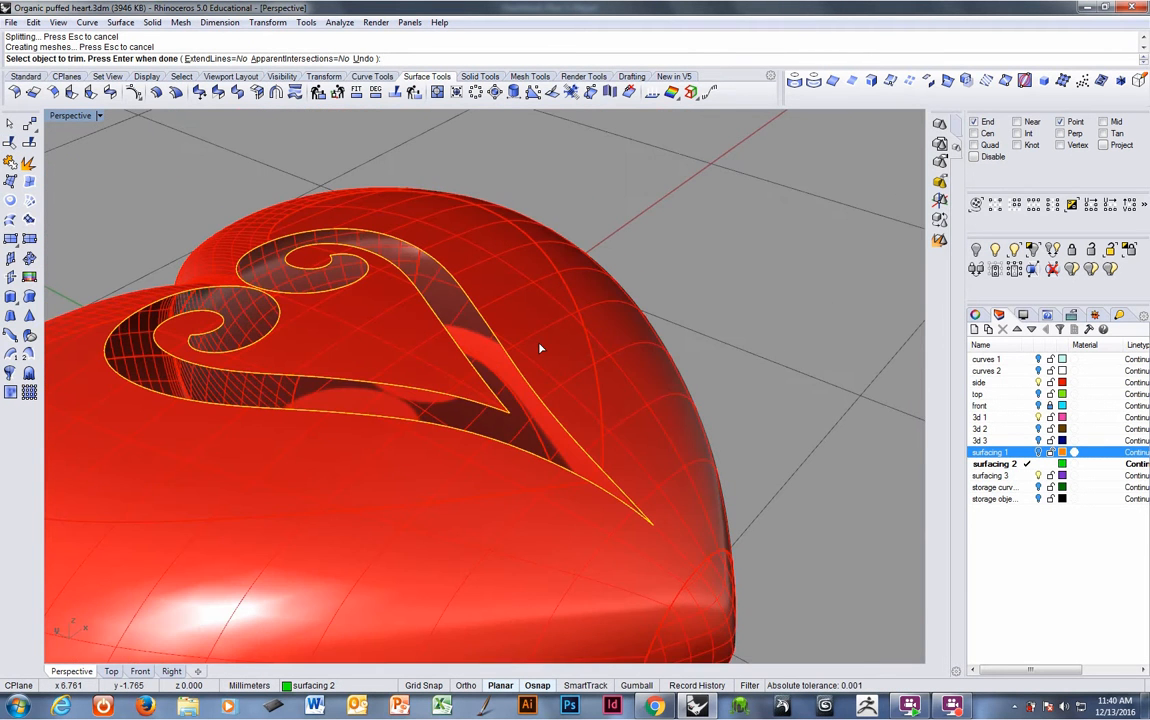
{"action": "key", "text": "Return"}
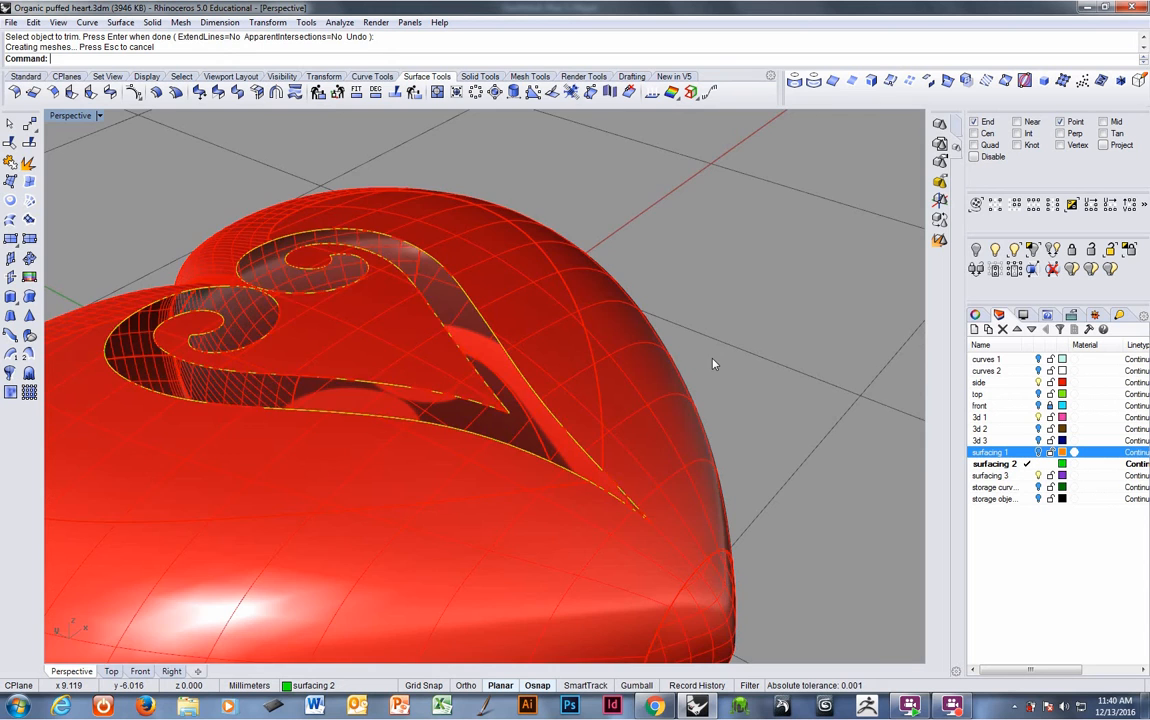
- Show the surfacing 1 layer and join the trimmed heart body with the band polysurface
{"action": "mouse_move", "coordinate": [709, 376]}
{"action": "right_mouse_down"}
{"action": "mouse_move", "coordinate": [673, 470]}
{"action": "mouse_move", "coordinate": [662, 429]}
{"action": "mouse_move", "coordinate": [590, 368]}
{"action": "mouse_move", "coordinate": [717, 369]}
{"action": "right_mouse_up"}
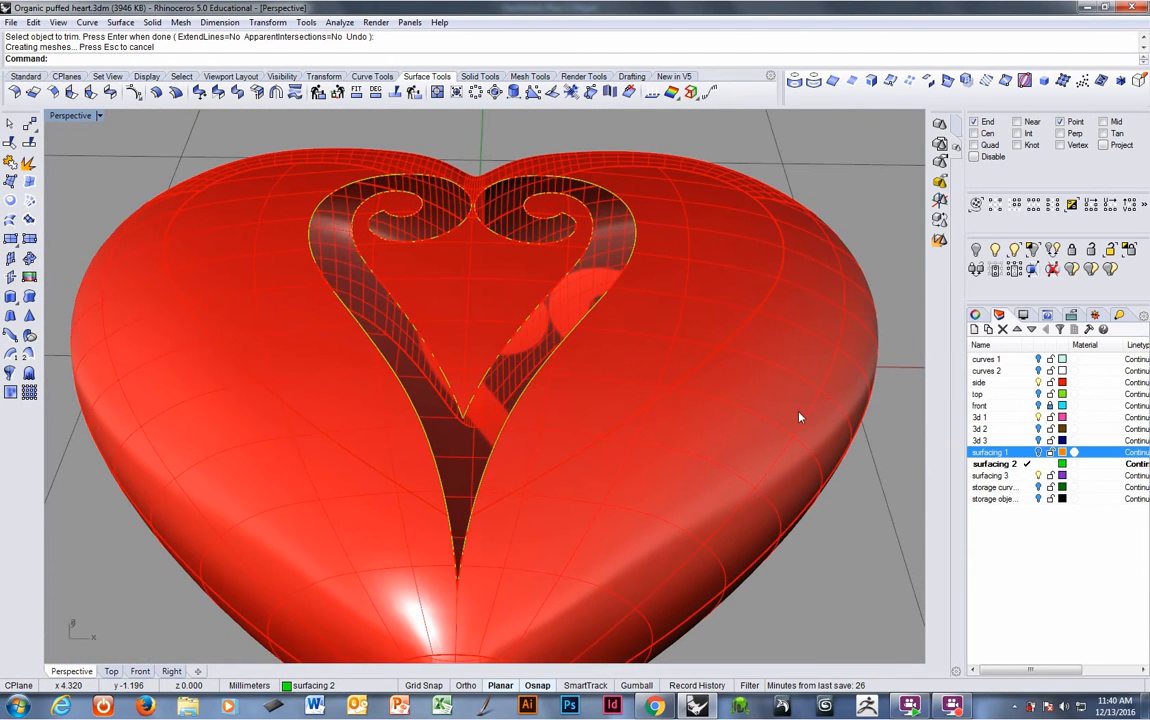
{"action": "left_click", "coordinate": [1039, 453]}
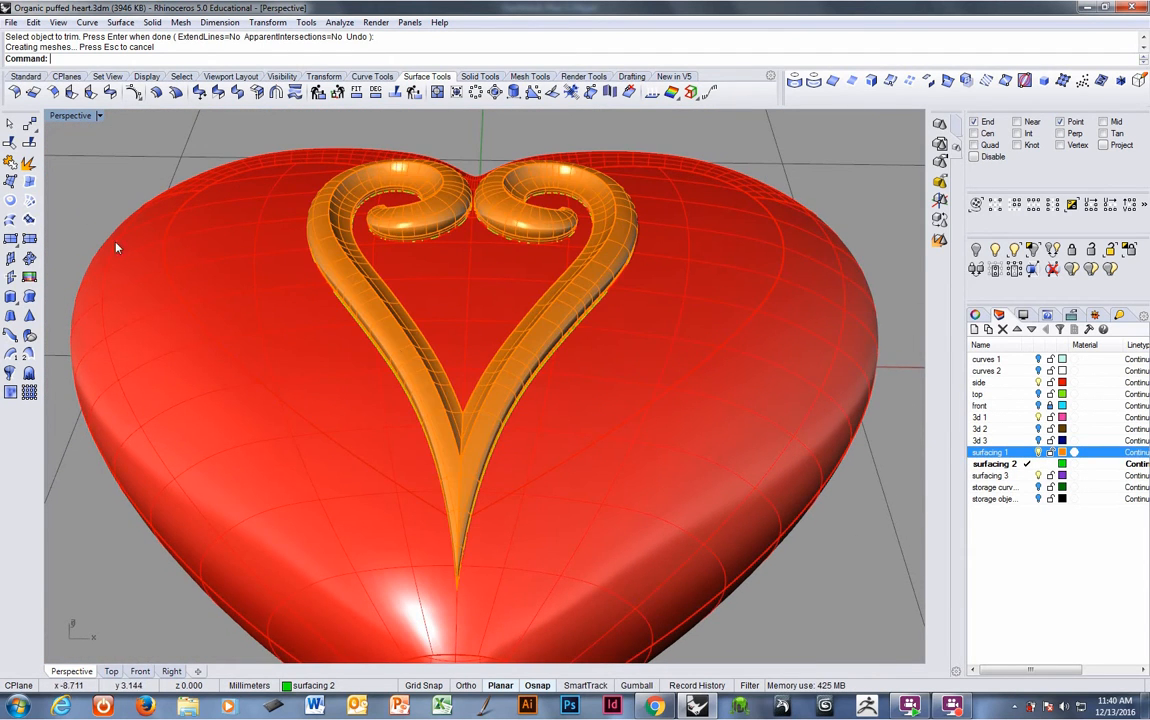
{"action": "left_click", "coordinate": [10, 161]}
{"action": "left_click", "coordinate": [236, 300]}
{"action": "left_click", "coordinate": [362, 312]}
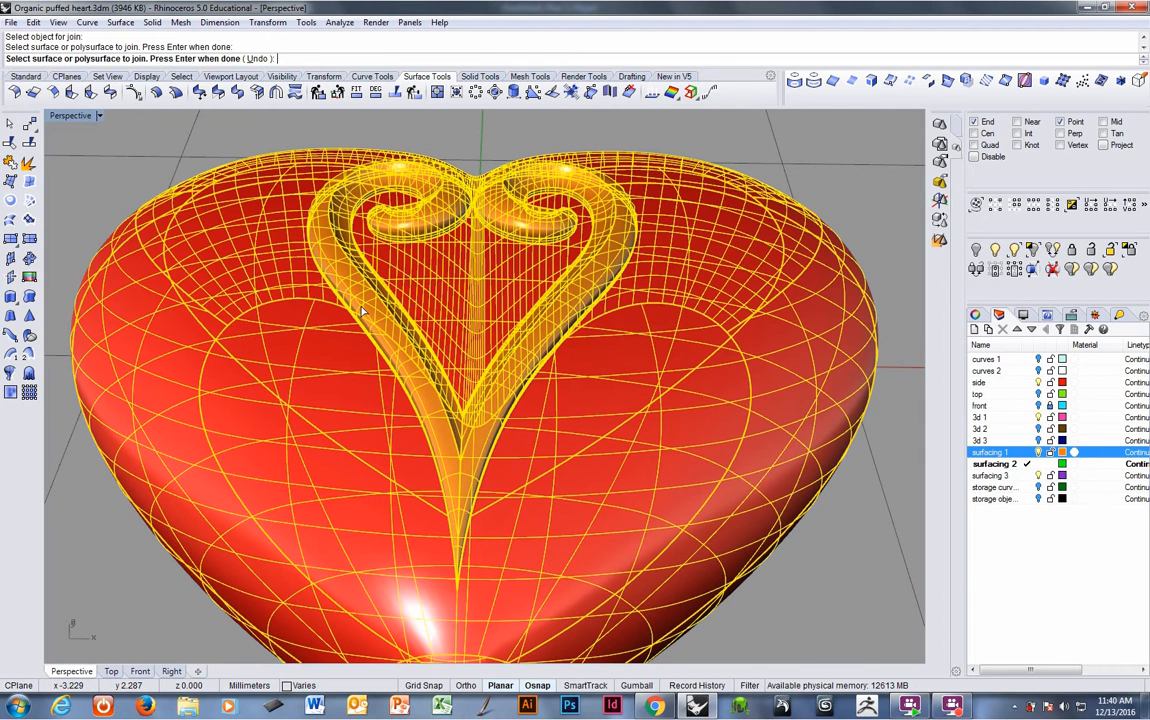
{"action": "key", "text": "Return"}
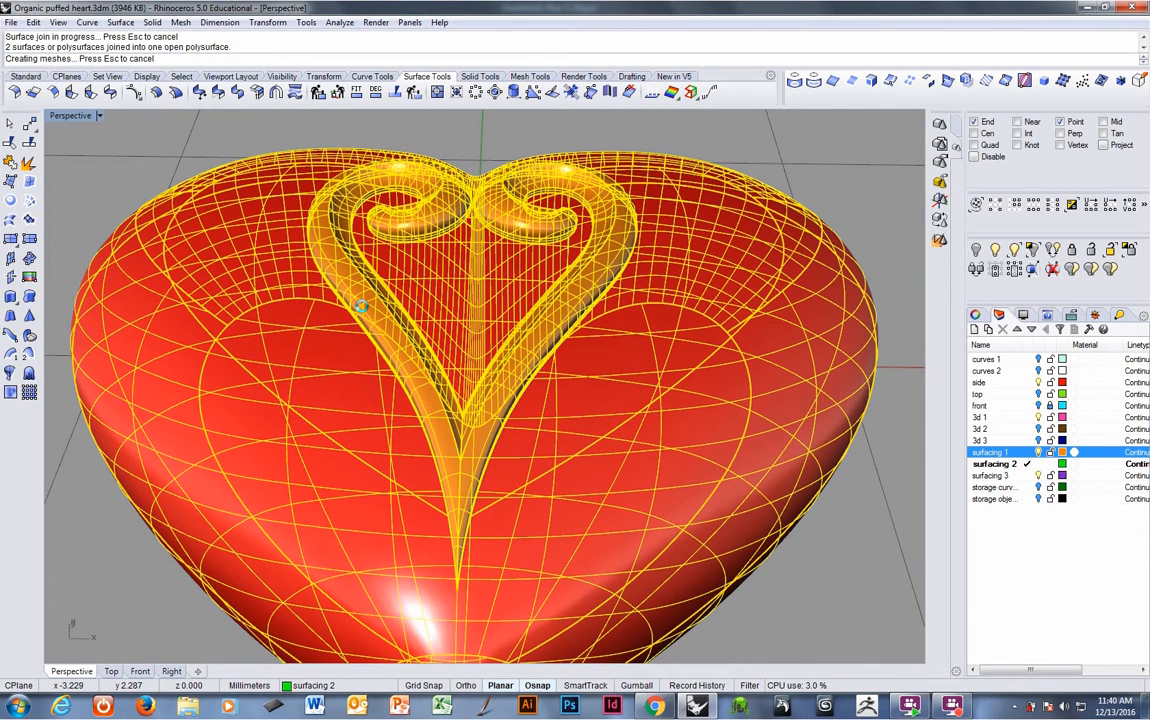
{"action": "right_click_drag", "start_coordinate": [401, 343], "coordinate": [428, 318]}
{"action": "left_click", "coordinate": [394, 399]}
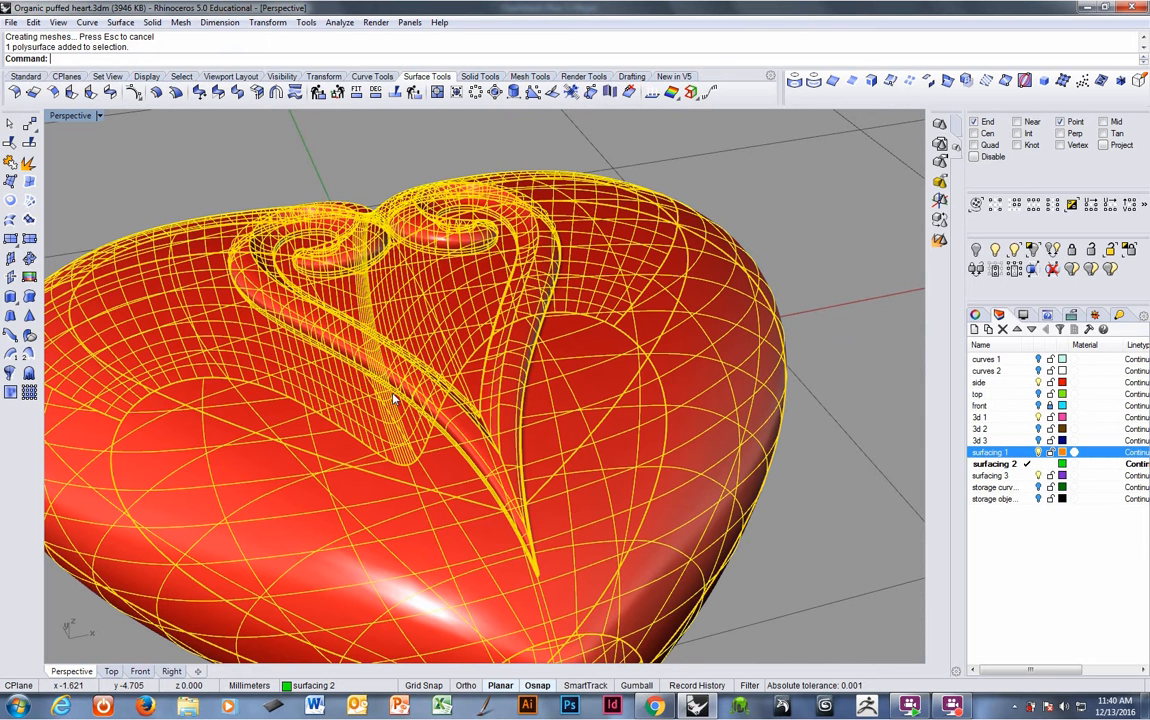
{"action": "key", "text": "Escape"}
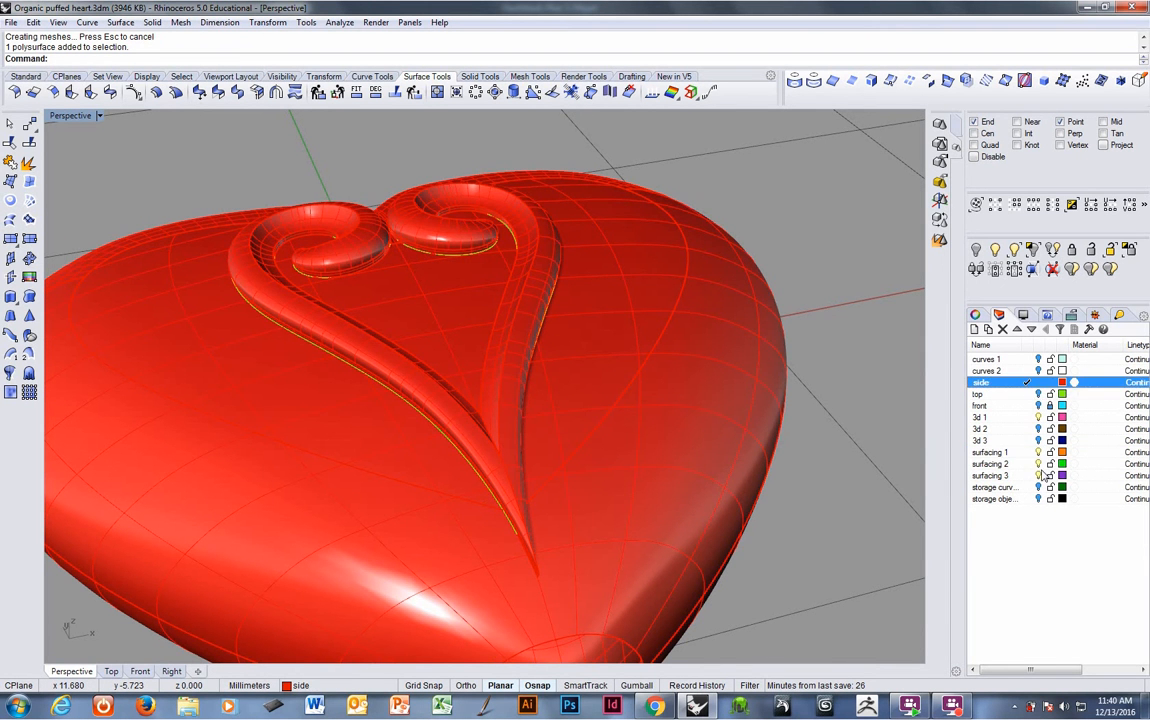
- Select the joined heart polysurface and show its naked edges with Edge Analysis
{"action": "left_click", "coordinate": [665, 412]}
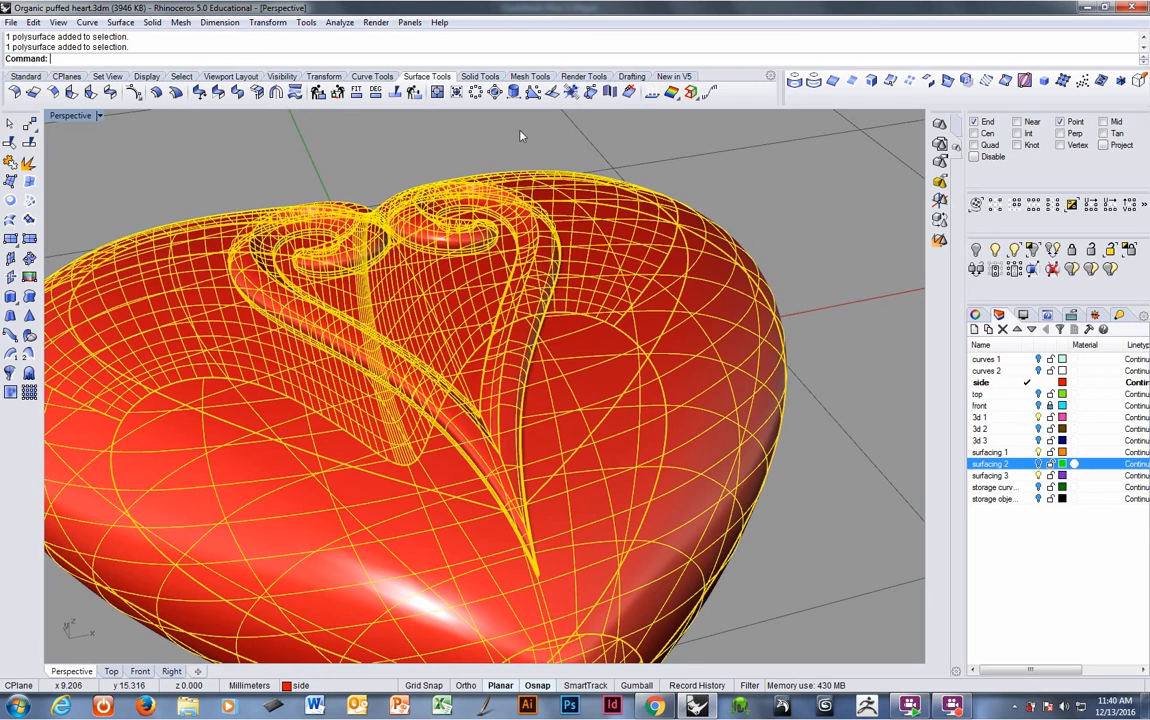
{"action": "right_click_drag", "start_coordinate": [345, 268], "coordinate": [528, 124]}
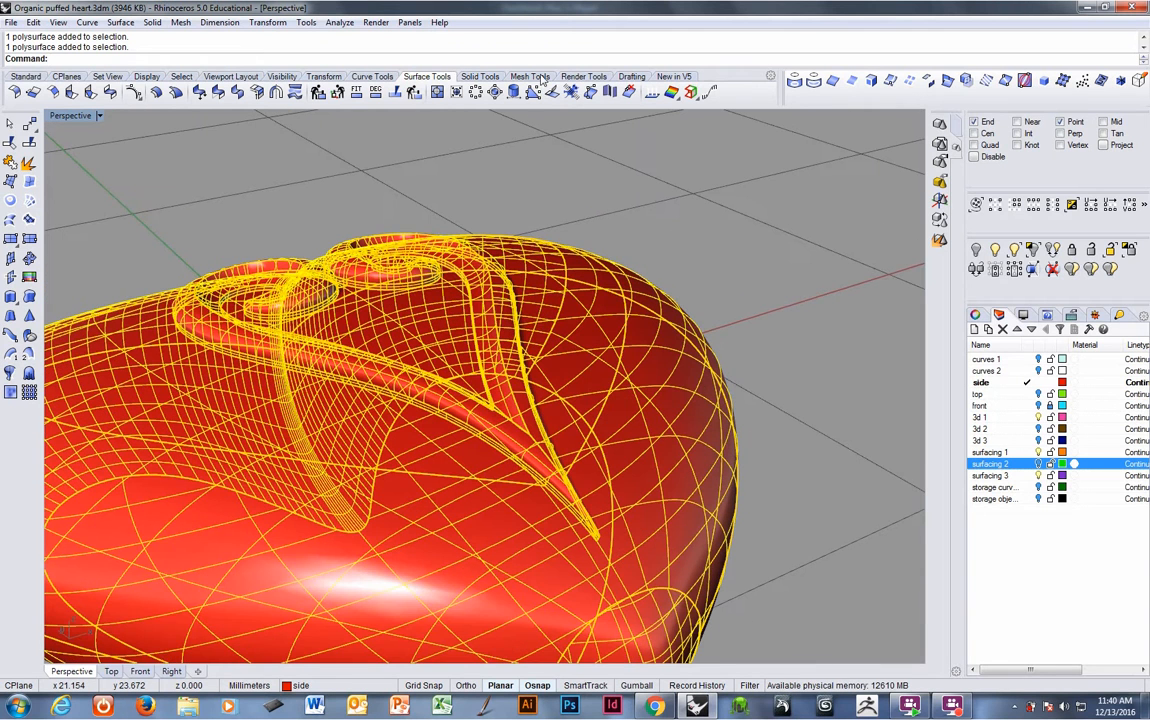
{"action": "left_click", "coordinate": [341, 23]}
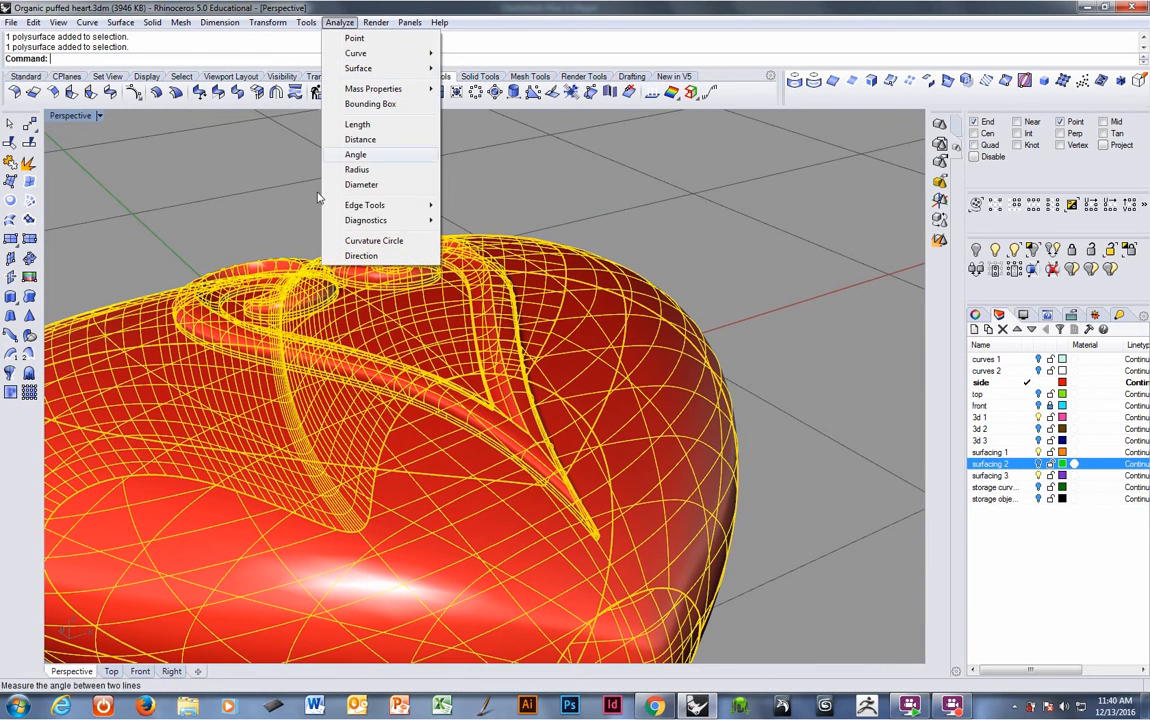
{"action": "mouse_move", "coordinate": [417, 208]}
{"action": "left_click", "coordinate": [499, 206]}
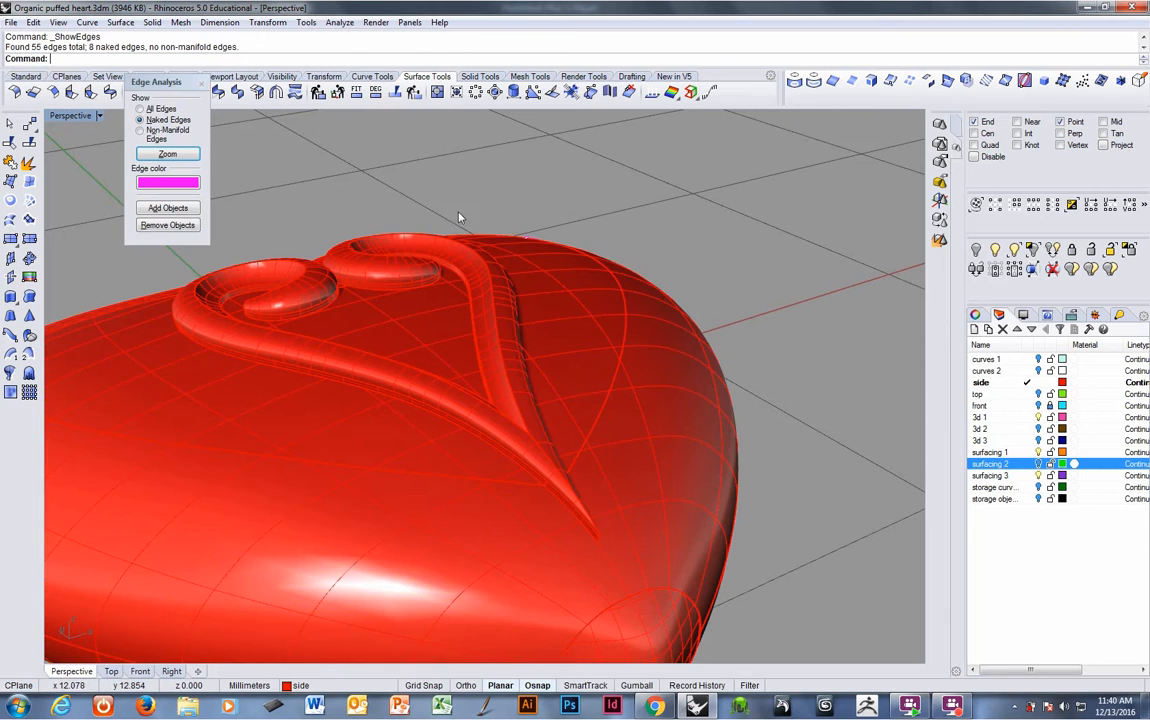
- Inspect the highlighted naked edges around the heart's sides in wireframe display
{"action": "right_click_drag", "start_coordinate": [470, 330], "coordinate": [338, 377]}
{"action": "scroll", "coordinate": [742, 360], "scroll_direction": "down", "scroll_amount": 4}
{"action": "right_click_drag", "start_coordinate": [742, 382], "coordinate": [585, 383]}
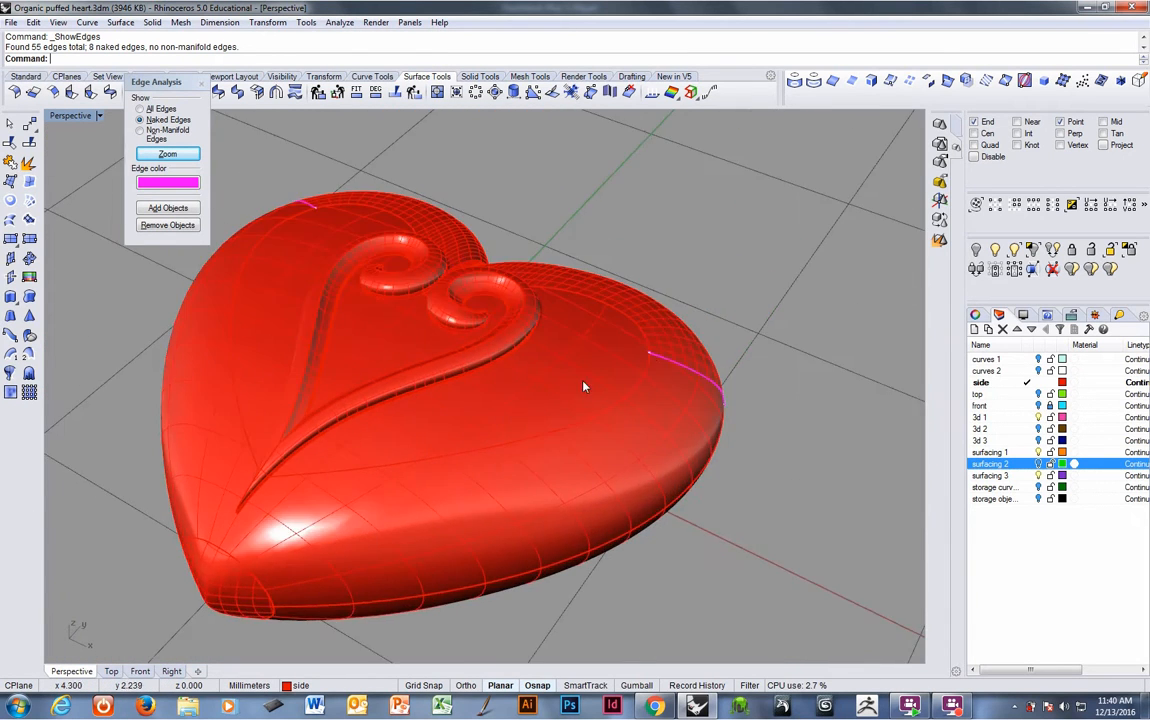
{"action": "right_click_drag", "start_coordinate": [655, 366], "coordinate": [568, 363]}
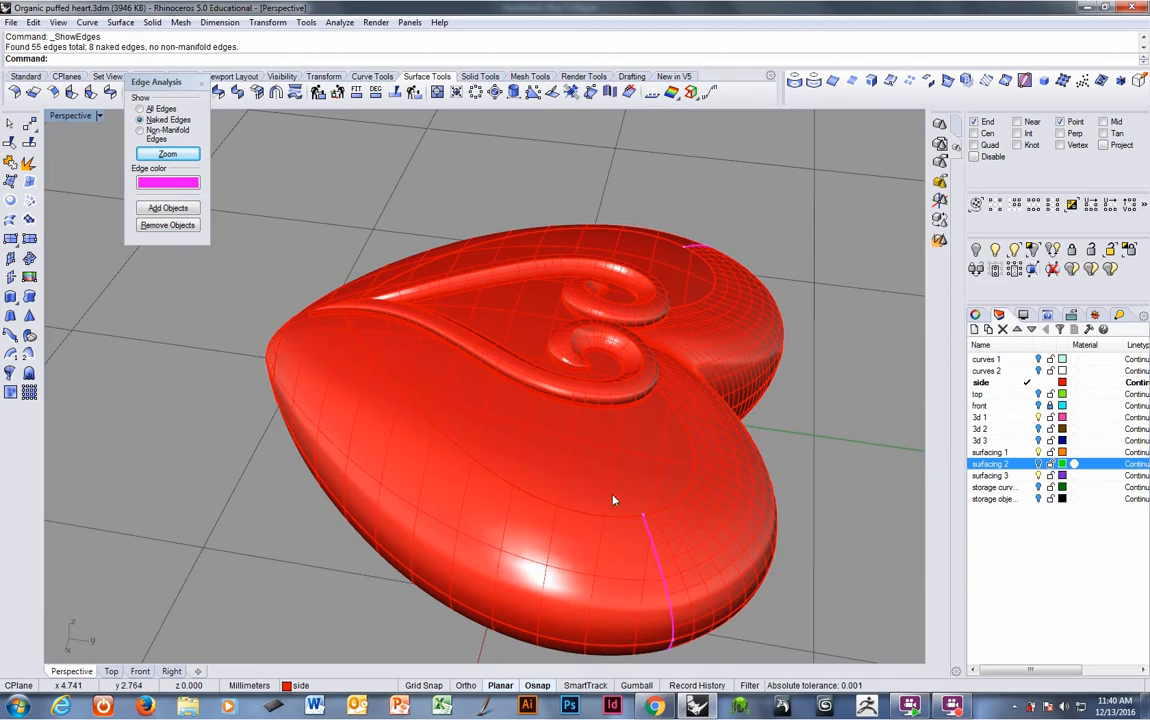
{"action": "mouse_move", "coordinate": [613, 500]}
{"action": "right_mouse_down", "text": "shift"}
{"action": "mouse_move", "coordinate": [543, 417]}
{"action": "mouse_move", "coordinate": [642, 468]}
{"action": "mouse_move", "coordinate": [616, 504]}
{"action": "mouse_move", "coordinate": [629, 519]}
{"action": "mouse_move", "coordinate": [538, 430]}
{"action": "right_mouse_up", "text": "shift"}
{"action": "key", "text": "ctrl+alt+w"}
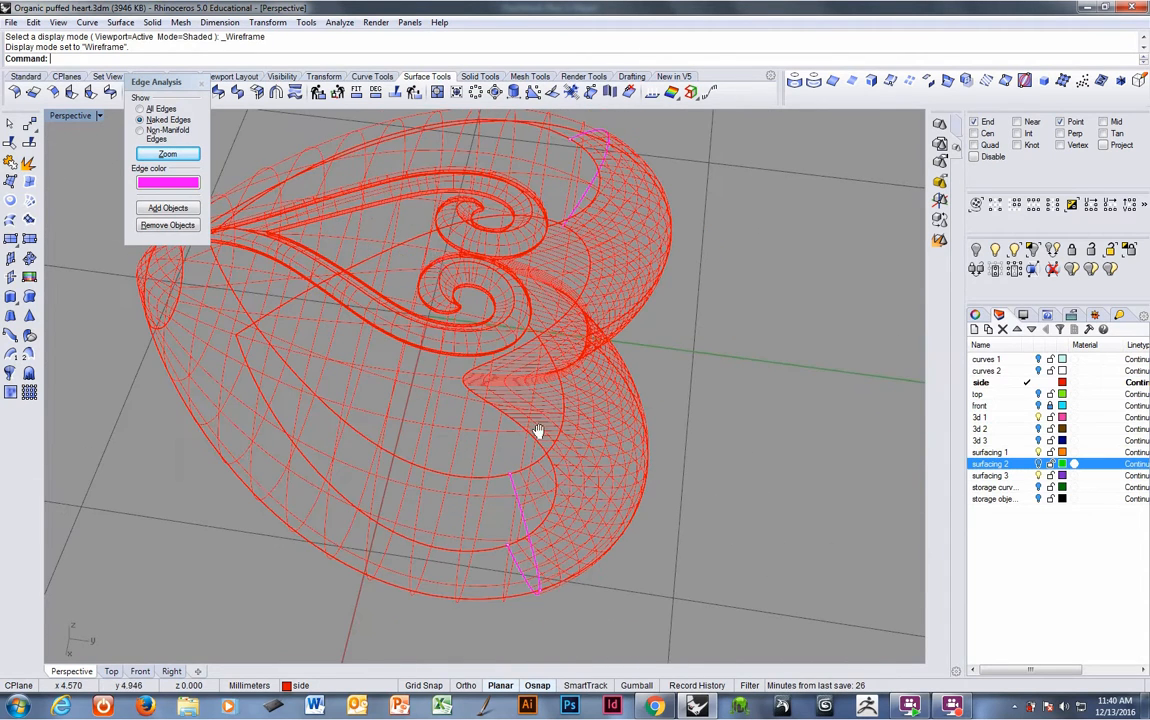
- Join the two naked edges along the lower side seam of the heart with Join 2 Naked Edges
{"action": "left_click", "coordinate": [339, 22]}
{"action": "mouse_move", "coordinate": [380, 205]}
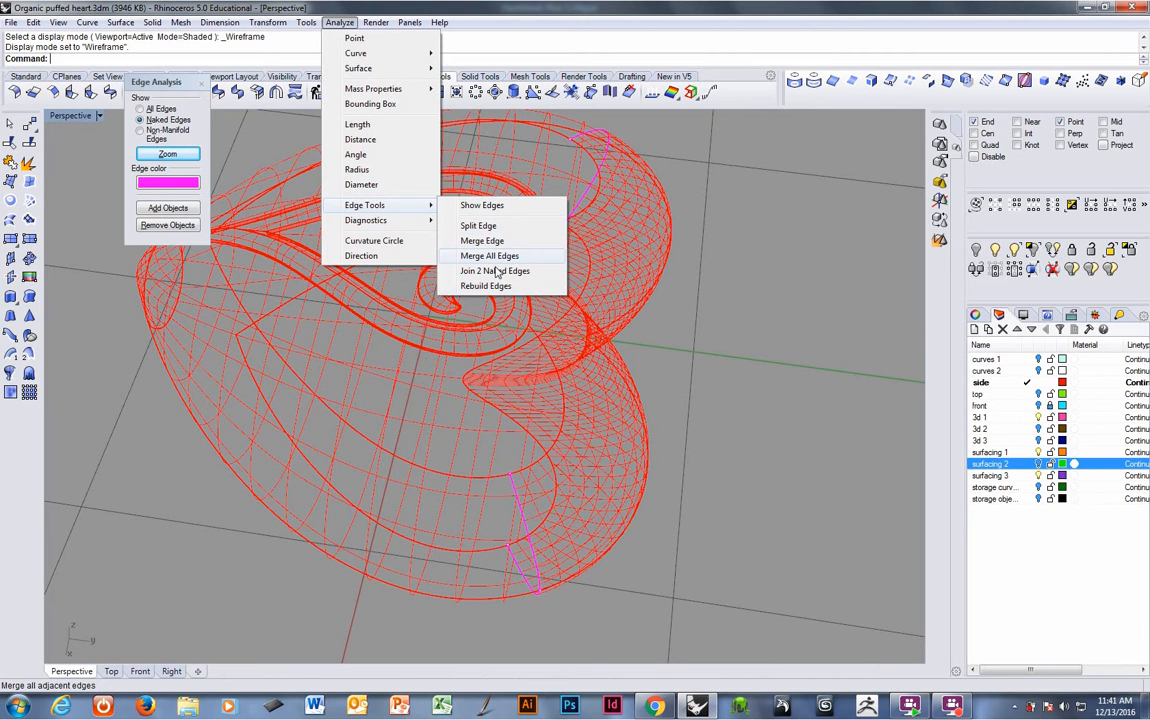
{"action": "left_click", "coordinate": [495, 271]}
{"action": "left_click", "coordinate": [521, 492]}
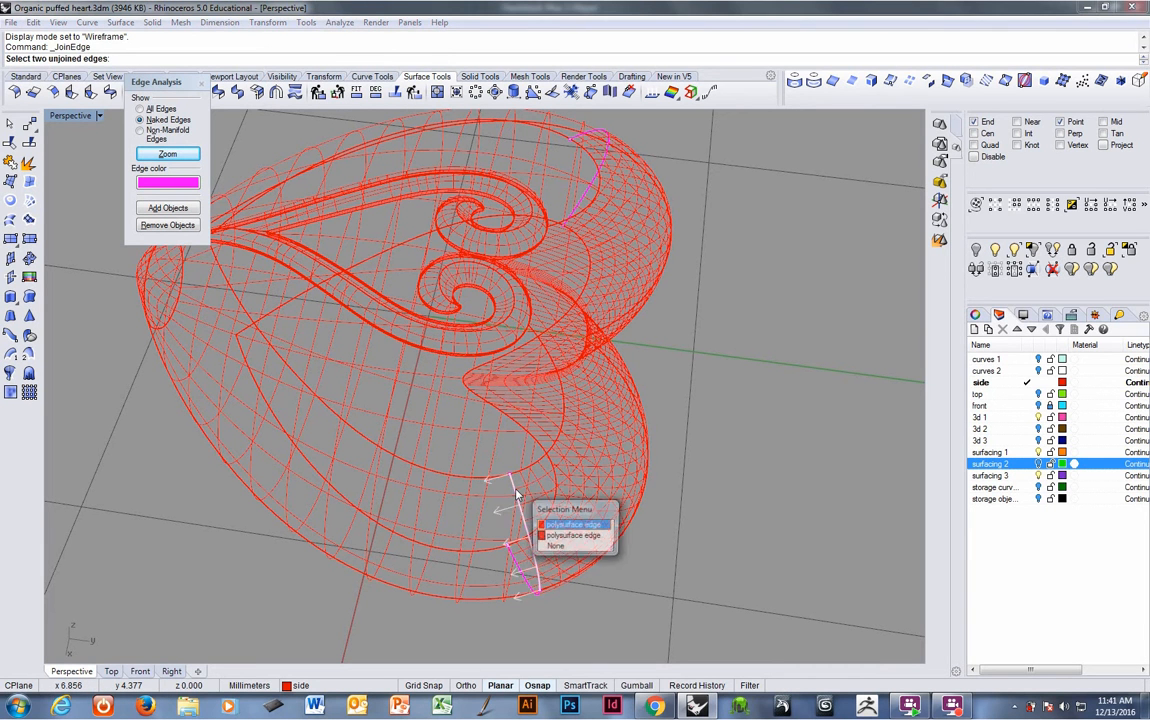
{"action": "left_click", "coordinate": [535, 522]}
{"action": "left_click", "coordinate": [625, 384]}
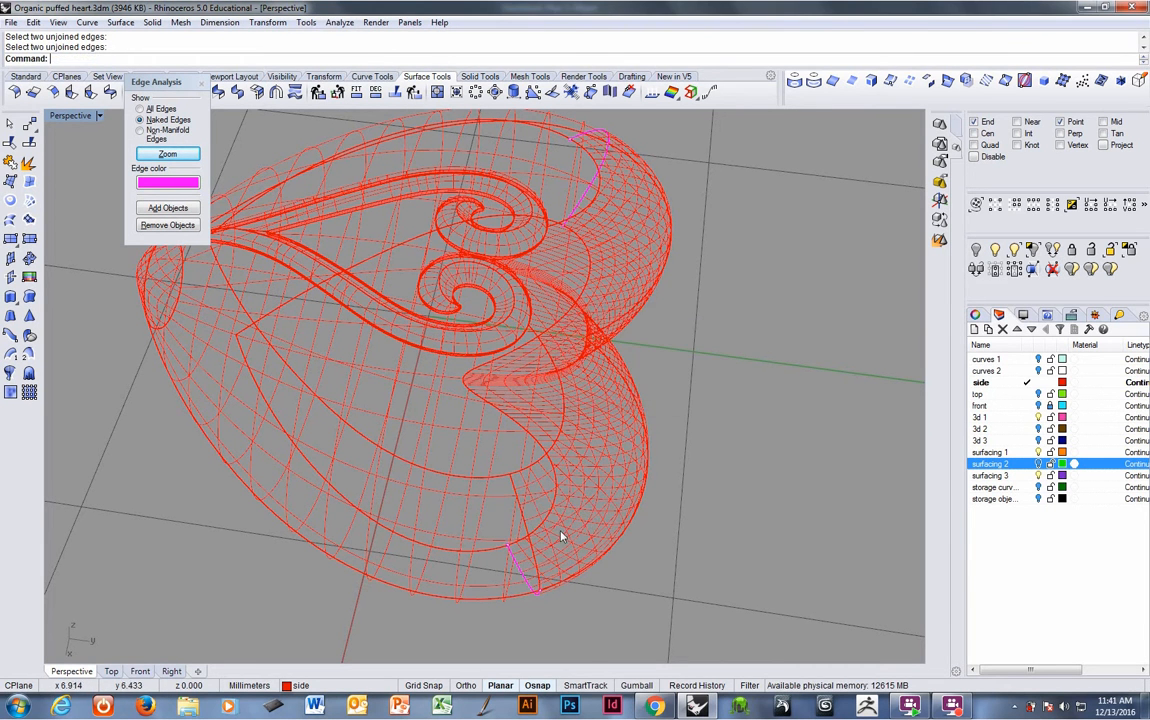
{"action": "left_click", "coordinate": [527, 577]}
{"action": "key", "text": "Return"}
{"action": "key", "text": "Return"}
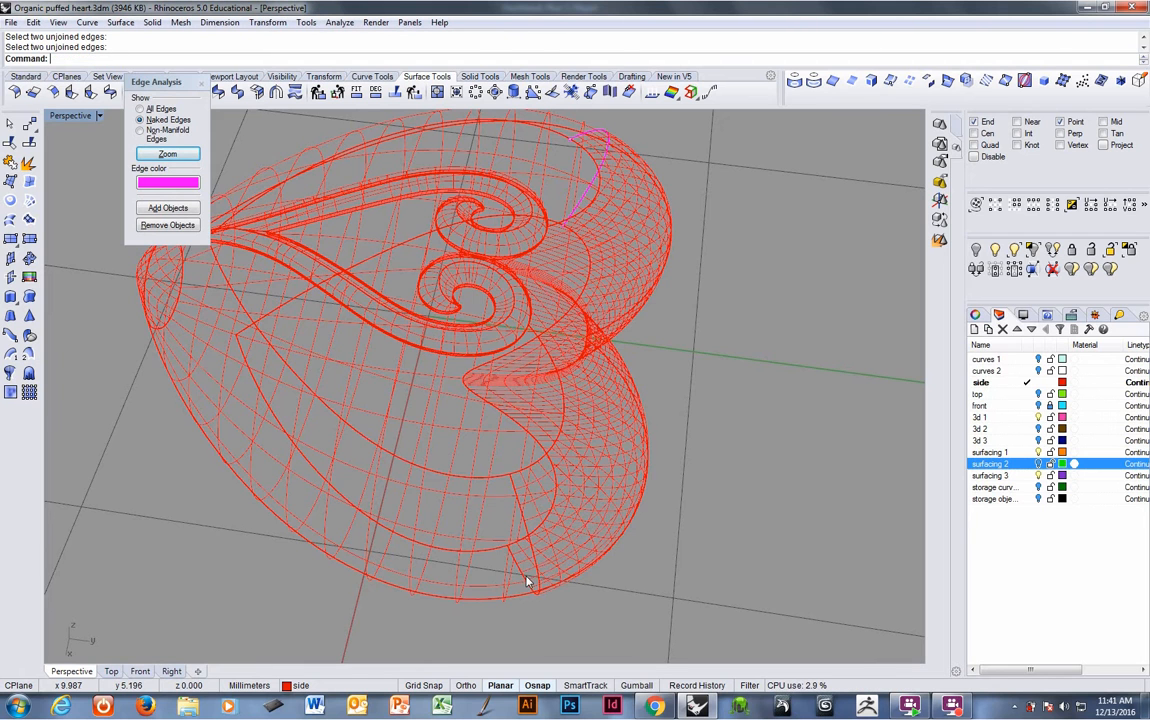
- Join the remaining naked edges along the upper side seam of the heart
{"action": "right_click_drag", "start_coordinate": [566, 335], "coordinate": [678, 285]}
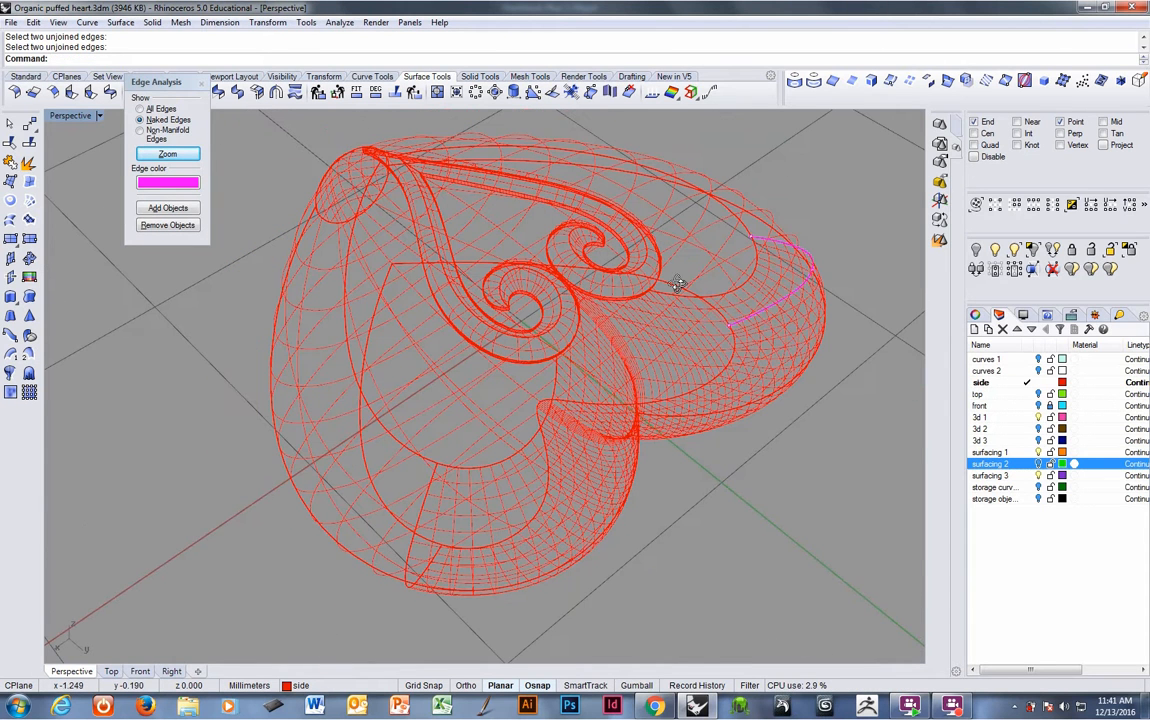
{"action": "left_click", "coordinate": [754, 318]}
{"action": "key", "text": "Return"}
{"action": "key", "text": "Return"}
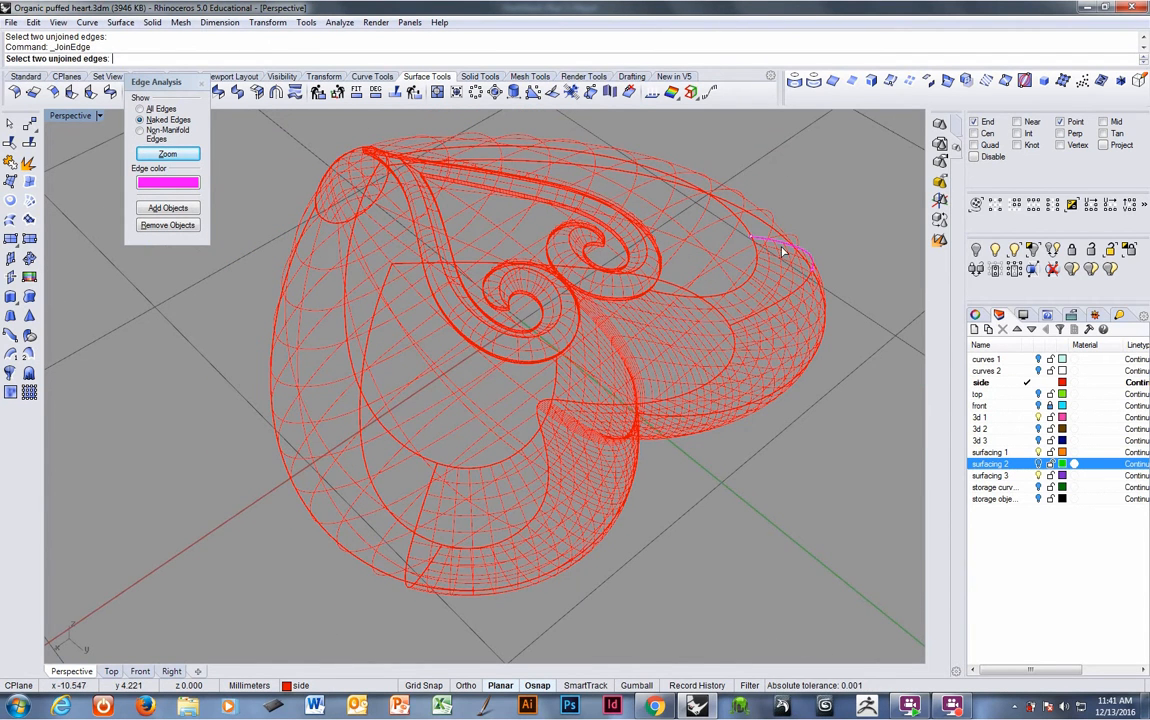
{"action": "left_click", "coordinate": [783, 252]}
{"action": "key", "text": "Return"}
{"action": "key", "text": "Return"}
- Close the edge analysis, review the heart's object properties and return to shaded display
{"action": "right_click_drag", "start_coordinate": [783, 250], "coordinate": [248, 117]}
{"action": "left_click", "coordinate": [198, 86]}
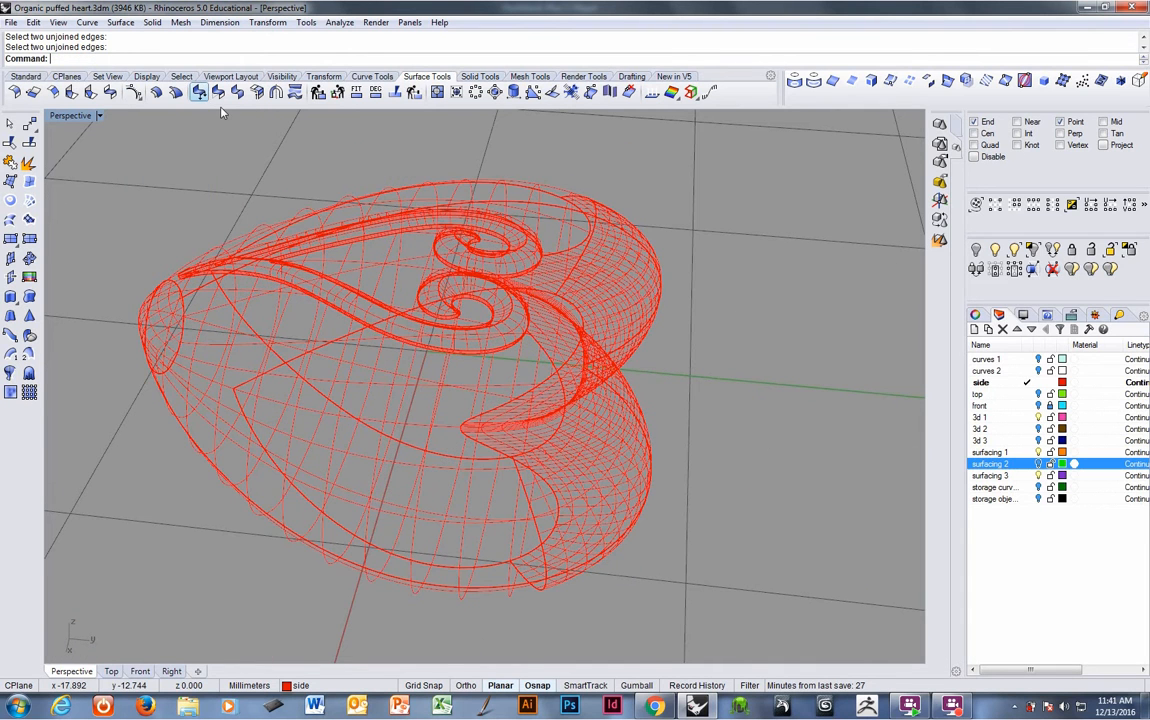
{"action": "left_click", "coordinate": [370, 194]}
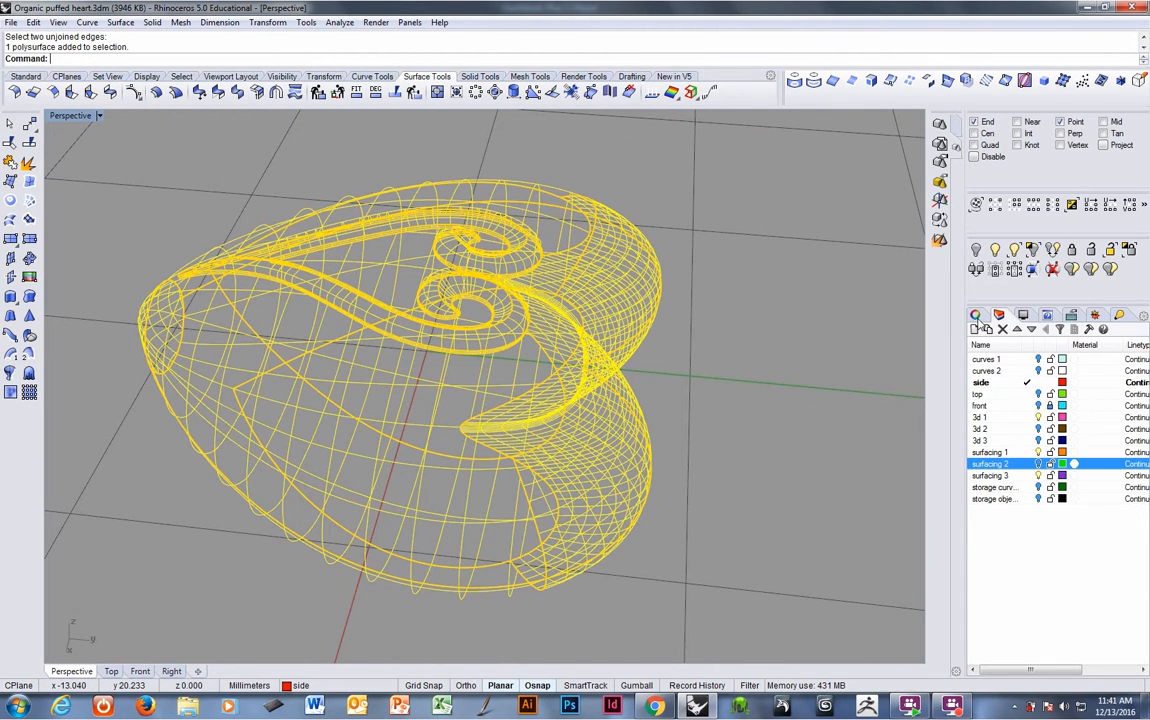
{"action": "left_click", "coordinate": [976, 315]}
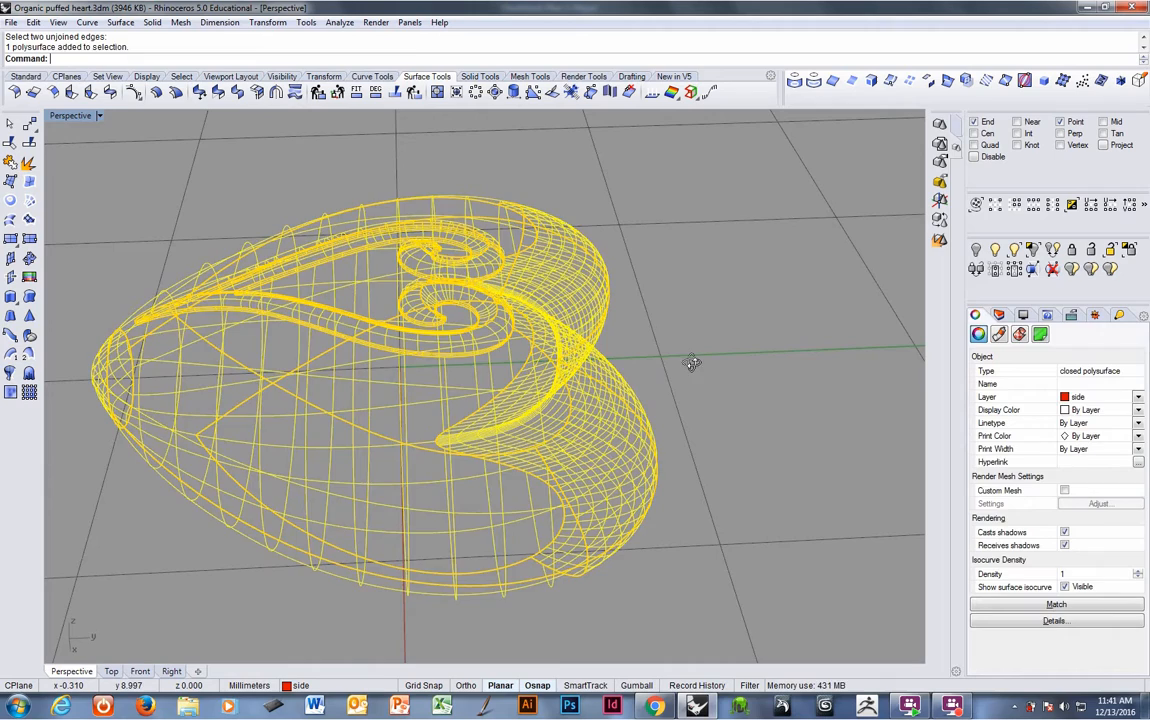
{"action": "key", "text": "ctrl+alt+s"}
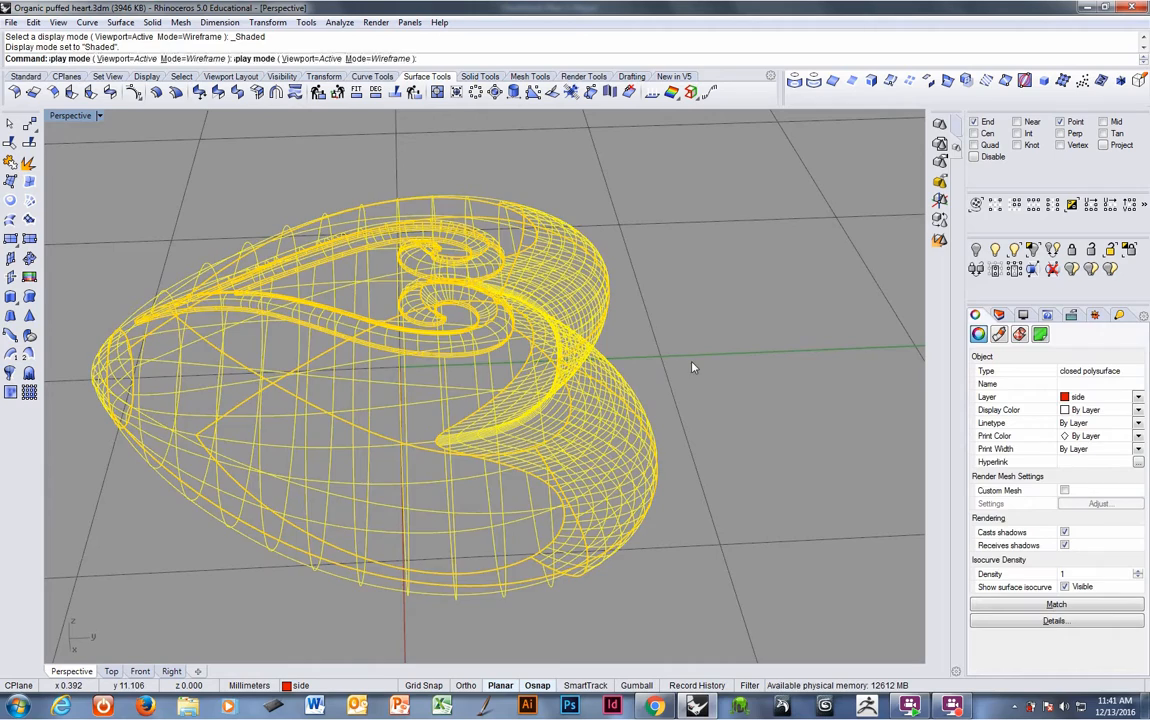
{"action": "left_click", "coordinate": [688, 370]}
- Extract the heart's rounded end-cap surface and join it back with the heart into one closed polysurface
{"action": "mouse_move", "coordinate": [433, 372]}
{"action": "right_mouse_down"}
{"action": "mouse_move", "coordinate": [470, 413]}
{"action": "mouse_move", "coordinate": [490, 486]}
{"action": "mouse_move", "coordinate": [459, 426]}
{"action": "mouse_move", "coordinate": [434, 323]}
{"action": "mouse_move", "coordinate": [439, 291]}
{"action": "mouse_move", "coordinate": [470, 318]}
{"action": "mouse_move", "coordinate": [527, 299]}
{"action": "mouse_move", "coordinate": [381, 466]}
{"action": "mouse_move", "coordinate": [424, 382]}
{"action": "mouse_move", "coordinate": [352, 431]}
{"action": "mouse_move", "coordinate": [509, 422]}
{"action": "mouse_move", "coordinate": [562, 390]}
{"action": "mouse_move", "coordinate": [520, 382]}
{"action": "mouse_move", "coordinate": [560, 426]}
{"action": "right_mouse_up"}
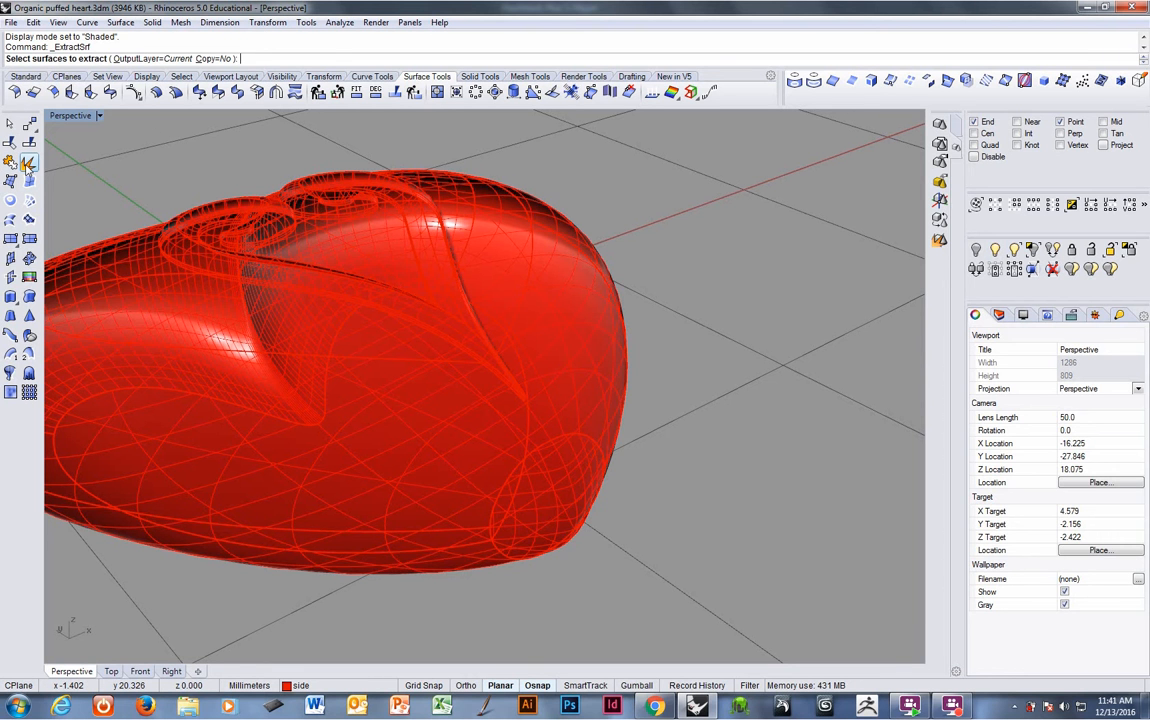
{"action": "left_click", "coordinate": [574, 467]}
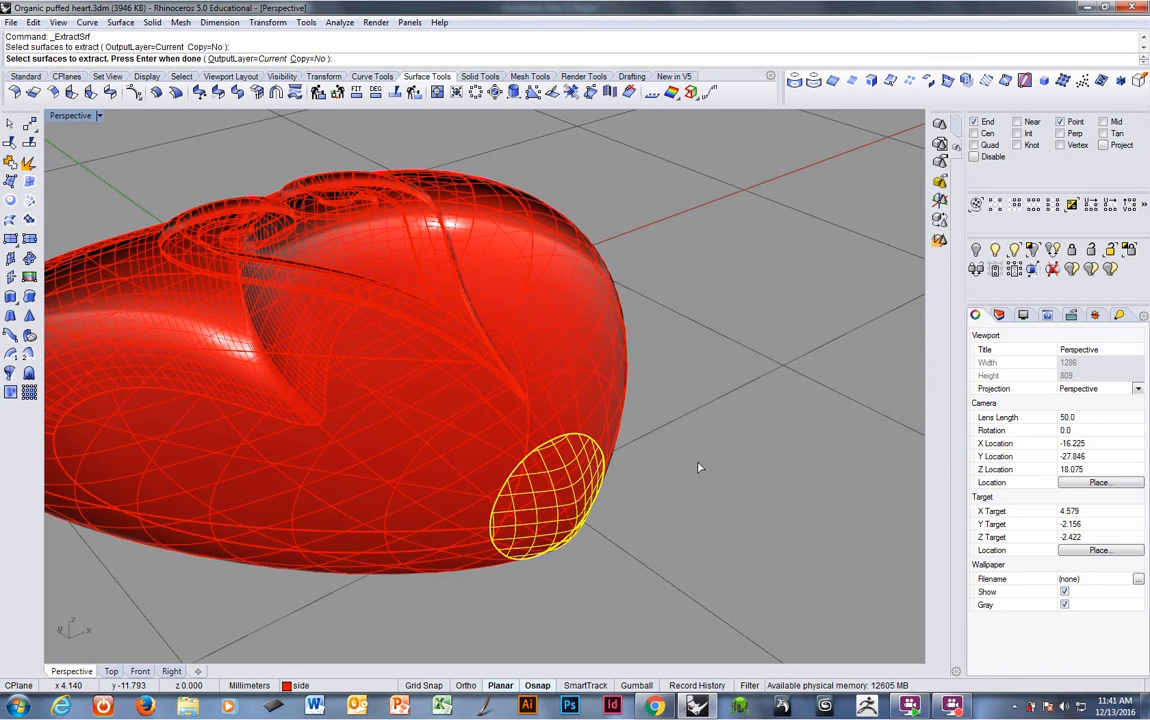
{"action": "key", "text": "Return"}
{"action": "key", "text": "Escape"}
{"action": "left_click", "coordinate": [470, 363]}
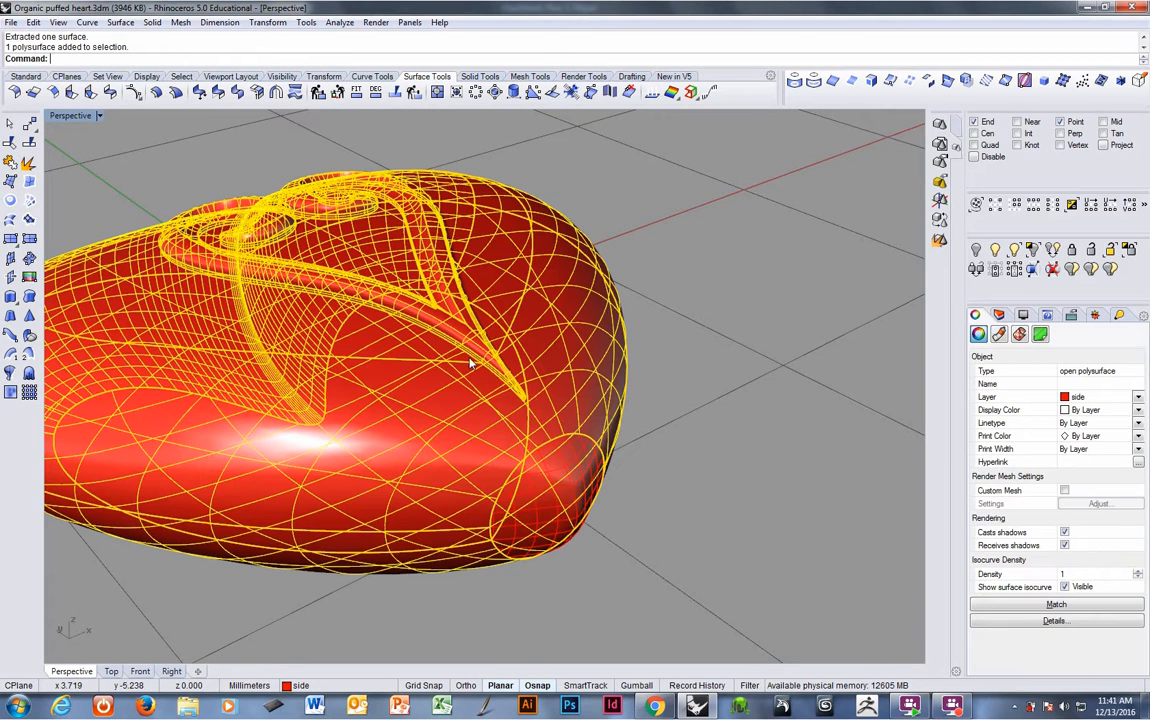
{"action": "left_click", "coordinate": [568, 460]}
{"action": "key", "text": "Return"}
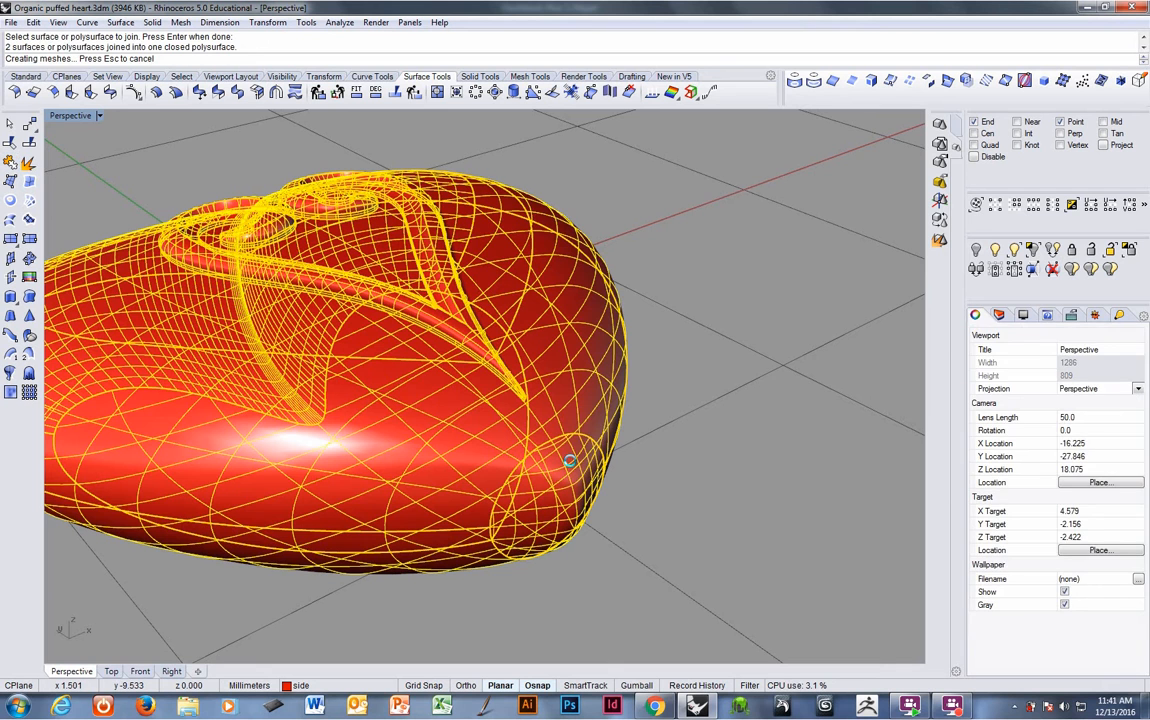
{"action": "key", "text": "Escape"}
- Preview the heart with an environment map (EMap) display
{"action": "right_click_drag", "start_coordinate": [634, 380], "coordinate": [594, 410]}
{"action": "right_click_drag", "start_coordinate": [487, 358], "coordinate": [543, 410], "text": "ctrl"}
{"action": "left_click", "coordinate": [542, 409]}
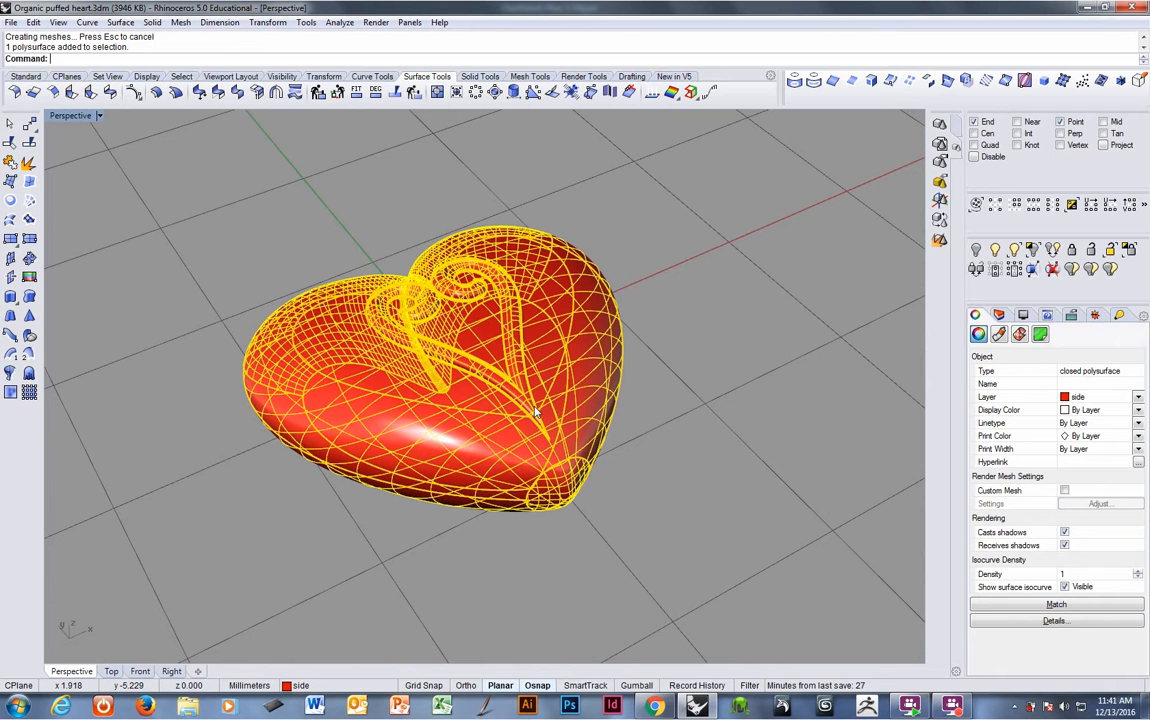
{"action": "key", "text": "Return"}
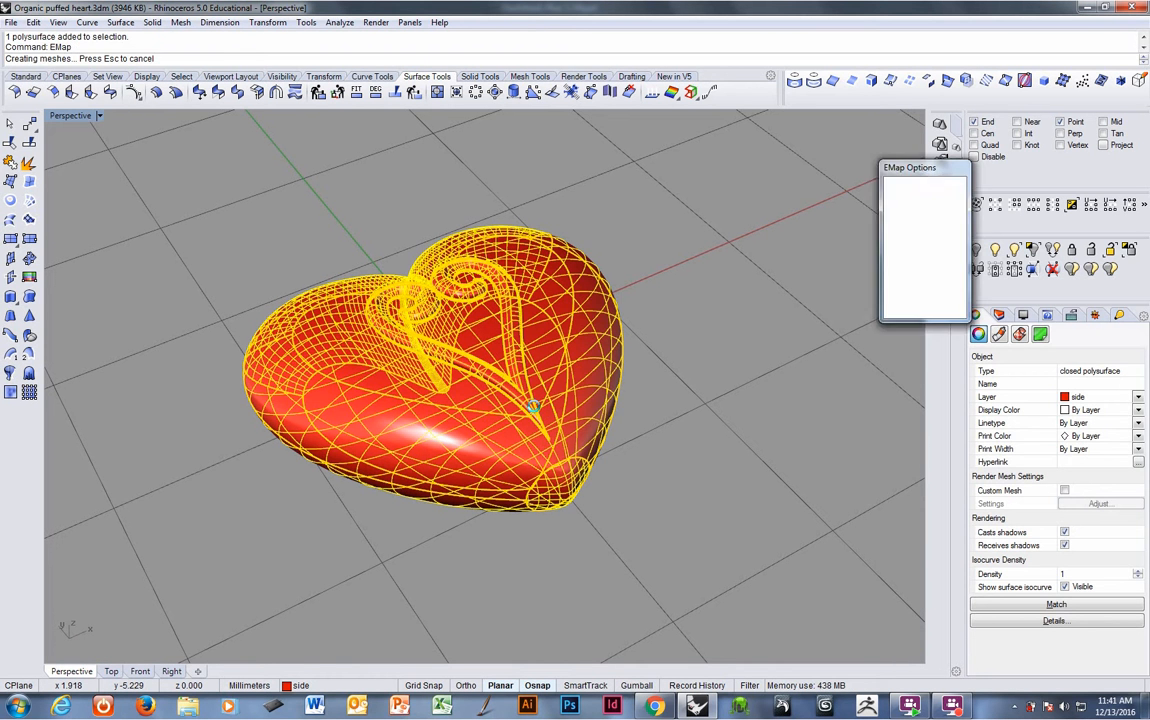
{"action": "left_click", "coordinate": [683, 399]}
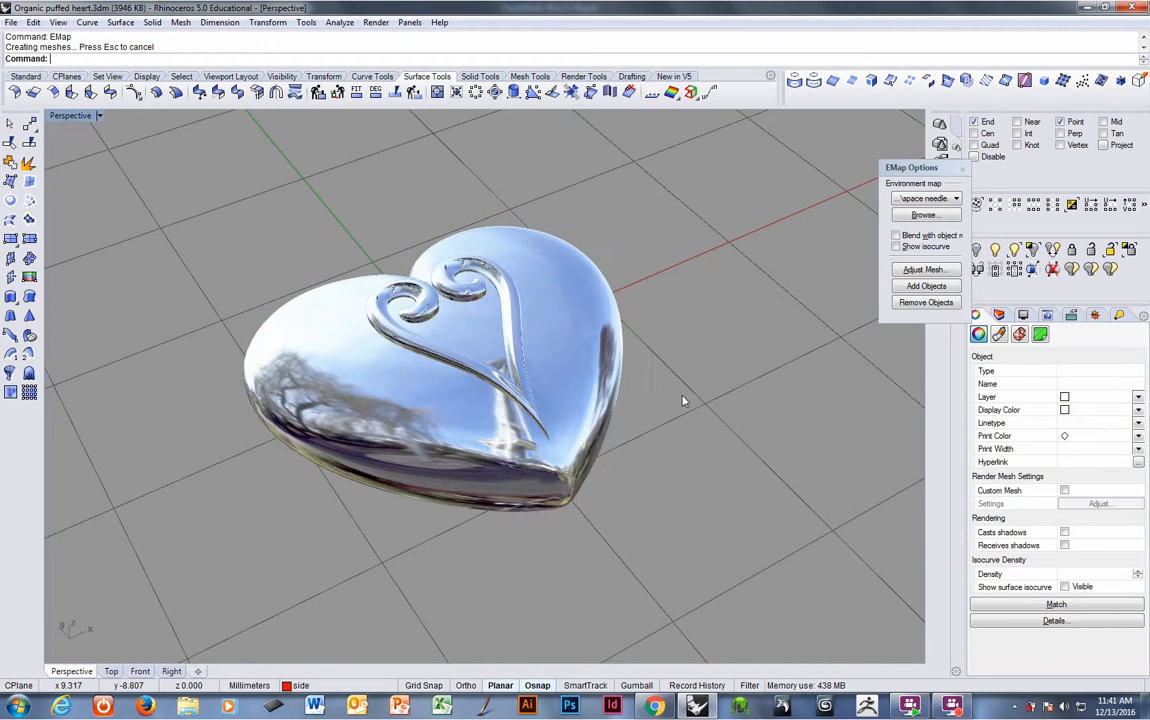
- Turn on the front layer to show the reference picture beneath the heart
{"action": "right_click_drag", "start_coordinate": [576, 308], "coordinate": [730, 394]}
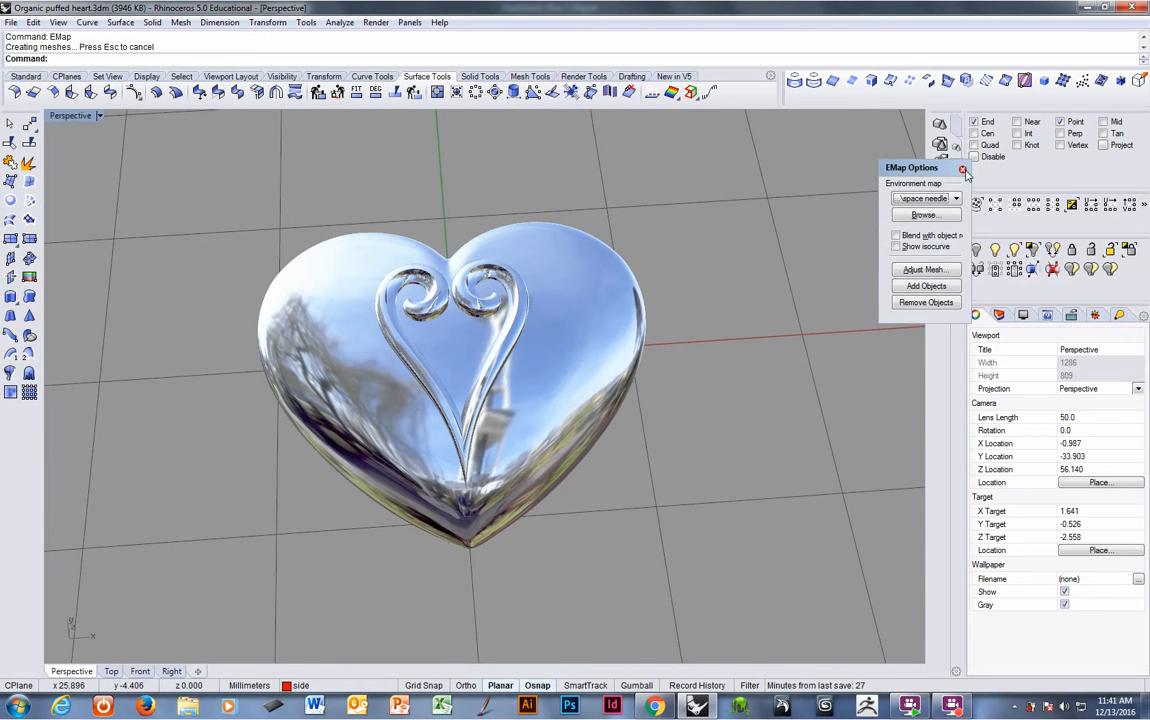
{"action": "left_click", "coordinate": [998, 316]}
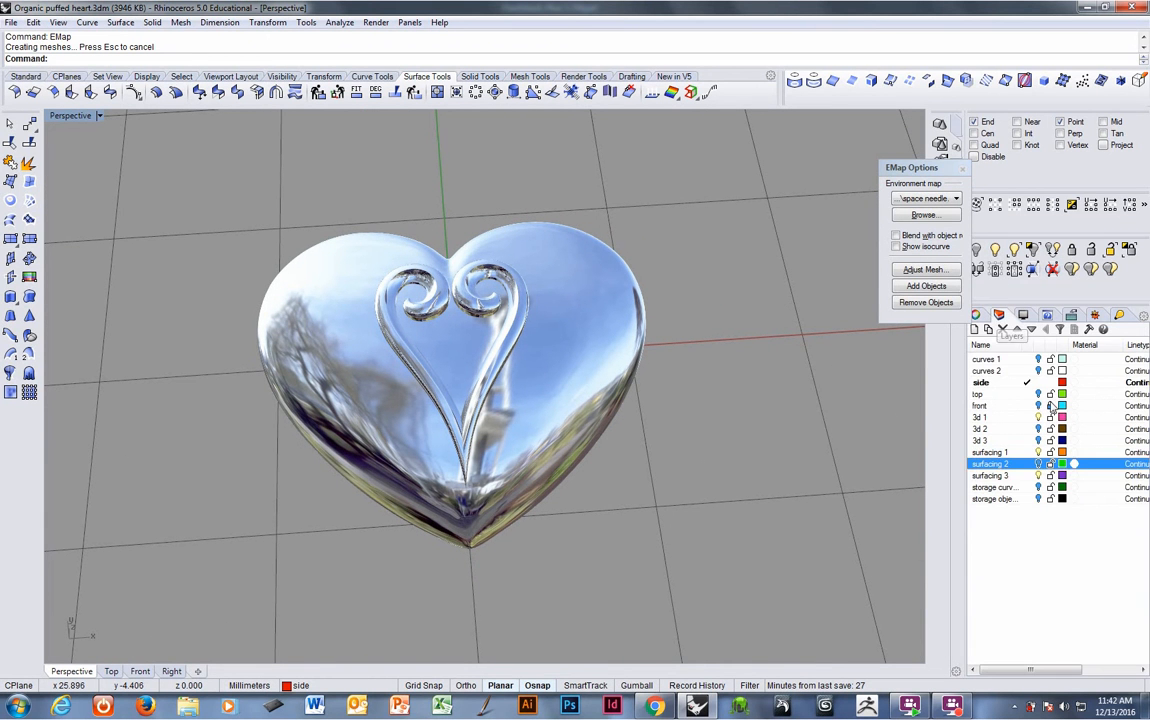
{"action": "left_click", "coordinate": [1038, 406]}
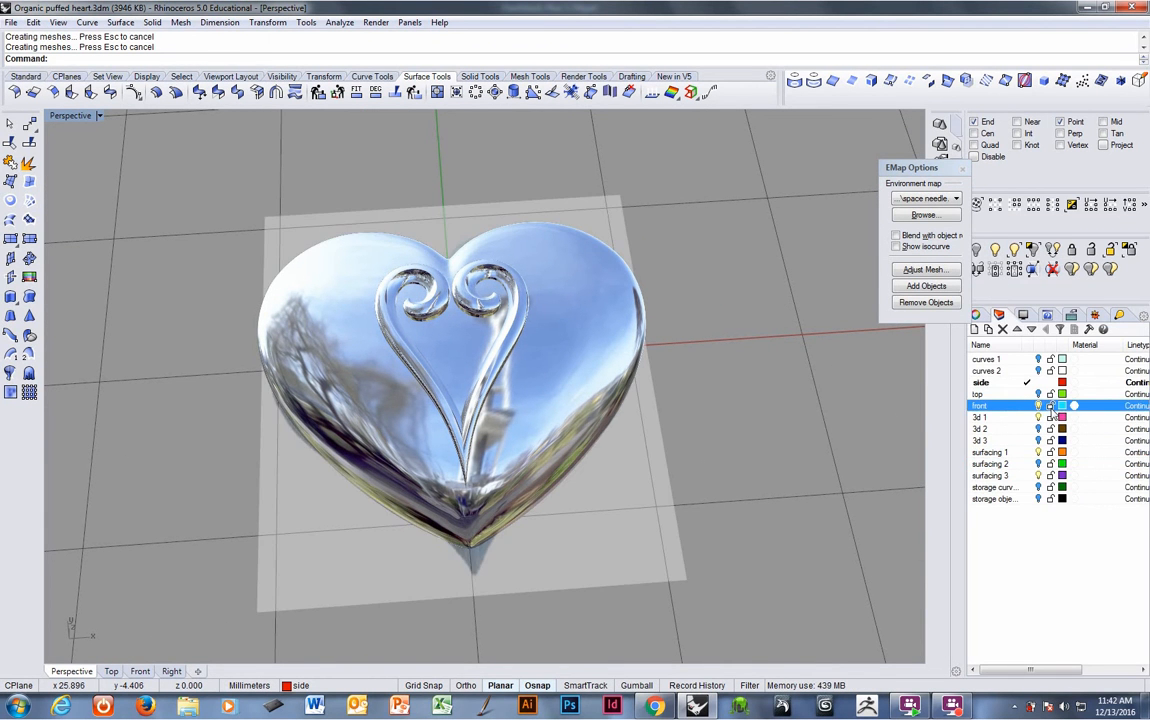
{"action": "scroll", "coordinate": [667, 437], "scroll_direction": "down", "scroll_amount": 4}
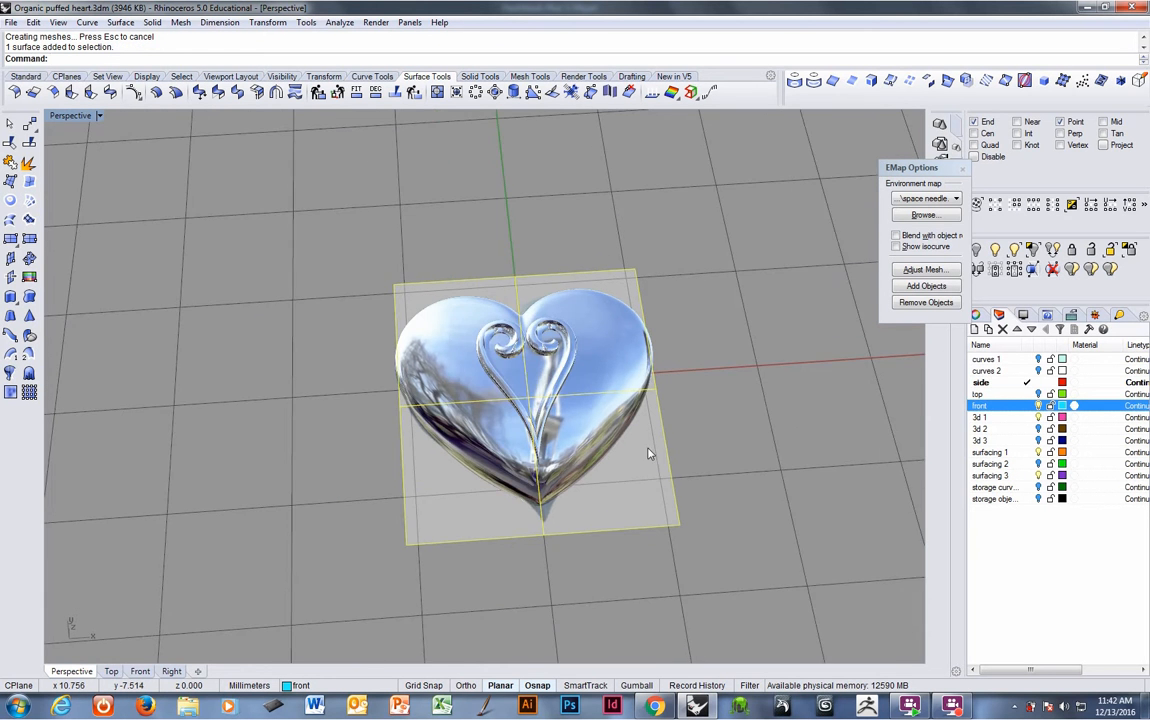
- Move the reference picture plane 20 mm sideways, beside the heart
{"action": "right_click_drag", "start_coordinate": [648, 451], "coordinate": [532, 387], "text": "shift"}
{"action": "type", "text": "m"}
{"action": "key", "text": "Return"}
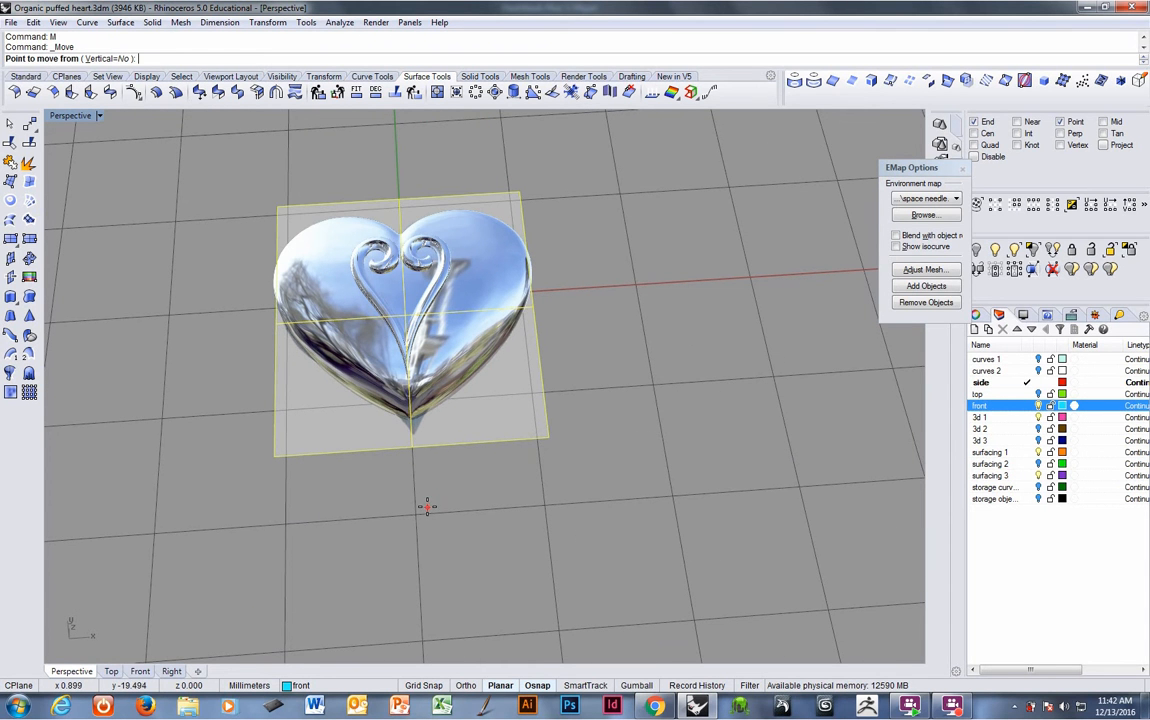
{"action": "left_click", "coordinate": [416, 515]}
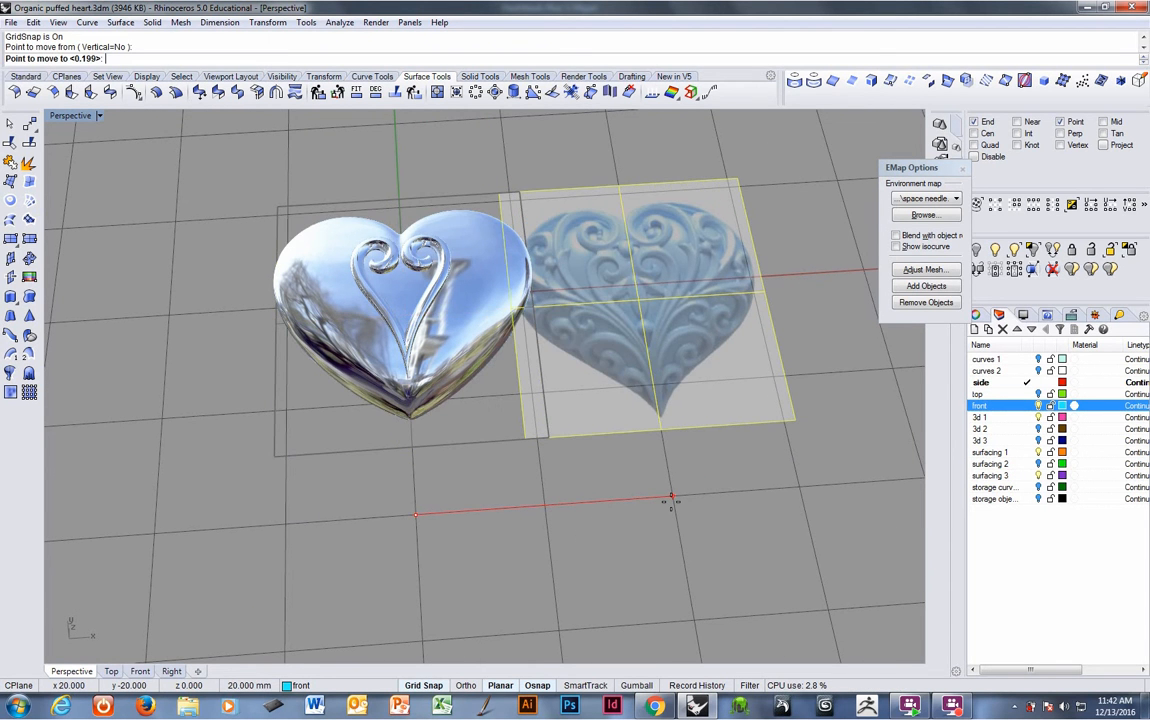
{"action": "left_click", "coordinate": [640, 517]}
- Examine the chrome-mapped heart next to the reference picture from several angles
{"action": "right_click_drag", "start_coordinate": [590, 346], "coordinate": [526, 421]}
{"action": "scroll", "coordinate": [533, 384], "scroll_direction": "up", "scroll_amount": 5}
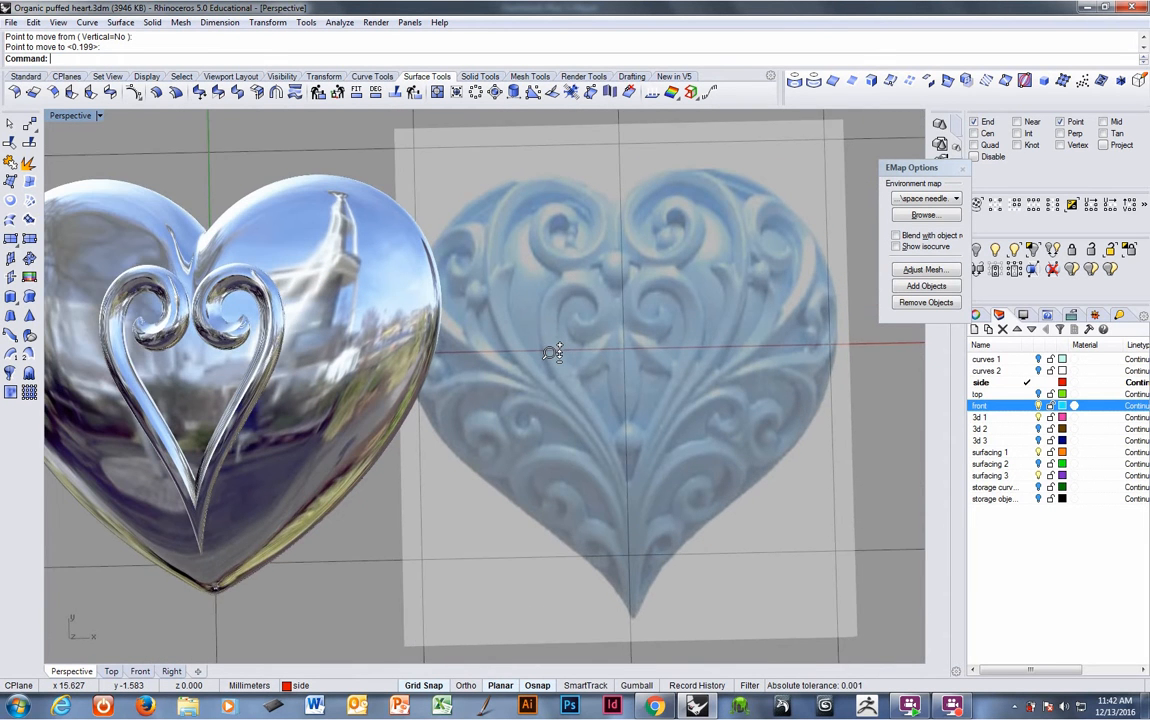
{"action": "scroll", "coordinate": [533, 384], "scroll_direction": "down", "scroll_amount": 1}
{"action": "right_click_drag", "start_coordinate": [310, 338], "coordinate": [324, 336]}
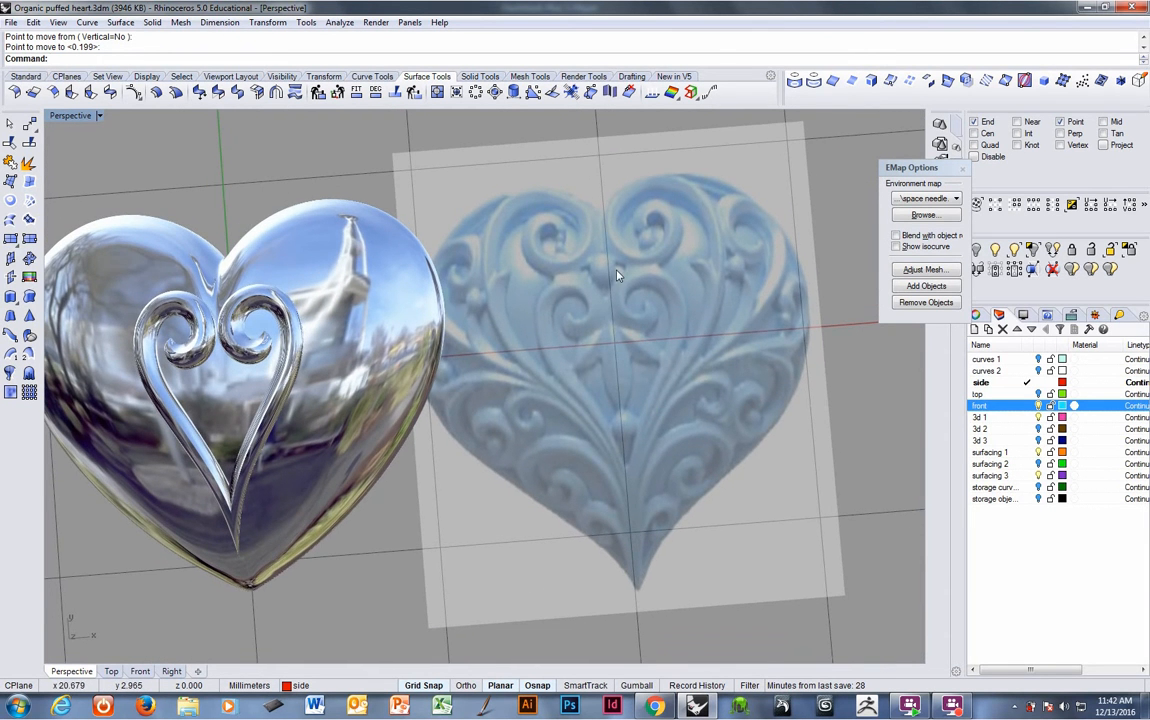
{"action": "right_click_drag", "start_coordinate": [383, 418], "coordinate": [329, 275]}
{"action": "scroll", "coordinate": [437, 253], "scroll_direction": "up", "scroll_amount": 6}
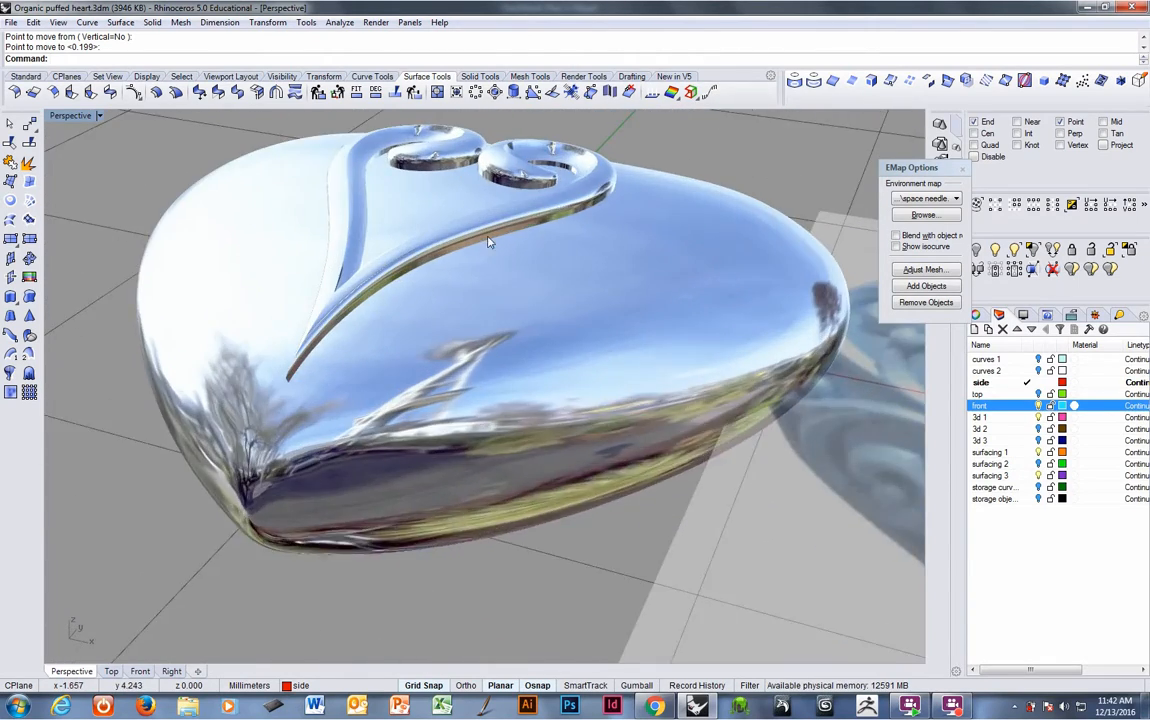
{"action": "right_click_drag", "start_coordinate": [488, 240], "coordinate": [385, 333], "text": "shift"}
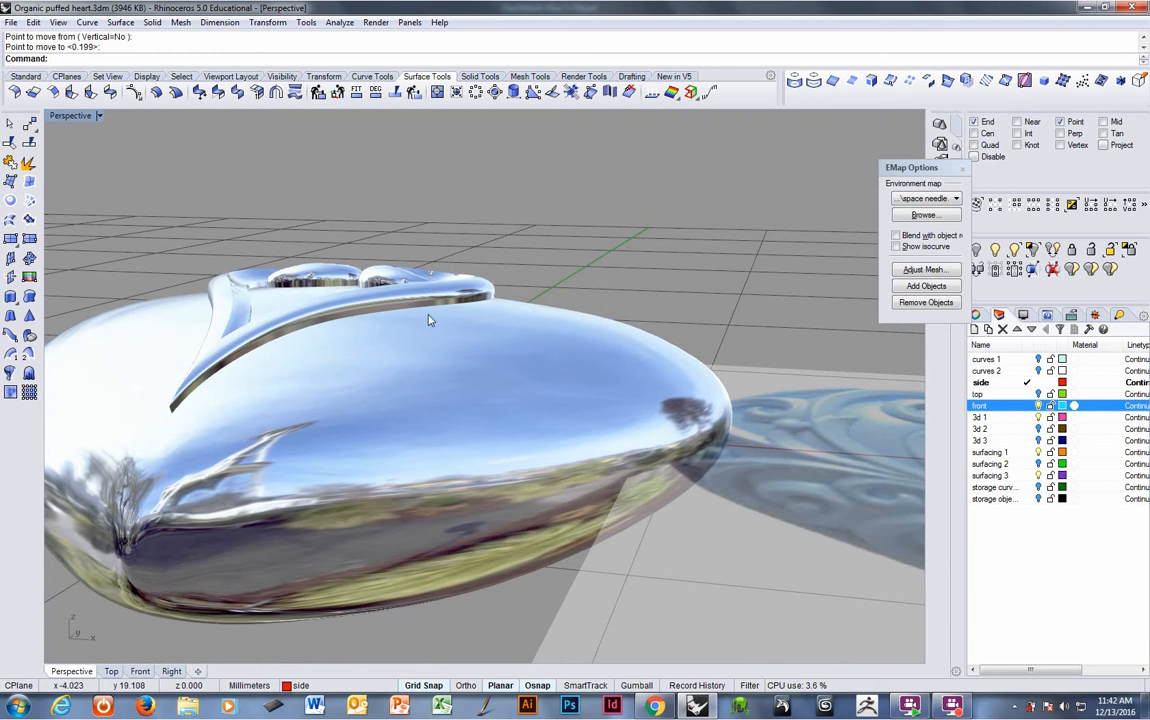
- Orbit around the chrome heart to inspect the raised spiral band and the heart's puffed profile
{"action": "right_click_drag", "start_coordinate": [187, 446], "coordinate": [403, 411]}
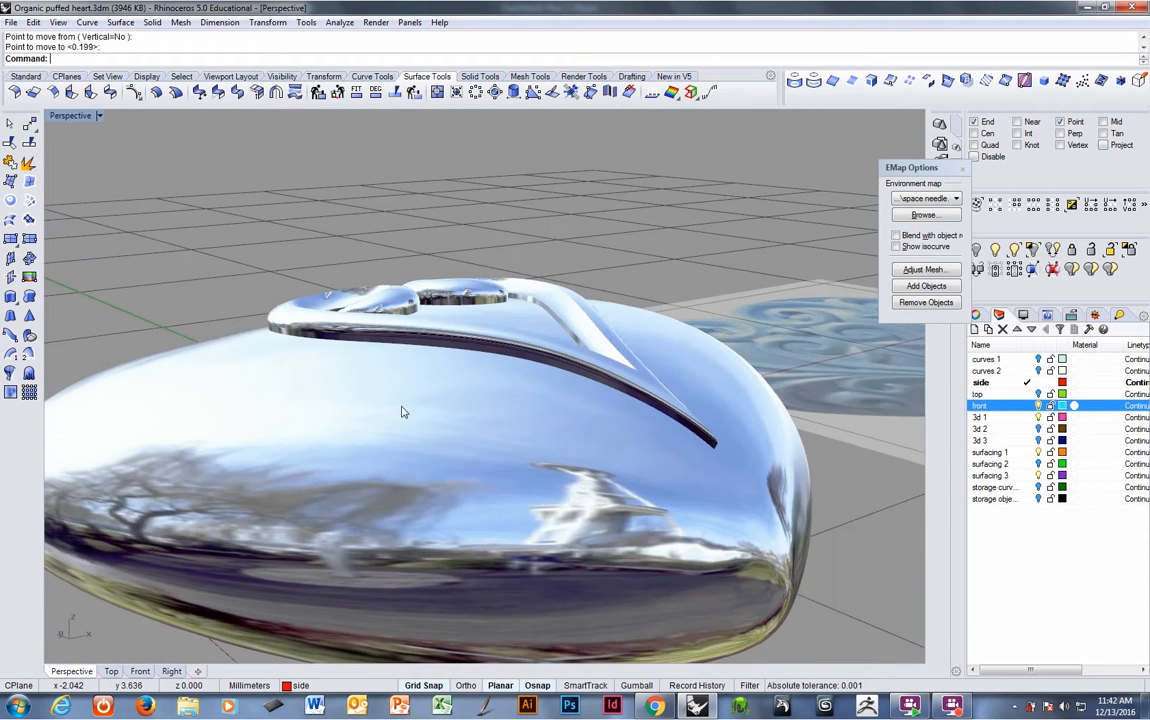
{"action": "right_click_drag", "start_coordinate": [651, 396], "coordinate": [383, 411]}
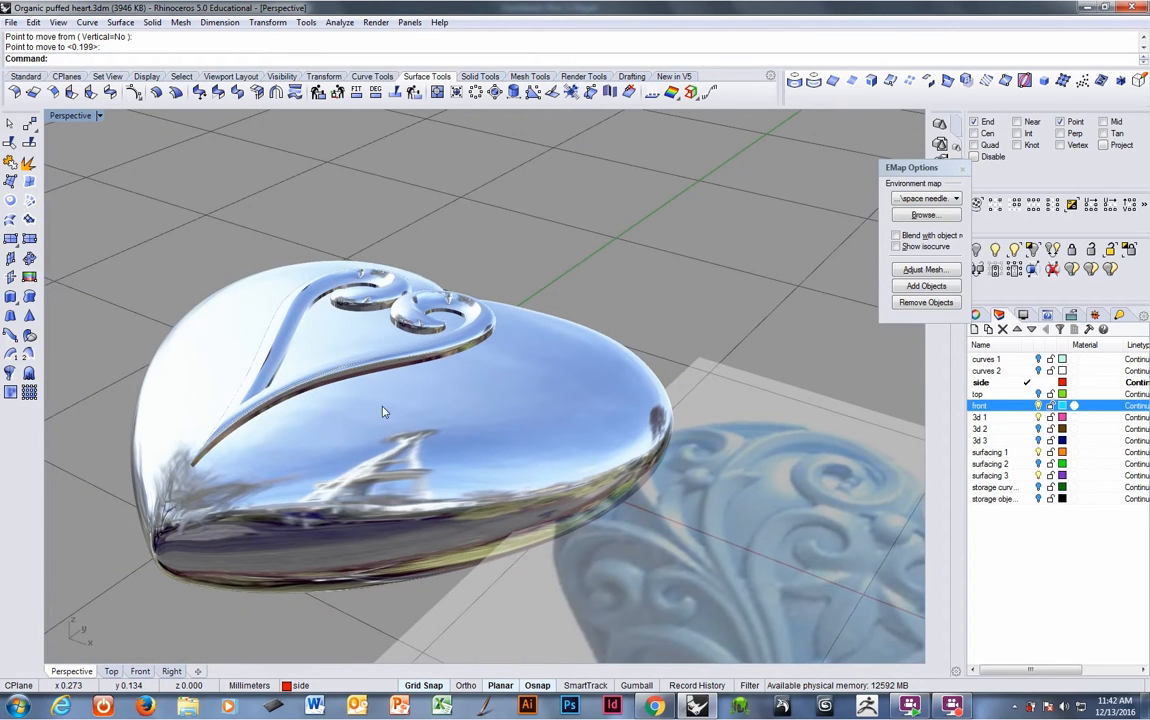
{"action": "right_click_drag", "start_coordinate": [200, 463], "coordinate": [548, 382]}
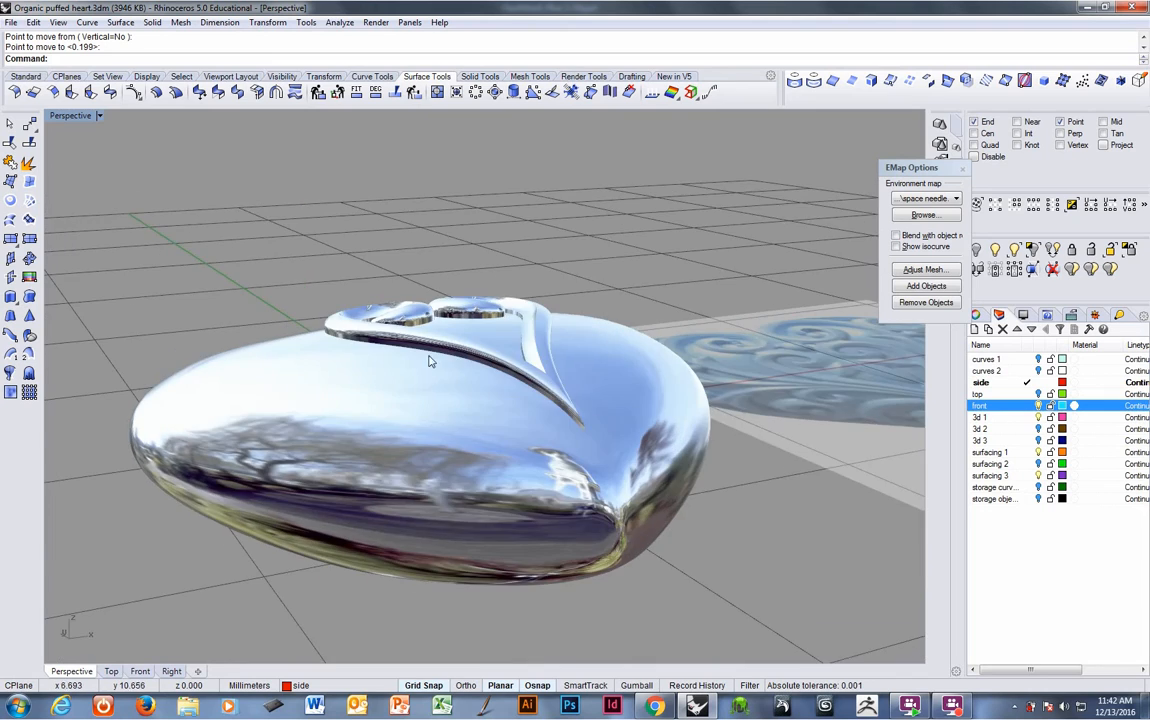
{"action": "mouse_move", "coordinate": [430, 361]}
{"action": "right_mouse_down"}
{"action": "mouse_move", "coordinate": [426, 452]}
{"action": "mouse_move", "coordinate": [428, 420]}
{"action": "mouse_move", "coordinate": [410, 480]}
{"action": "mouse_move", "coordinate": [418, 547]}
{"action": "mouse_move", "coordinate": [316, 434]}
{"action": "mouse_move", "coordinate": [393, 336]}
{"action": "mouse_move", "coordinate": [352, 410]}
{"action": "mouse_move", "coordinate": [357, 457]}
{"action": "mouse_move", "coordinate": [341, 483]}
{"action": "mouse_move", "coordinate": [336, 455]}
{"action": "mouse_move", "coordinate": [503, 423]}
{"action": "mouse_move", "coordinate": [430, 422]}
{"action": "mouse_move", "coordinate": [511, 360]}
{"action": "mouse_move", "coordinate": [447, 350]}
{"action": "right_mouse_up"}
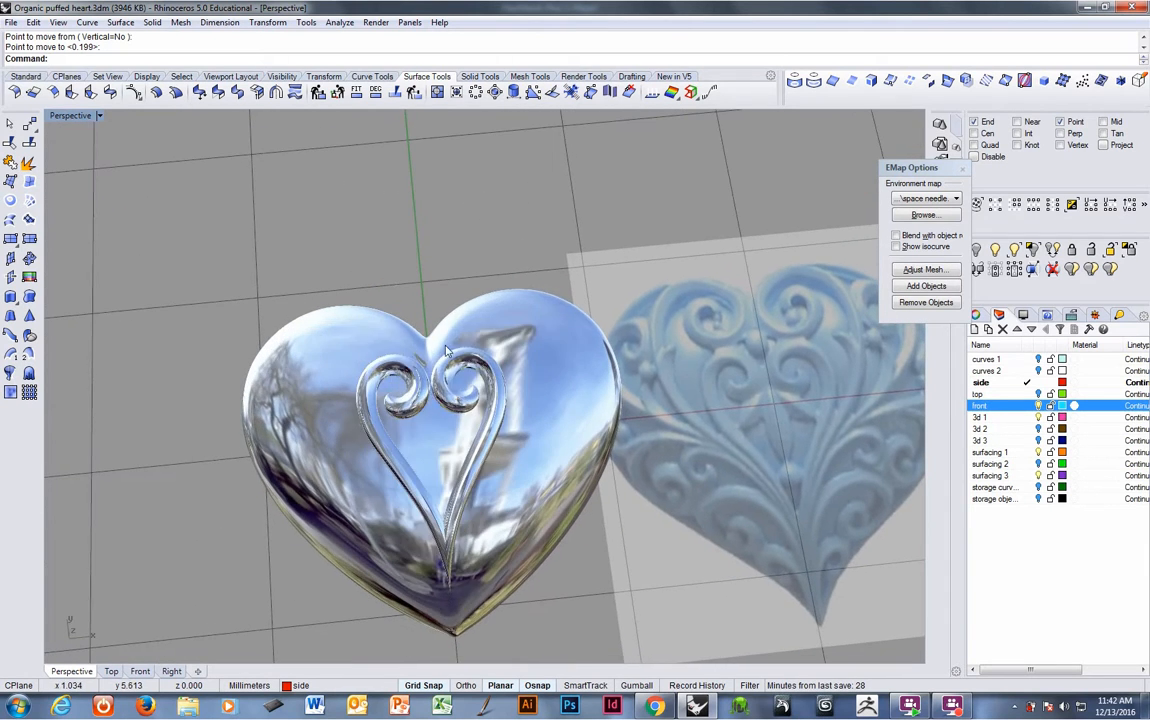
{"action": "left_click", "coordinate": [447, 350]}
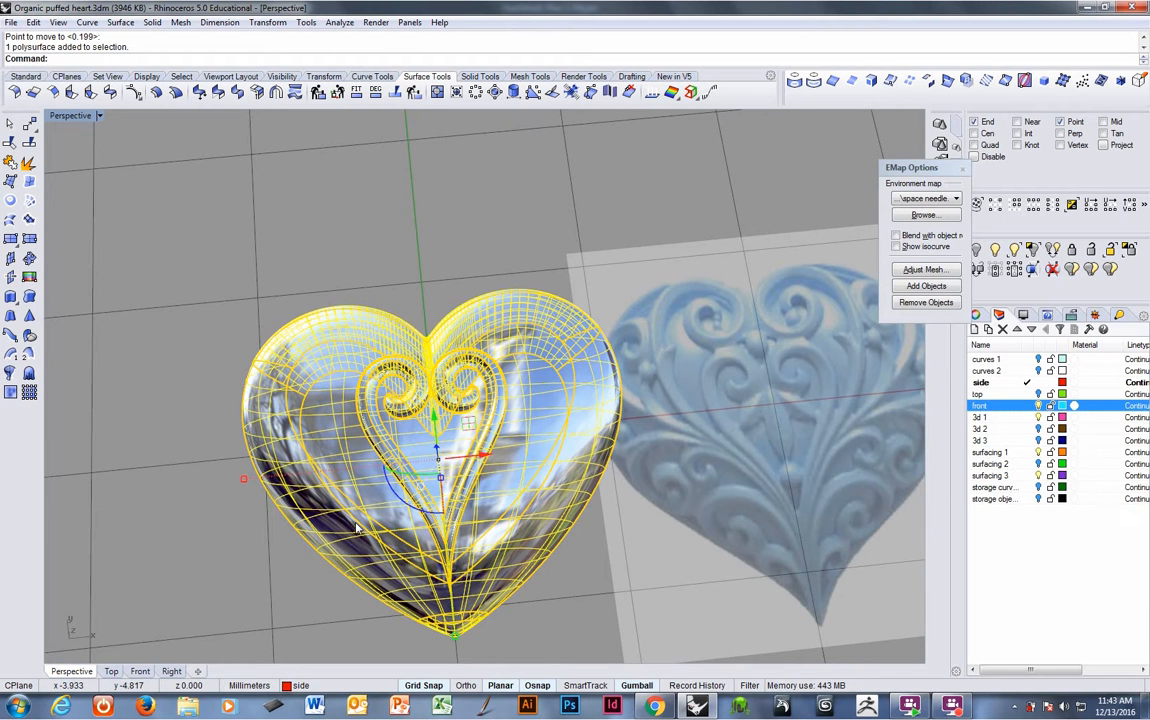
{"action": "scroll", "coordinate": [325, 488], "scroll_direction": "up", "scroll_amount": 2}
{"action": "right_click_drag", "start_coordinate": [212, 468], "coordinate": [270, 480]}
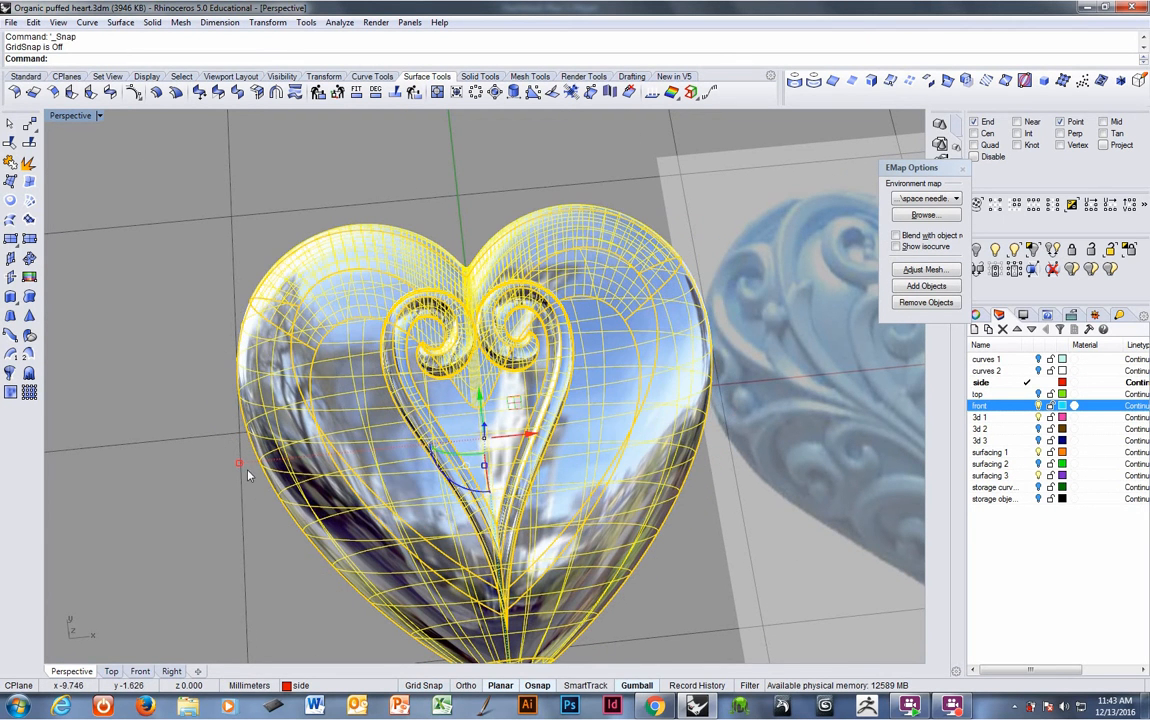
{"action": "left_click_drag", "start_coordinate": [240, 466], "coordinate": [420, 470], "text": "shift"}
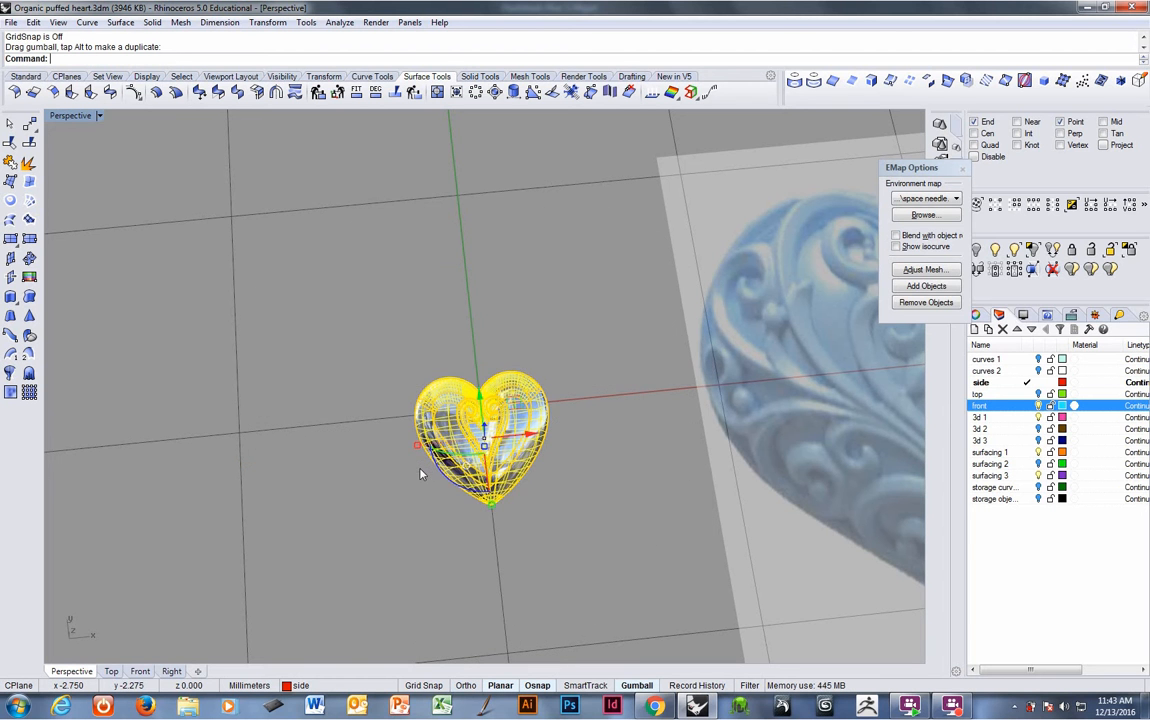
{"action": "left_click", "coordinate": [543, 512]}
{"action": "right_click_drag", "start_coordinate": [544, 511], "coordinate": [515, 208]}
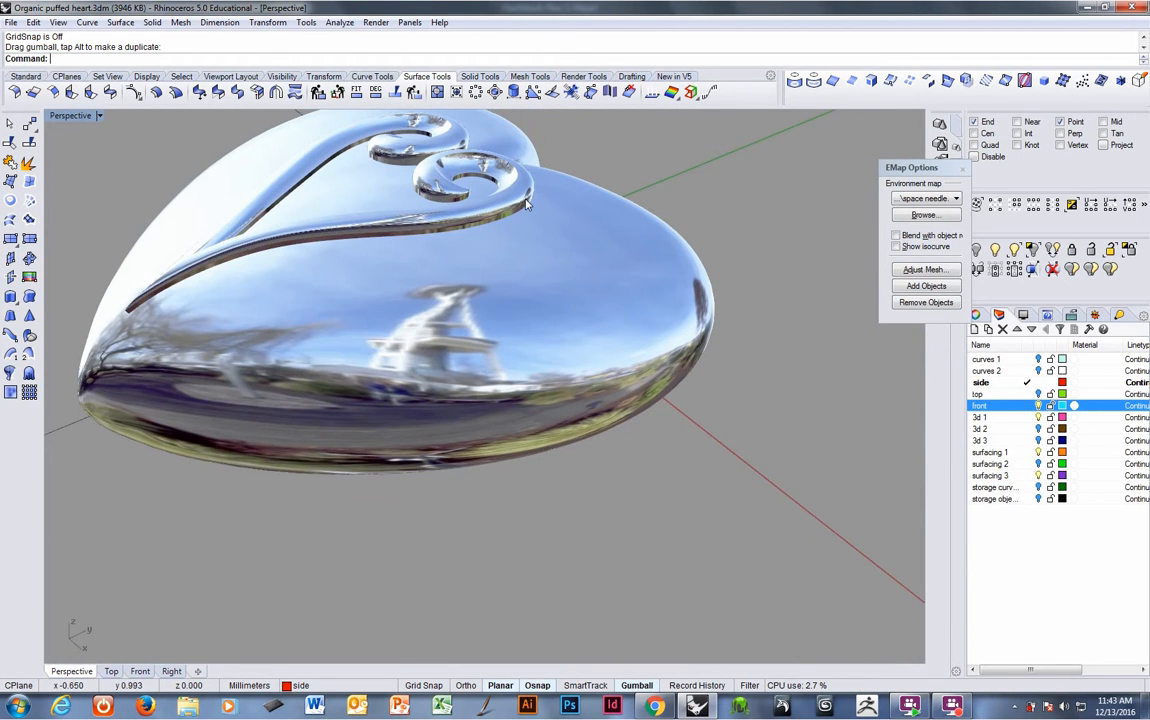
{"action": "right_click_drag", "start_coordinate": [268, 304], "coordinate": [660, 375]}
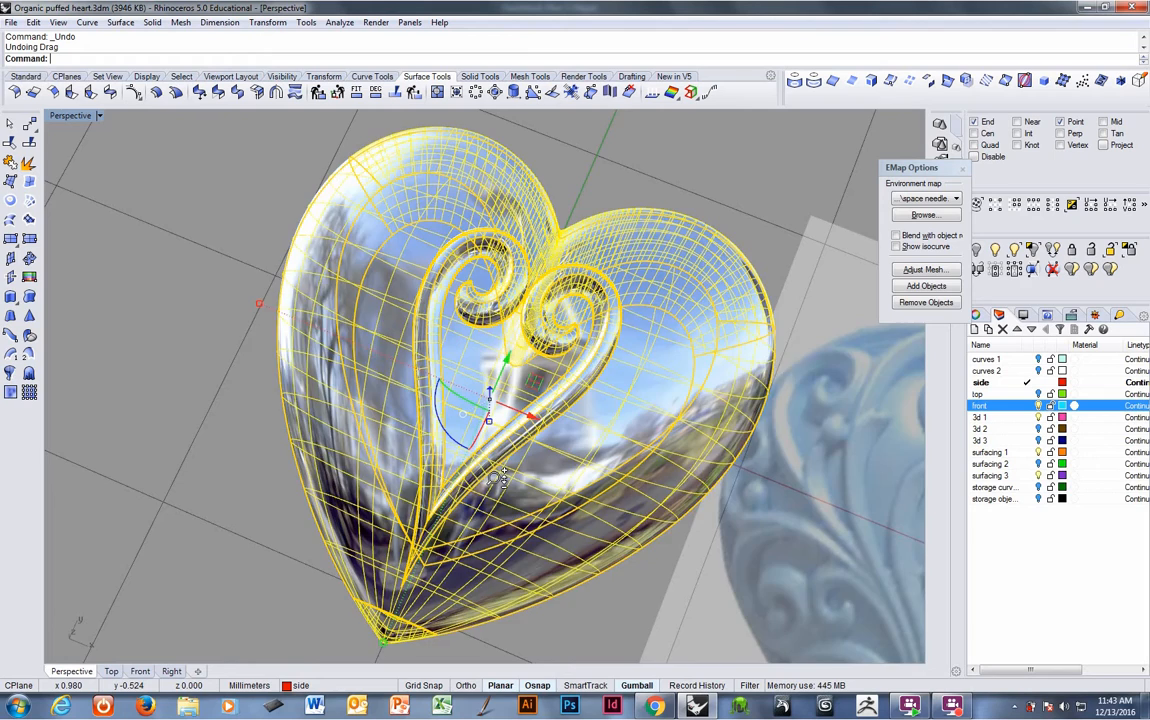
- Select the heart and switch the environment map to sunroom 1.png
{"action": "right_click_drag", "start_coordinate": [495, 452], "coordinate": [590, 388]}
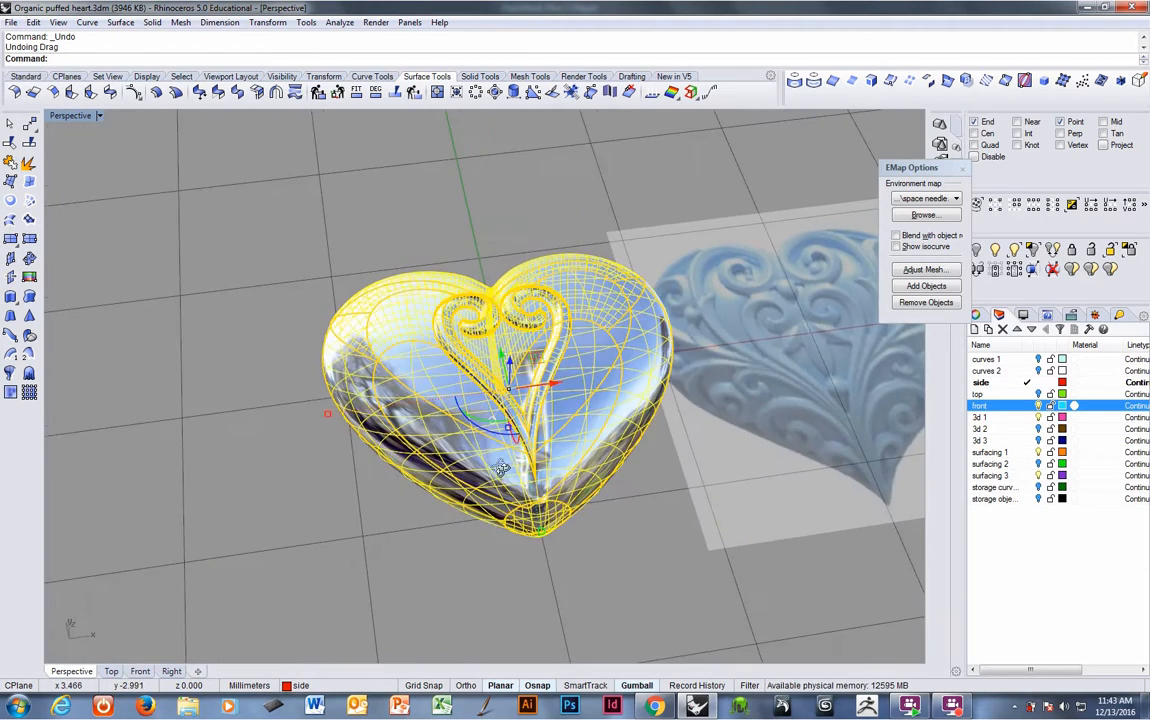
{"action": "left_click", "coordinate": [436, 546]}
{"action": "right_click_drag", "start_coordinate": [511, 413], "coordinate": [441, 455]}
{"action": "left_click", "coordinate": [443, 452]}
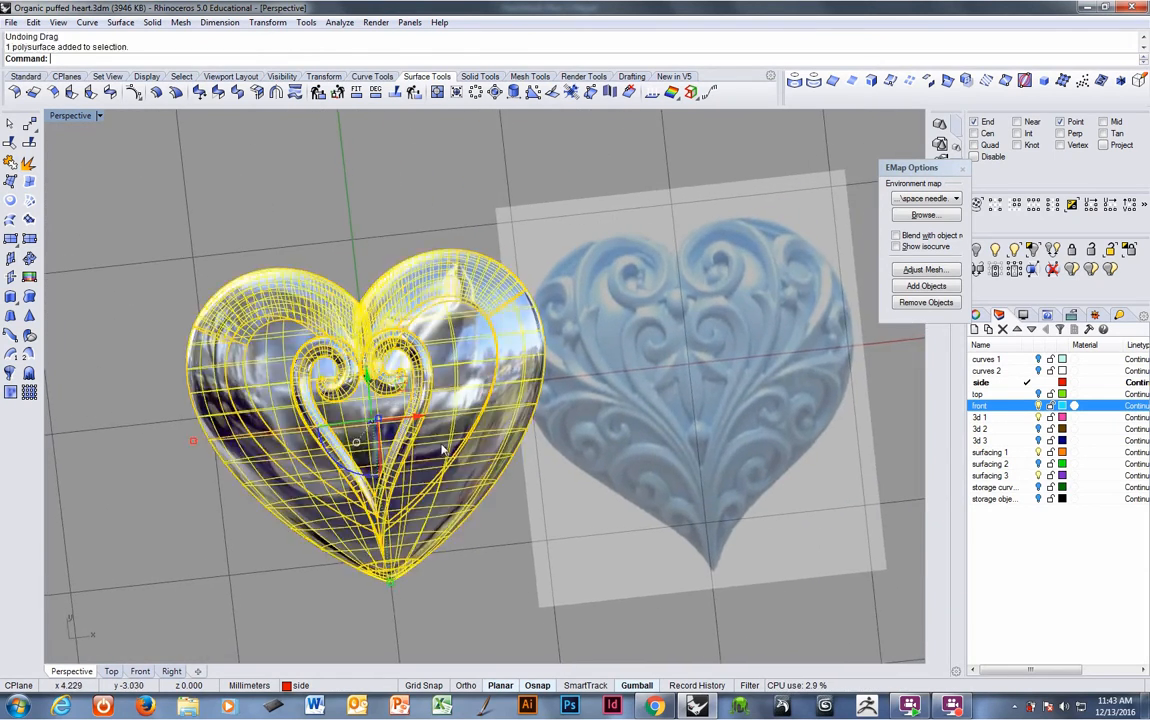
{"action": "left_click", "coordinate": [956, 199]}
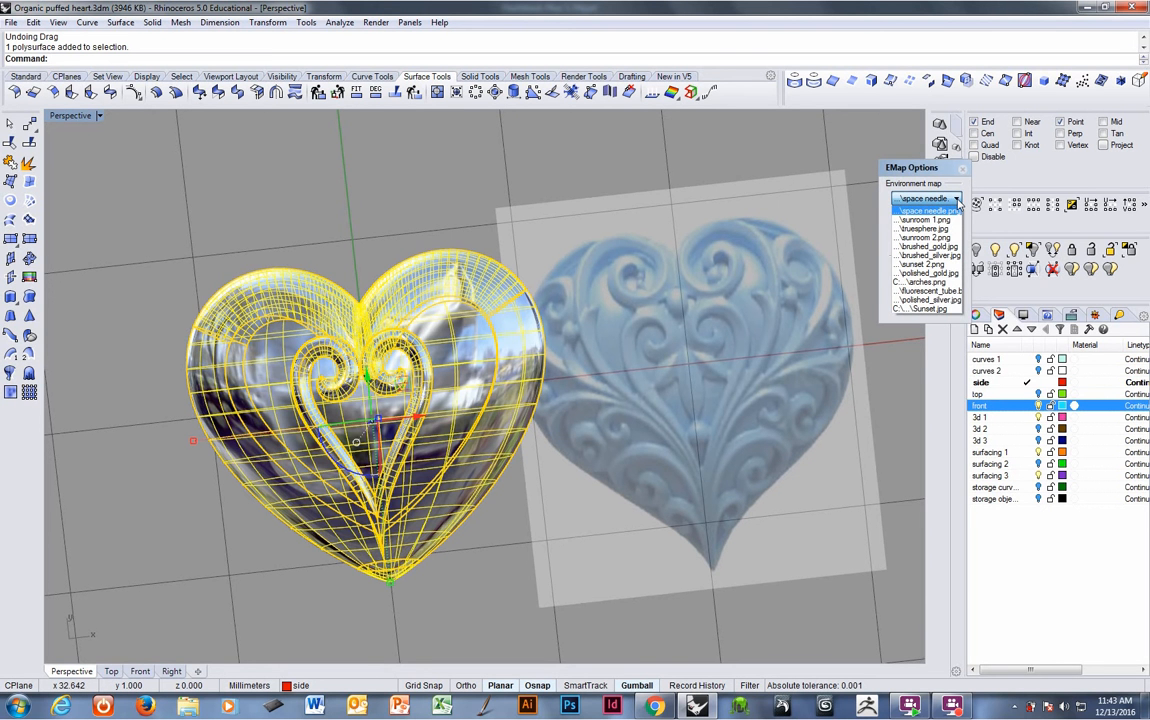
{"action": "left_click", "coordinate": [930, 220]}
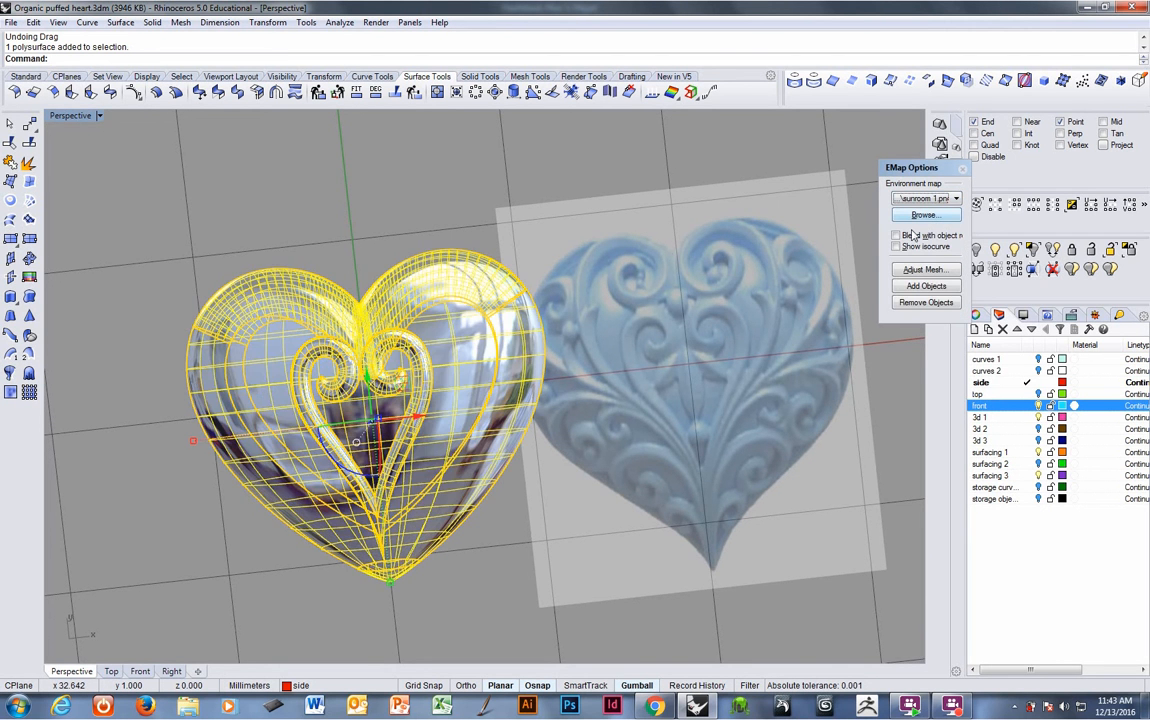
- Orbit the view to compare the sunroom-mapped heart with the reference picture
{"action": "left_click", "coordinate": [541, 230]}
{"action": "right_click_drag", "start_coordinate": [541, 230], "coordinate": [450, 262]}
{"action": "left_click", "coordinate": [442, 246]}
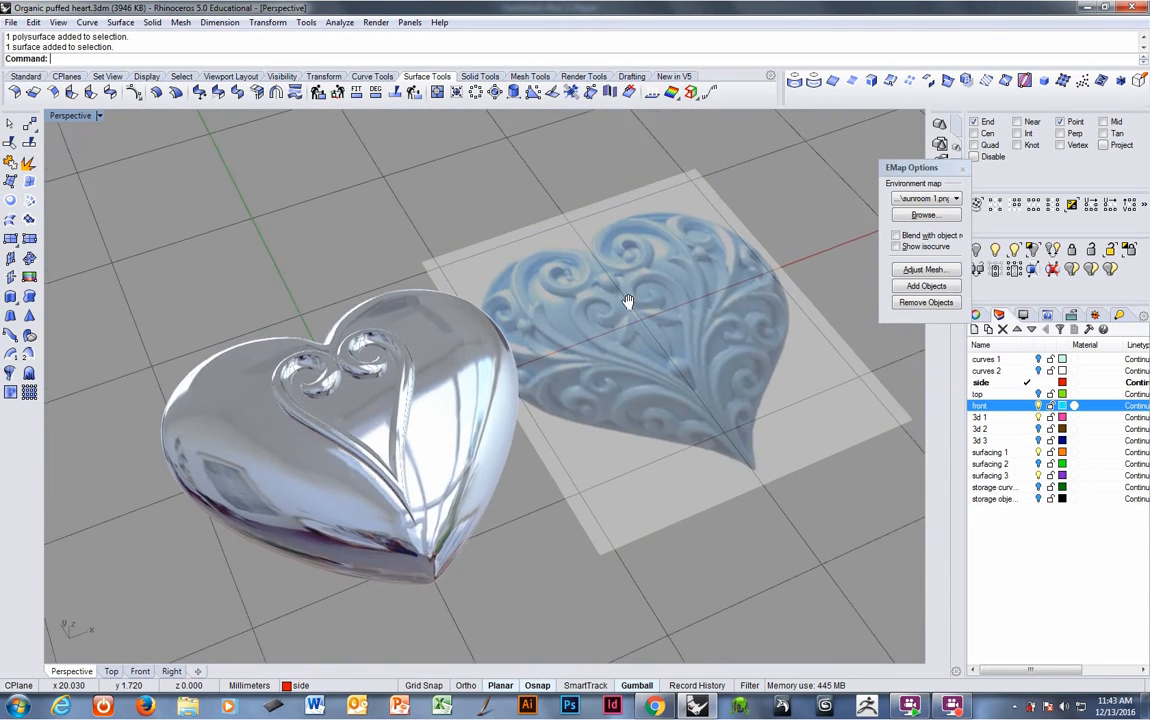